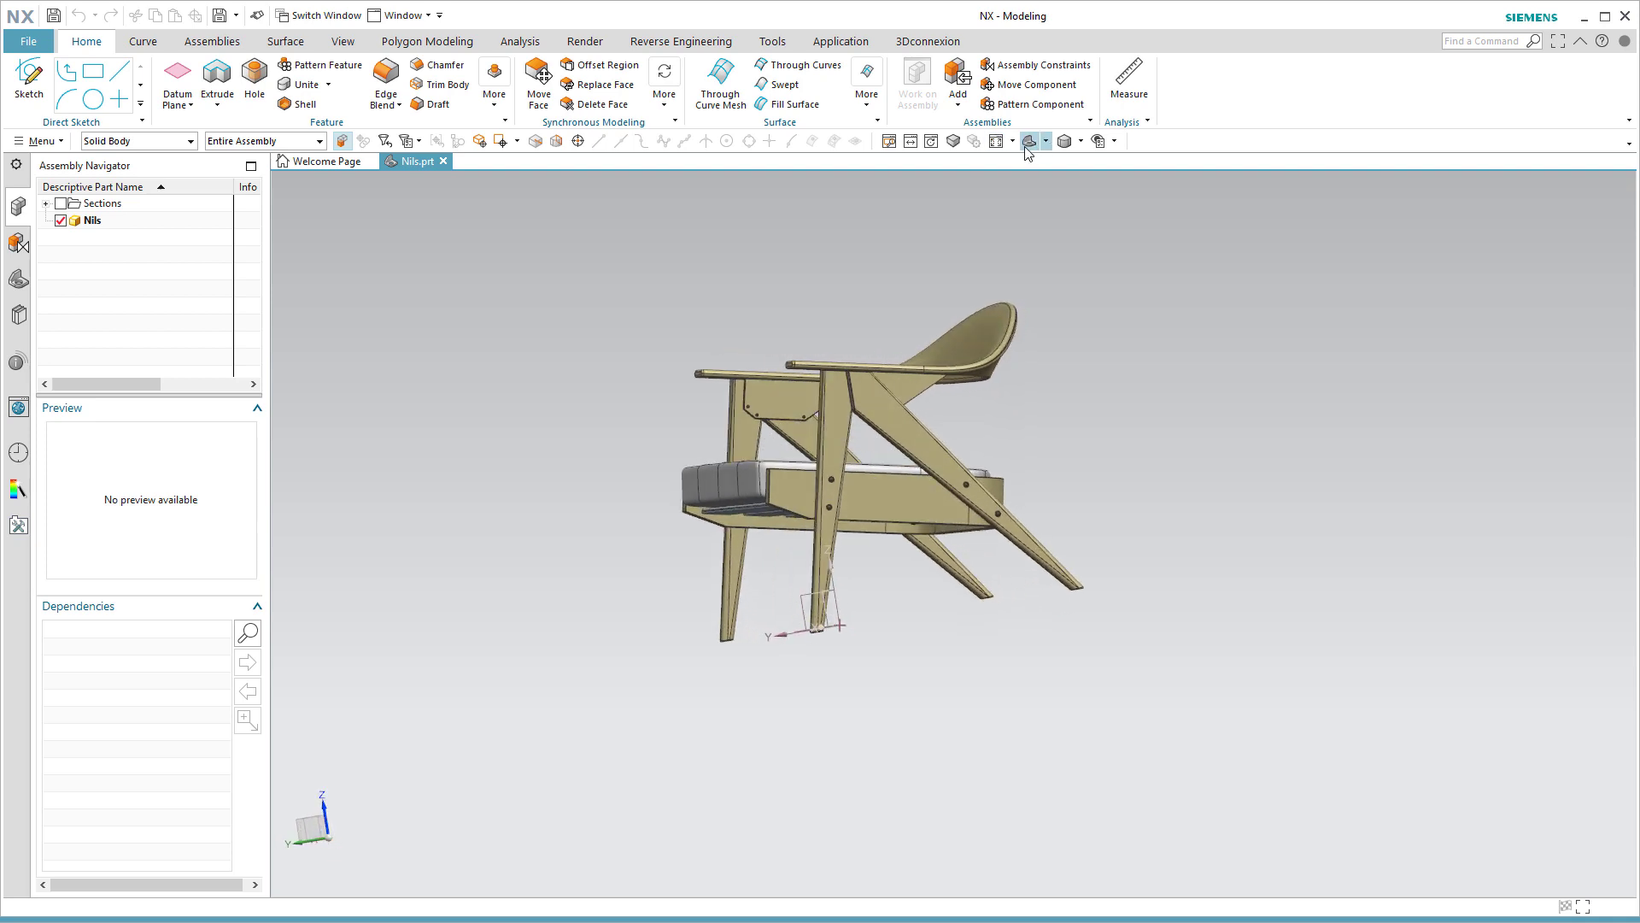
pyautogui.click(1047, 142)
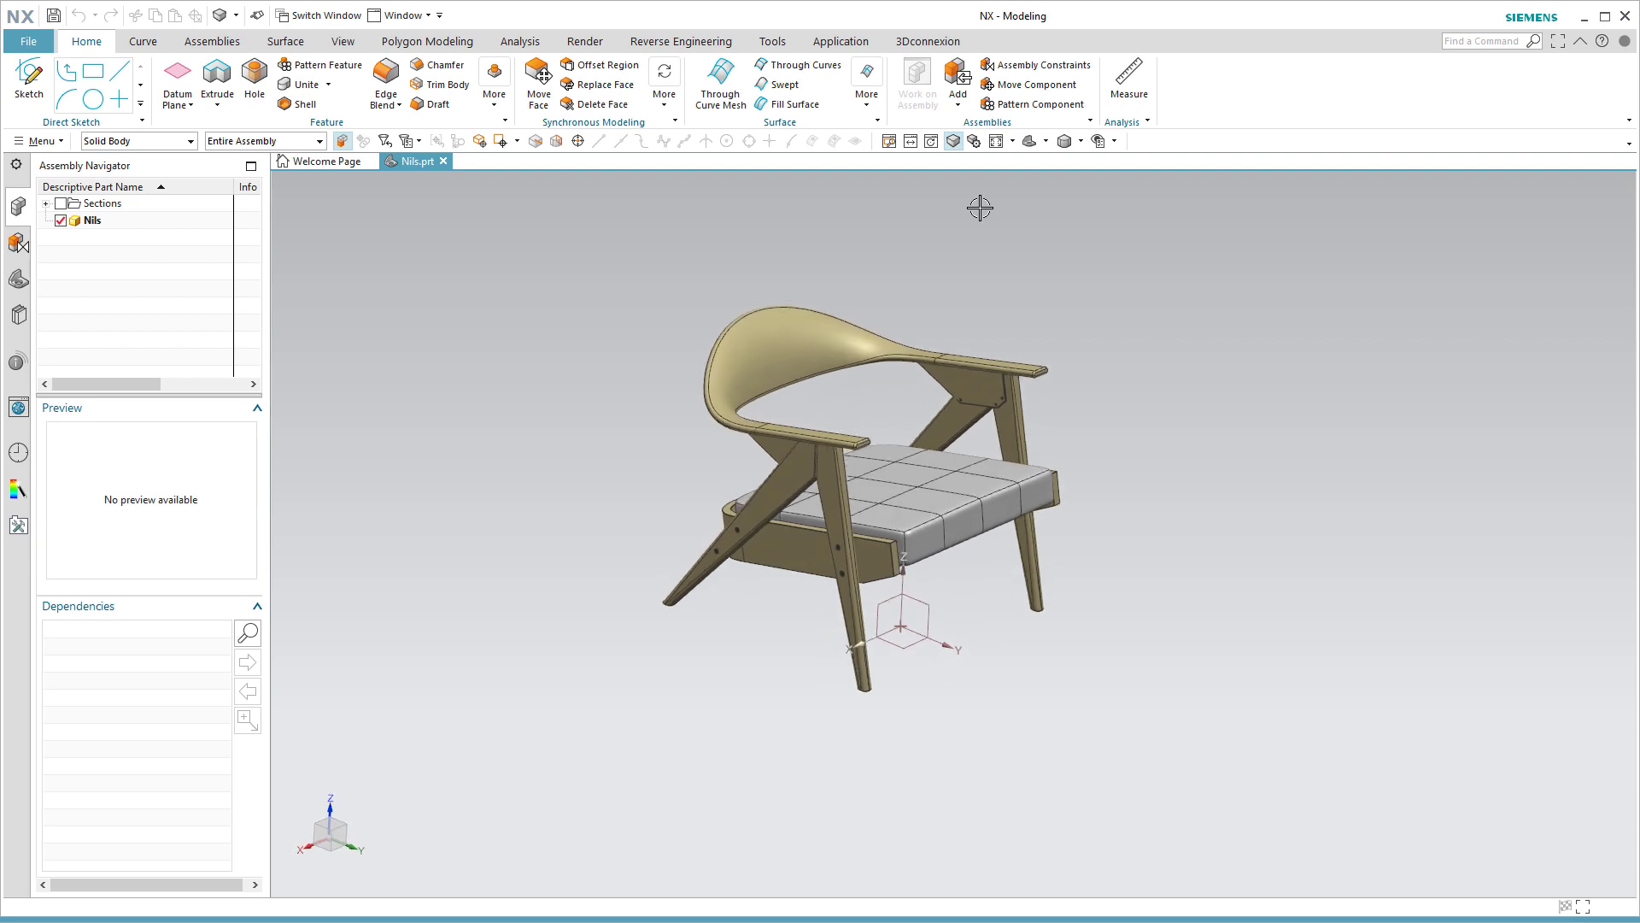
pyautogui.click(995, 436)
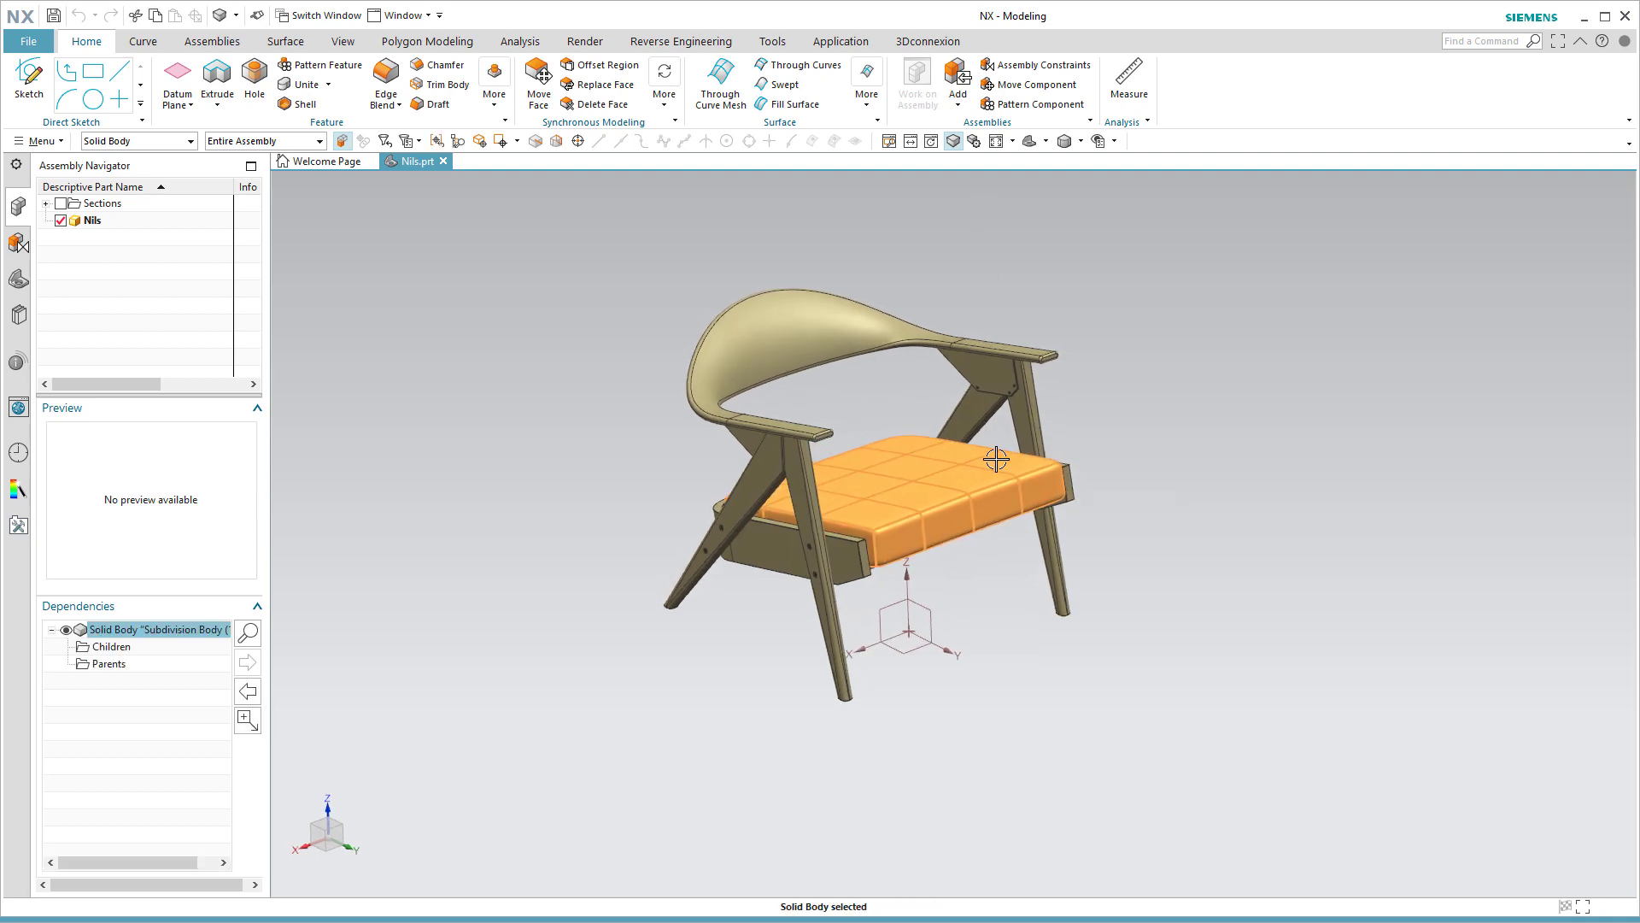
pyautogui.press('Escape')
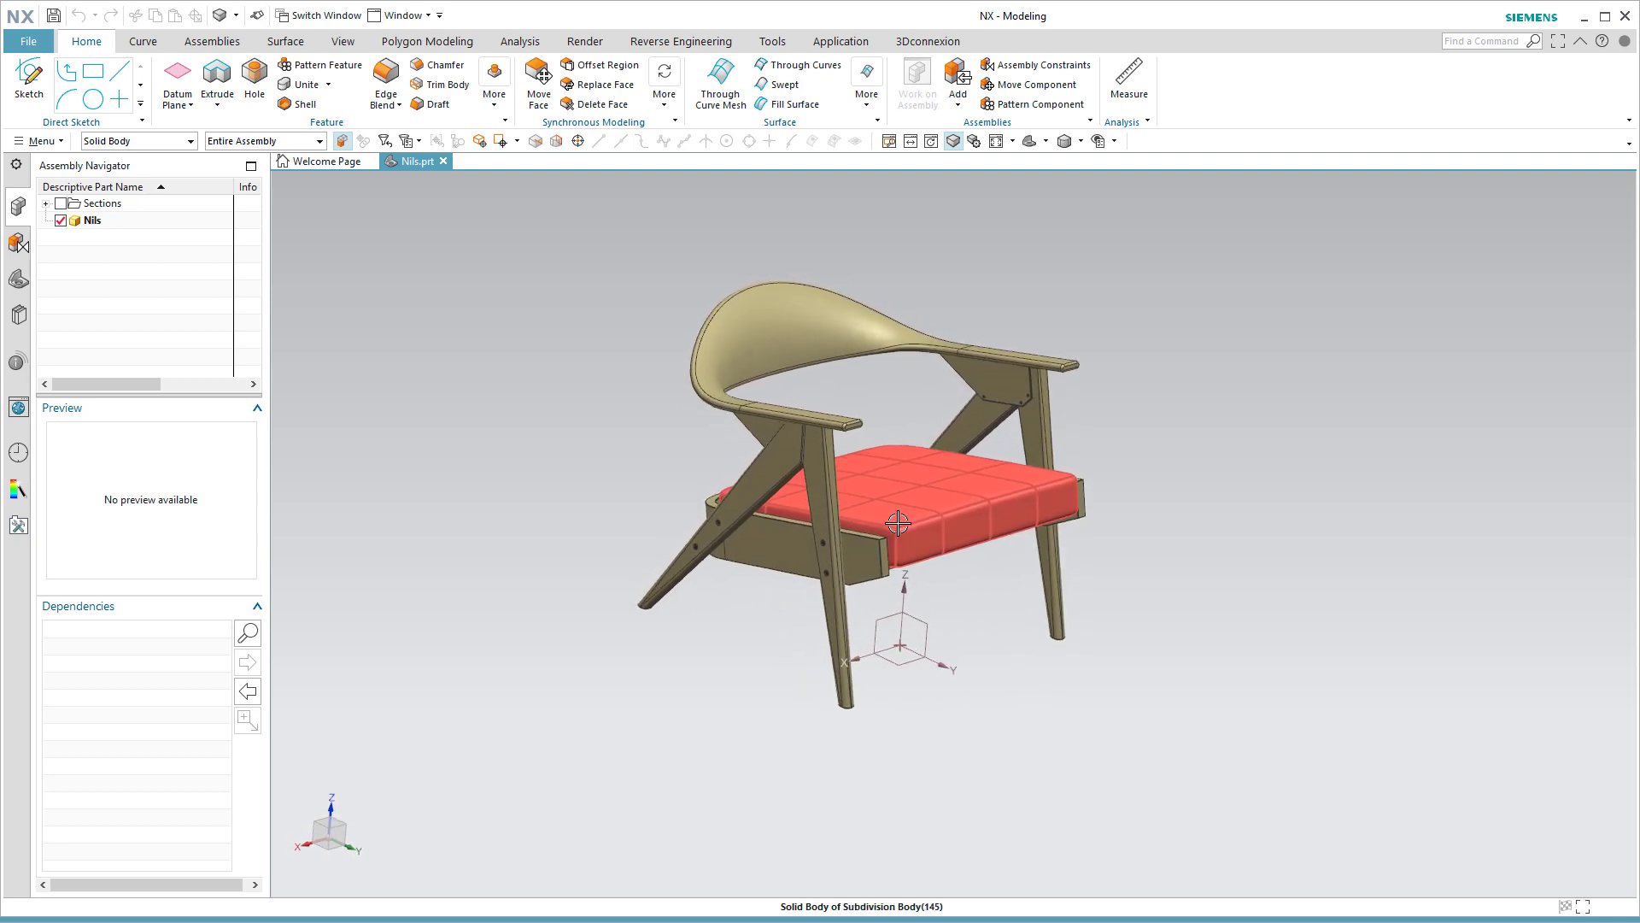
pyautogui.moveTo(1232, 428); pyautogui.dragTo(1313, 367, button='right')
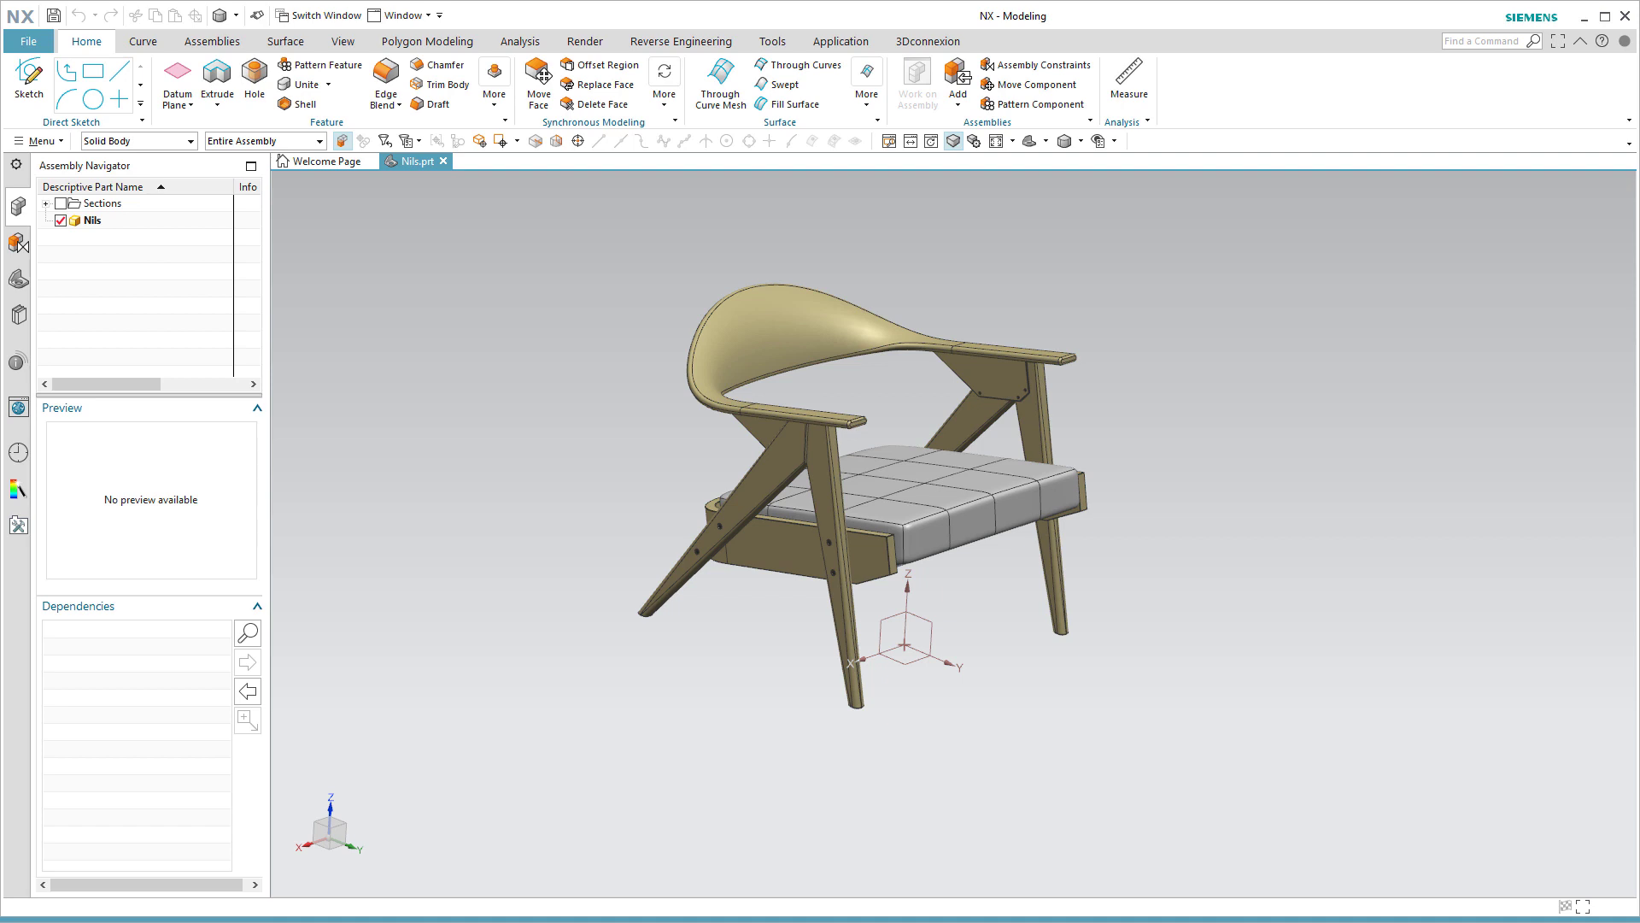
pyautogui.click(31, 45)
pyautogui.moveTo(90, 270)
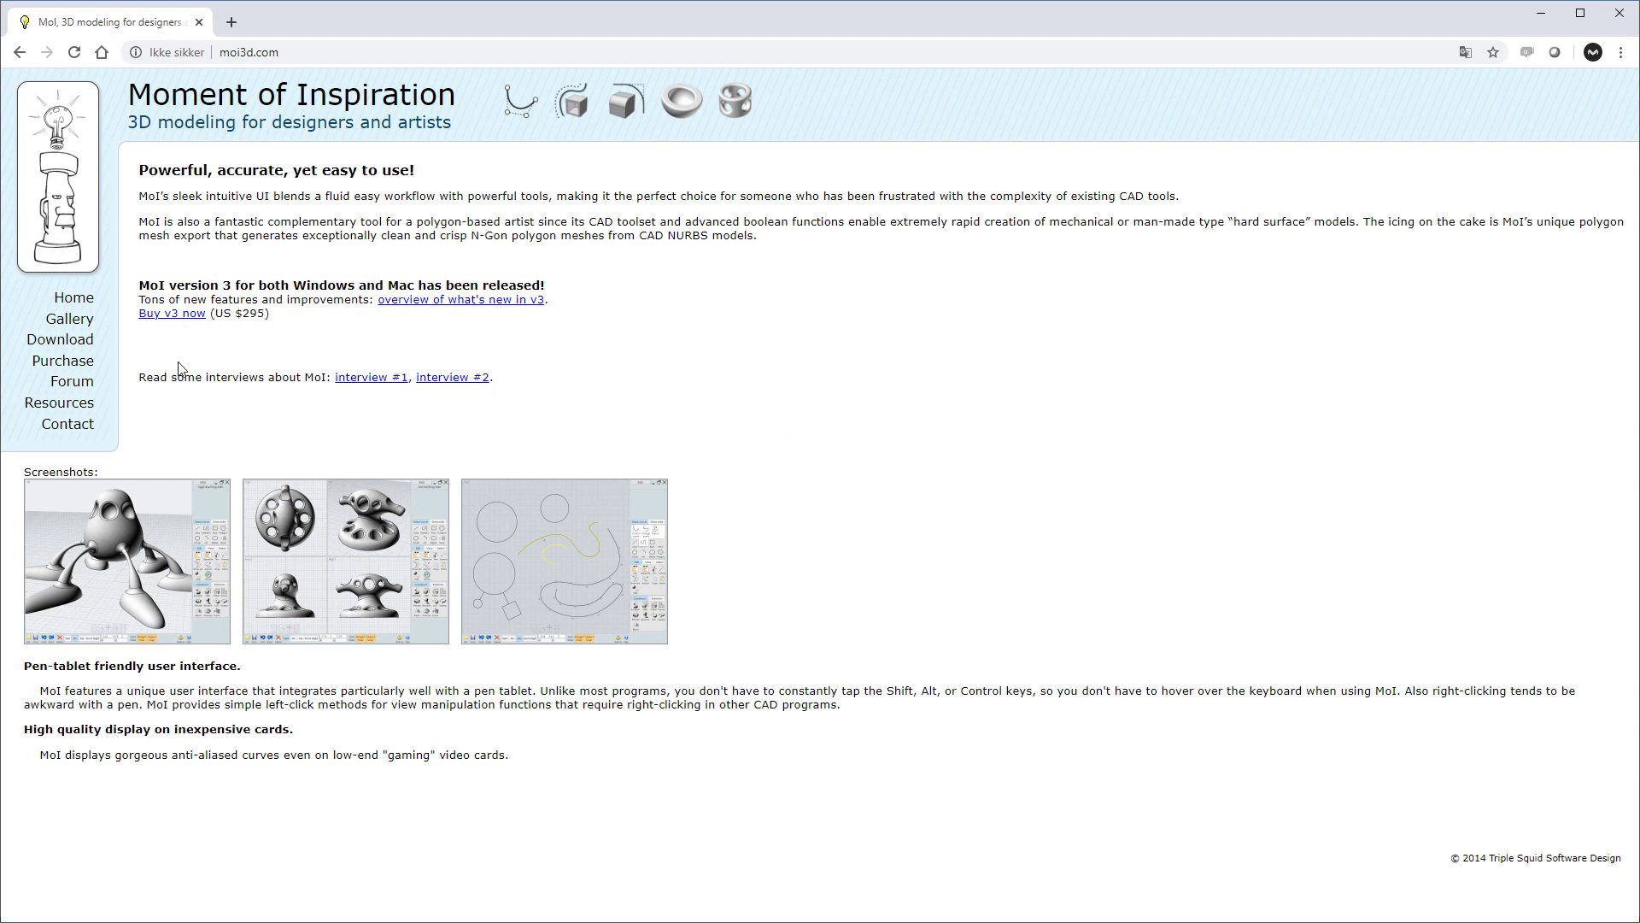
# Open the download page of the MoI website and check the 30-day trial option.
pyautogui.click(89, 339)
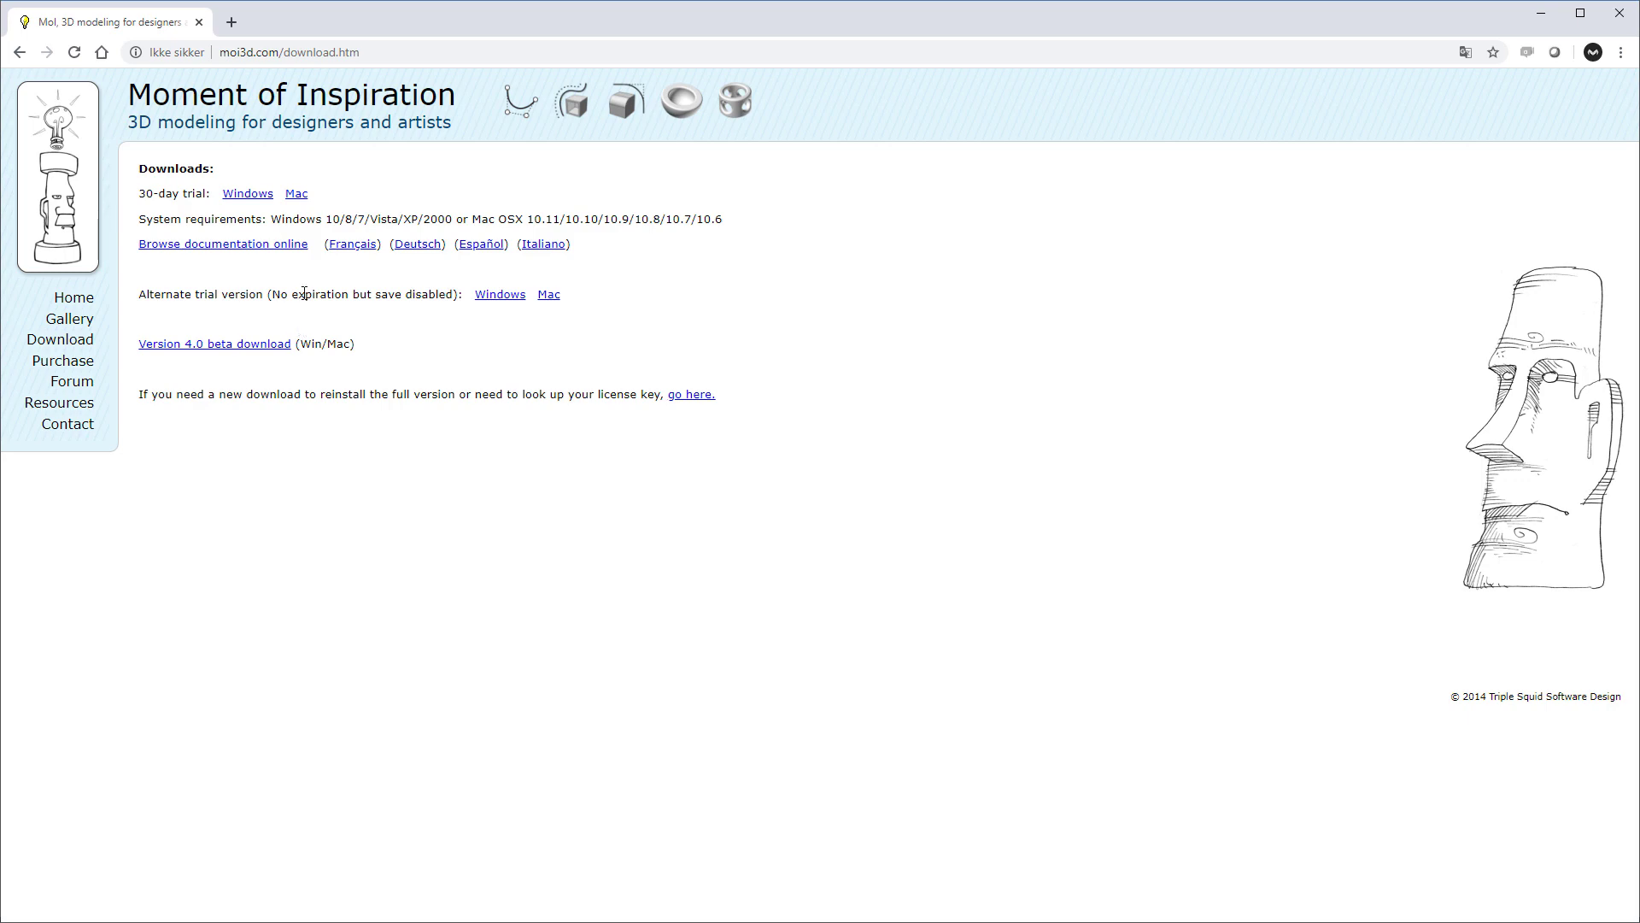
pyautogui.moveTo(142, 199); pyautogui.dragTo(215, 202)
pyautogui.click(746, 507)
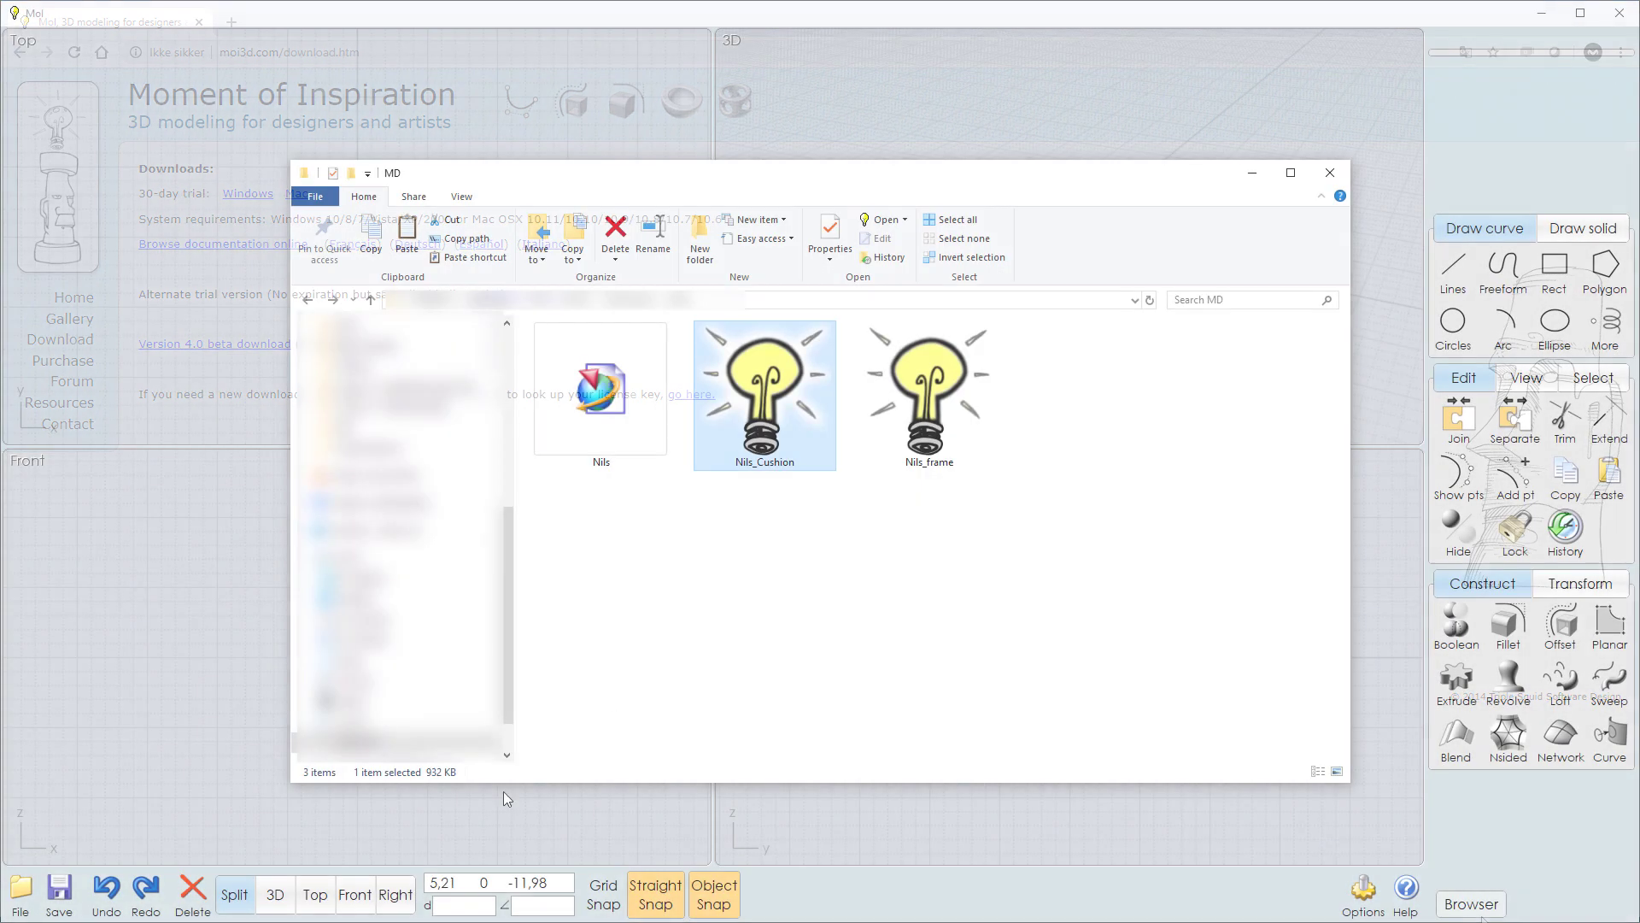
# Load the Nils_Cushion file from the MD folder into MoI and bring the modelling window to the front.
pyautogui.click(784, 532)
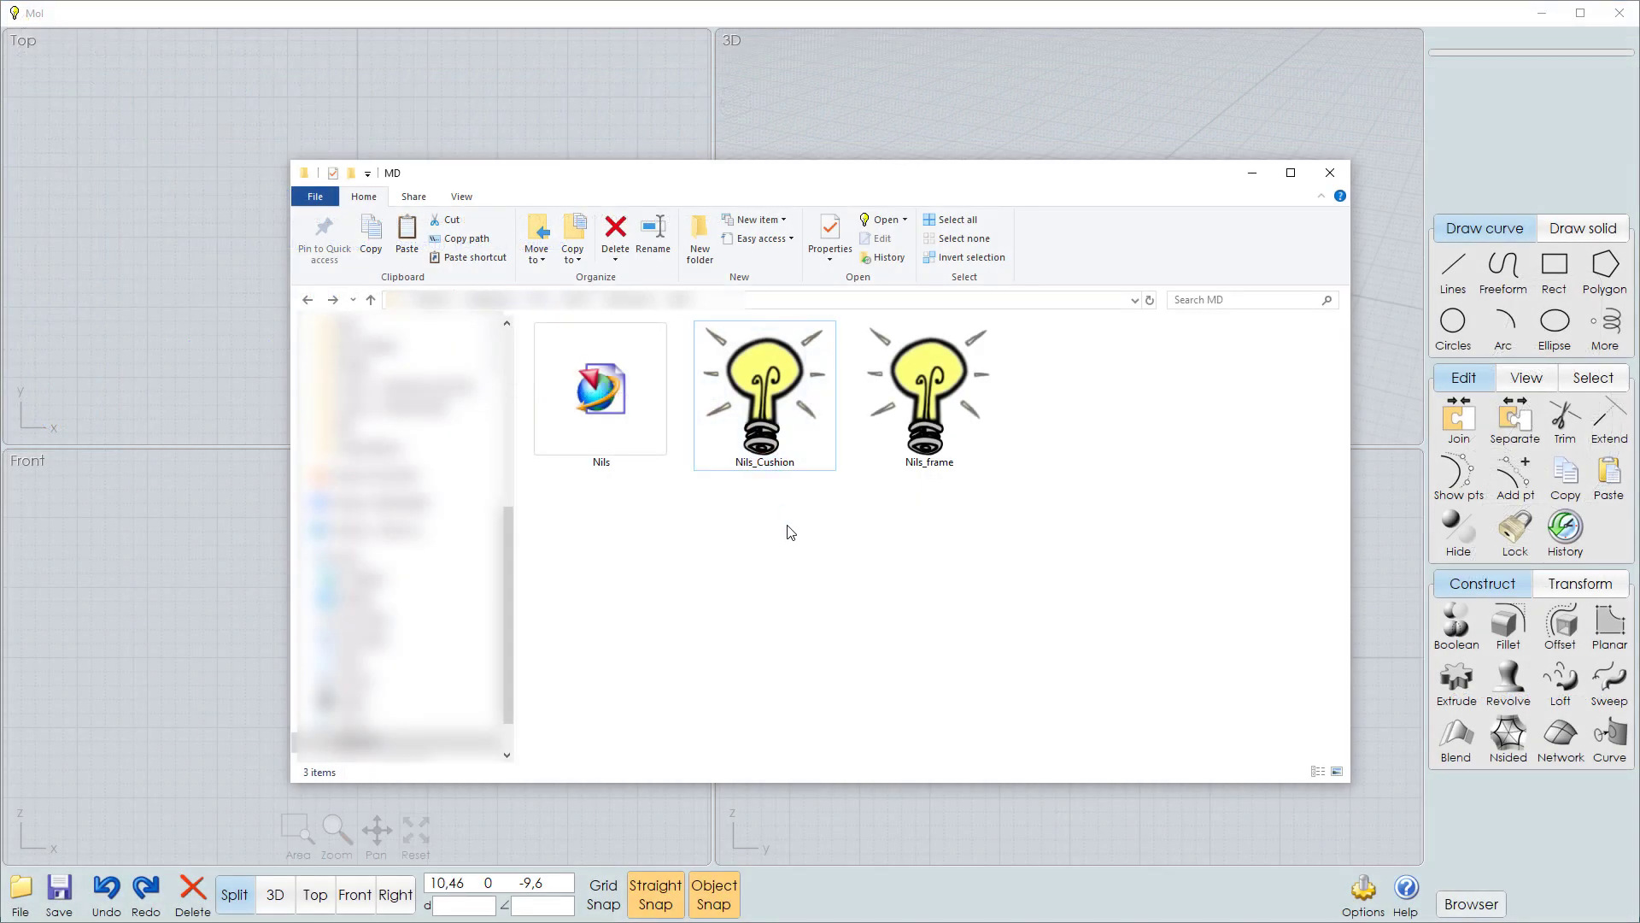
pyautogui.click(769, 441)
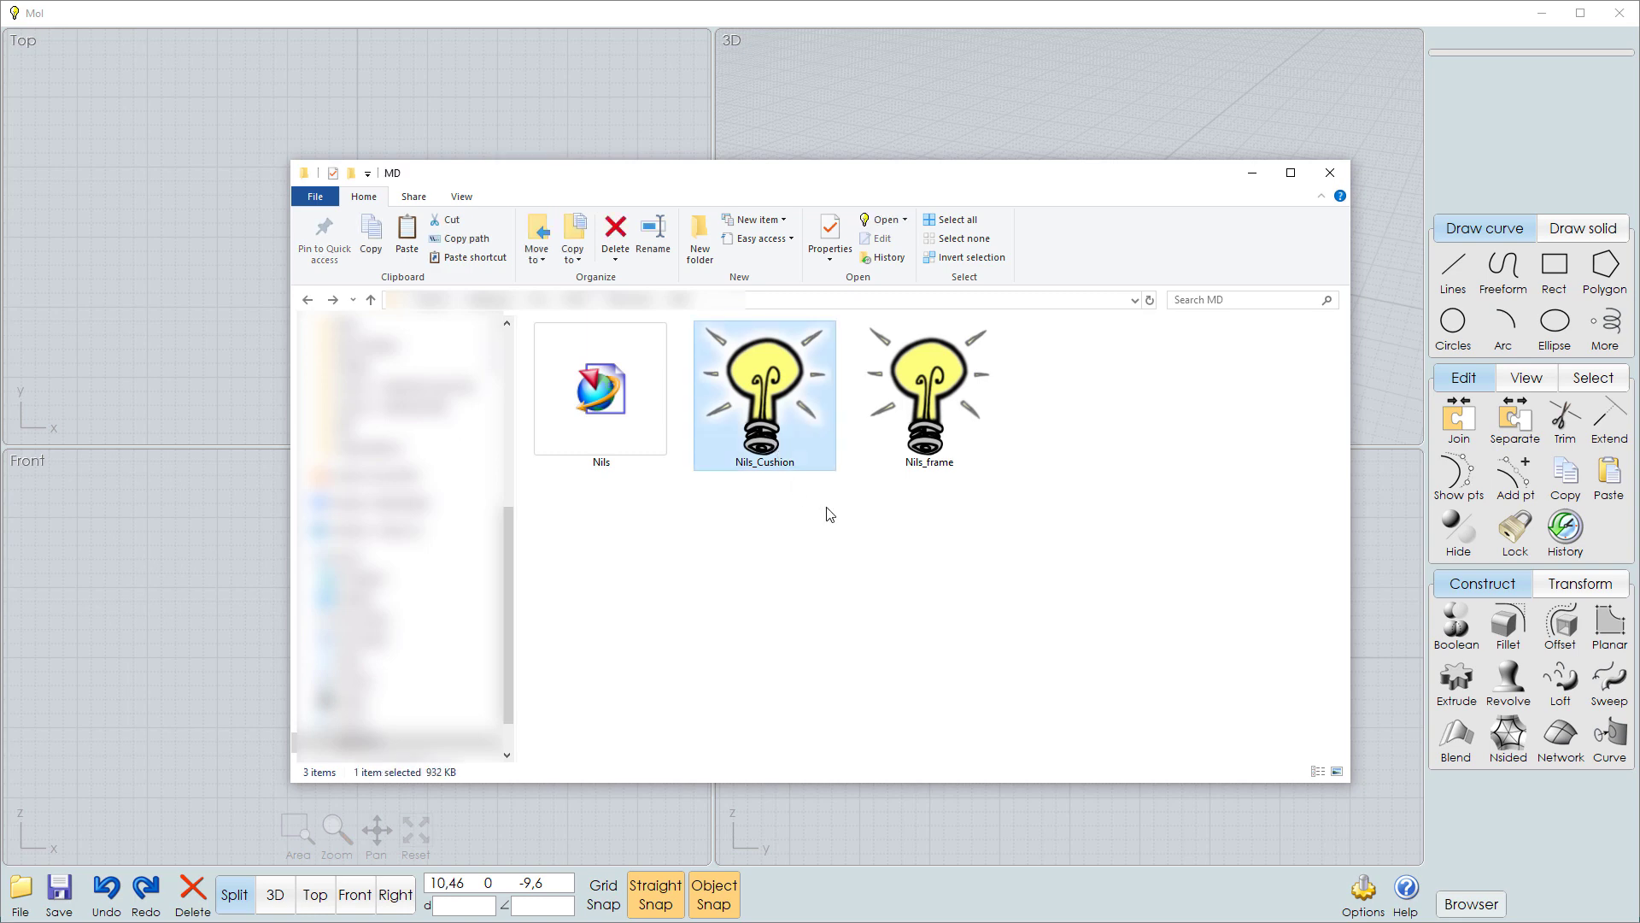
pyautogui.click(955, 447)
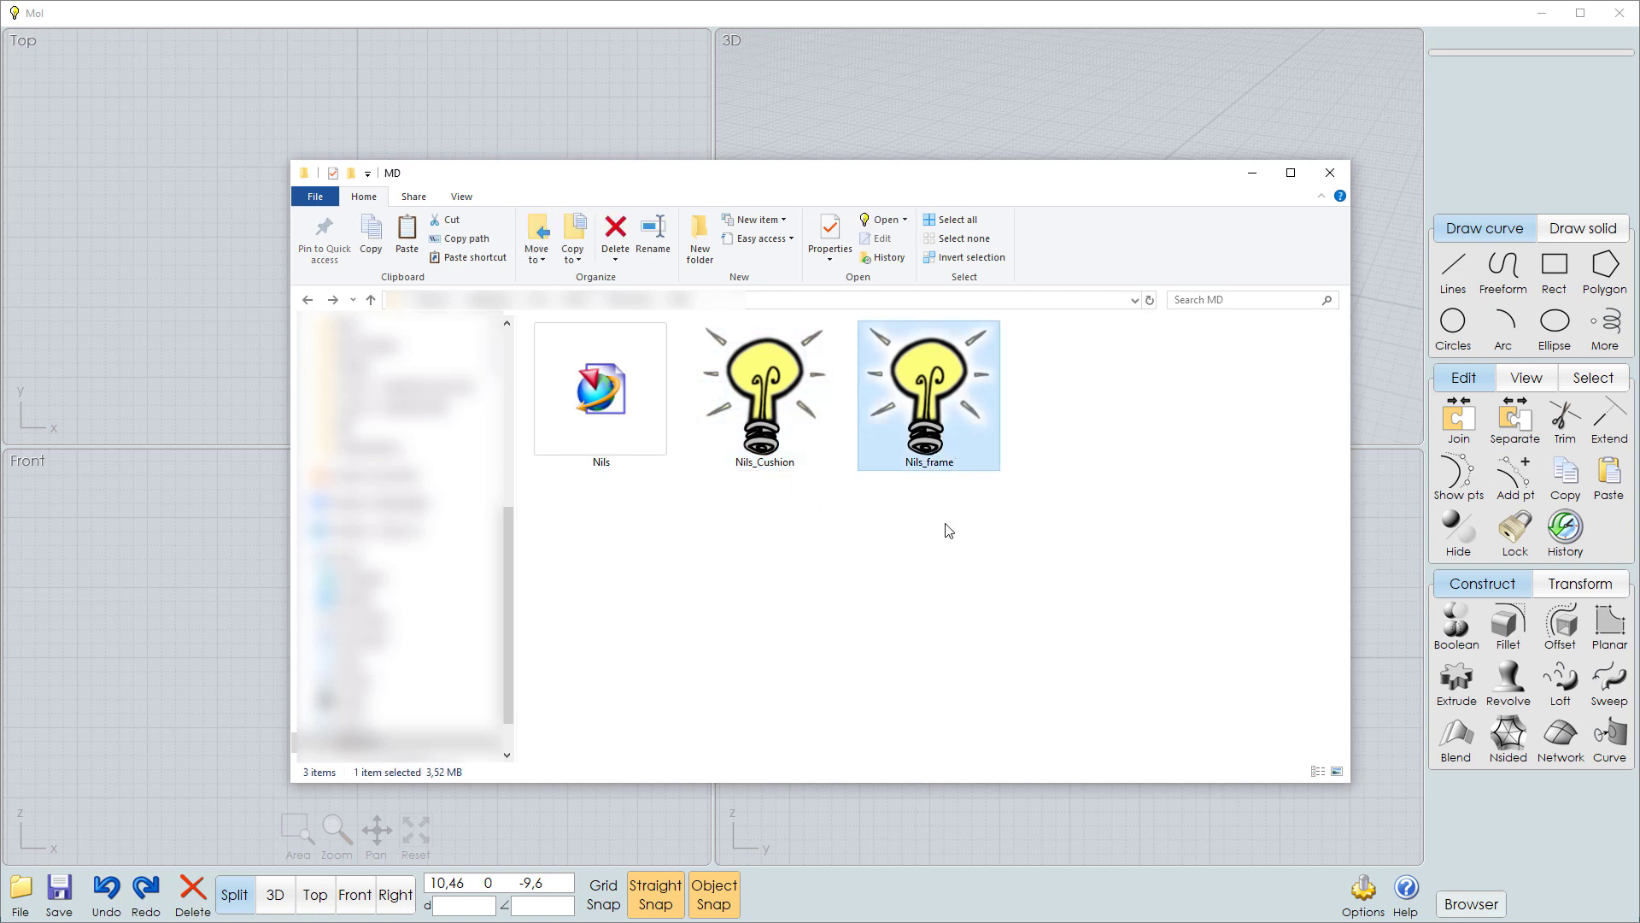
pyautogui.click(939, 527)
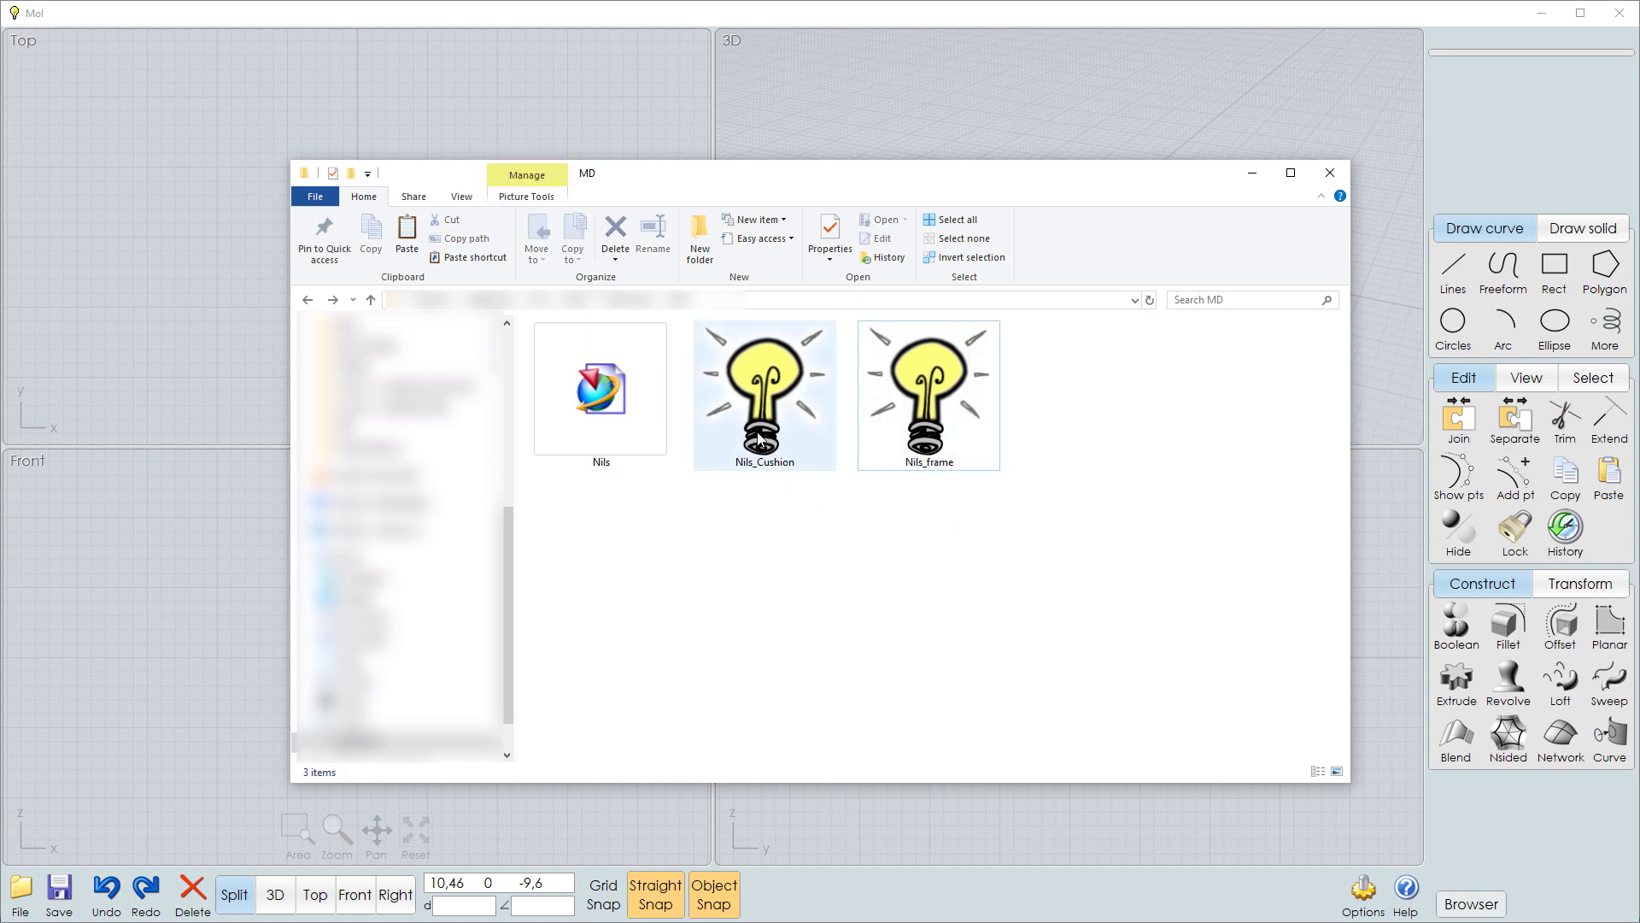
pyautogui.moveTo(769, 391)
pyautogui.moveTo(770, 391); pyautogui.dragTo(200, 306)
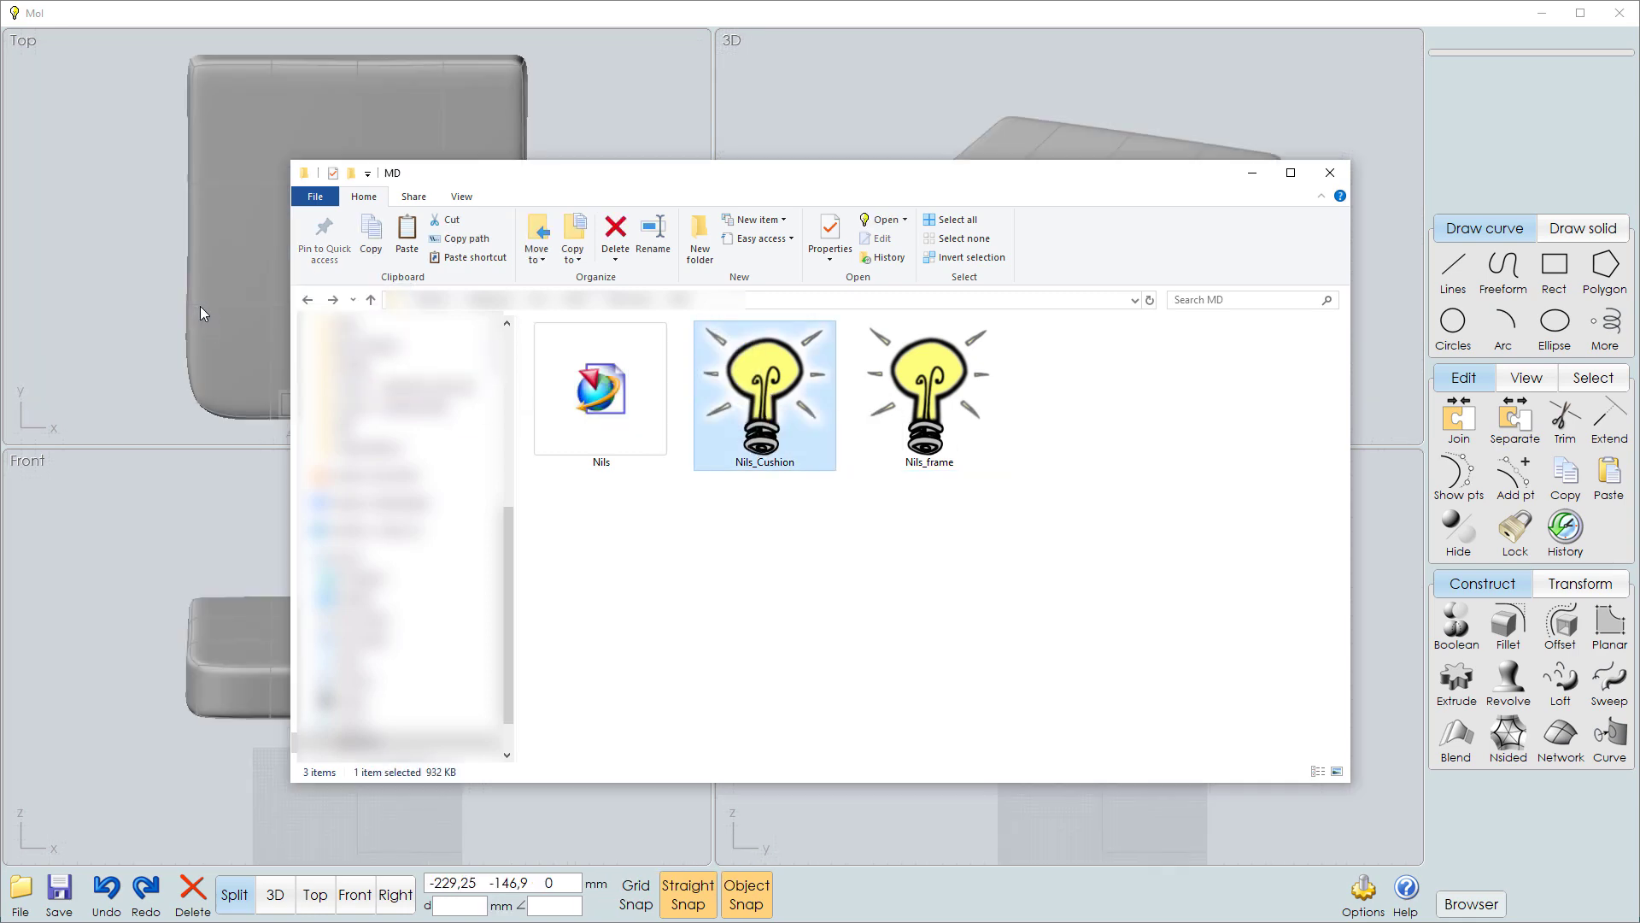
pyautogui.click(242, 519)
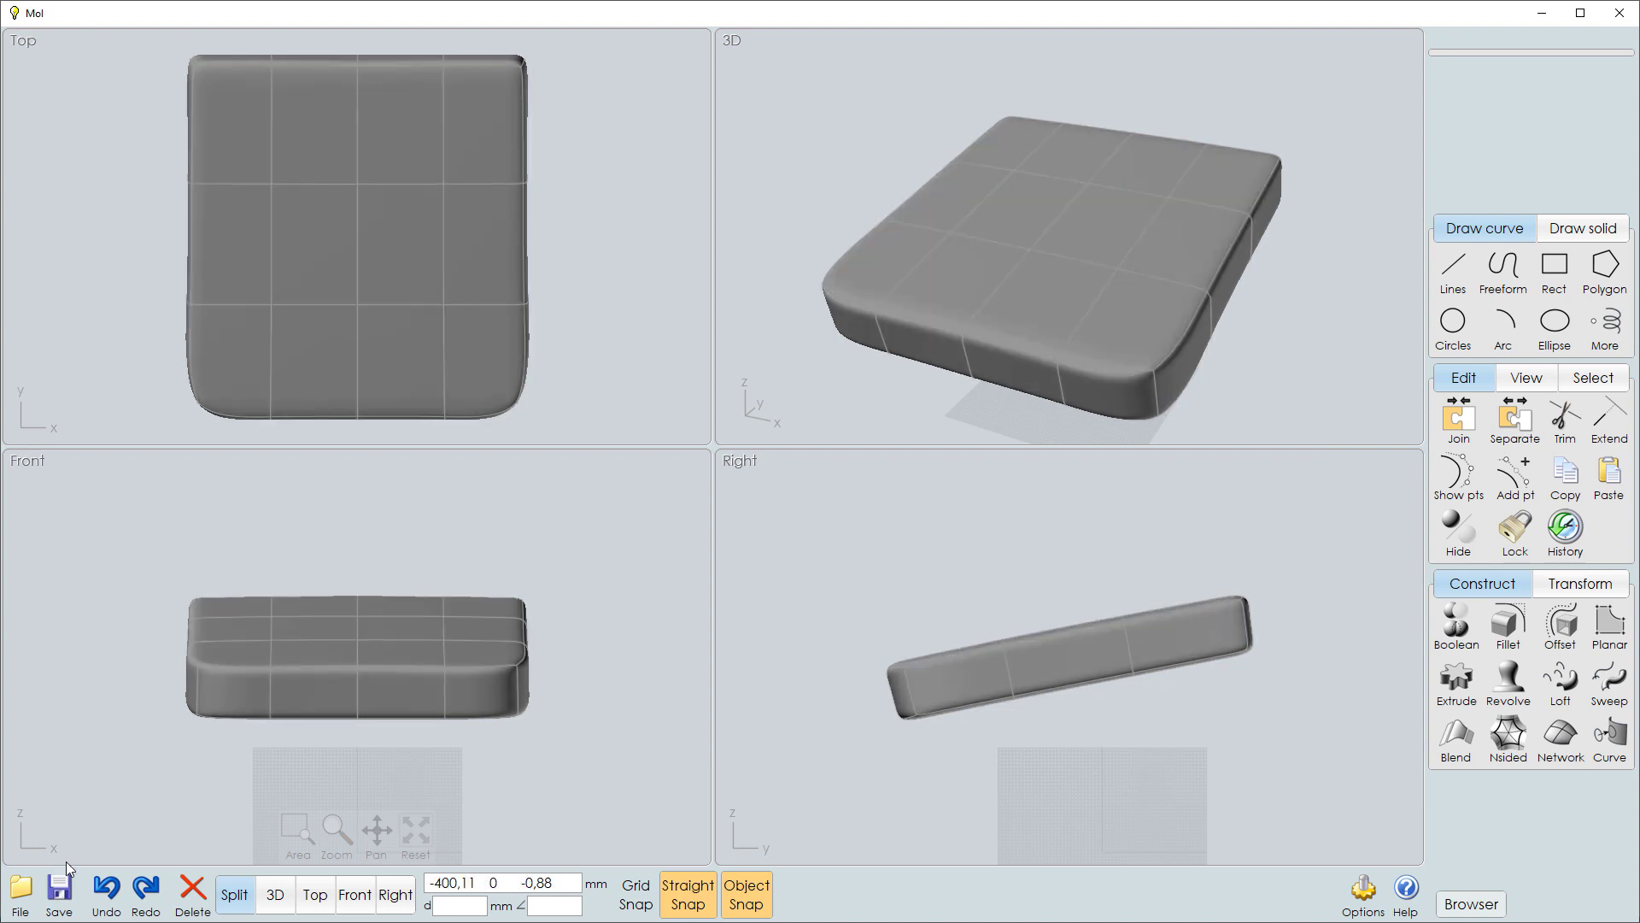
# Export the cushion as a Wavefront OBJ file named Nils_cushion_OBJ, refining the mesh to an angle of 10,22.
pyautogui.click(26, 884)
pyautogui.click(75, 808)
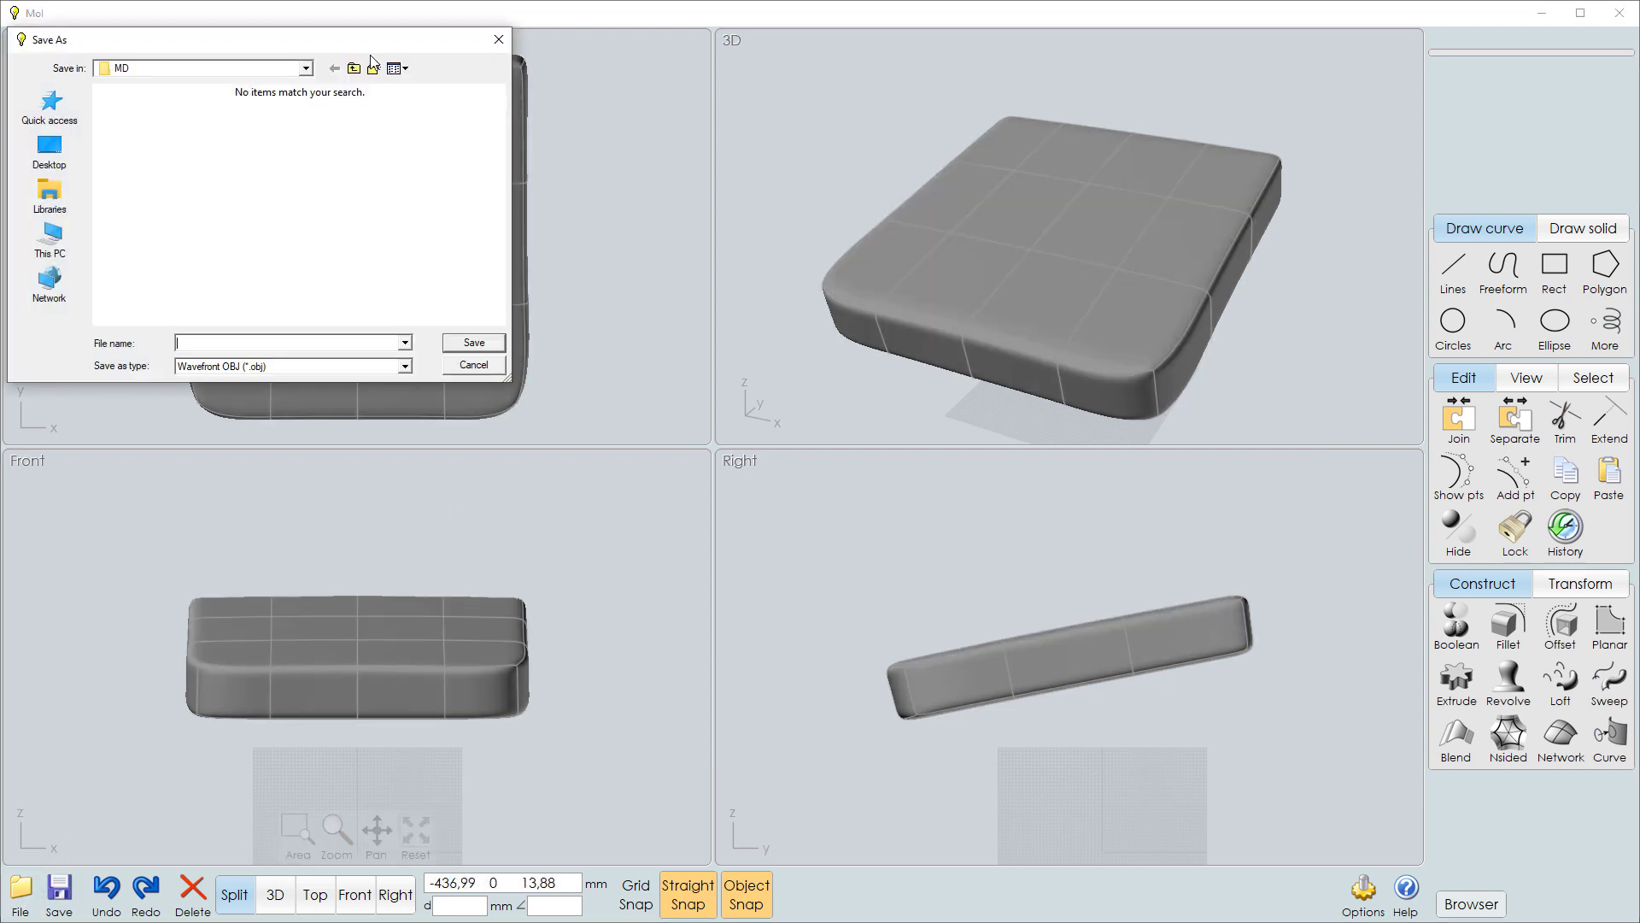
pyautogui.write('Nils_cushion_OBJ')
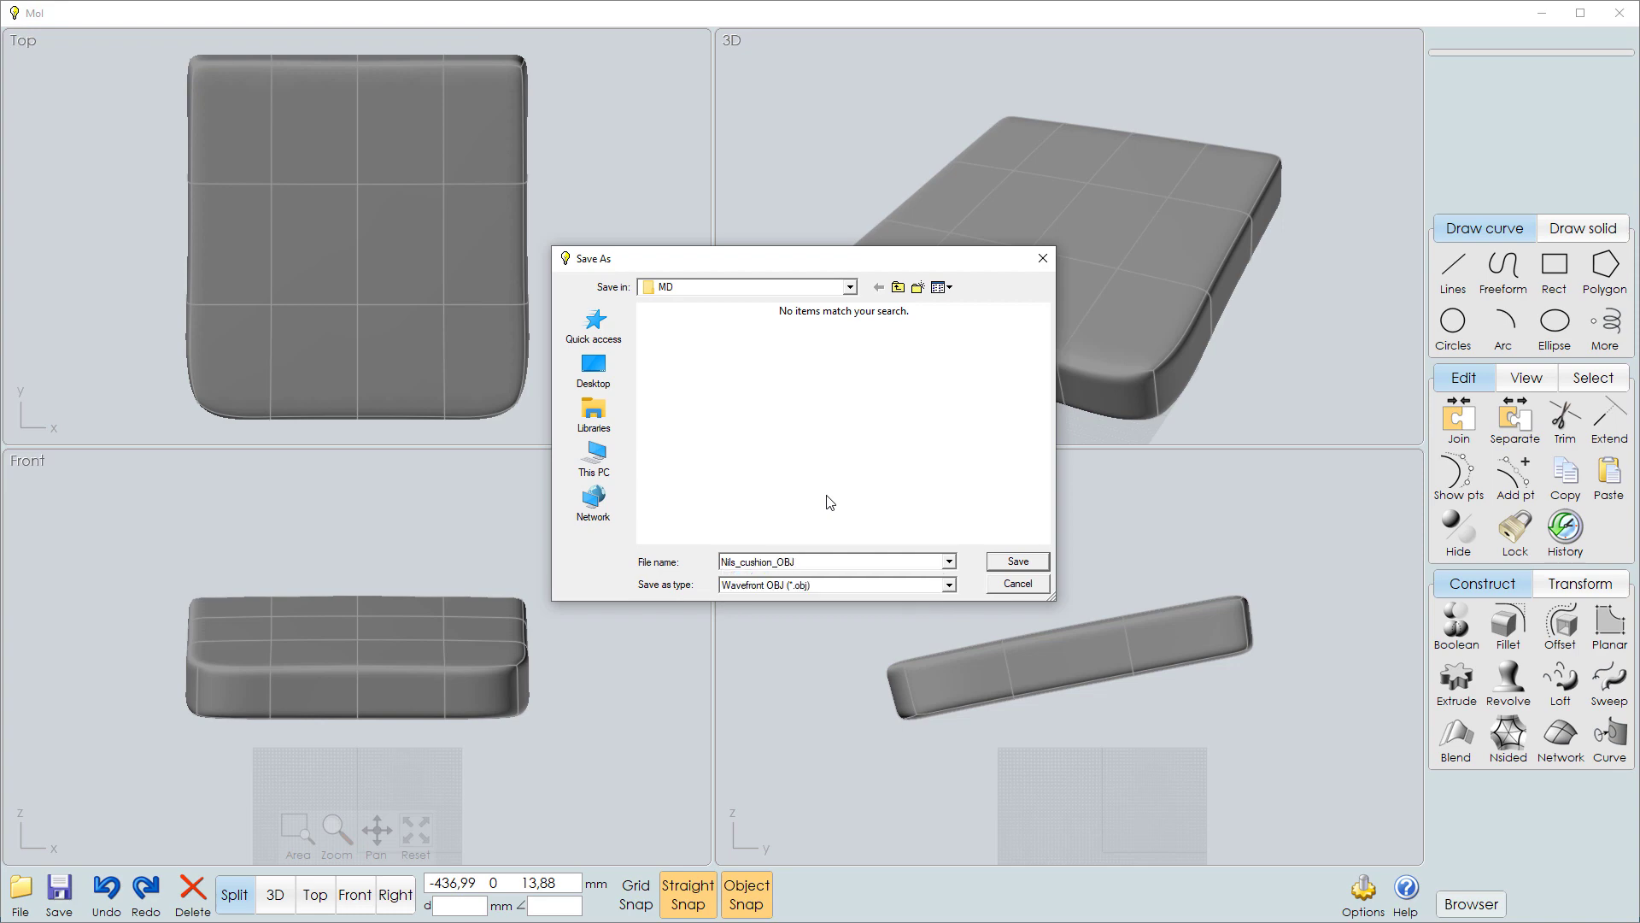
pyautogui.press('Return')
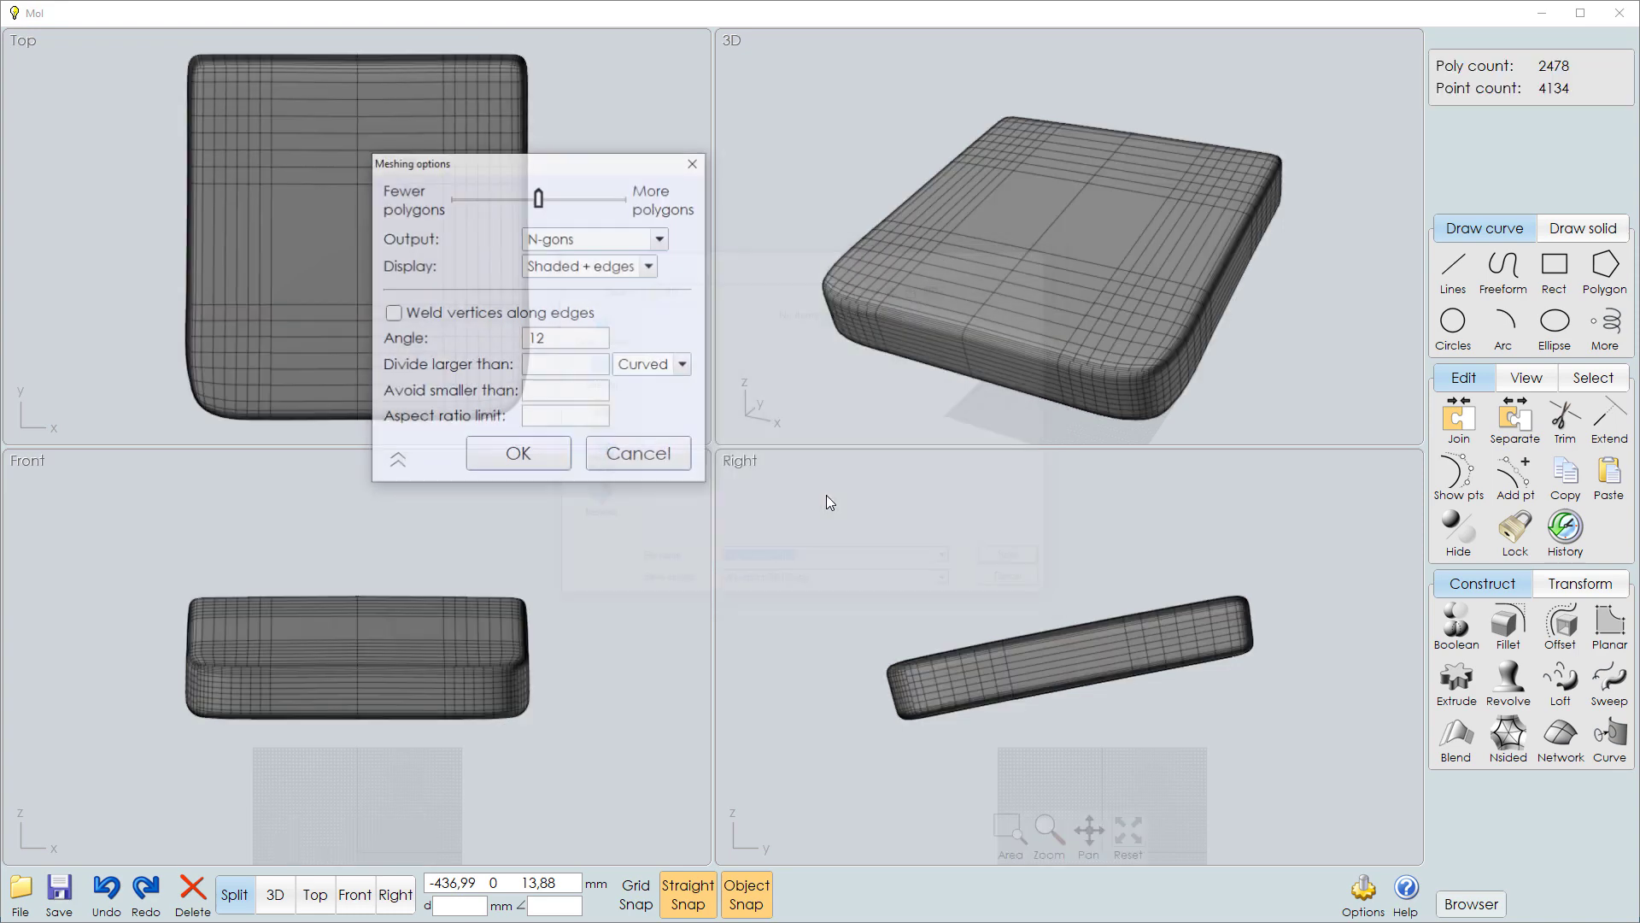
pyautogui.click(536, 338)
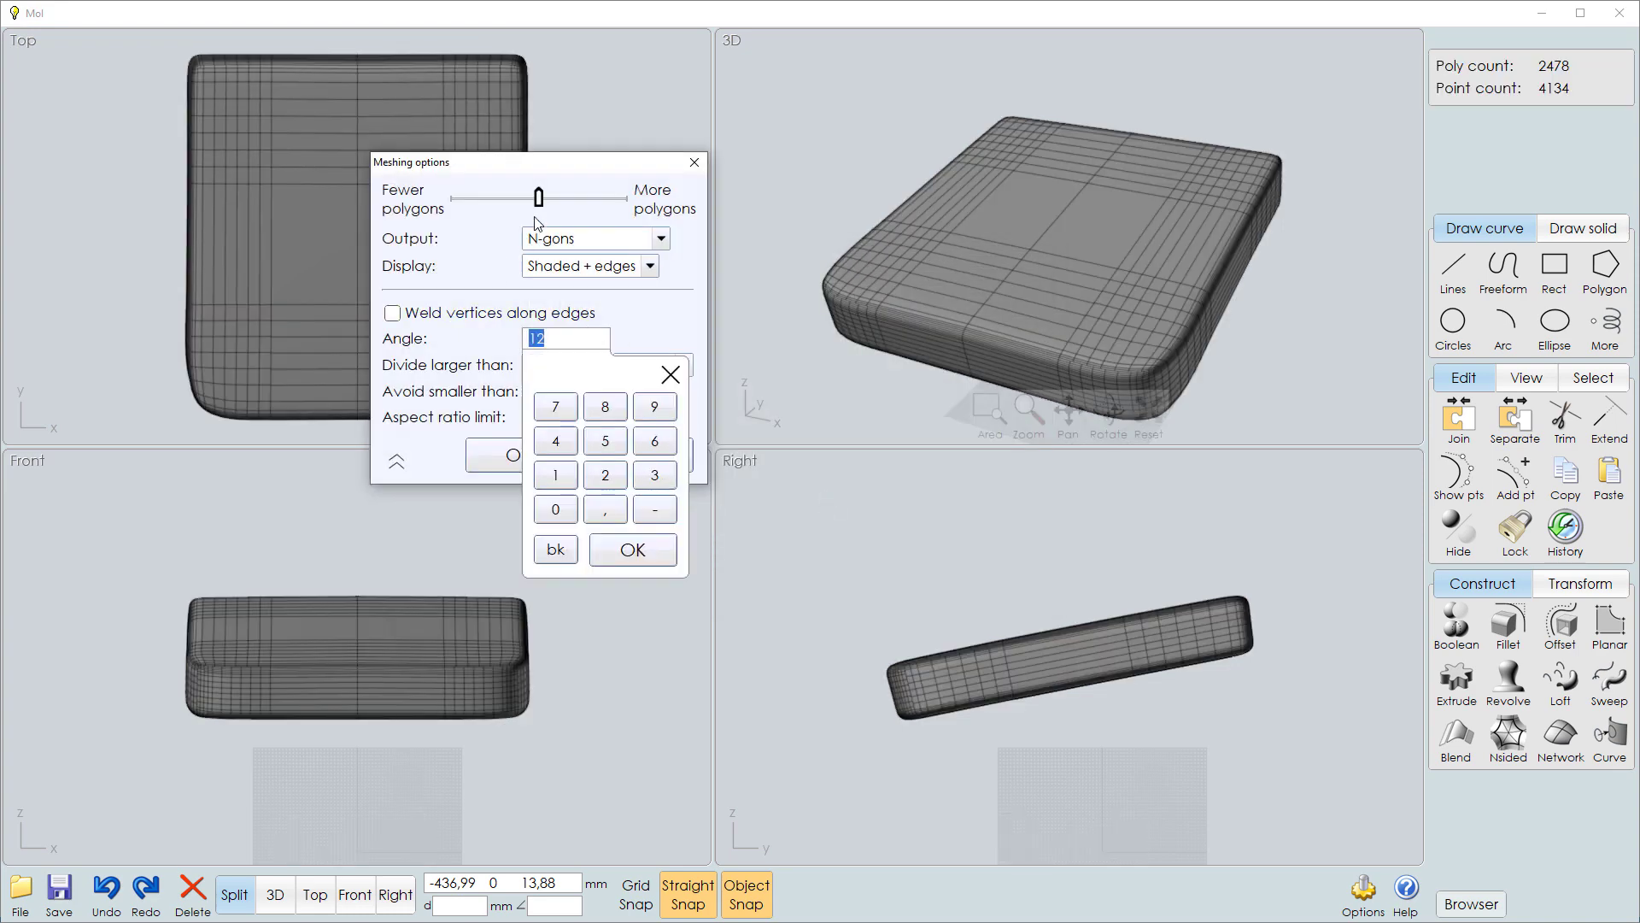
pyautogui.moveTo(538, 198); pyautogui.dragTo(556, 210)
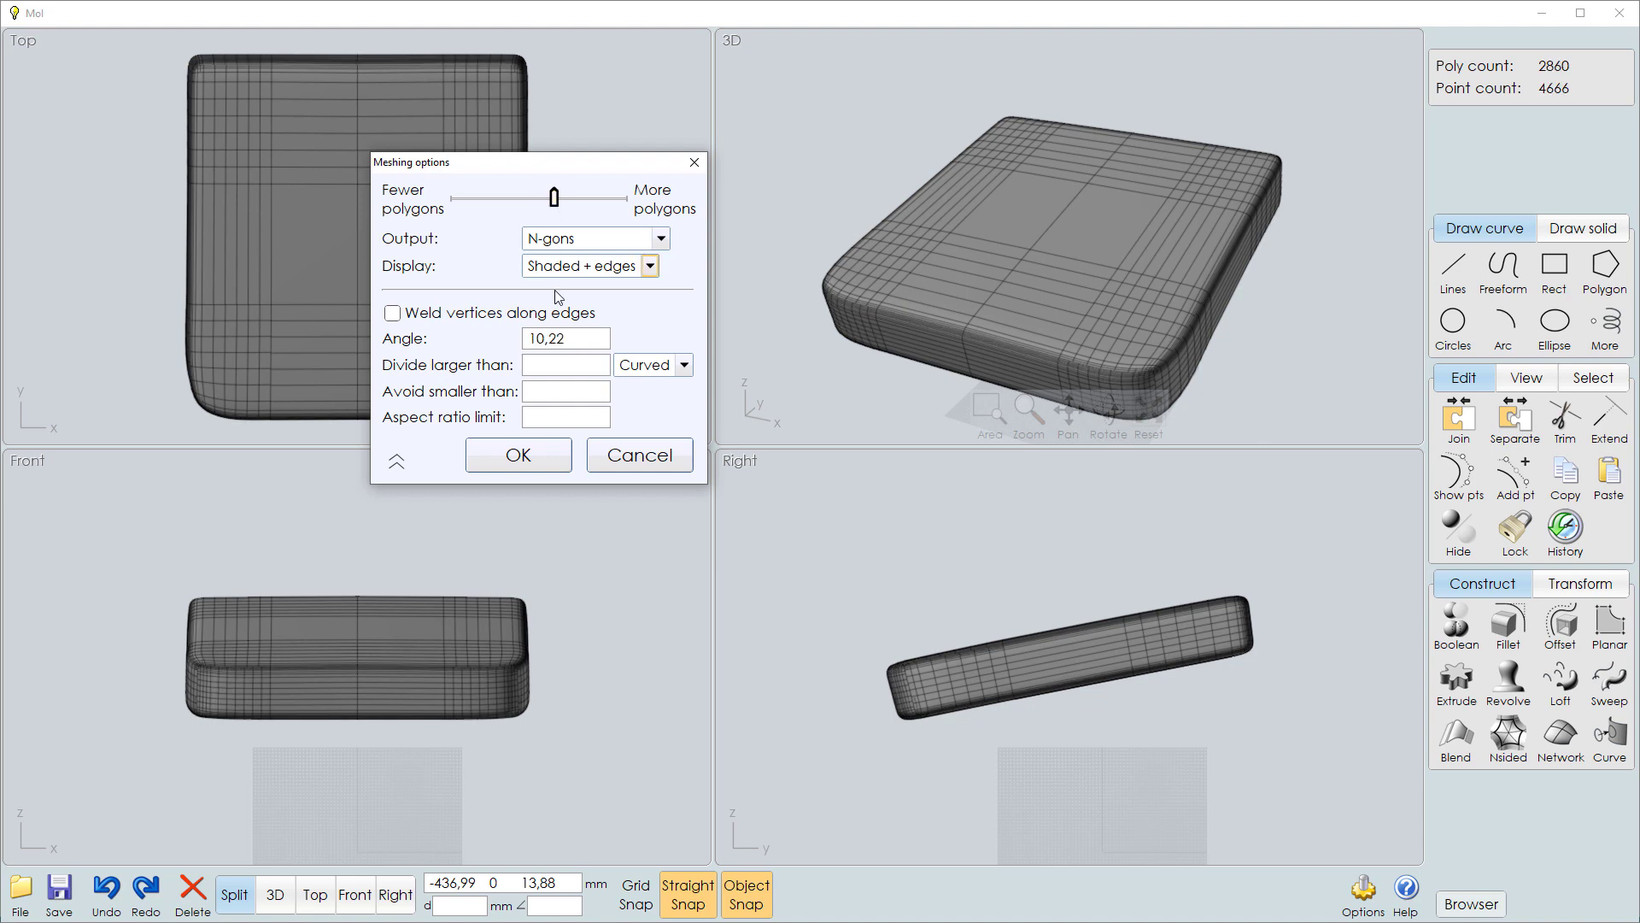
pyautogui.click(540, 463)
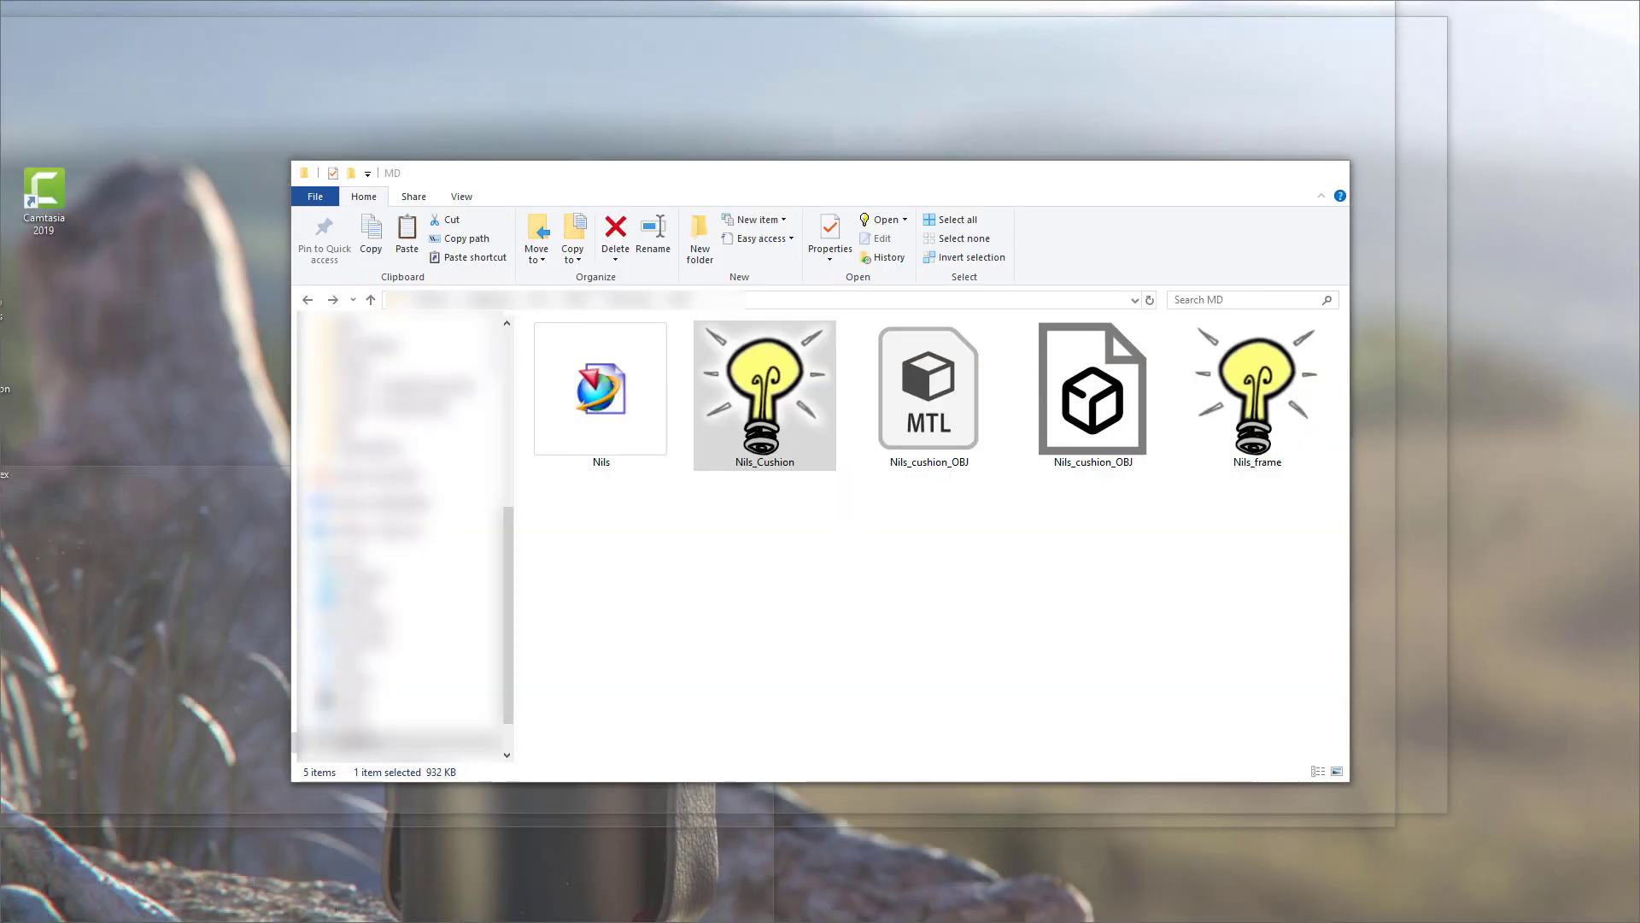
# Replace the cushion with the Nils_frame file from the MD folder, discarding the changes to the current file.
pyautogui.click(214, 921)
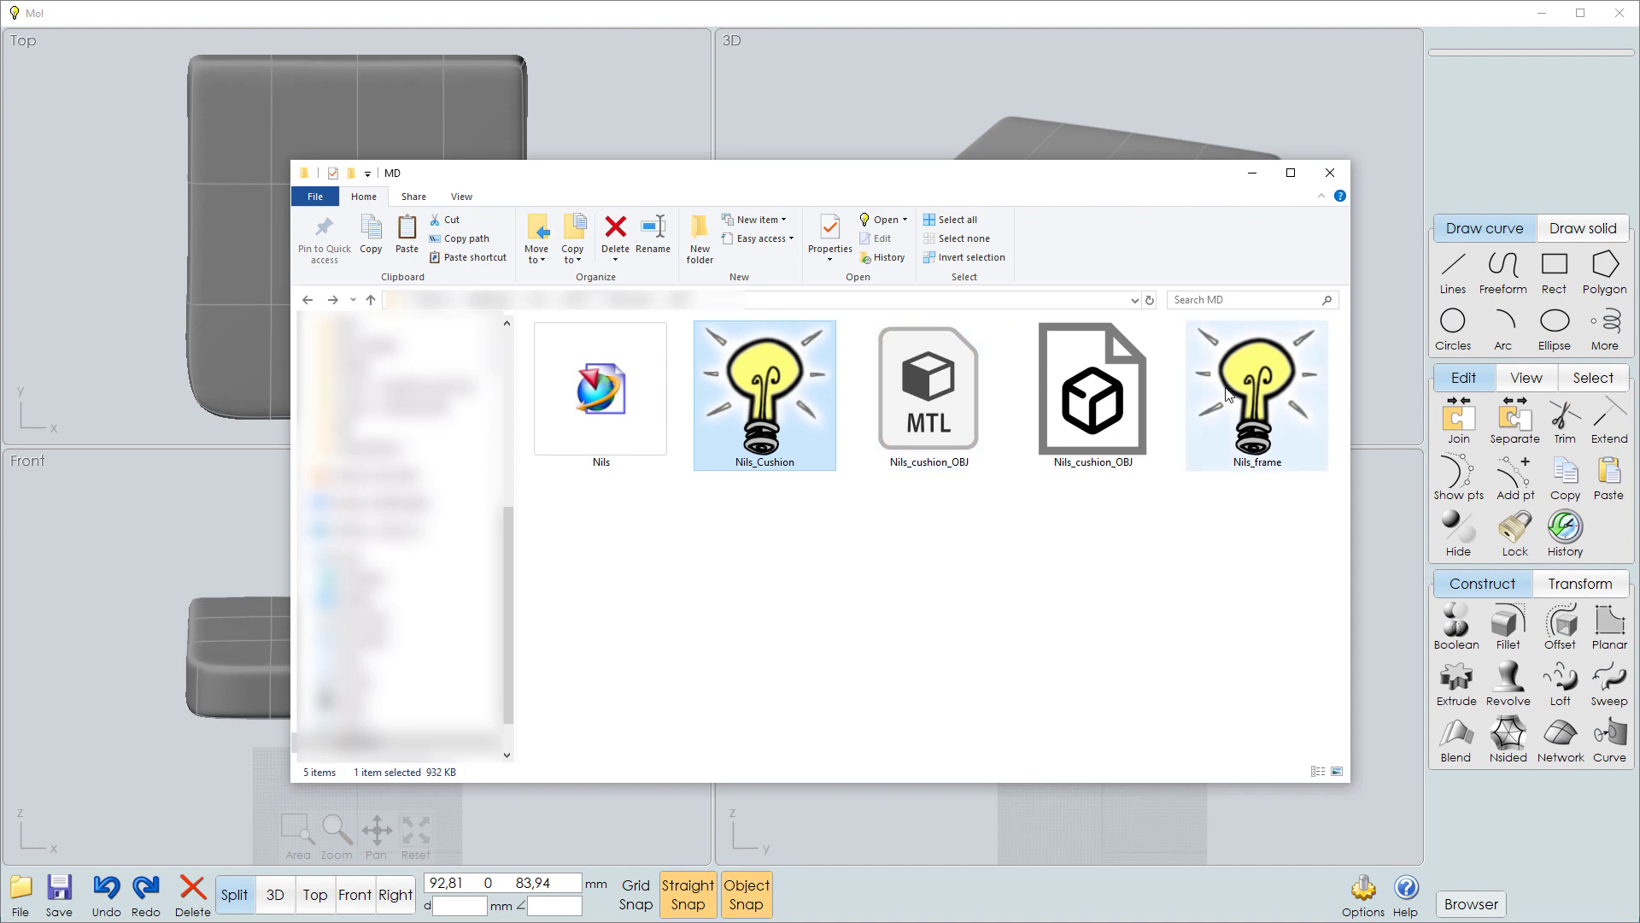
pyautogui.moveTo(1226, 388); pyautogui.dragTo(576, 140)
pyautogui.click(773, 467)
pyautogui.click(779, 492)
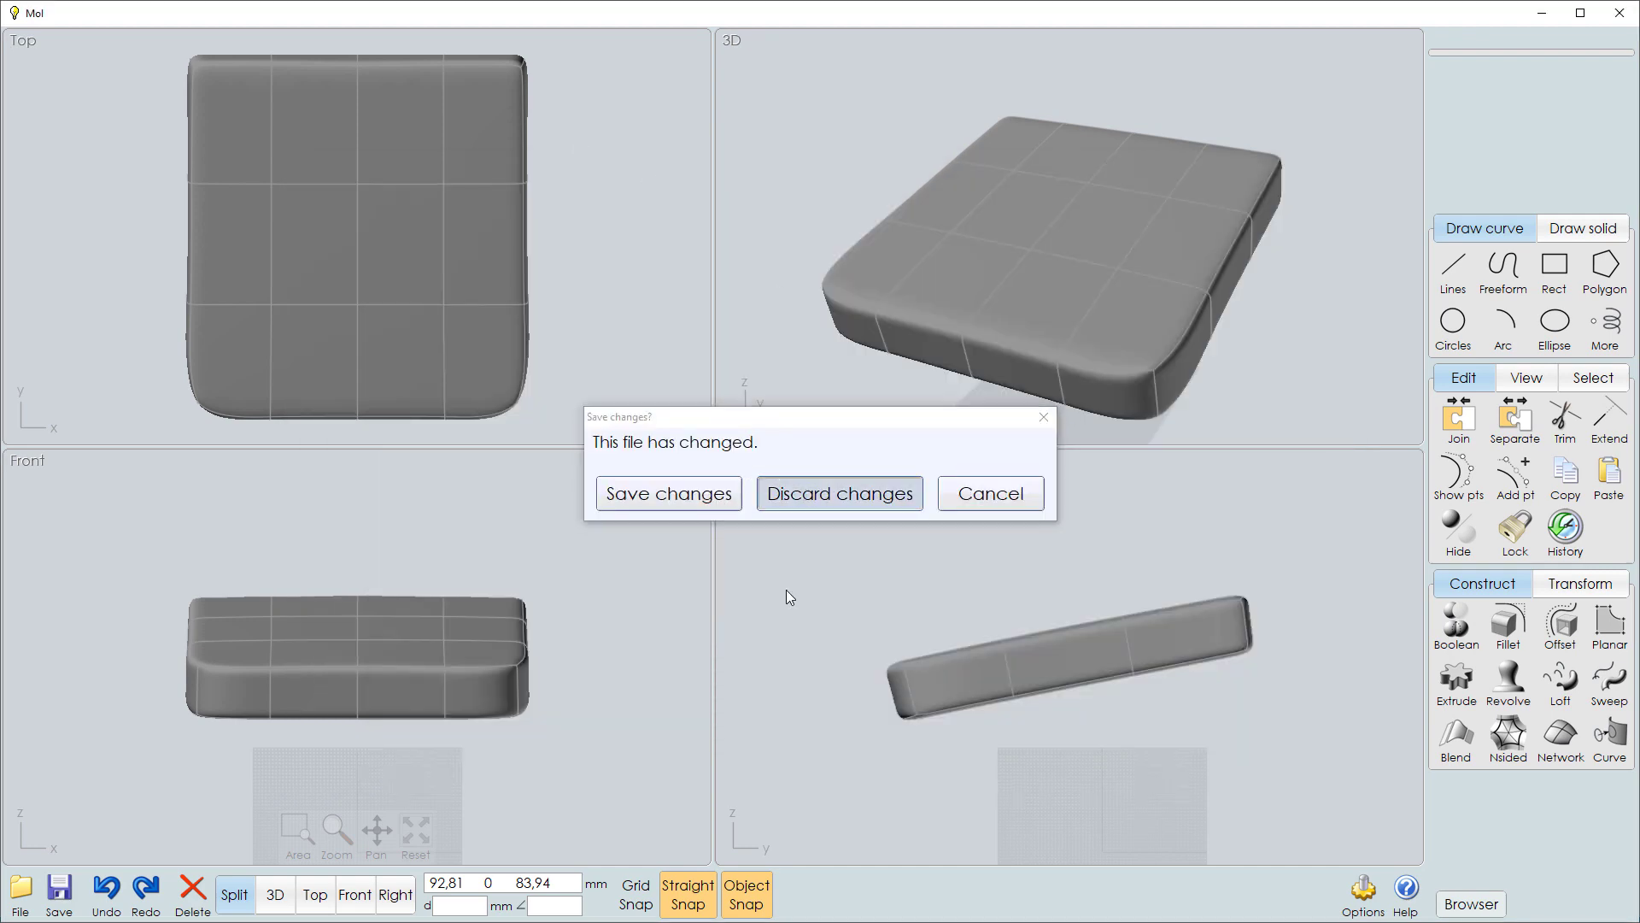
# Export the chair frame as Wavefront OBJ file Nils_frame_OBJ with a meshing angle of 10,22, and check both exported OBJ files in the folder.
pyautogui.click(20, 894)
pyautogui.click(203, 782)
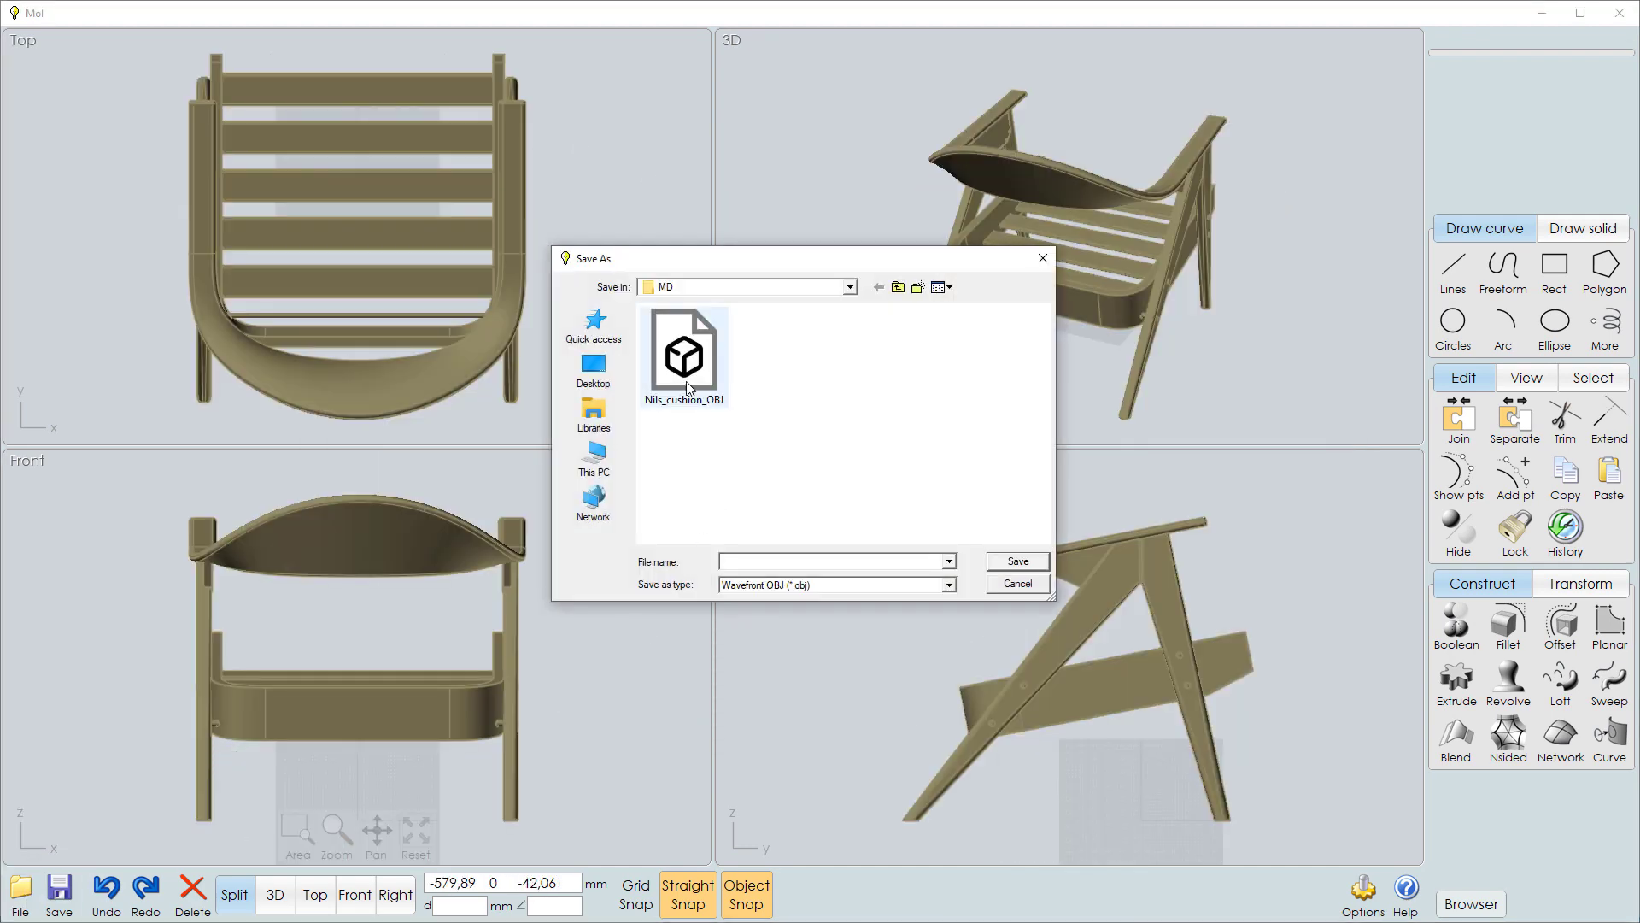
pyautogui.doubleClick(765, 563)
pyautogui.write('frame_OBJ')
pyautogui.click(1008, 560)
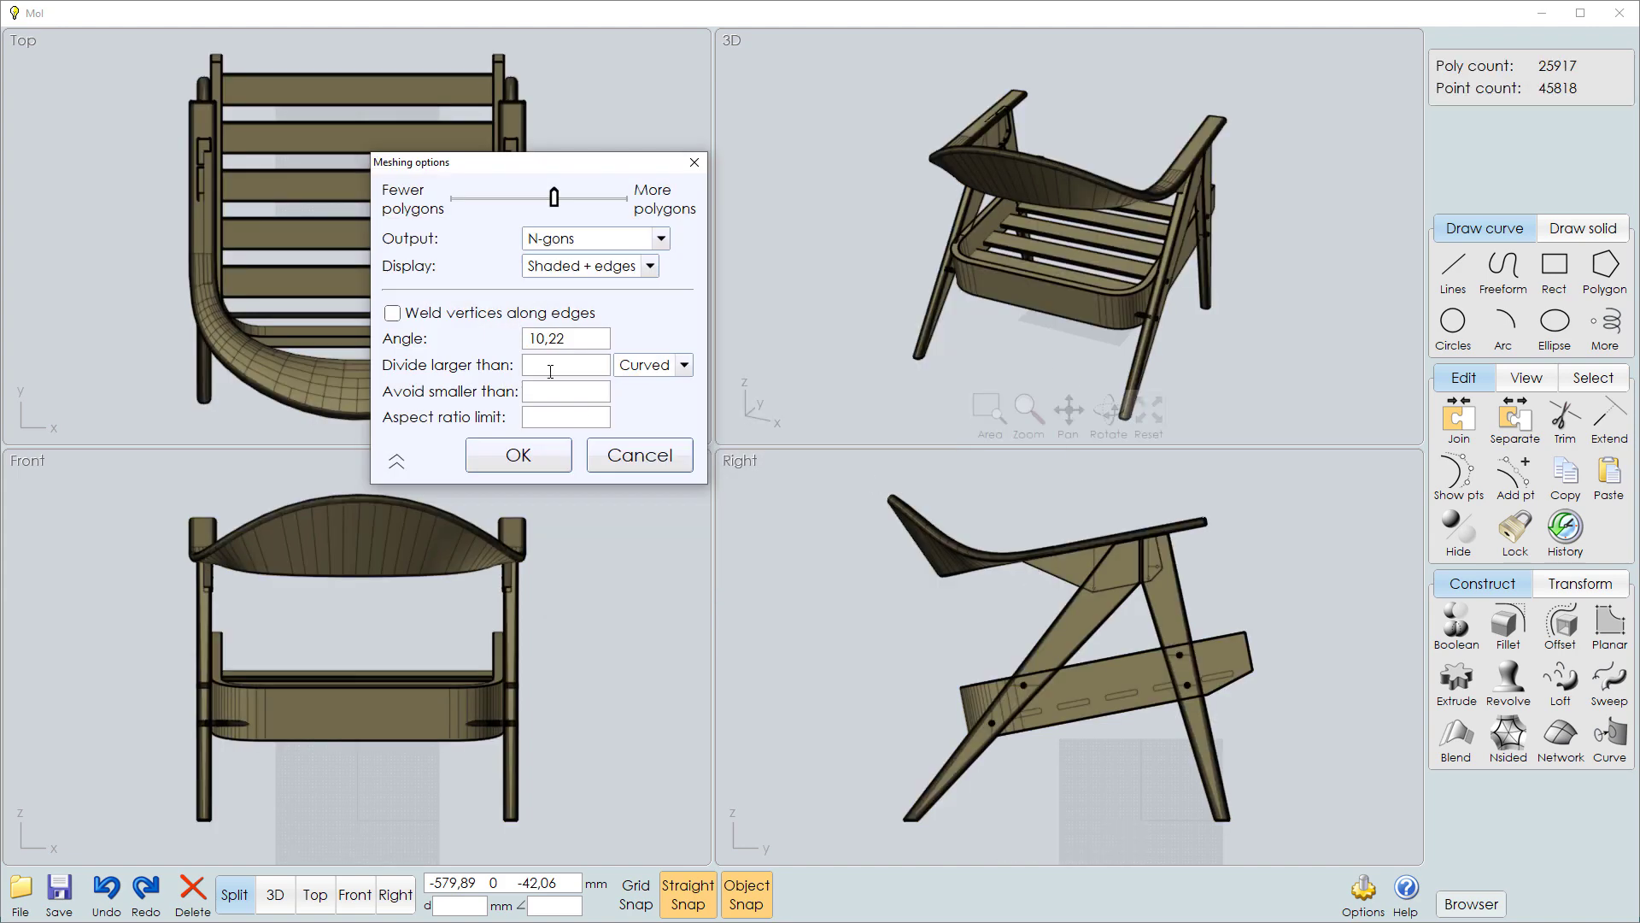
pyautogui.click(549, 459)
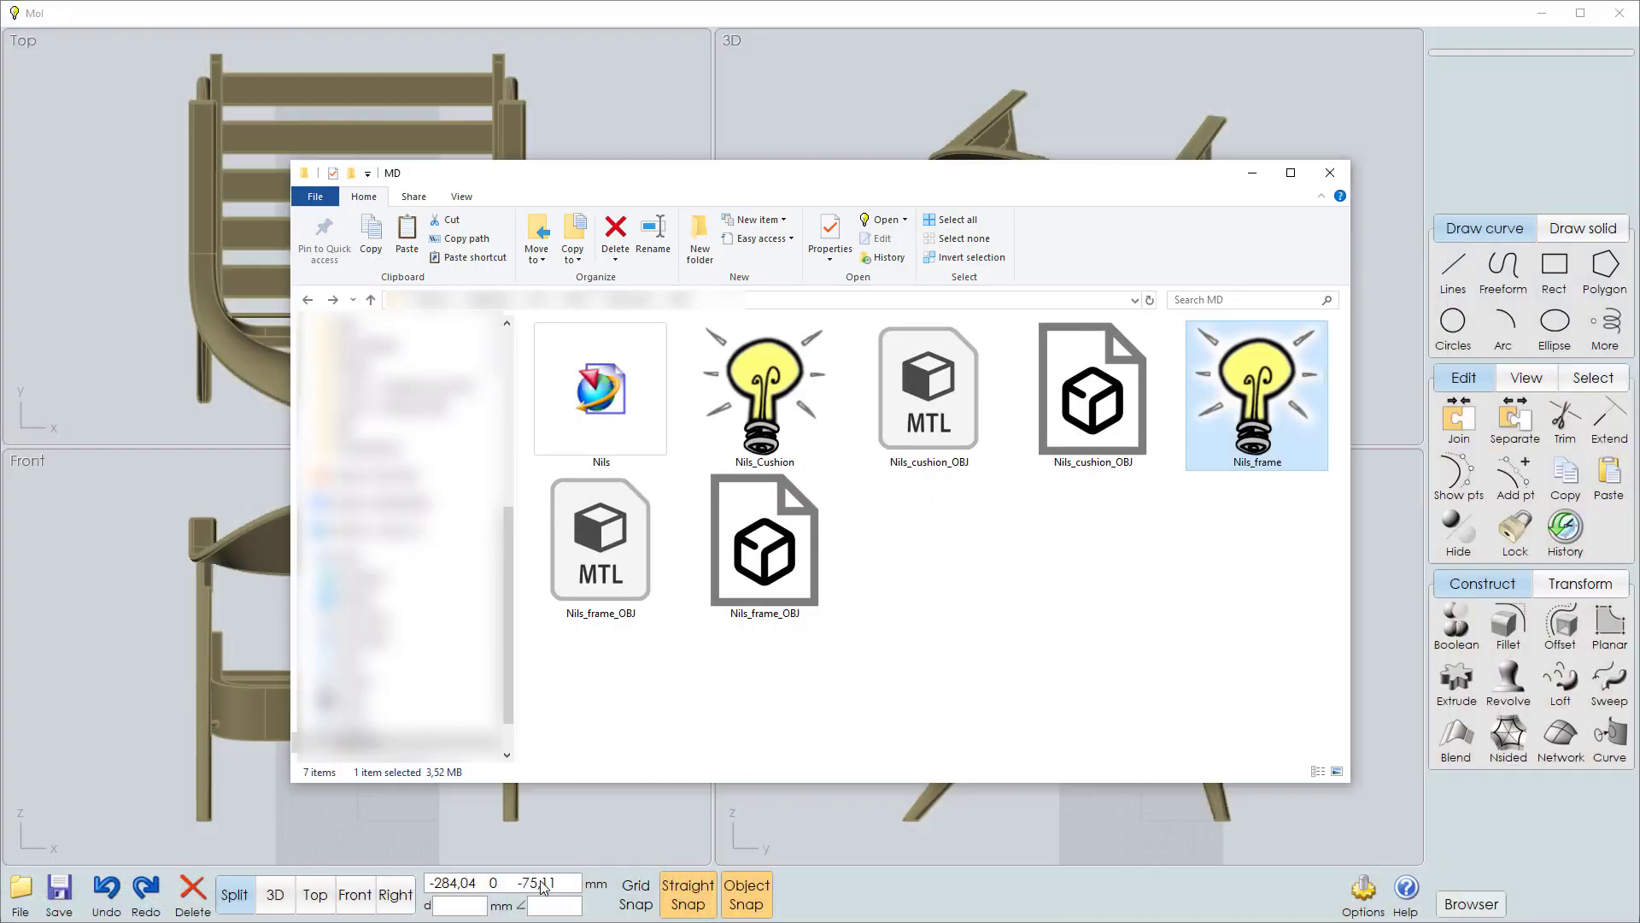
pyautogui.click(1098, 431)
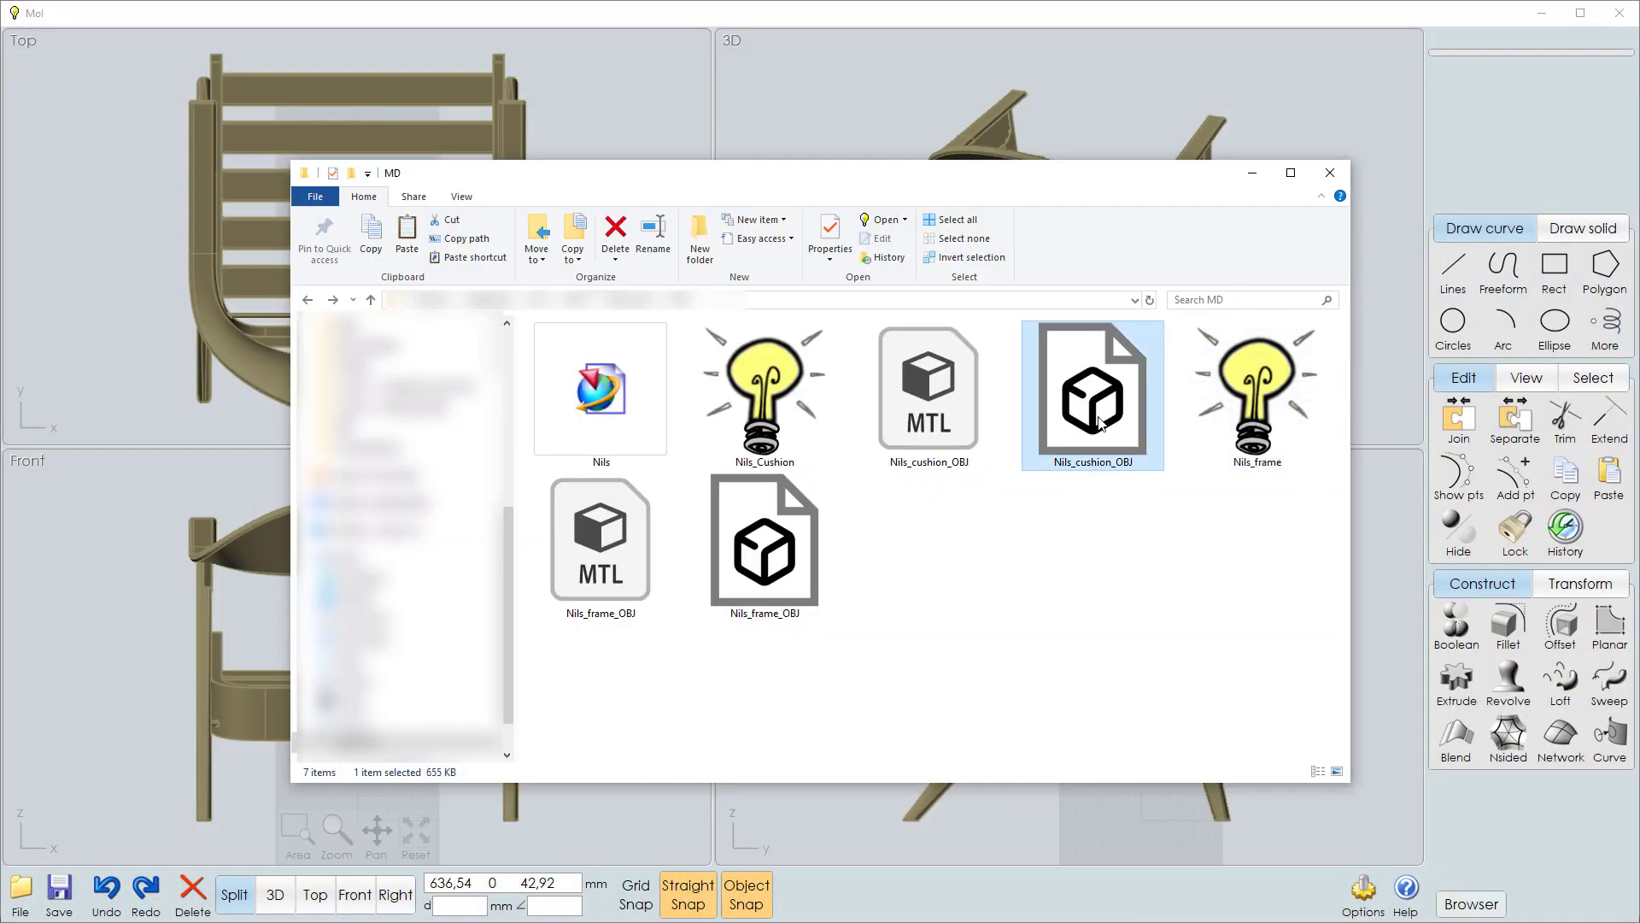
pyautogui.click(766, 549)
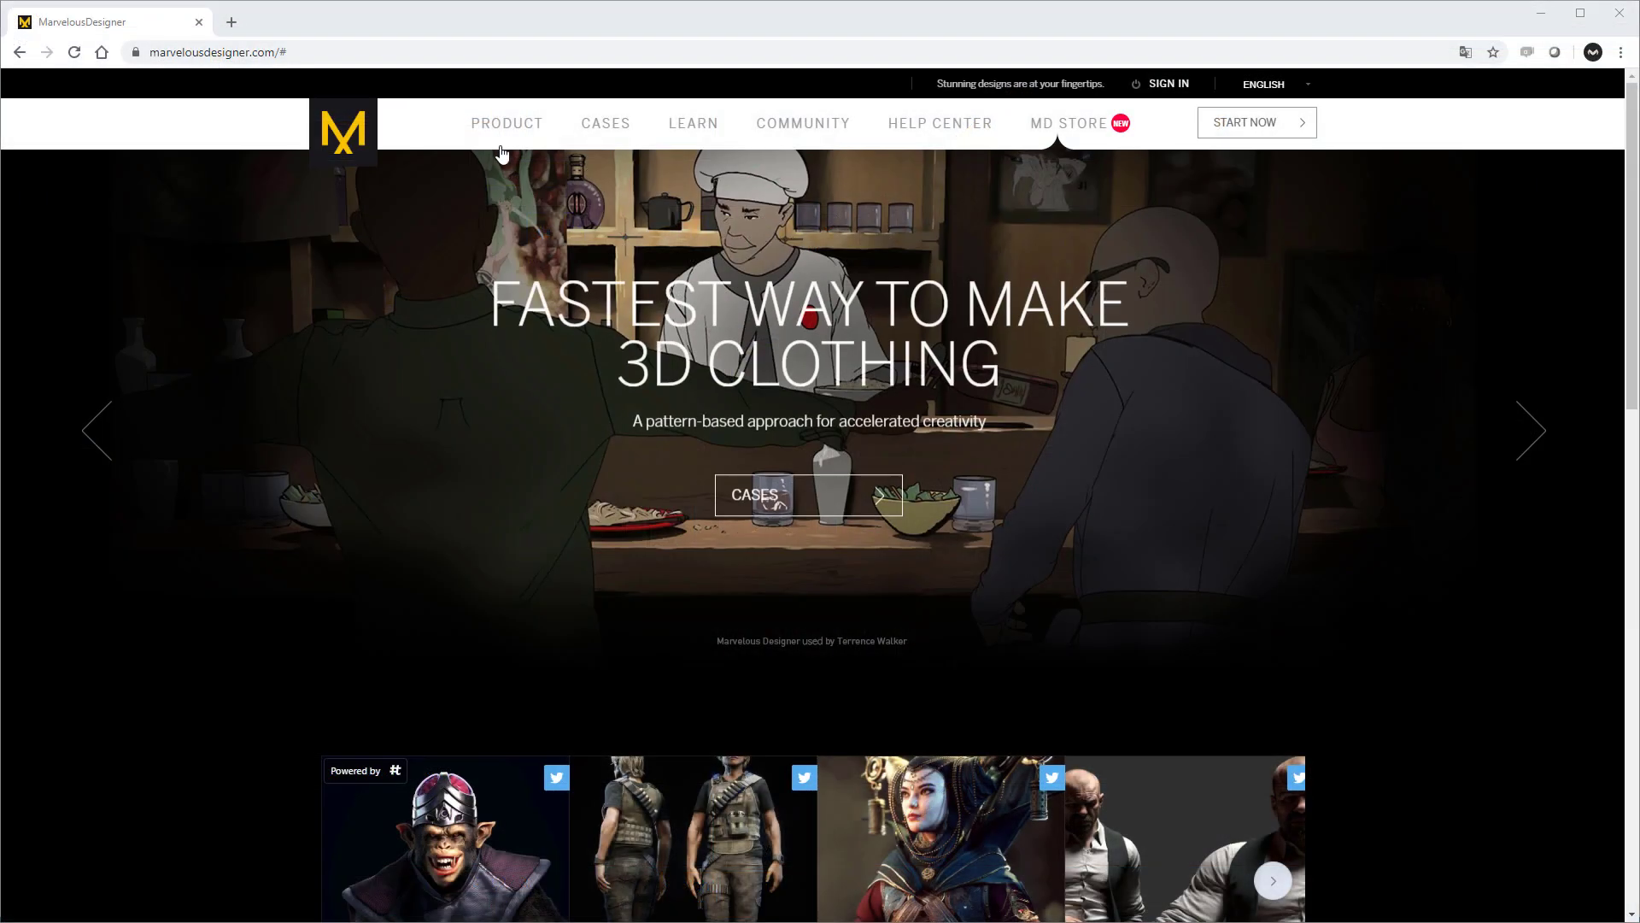
# Open the product pricing page on the Marvelous Designer website and review the personal licence and free trial options.
pyautogui.moveTo(506, 141)
pyautogui.click(504, 199)
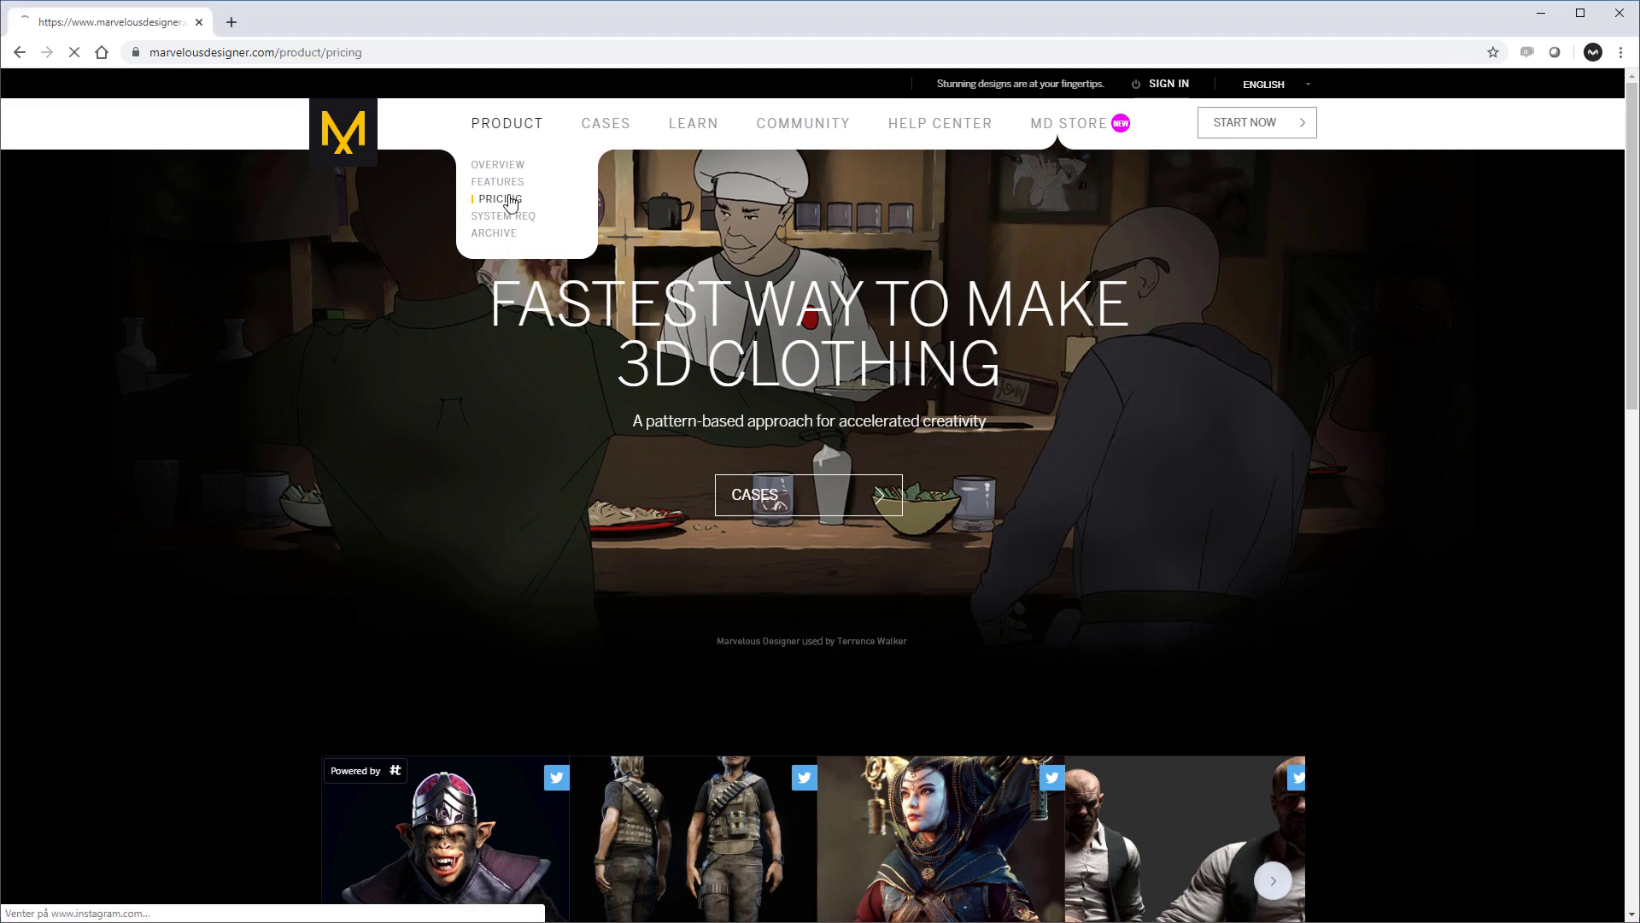
pyautogui.scroll(-1, 574, 274)
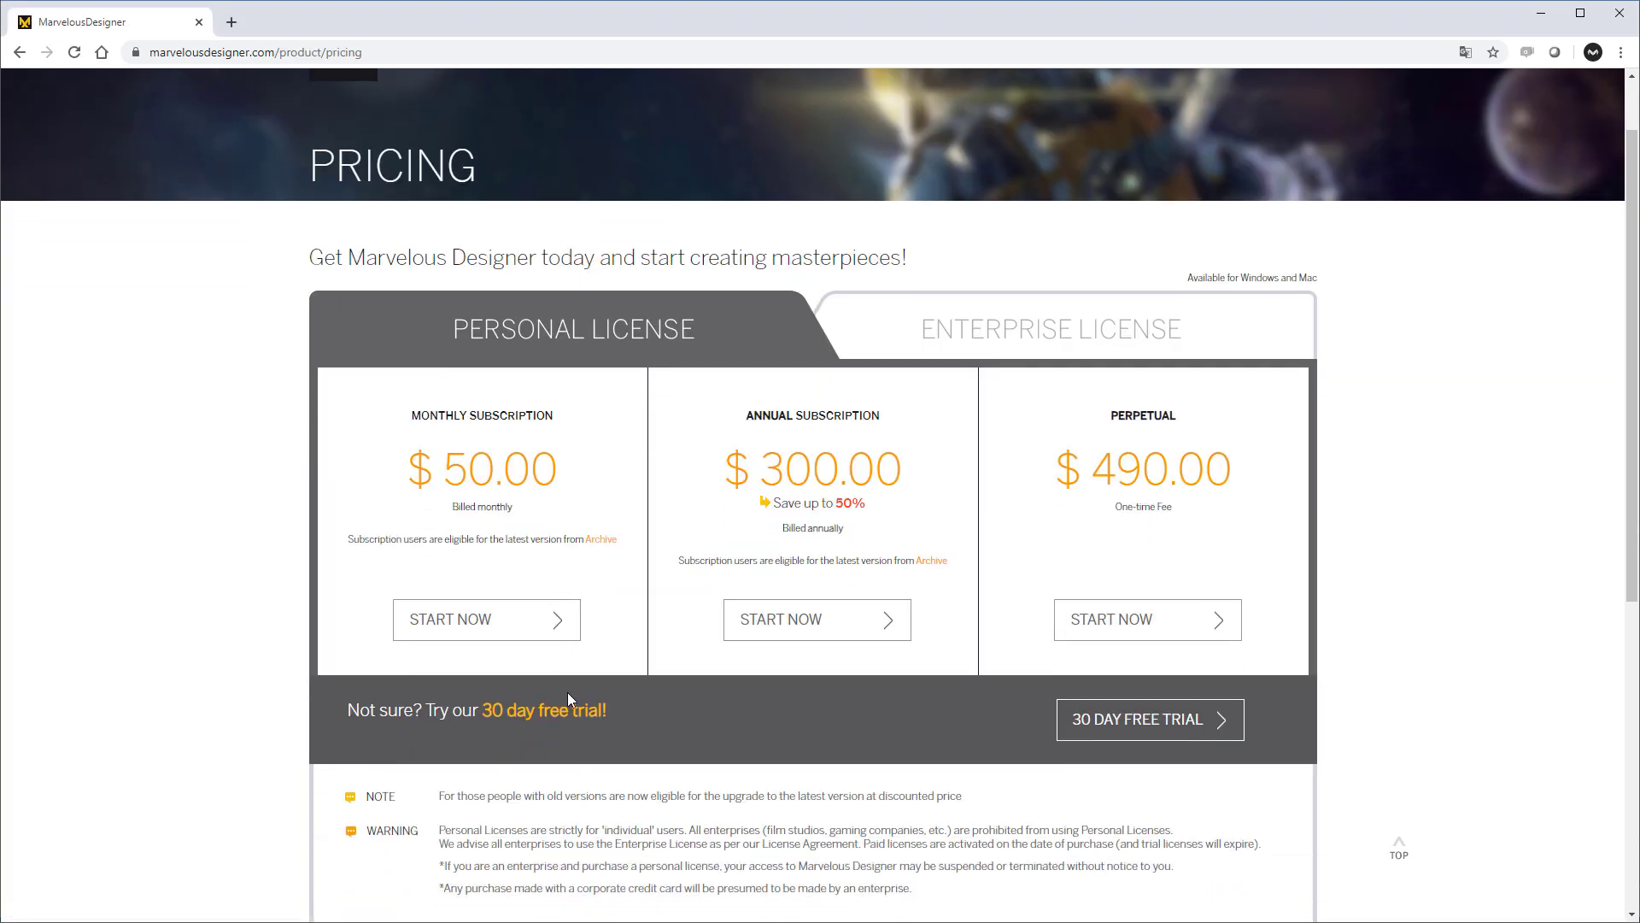
pyautogui.scroll(-1, 564, 637)
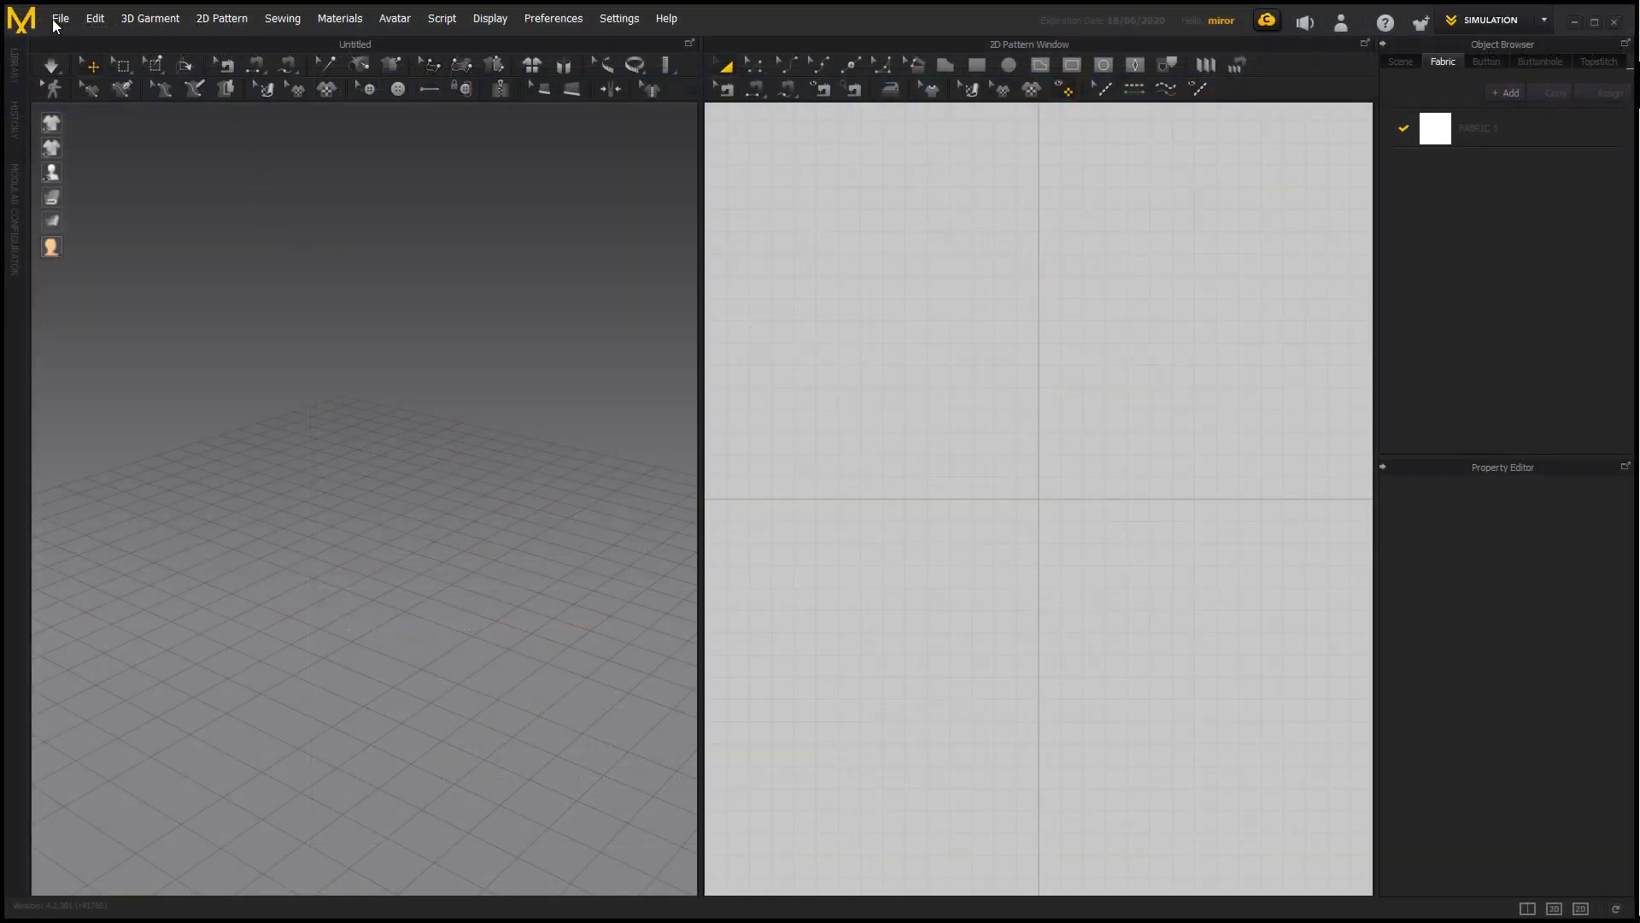
# In Marvelous Designer, add Nils_cushion_OBJ to the scene as an avatar at mm scale.
pyautogui.click(58, 19)
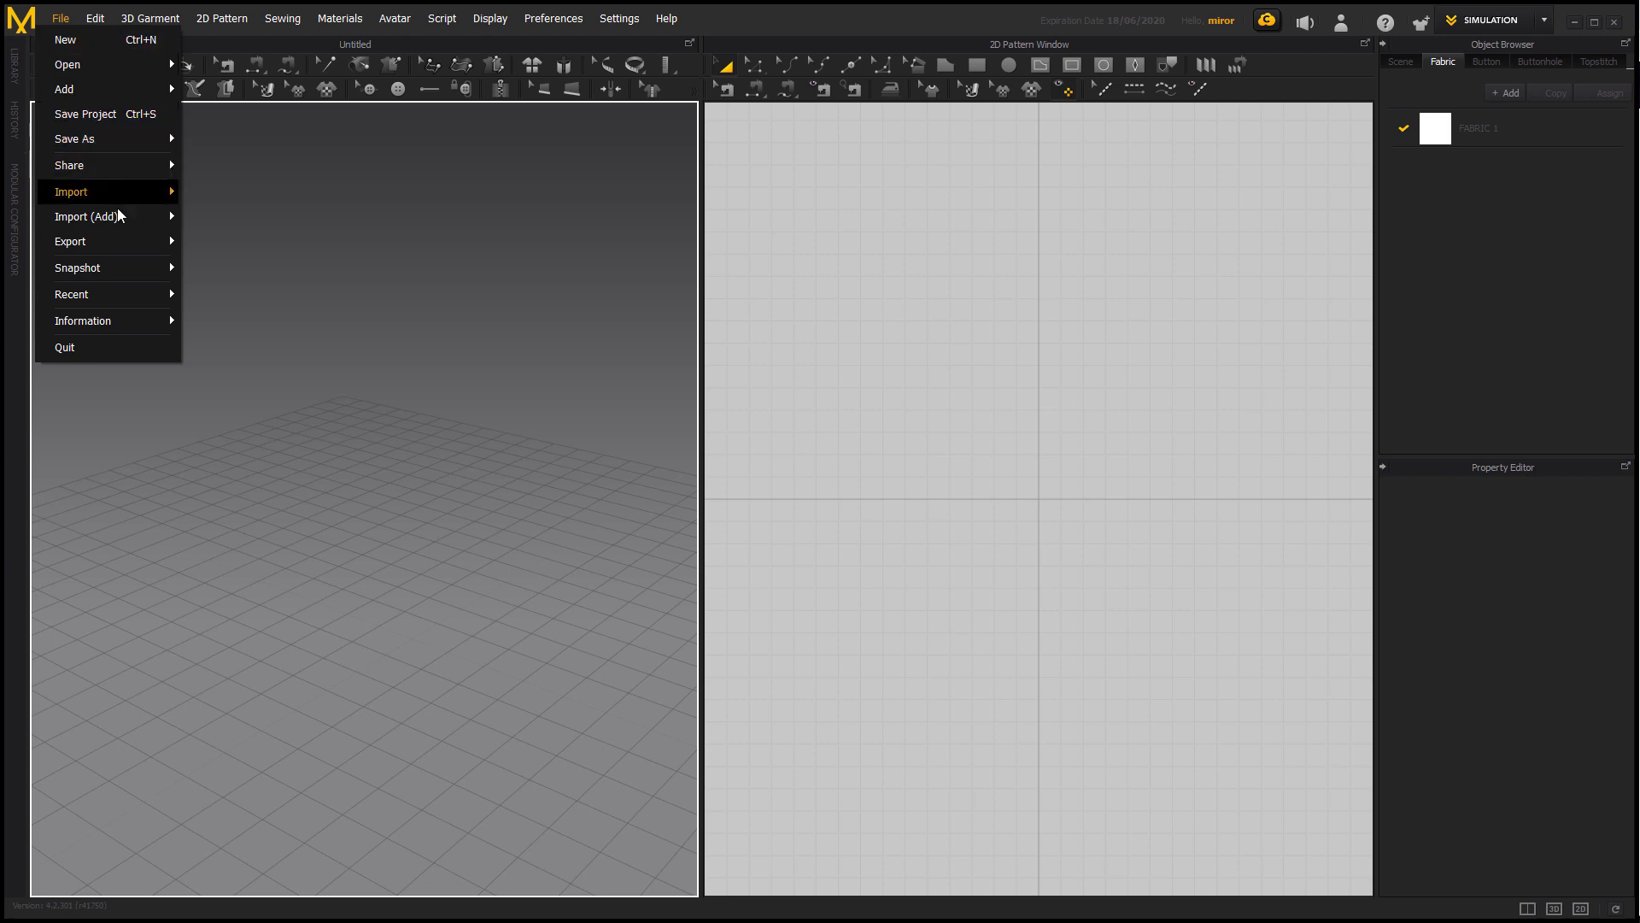
pyautogui.moveTo(119, 217)
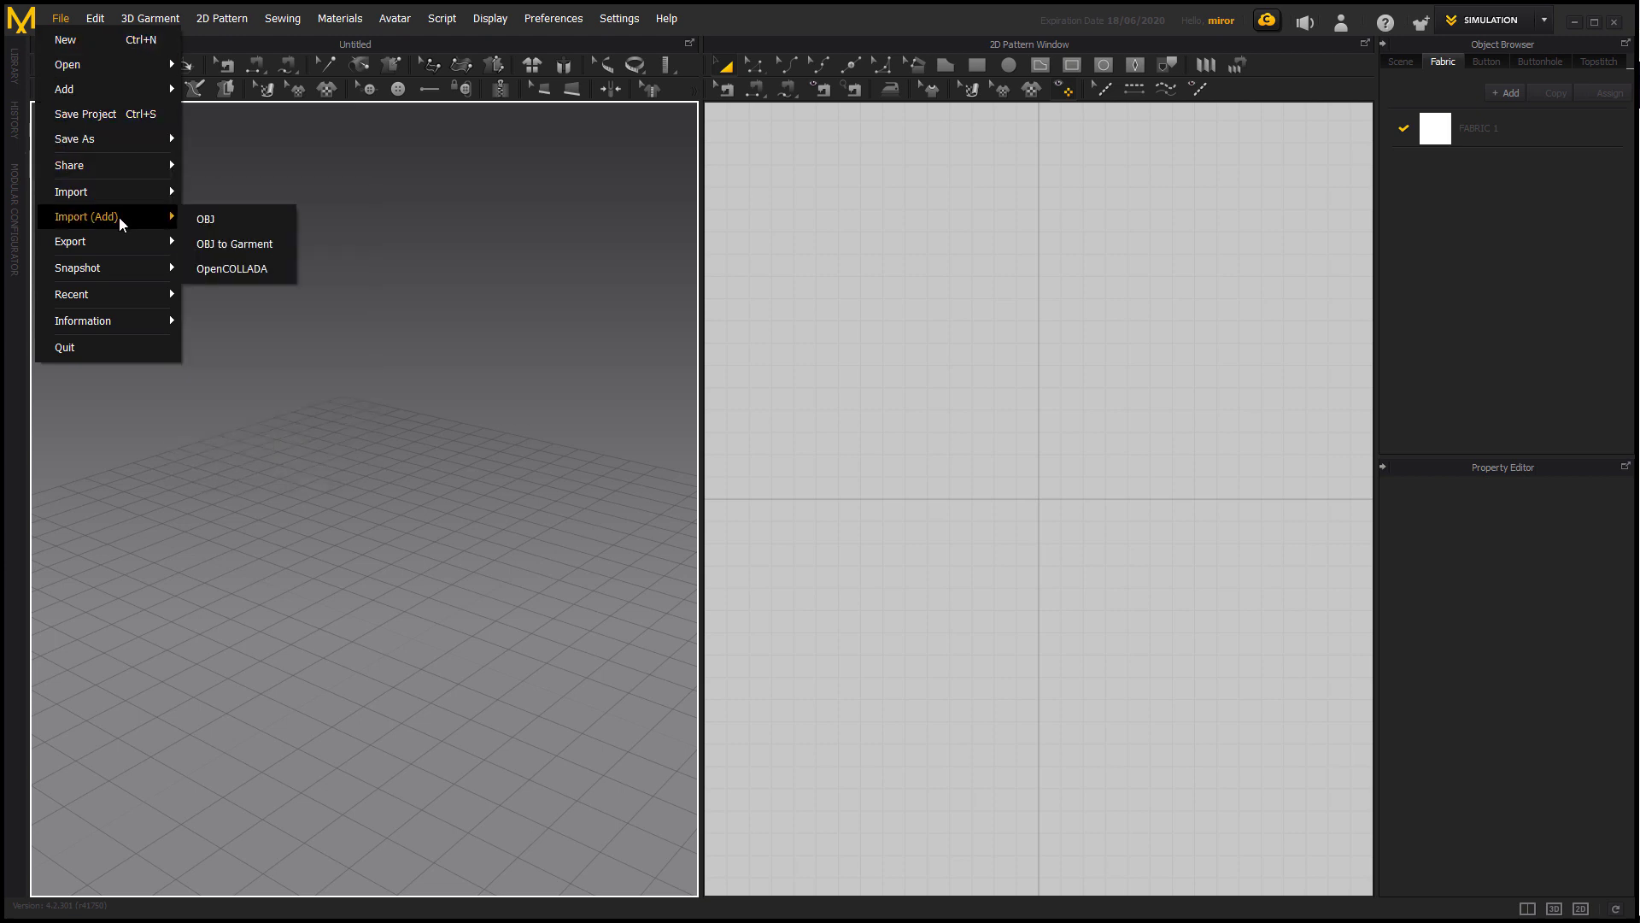
pyautogui.click(196, 221)
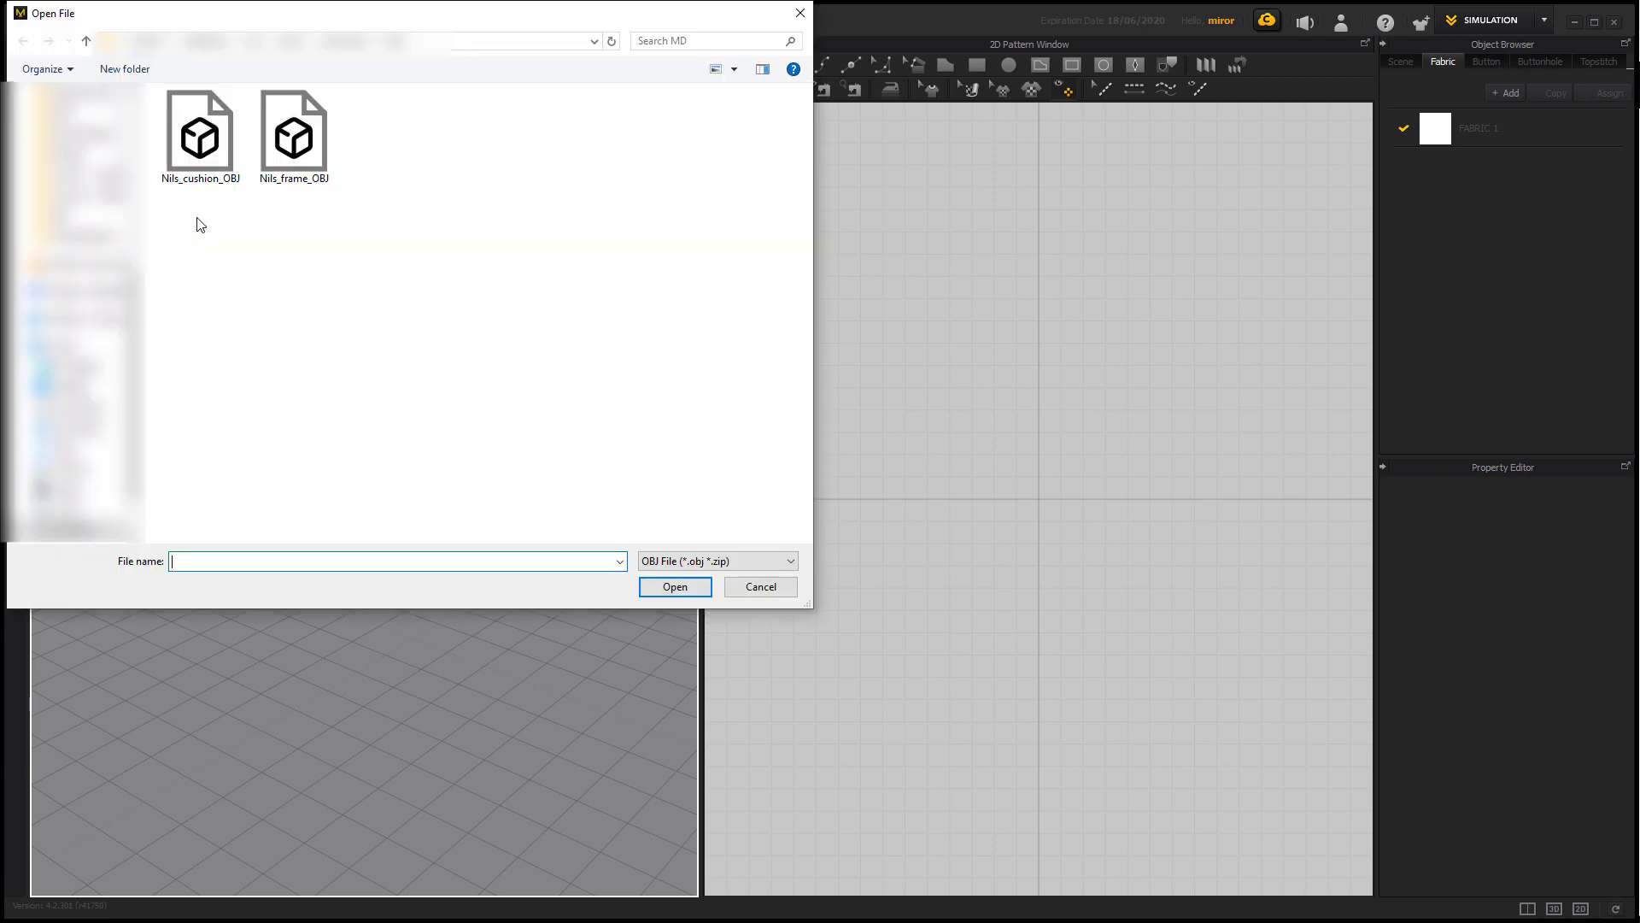
pyautogui.click(199, 167)
pyautogui.click(661, 583)
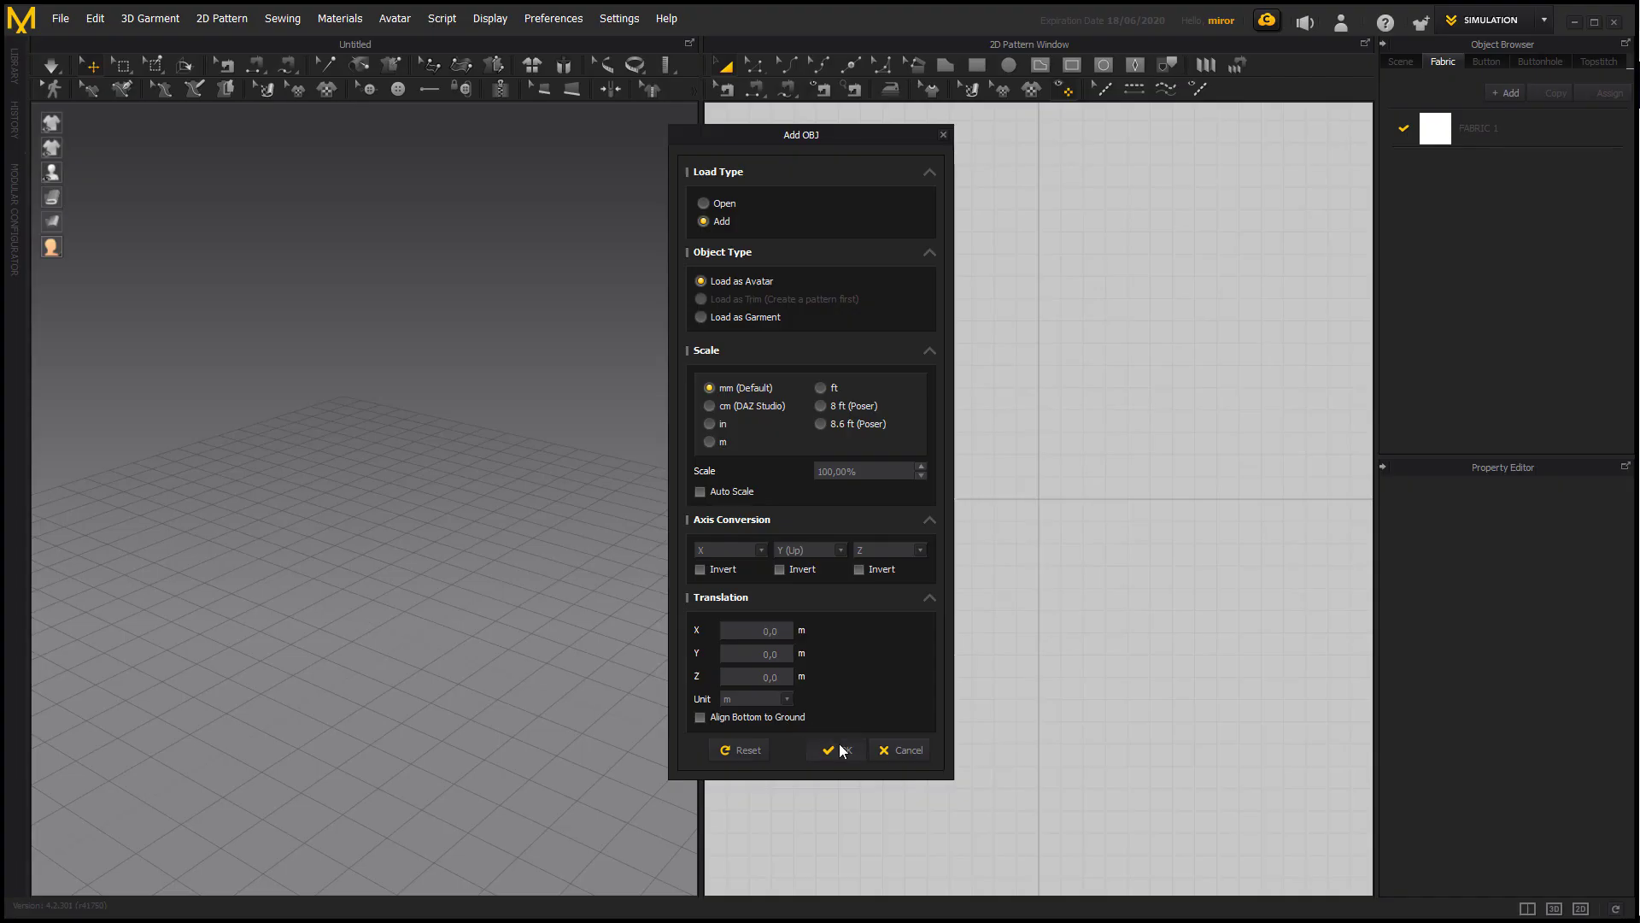
pyautogui.click(835, 751)
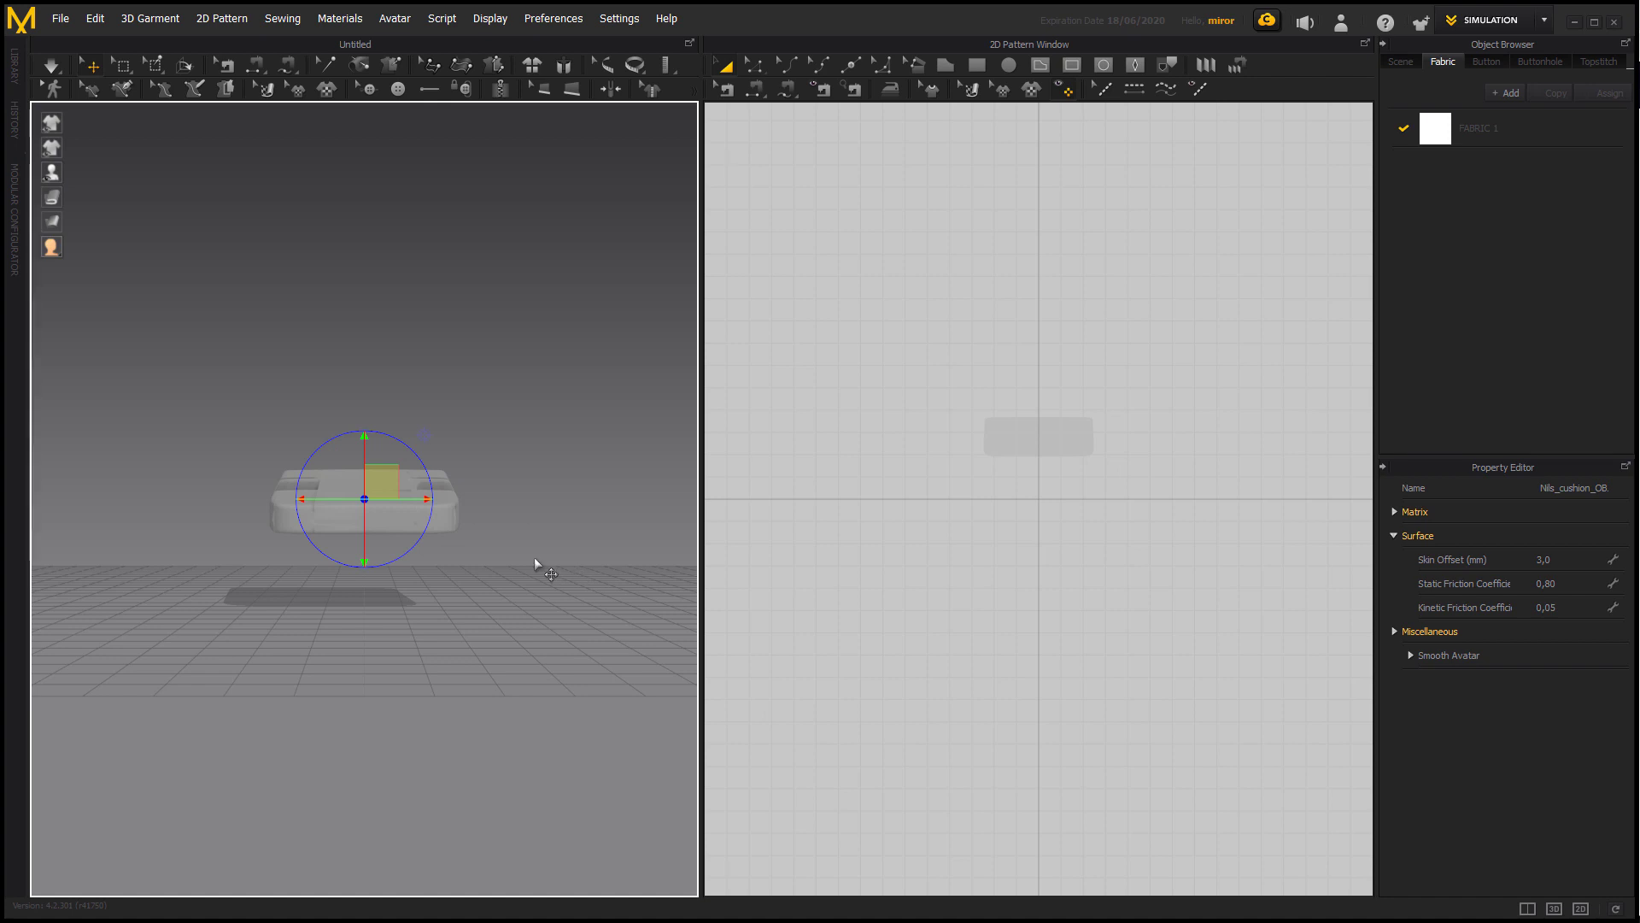
pyautogui.moveTo(532, 566); pyautogui.dragTo(409, 574, button='right')
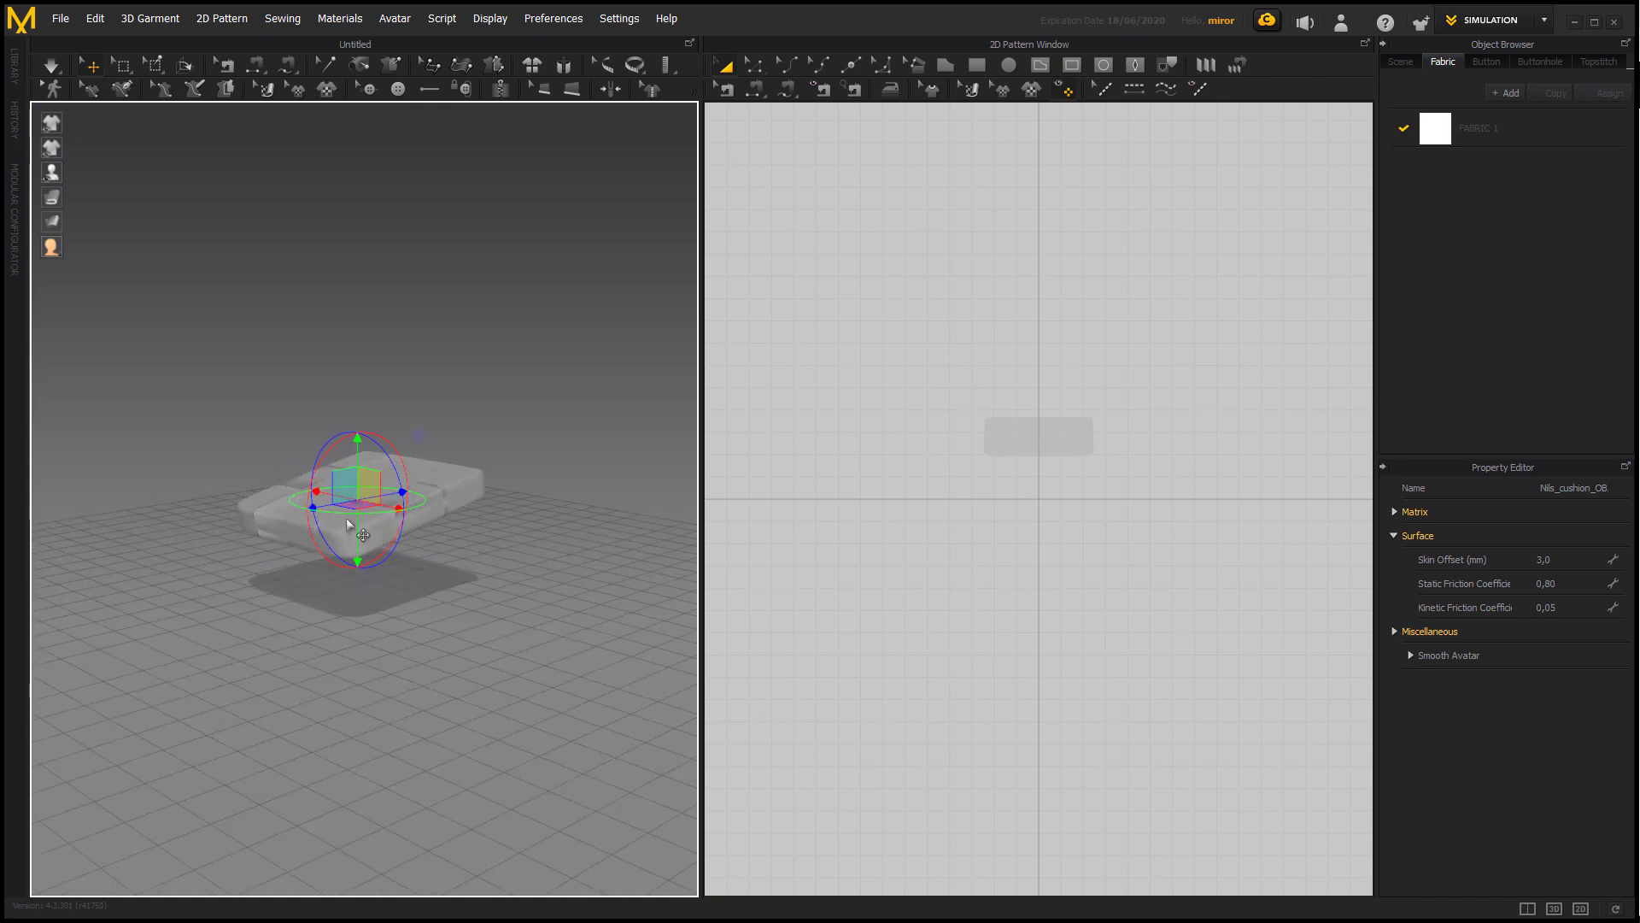
# Import Nils_frame_OBJ from the MD folder, adding it to the scene alongside the cushion.
pyautogui.click(62, 19)
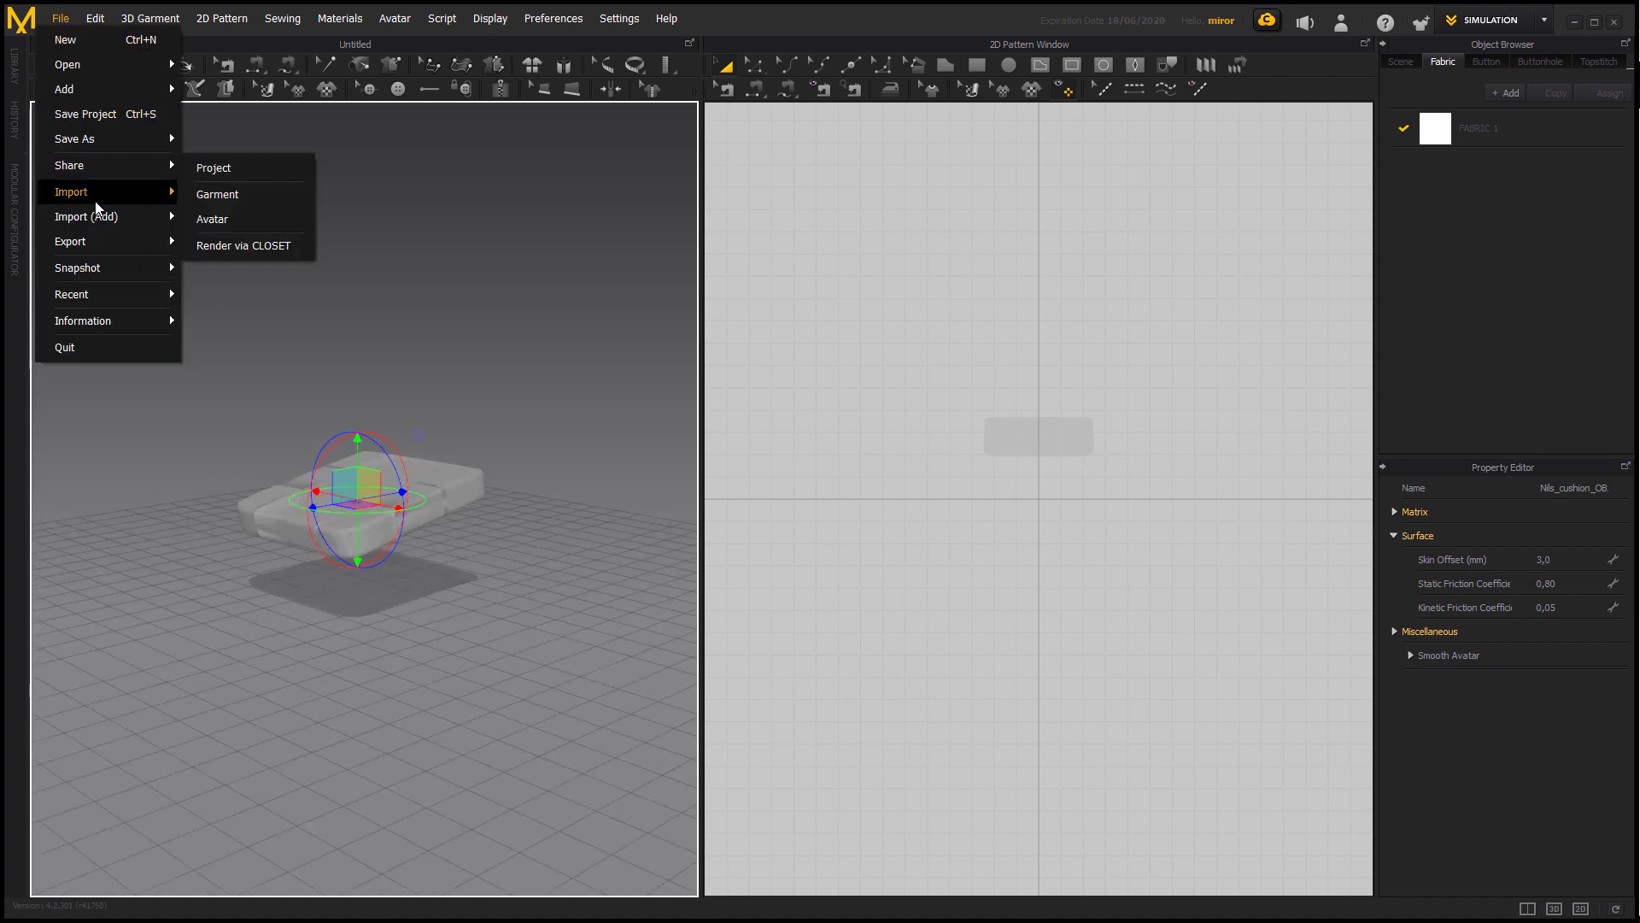
pyautogui.click(224, 213)
pyautogui.doubleClick(294, 136)
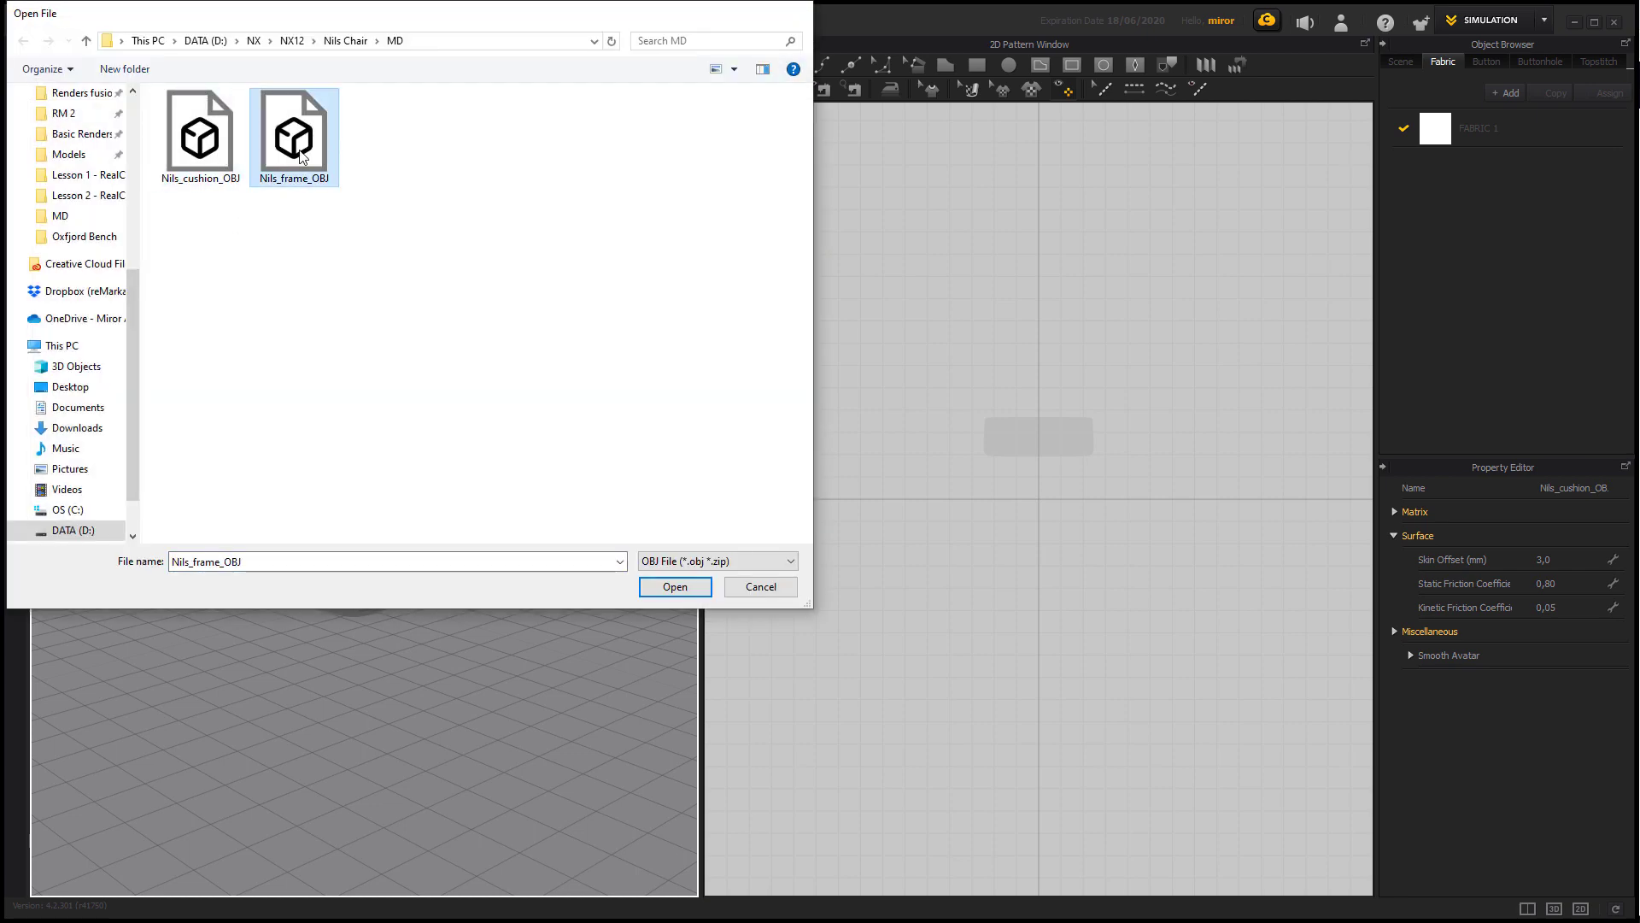
pyautogui.click(836, 768)
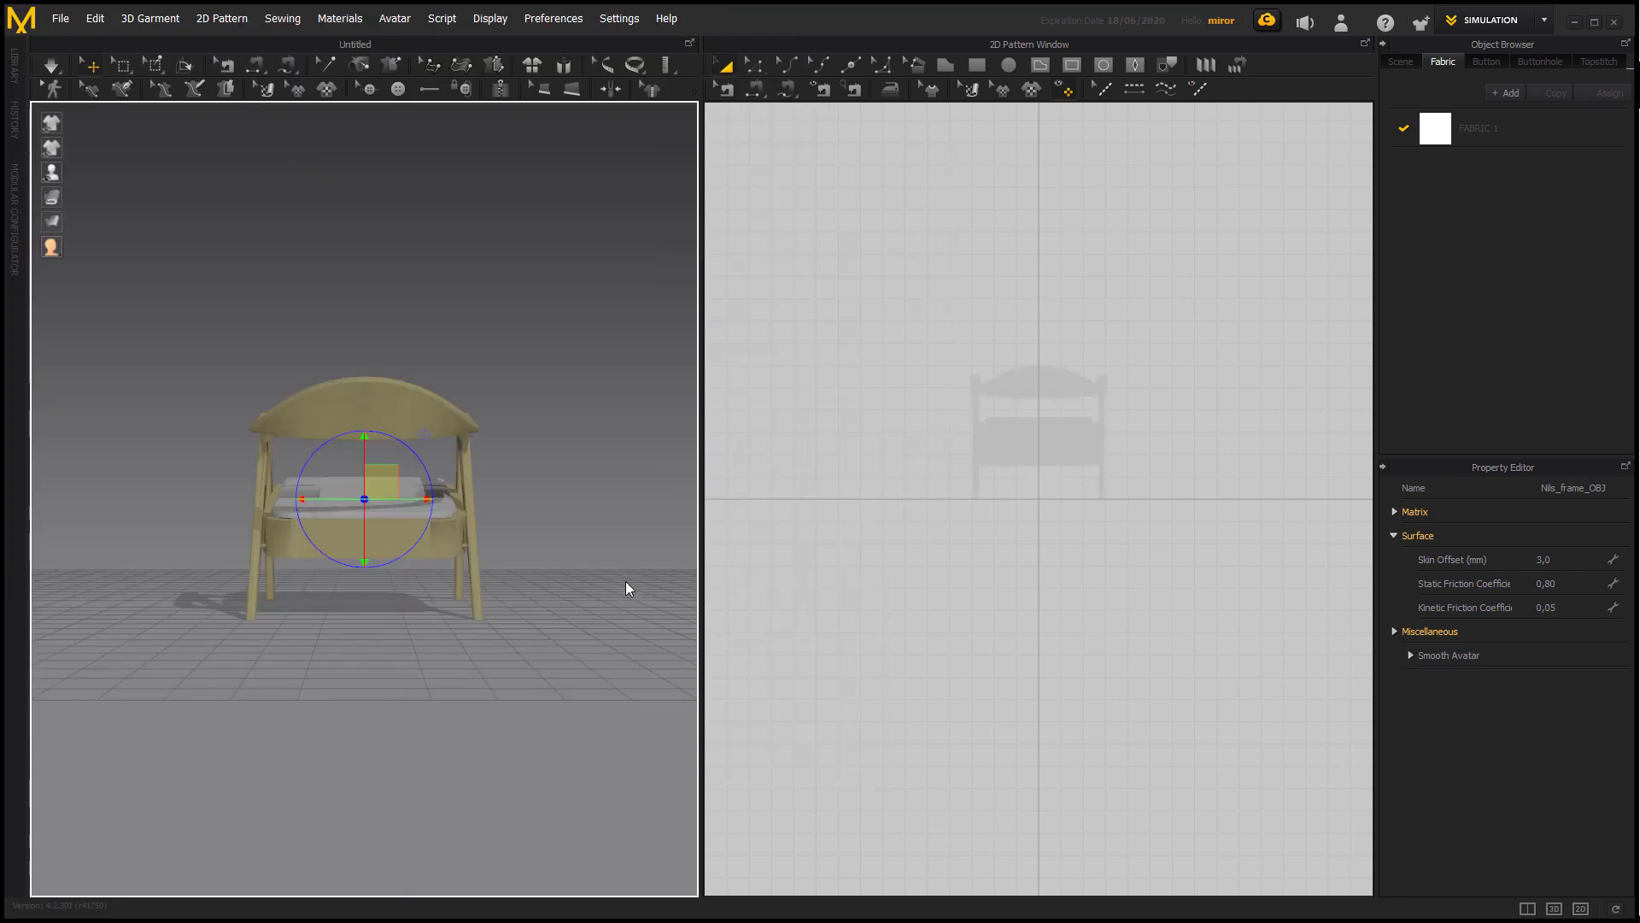
# Examine the imported chair frame and cushion together from several angles in the 3D view.
pyautogui.click(602, 462)
pyautogui.moveTo(604, 465); pyautogui.dragTo(365, 557, button='right')
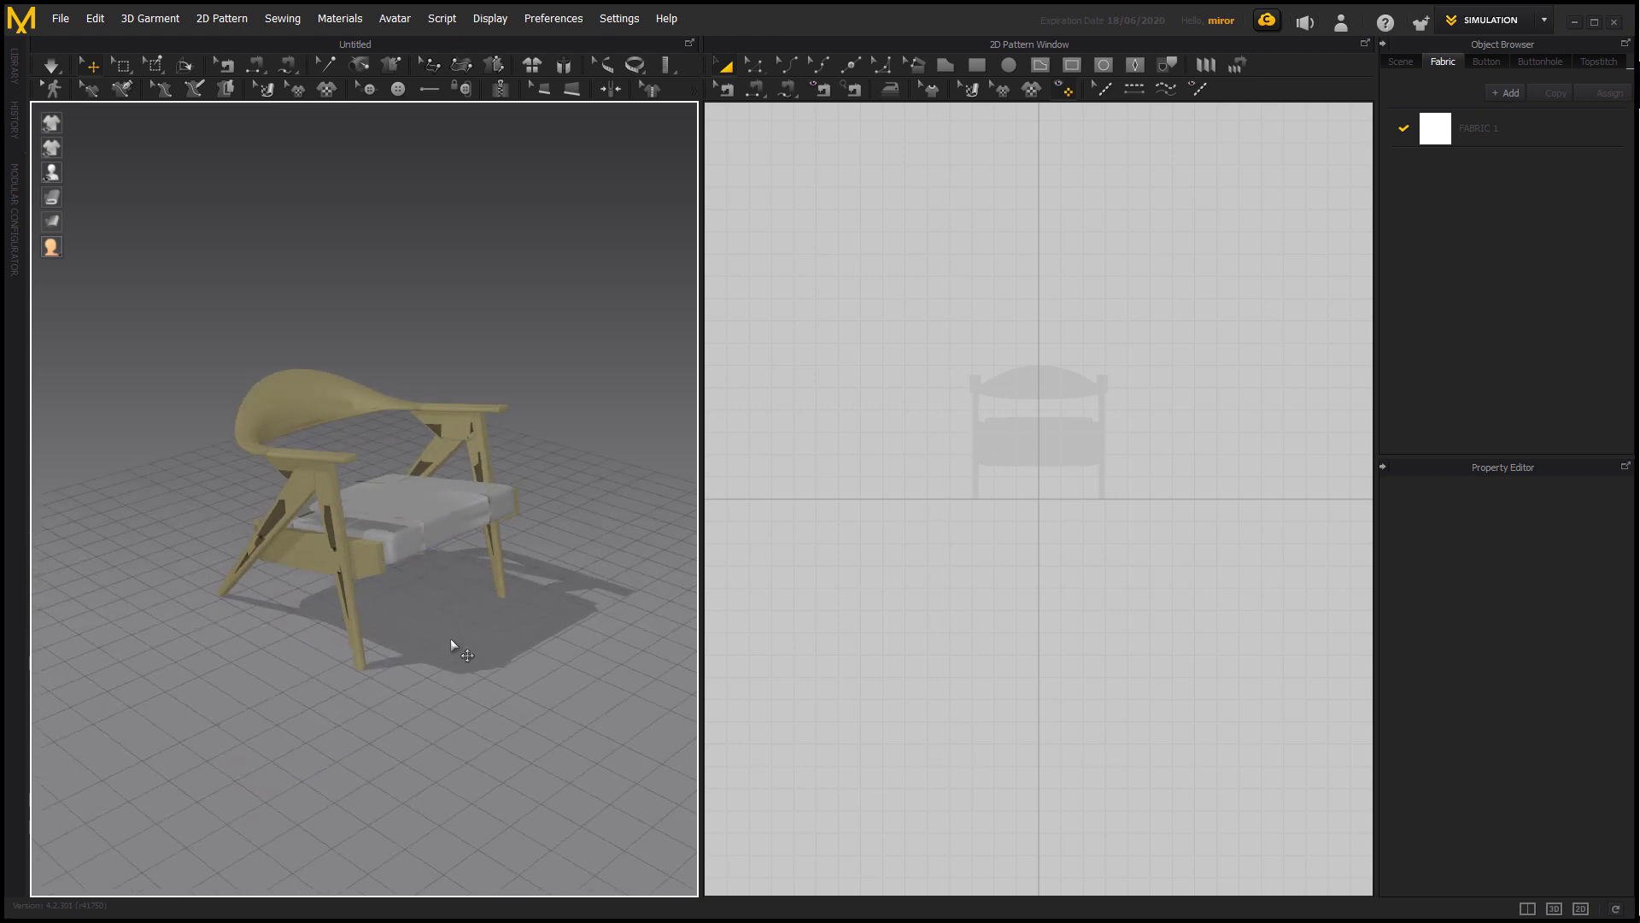
pyautogui.moveTo(451, 646)
pyautogui.mouseDown(button='right')
pyautogui.moveTo(501, 648)
pyautogui.moveTo(479, 644)
pyautogui.mouseUp(button='right')
pyautogui.scroll(3, 479, 648)
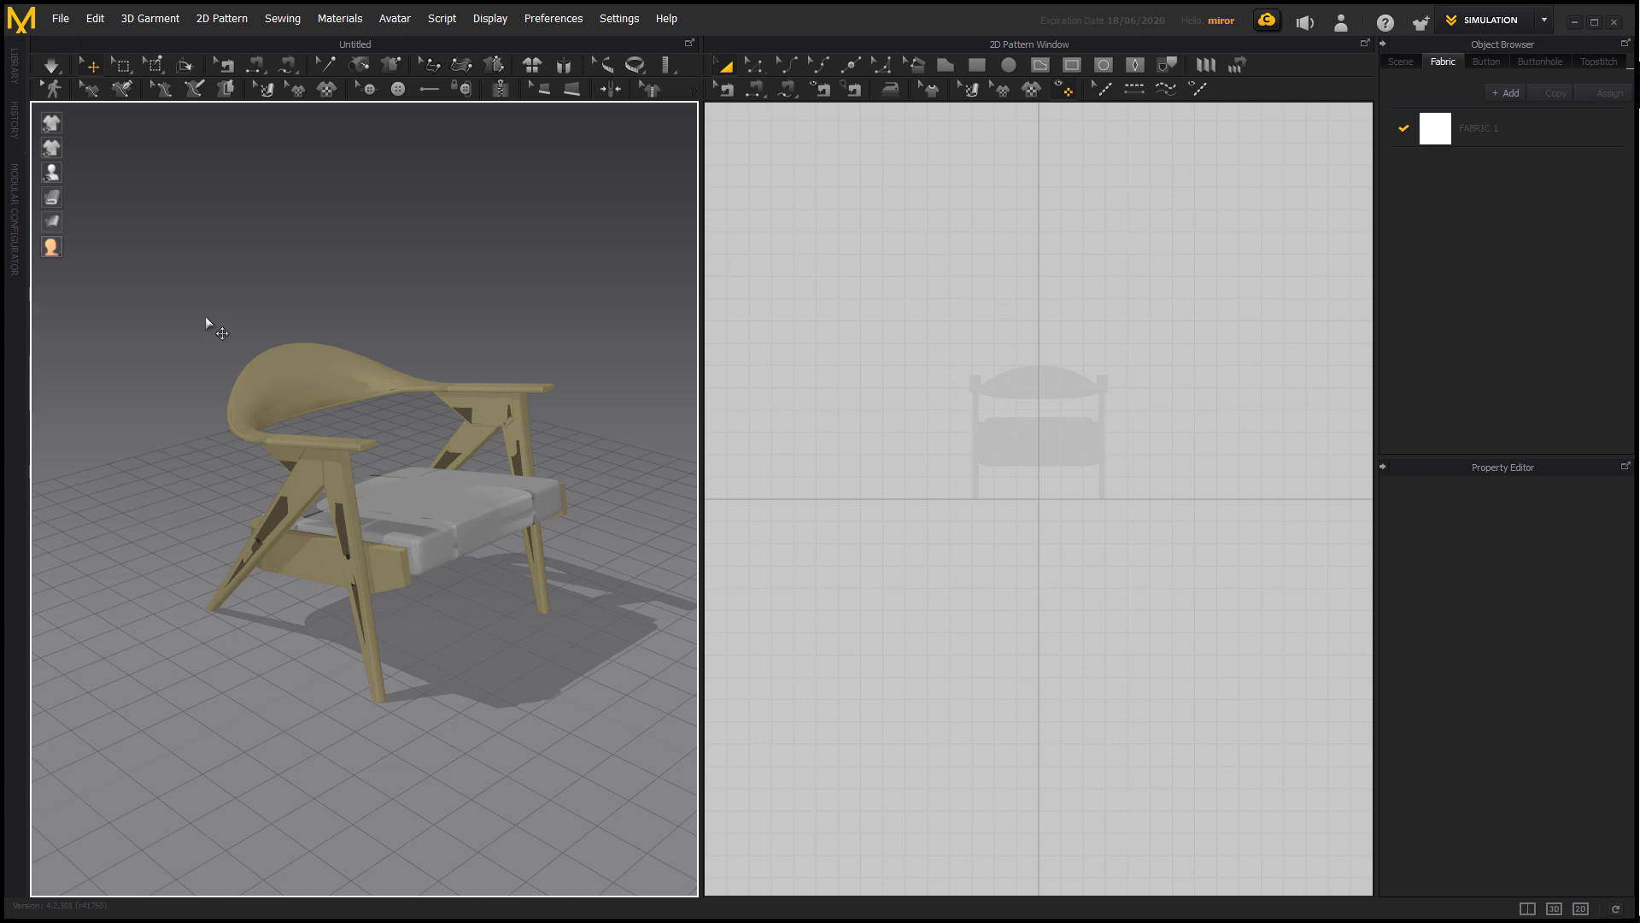
pyautogui.moveTo(291, 271); pyautogui.dragTo(292, 279, button='middle')
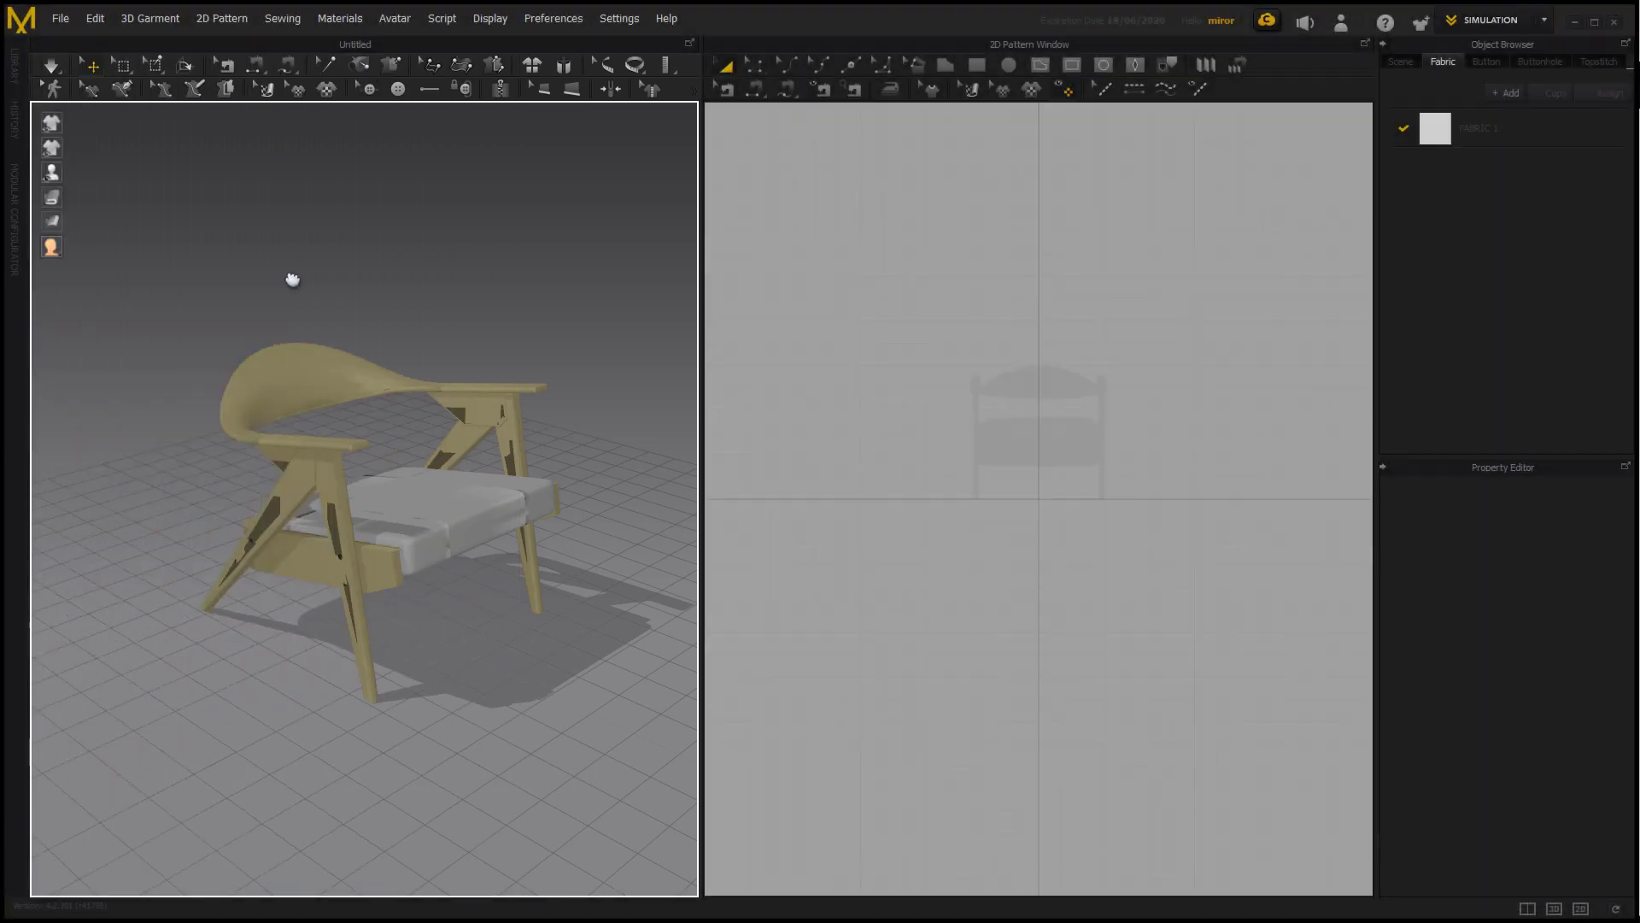
pyautogui.moveTo(293, 279); pyautogui.dragTo(356, 282, button='middle')
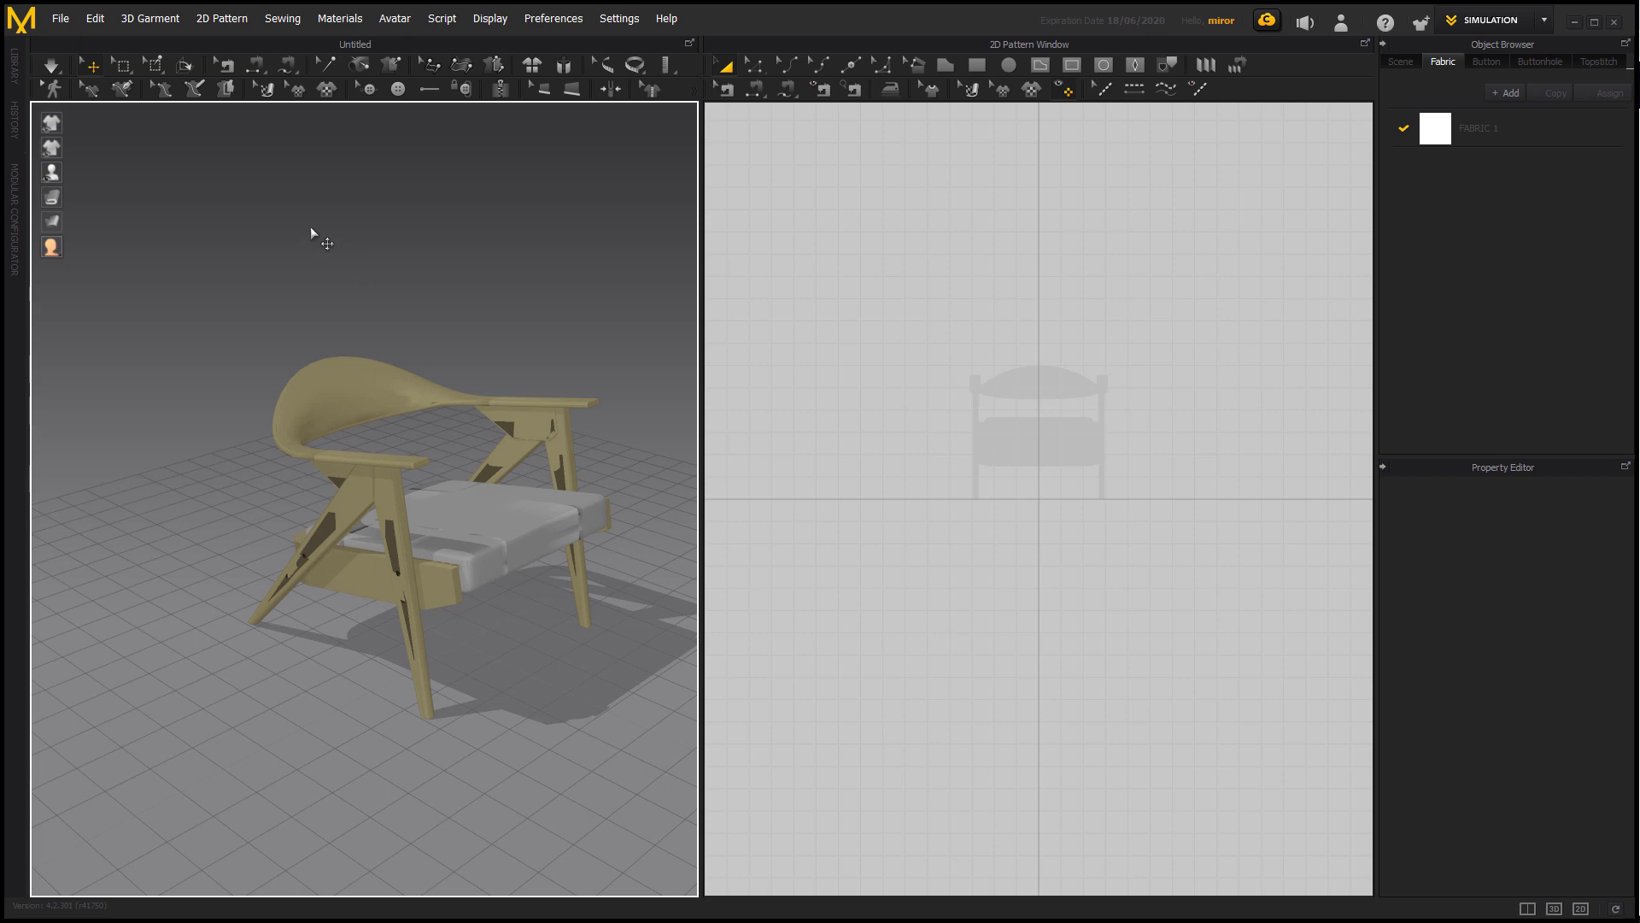
pyautogui.scroll(2, 245, 206)
pyautogui.scroll(-1, 249, 206)
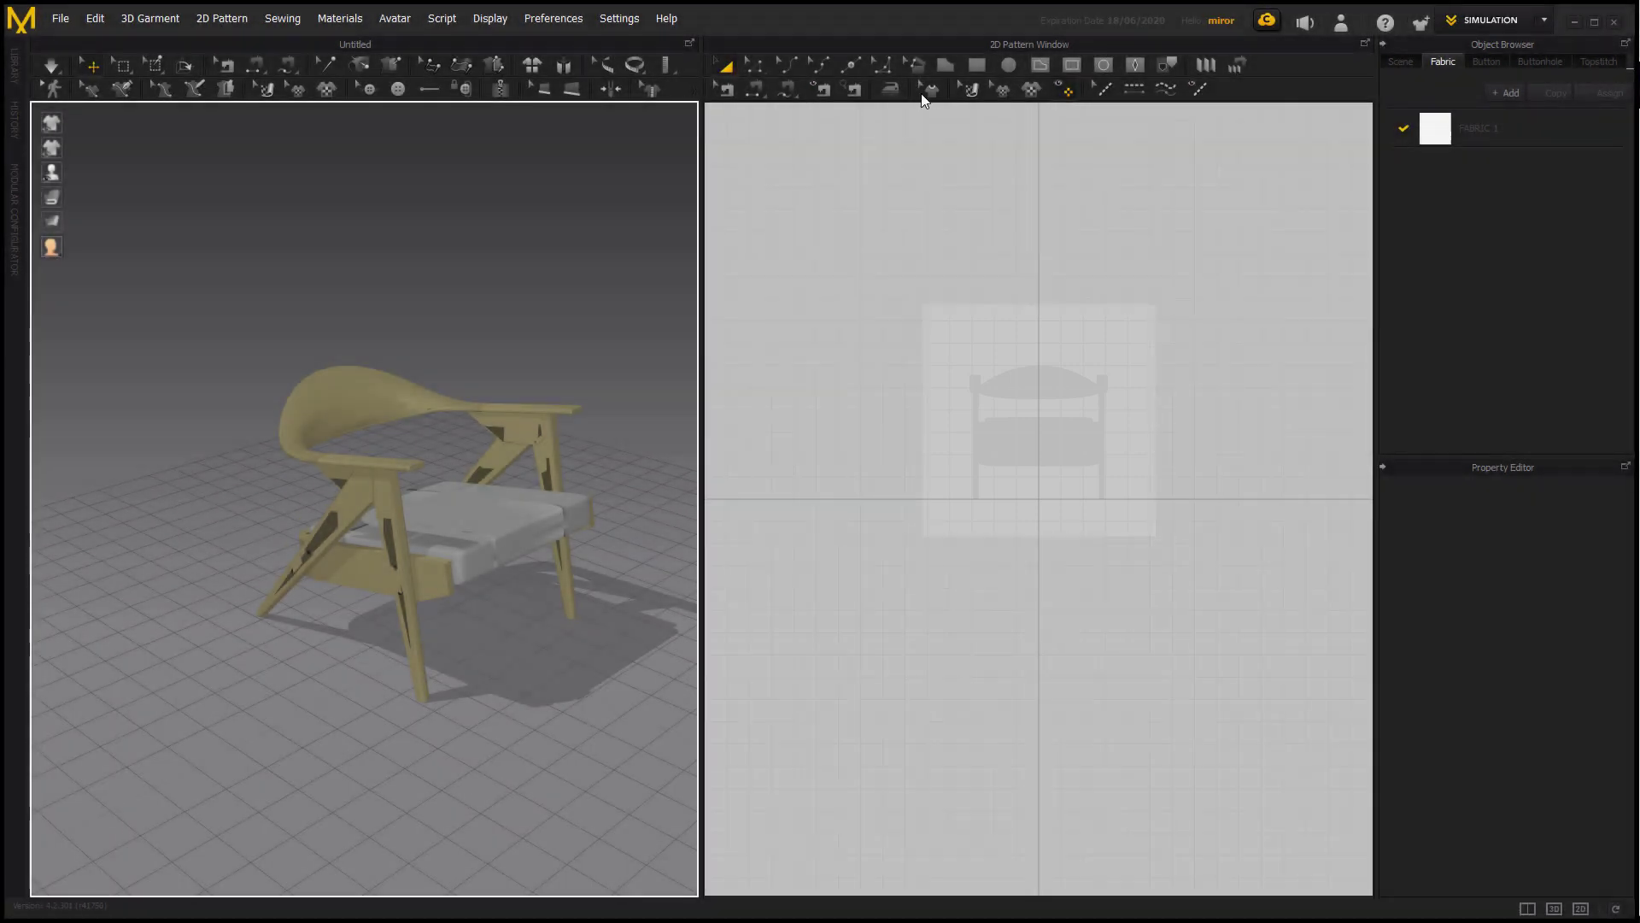
# Draw a tall rectangular fabric pattern over the chair's 2D silhouette and lay it horizontally above the chair in 3D.
pyautogui.click(976, 65)
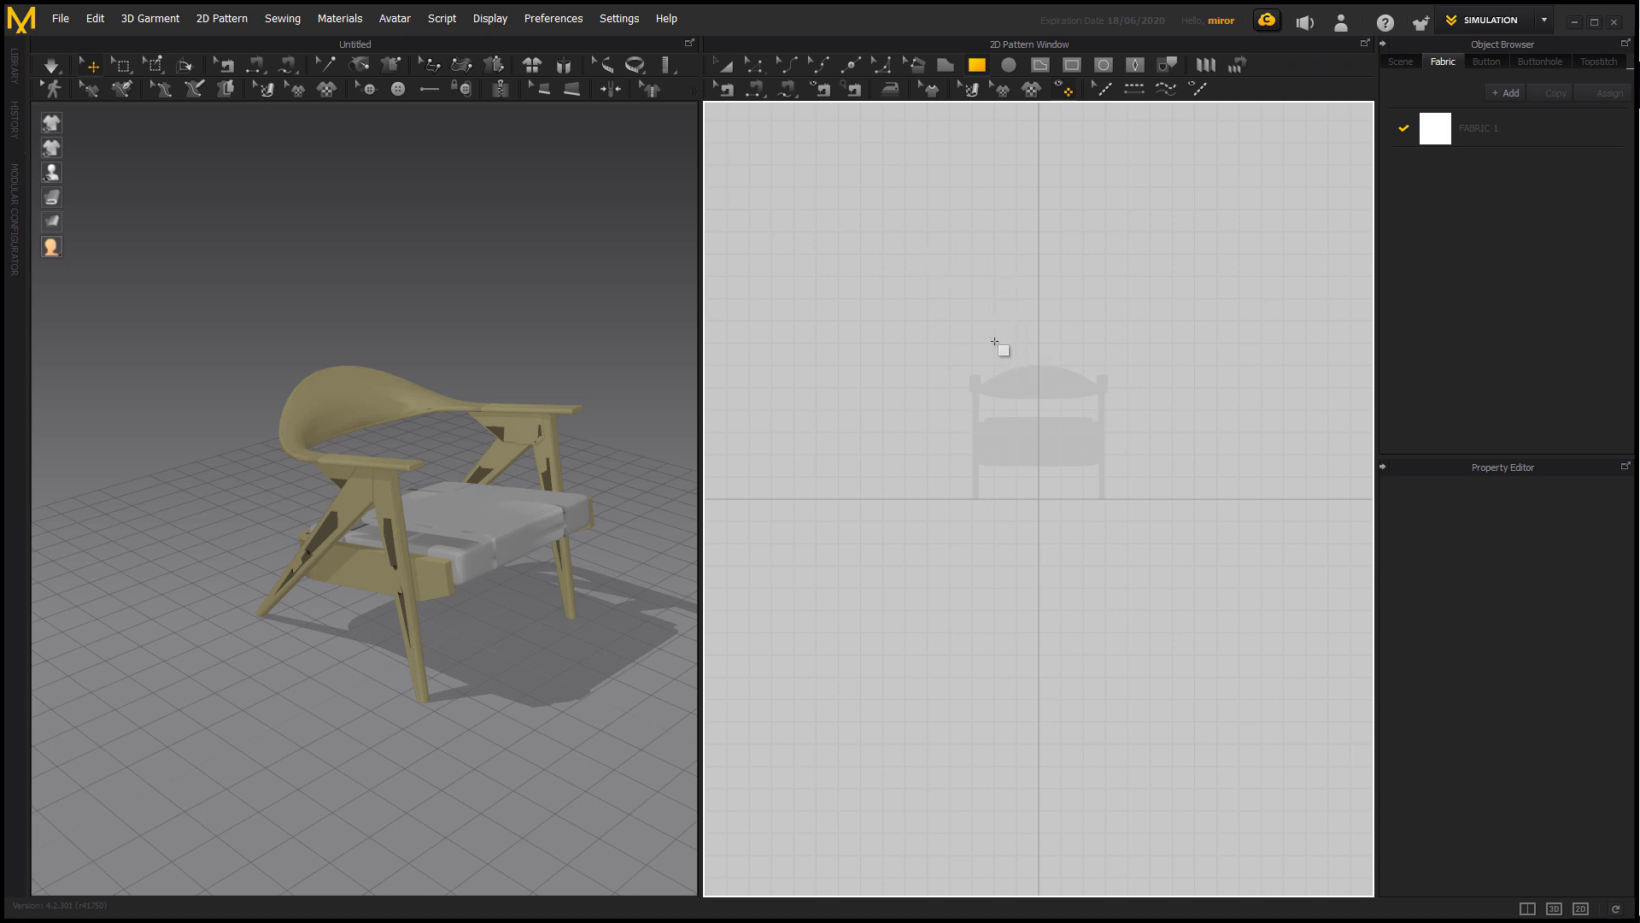
pyautogui.moveTo(995, 317); pyautogui.dragTo(1093, 534)
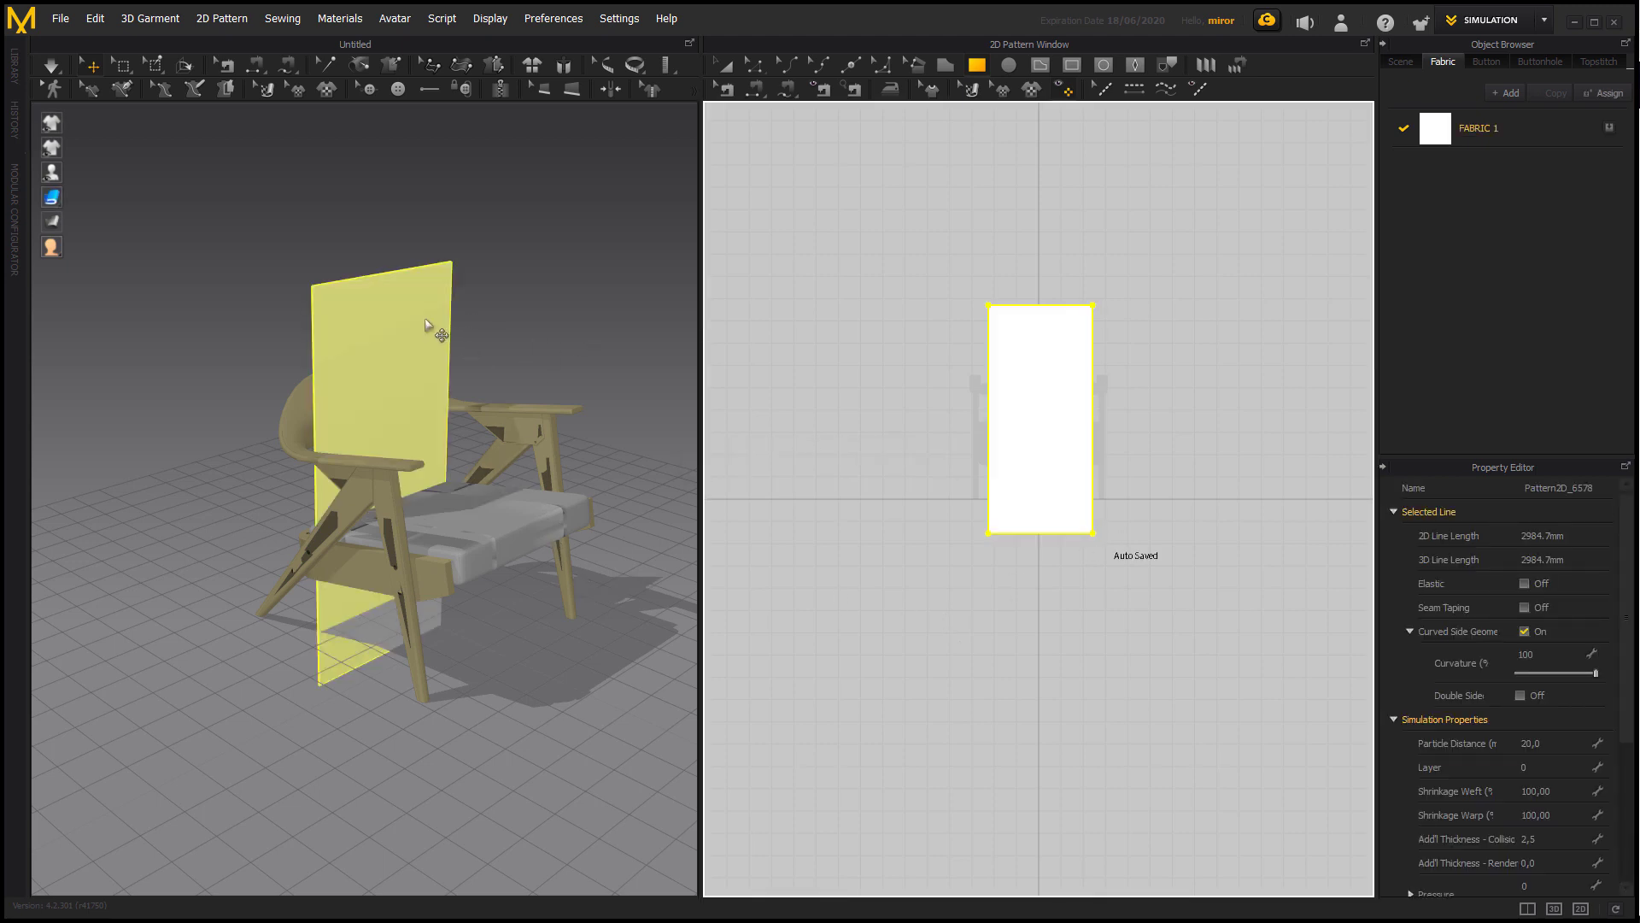
pyautogui.click(382, 337)
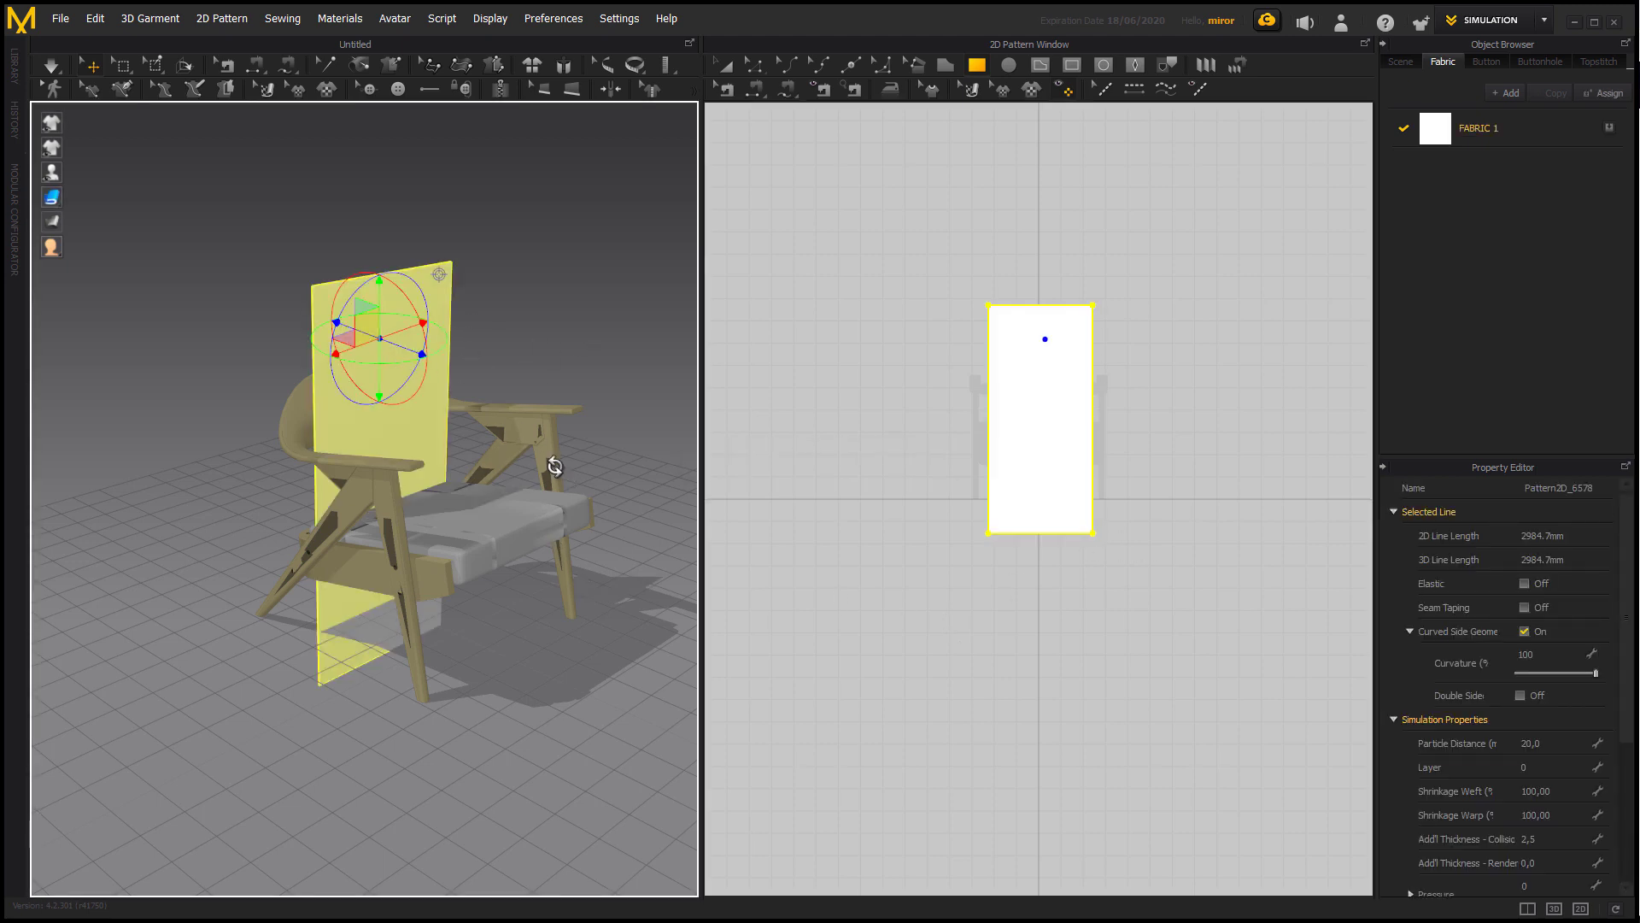
pyautogui.moveTo(555, 465); pyautogui.dragTo(713, 469, button='right')
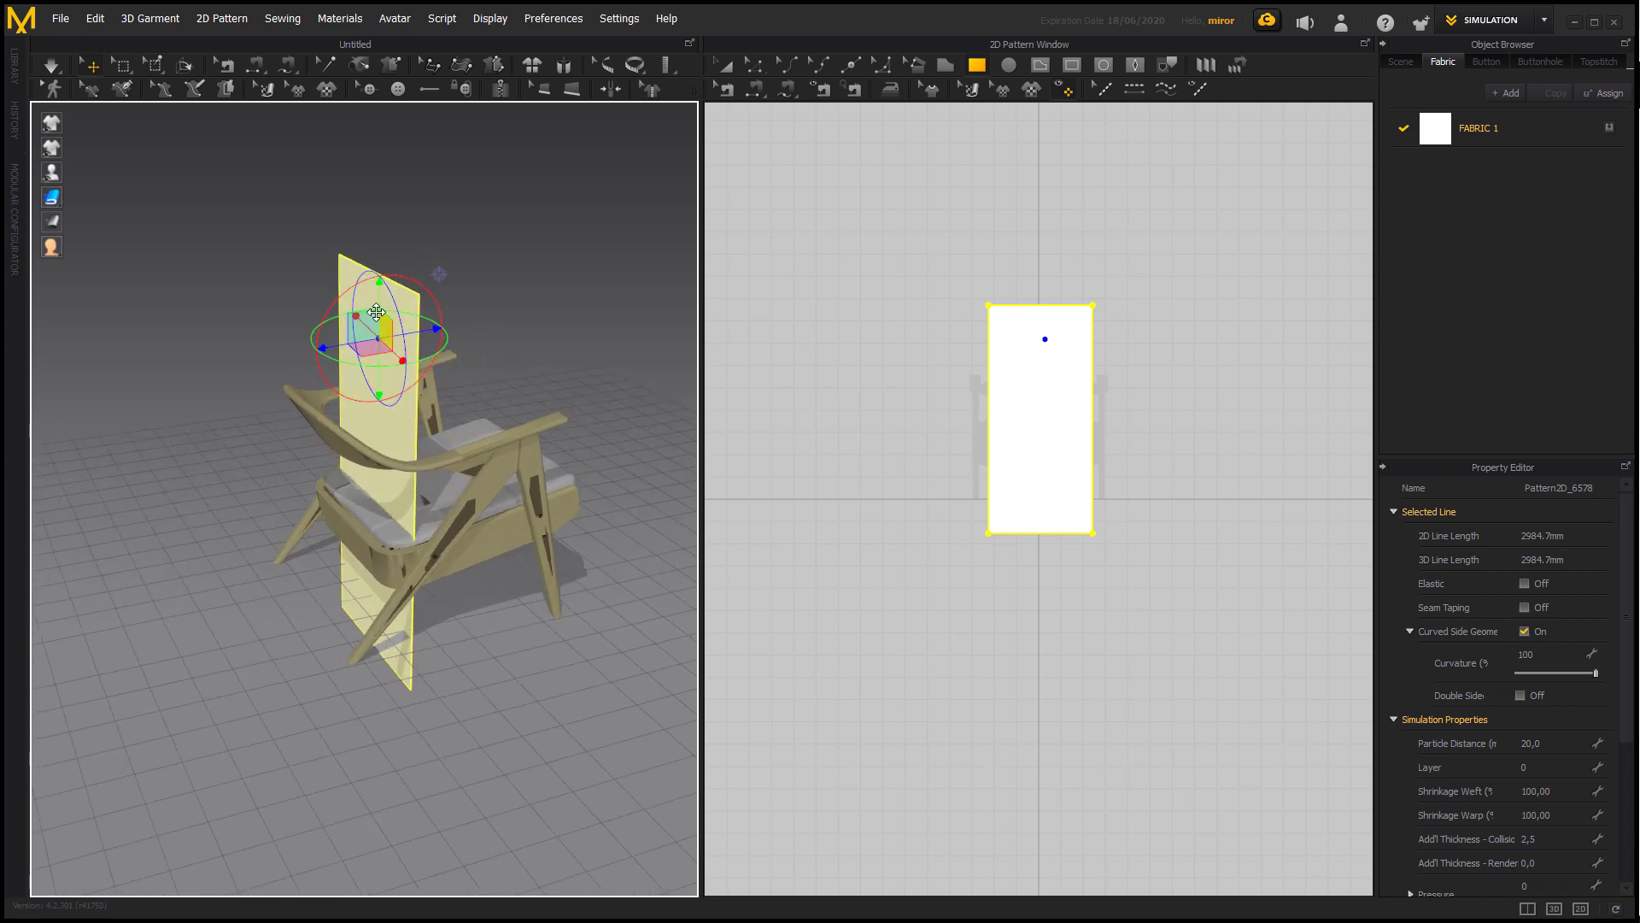
pyautogui.moveTo(380, 298); pyautogui.dragTo(485, 465)
pyautogui.moveTo(432, 270); pyautogui.dragTo(510, 257)
pyautogui.moveTo(458, 228); pyautogui.dragTo(471, 309)
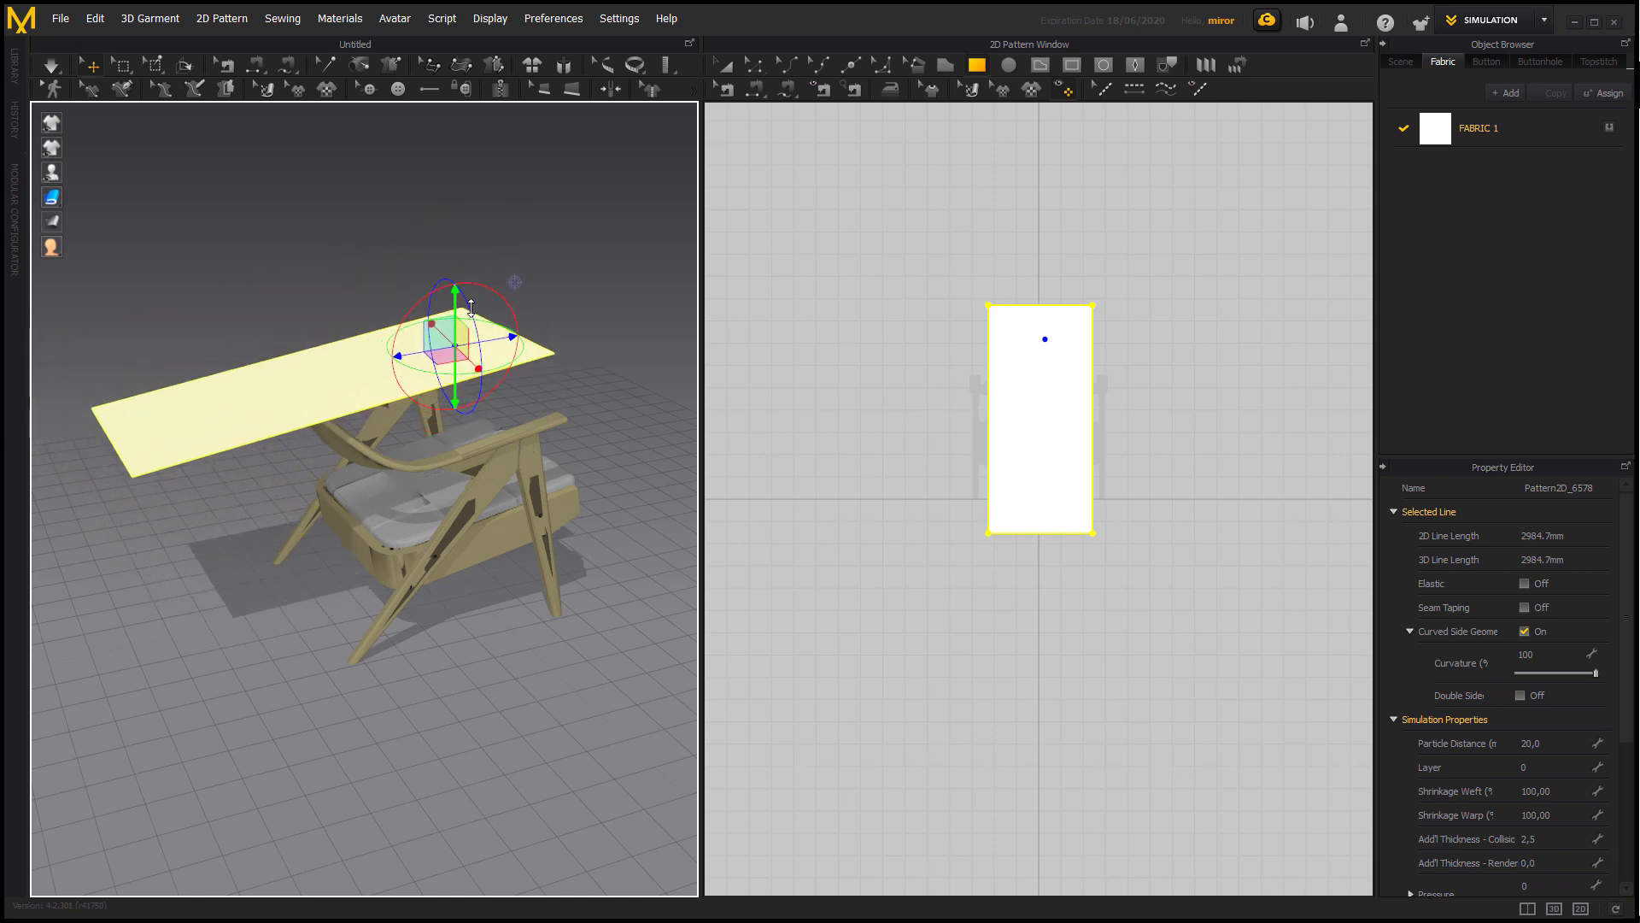
pyautogui.moveTo(472, 306); pyautogui.dragTo(540, 567, button='right')
pyautogui.click(540, 567)
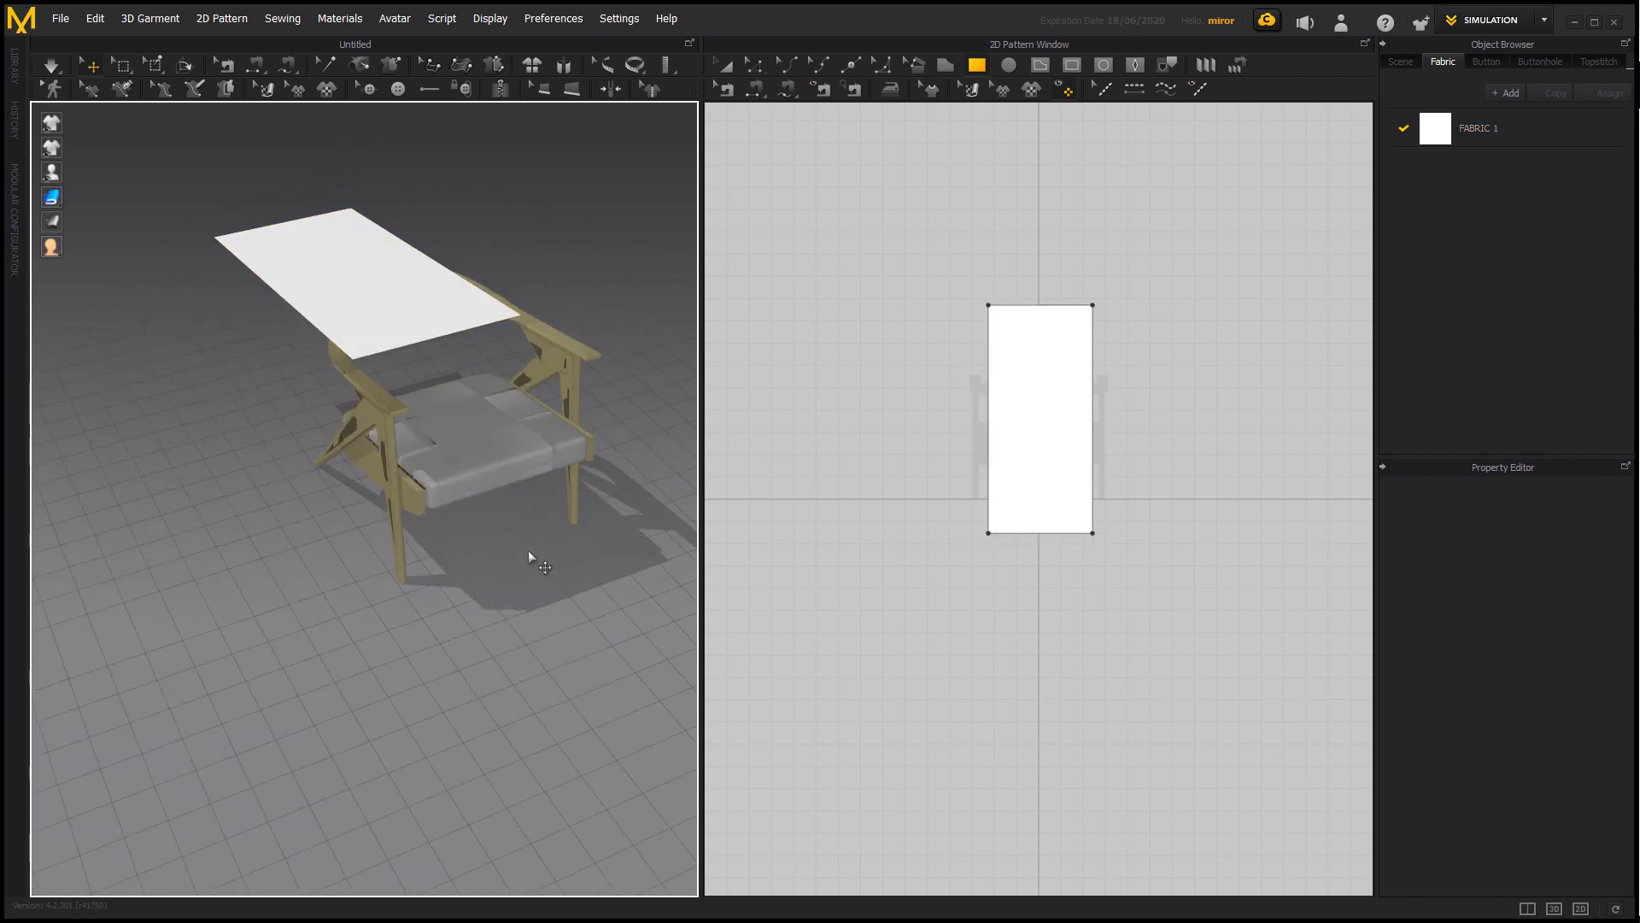
# Simulate the fabric sheet falling onto the chair and view the drape from behind.
pyautogui.press('space')
pyautogui.moveTo(528, 550); pyautogui.dragTo(560, 586, button='right')
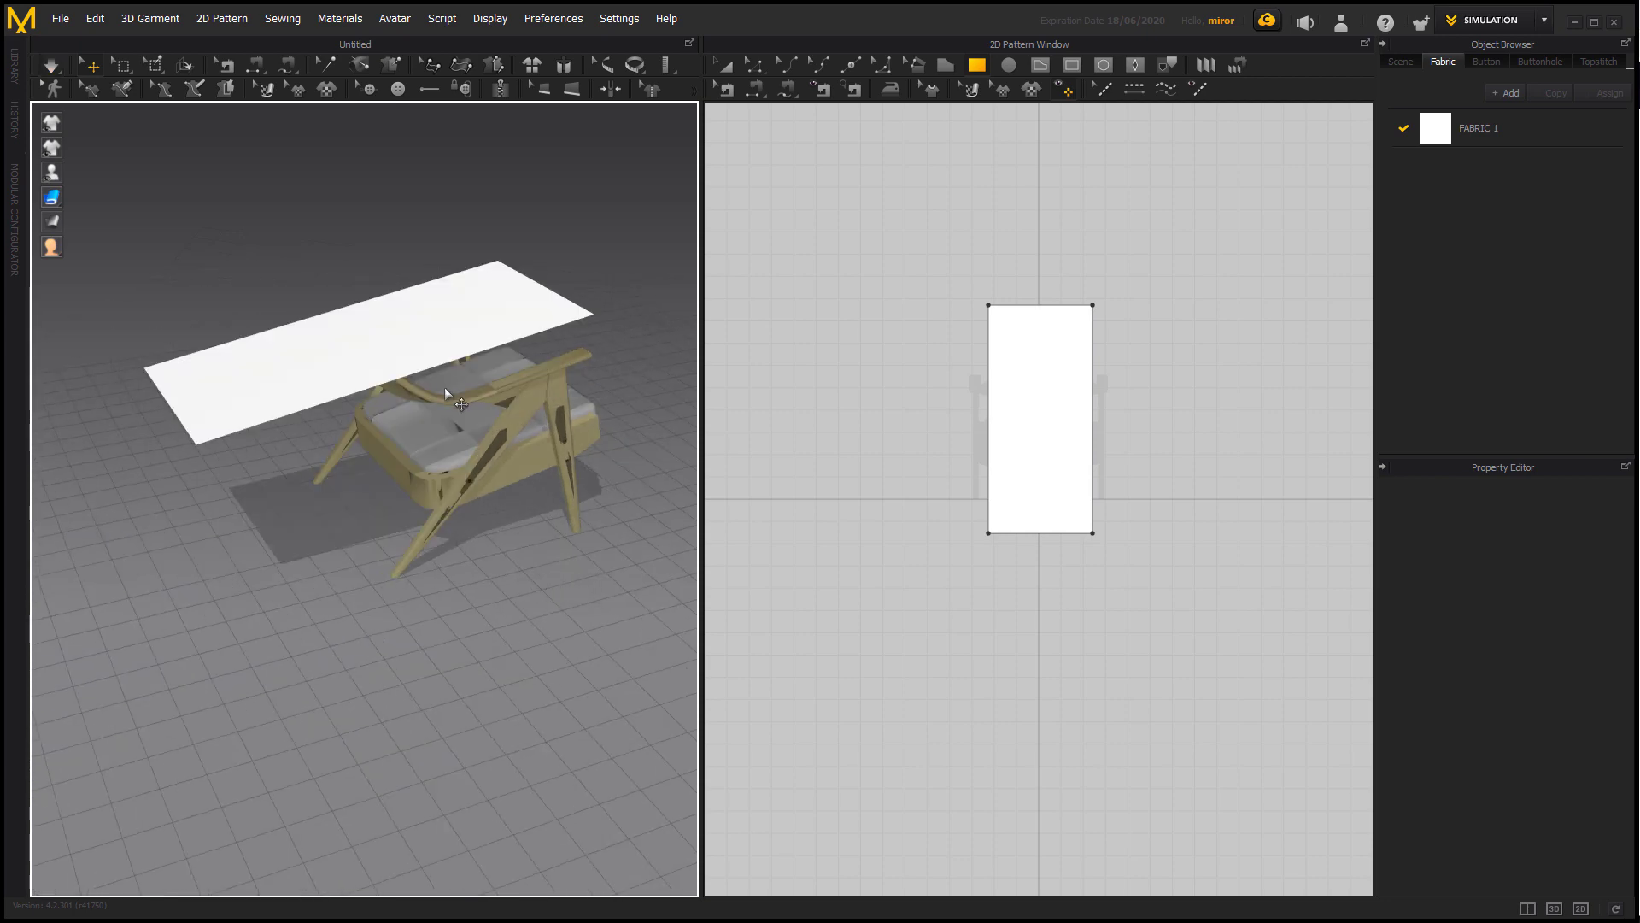
pyautogui.moveTo(445, 387); pyautogui.dragTo(584, 604, button='right')
# Shift the flat fabric sheet slightly sideways above the chair, test its drape with a simulation, and undo the drape.
pyautogui.click(520, 442)
pyautogui.moveTo(565, 464); pyautogui.dragTo(547, 459)
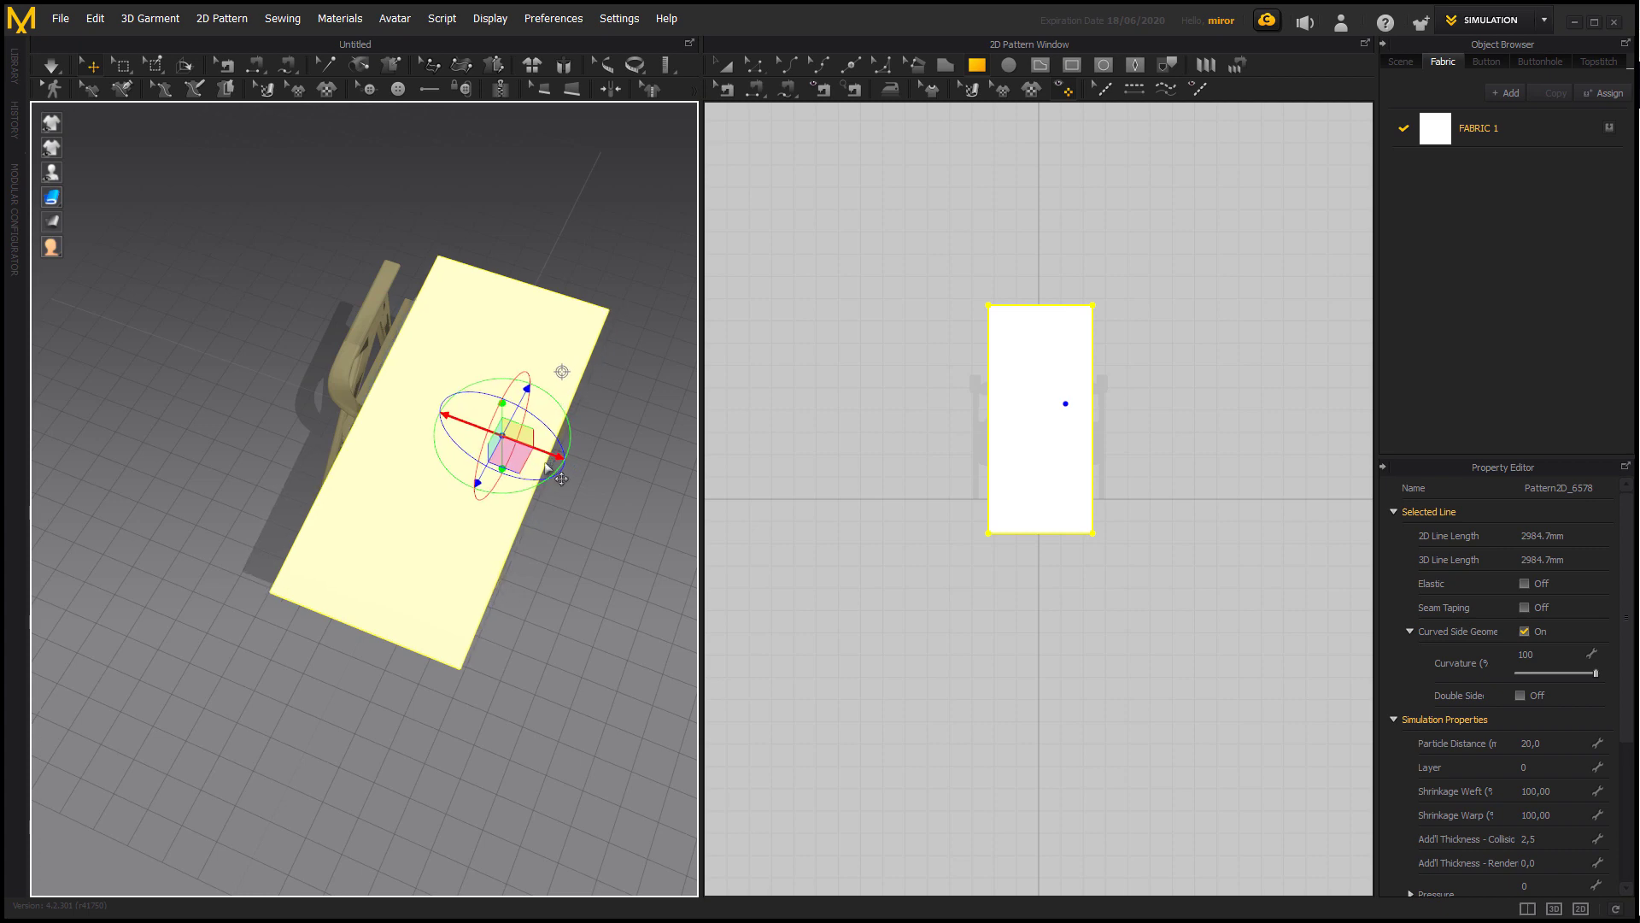
pyautogui.click(634, 593)
pyautogui.moveTo(634, 593); pyautogui.dragTo(488, 588, button='right')
pyautogui.press('space')
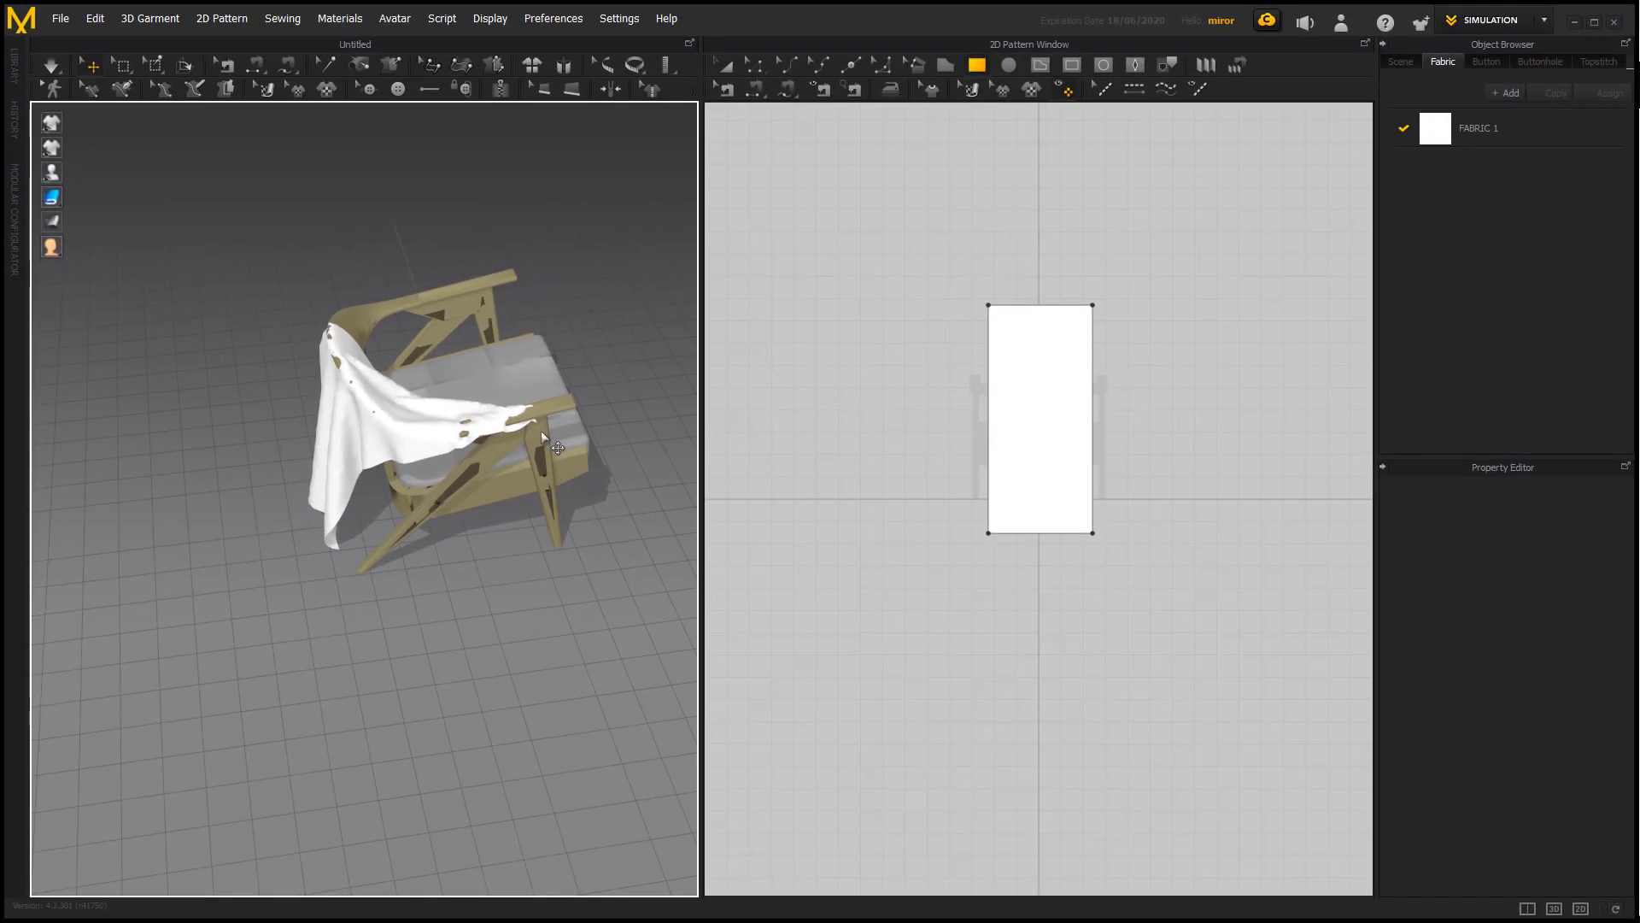
pyautogui.hotkey('ctrl', 'z')
# Set the chair frame's Skin Offset to 0 mm.
pyautogui.click(535, 413)
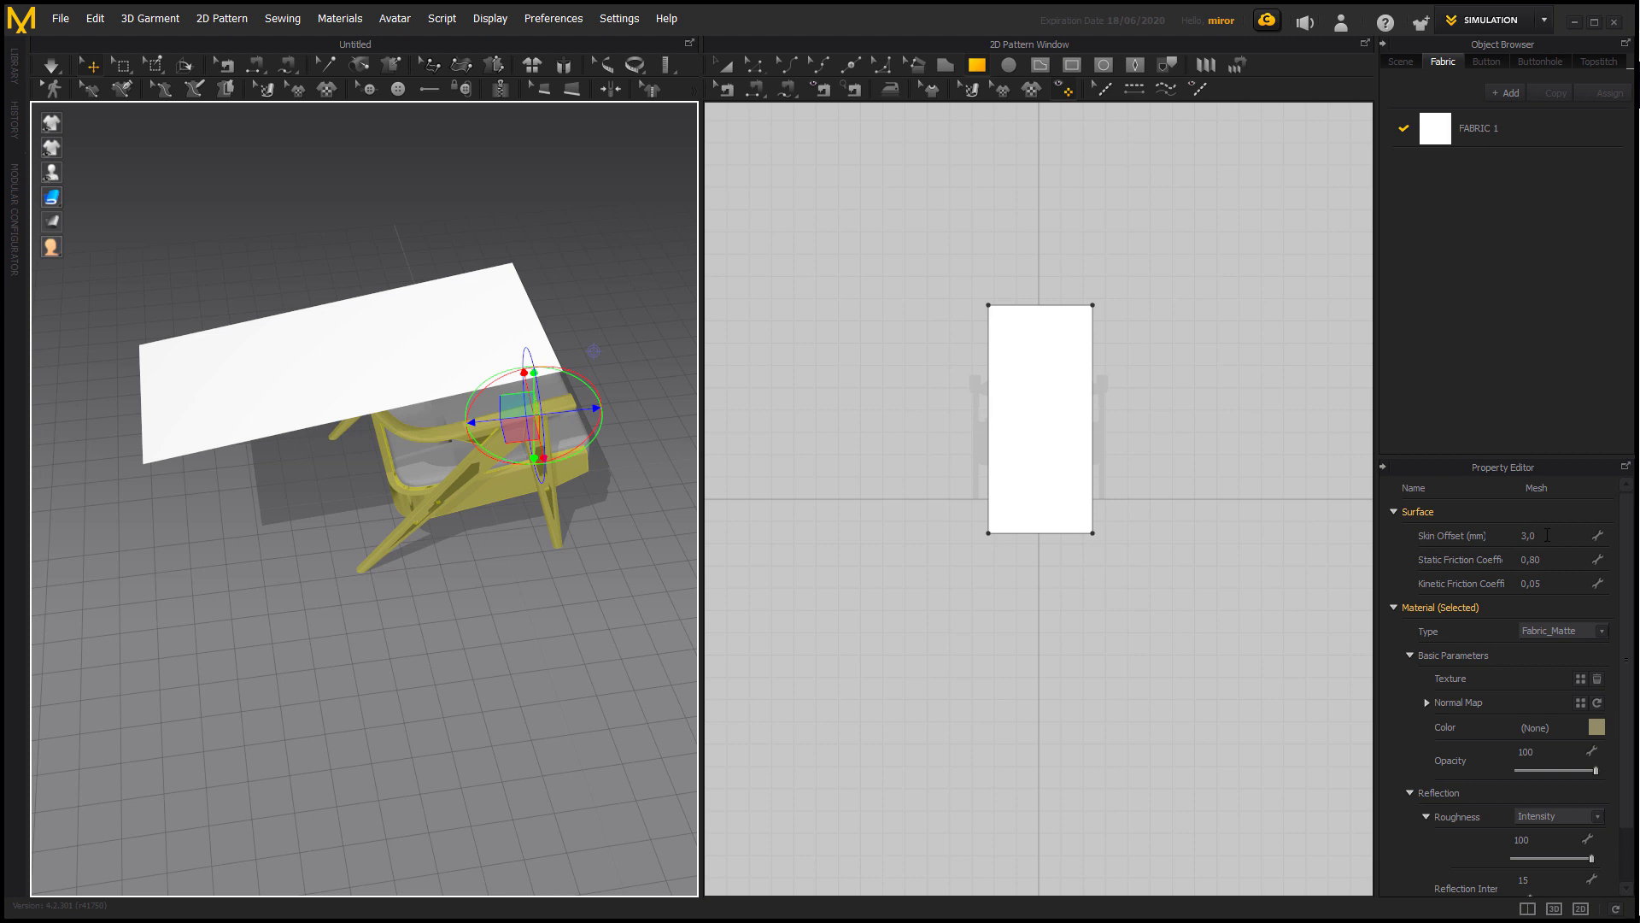
pyautogui.click(1546, 535)
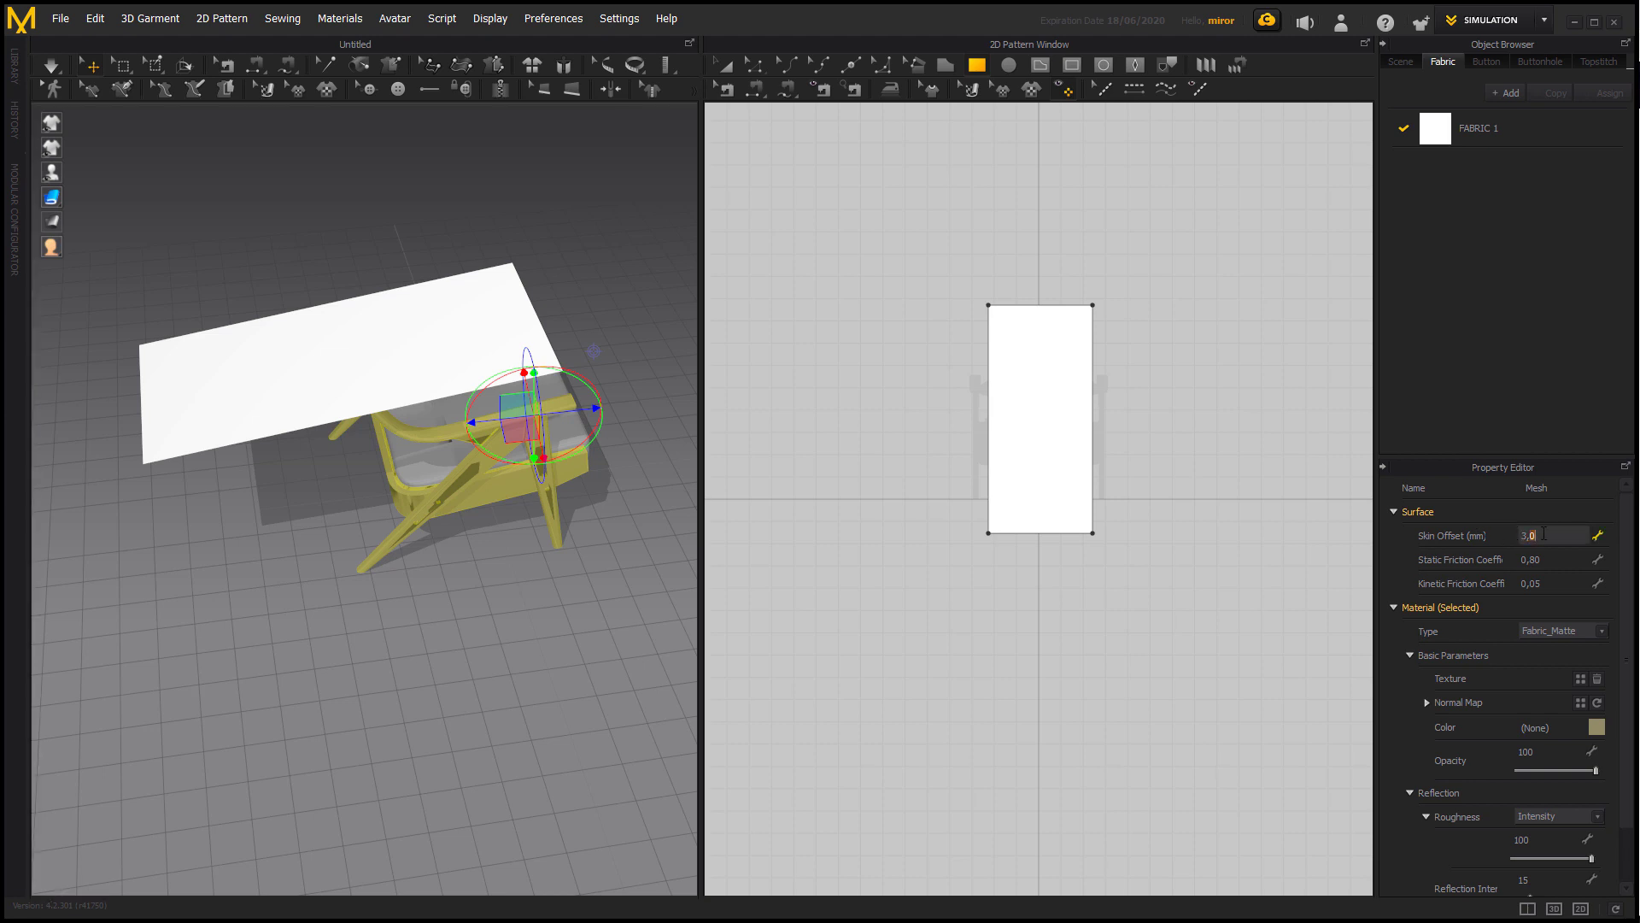
pyautogui.write('0')
pyautogui.press('Return')
pyautogui.click(513, 537)
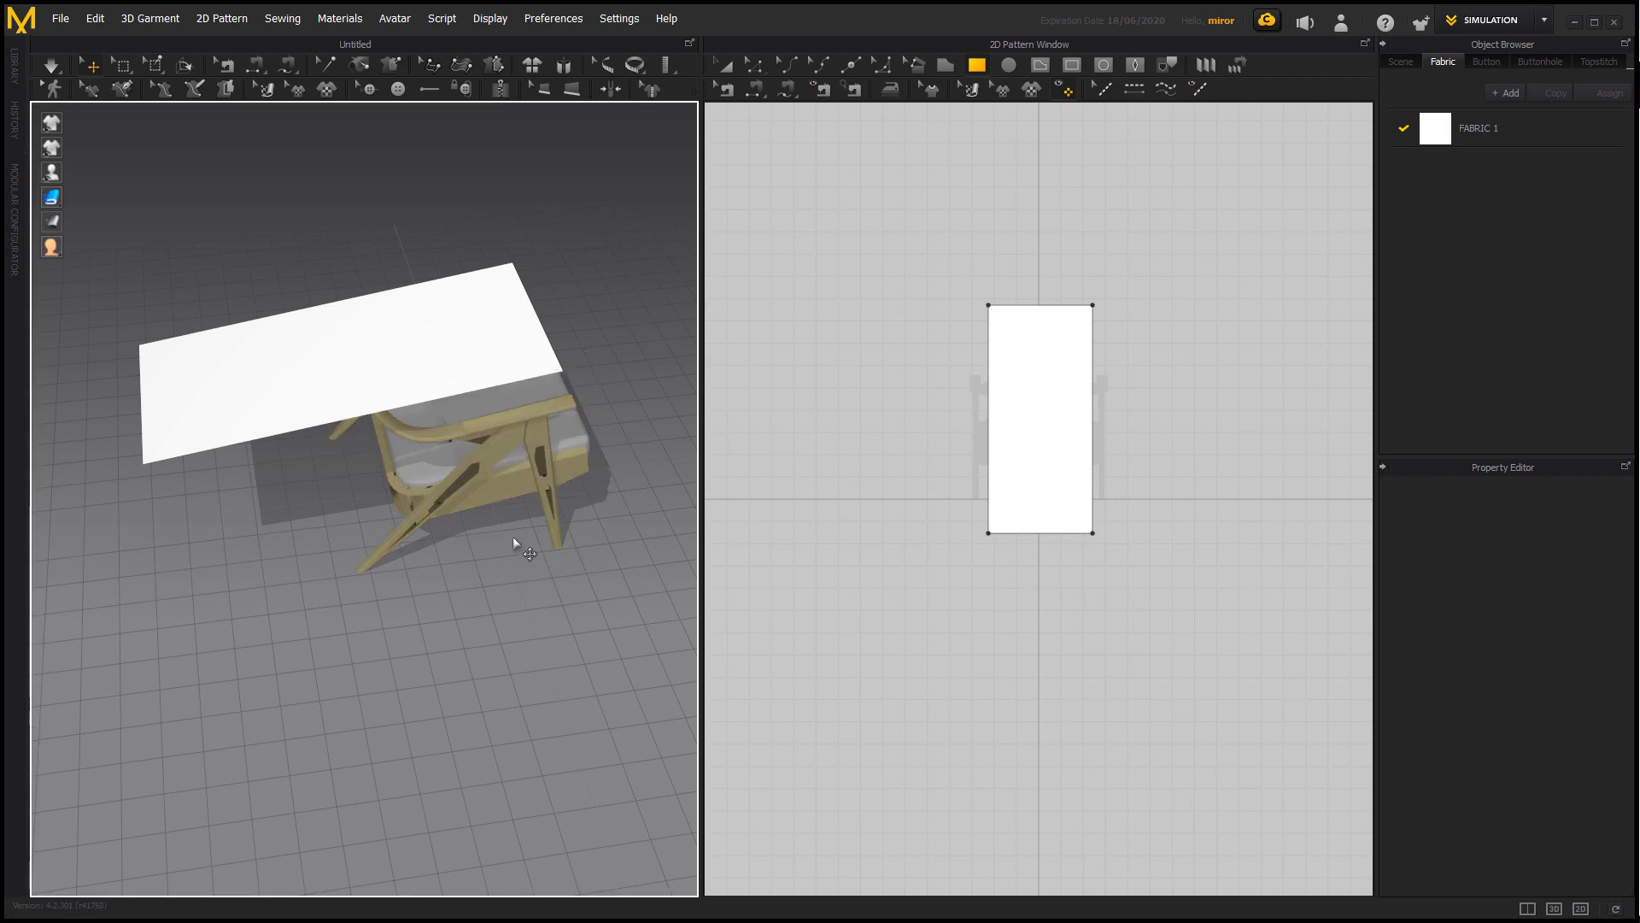
# Simulate the fabric drape with the new skin offset, tug and inspect the cloth around the backrest, and undo the simulation.
pyautogui.press('space')
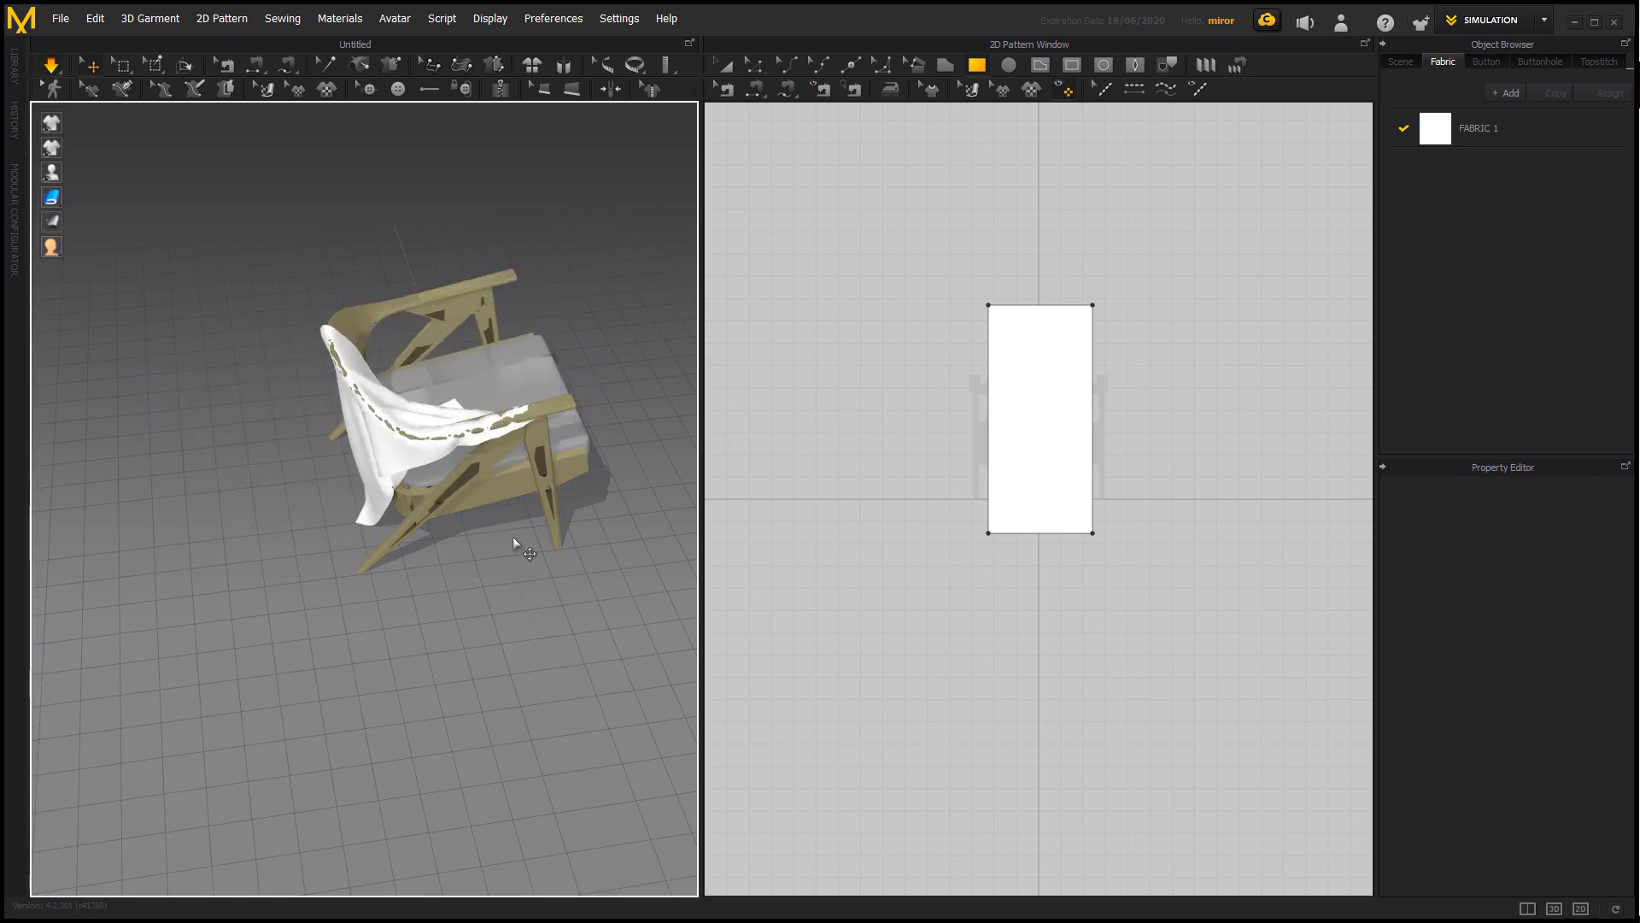
pyautogui.moveTo(540, 502); pyautogui.dragTo(363, 487, button='right')
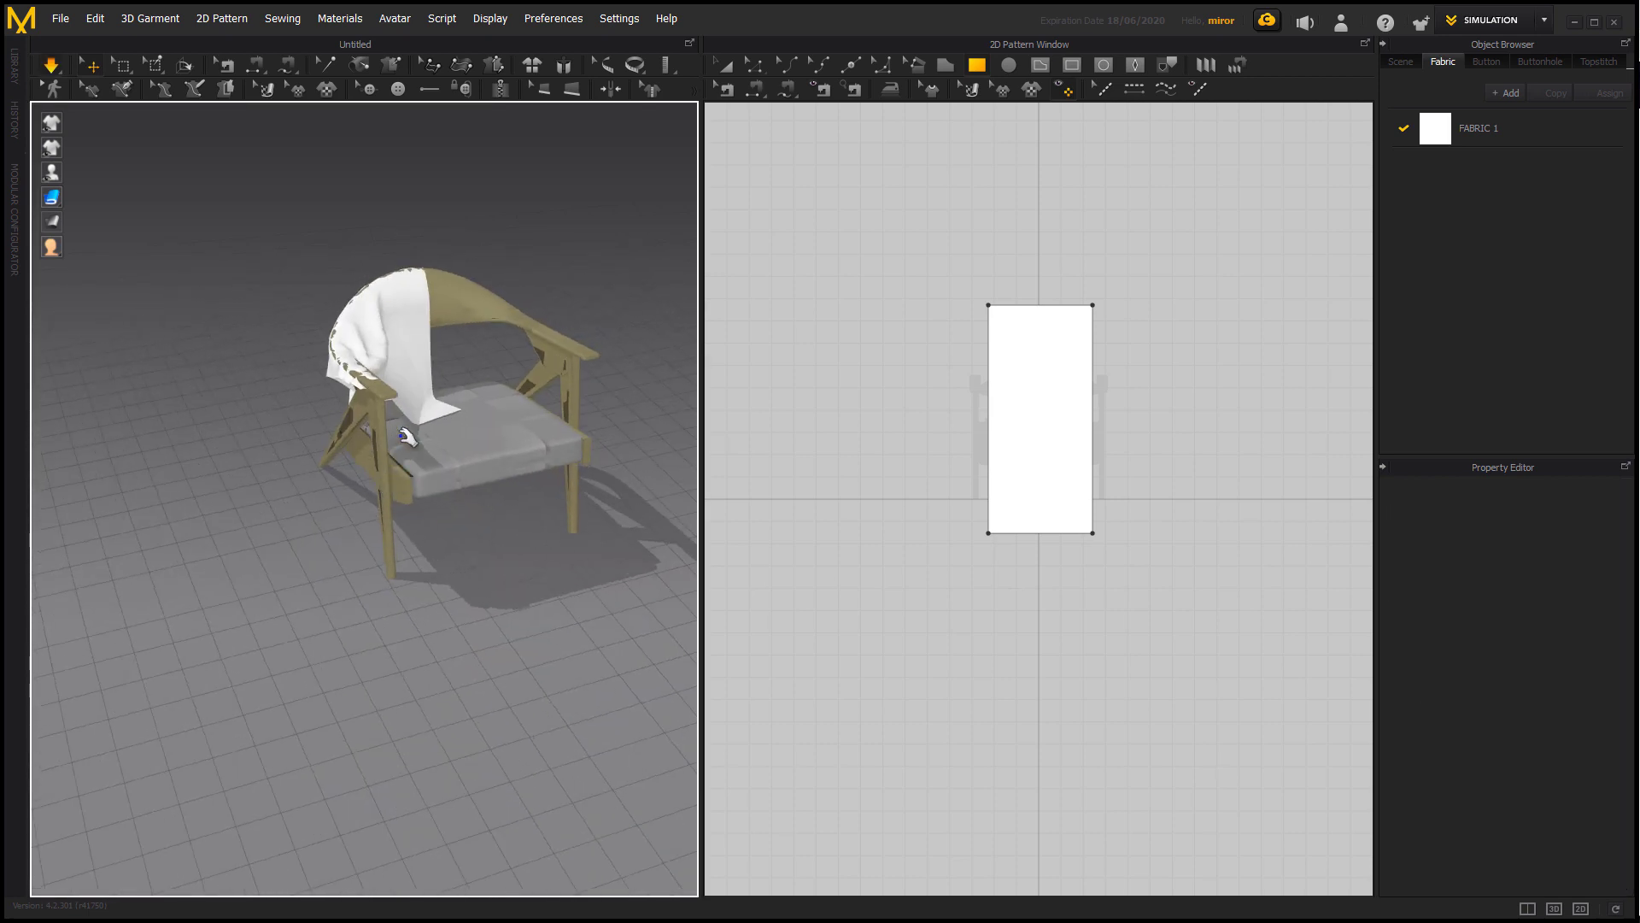
pyautogui.moveTo(391, 385); pyautogui.dragTo(363, 380, button='right')
pyautogui.moveTo(373, 368)
pyautogui.mouseDown()
pyautogui.moveTo(391, 278)
pyautogui.moveTo(377, 352)
pyautogui.mouseUp()
pyautogui.moveTo(457, 267); pyautogui.dragTo(511, 232)
pyautogui.moveTo(352, 364); pyautogui.dragTo(464, 349, button='right')
pyautogui.moveTo(464, 349); pyautogui.dragTo(486, 354)
pyautogui.click(486, 353)
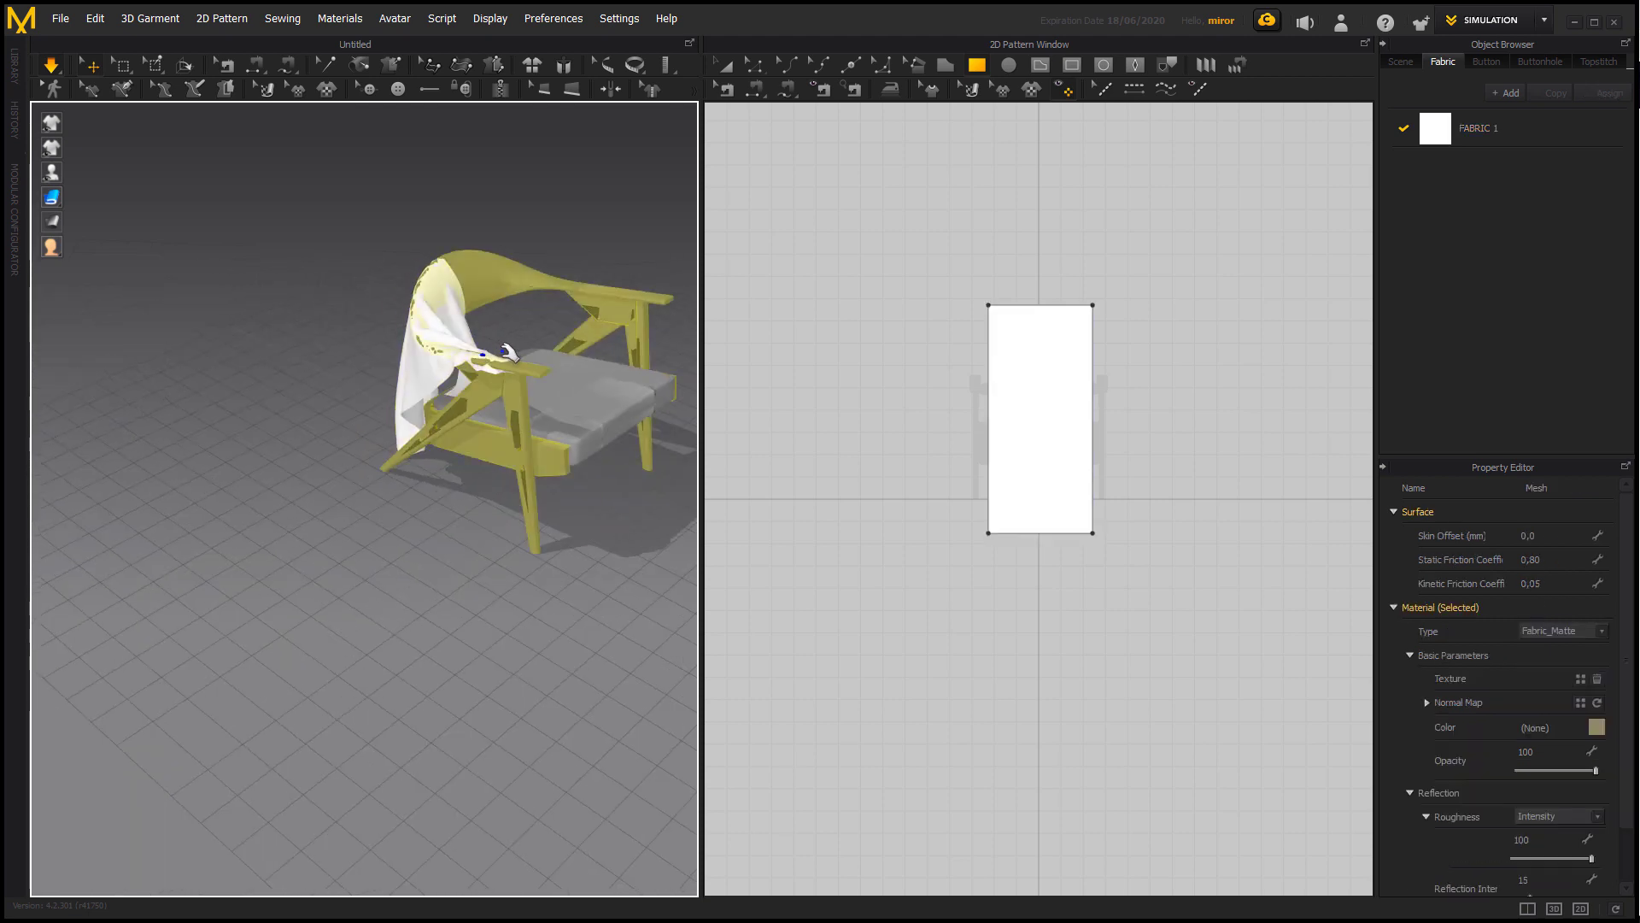
pyautogui.click(507, 355)
pyautogui.click(542, 499)
pyautogui.hotkey('ctrl', 'z')
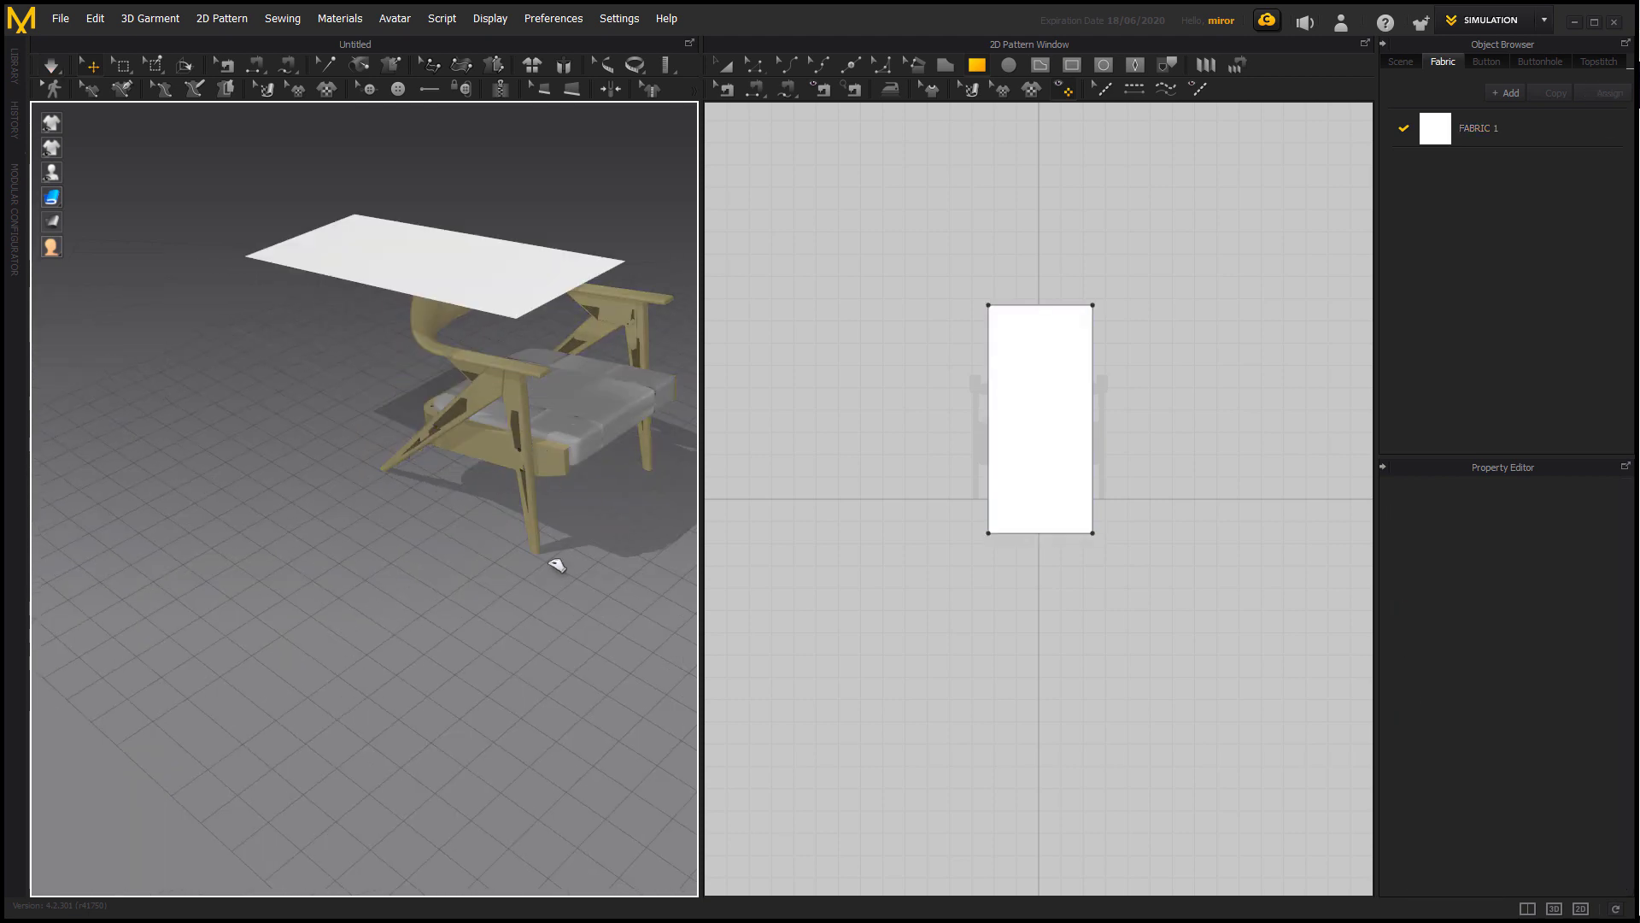
# Set the fabric pattern's Particle Distance to 10 mm.
pyautogui.click(520, 365)
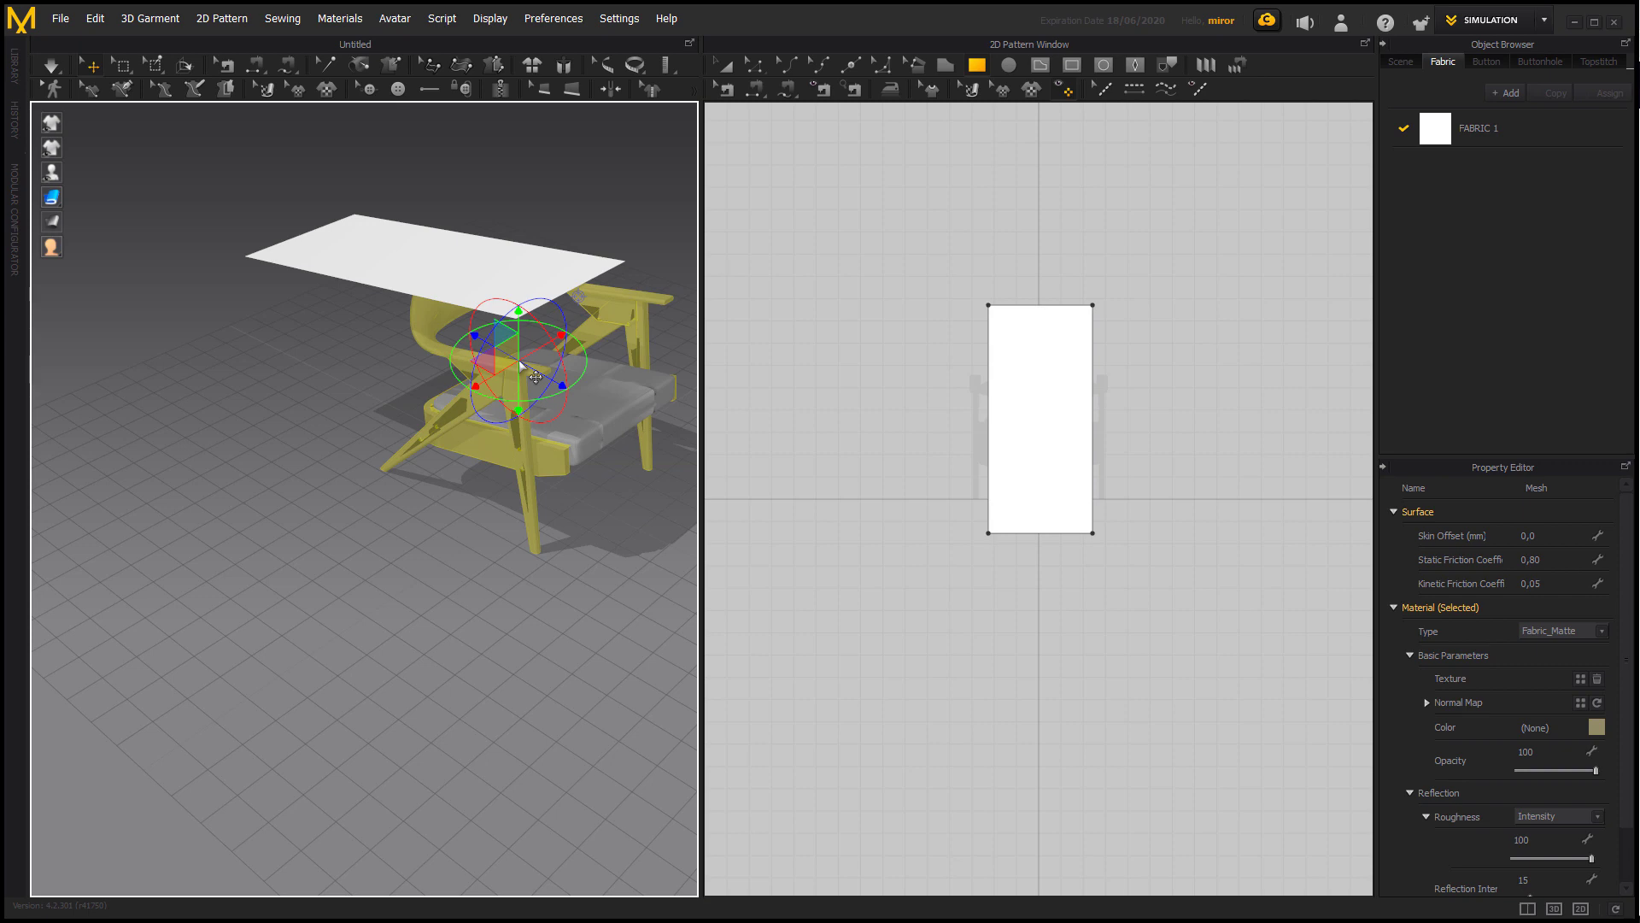
pyautogui.click(548, 272)
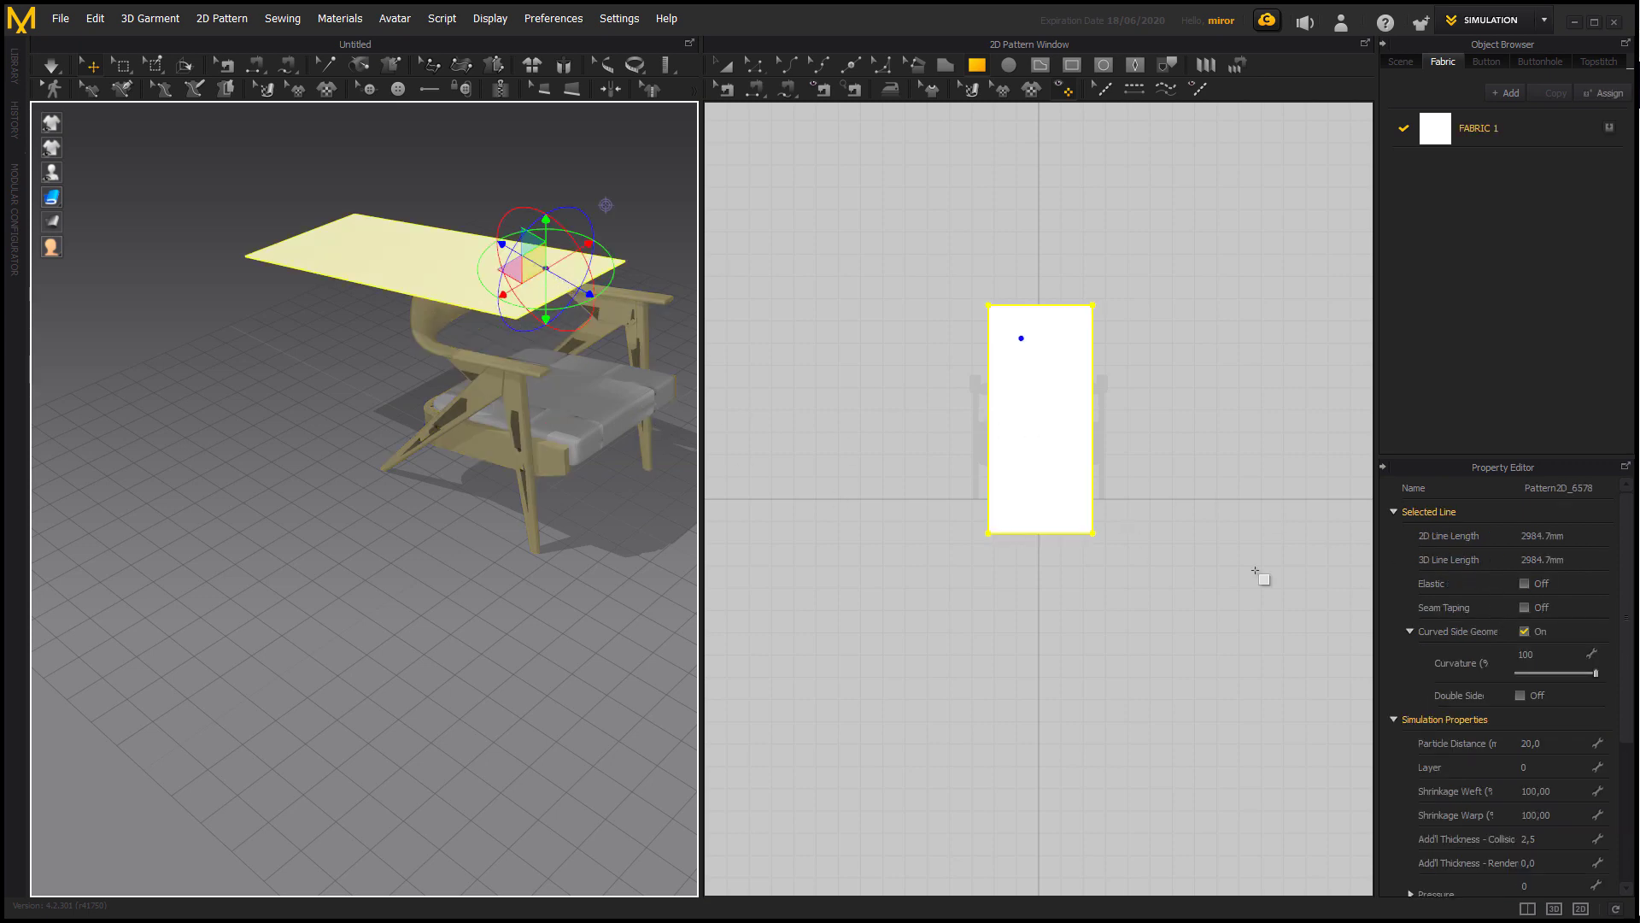
pyautogui.scroll(-3, 1550, 759)
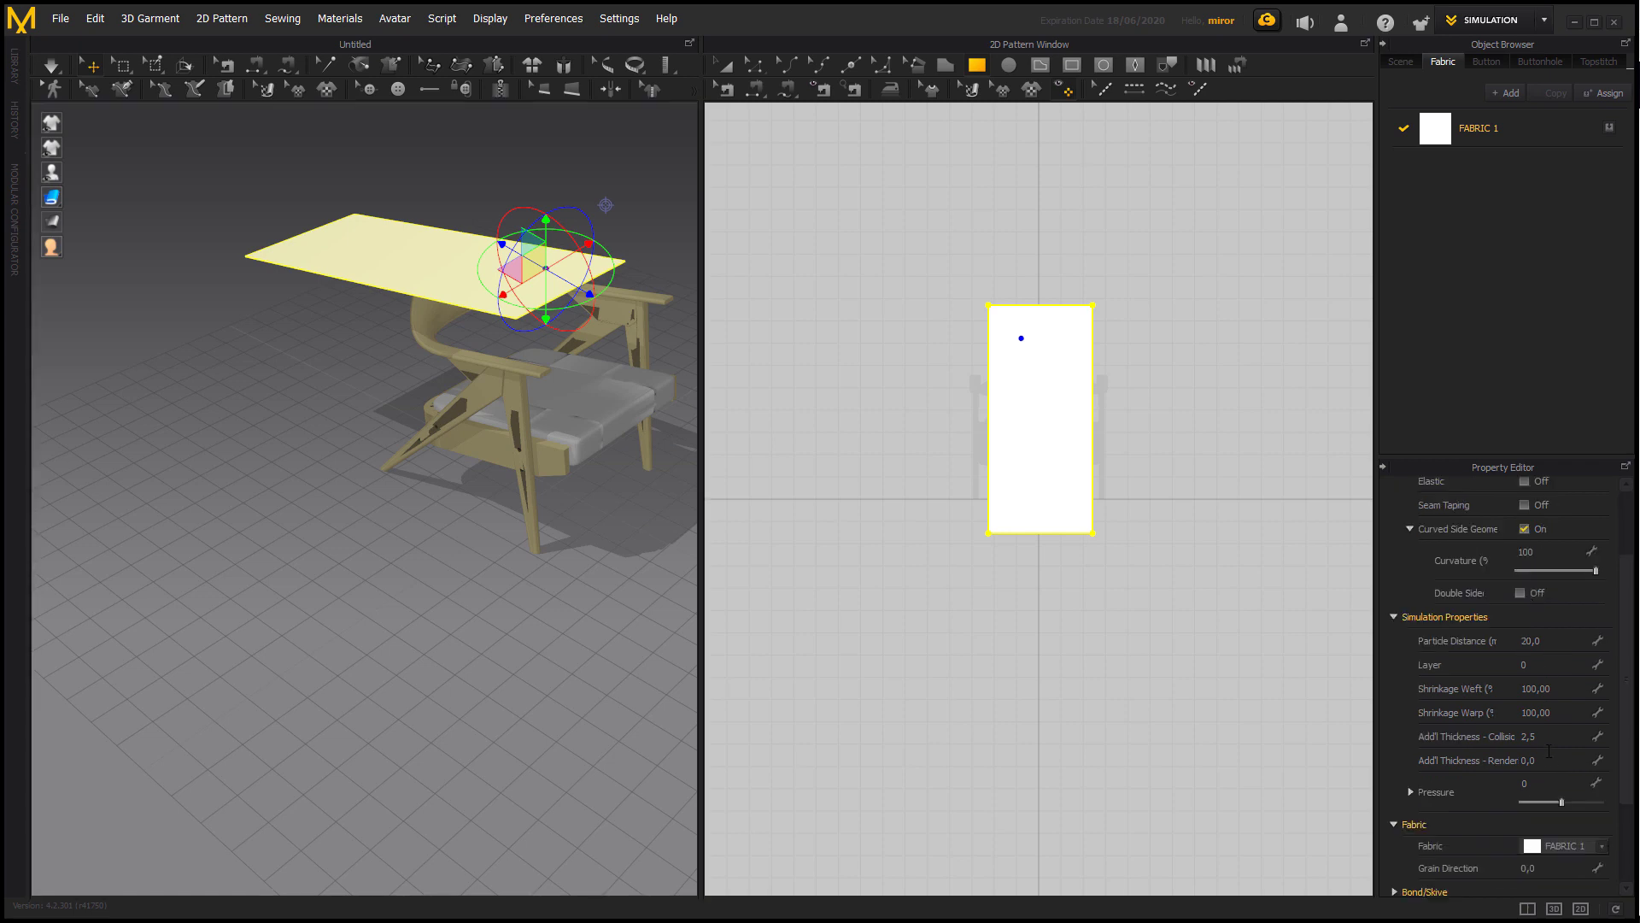
pyautogui.scroll(-2, 1548, 726)
pyautogui.click(1549, 584)
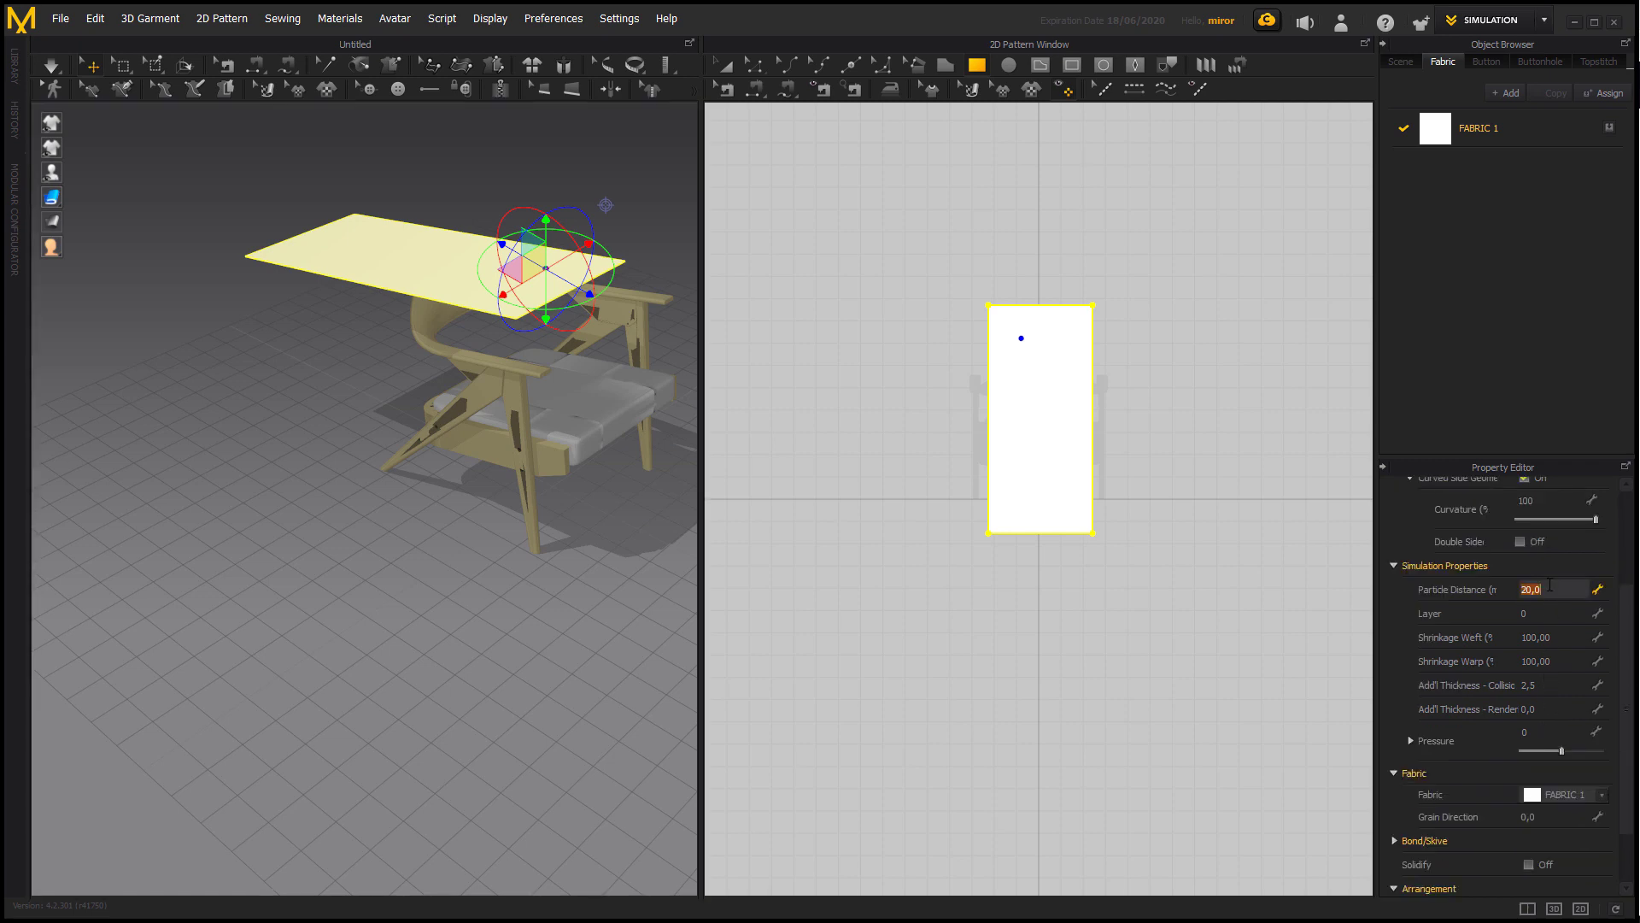
pyautogui.write('10')
pyautogui.press('Return')
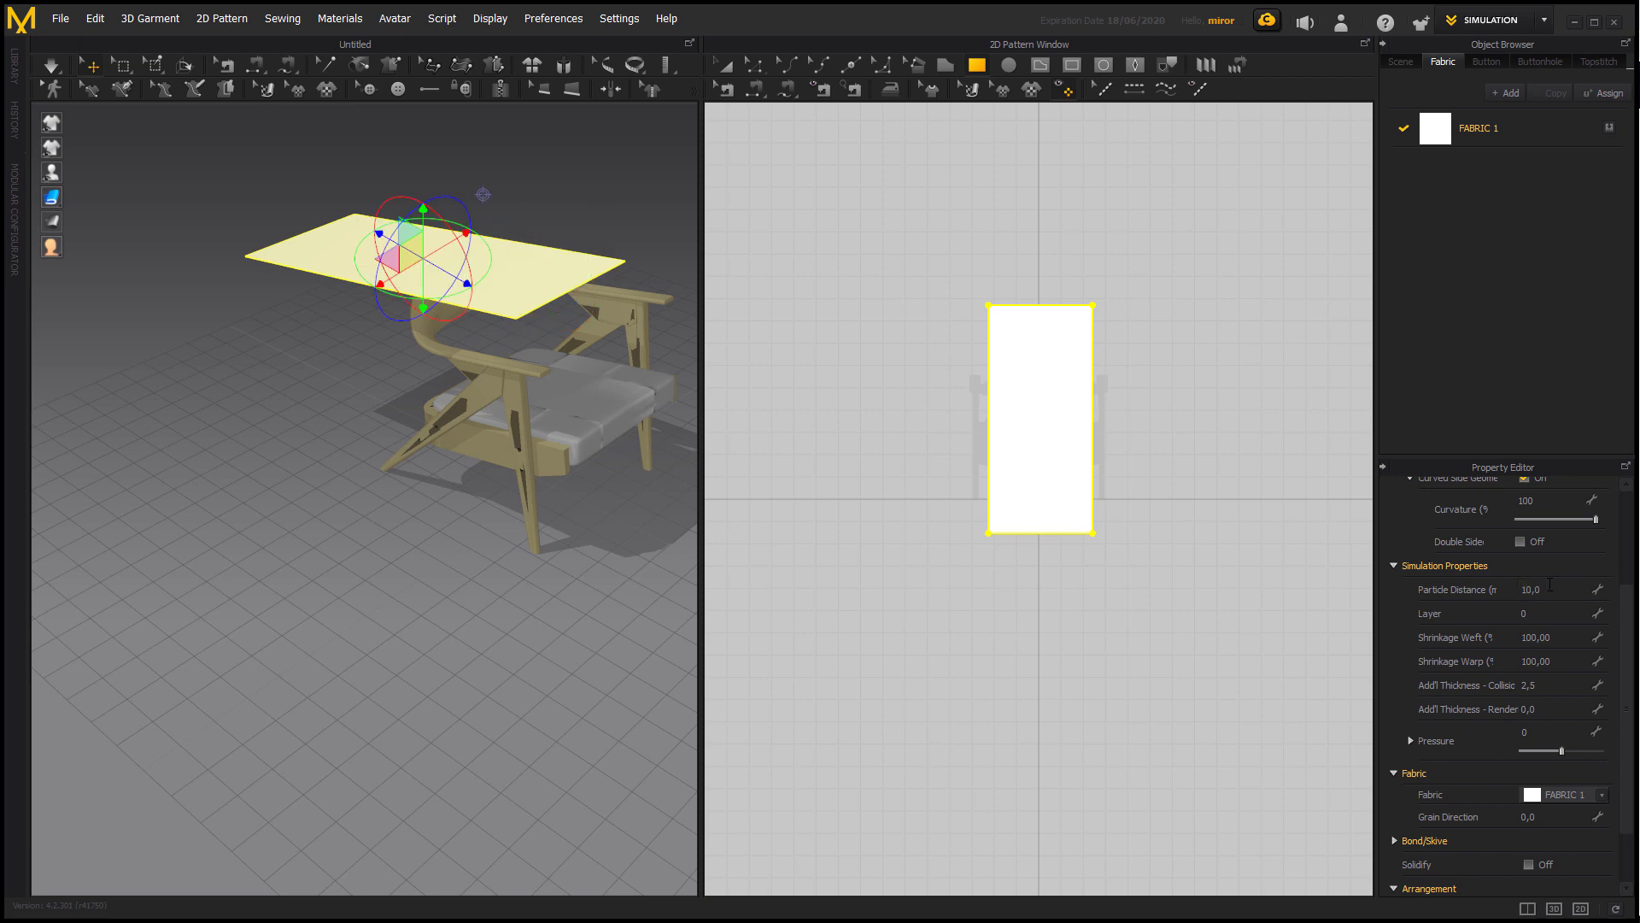
# Set the fabric pattern's Additional Thickness for Collision to 5 mm.
pyautogui.scroll(-1, 1550, 586)
pyautogui.scroll(4, 1550, 588)
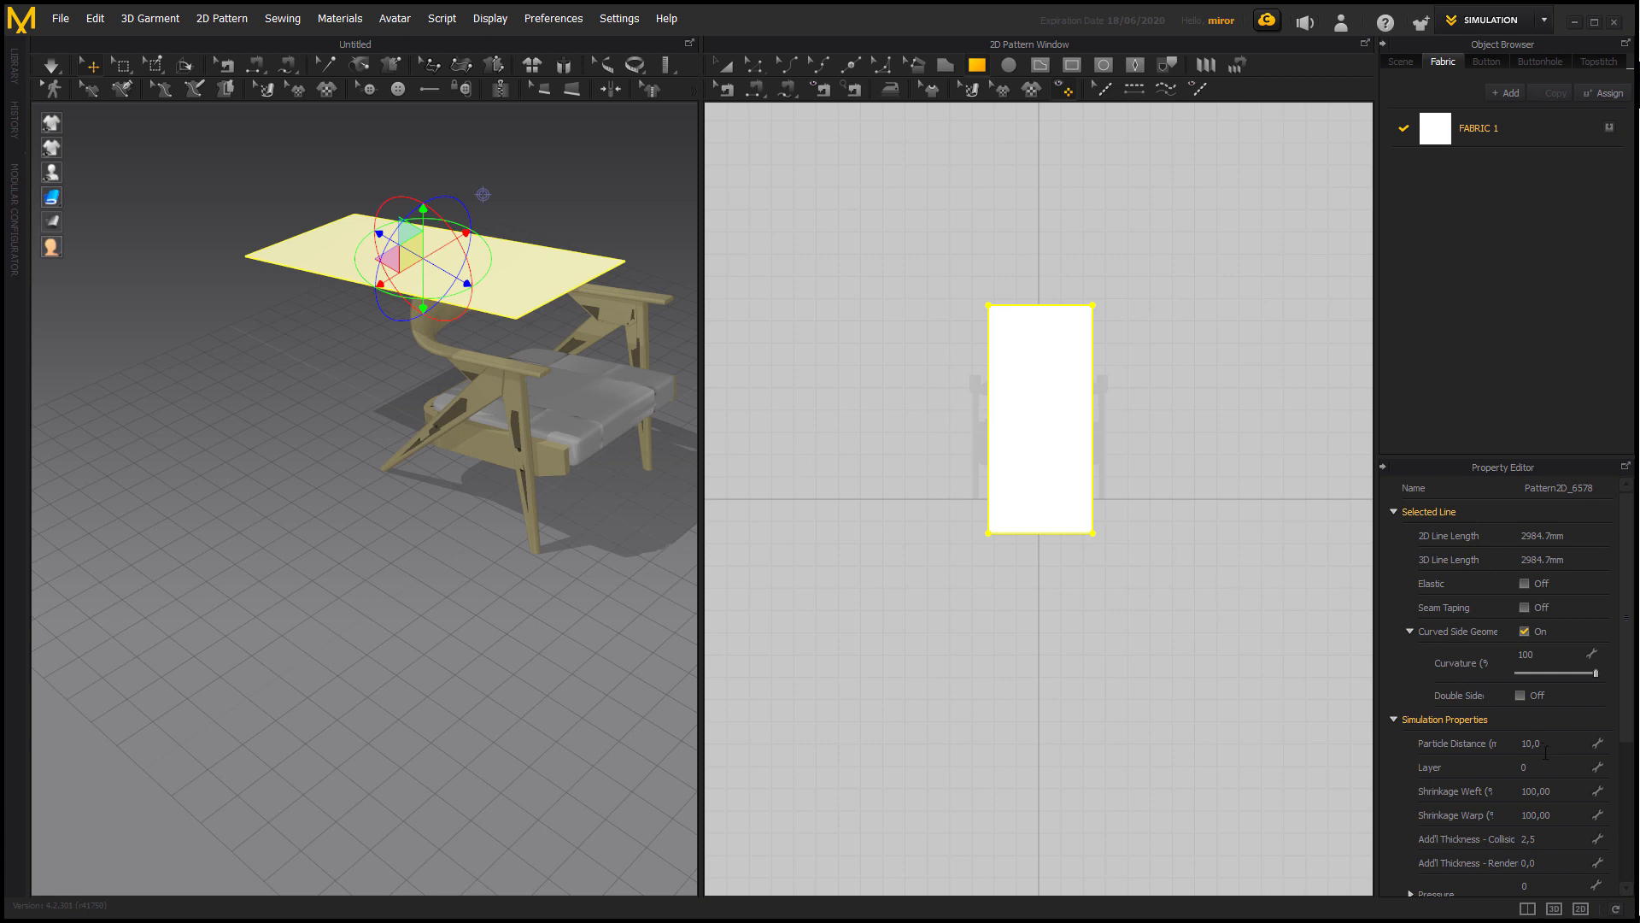
pyautogui.click(1552, 838)
pyautogui.write('5')
pyautogui.press('Return')
# Simulate the fabric draping over the chair's backrest and armrest, stopping once the cloth has settled.
pyautogui.press('space')
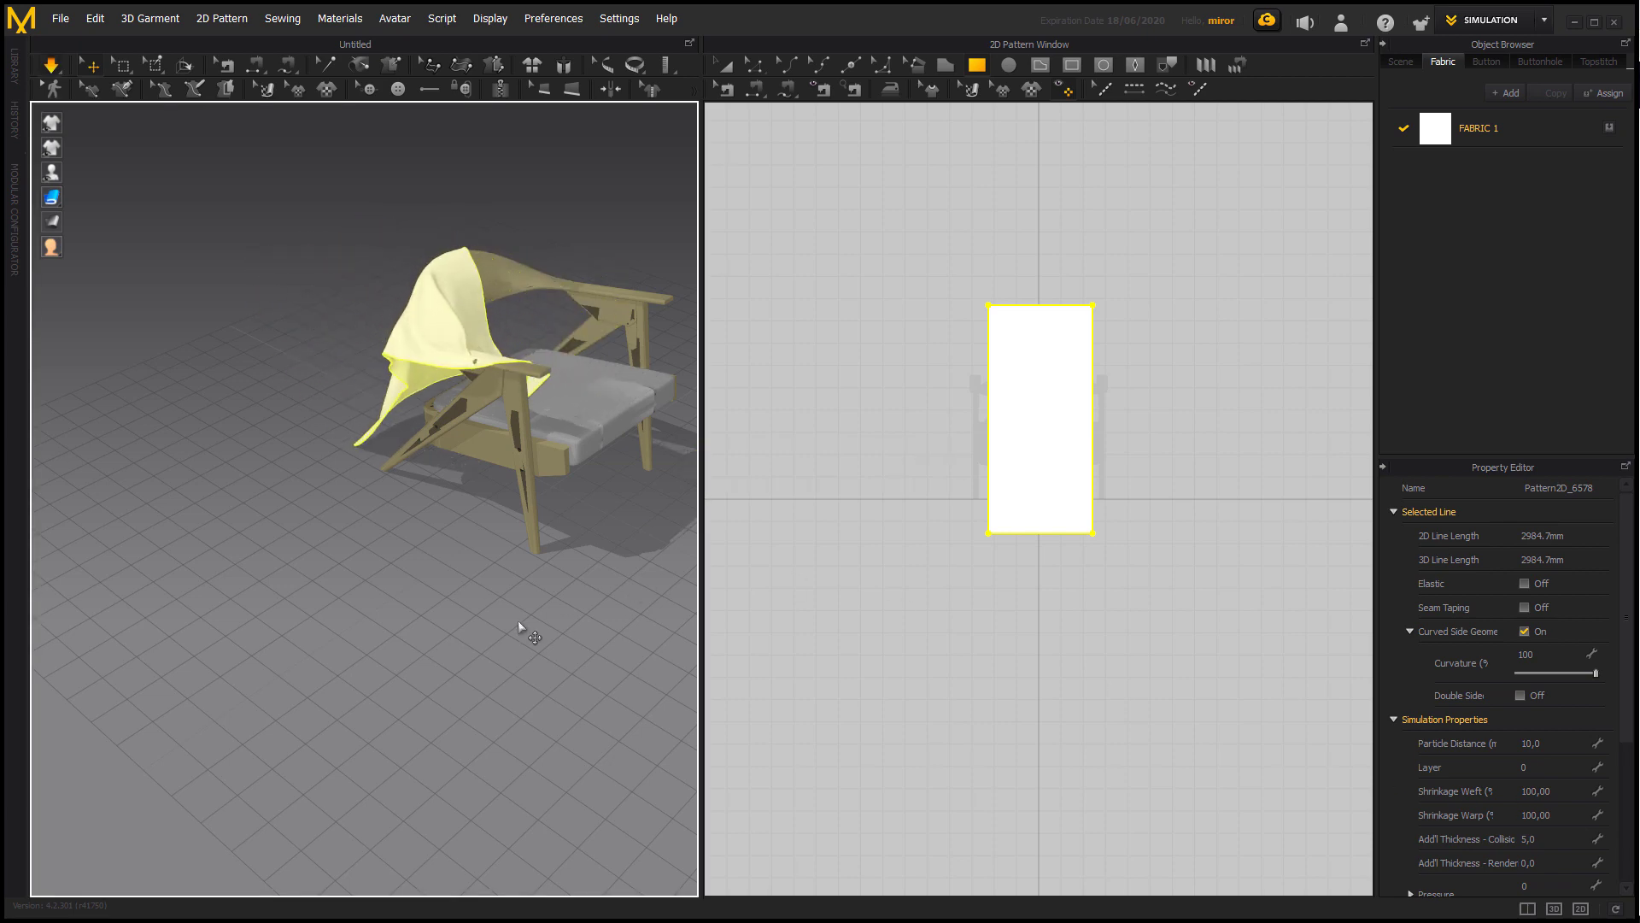
pyautogui.moveTo(559, 632); pyautogui.dragTo(582, 663, button='right')
pyautogui.scroll(2, 582, 663)
pyautogui.moveTo(406, 653); pyautogui.dragTo(360, 651, button='middle')
pyautogui.moveTo(360, 651); pyautogui.dragTo(490, 593, button='right')
pyautogui.press('space')
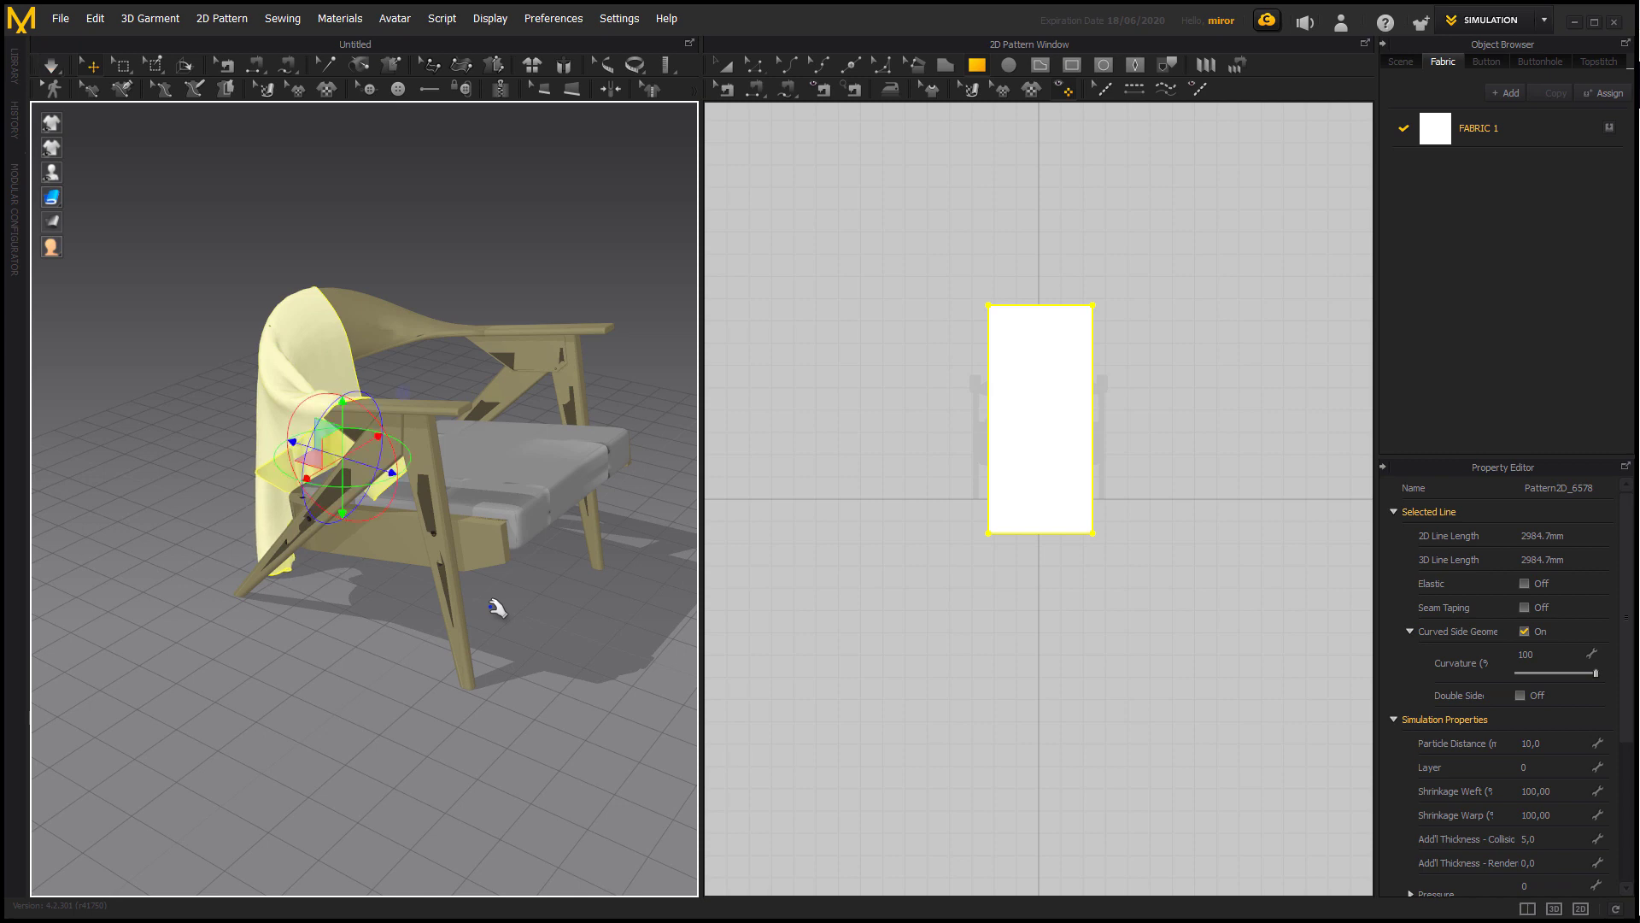
# Deselect the draped fabric and switch its 3D display to mesh style to show the triangulation.
pyautogui.click(181, 387)
pyautogui.moveTo(197, 359); pyautogui.dragTo(268, 331, button='right')
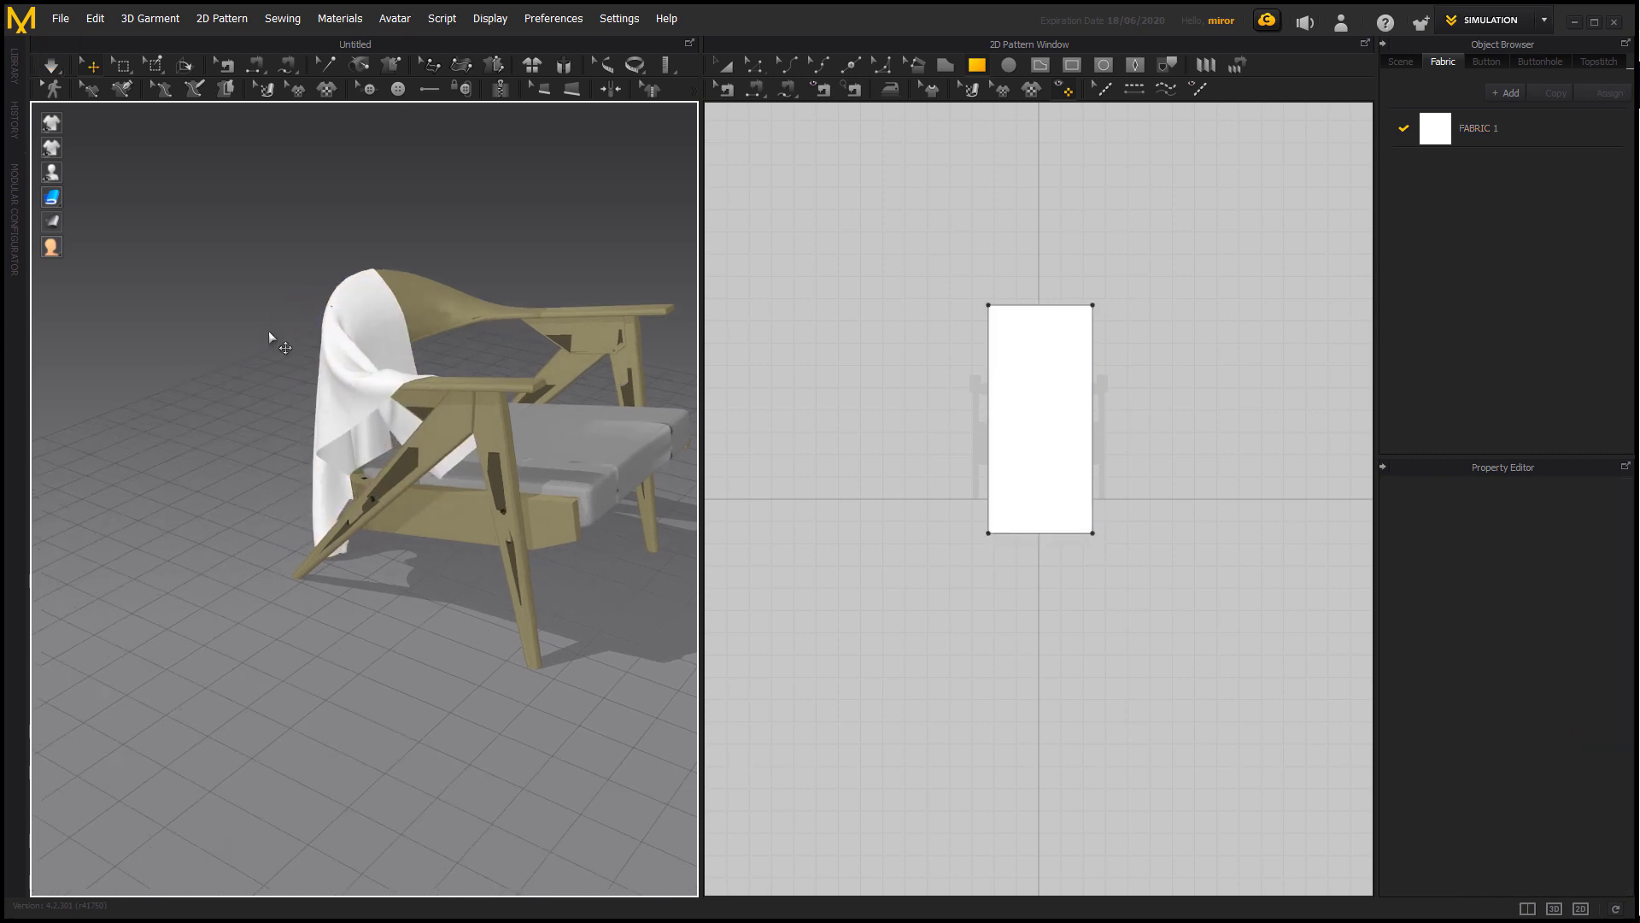
pyautogui.scroll(3, 268, 331)
pyautogui.moveTo(67, 211)
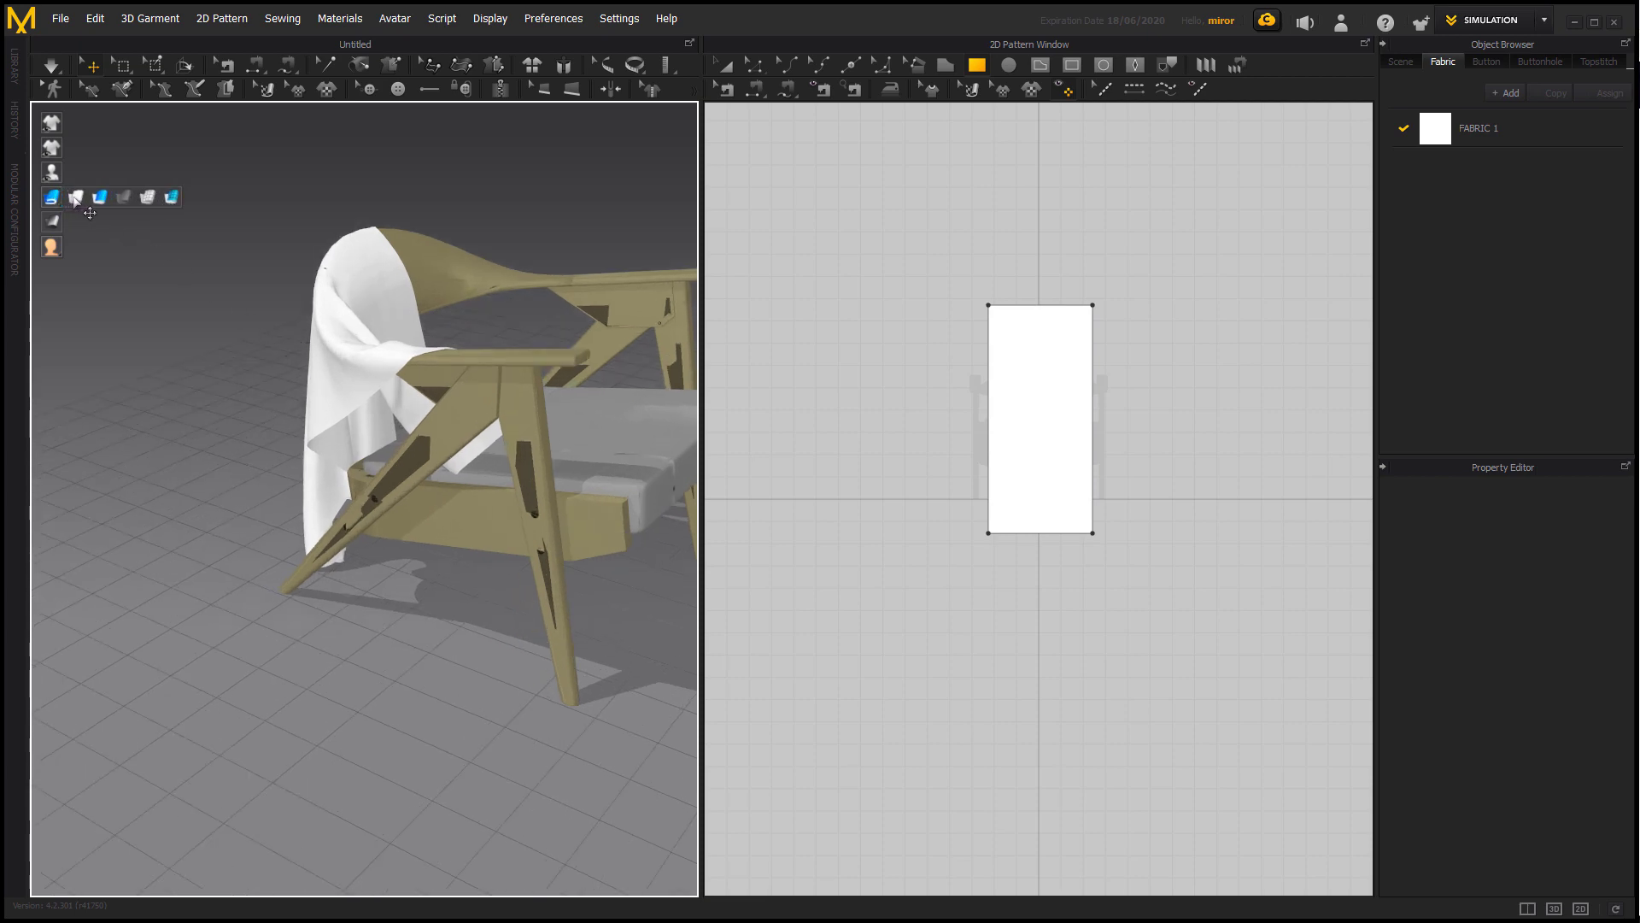
pyautogui.click(146, 195)
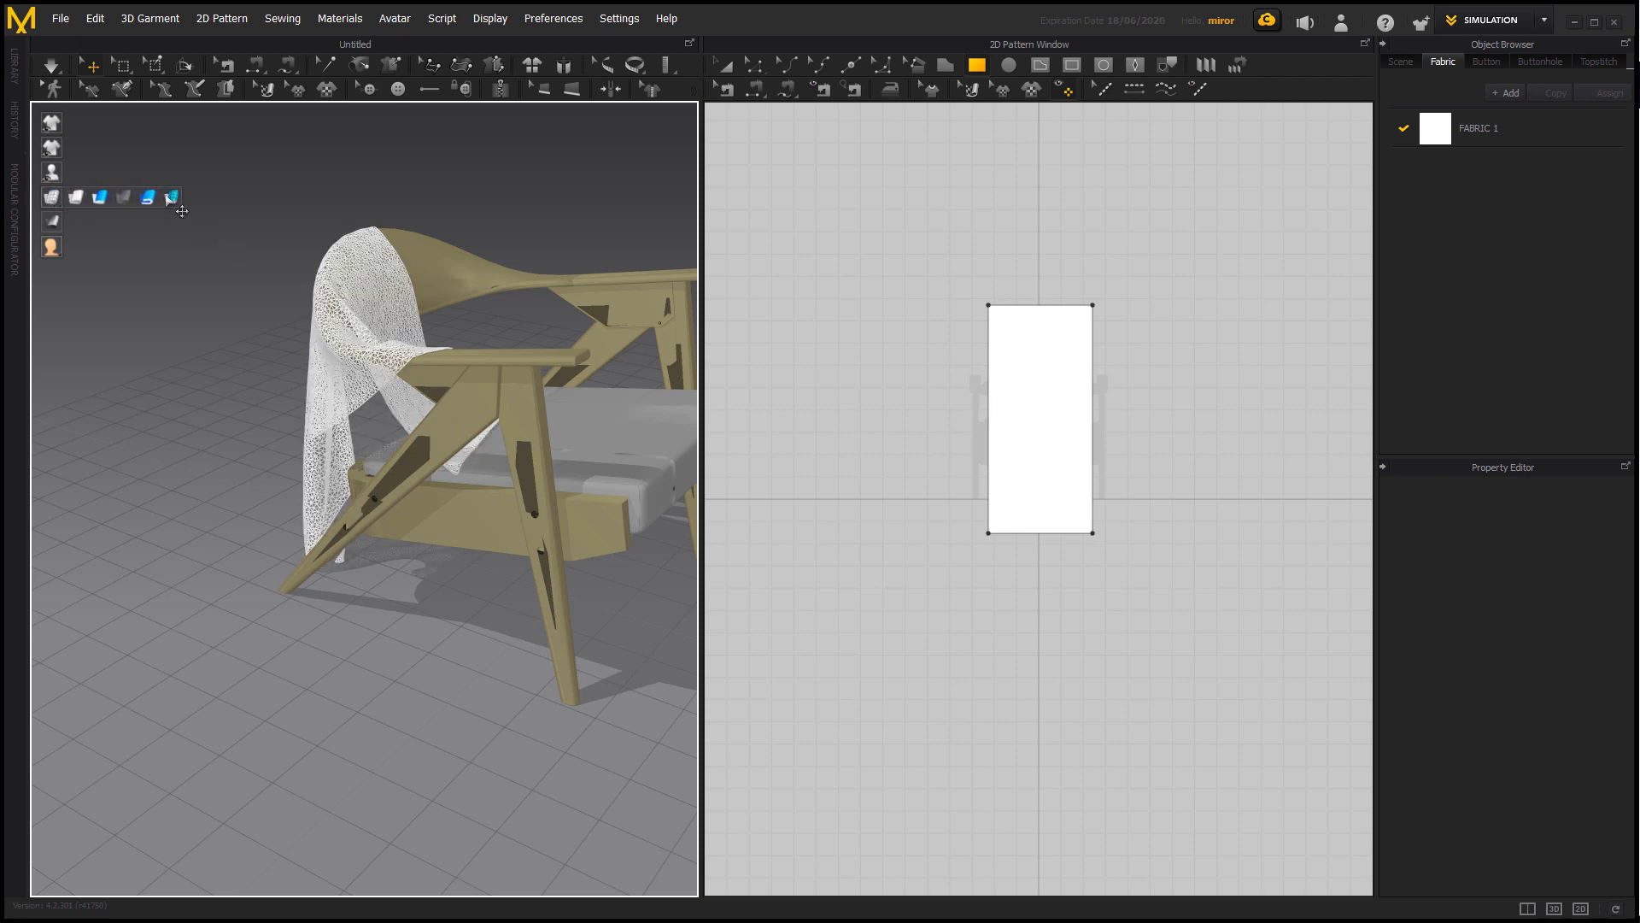
# Display the draped fabric in mesh style and convert its triangulated mesh with Remeshing (Beta).
pyautogui.click(171, 196)
pyautogui.scroll(4, 315, 342)
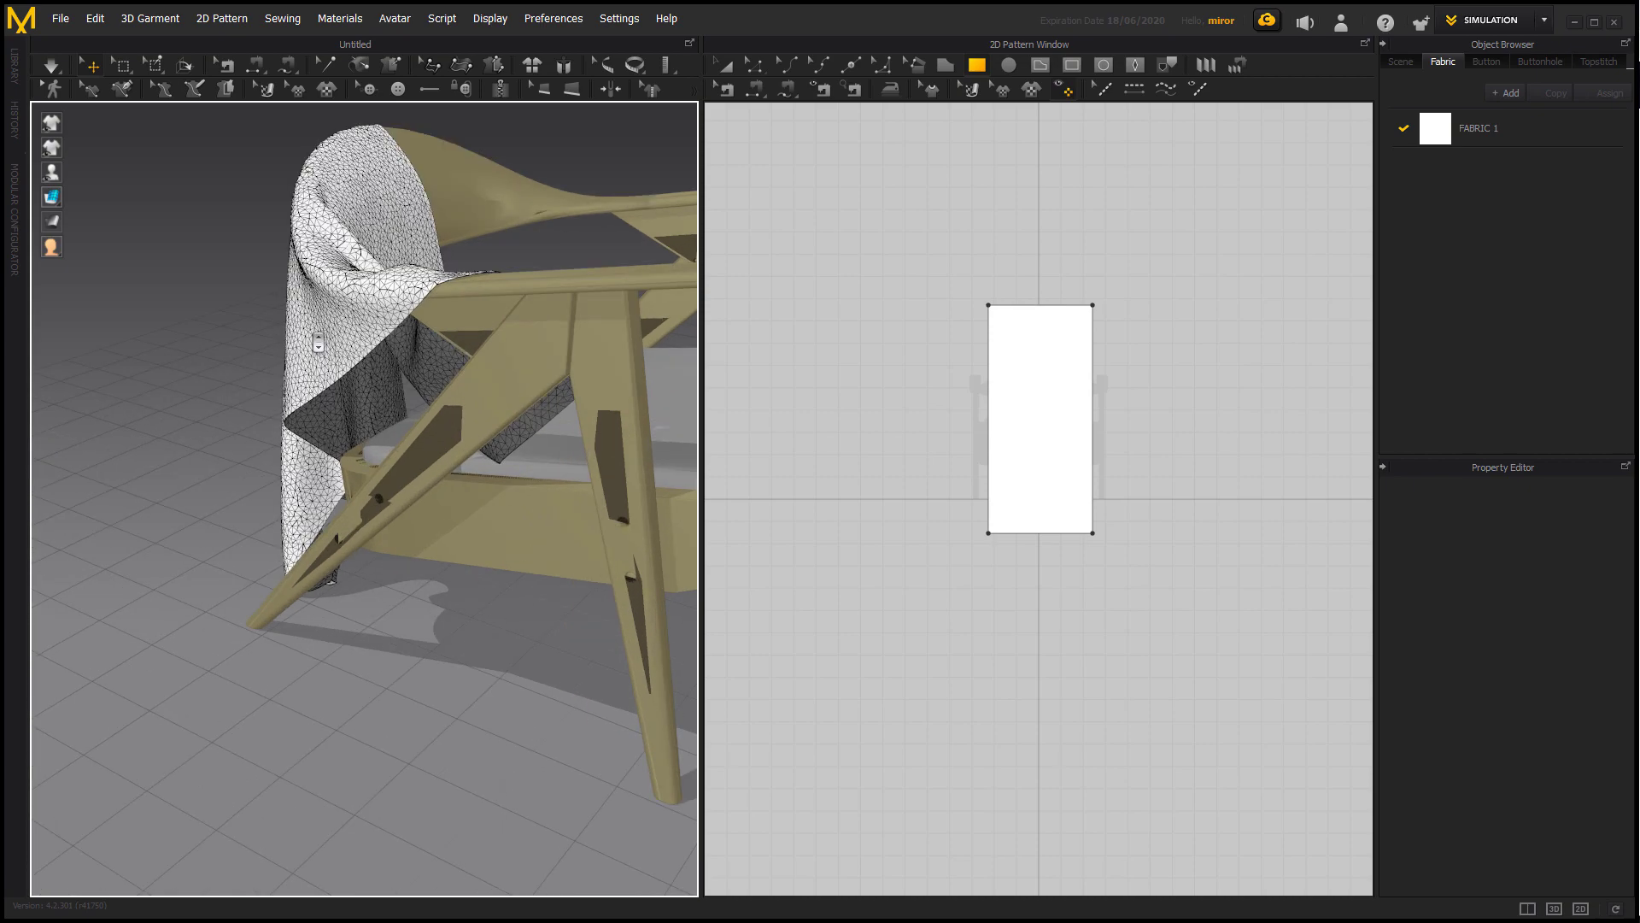
pyautogui.moveTo(316, 342); pyautogui.dragTo(383, 443, button='middle')
pyautogui.moveTo(421, 446)
pyautogui.mouseDown(button='right')
pyautogui.moveTo(484, 439)
pyautogui.moveTo(404, 436)
pyautogui.mouseUp(button='right')
pyautogui.scroll(2, 412, 443)
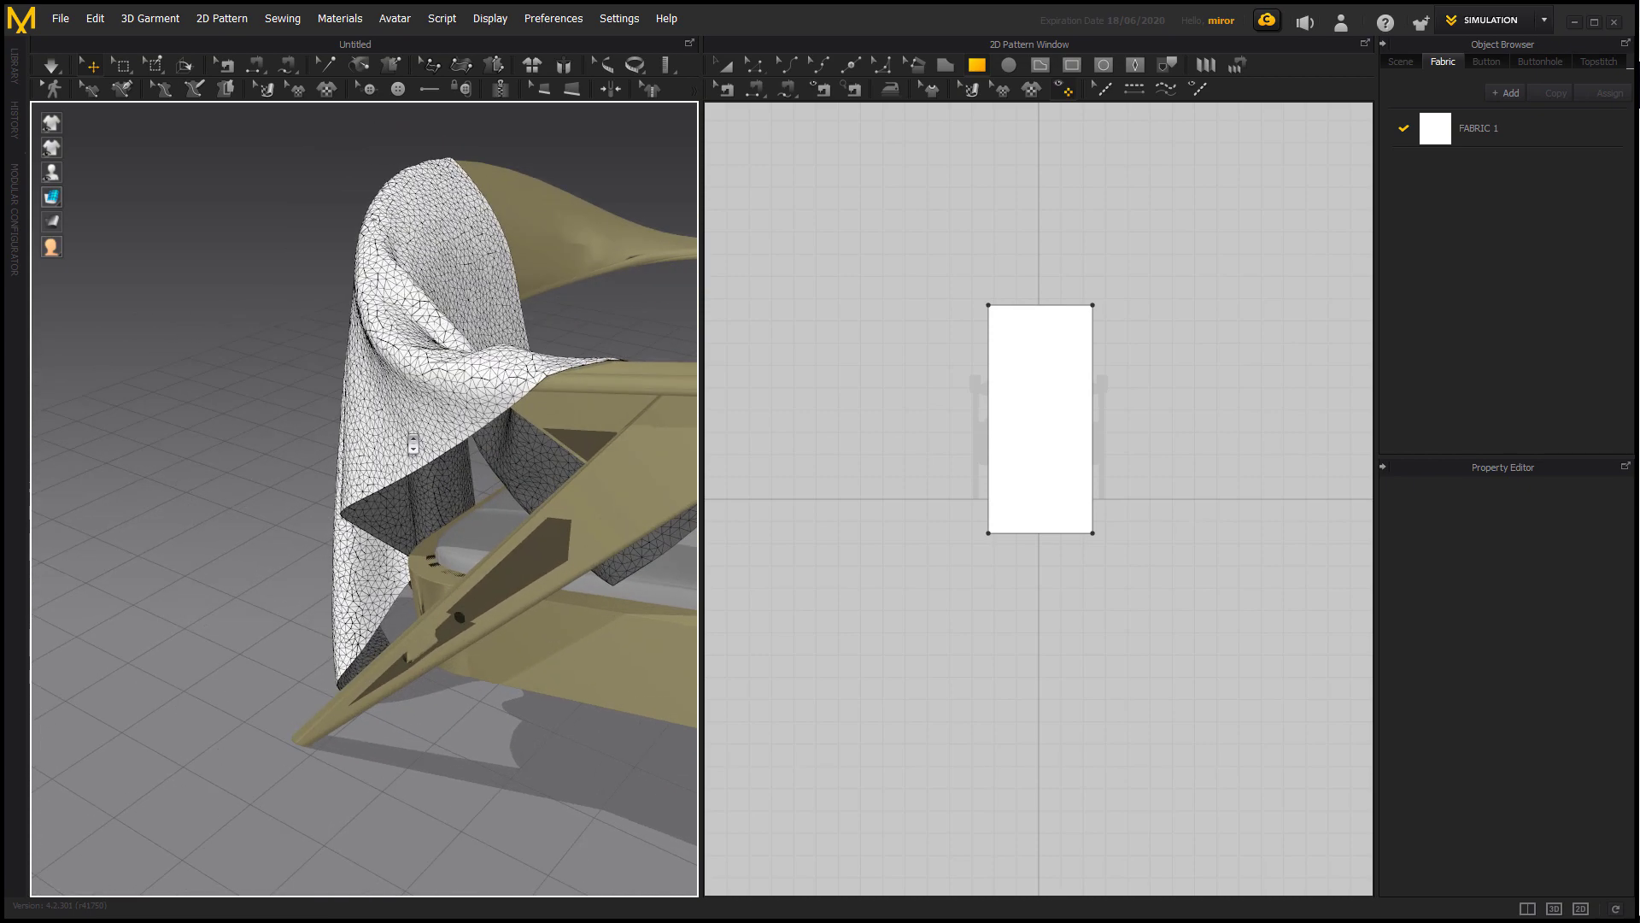
pyautogui.scroll(-2, 414, 443)
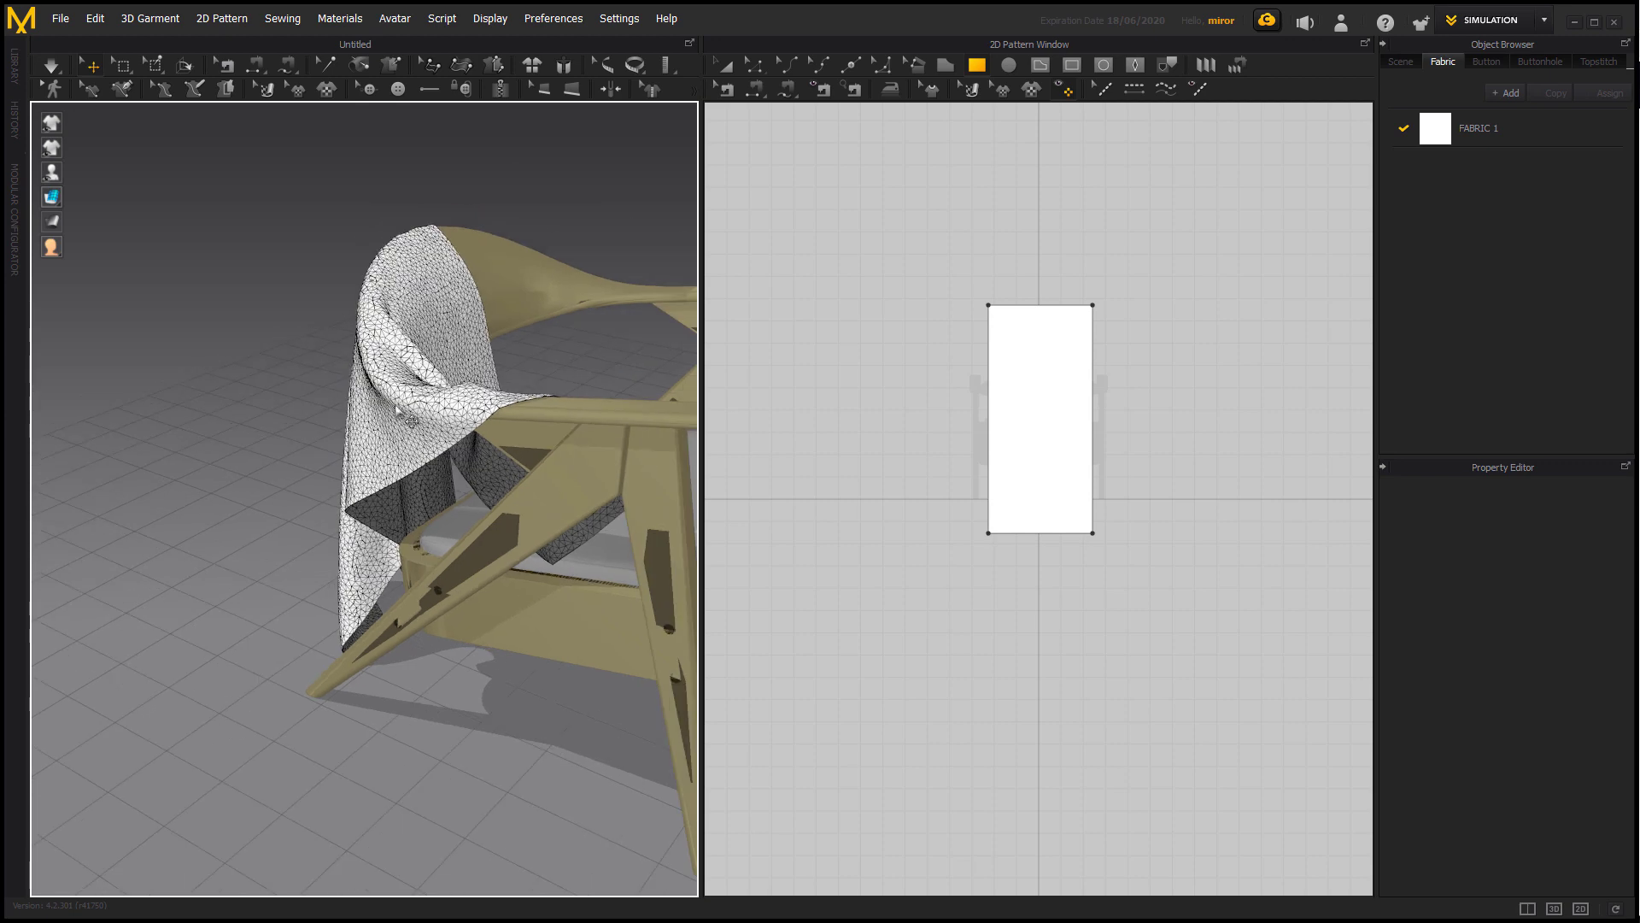
pyautogui.click(422, 399)
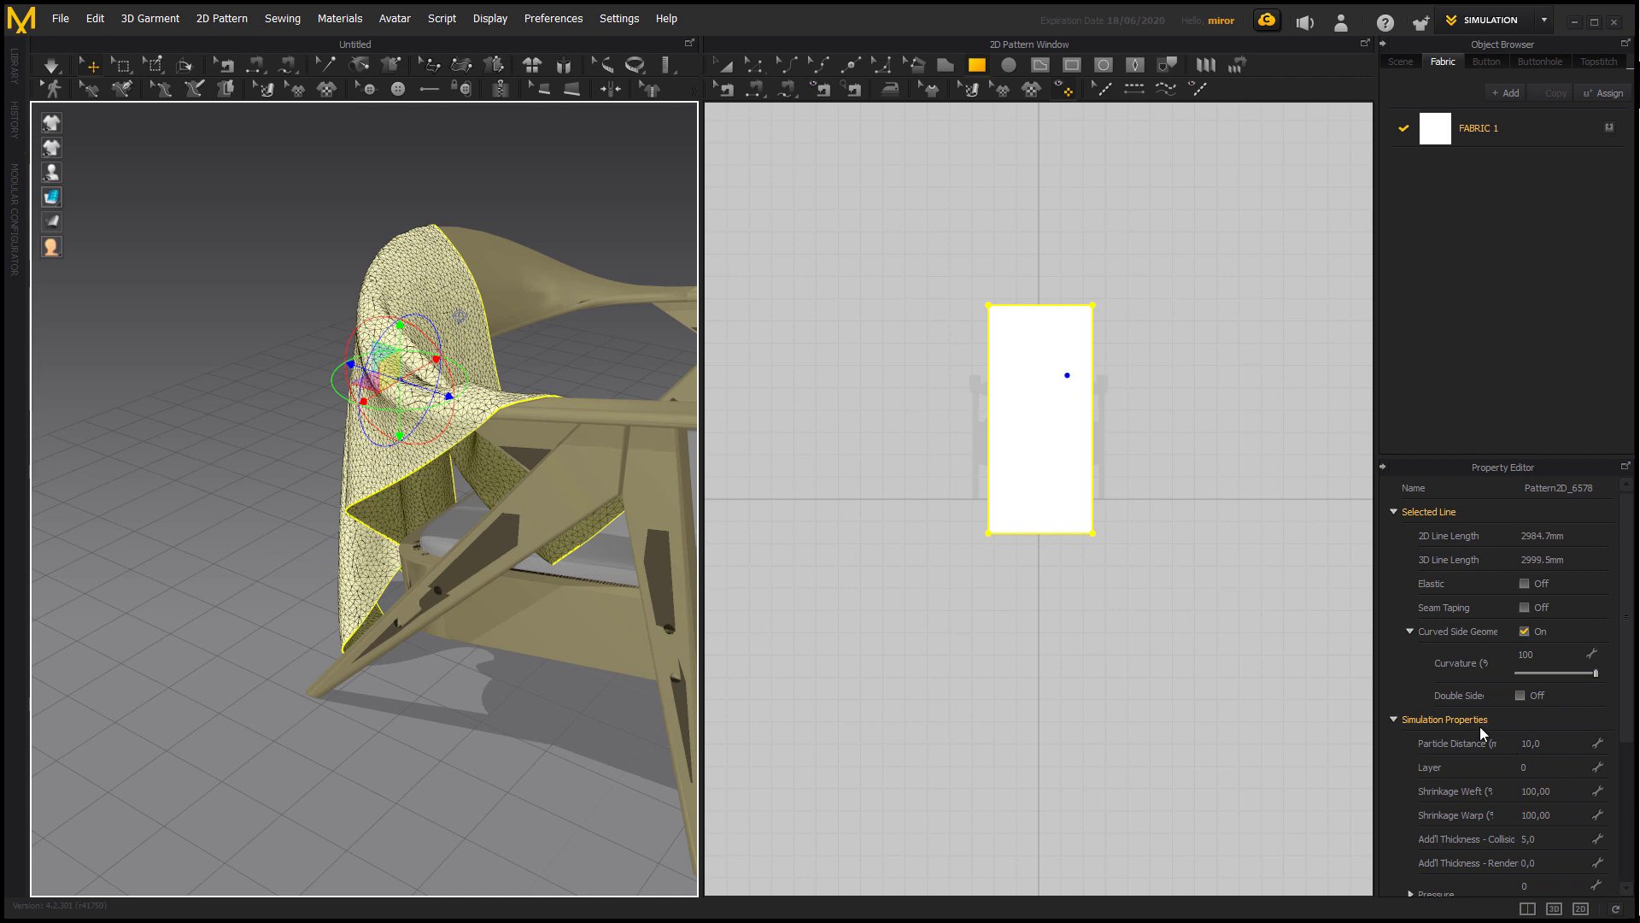
pyautogui.rightClick(449, 310)
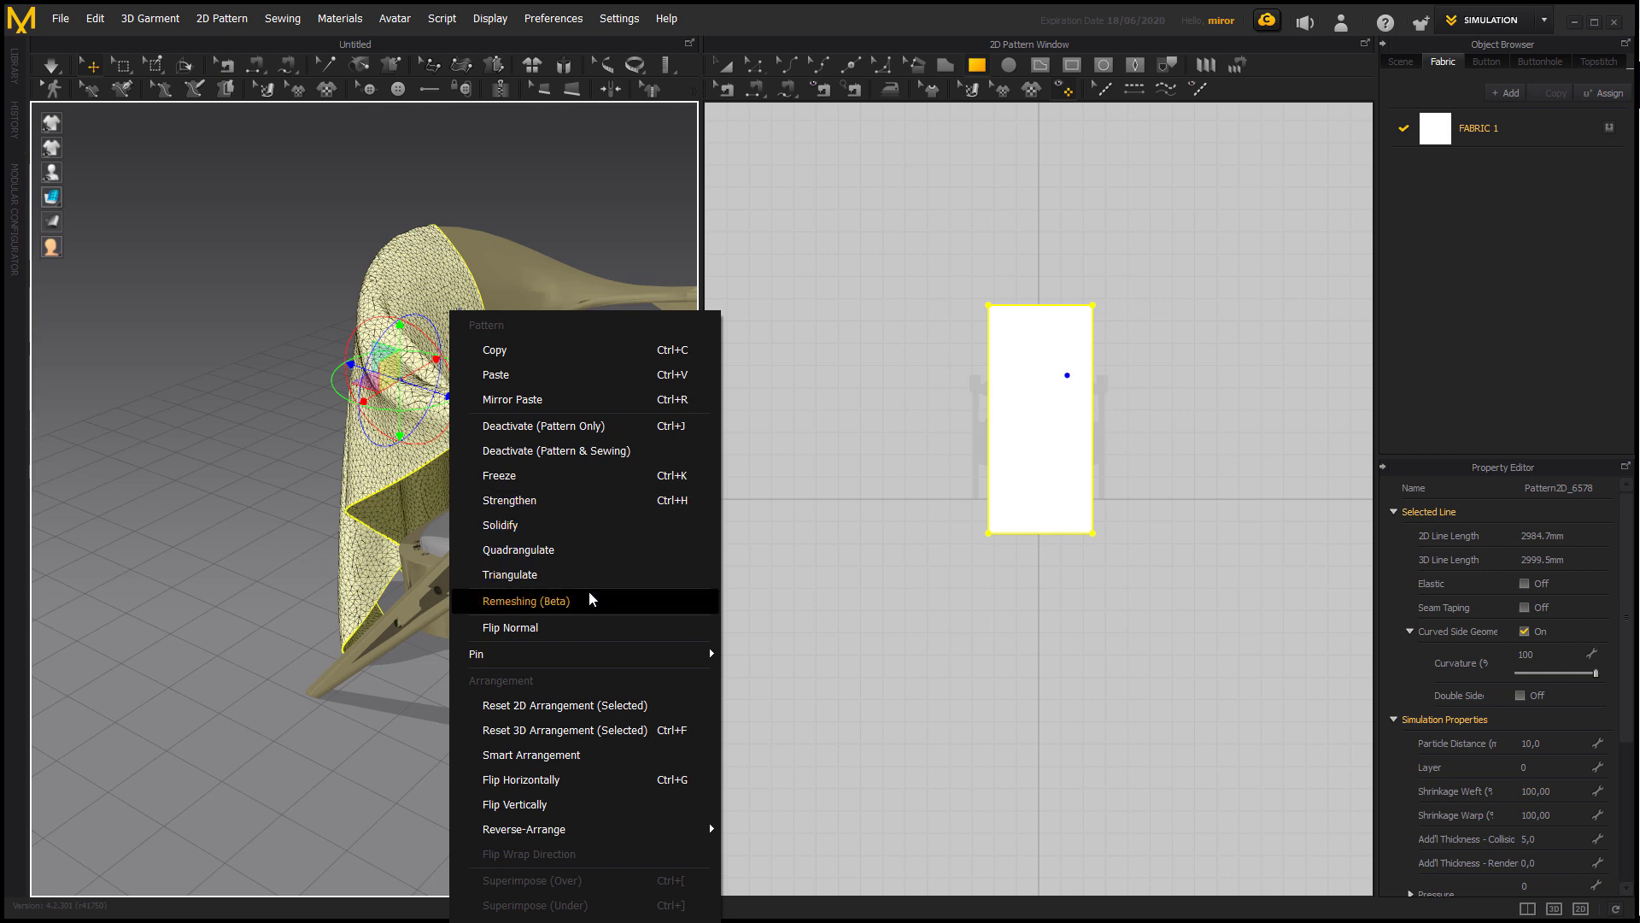
pyautogui.click(539, 601)
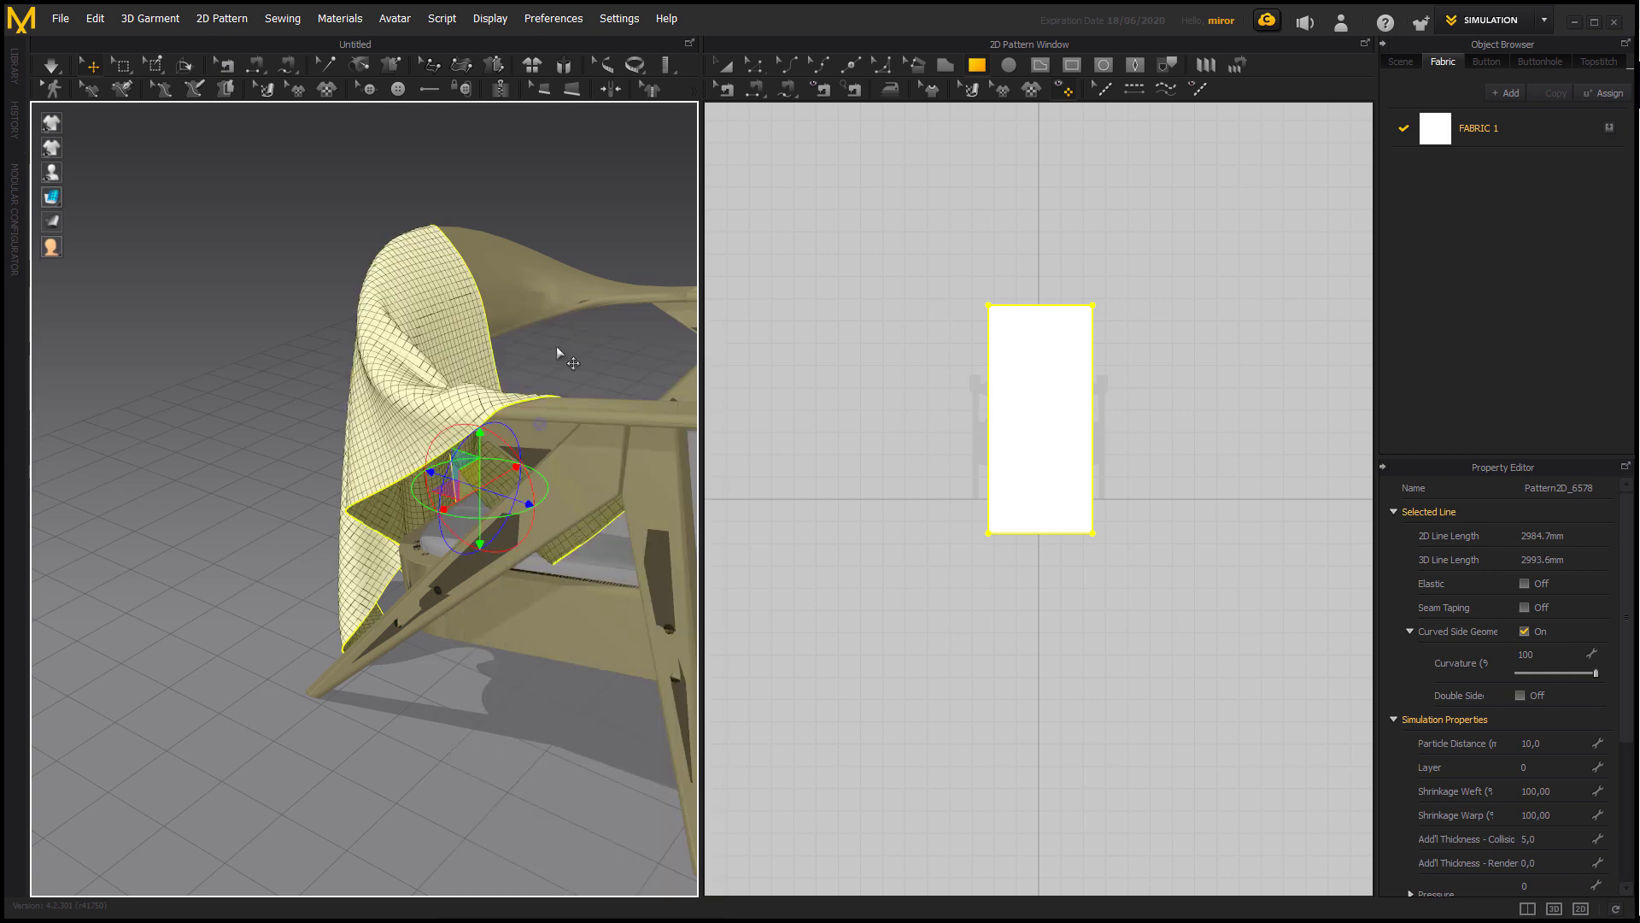
# Set the draped fabric's Additional Thickness for Rendering to 5 mm and display it as Thick Textured Surface.
pyautogui.moveTo(549, 367); pyautogui.dragTo(642, 494, button='right')
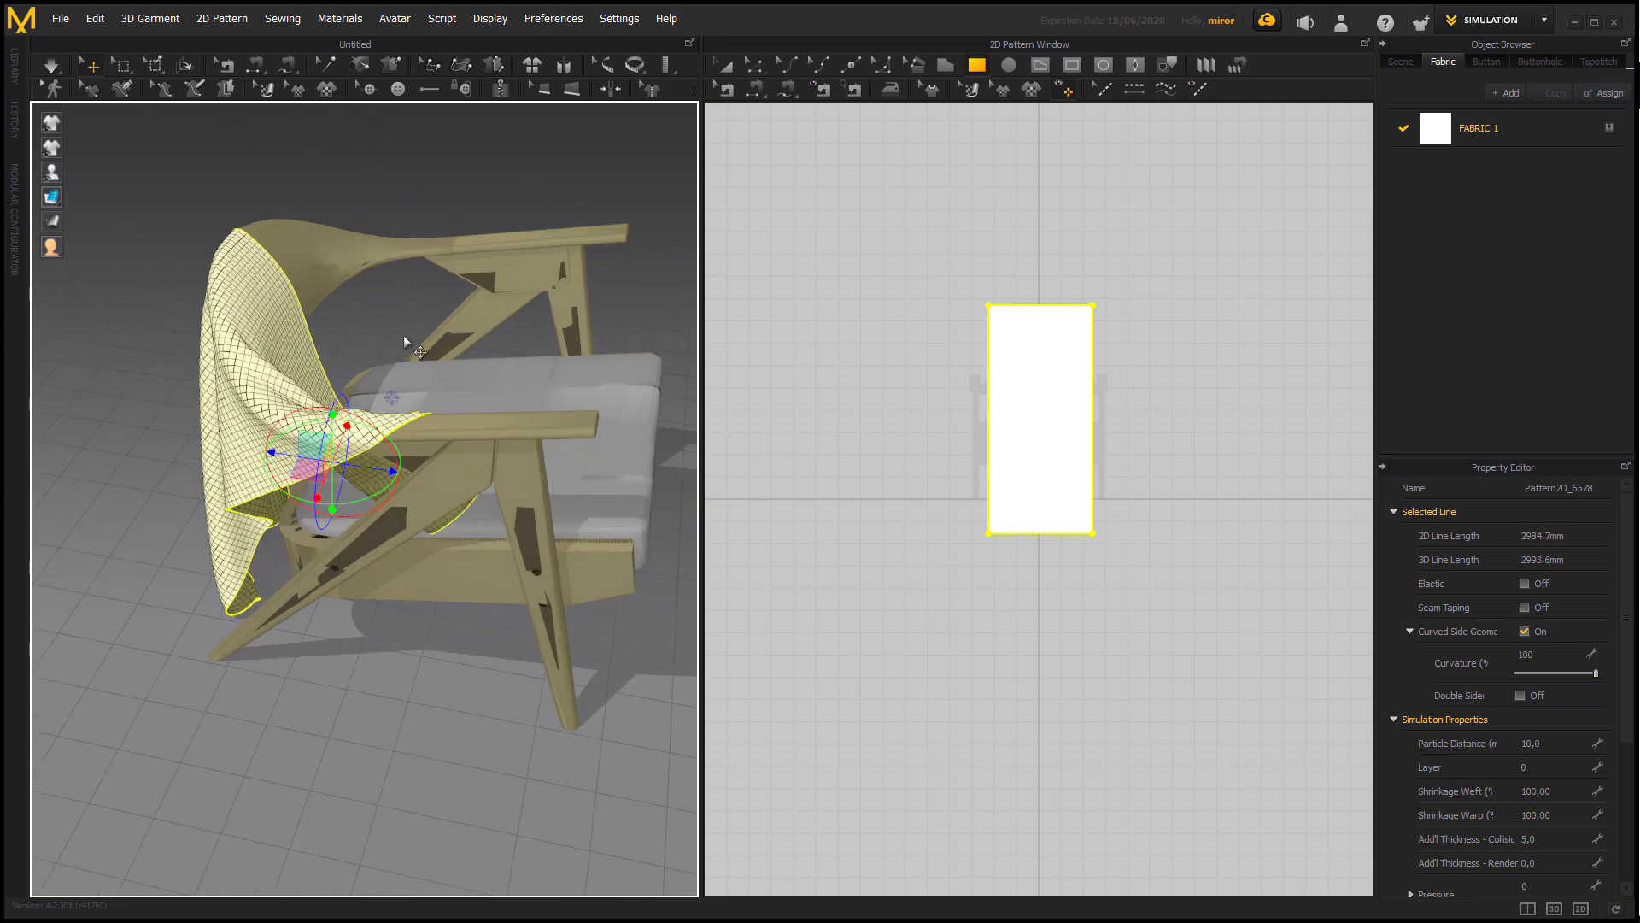
pyautogui.moveTo(406, 342); pyautogui.dragTo(351, 332, button='right')
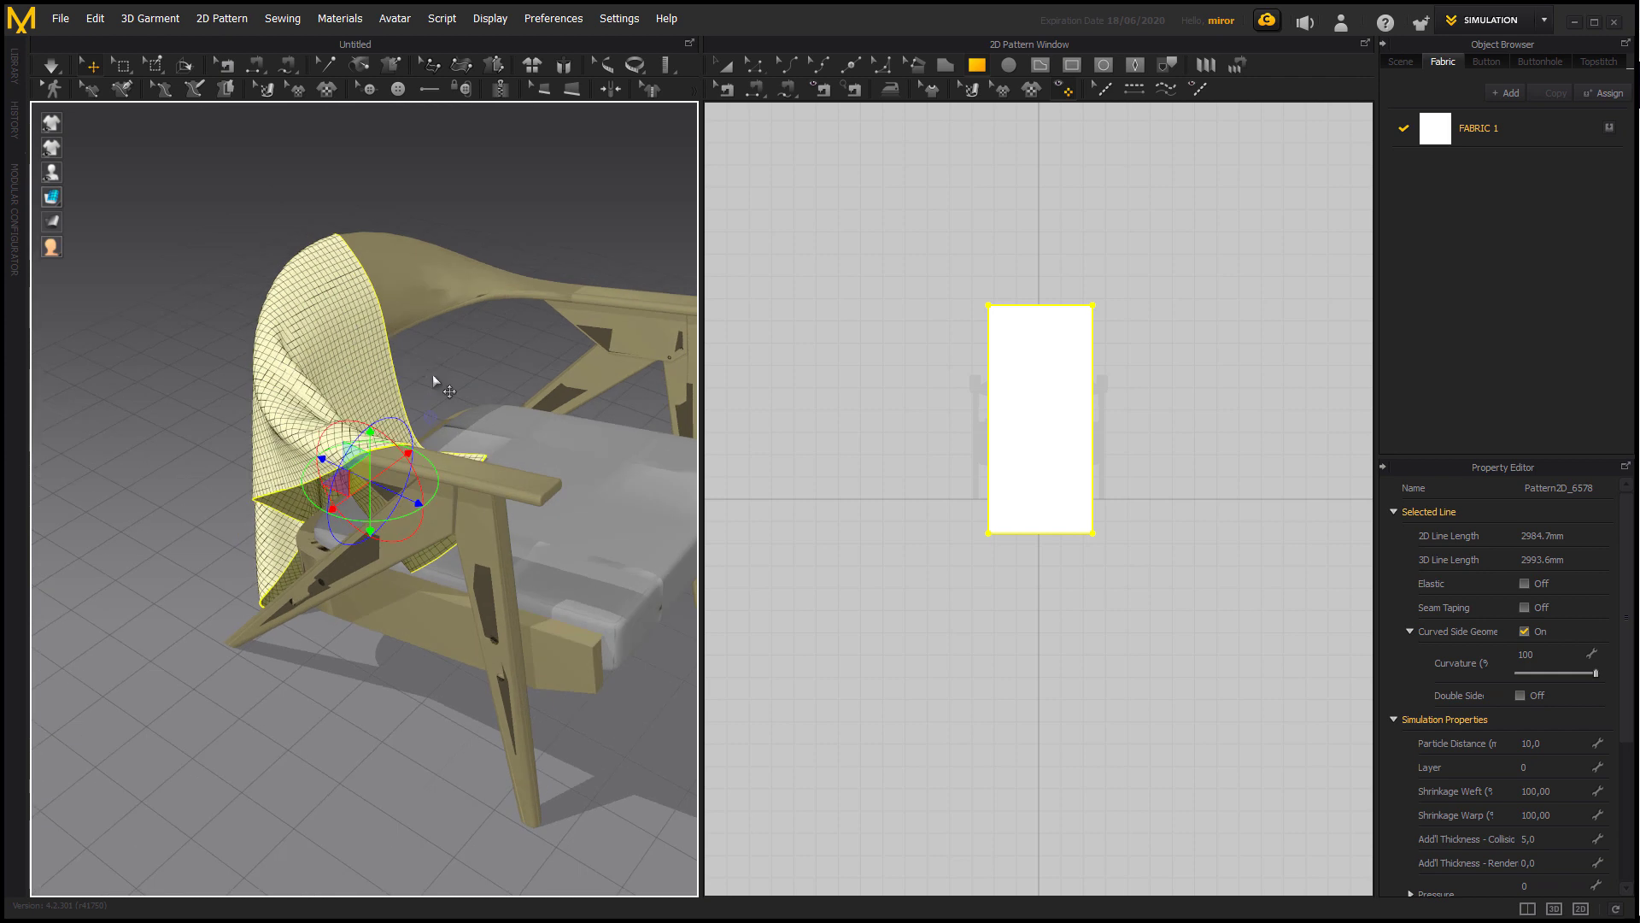
pyautogui.moveTo(432, 374); pyautogui.dragTo(542, 359, button='right')
pyautogui.click(542, 359)
pyautogui.click(421, 353)
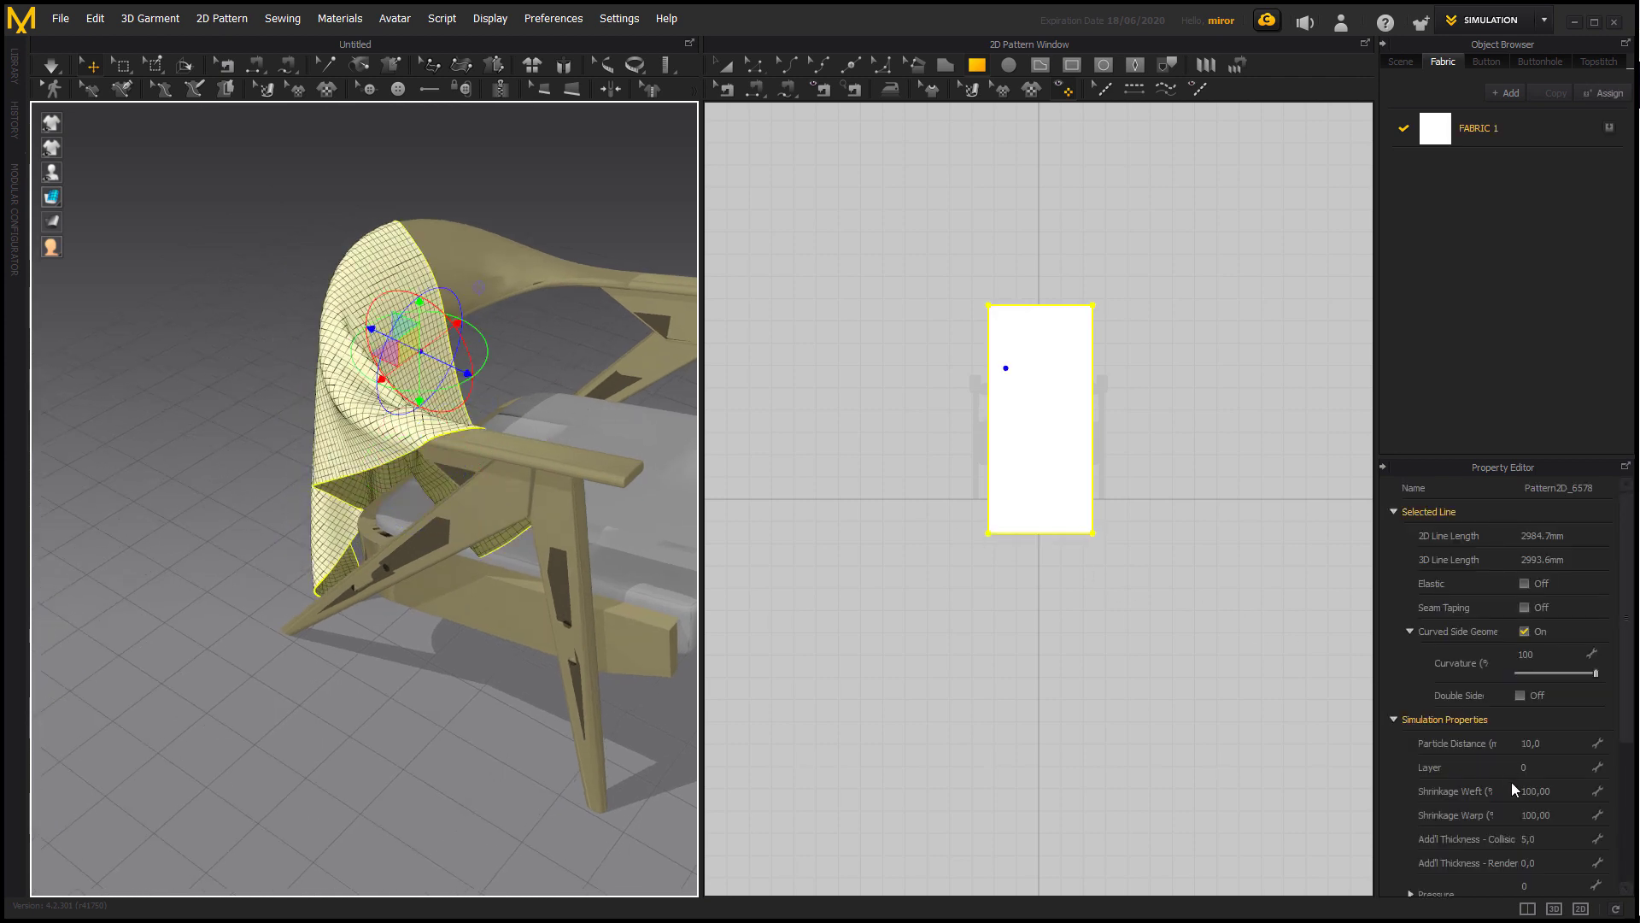
pyautogui.click(1566, 863)
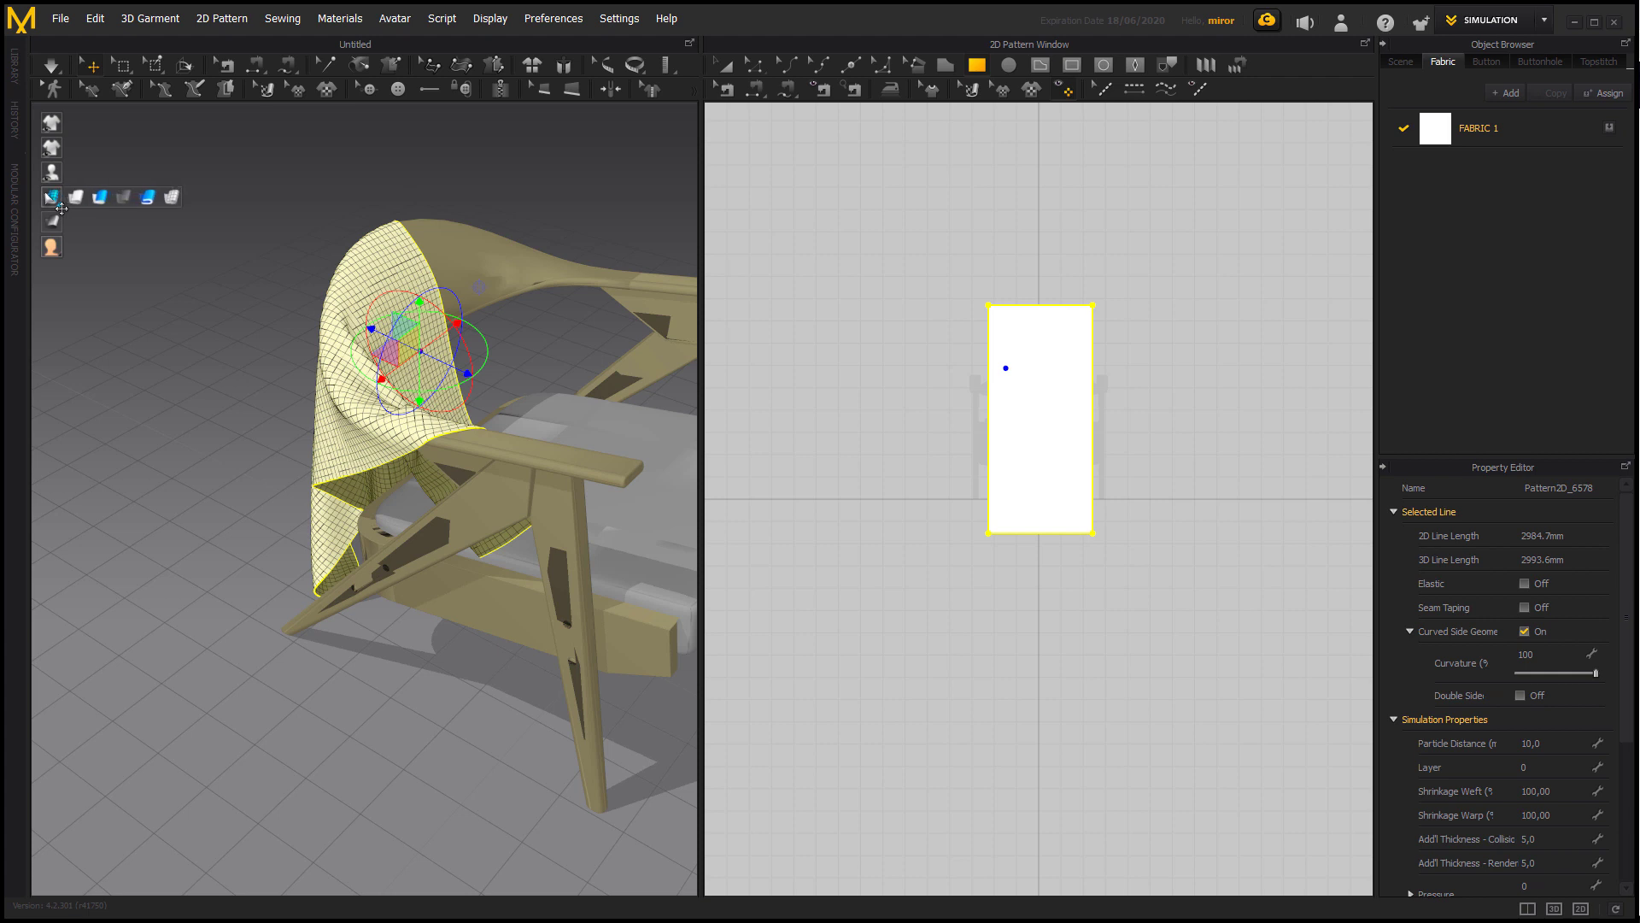
pyautogui.click(150, 198)
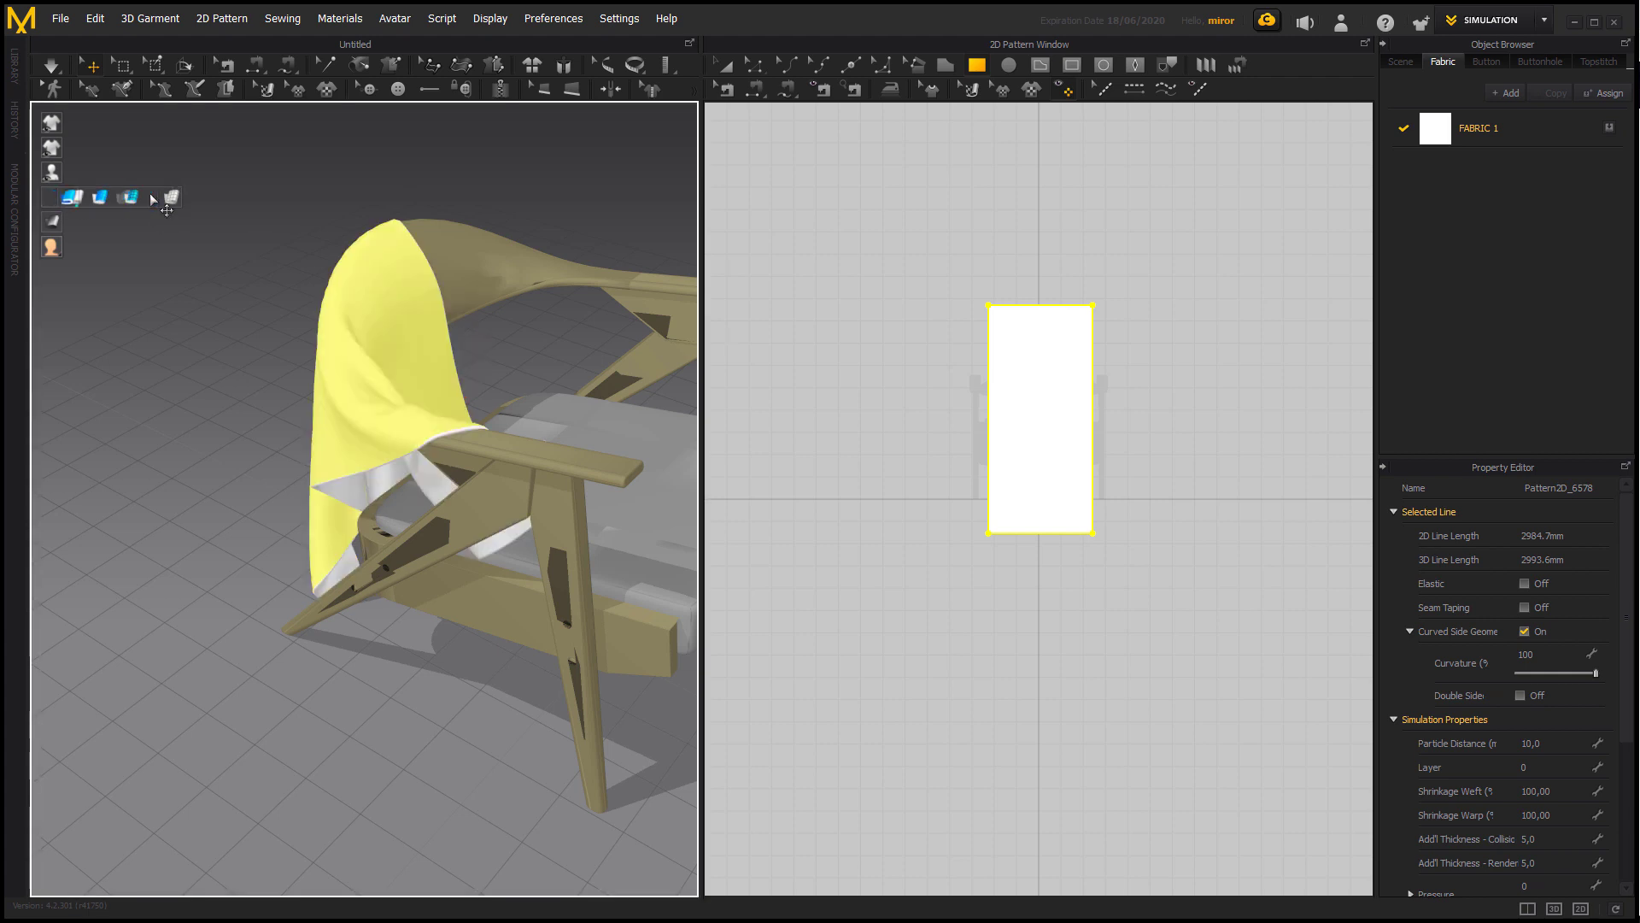
# Freeze the draped fabric and hide its 3D pattern.
pyautogui.click(235, 231)
pyautogui.moveTo(236, 231); pyautogui.dragTo(253, 419, button='right')
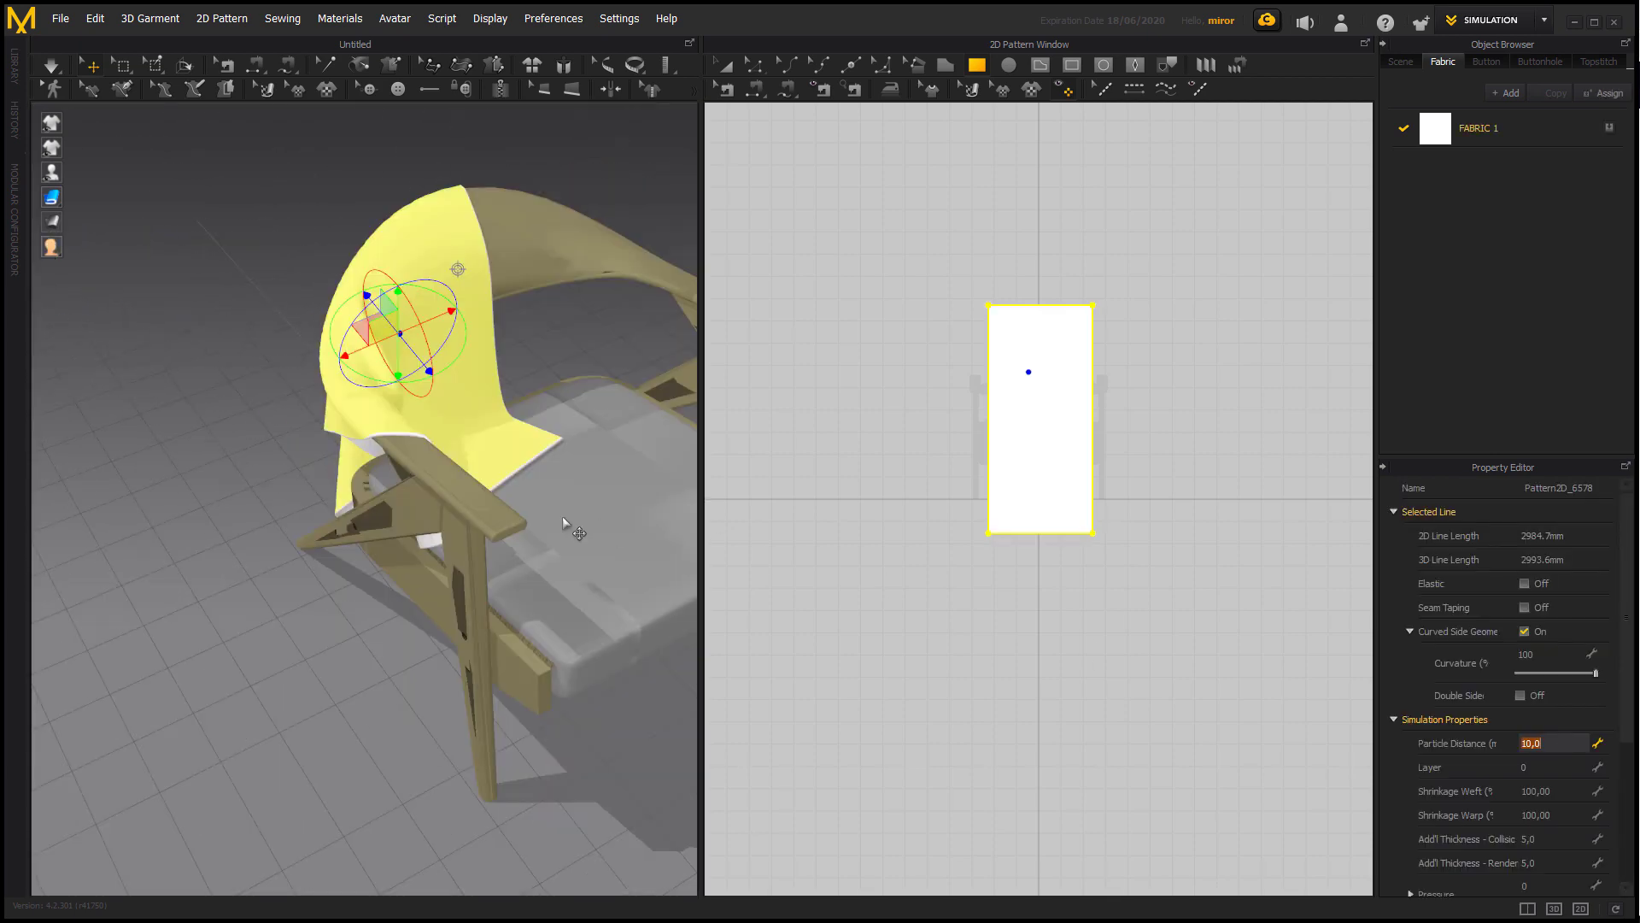
pyautogui.click(546, 361)
pyautogui.click(467, 332)
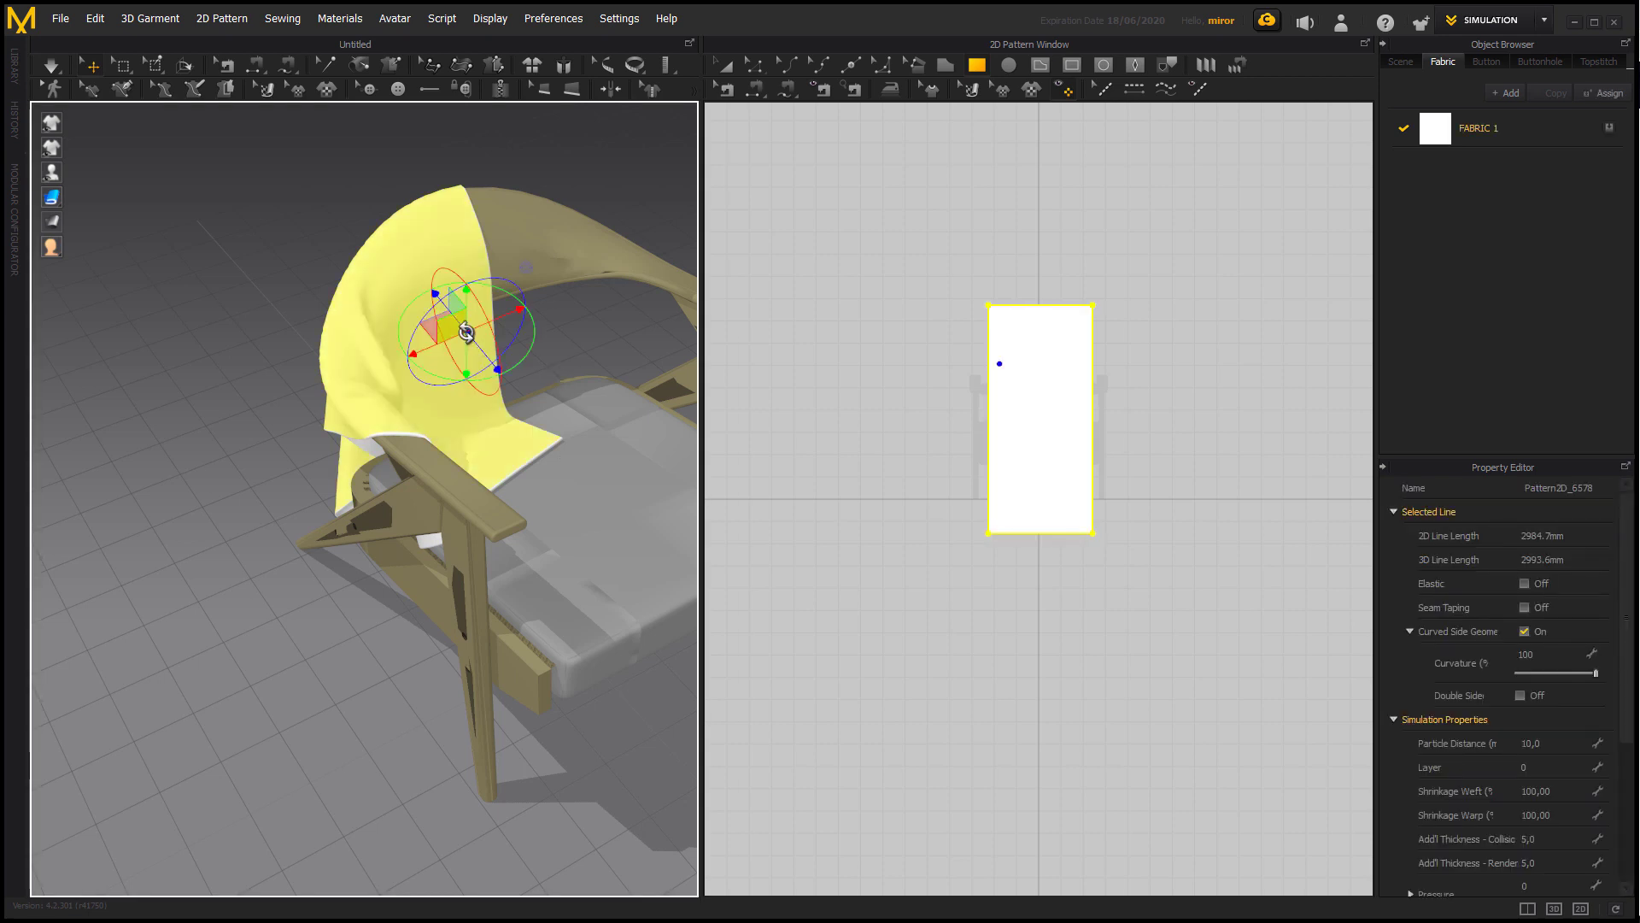
pyautogui.rightClick(467, 332)
pyautogui.click(571, 501)
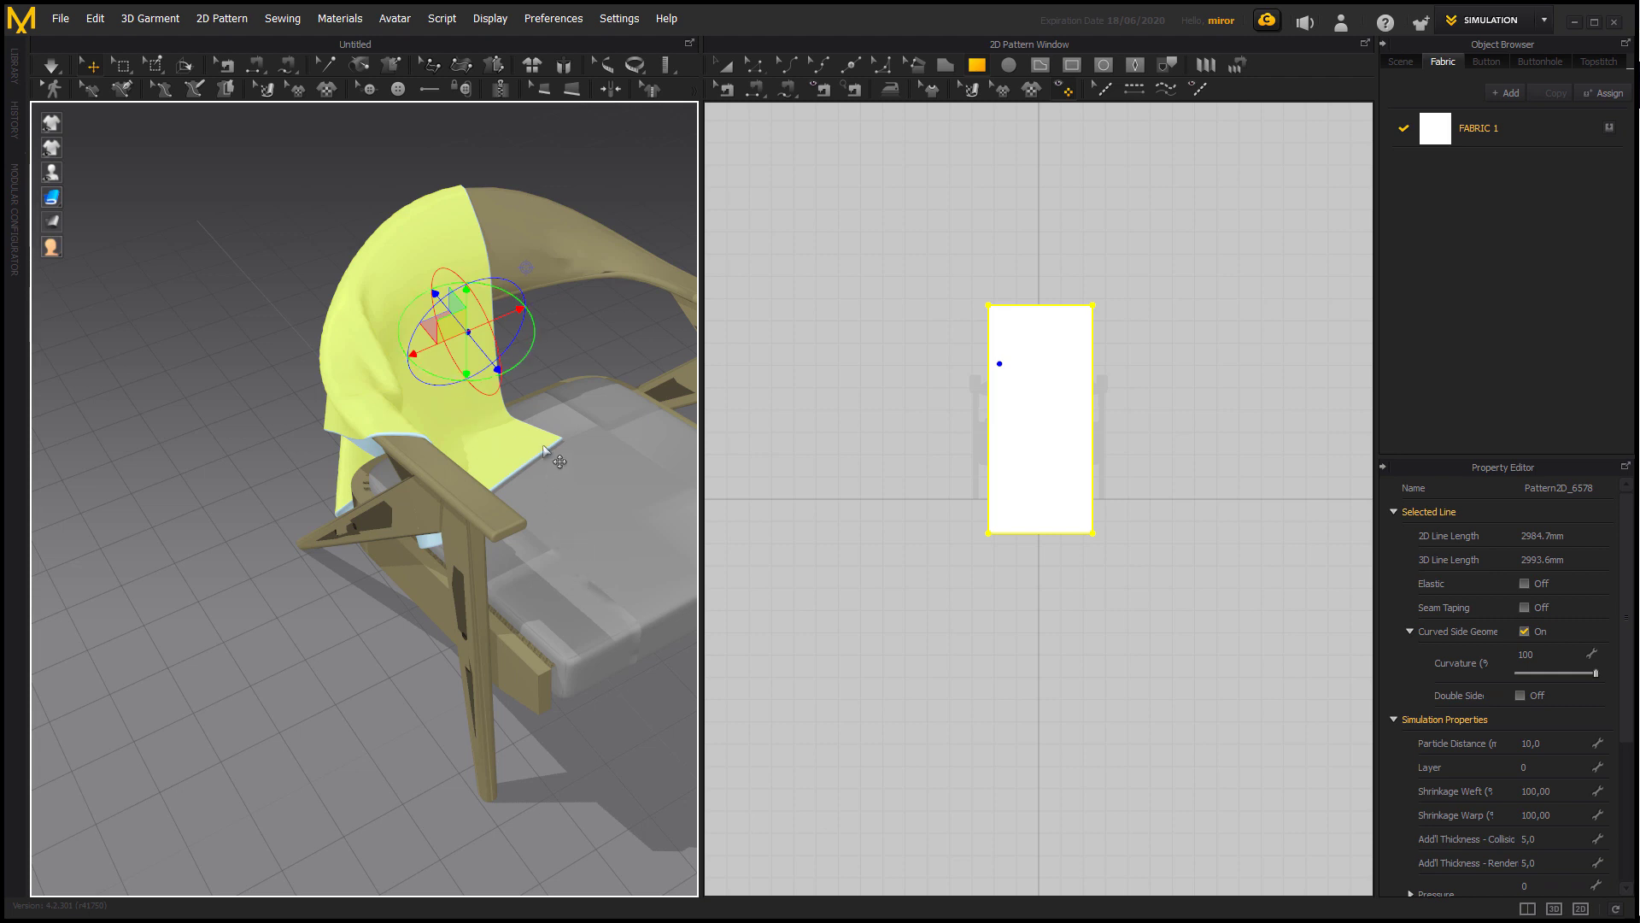
pyautogui.rightClick(391, 376)
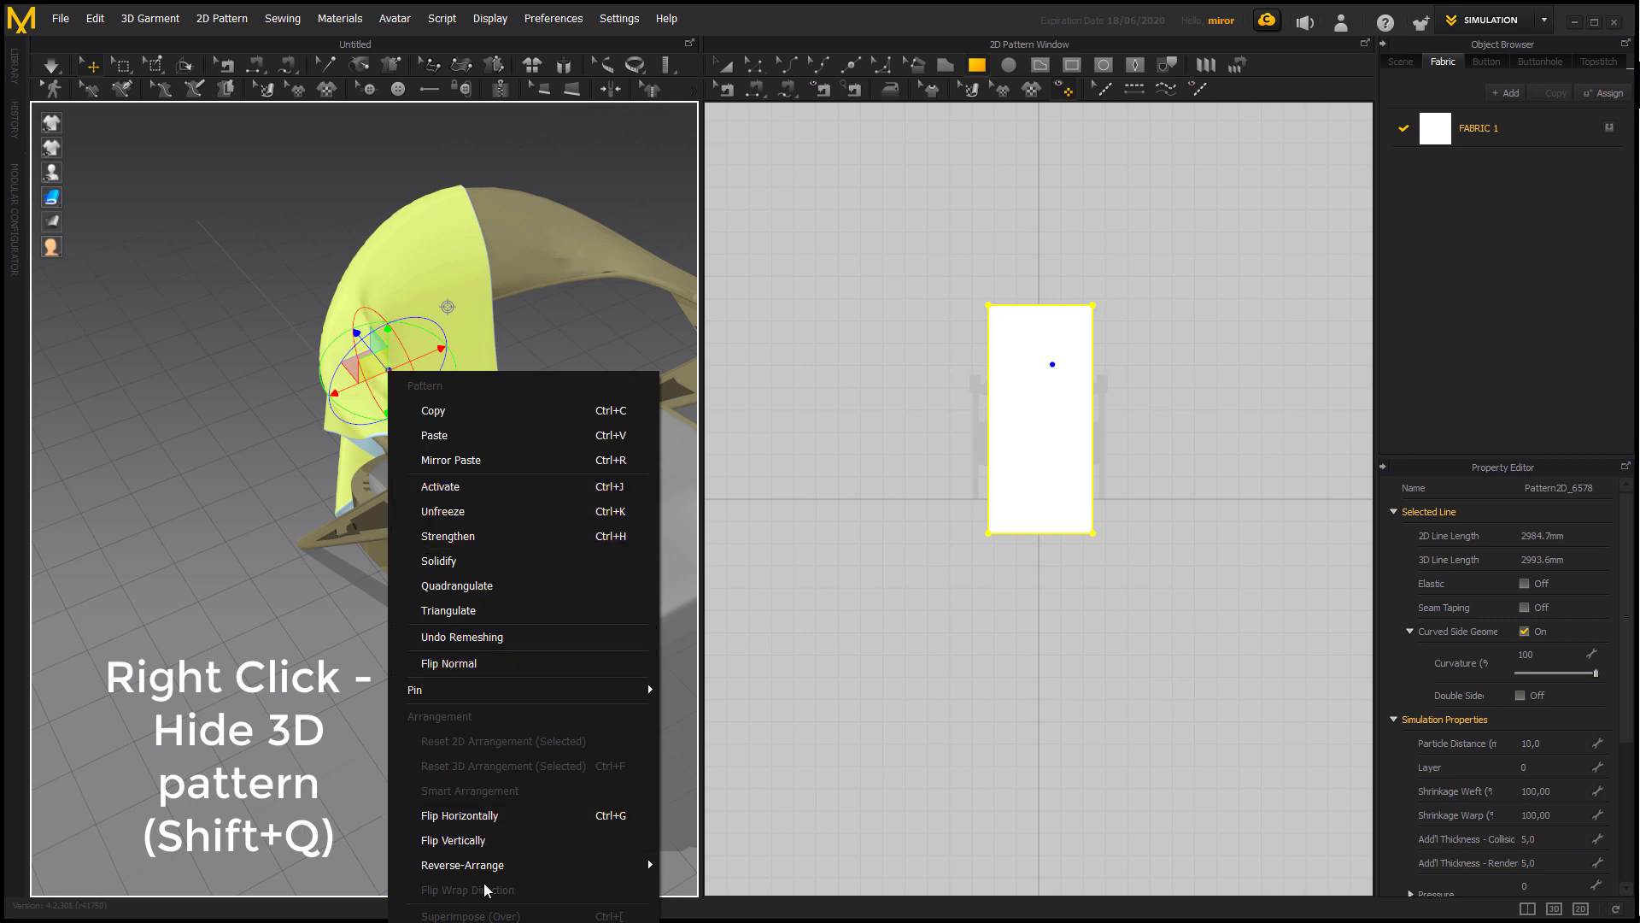
pyautogui.click(521, 921)
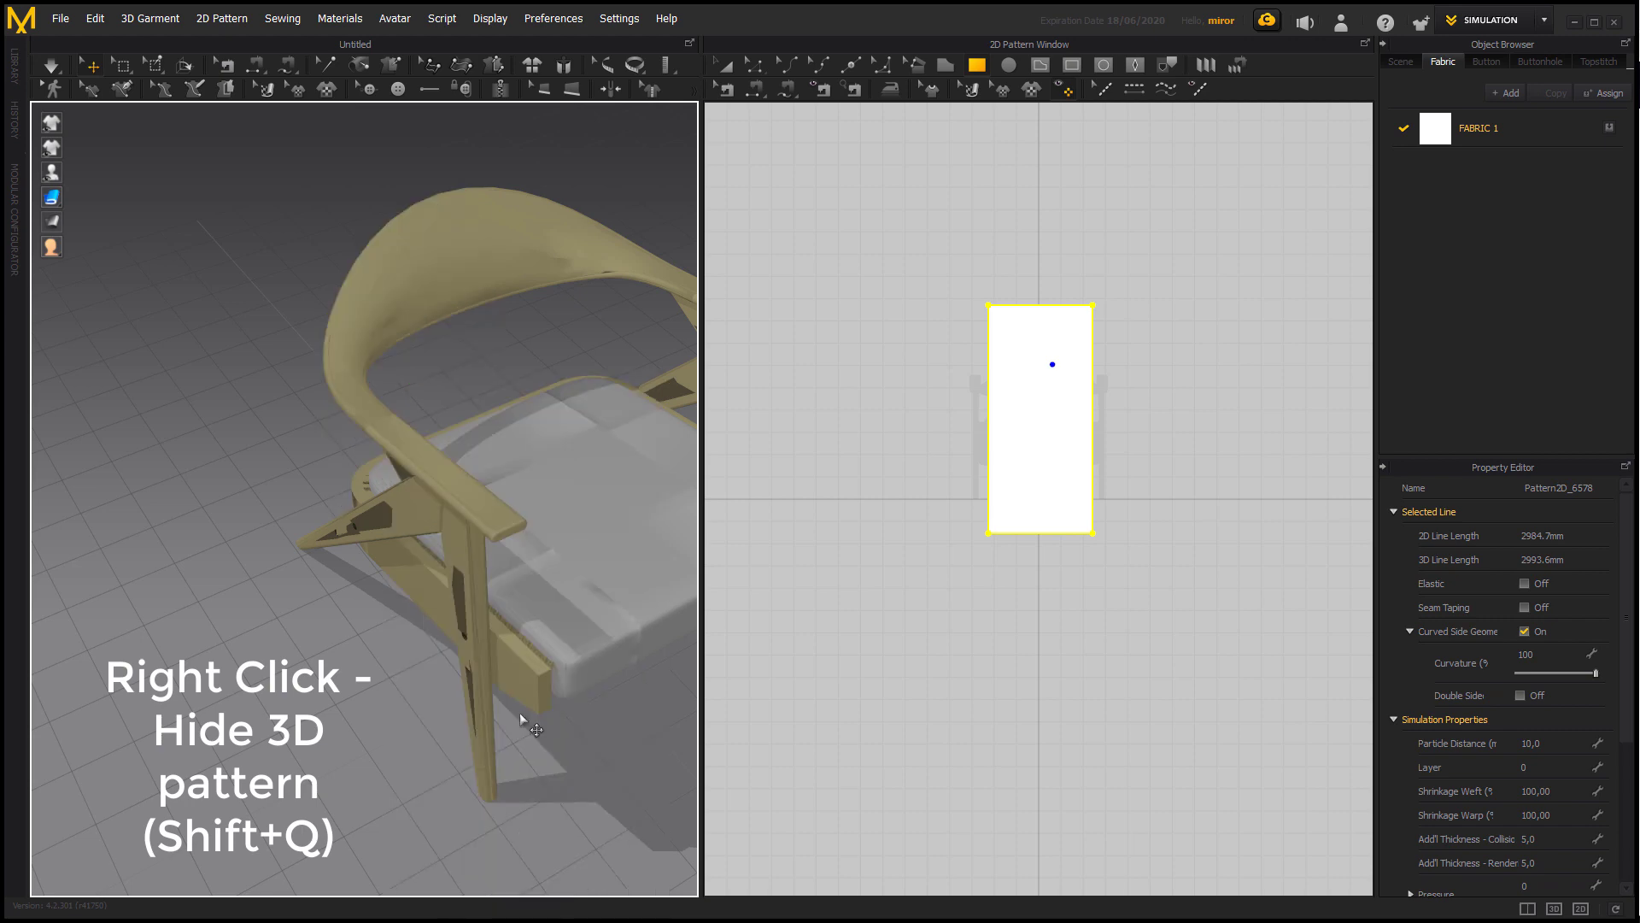
# Deactivate the chair frame avatar and hide it, leaving only the seat cushion in the 3D view.
pyautogui.click(464, 505)
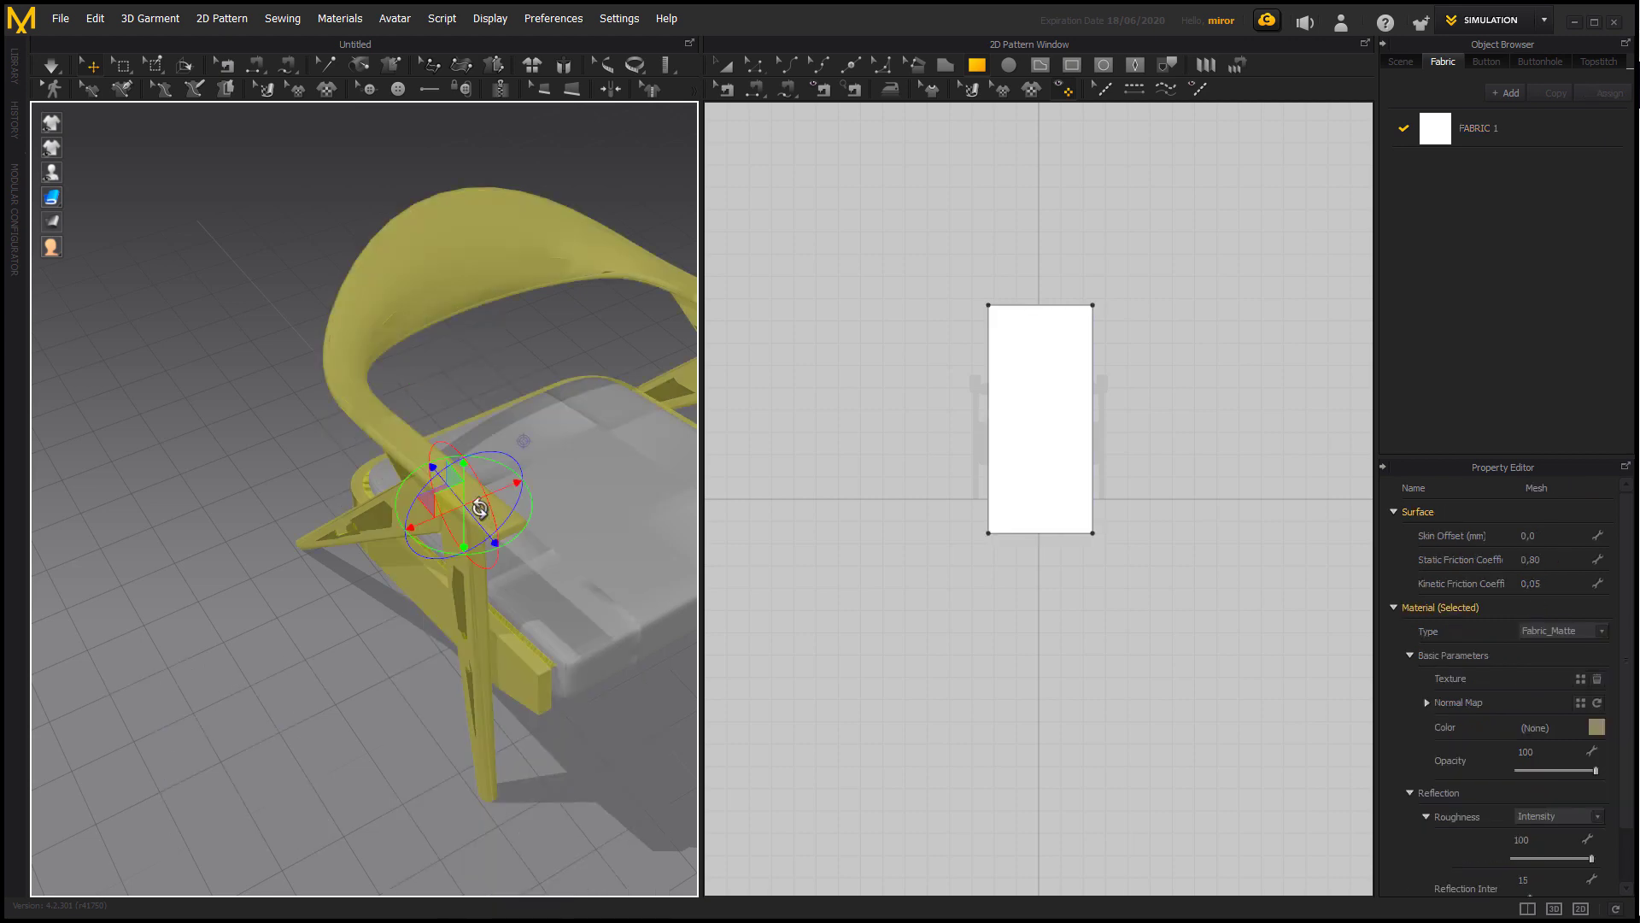
pyautogui.rightClick(479, 509)
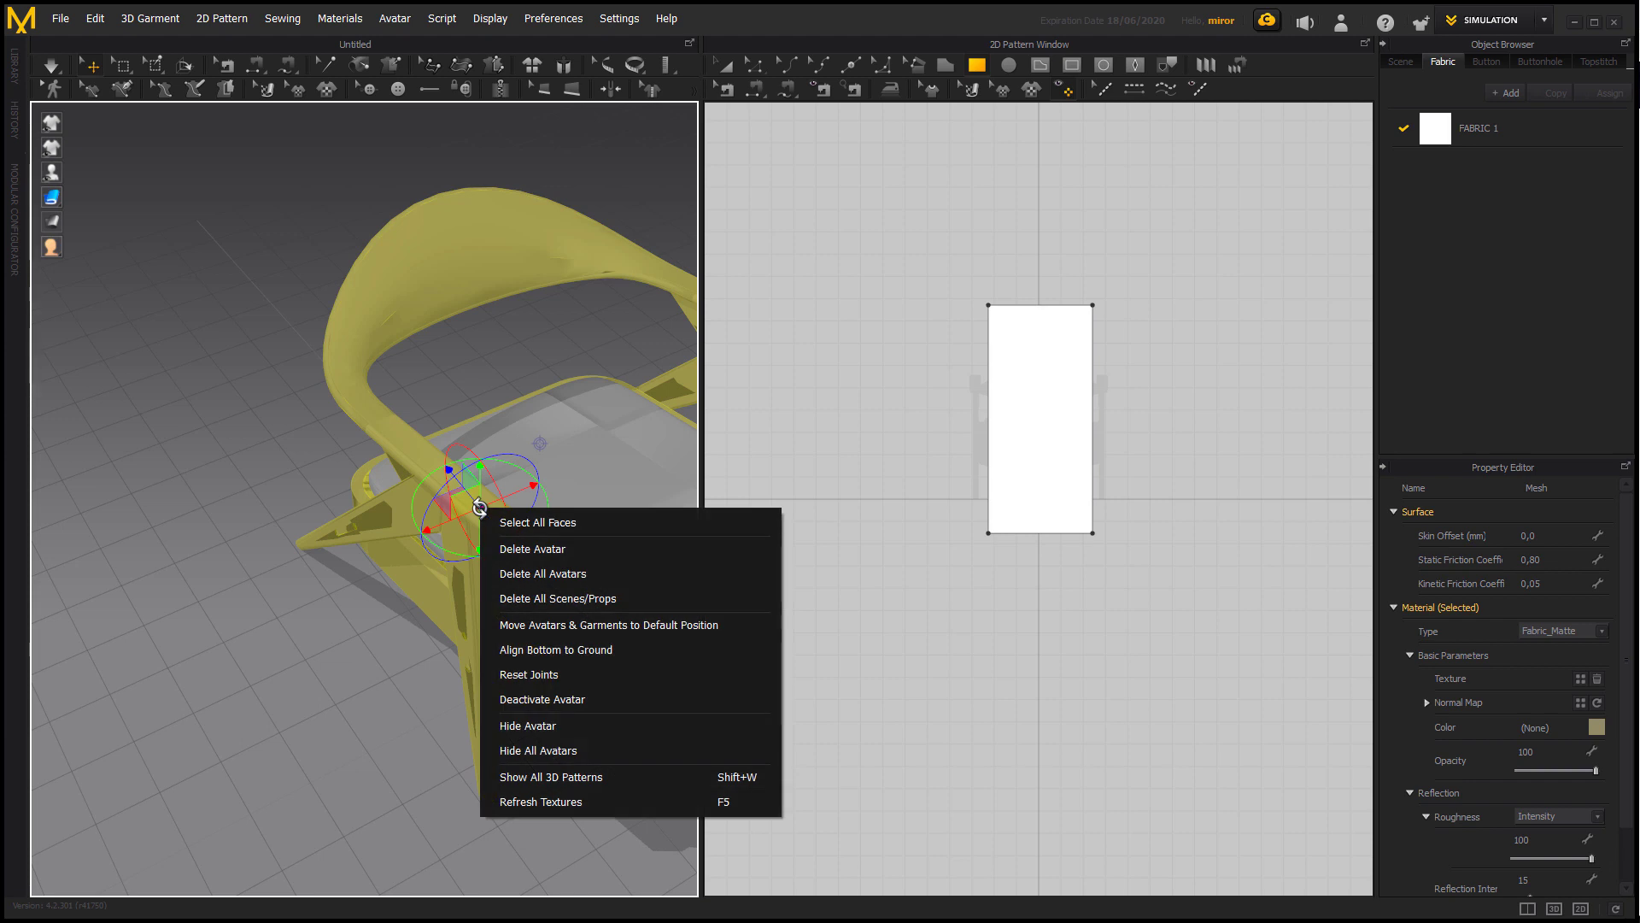
pyautogui.click(567, 701)
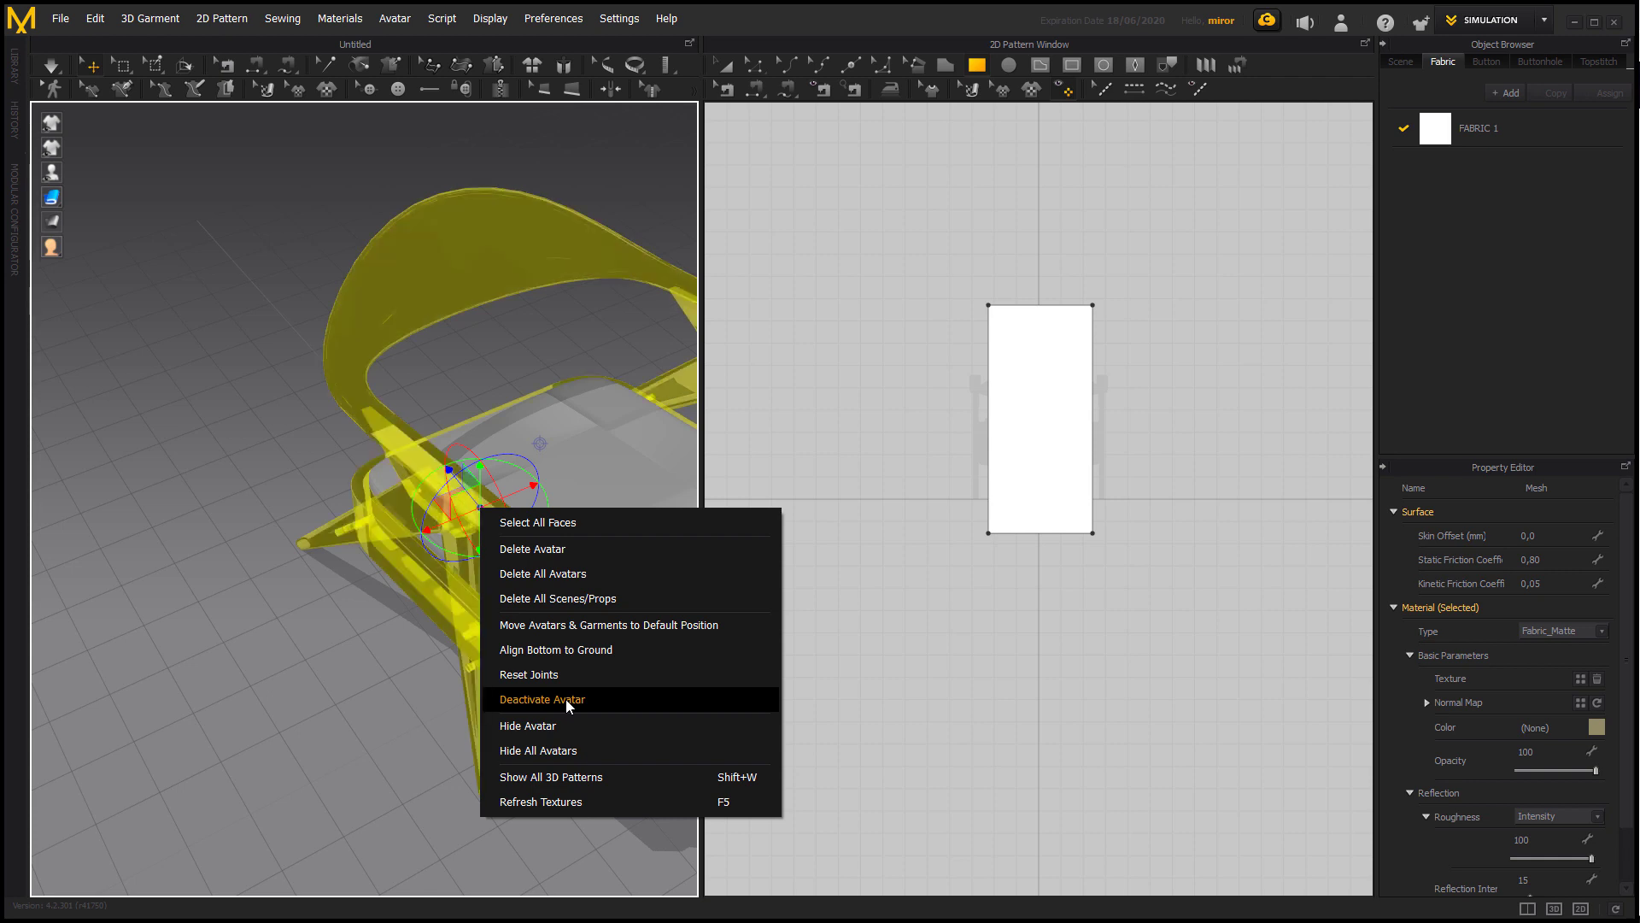
pyautogui.rightClick(410, 469)
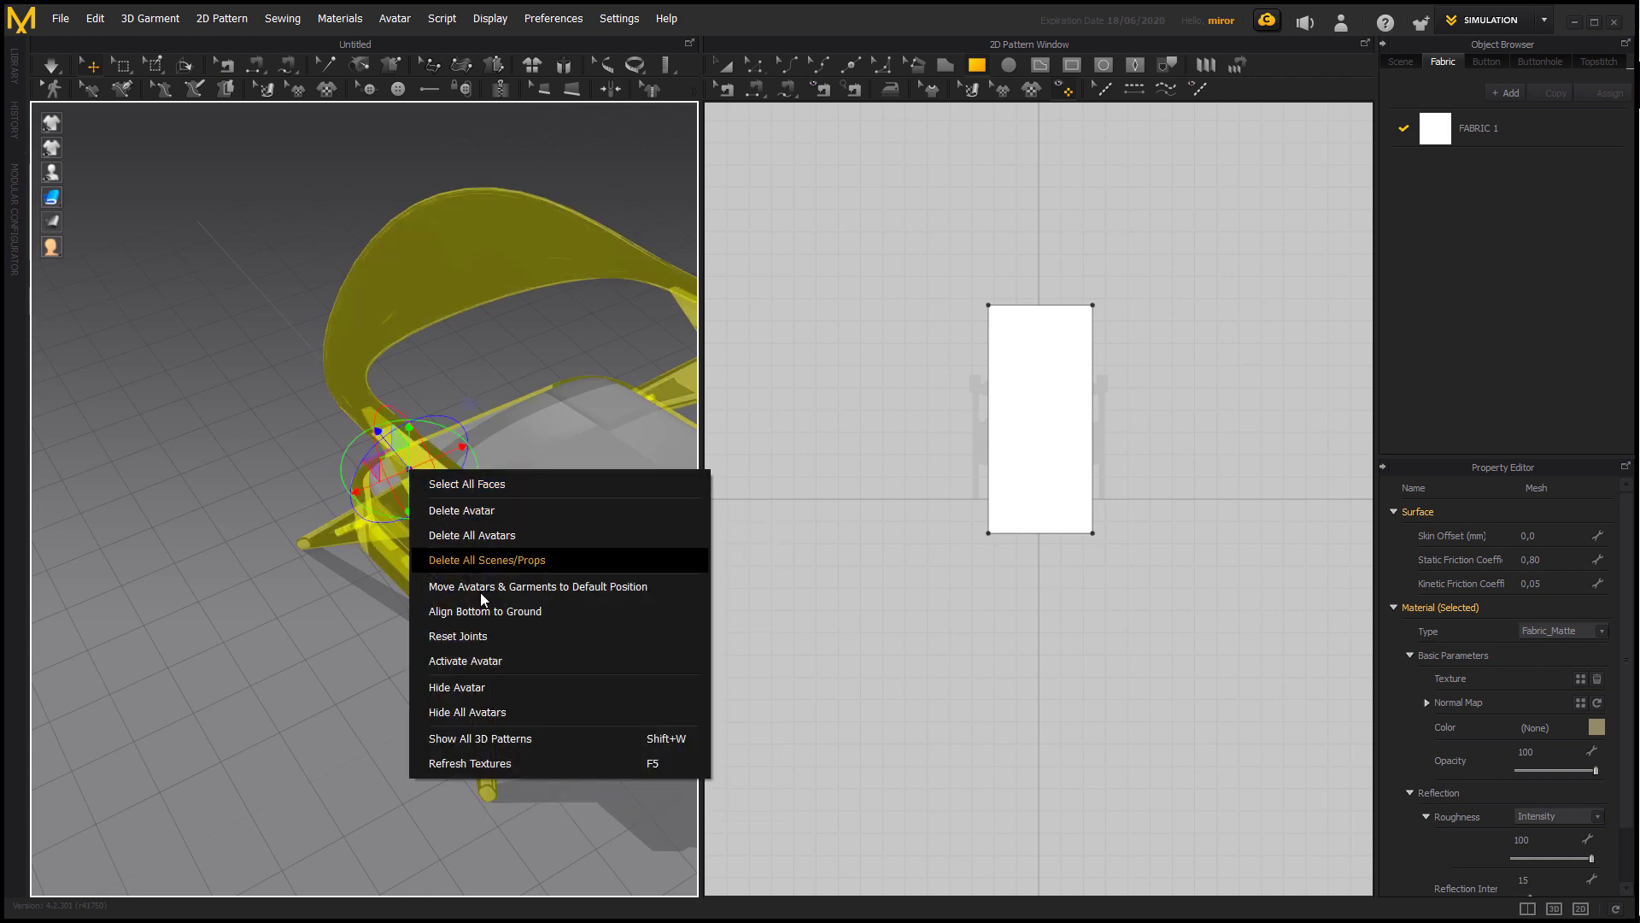
pyautogui.click(504, 682)
pyautogui.moveTo(544, 654)
pyautogui.mouseDown(button='right')
pyautogui.moveTo(524, 628)
pyautogui.moveTo(379, 613)
pyautogui.moveTo(446, 593)
pyautogui.moveTo(542, 659)
pyautogui.moveTo(550, 641)
pyautogui.mouseUp(button='right')
pyautogui.click(460, 617)
# Undo the stray rectangle and move the old fabric pattern well away from the cushion silhouette in 2D.
pyautogui.scroll(2, 1058, 530)
pyautogui.scroll(-3, 1058, 531)
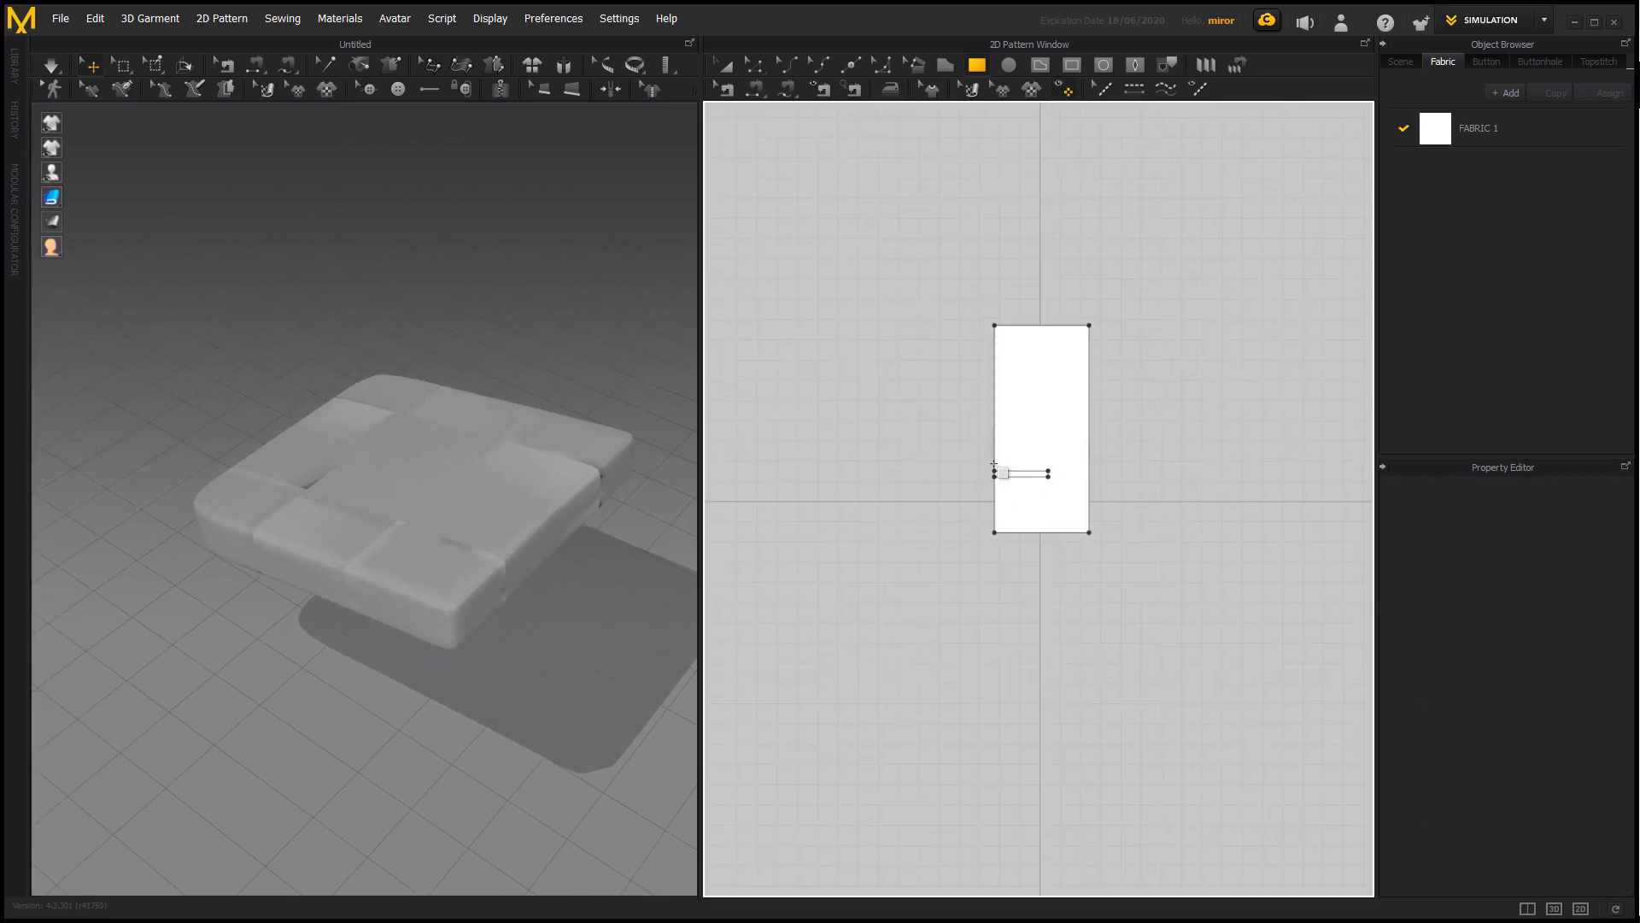
pyautogui.hotkey('ctrl', 'z')
pyautogui.hotkey('ctrl', 'z')
pyautogui.click(733, 74)
pyautogui.moveTo(1082, 432); pyautogui.dragTo(835, 442)
pyautogui.scroll(3, 952, 534)
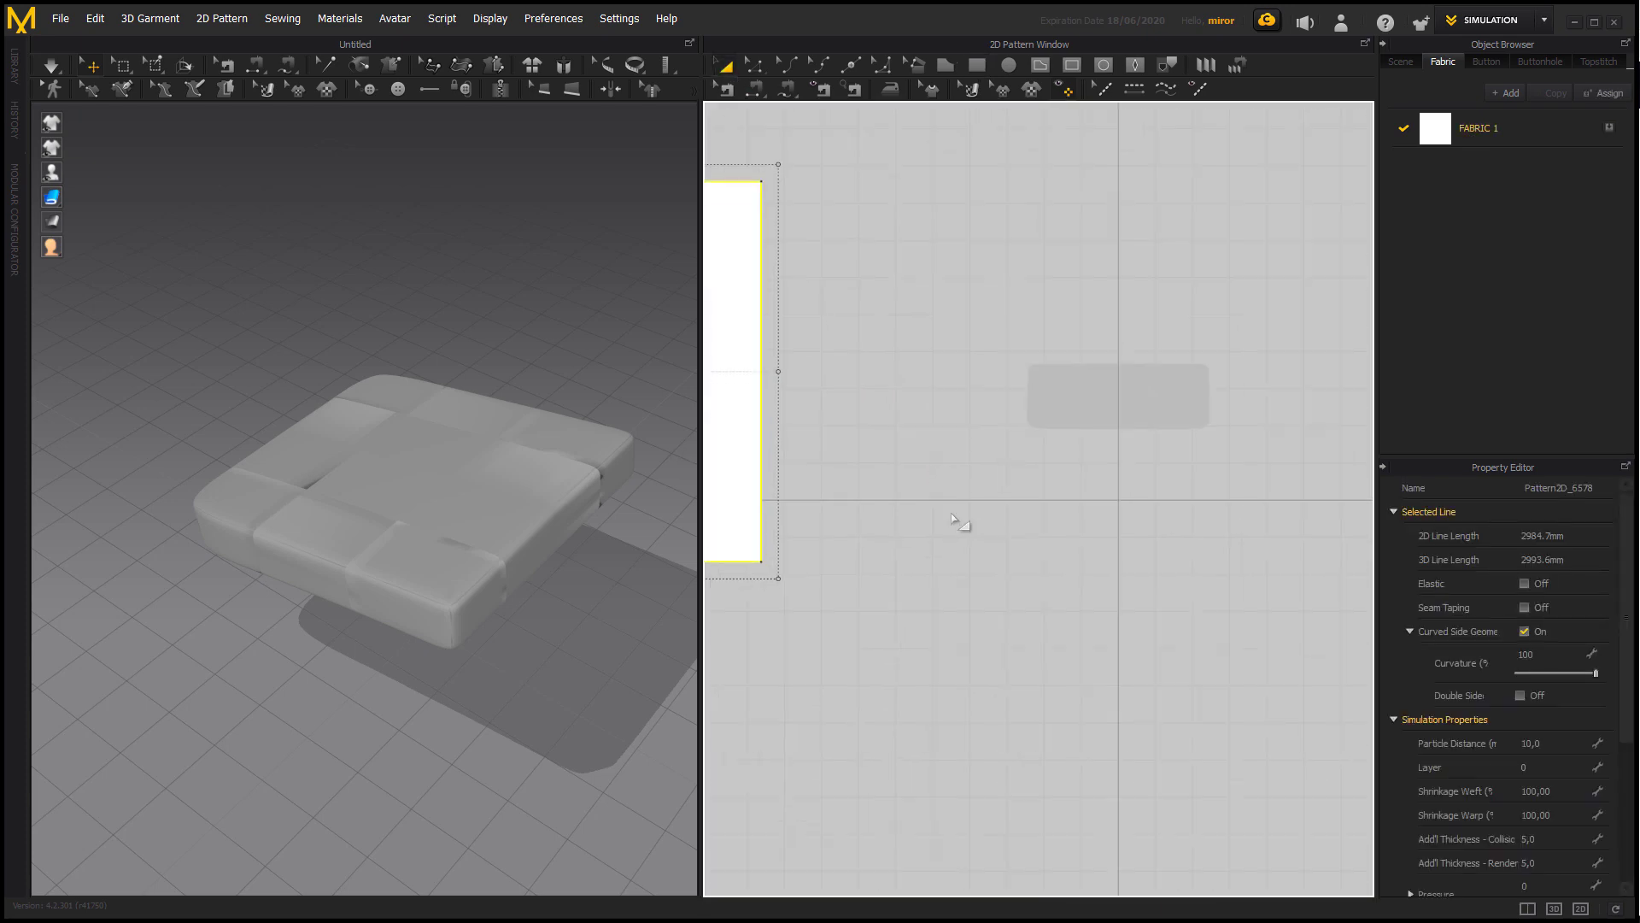
# Draw a square pattern over the cushion silhouette with an outline length of about 1915 mm.
pyautogui.scroll(-4, 951, 534)
pyautogui.click(951, 534)
pyautogui.click(977, 64)
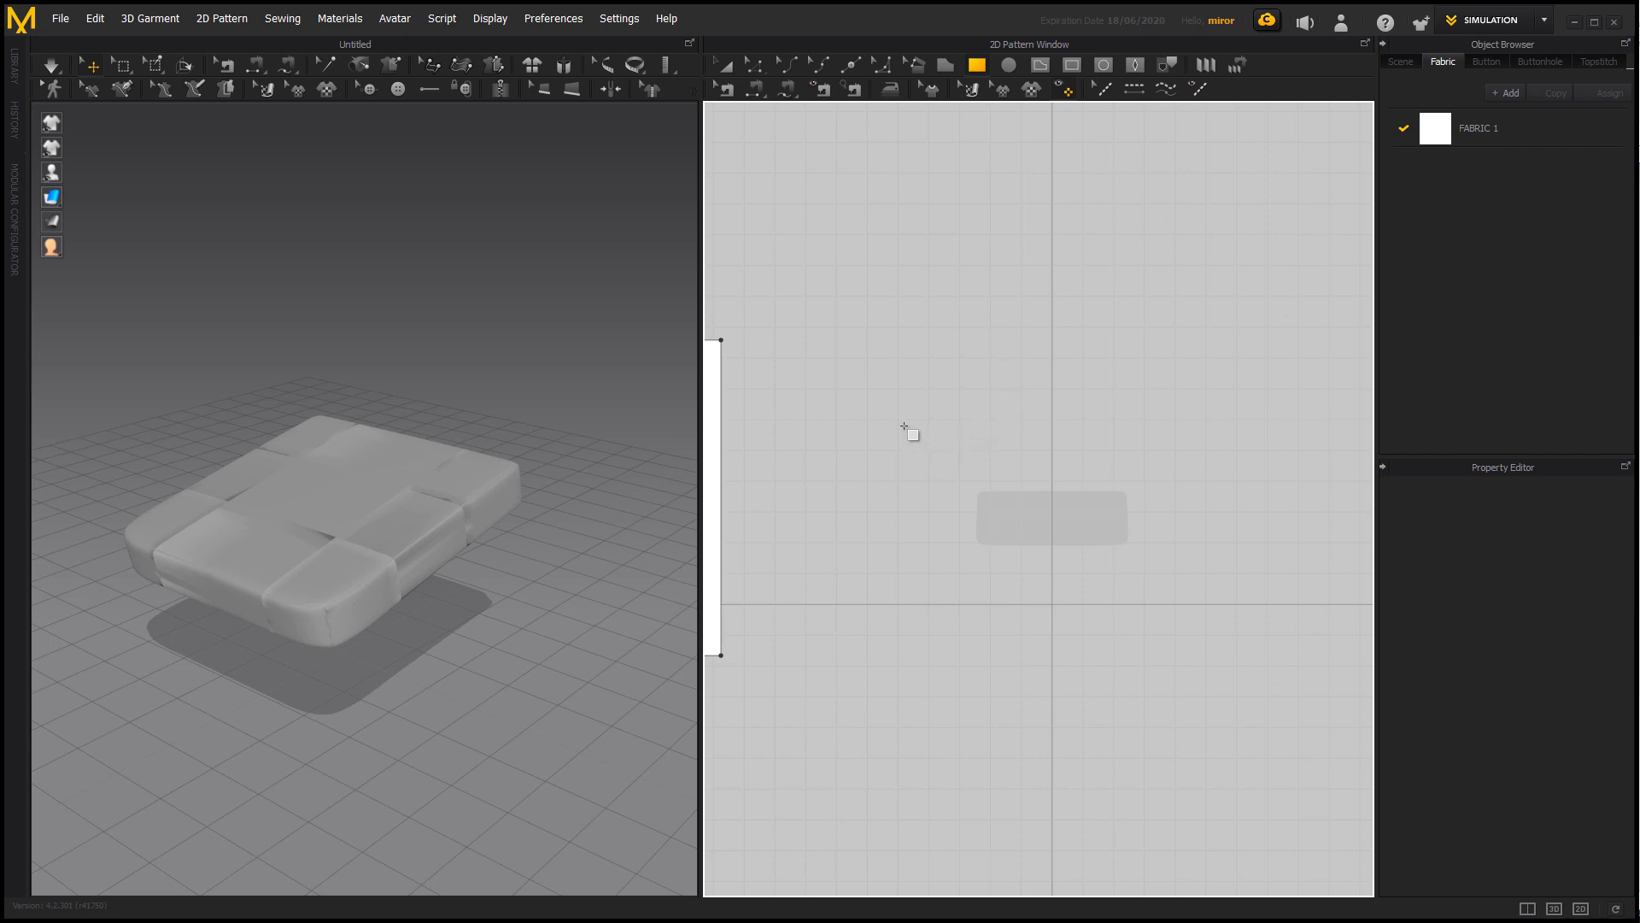
pyautogui.moveTo(990, 454); pyautogui.dragTo(1137, 599)
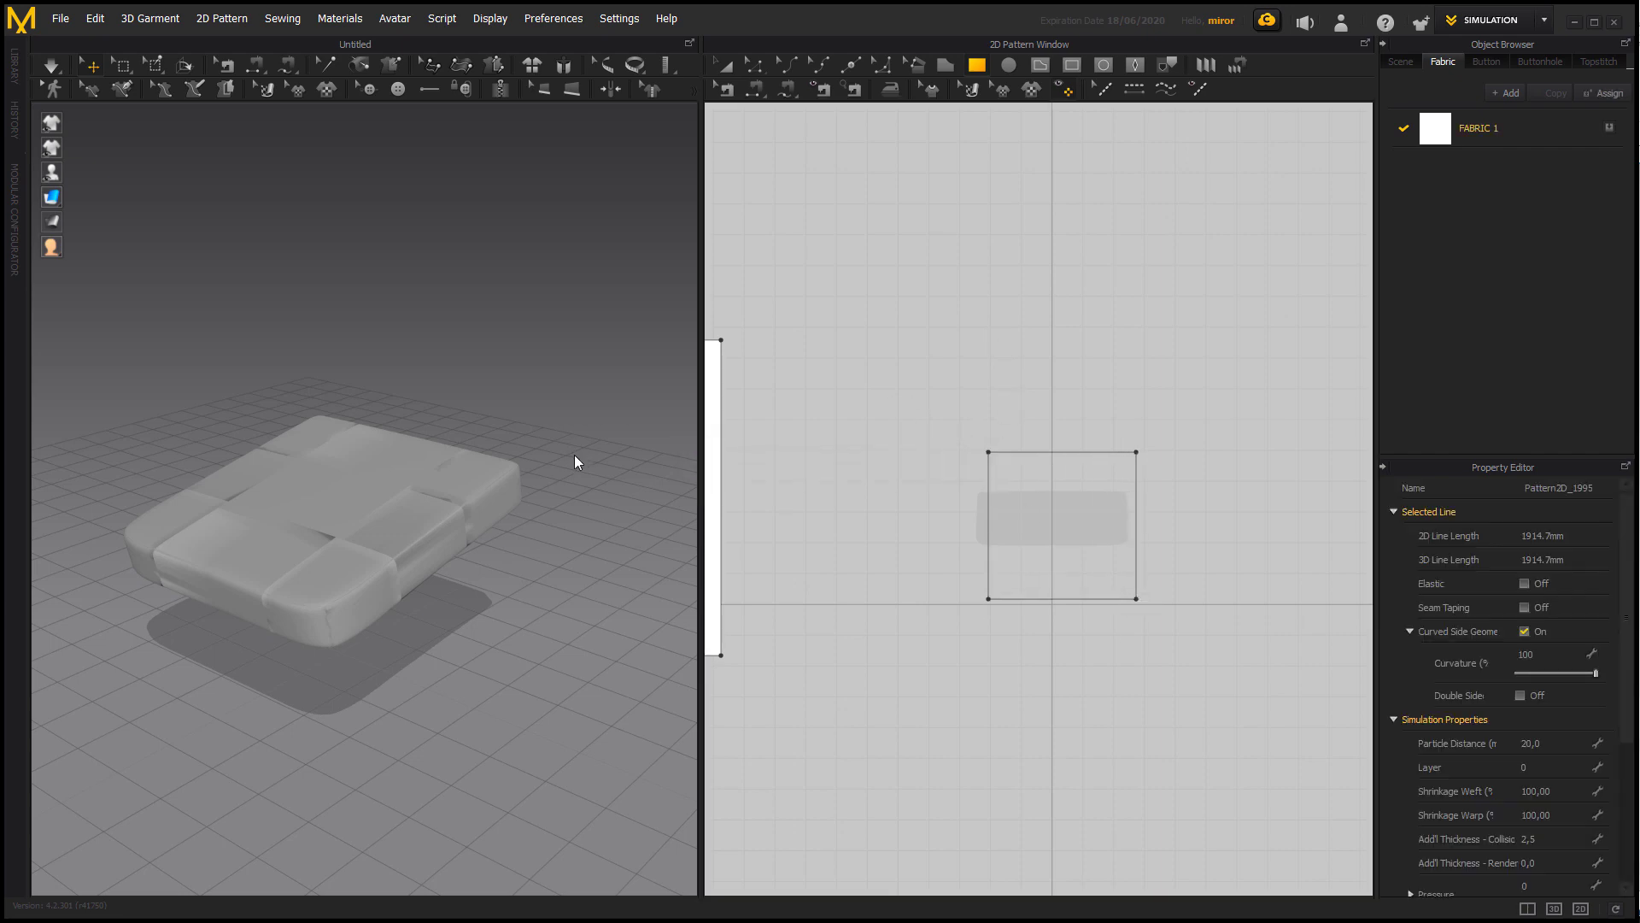
# Rotate the new square pattern flat in 3D and position it directly above the seat cushion.
pyautogui.click(216, 476)
pyautogui.moveTo(214, 423); pyautogui.dragTo(256, 401)
pyautogui.moveTo(598, 521); pyautogui.dragTo(524, 505, button='right')
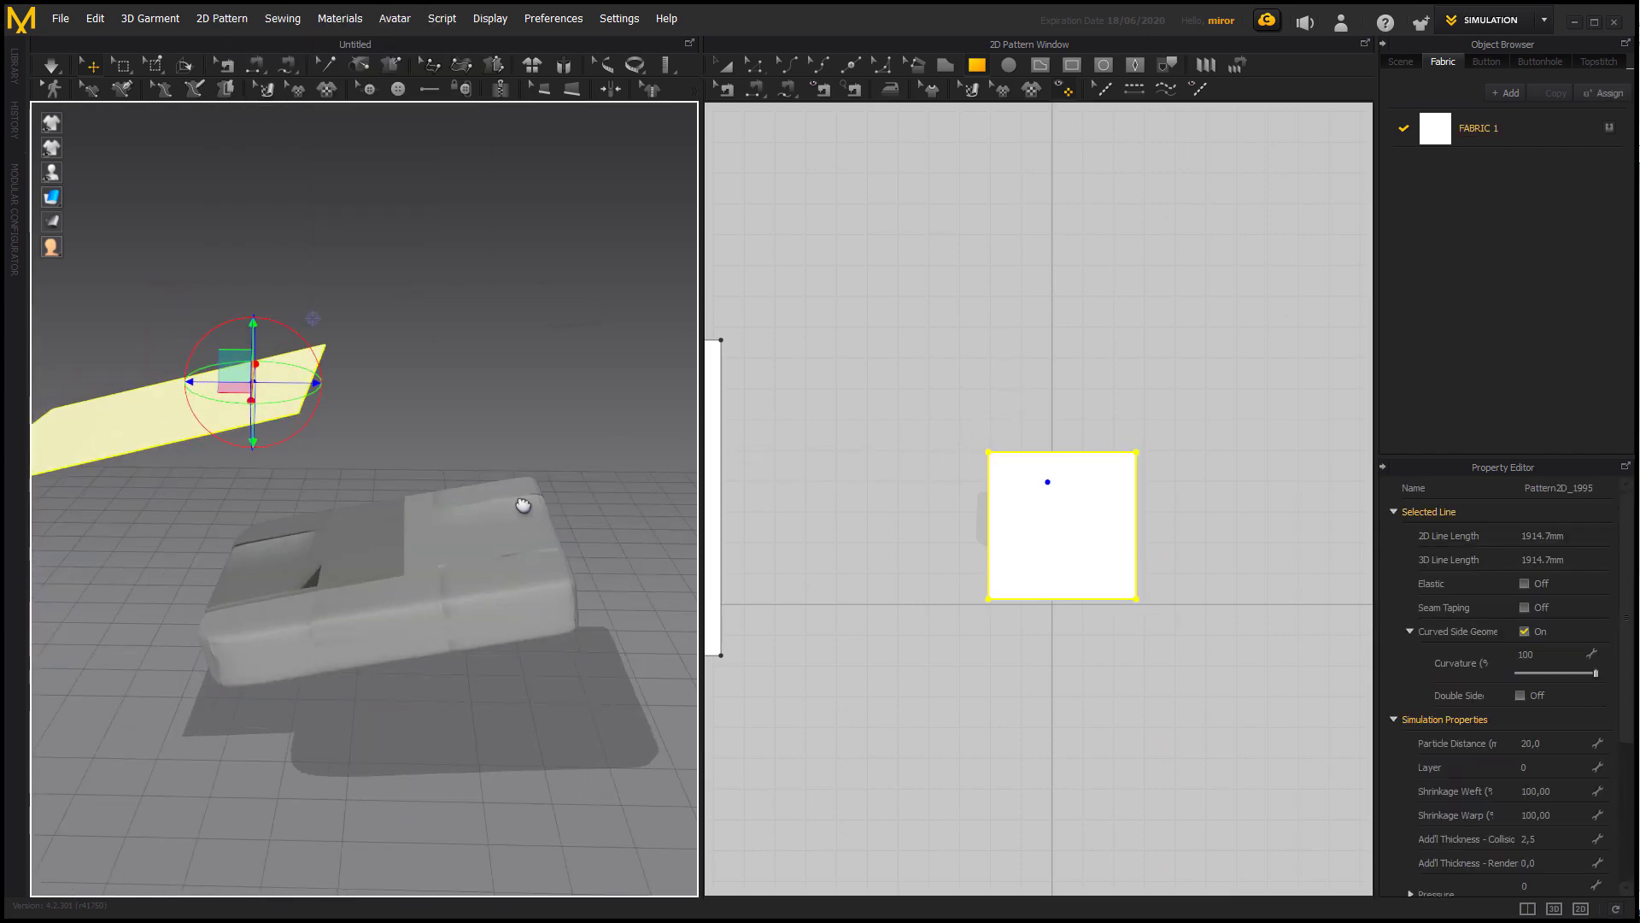
pyautogui.moveTo(524, 505); pyautogui.dragTo(626, 534, button='middle')
pyautogui.moveTo(420, 407); pyautogui.dragTo(584, 377)
pyautogui.moveTo(535, 372); pyautogui.dragTo(534, 487)
pyautogui.moveTo(564, 527); pyautogui.dragTo(608, 530)
pyautogui.moveTo(607, 530); pyautogui.dragTo(653, 590, button='right')
pyautogui.moveTo(565, 506); pyautogui.dragTo(504, 525)
pyautogui.moveTo(566, 515); pyautogui.dragTo(557, 511)
pyautogui.moveTo(590, 517); pyautogui.dragTo(530, 436, button='right')
pyautogui.moveTo(571, 459); pyautogui.dragTo(594, 498)
pyautogui.moveTo(478, 414); pyautogui.dragTo(530, 500, button='right')
# Stretch the square pattern along the cushion's depth to an outline length of about 2037 mm.
pyautogui.press('a')
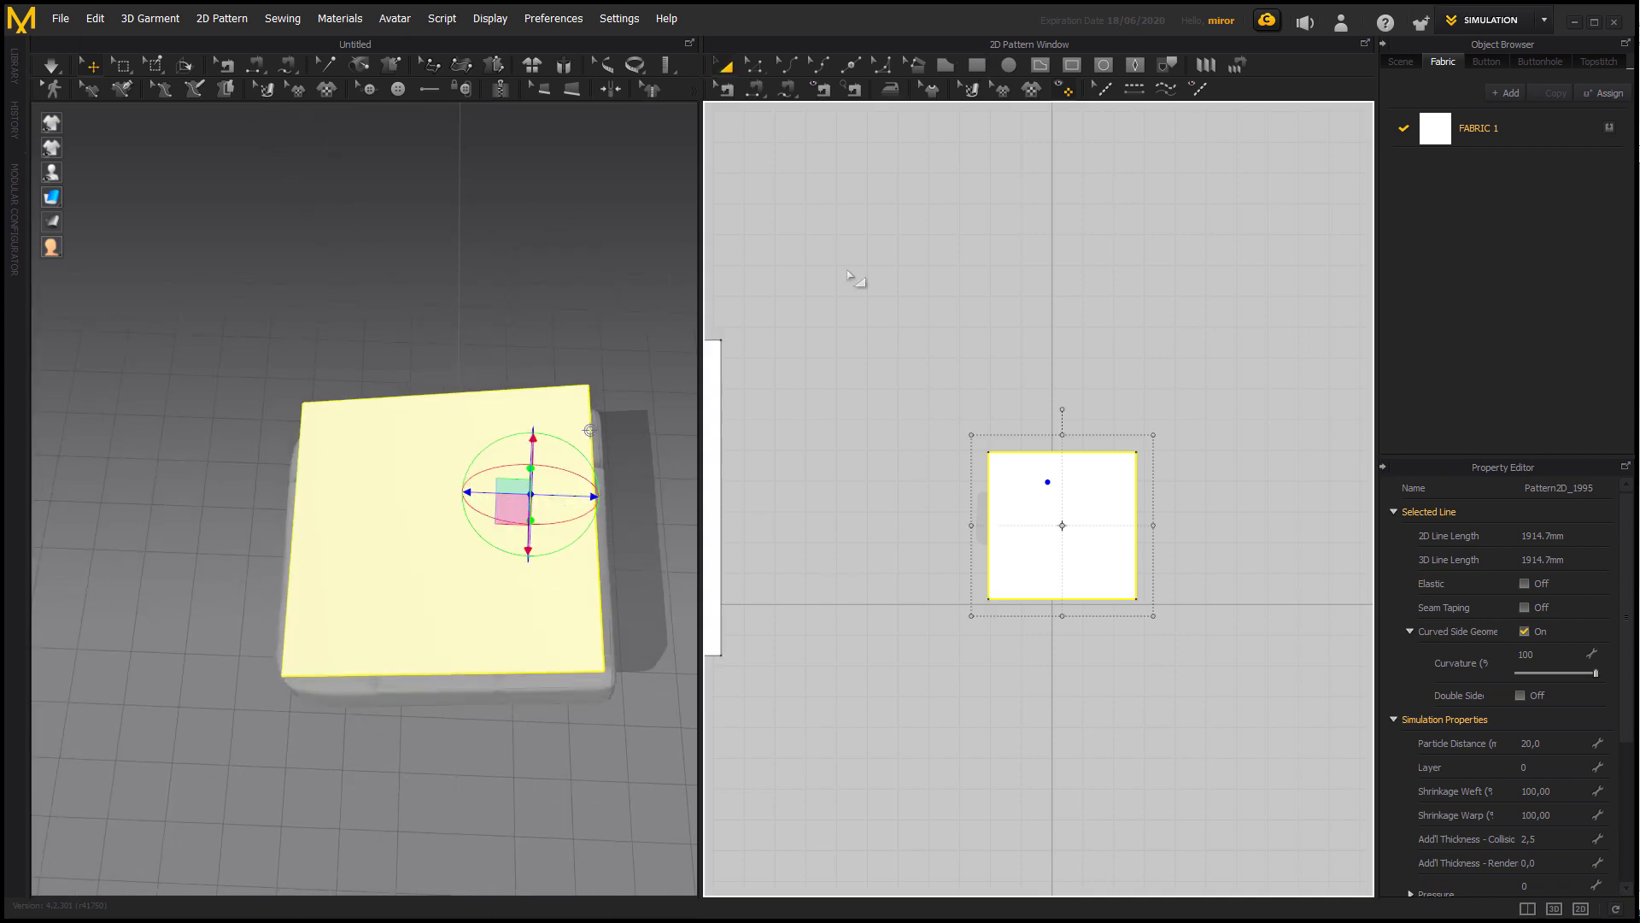
pyautogui.moveTo(965, 527); pyautogui.dragTo(965, 527)
pyautogui.hotkey('ctrl', 'z')
pyautogui.moveTo(1062, 615); pyautogui.dragTo(1066, 634)
pyautogui.moveTo(571, 576); pyautogui.dragTo(598, 530, button='right')
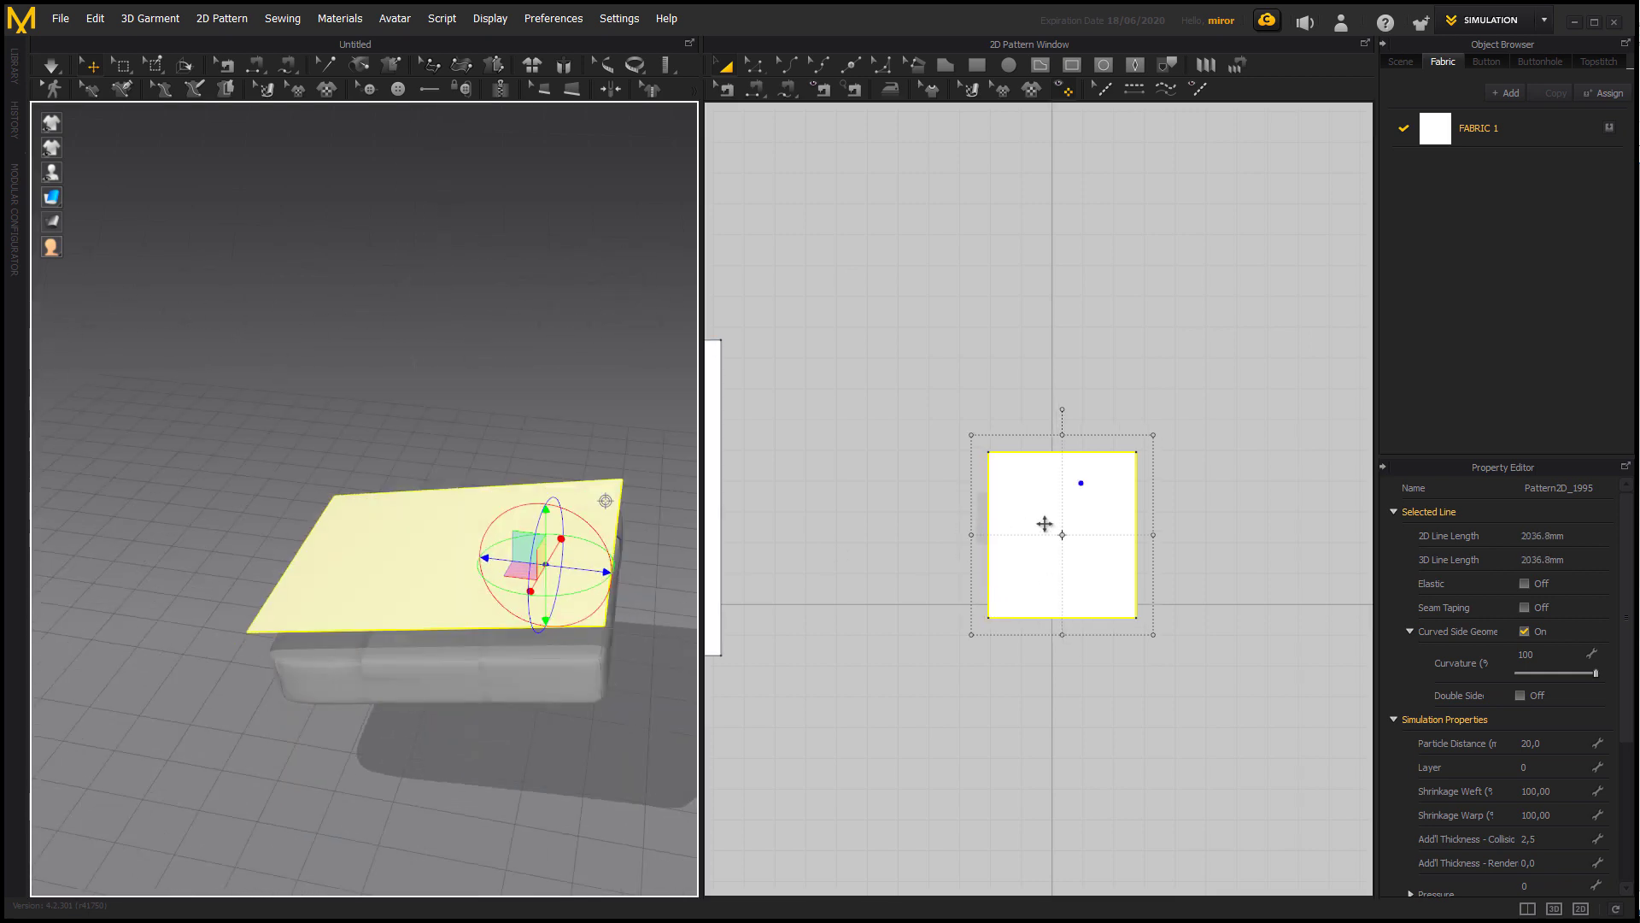
# Clone the cushion pattern as a linked Symmetric Pattern and place it beside the original in 2D.
pyautogui.rightClick(1041, 524)
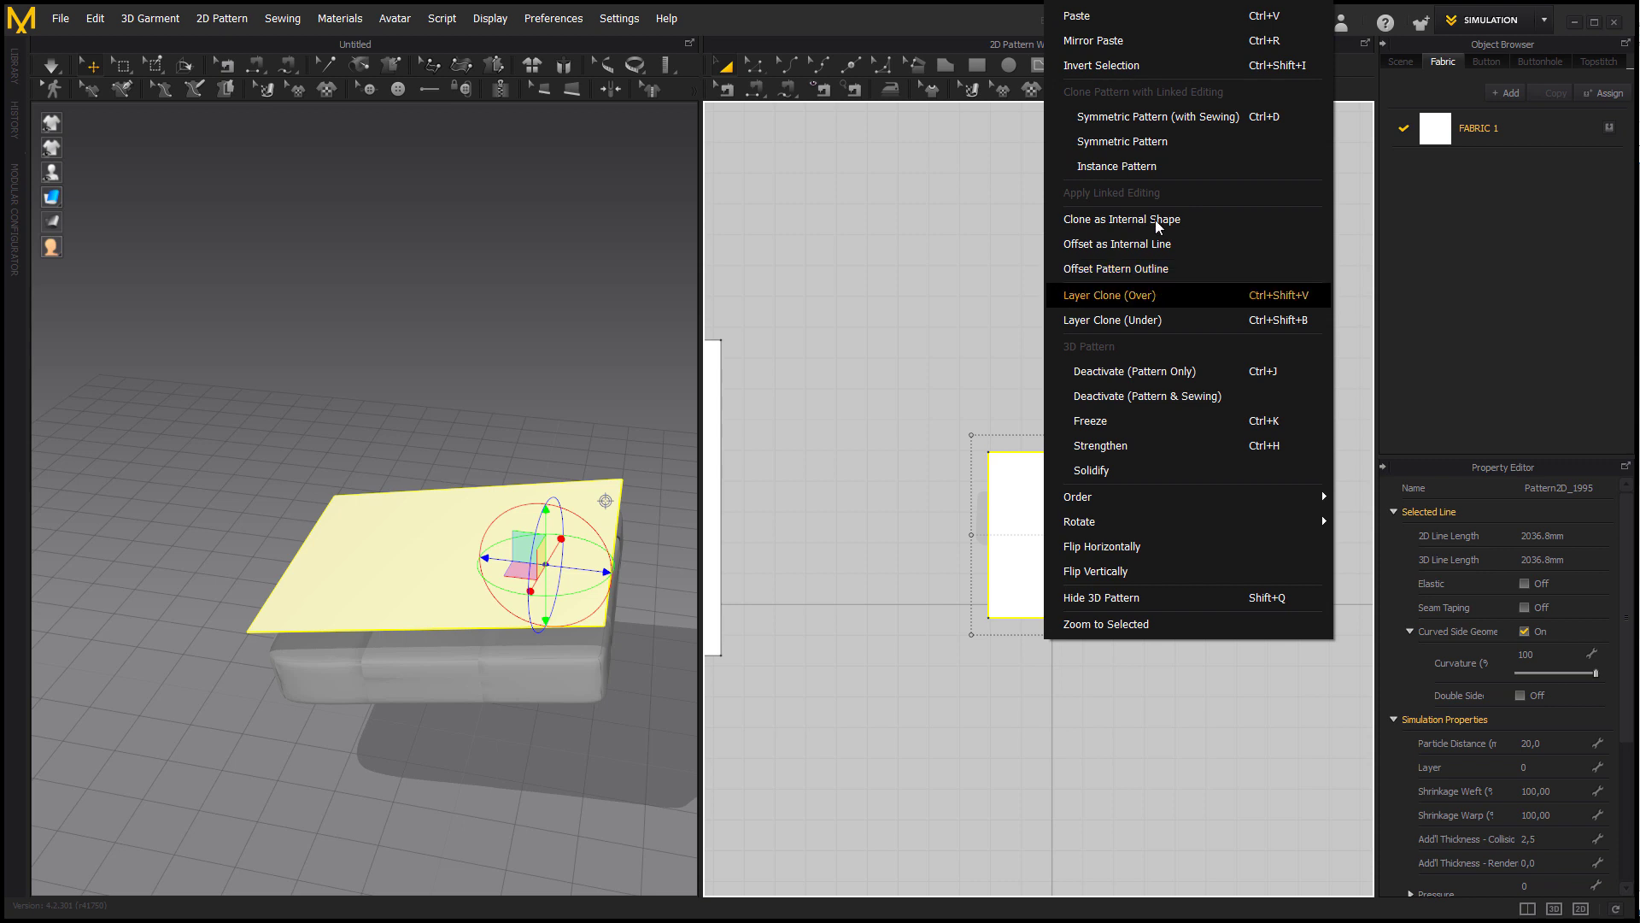
pyautogui.click(1152, 152)
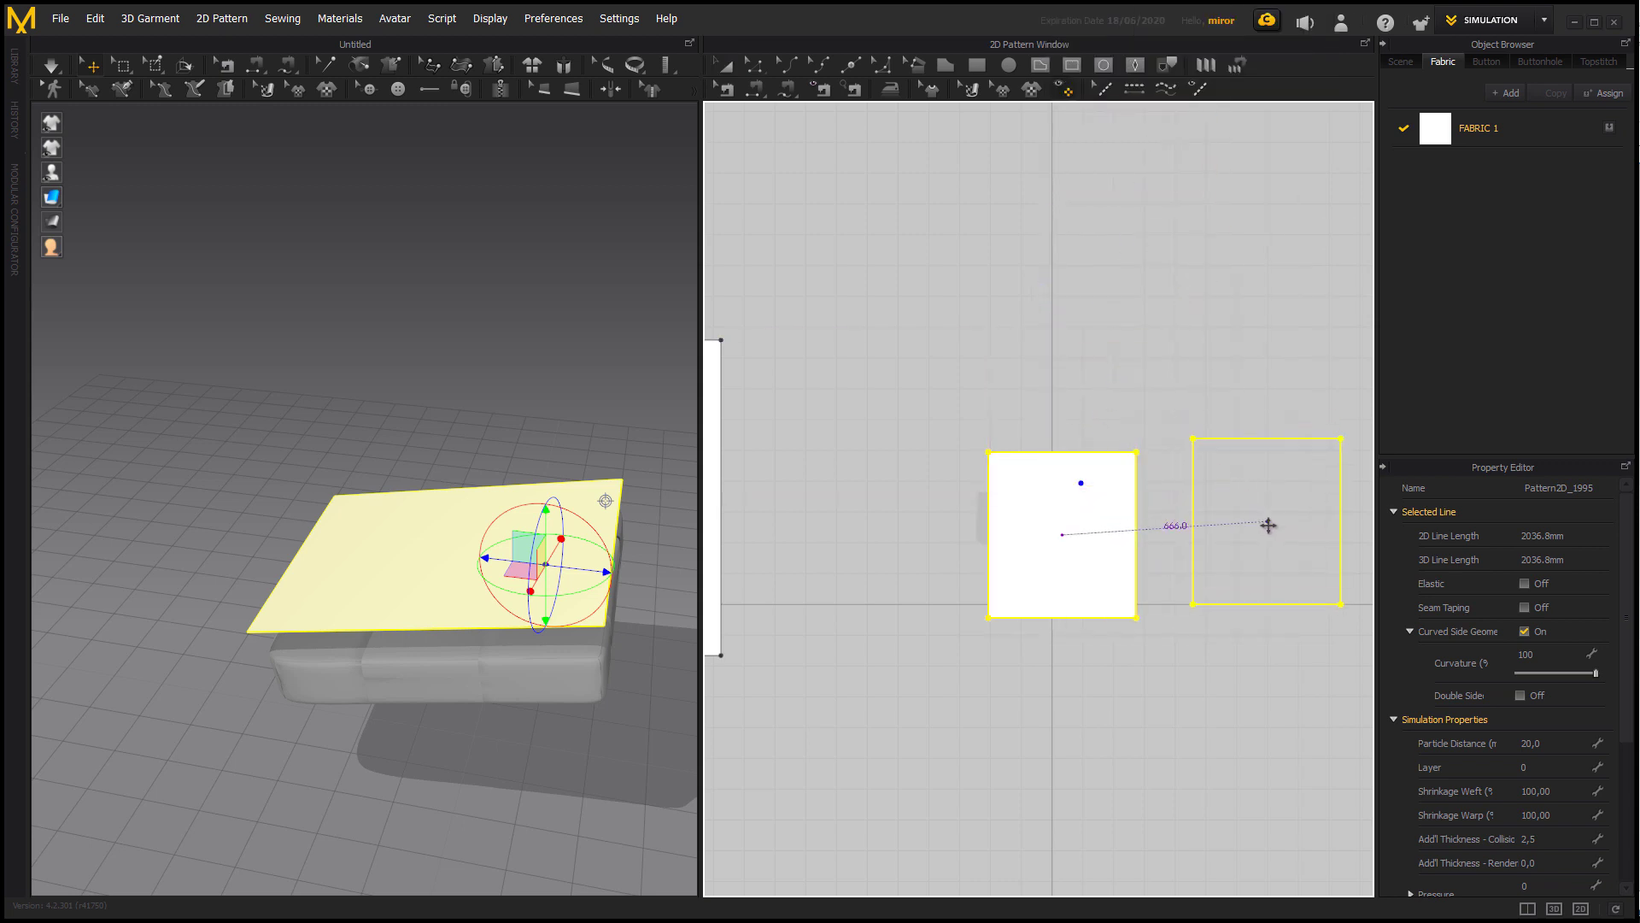
pyautogui.click(1166, 700)
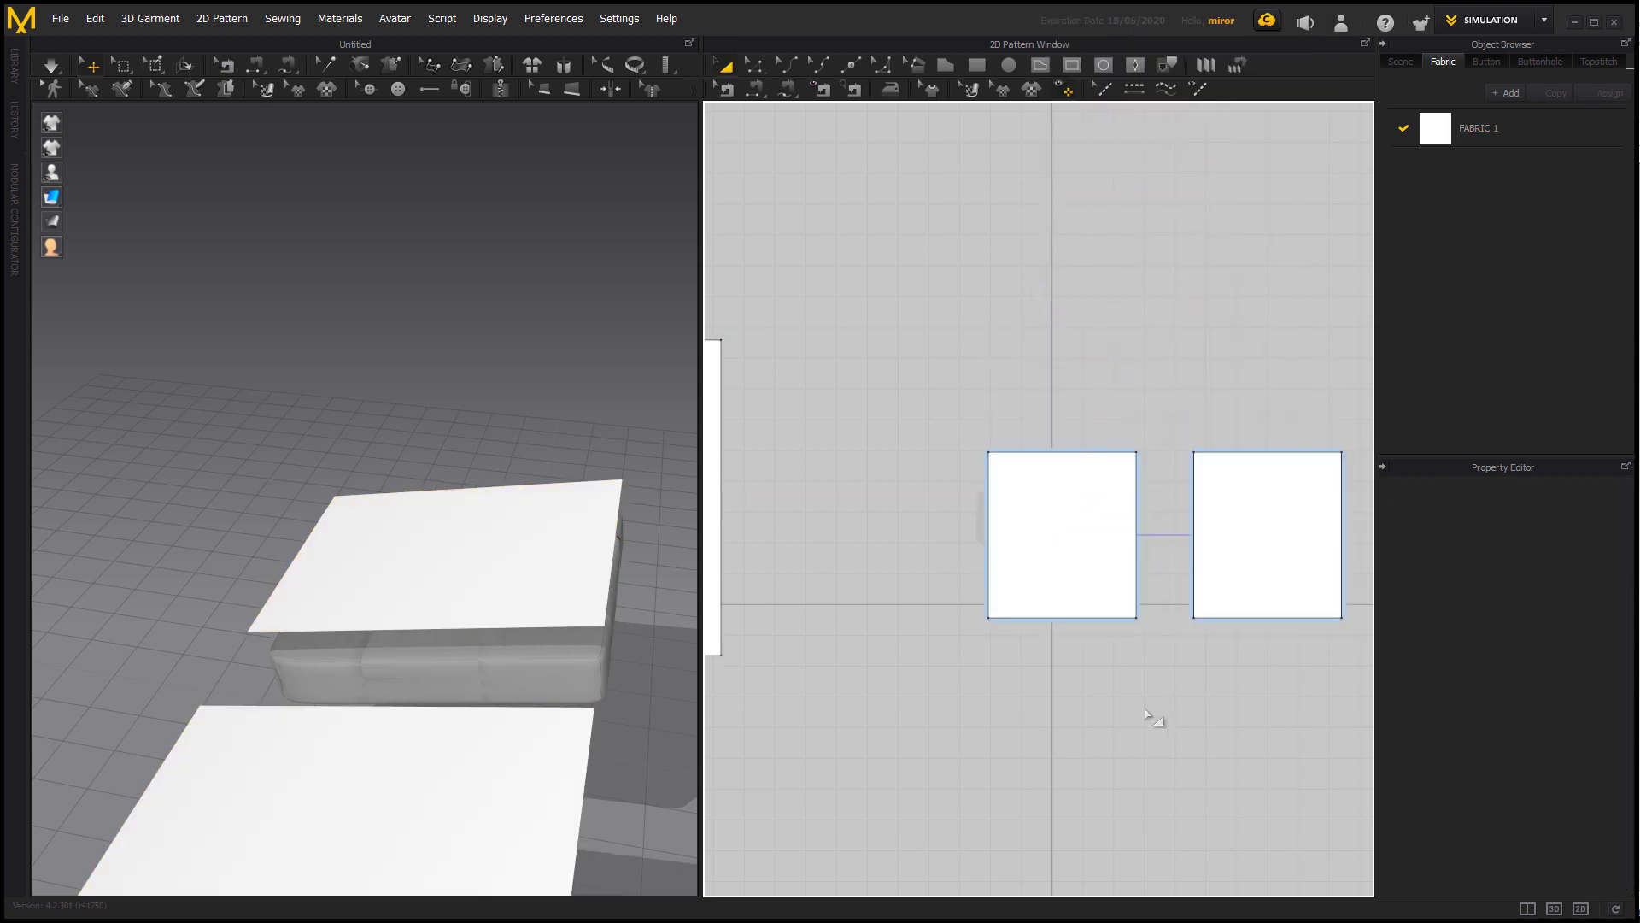
# Rotate the cloned pattern to match the cushion's slope and move it close beneath the cushion.
pyautogui.moveTo(428, 645); pyautogui.dragTo(315, 638, button='right')
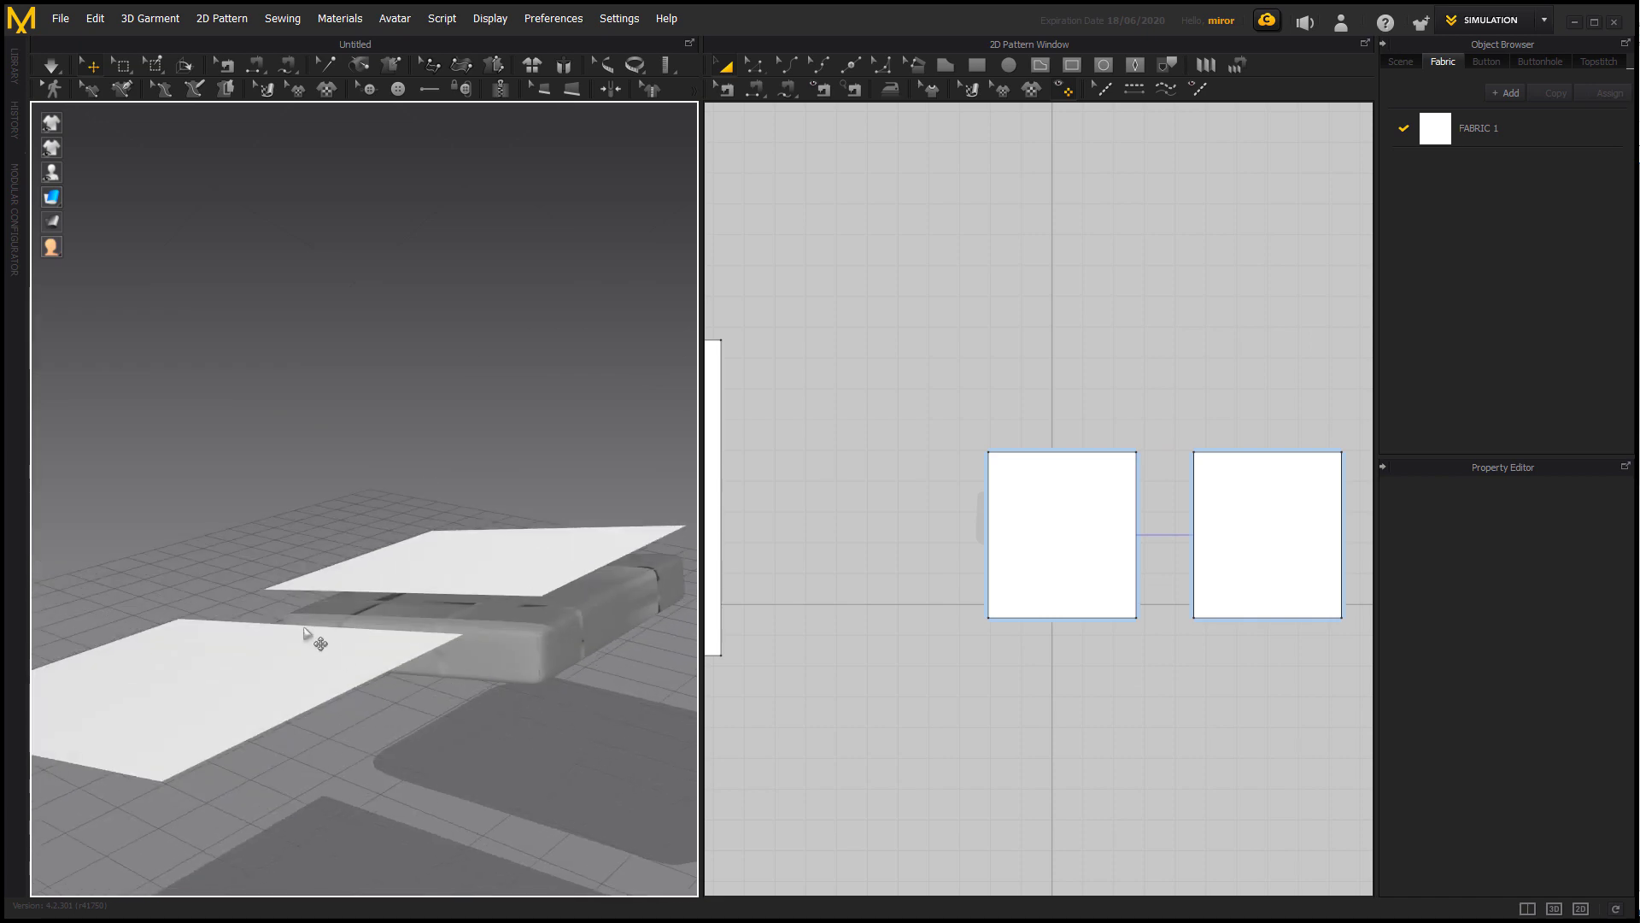
pyautogui.click(300, 649)
pyautogui.moveTo(340, 573); pyautogui.dragTo(193, 697)
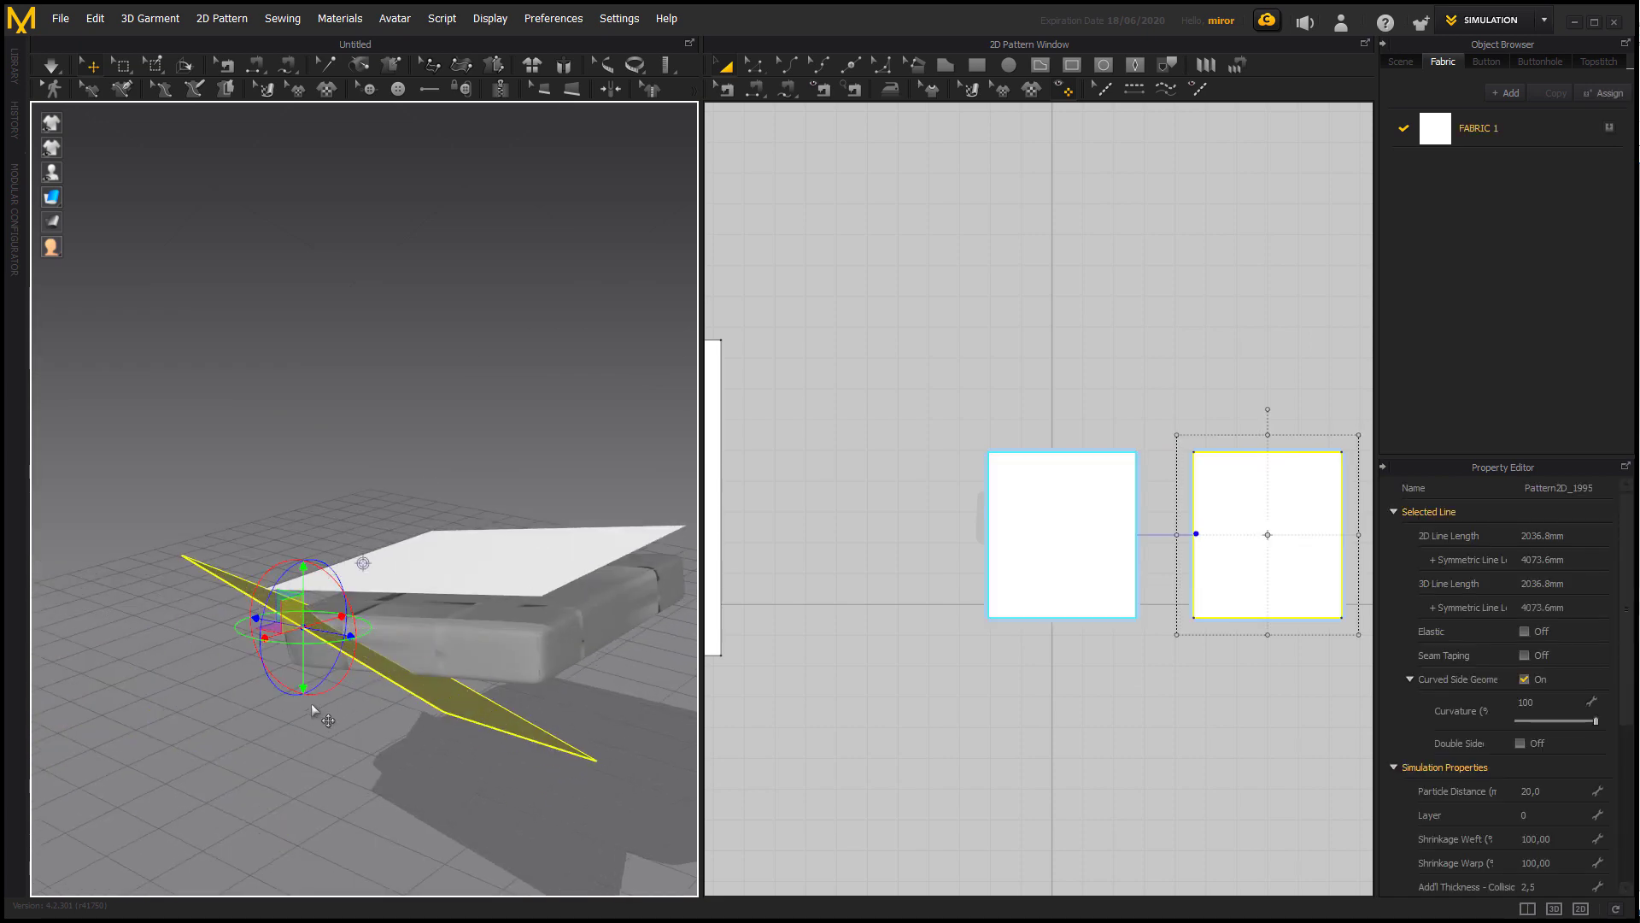
pyautogui.moveTo(194, 698); pyautogui.dragTo(393, 684, button='right')
pyautogui.click(415, 585)
pyautogui.moveTo(459, 542); pyautogui.dragTo(293, 636)
pyautogui.moveTo(434, 567); pyautogui.dragTo(144, 601)
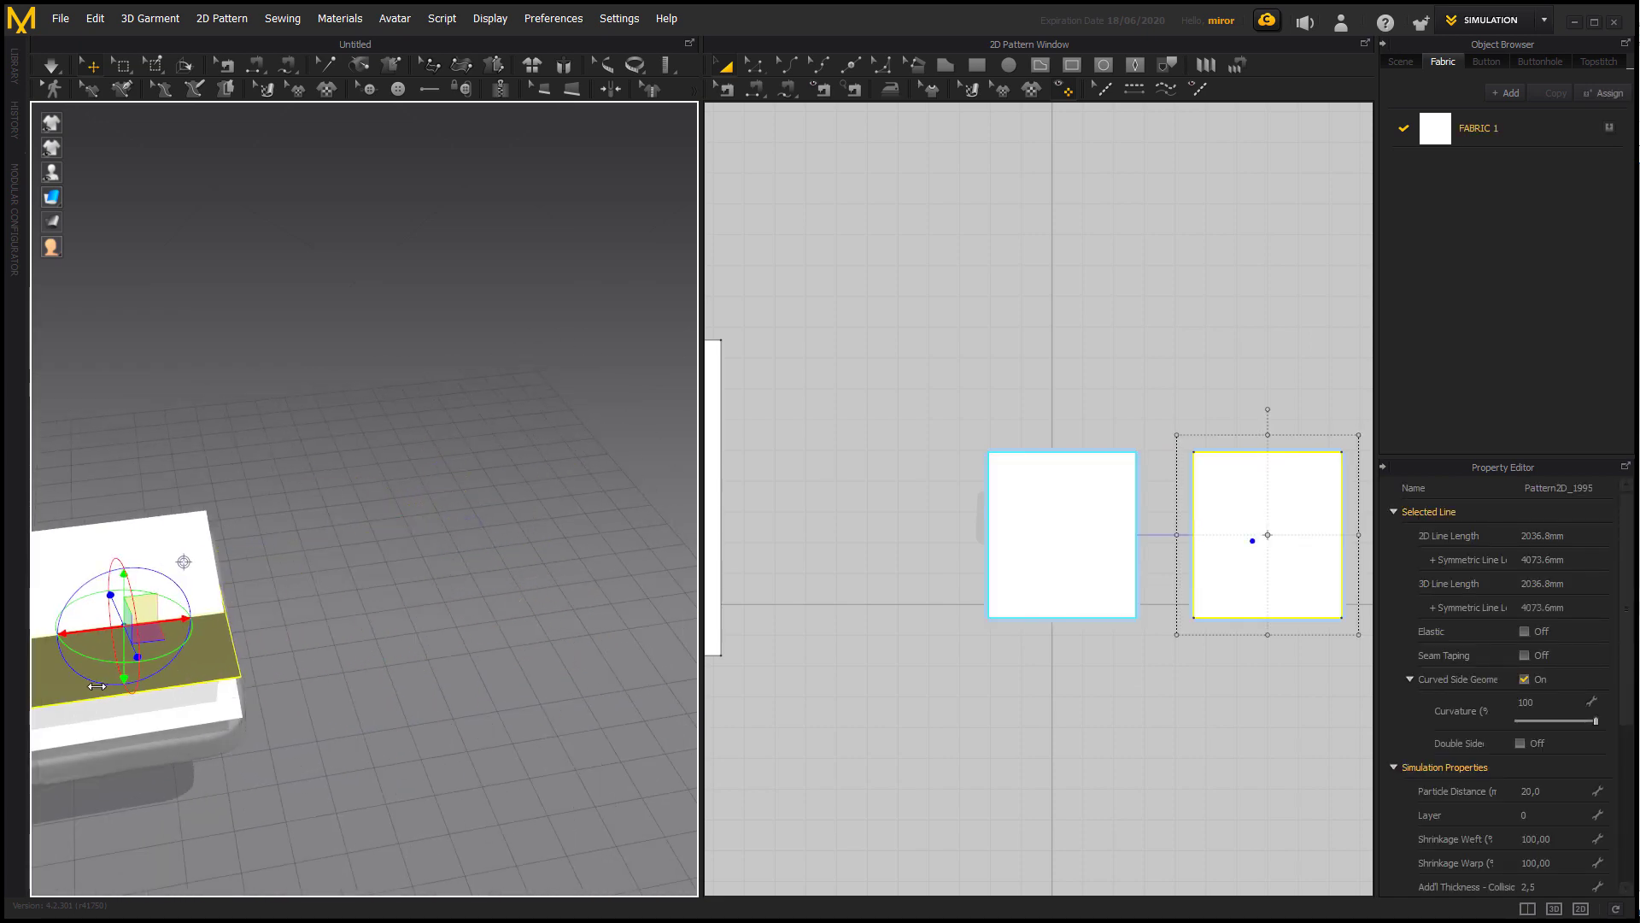
pyautogui.moveTo(183, 560); pyautogui.dragTo(436, 513, button='right')
pyautogui.moveTo(479, 478); pyautogui.dragTo(510, 596)
pyautogui.moveTo(562, 735); pyautogui.dragTo(562, 666, button='right')
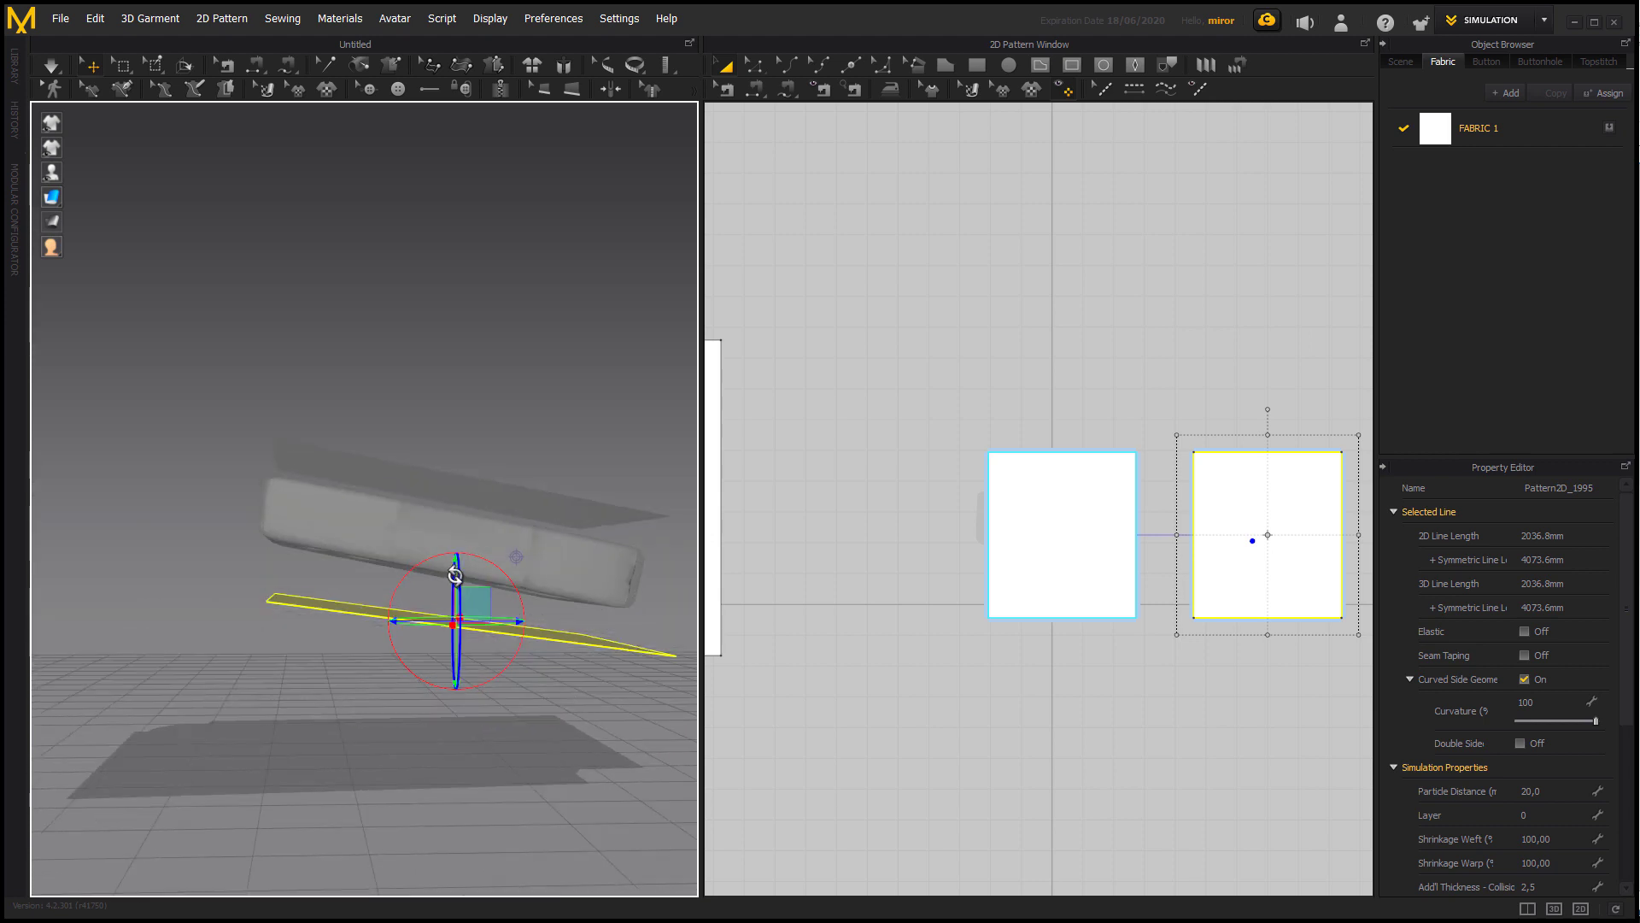
pyautogui.moveTo(455, 572); pyautogui.dragTo(455, 536)
pyautogui.moveTo(505, 586); pyautogui.dragTo(479, 587)
pyautogui.moveTo(478, 588); pyautogui.dragTo(549, 684, button='right')
# Shorten the top cushion pattern along its depth to an outline length of about 1987 mm.
pyautogui.click(1051, 597)
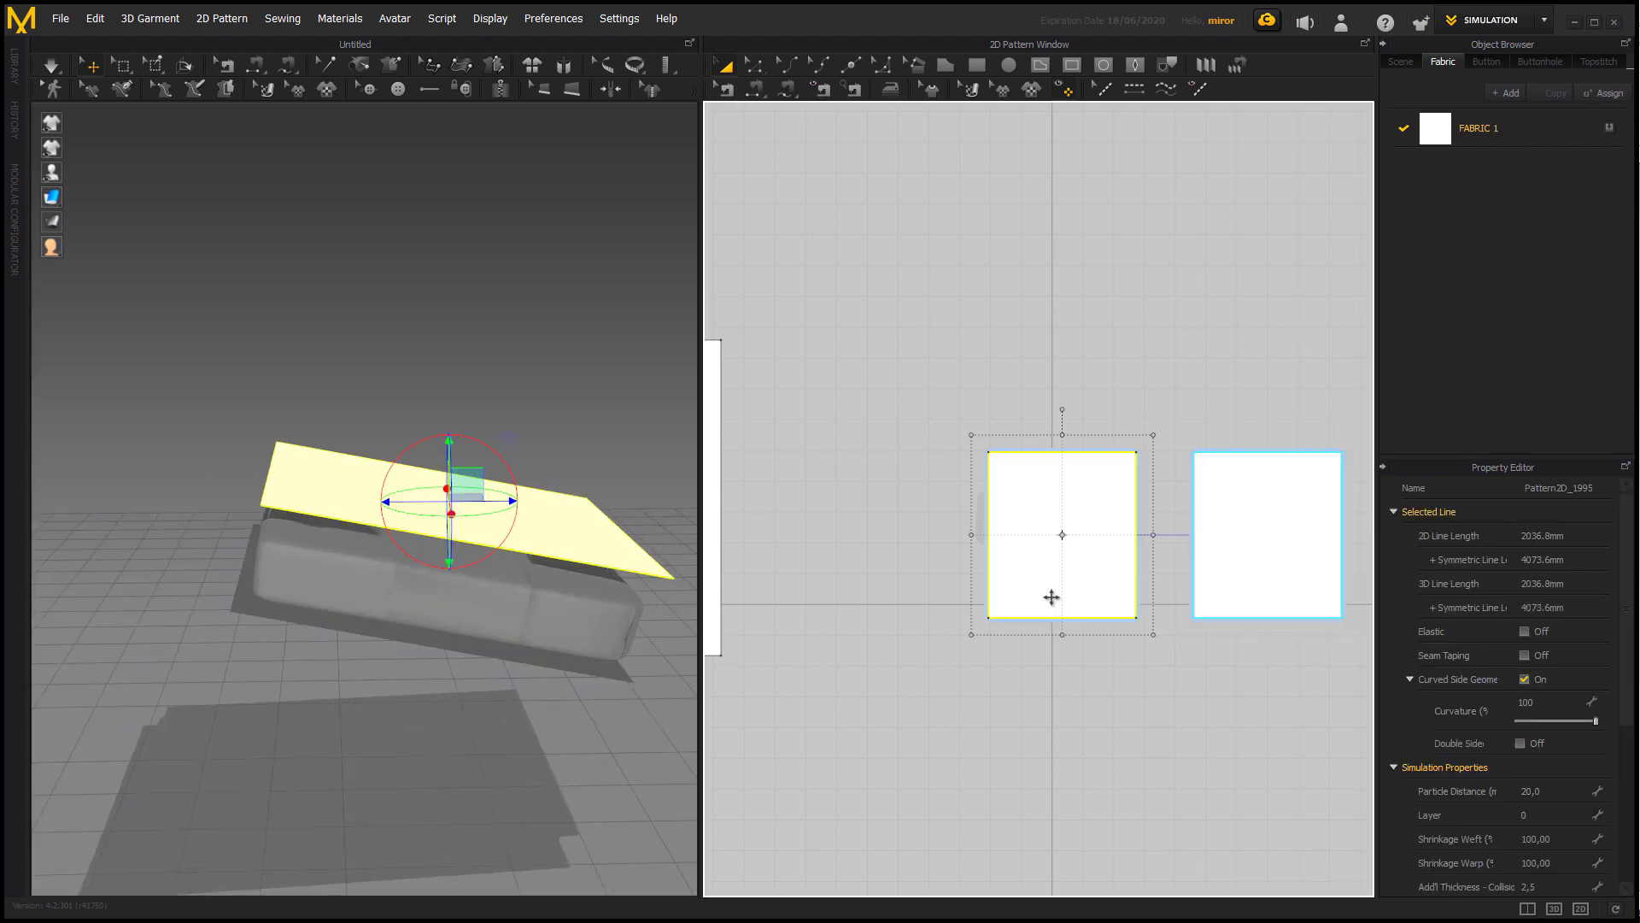
pyautogui.moveTo(1063, 641); pyautogui.dragTo(1067, 632)
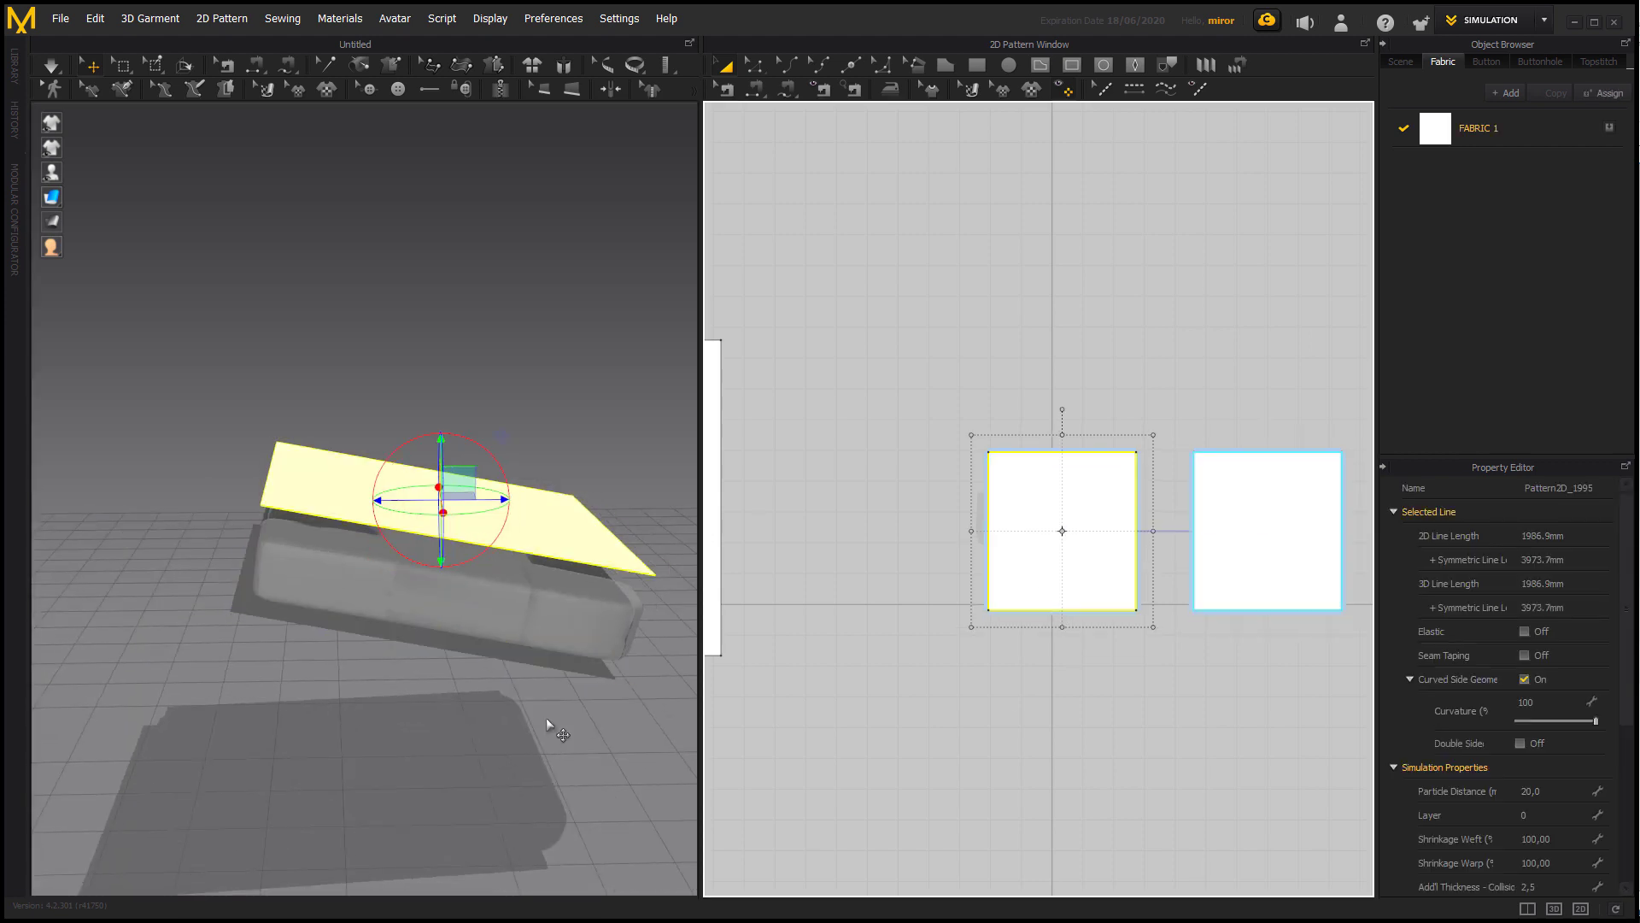
pyautogui.click(583, 696)
pyautogui.moveTo(585, 697); pyautogui.dragTo(405, 801, button='right')
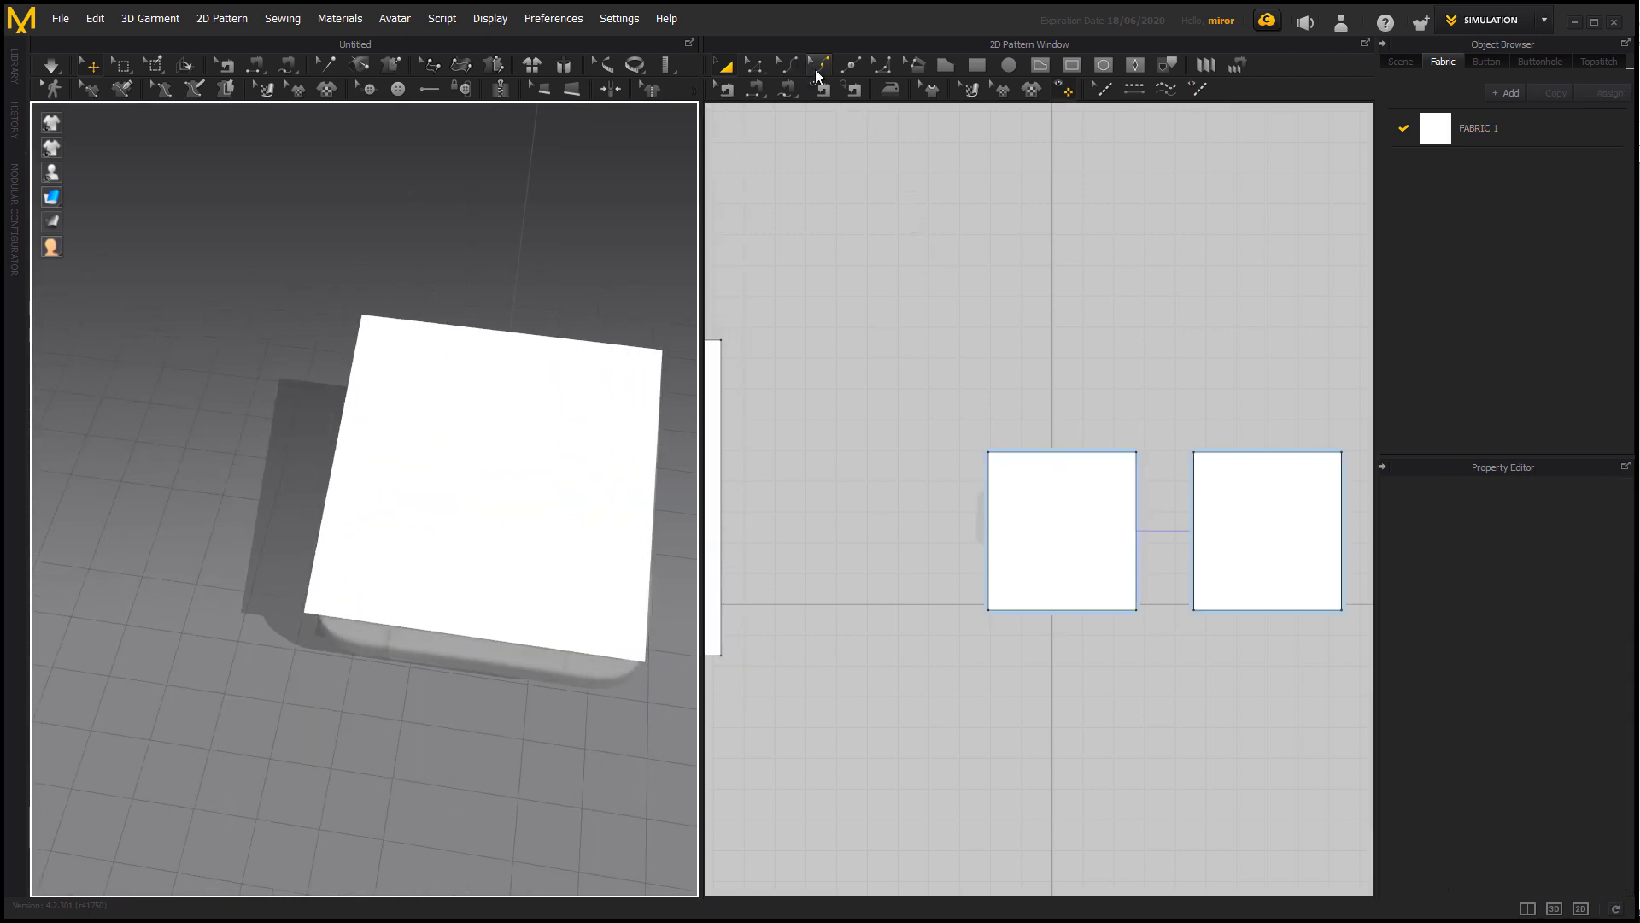
# Round the cushion pattern's four corners with curves about 53 and 42 mm long at the rear and 120 and 109 mm at the front.
pyautogui.click(876, 66)
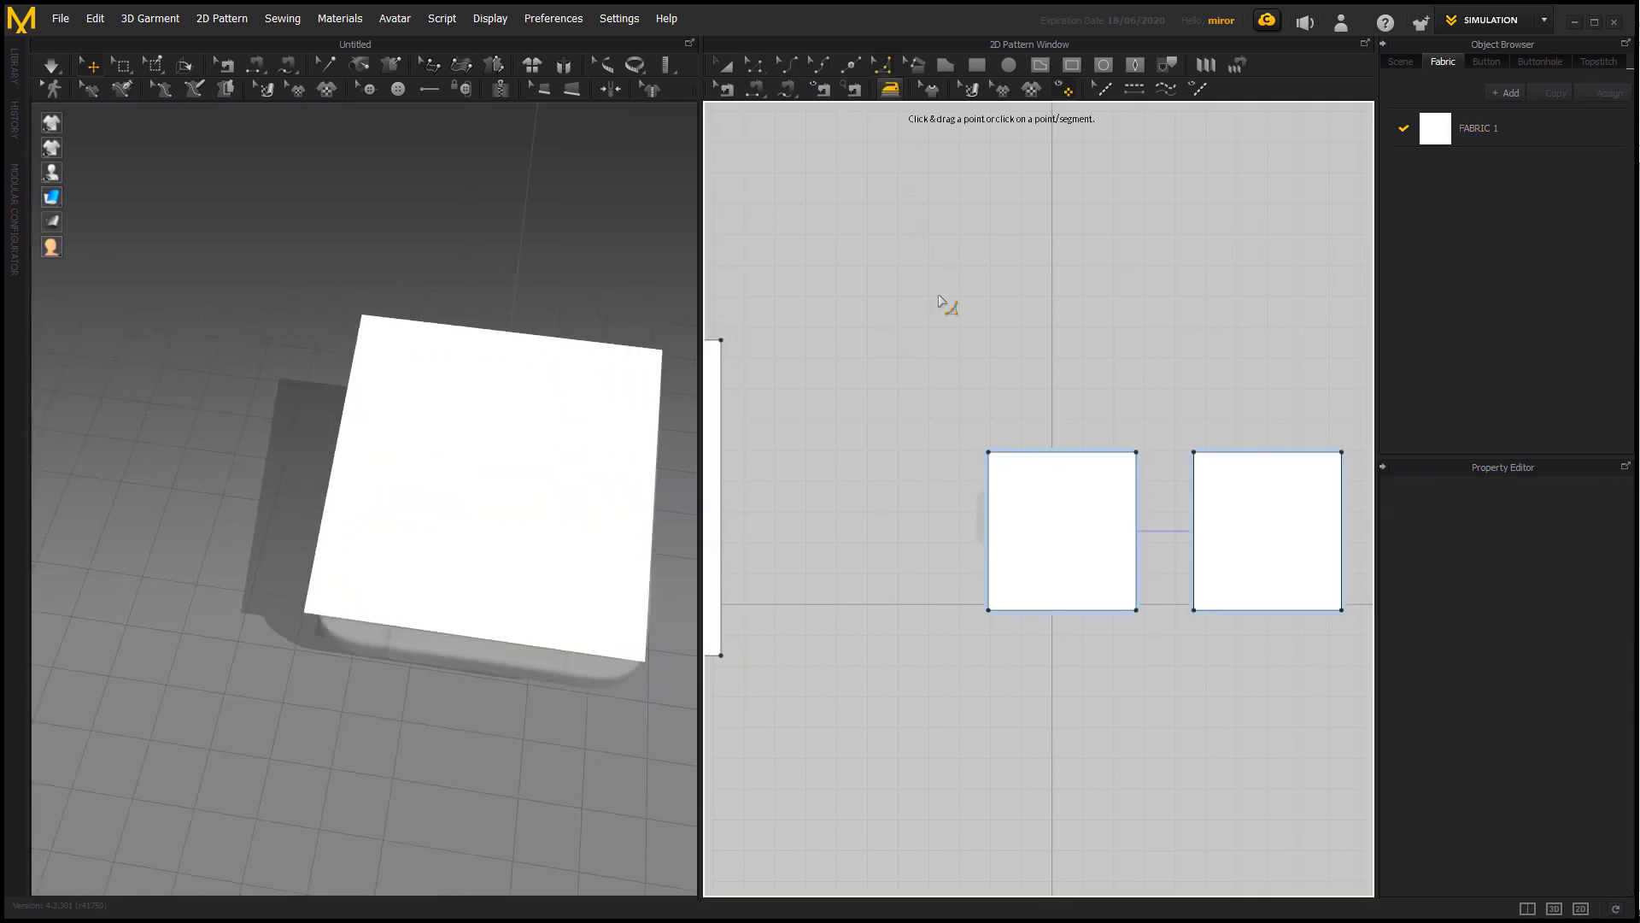
pyautogui.click(998, 457)
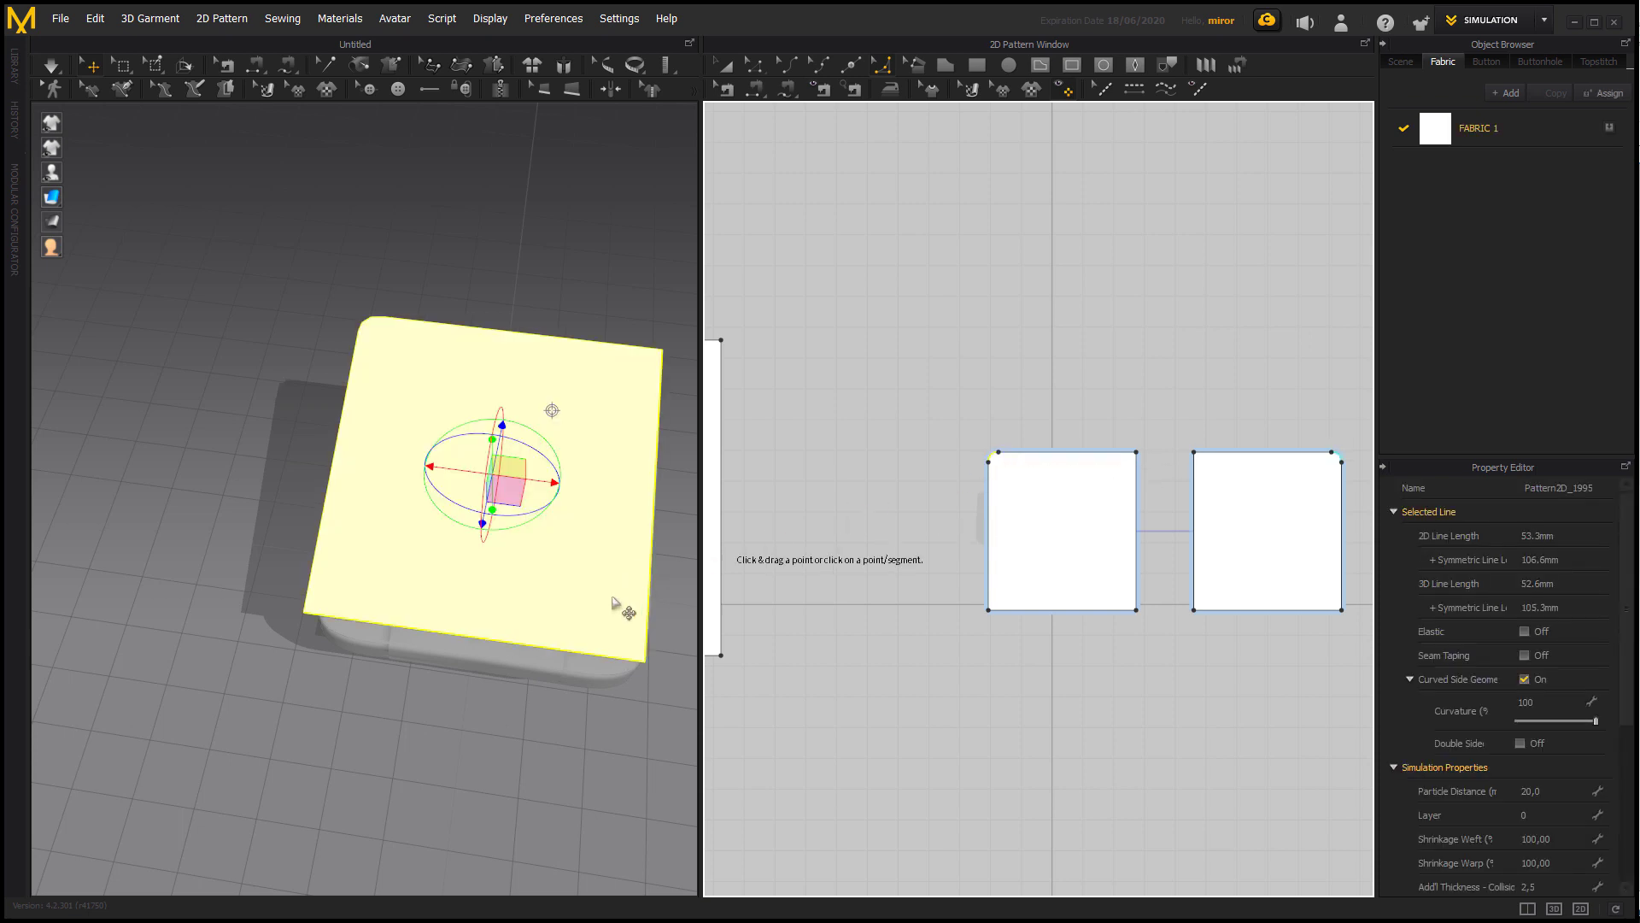
pyautogui.moveTo(623, 630); pyautogui.dragTo(401, 658, button='right')
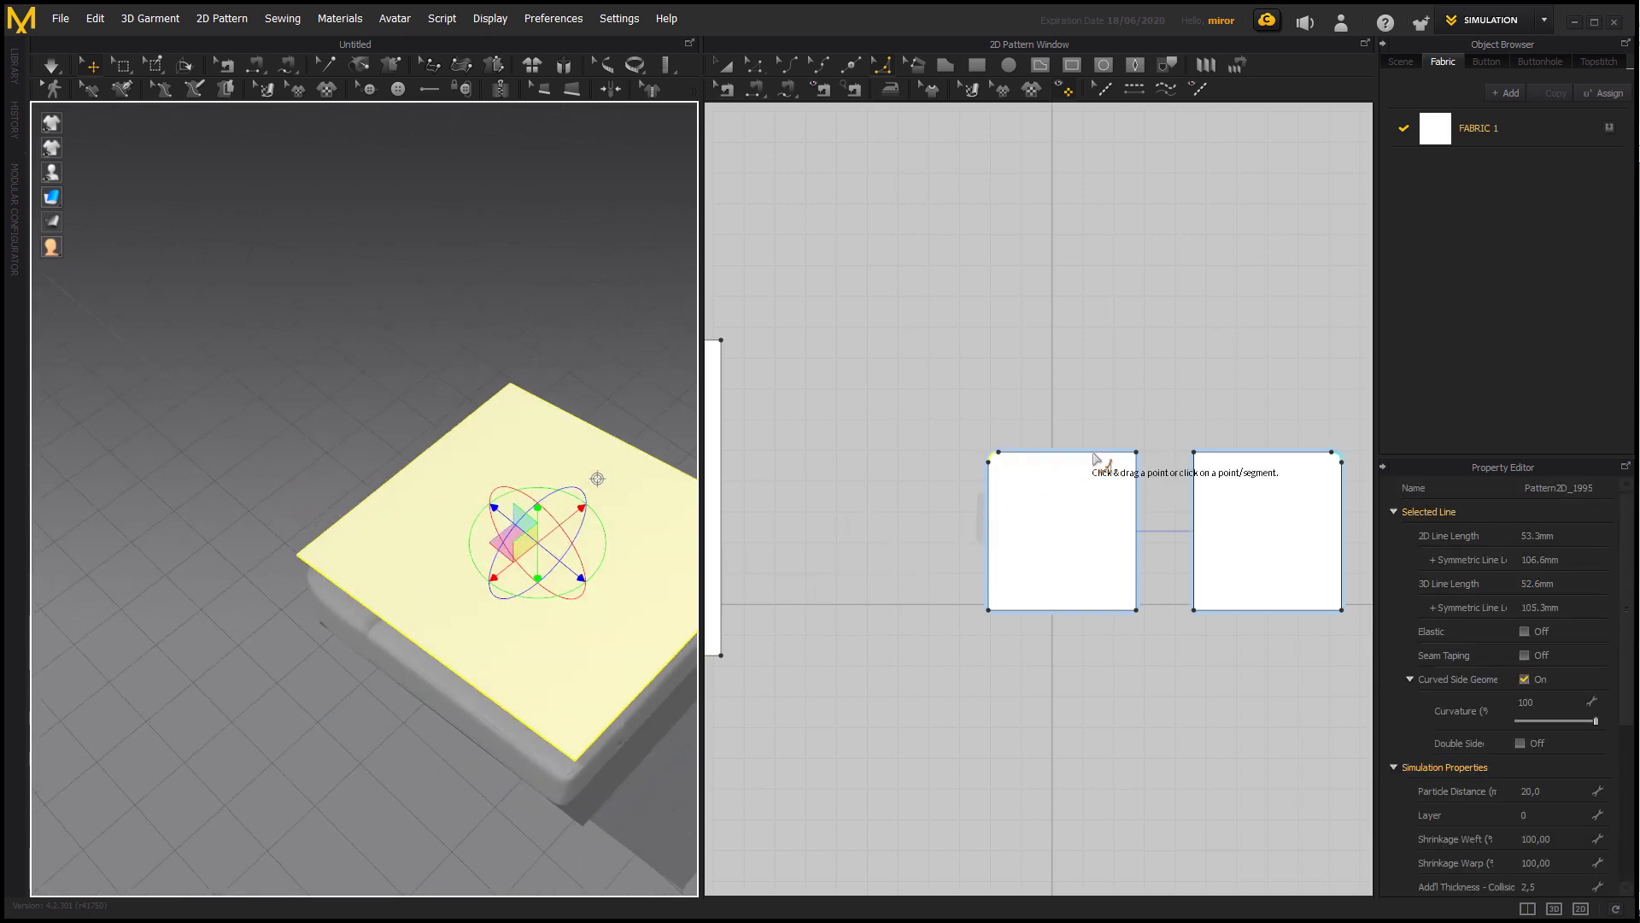
pyautogui.click(1137, 454)
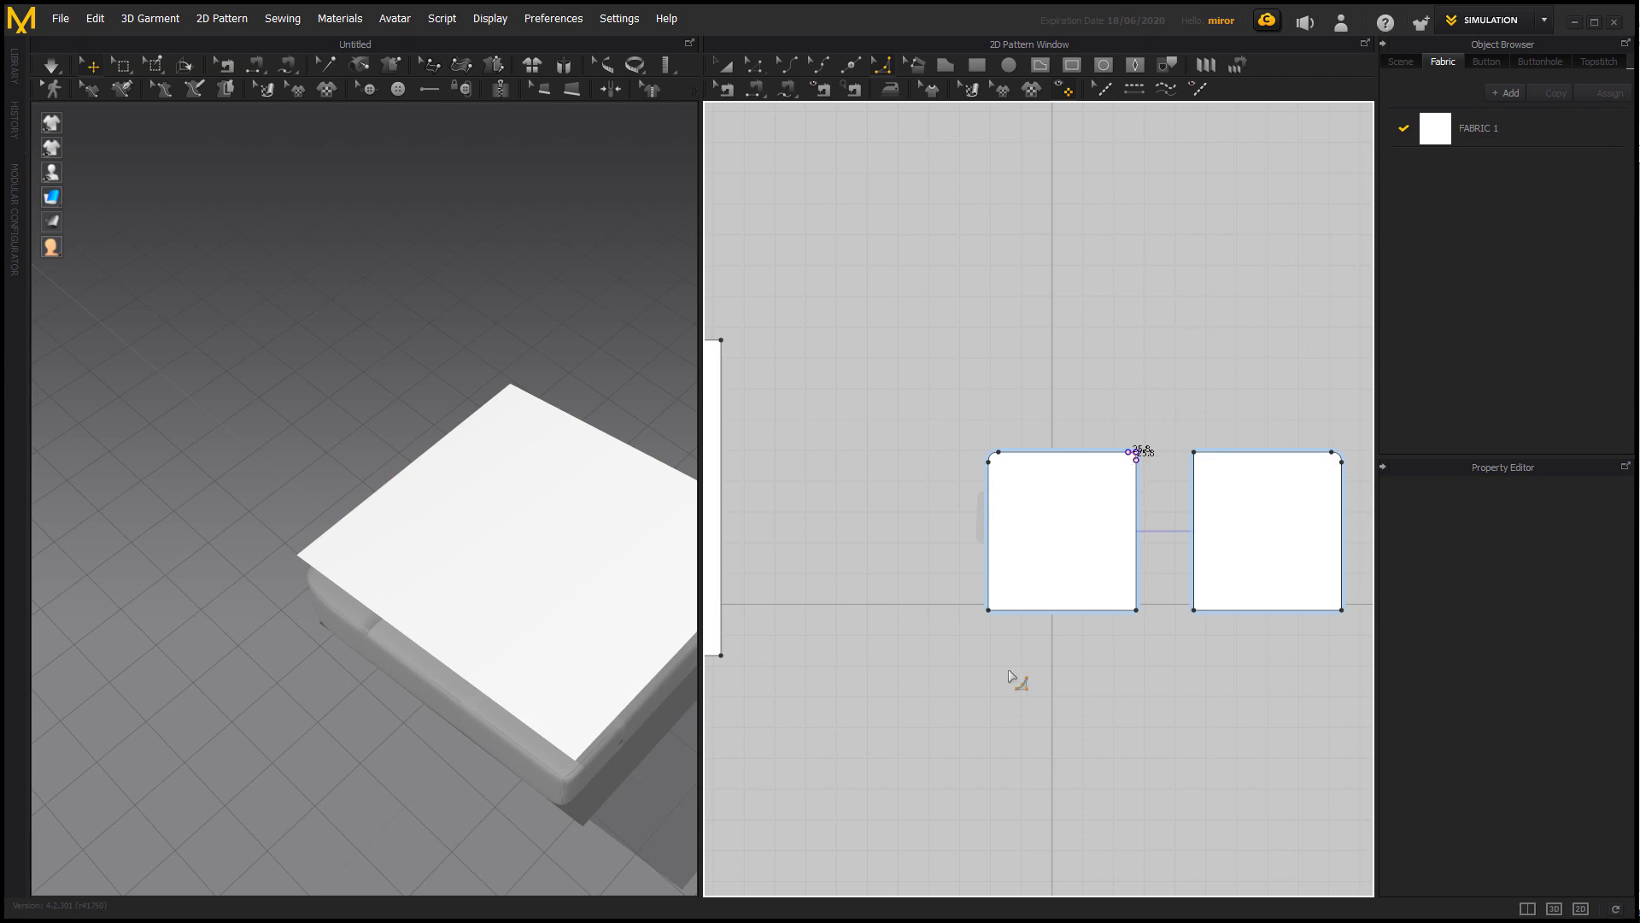
pyautogui.moveTo(604, 772); pyautogui.dragTo(398, 730, button='right')
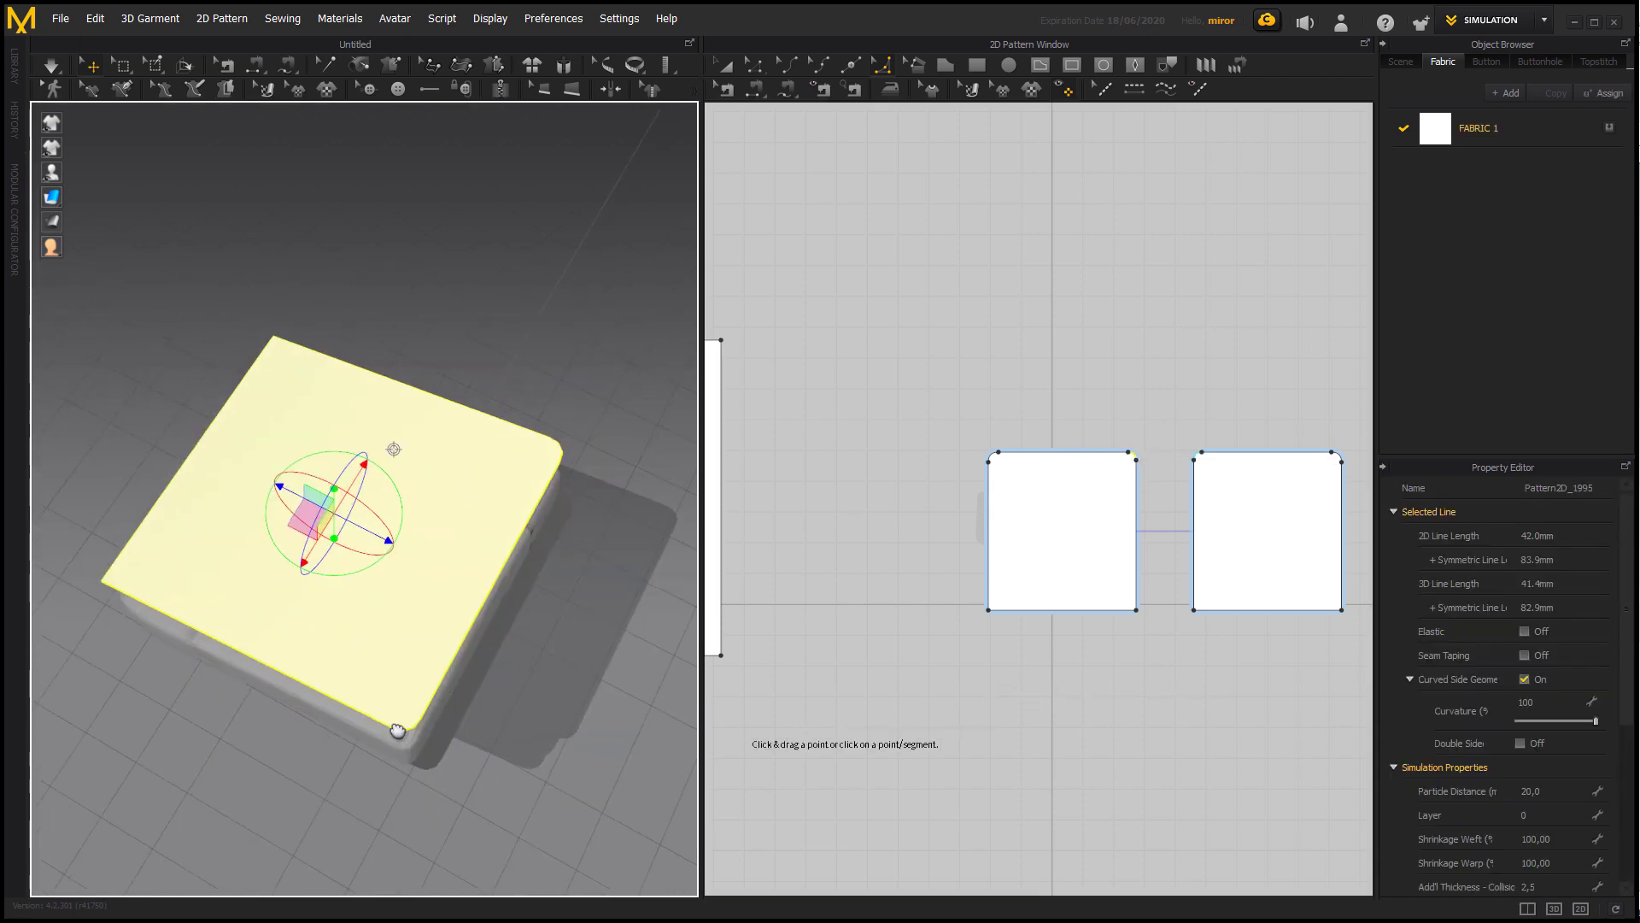
pyautogui.moveTo(397, 730); pyautogui.dragTo(401, 730, button='middle')
pyautogui.moveTo(988, 612); pyautogui.dragTo(1006, 612)
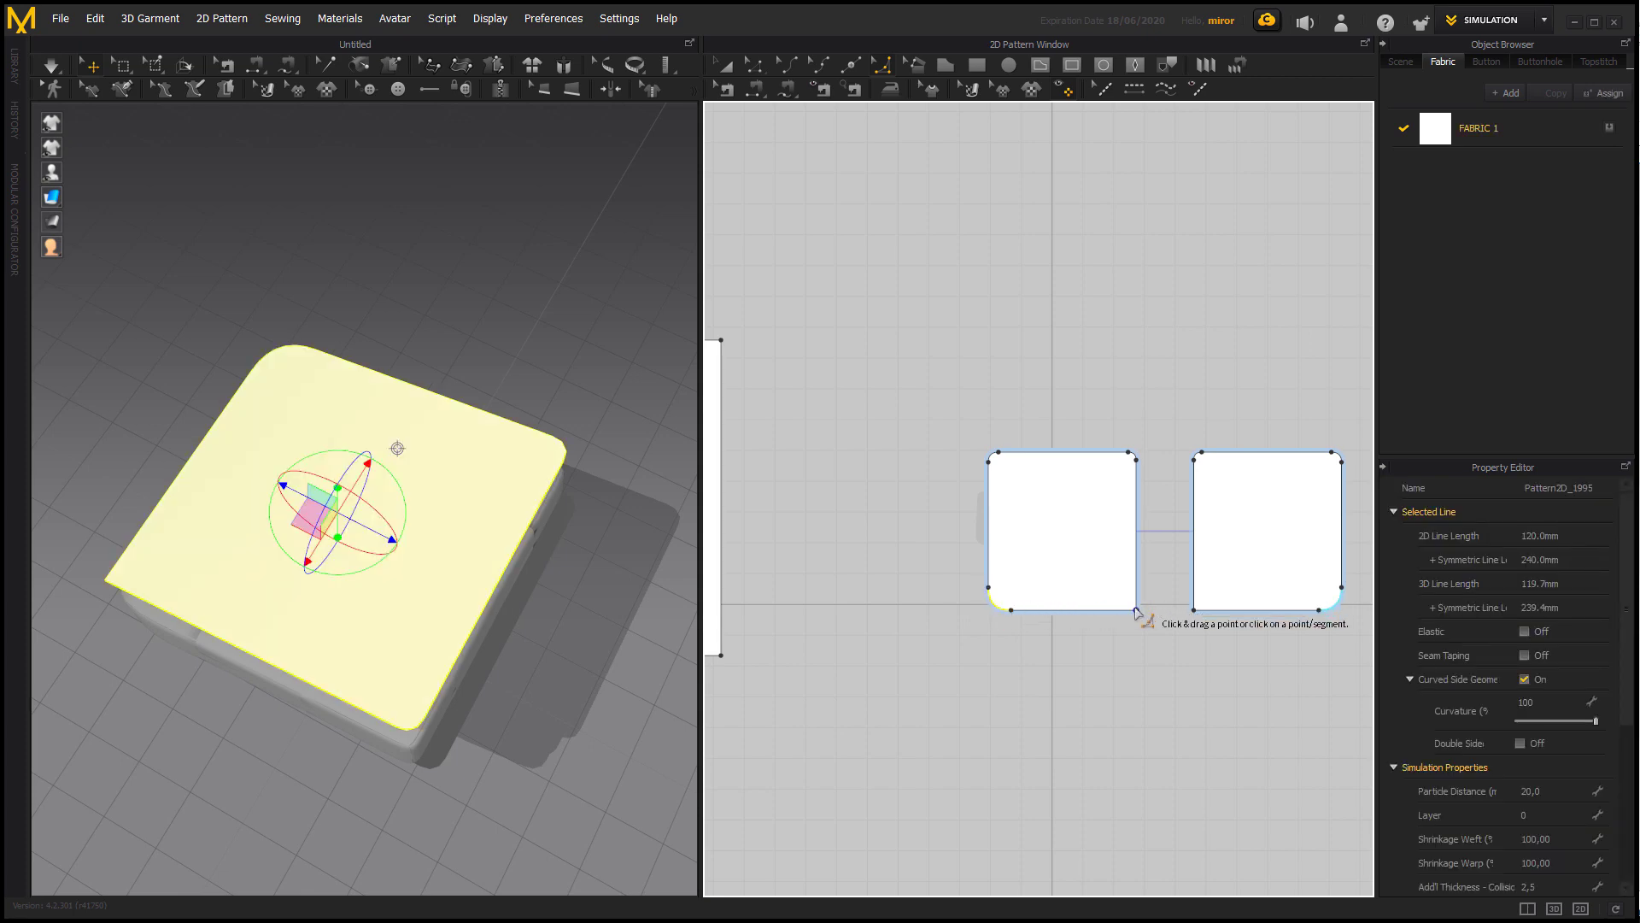
pyautogui.moveTo(1136, 610); pyautogui.dragTo(1127, 602)
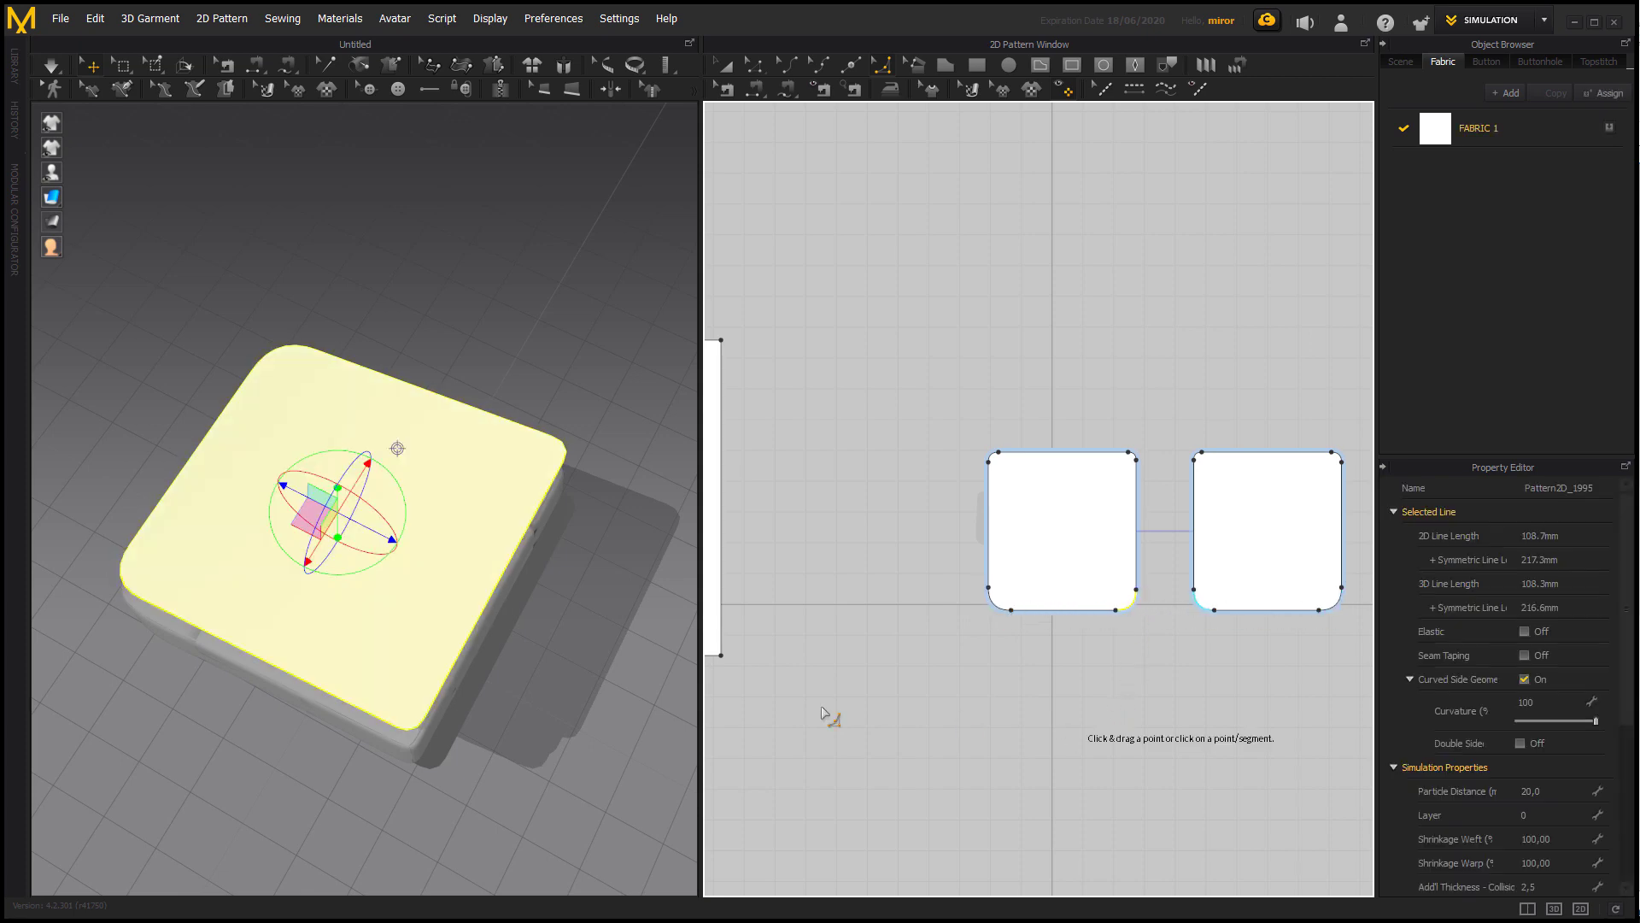
# Shift the lower cushion pattern slightly in 3D to align it beneath the seat cushion.
pyautogui.moveTo(556, 666); pyautogui.dragTo(564, 532, button='right')
pyautogui.click(449, 557)
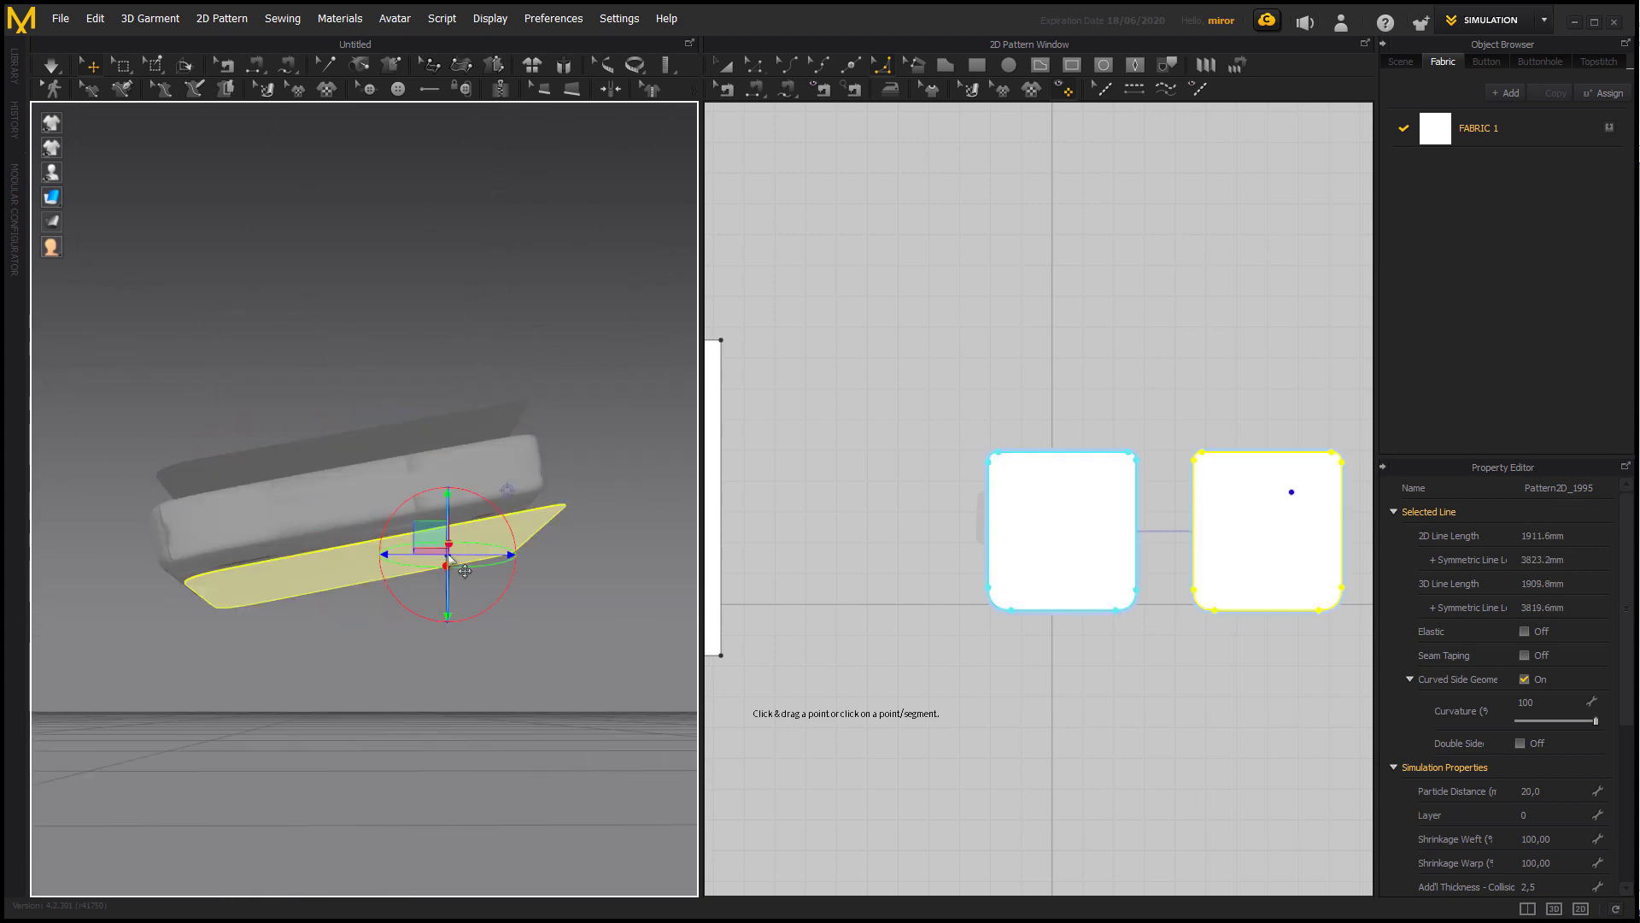
pyautogui.click(586, 644)
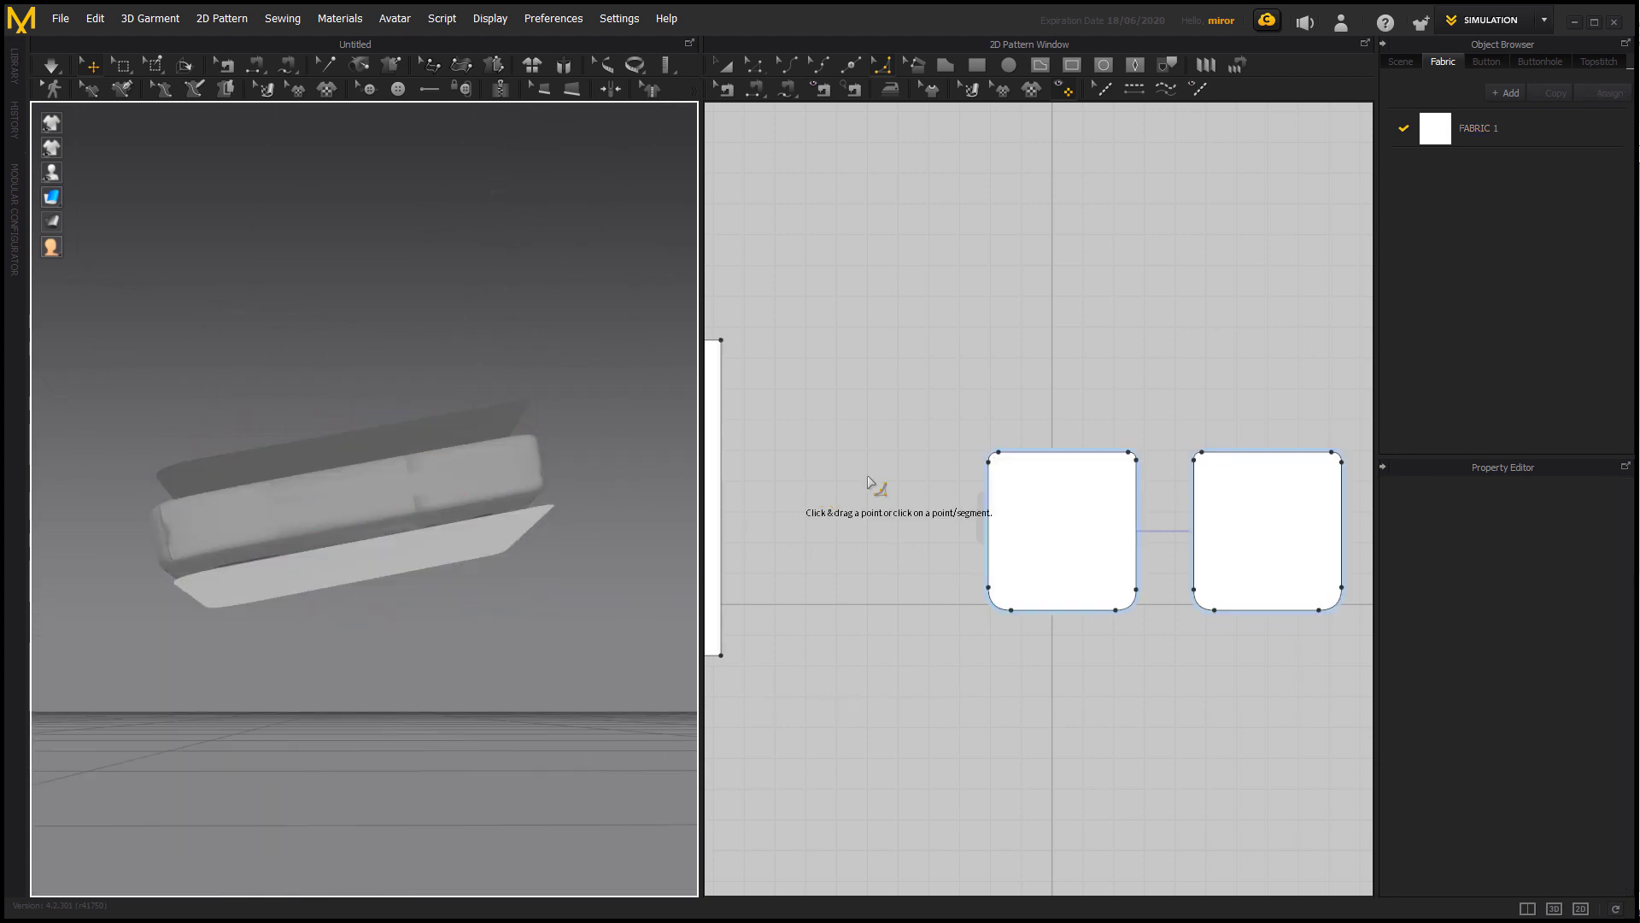
# Draw a long horizontal rectangle above the two cushion patterns in 2D, with an outline length of about 2991 mm.
pyautogui.rightClick(875, 522)
pyautogui.click(977, 65)
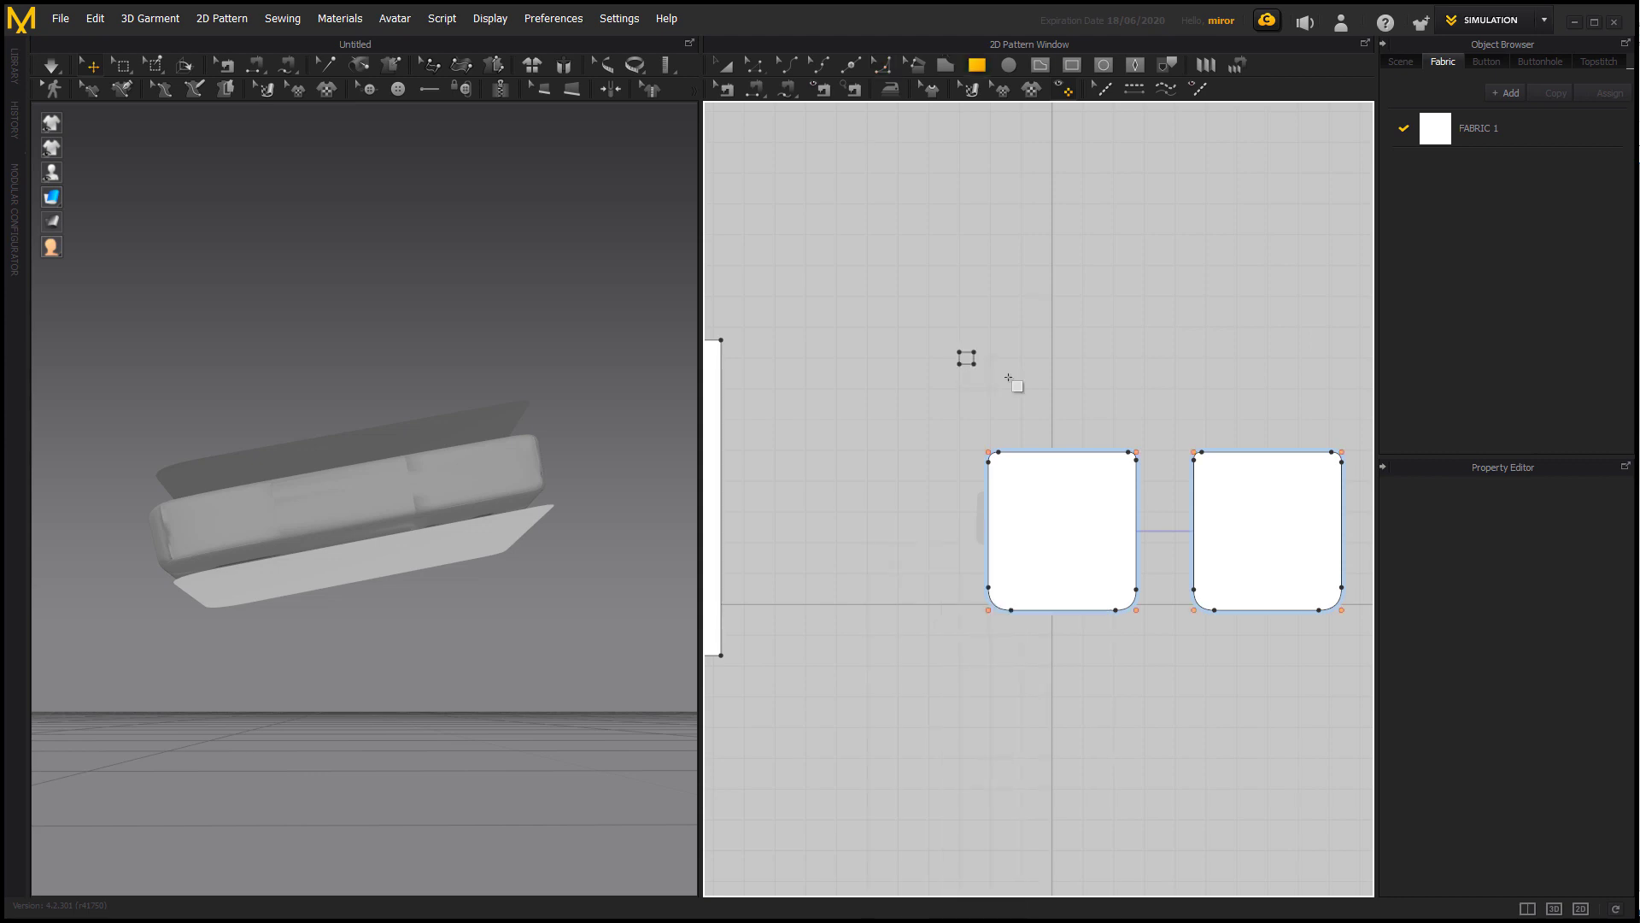
pyautogui.moveTo(1009, 377); pyautogui.dragTo(1371, 401)
# Rotate the long strip in 3D and stand it upright behind the cushion, parallel to the rear edge.
pyautogui.moveTo(523, 410); pyautogui.dragTo(531, 568, button='right')
pyautogui.scroll(-3, 427, 410)
pyautogui.click(458, 365)
pyautogui.moveTo(399, 377)
pyautogui.mouseDown(button='right')
pyautogui.moveTo(458, 365)
pyautogui.moveTo(412, 378)
pyautogui.mouseUp(button='right')
pyautogui.click(253, 319)
pyautogui.moveTo(301, 282); pyautogui.dragTo(575, 333)
pyautogui.moveTo(550, 395); pyautogui.dragTo(427, 500, button='right')
pyautogui.moveTo(418, 553); pyautogui.dragTo(505, 512)
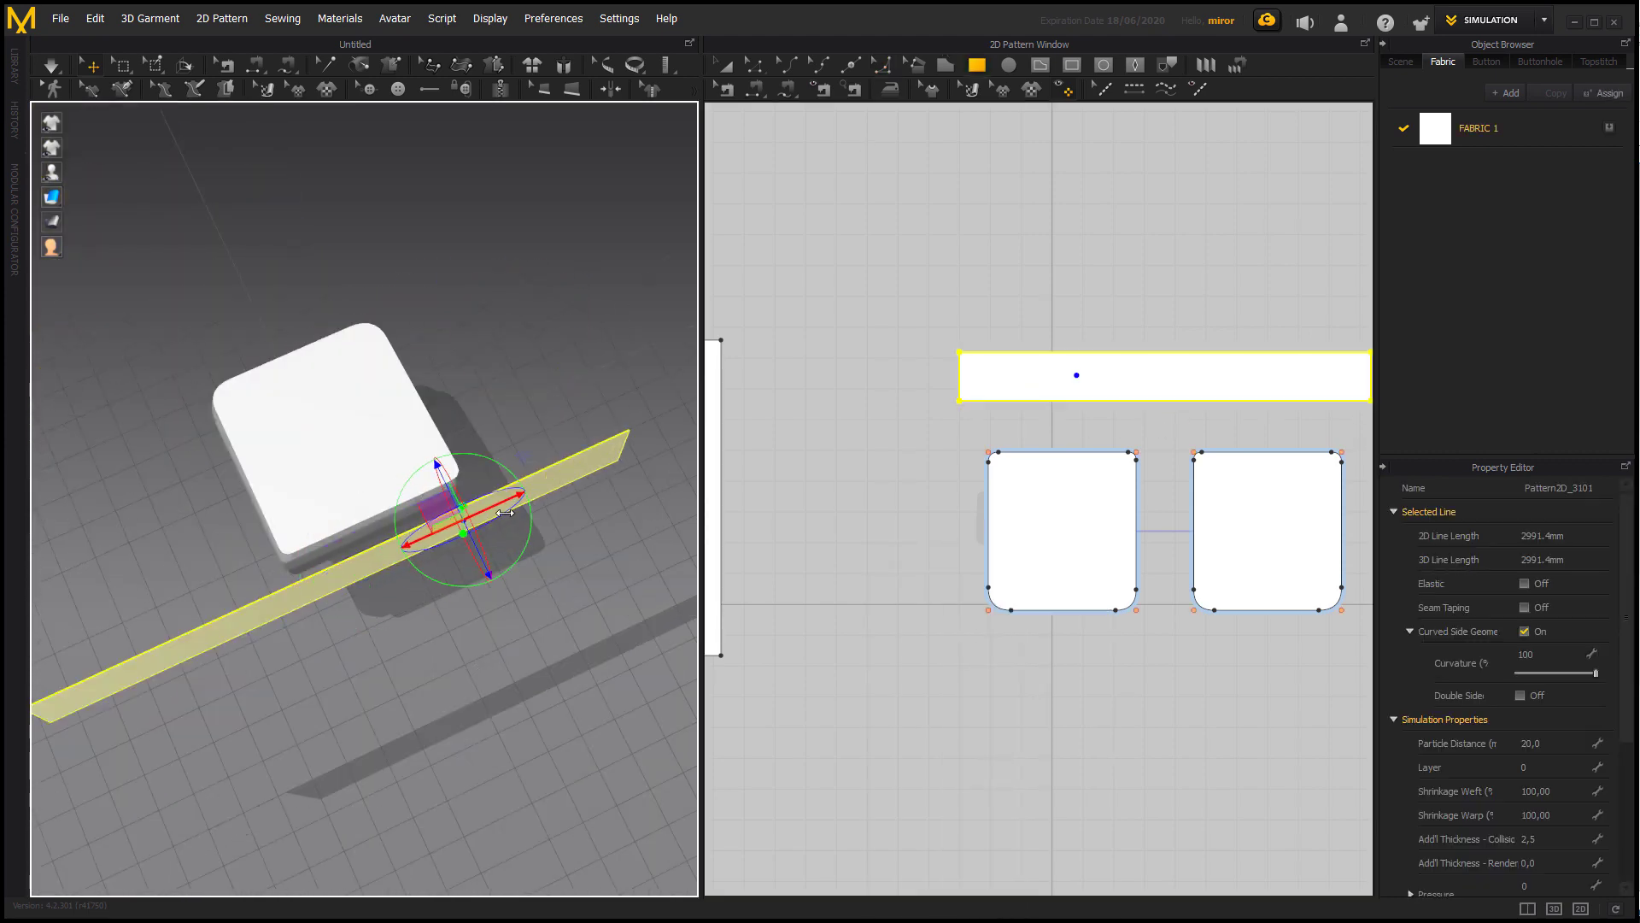
pyautogui.moveTo(491, 589); pyautogui.dragTo(636, 504, button='right')
pyautogui.moveTo(403, 388); pyautogui.dragTo(370, 578)
pyautogui.moveTo(479, 620); pyautogui.dragTo(335, 628, button='right')
pyautogui.moveTo(474, 506); pyautogui.dragTo(474, 517)
pyautogui.click(1159, 388)
pyautogui.click(861, 572)
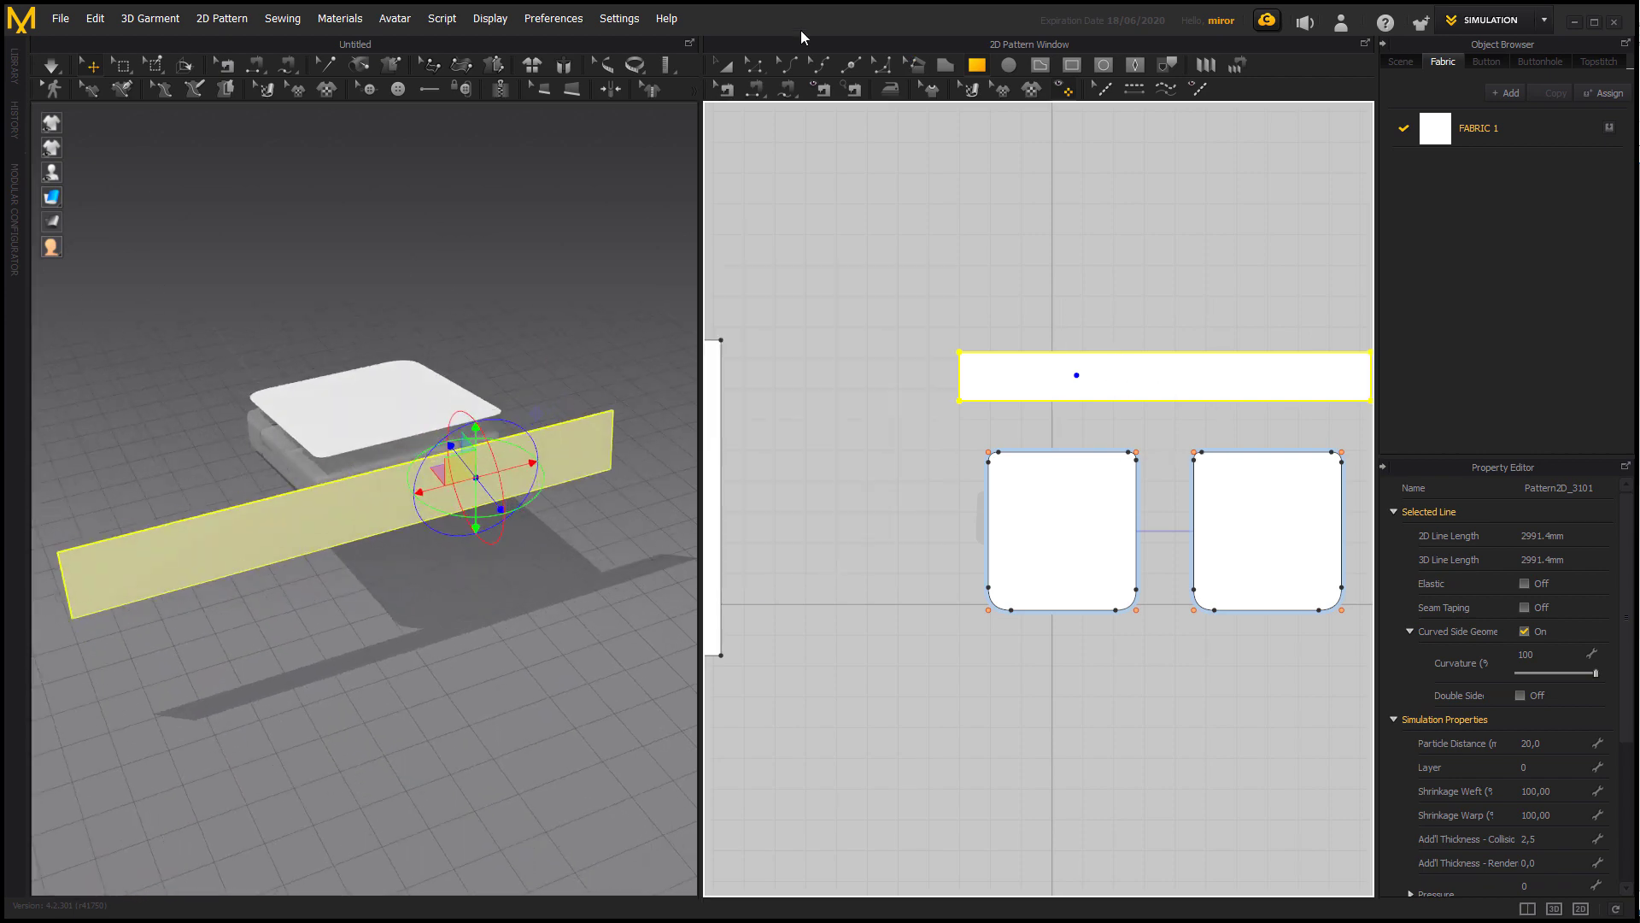
# Reduce the long strip's height to give it an outline length of about 2864 mm.
pyautogui.click(725, 65)
pyautogui.moveTo(1166, 418); pyautogui.dragTo(1165, 398)
pyautogui.moveTo(653, 548); pyautogui.dragTo(496, 477, button='right')
# Centre the narrowed strip along the cushion's rear side and lower it to cushion height in 3D.
pyautogui.moveTo(381, 464); pyautogui.dragTo(478, 458)
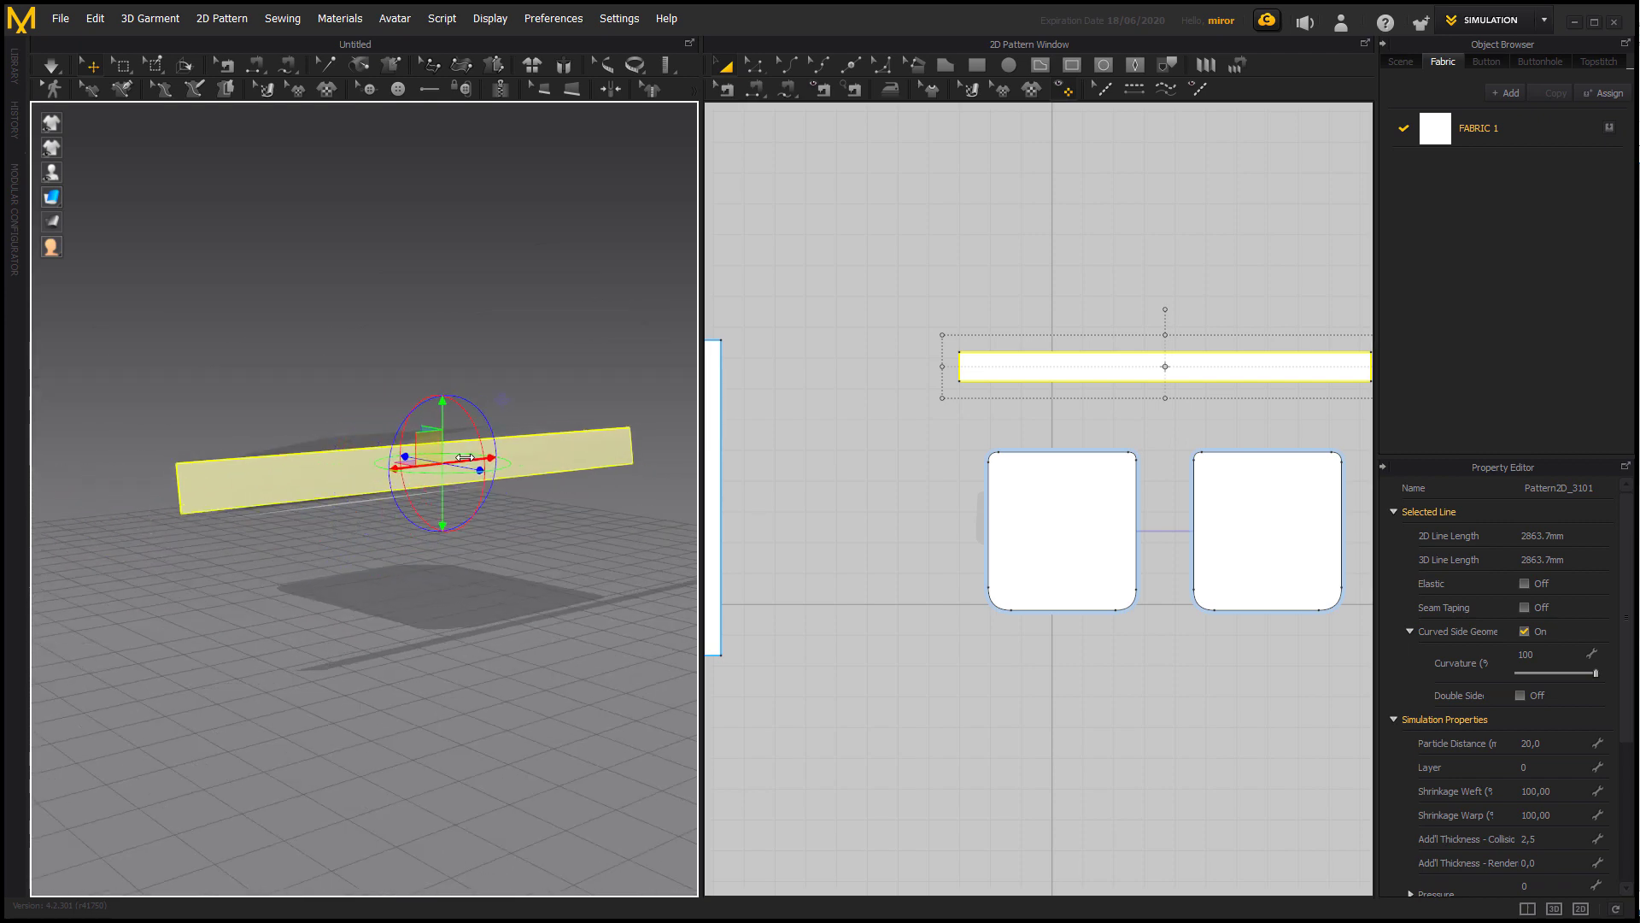
pyautogui.moveTo(547, 530); pyautogui.dragTo(505, 604, button='right')
pyautogui.scroll(2, 505, 604)
pyautogui.moveTo(404, 387); pyautogui.dragTo(393, 419, button='right')
pyautogui.moveTo(462, 683); pyautogui.dragTo(550, 652, button='right')
pyautogui.scroll(-3, 529, 731)
pyautogui.click(530, 731)
# Scale the linked cushion patterns down to an outline length of about 1834 mm and realign the top one over the cushion.
pyautogui.click(1090, 504)
pyautogui.moveTo(1153, 435); pyautogui.dragTo(1147, 441)
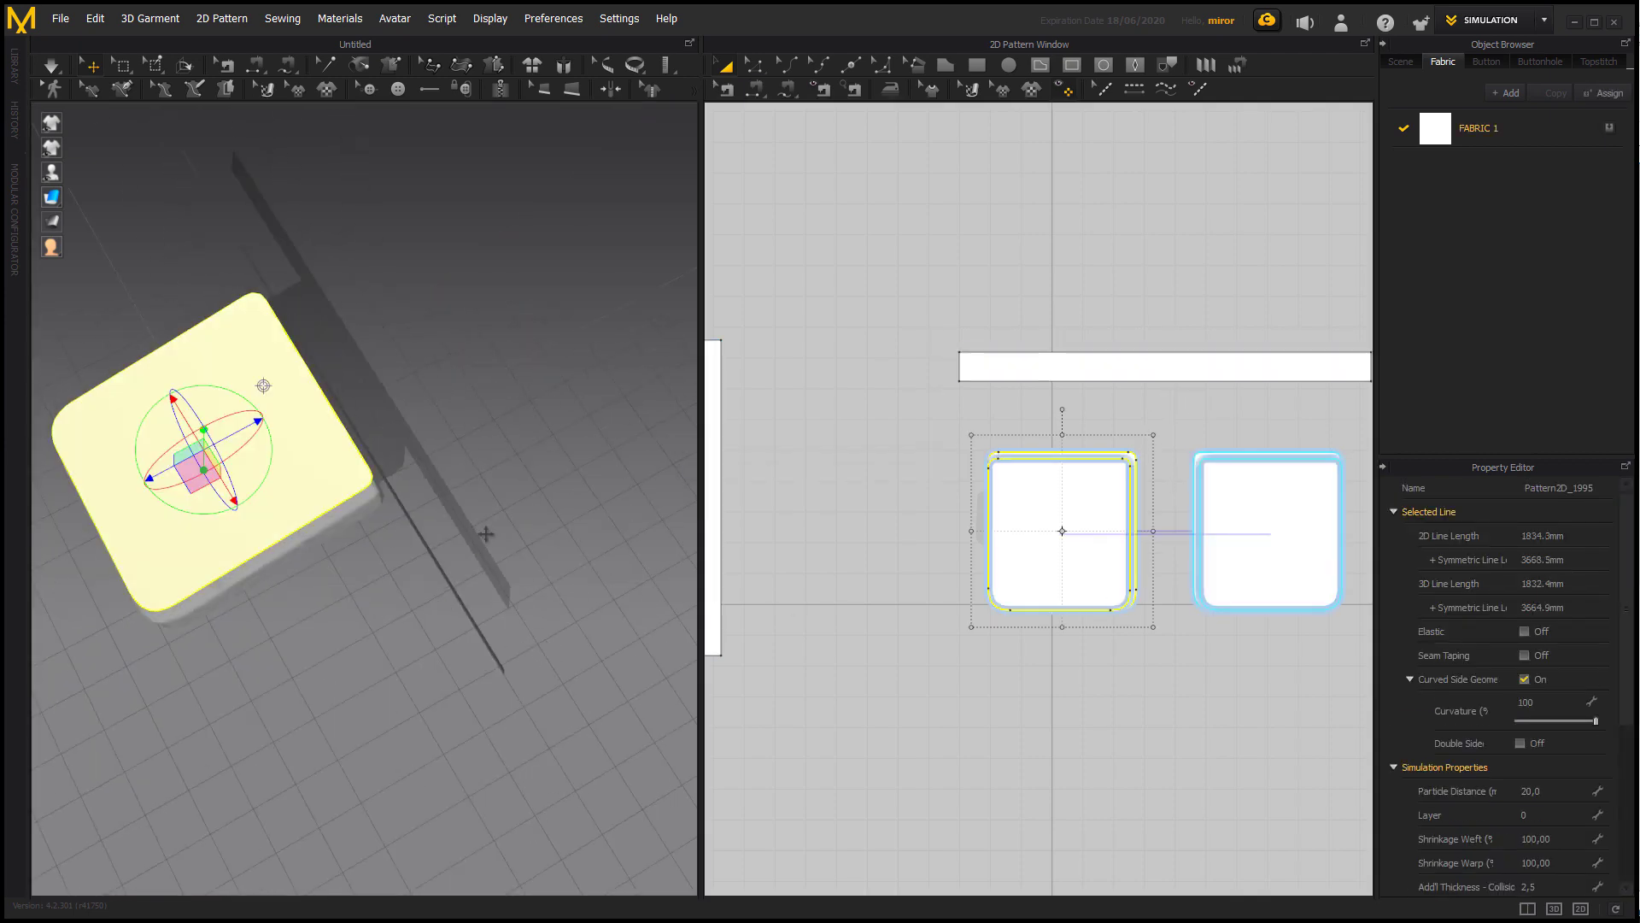
pyautogui.moveTo(478, 530); pyautogui.dragTo(372, 468, button='right')
pyautogui.moveTo(275, 442); pyautogui.dragTo(287, 443)
pyautogui.moveTo(363, 568); pyautogui.dragTo(299, 487, button='right')
pyautogui.click(229, 521)
# Duplicate the long strip and place the copy about 203 mm above the original in 2D.
pyautogui.click(1150, 367)
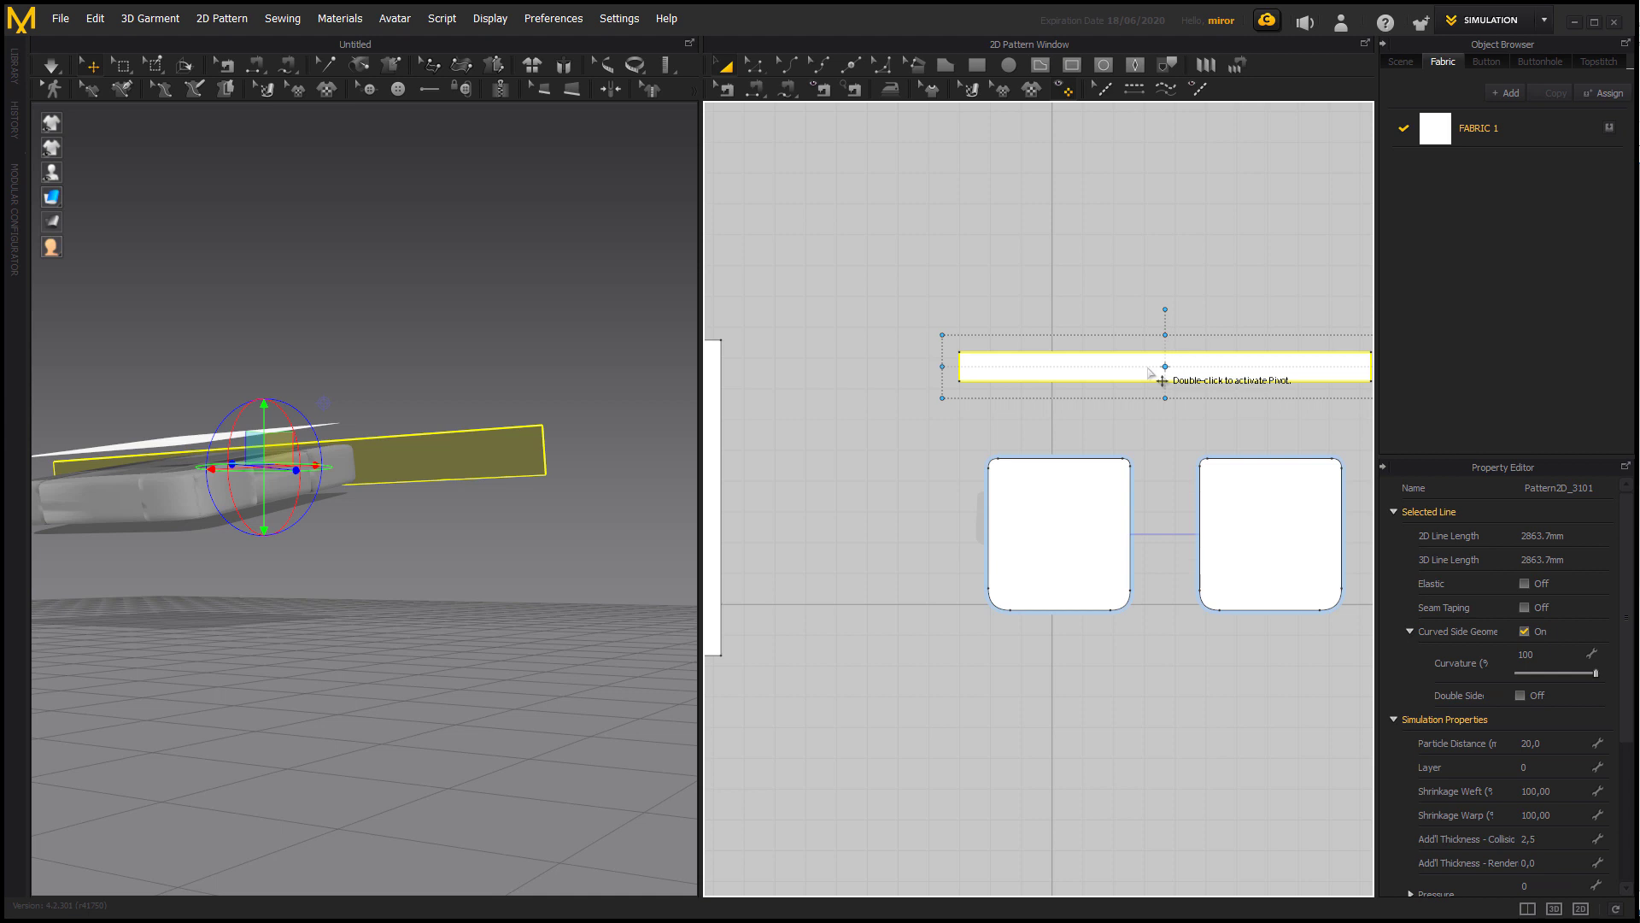
pyautogui.moveTo(1162, 381); pyautogui.dragTo(1166, 305)
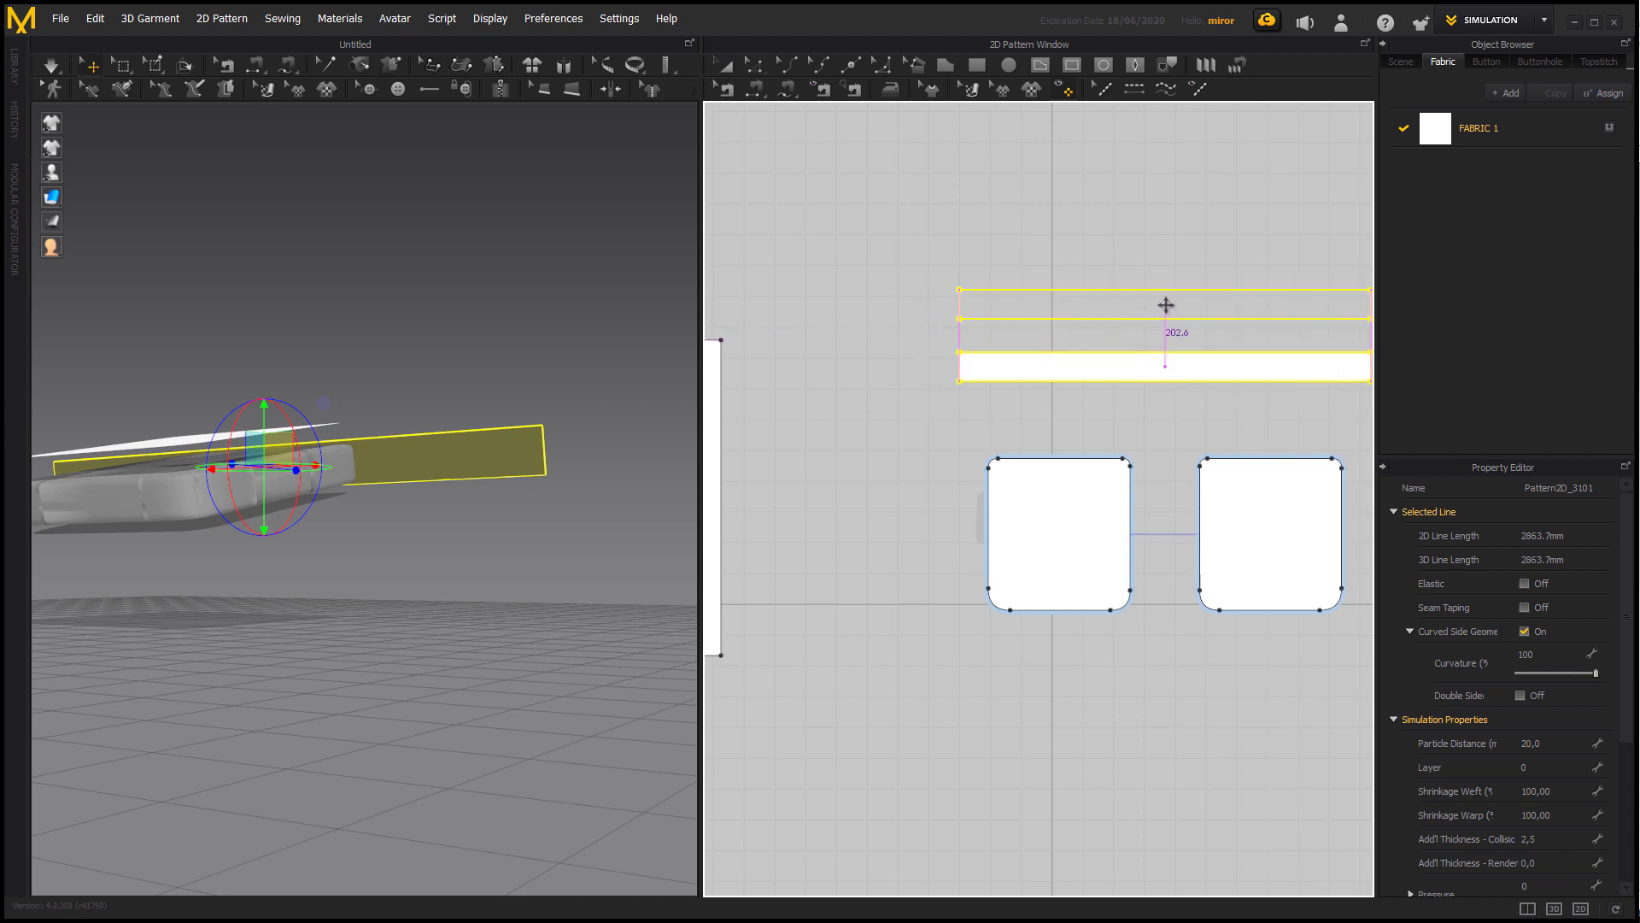
pyautogui.click(1165, 305)
# Rotate the copied strip in 3D and move it down in front of the cushion, facing the front side.
pyautogui.moveTo(533, 559); pyautogui.dragTo(497, 610, button='right')
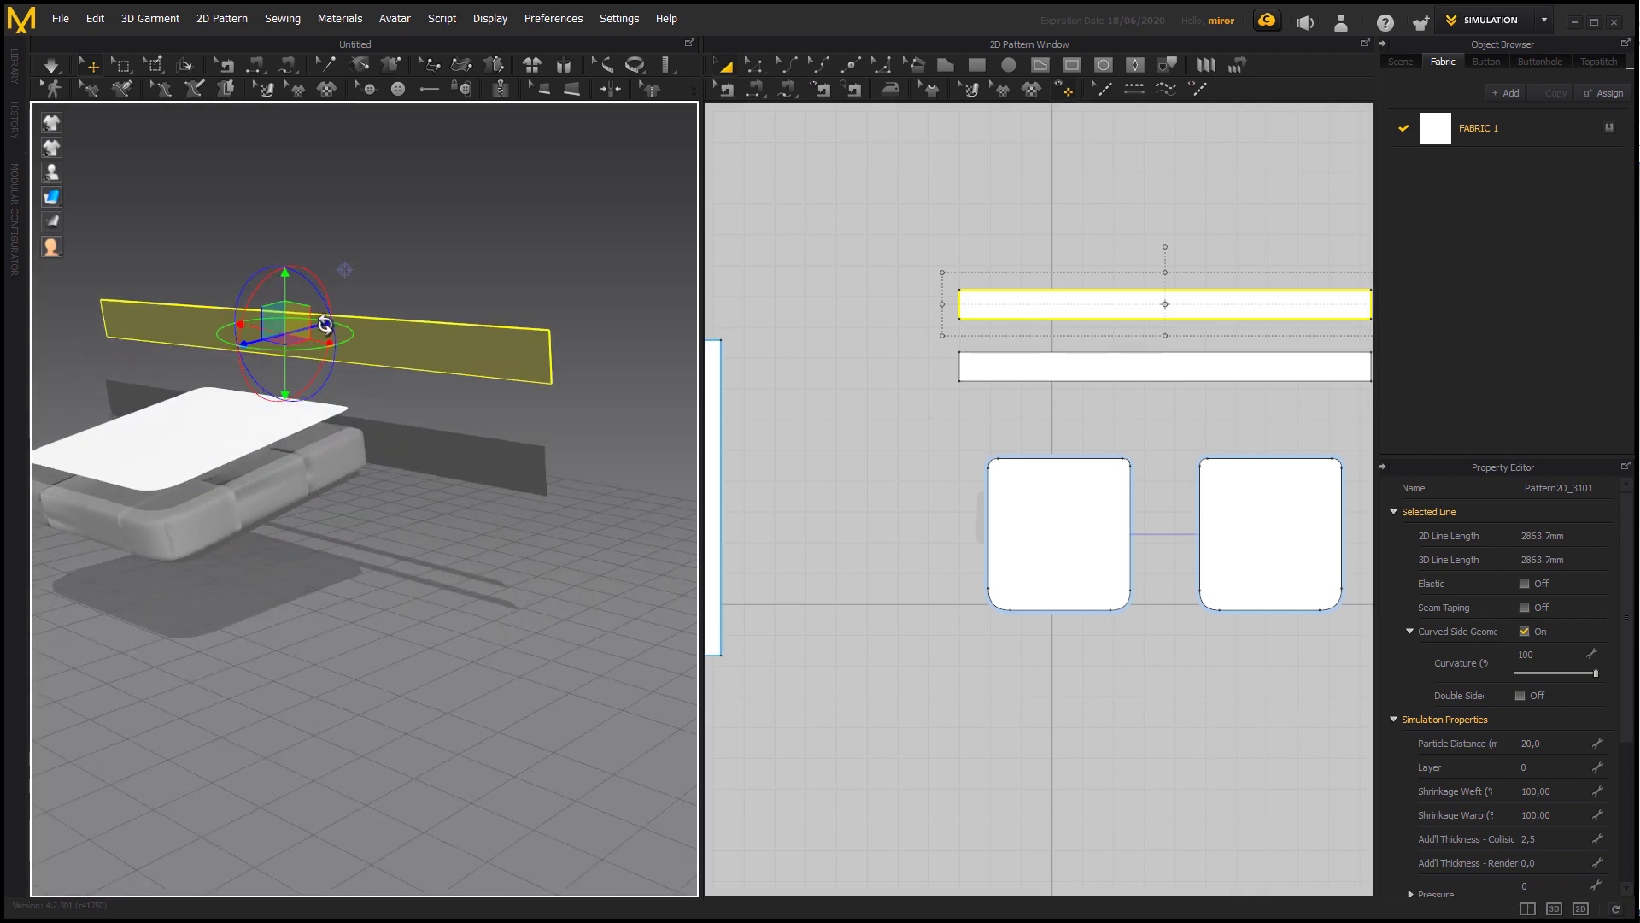
pyautogui.moveTo(321, 322); pyautogui.dragTo(171, 361)
pyautogui.moveTo(354, 586); pyautogui.dragTo(489, 560, button='middle')
pyautogui.moveTo(263, 285); pyautogui.dragTo(121, 443)
pyautogui.moveTo(221, 392); pyautogui.dragTo(225, 574)
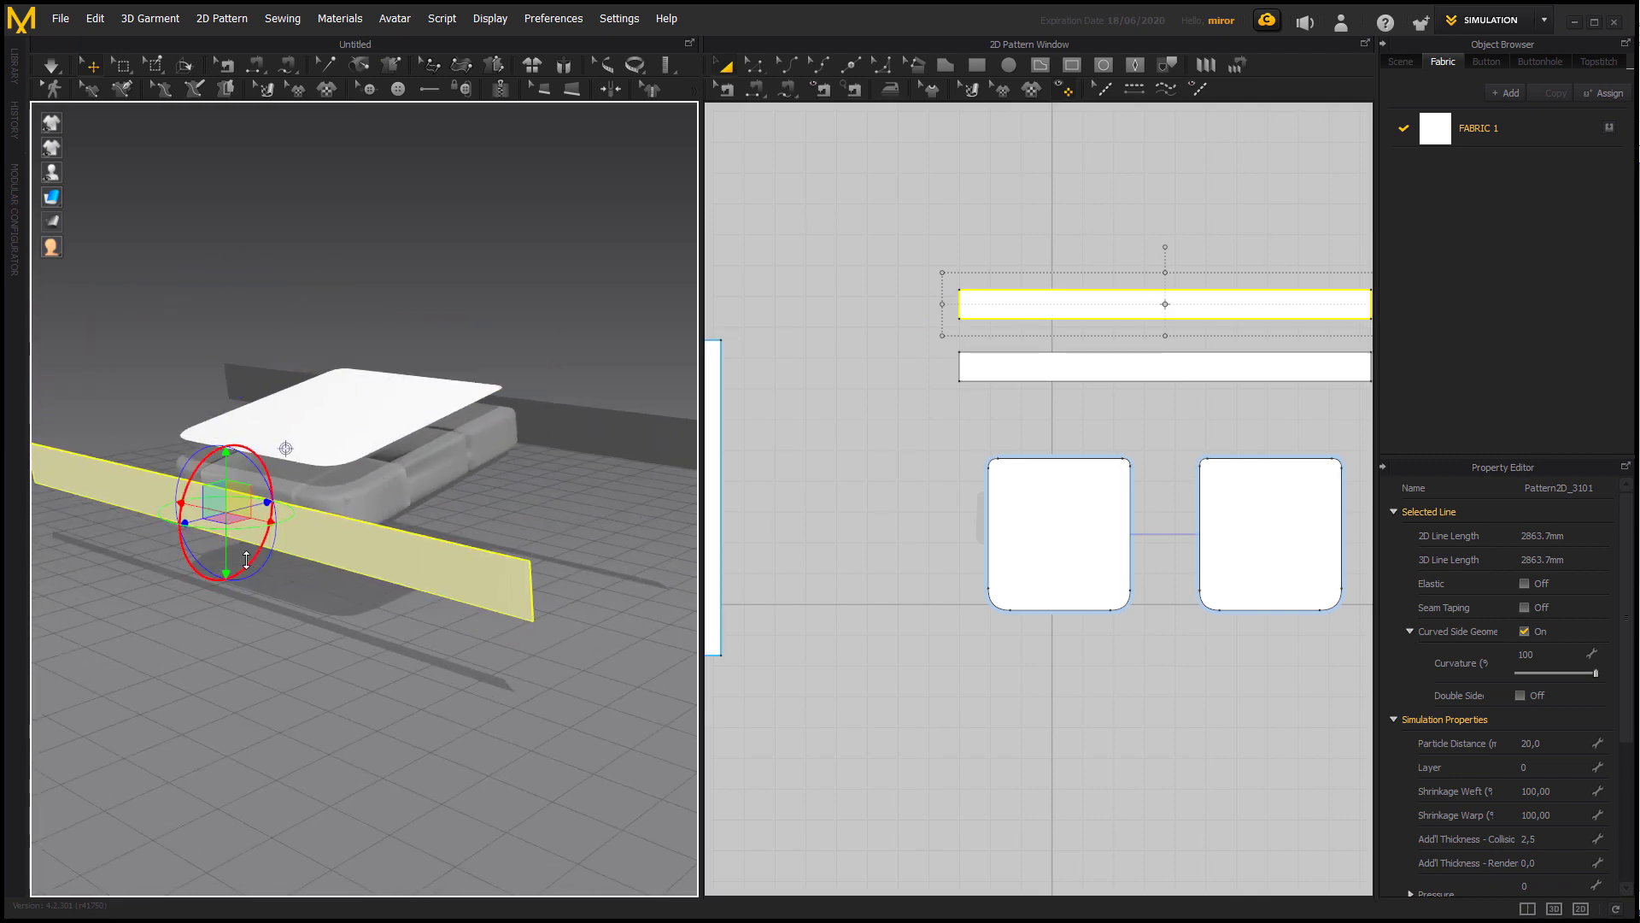
pyautogui.moveTo(287, 564); pyautogui.dragTo(453, 557, button='right')
pyautogui.moveTo(310, 497)
pyautogui.mouseDown()
pyautogui.moveTo(300, 481)
pyautogui.moveTo(304, 528)
pyautogui.mouseUp()
pyautogui.moveTo(303, 528); pyautogui.dragTo(462, 585, button='right')
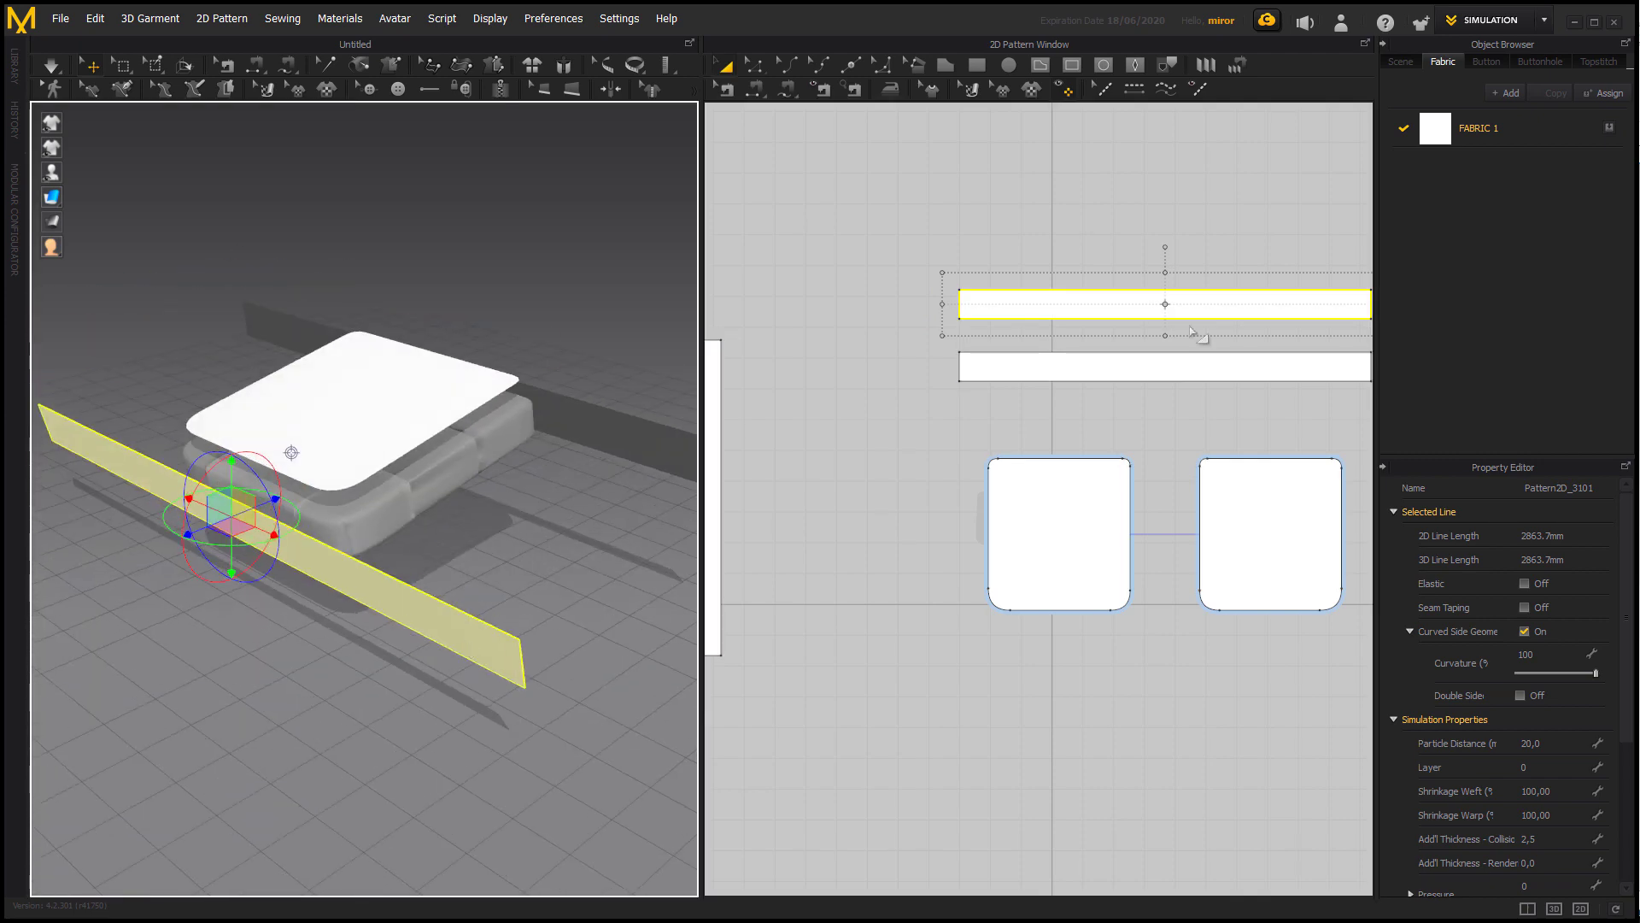
# Shorten the copied strip in 2D to an outline length of about 991 mm.
pyautogui.scroll(-3, 1205, 337)
pyautogui.moveTo(1229, 372); pyautogui.dragTo(1047, 376)
pyautogui.click(441, 556)
pyautogui.moveTo(441, 555); pyautogui.dragTo(545, 557, button='right')
pyautogui.click(264, 487)
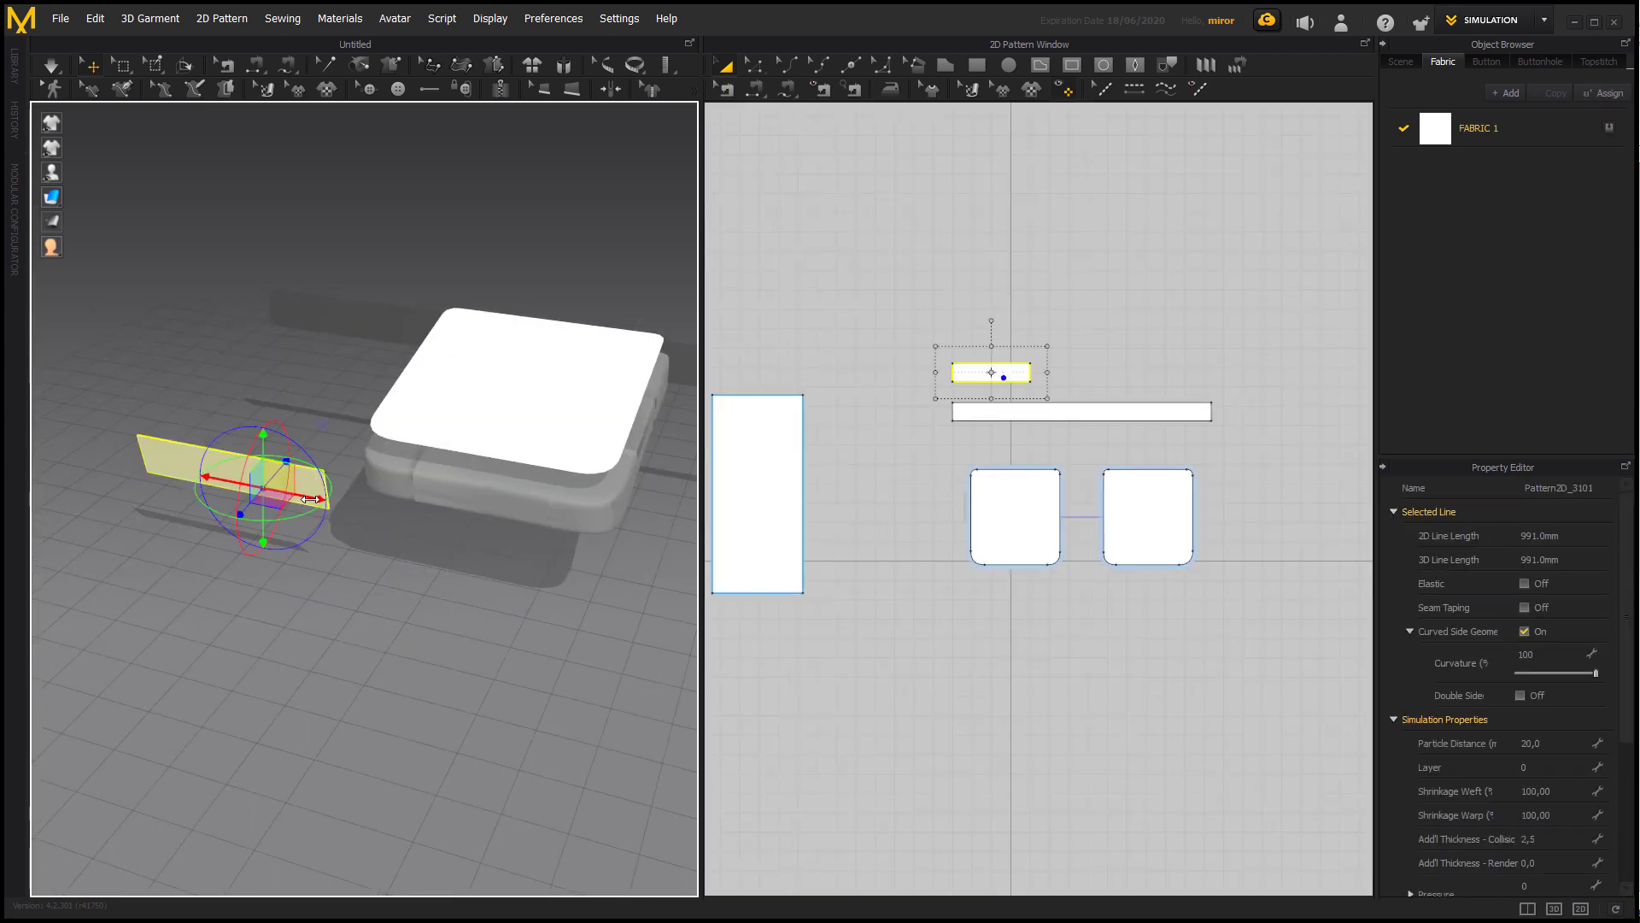
# Move the shortened strip to the middle of the cushion's front and raise it to cushion height in 3D.
pyautogui.moveTo(318, 498); pyautogui.dragTo(571, 547)
pyautogui.click(600, 675)
pyautogui.moveTo(600, 679); pyautogui.dragTo(639, 643, button='middle')
pyautogui.press('2')
pyautogui.click(514, 458)
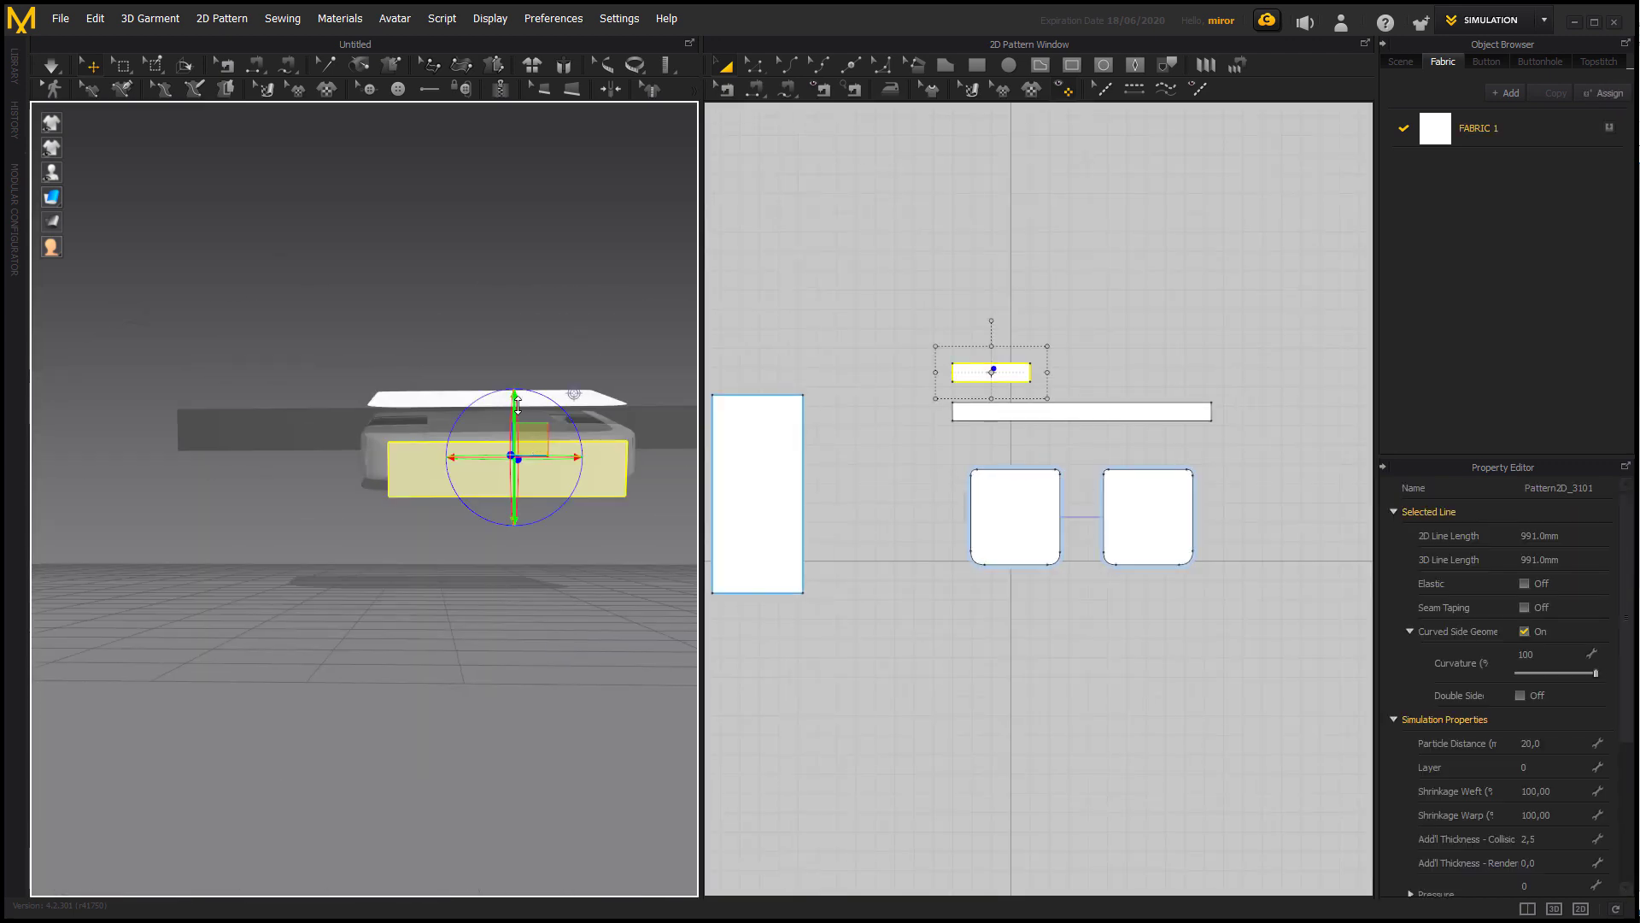
pyautogui.moveTo(514, 398); pyautogui.dragTo(514, 382)
pyautogui.scroll(-2, 1056, 383)
pyautogui.scroll(-3, 1061, 385)
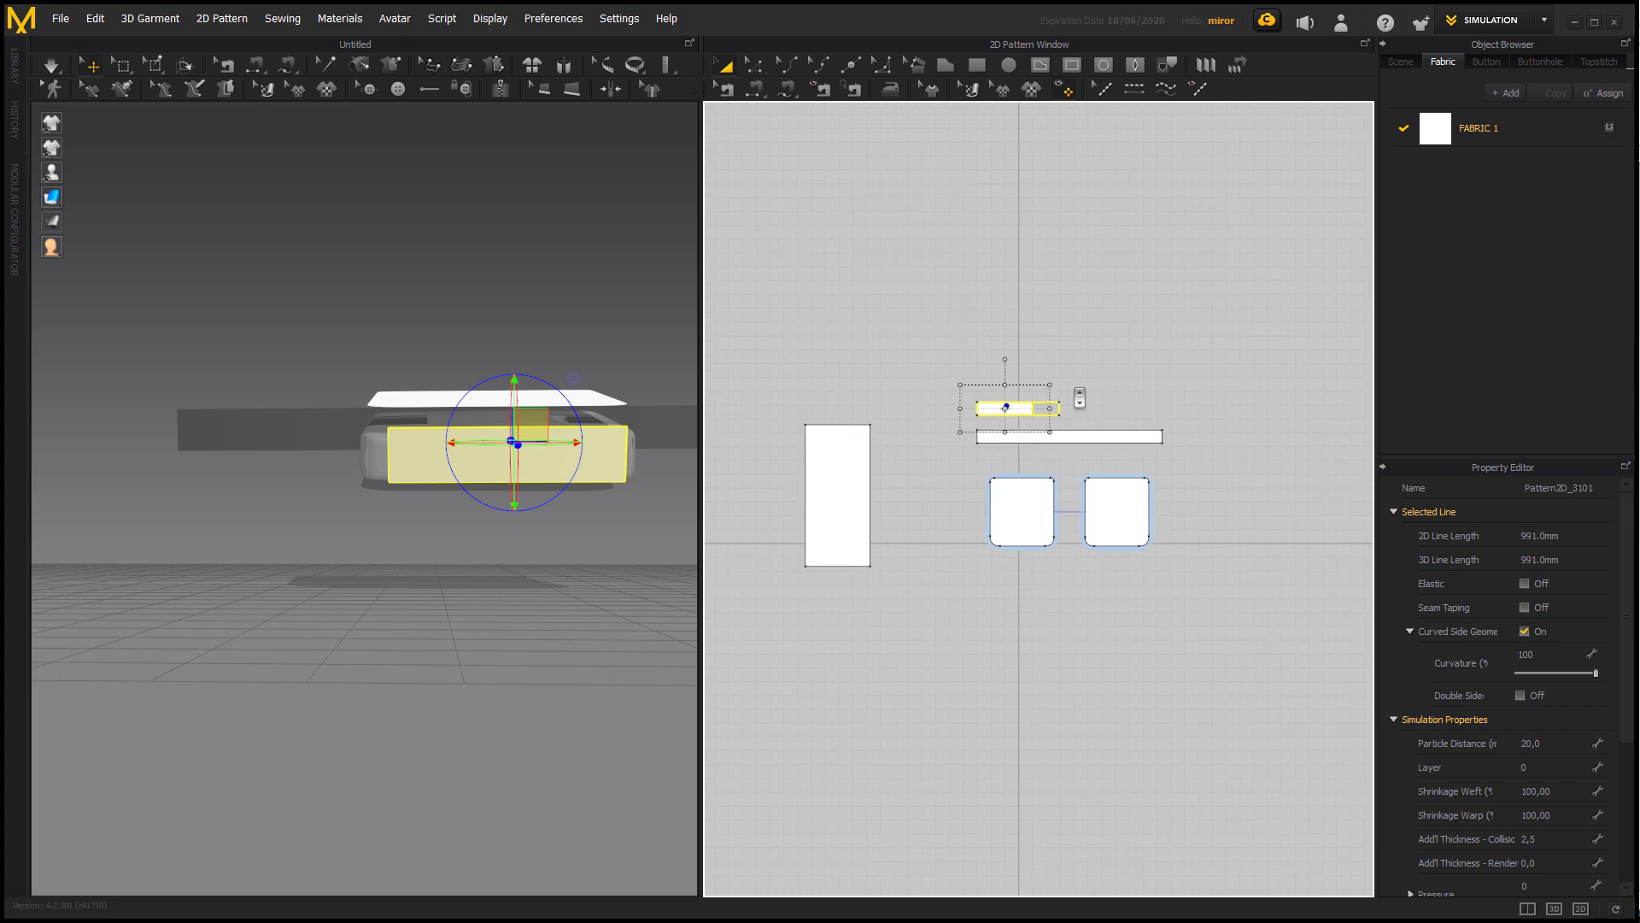
# Lengthen the front strip to an outline length of about 1472 mm and fine-tune its height in front of the cushion.
pyautogui.moveTo(1048, 409); pyautogui.dragTo(1083, 409)
pyautogui.moveTo(615, 445); pyautogui.dragTo(623, 468, button='right')
pyautogui.moveTo(622, 461); pyautogui.dragTo(546, 460)
pyautogui.moveTo(546, 461); pyautogui.dragTo(466, 453, button='right')
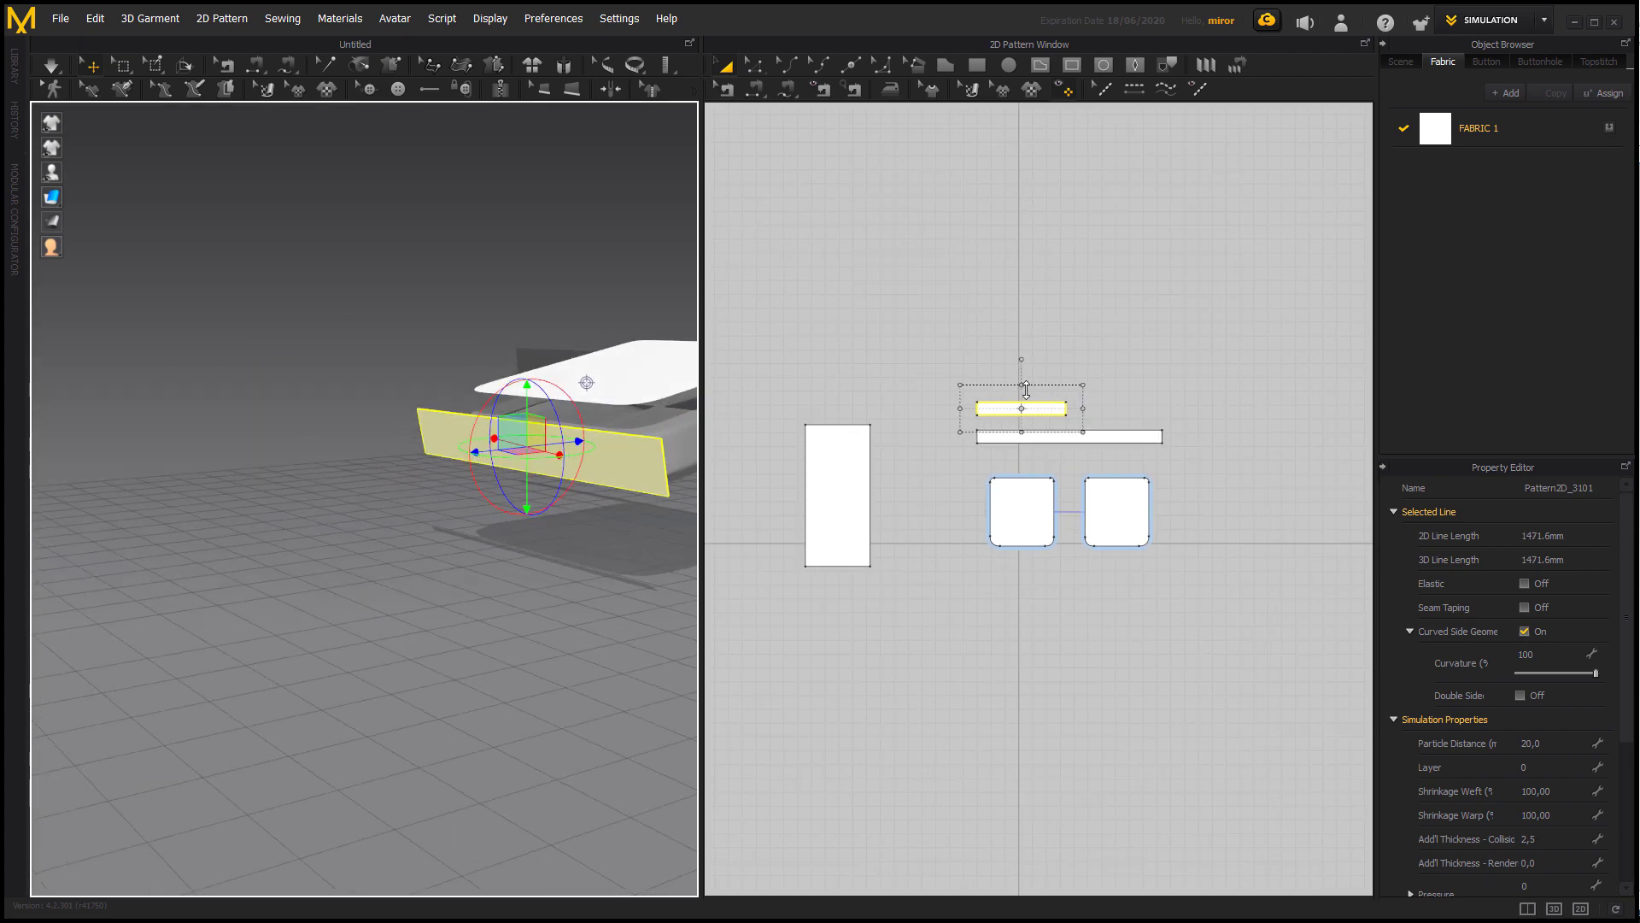
pyautogui.moveTo(528, 502); pyautogui.dragTo(527, 493)
pyautogui.moveTo(538, 589); pyautogui.dragTo(381, 666, button='right')
pyautogui.scroll(-2, 381, 666)
pyautogui.click(555, 709)
pyautogui.moveTo(555, 709); pyautogui.dragTo(444, 614, button='right')
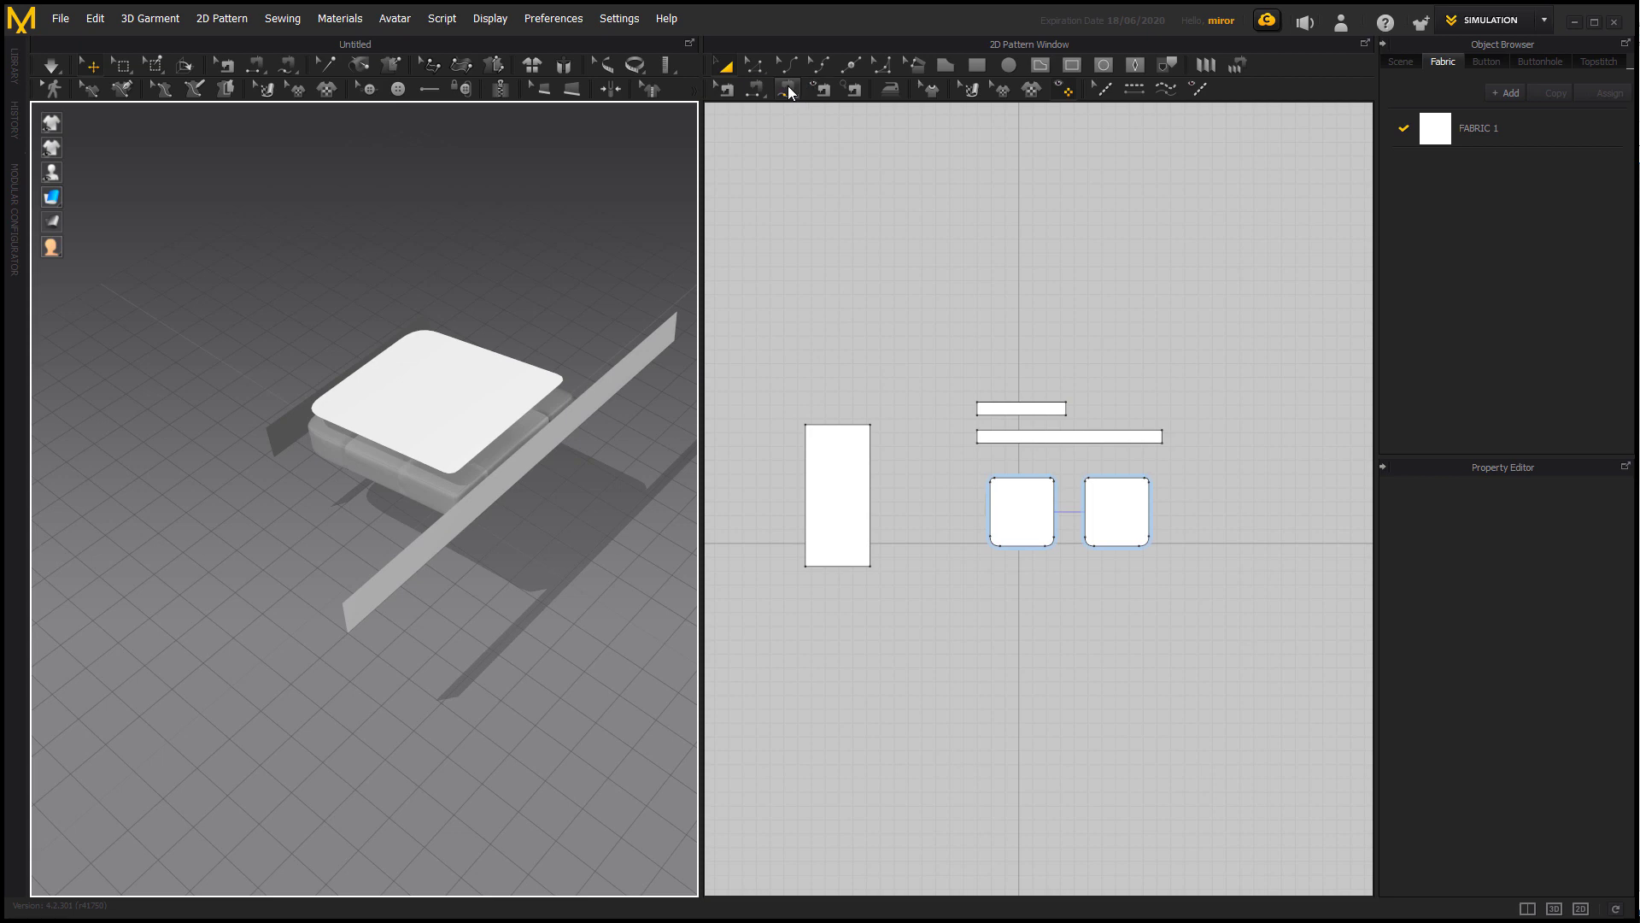
# Sew the long strip's upper edge around the sides and rear of the top cushion pattern with Free Sewing.
pyautogui.click(789, 90)
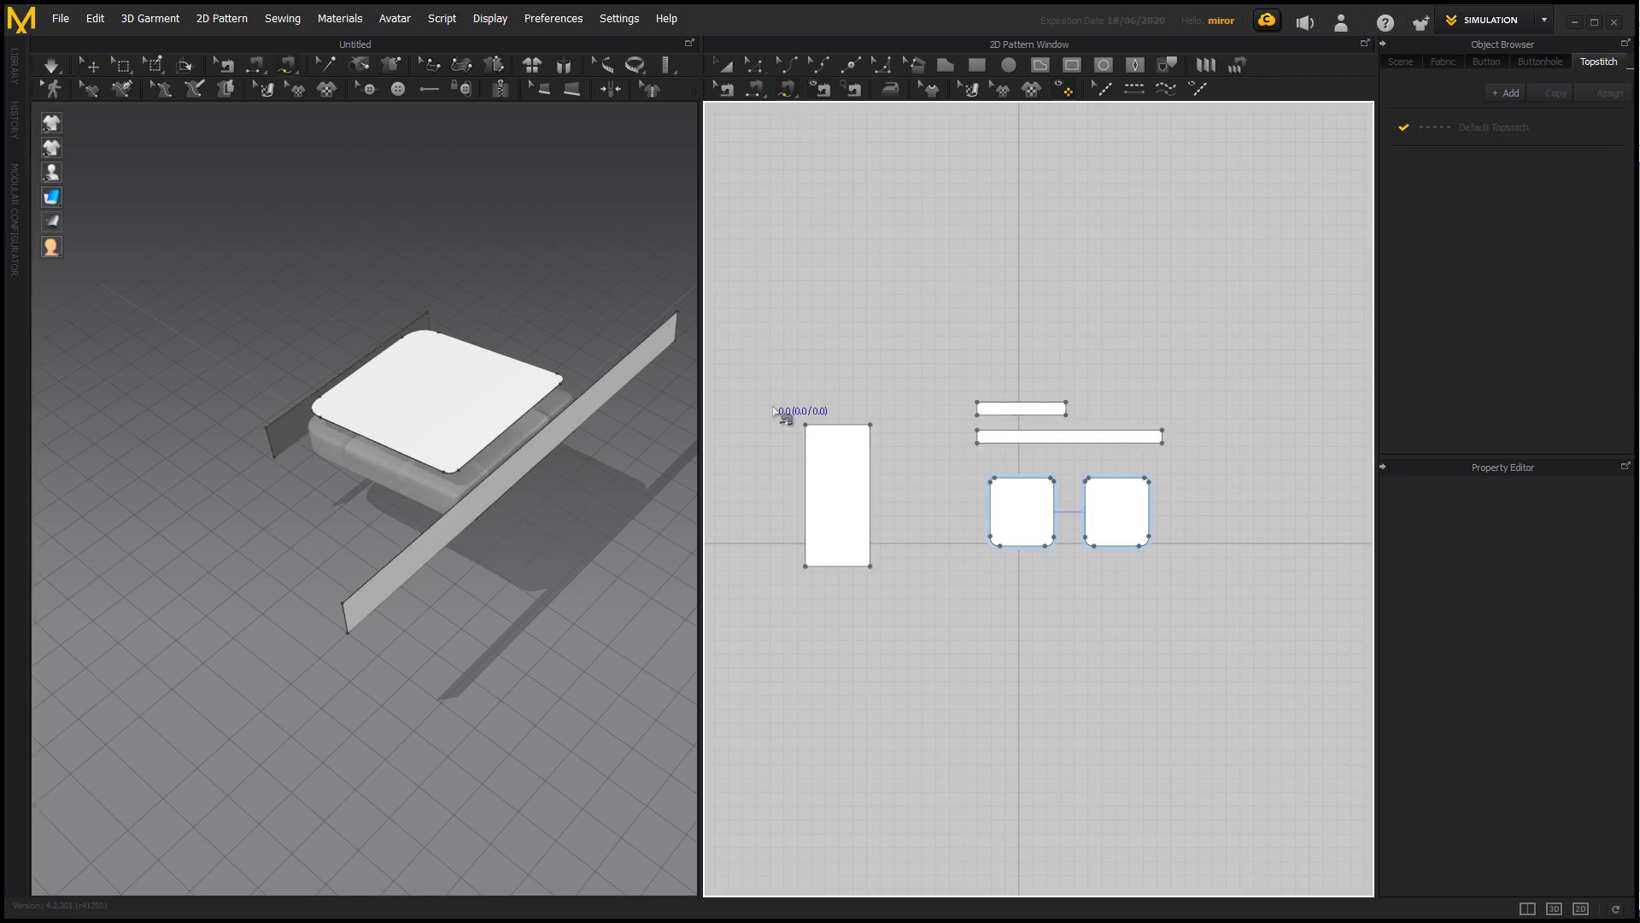
pyautogui.scroll(-3, 995, 466)
pyautogui.scroll(4, 998, 463)
pyautogui.scroll(2, 997, 462)
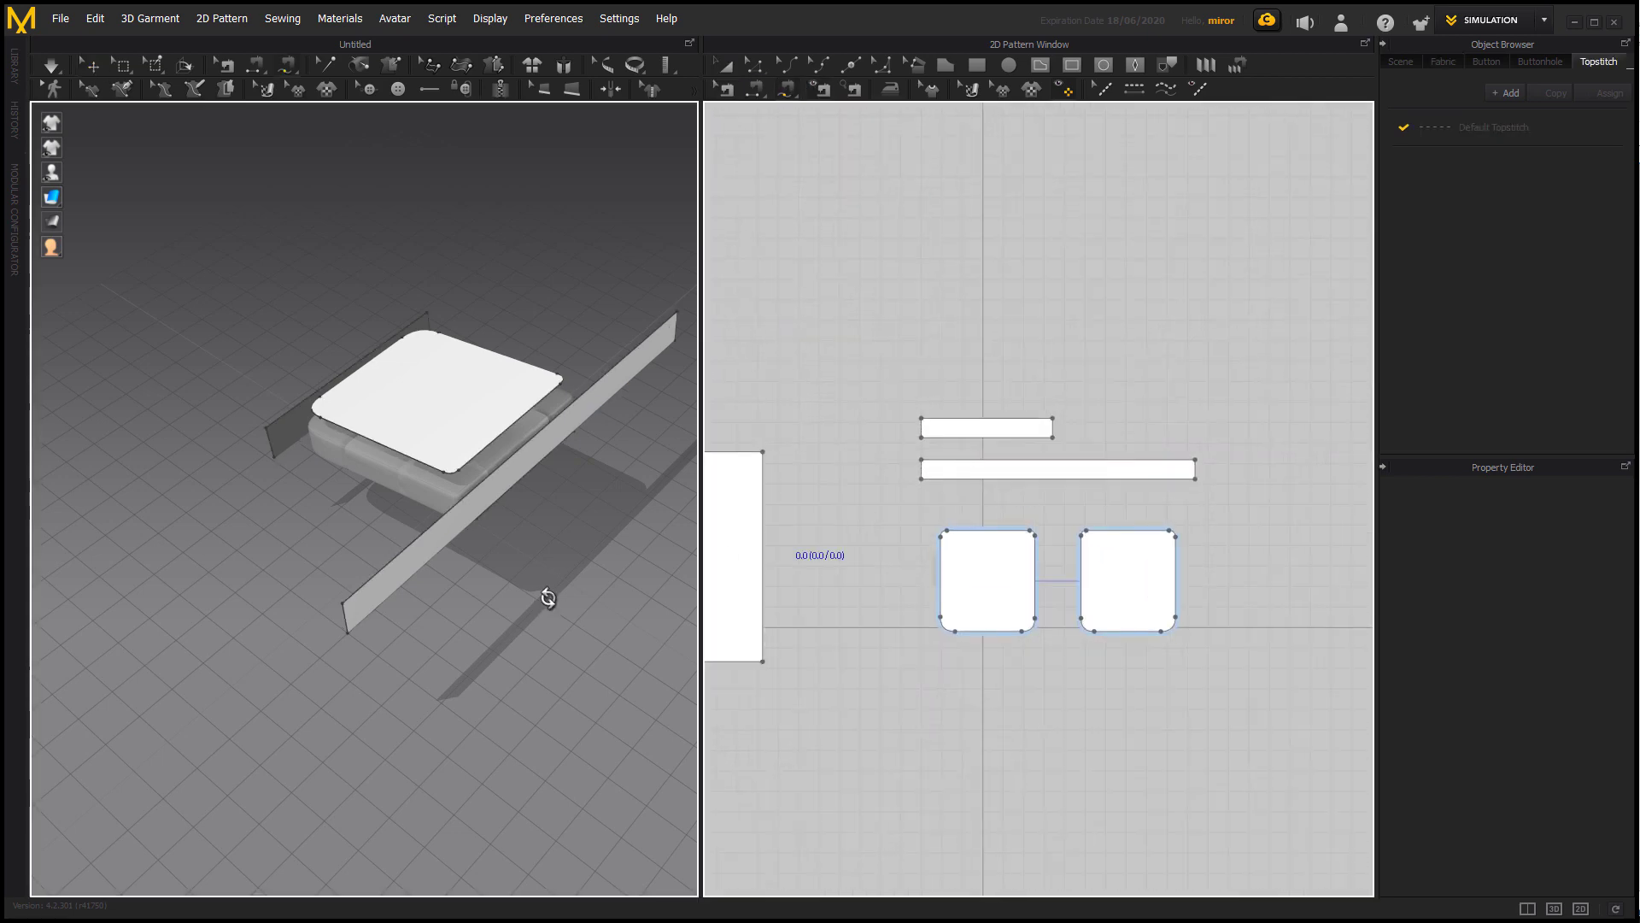
pyautogui.moveTo(543, 592); pyautogui.dragTo(505, 566, button='right')
pyautogui.moveTo(479, 557); pyautogui.dragTo(410, 557, button='middle')
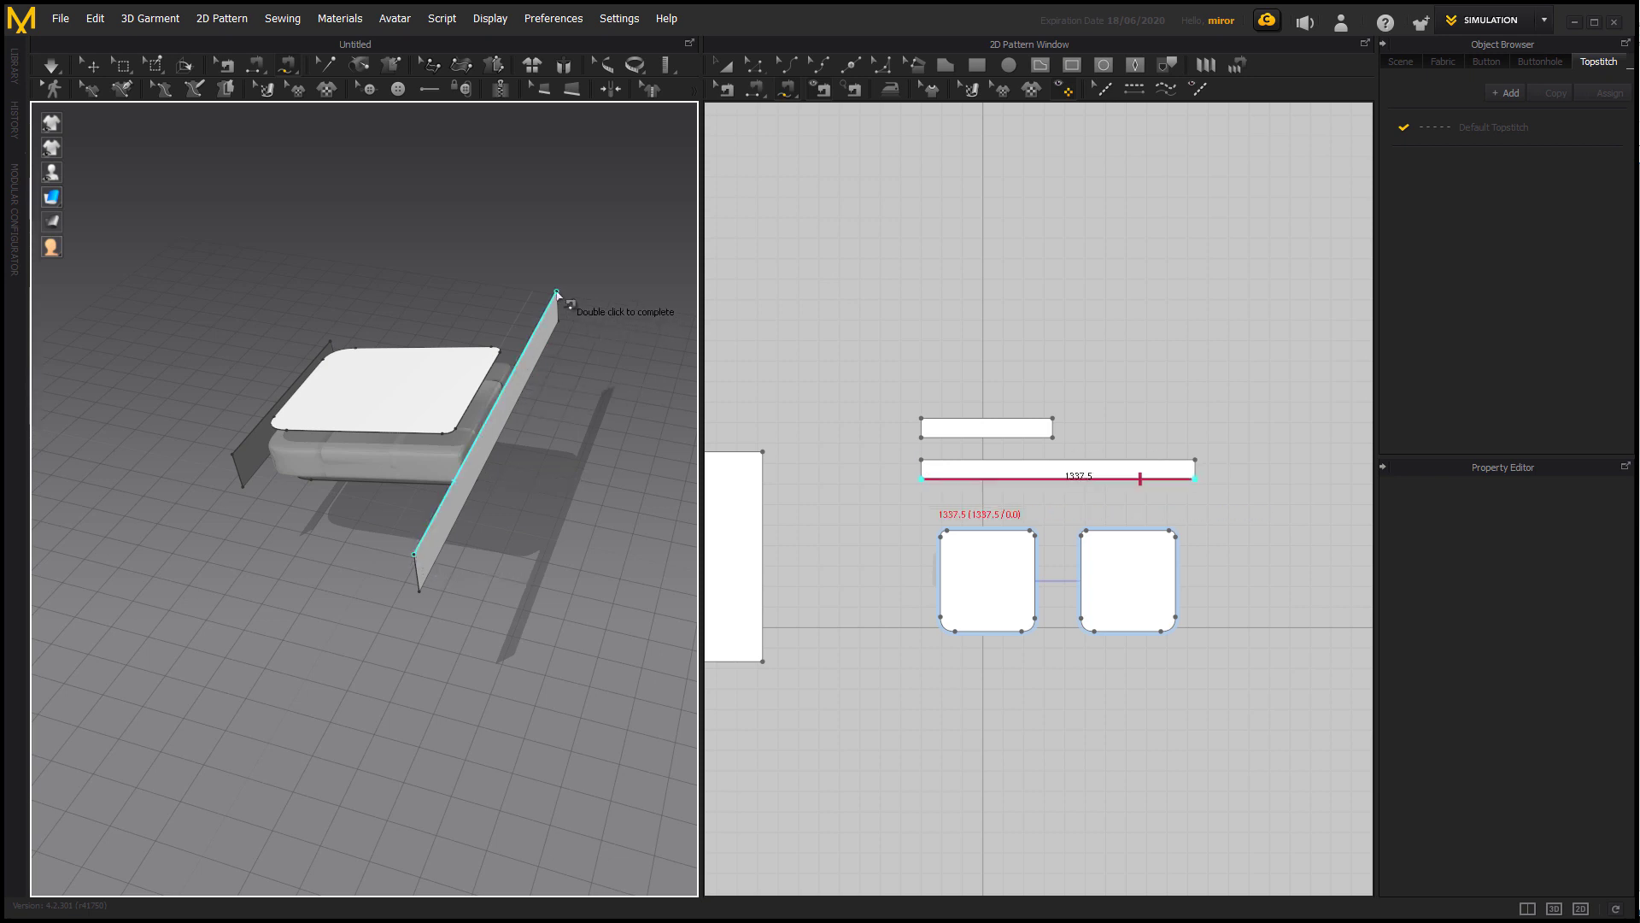
pyautogui.doubleClick(557, 293)
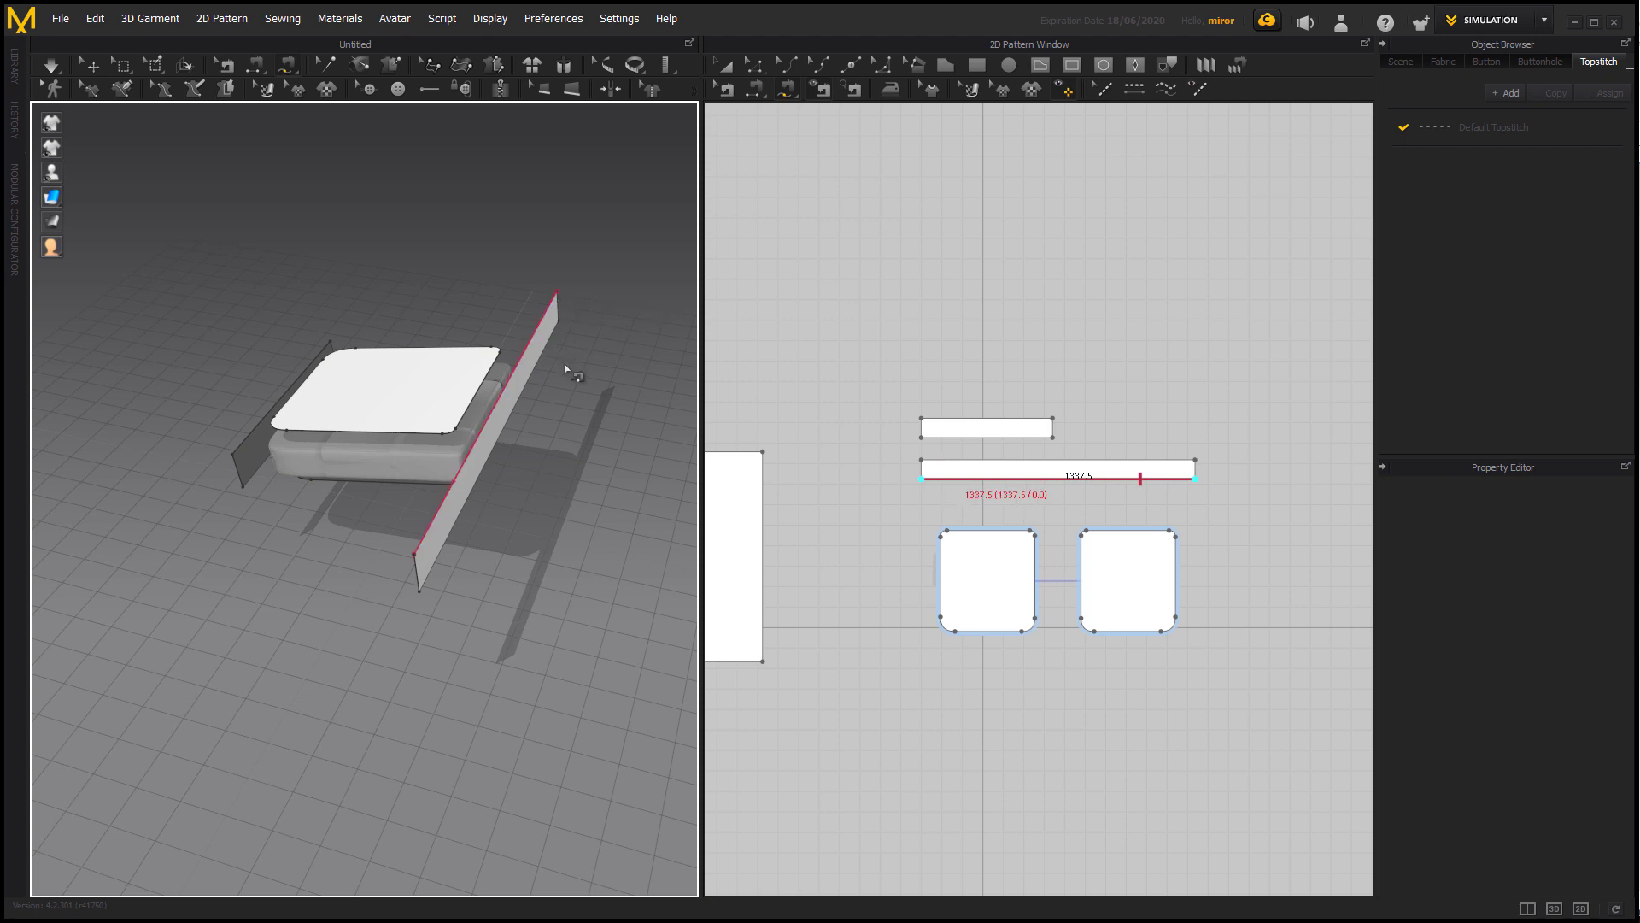
pyautogui.click(290, 430)
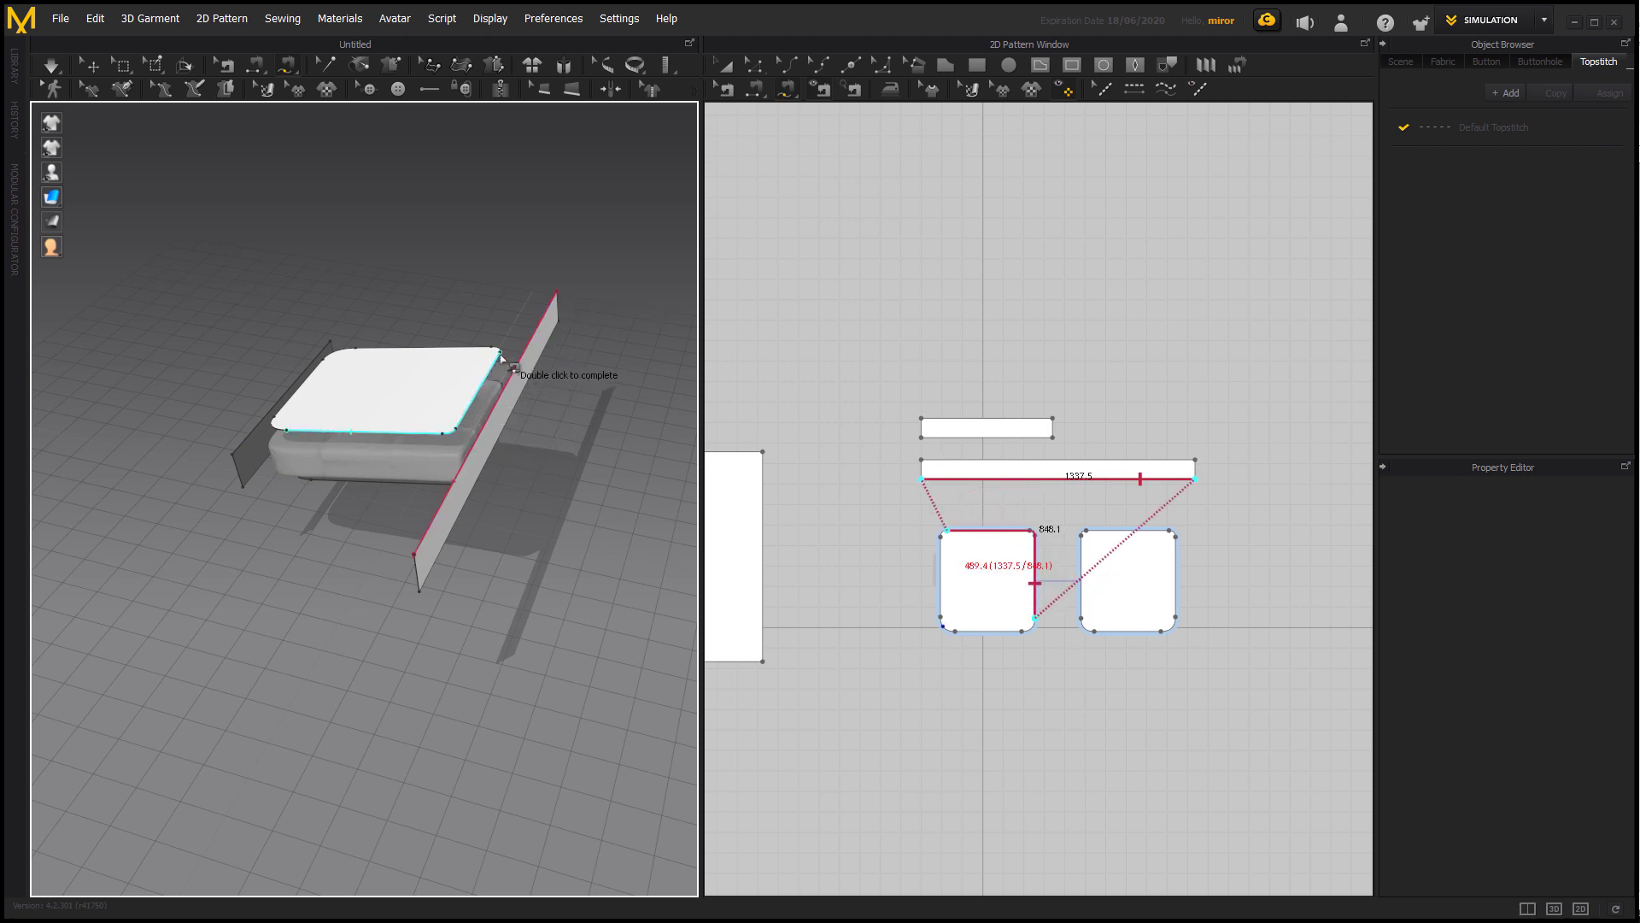
pyautogui.doubleClick(360, 352)
# Sew the long strip's lower edge around the sides and rear of the bottom cushion pattern with Free Sewing.
pyautogui.moveTo(524, 513); pyautogui.dragTo(631, 458, button='right')
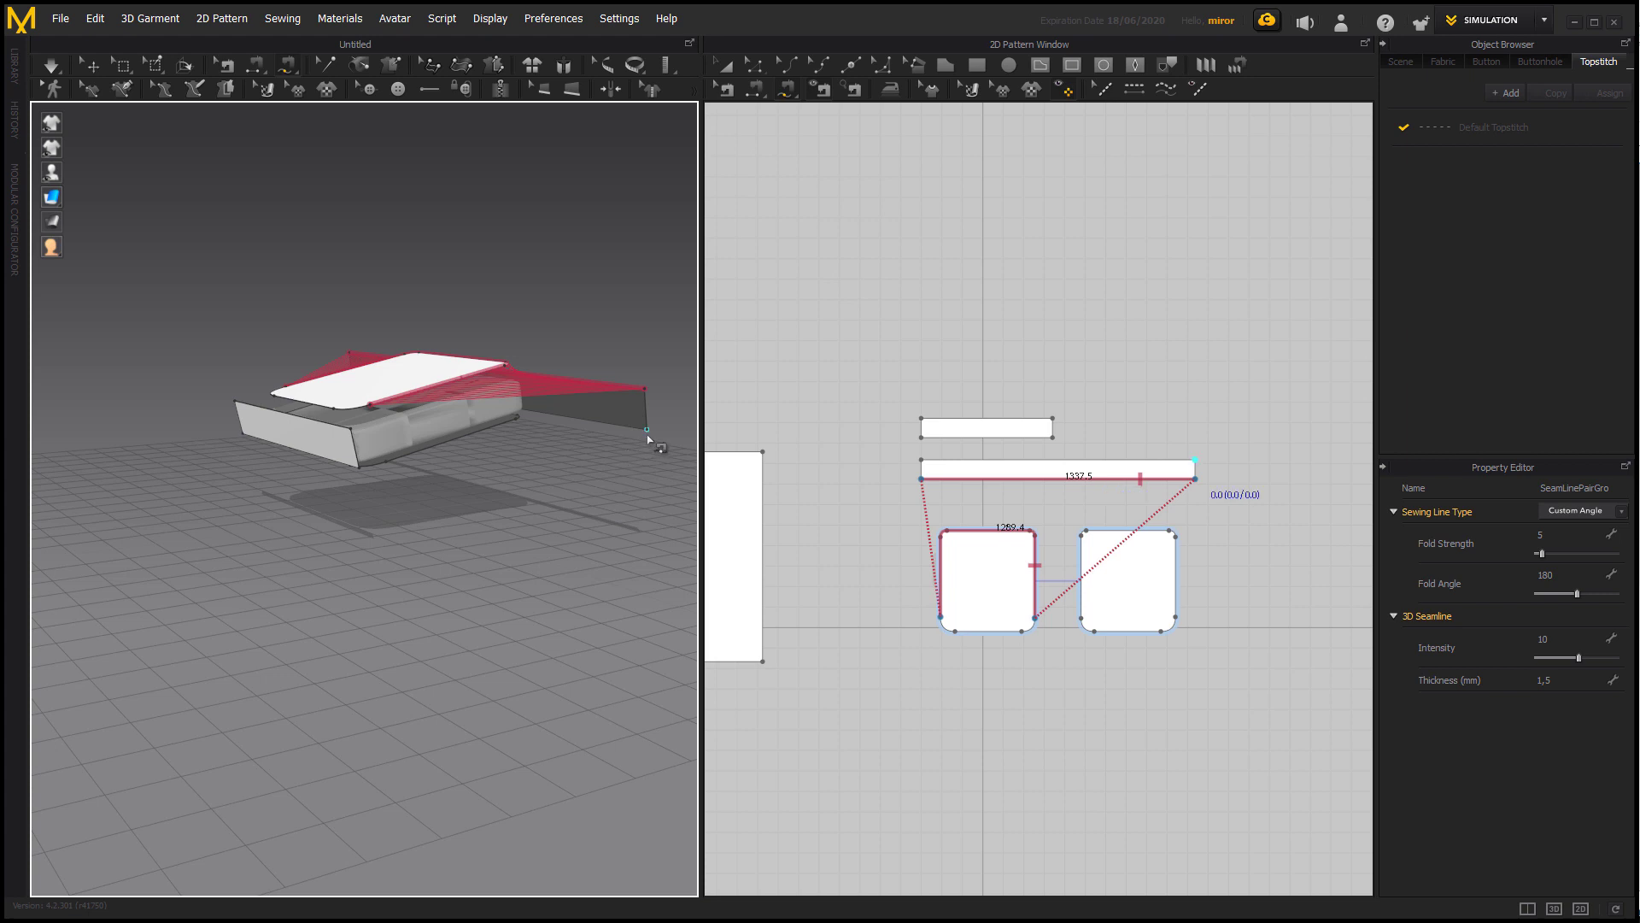
pyautogui.moveTo(498, 464); pyautogui.dragTo(227, 542, button='right')
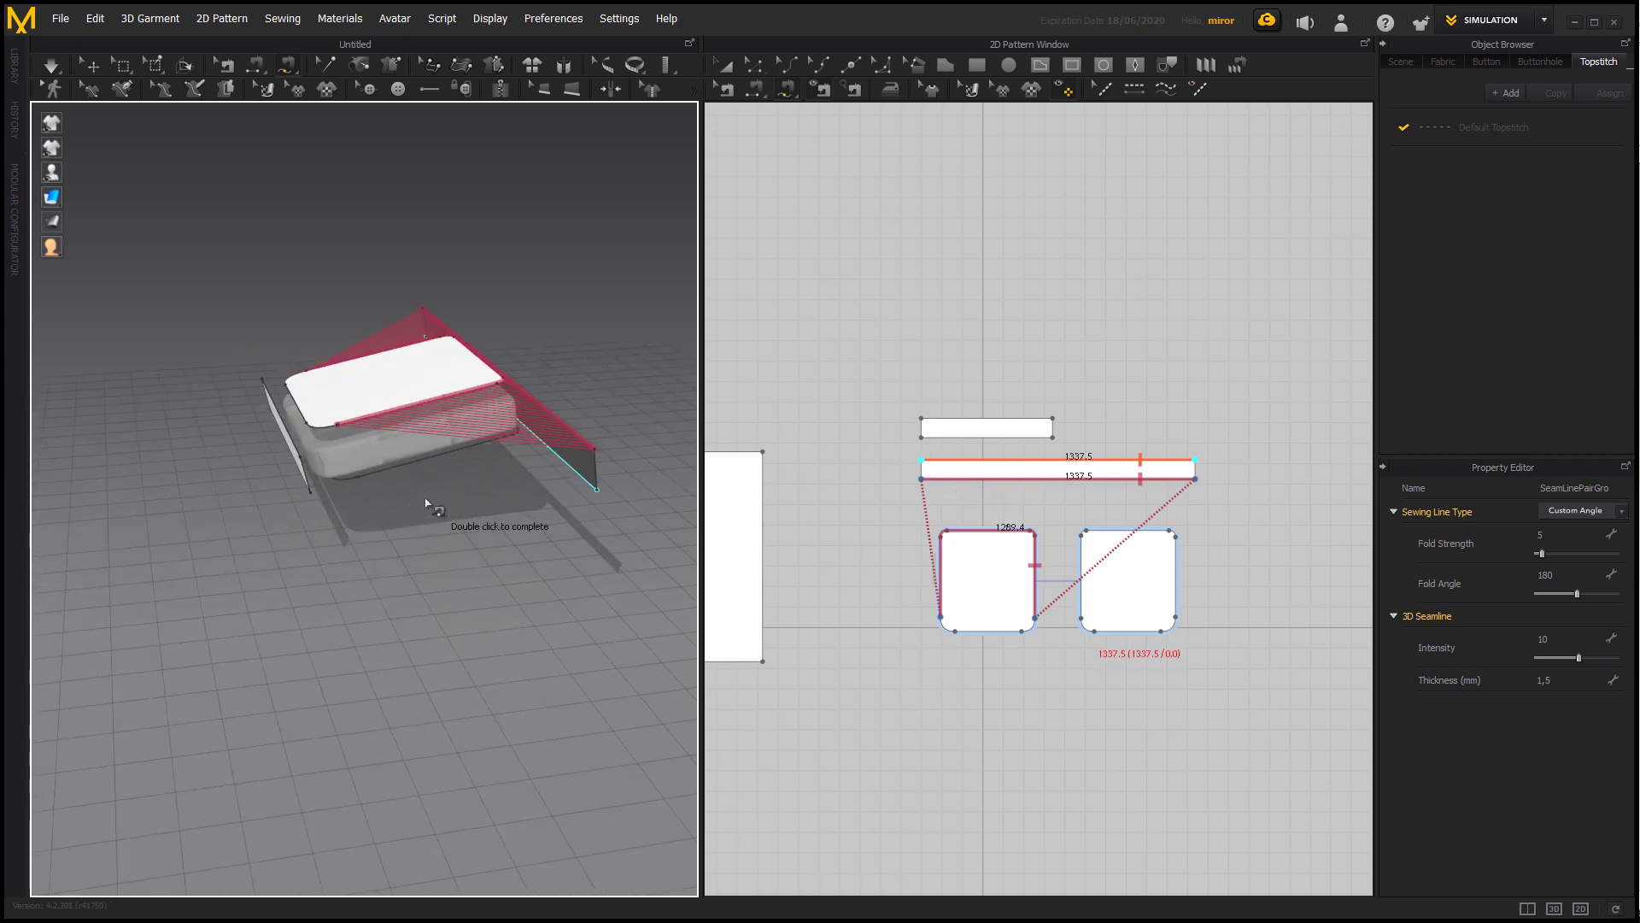
pyautogui.moveTo(541, 505); pyautogui.dragTo(183, 366, button='right')
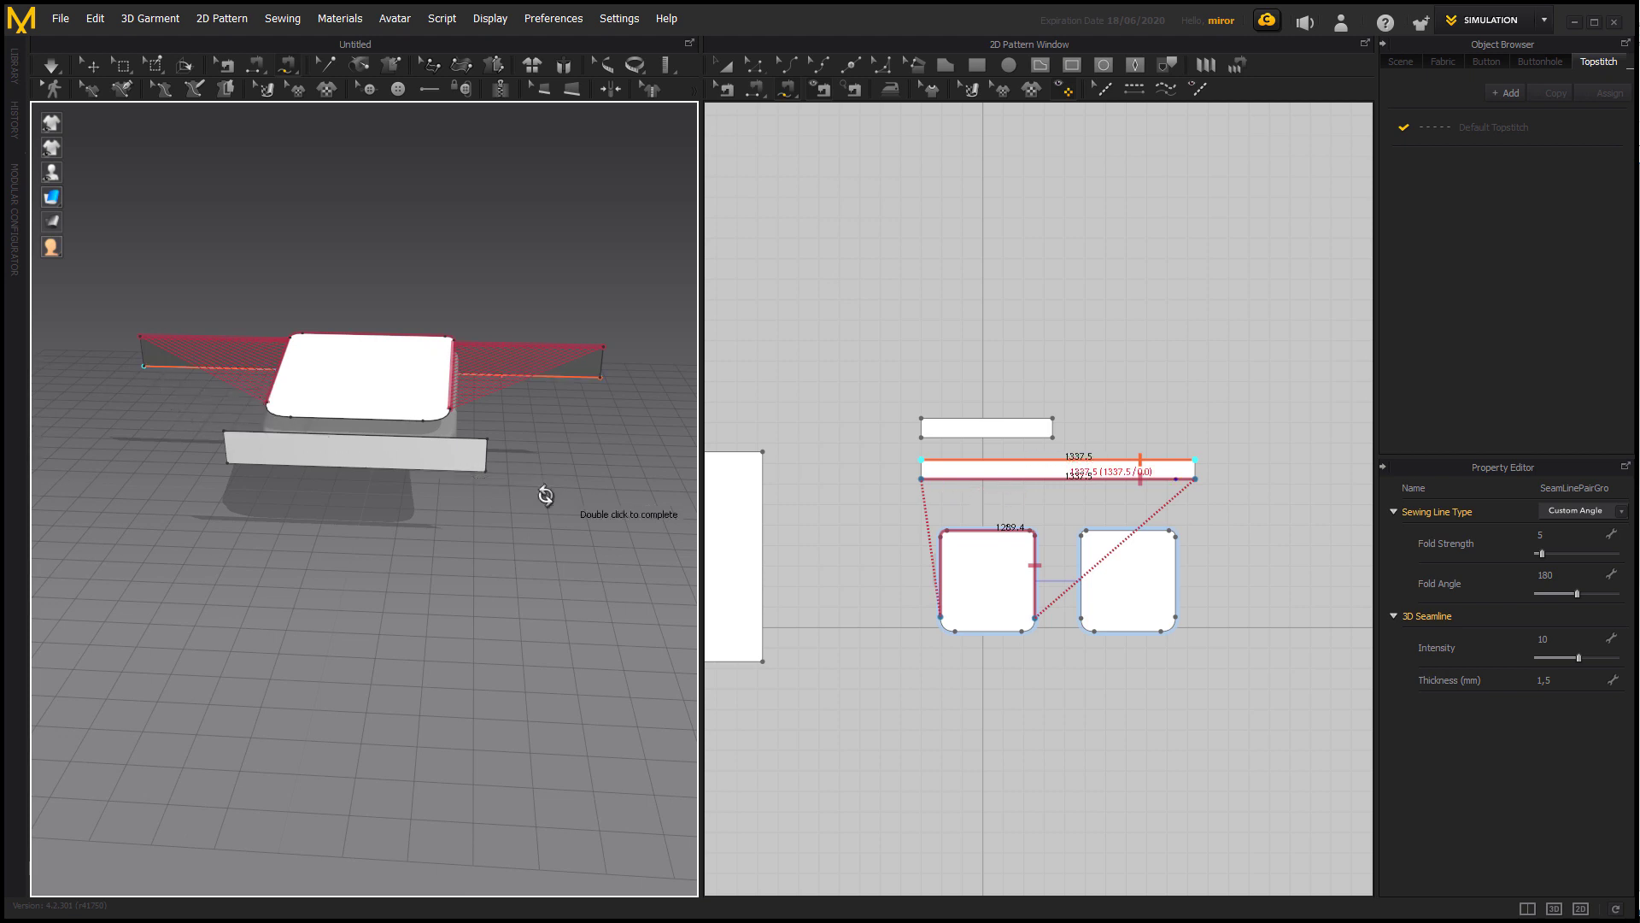
pyautogui.moveTo(542, 487); pyautogui.dragTo(395, 471, button='right')
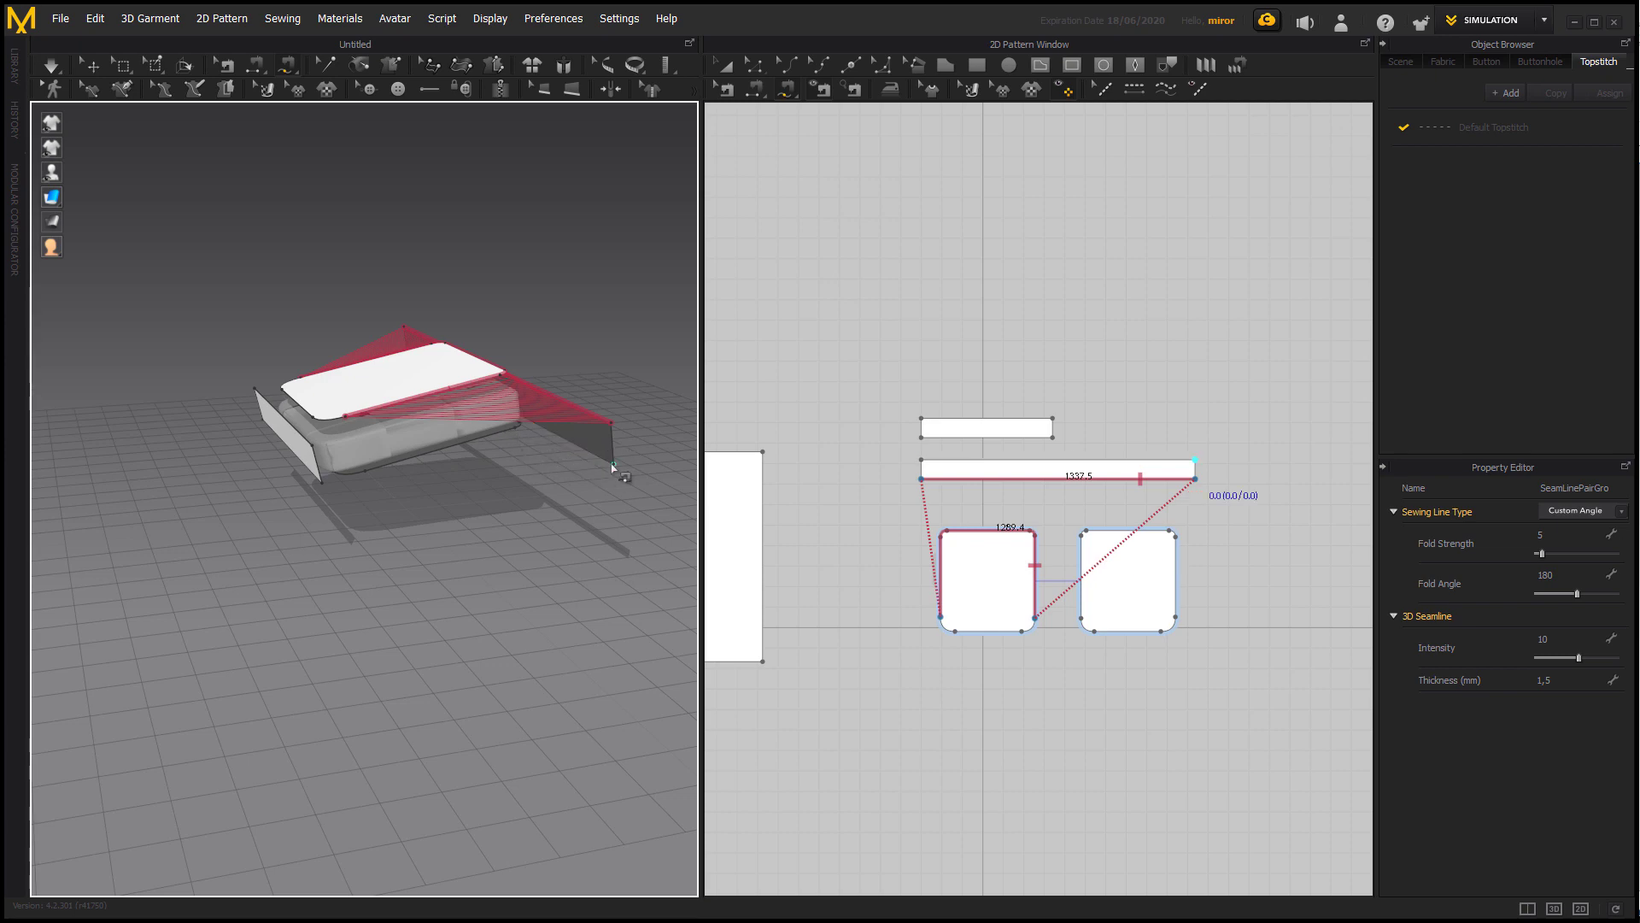
pyautogui.moveTo(598, 478); pyautogui.dragTo(675, 495, button='right')
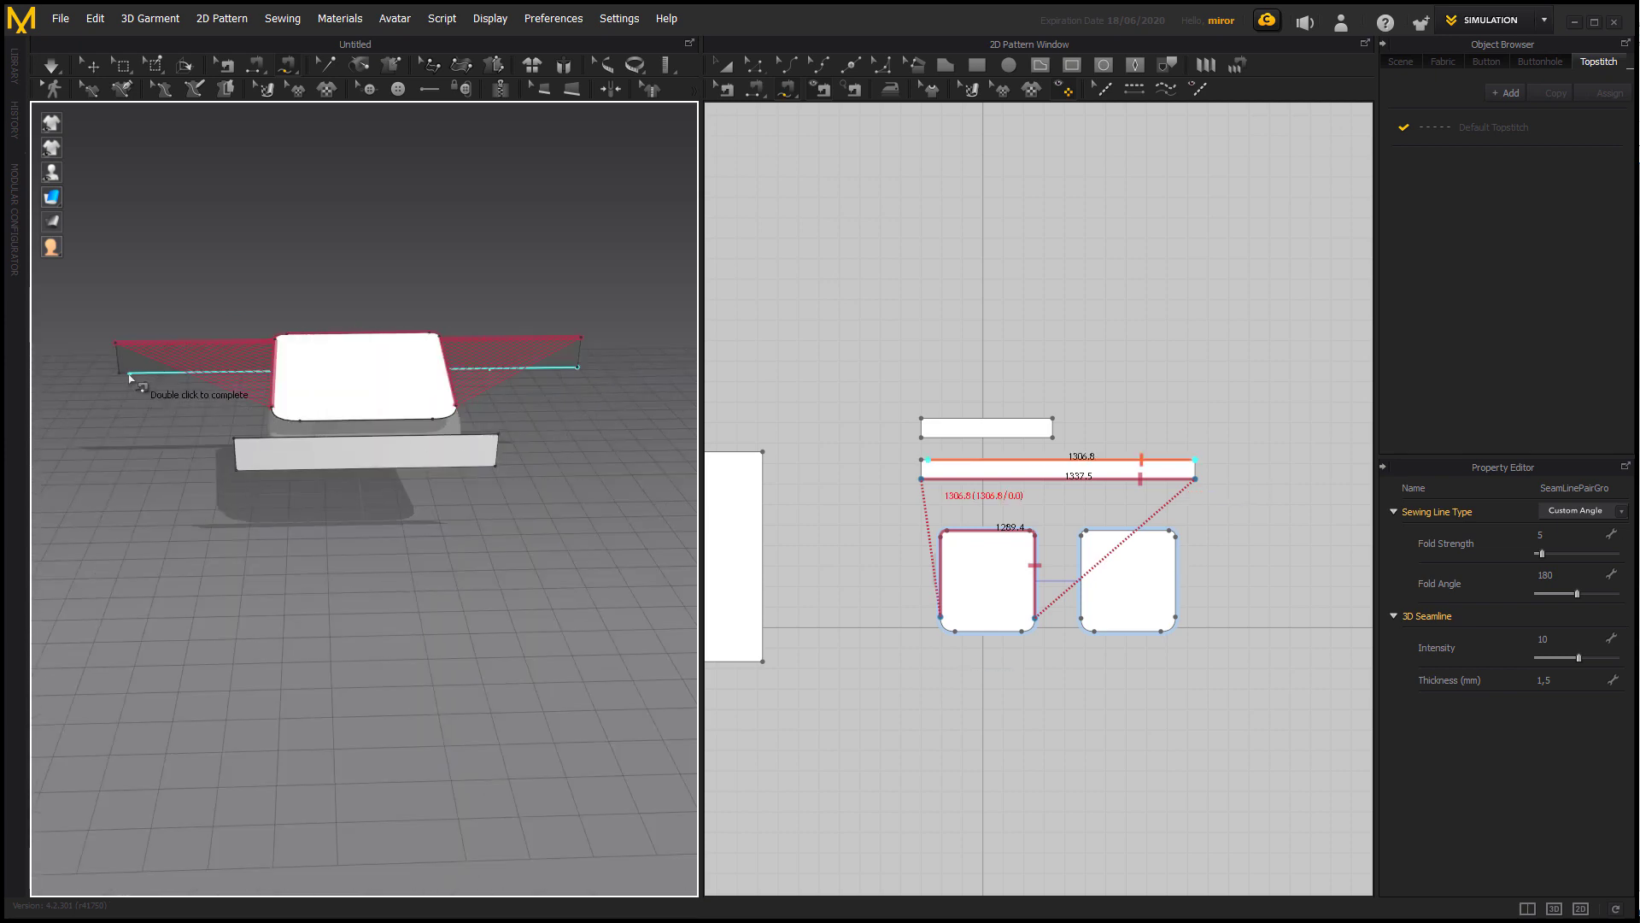
pyautogui.moveTo(512, 505); pyautogui.dragTo(352, 458, button='right')
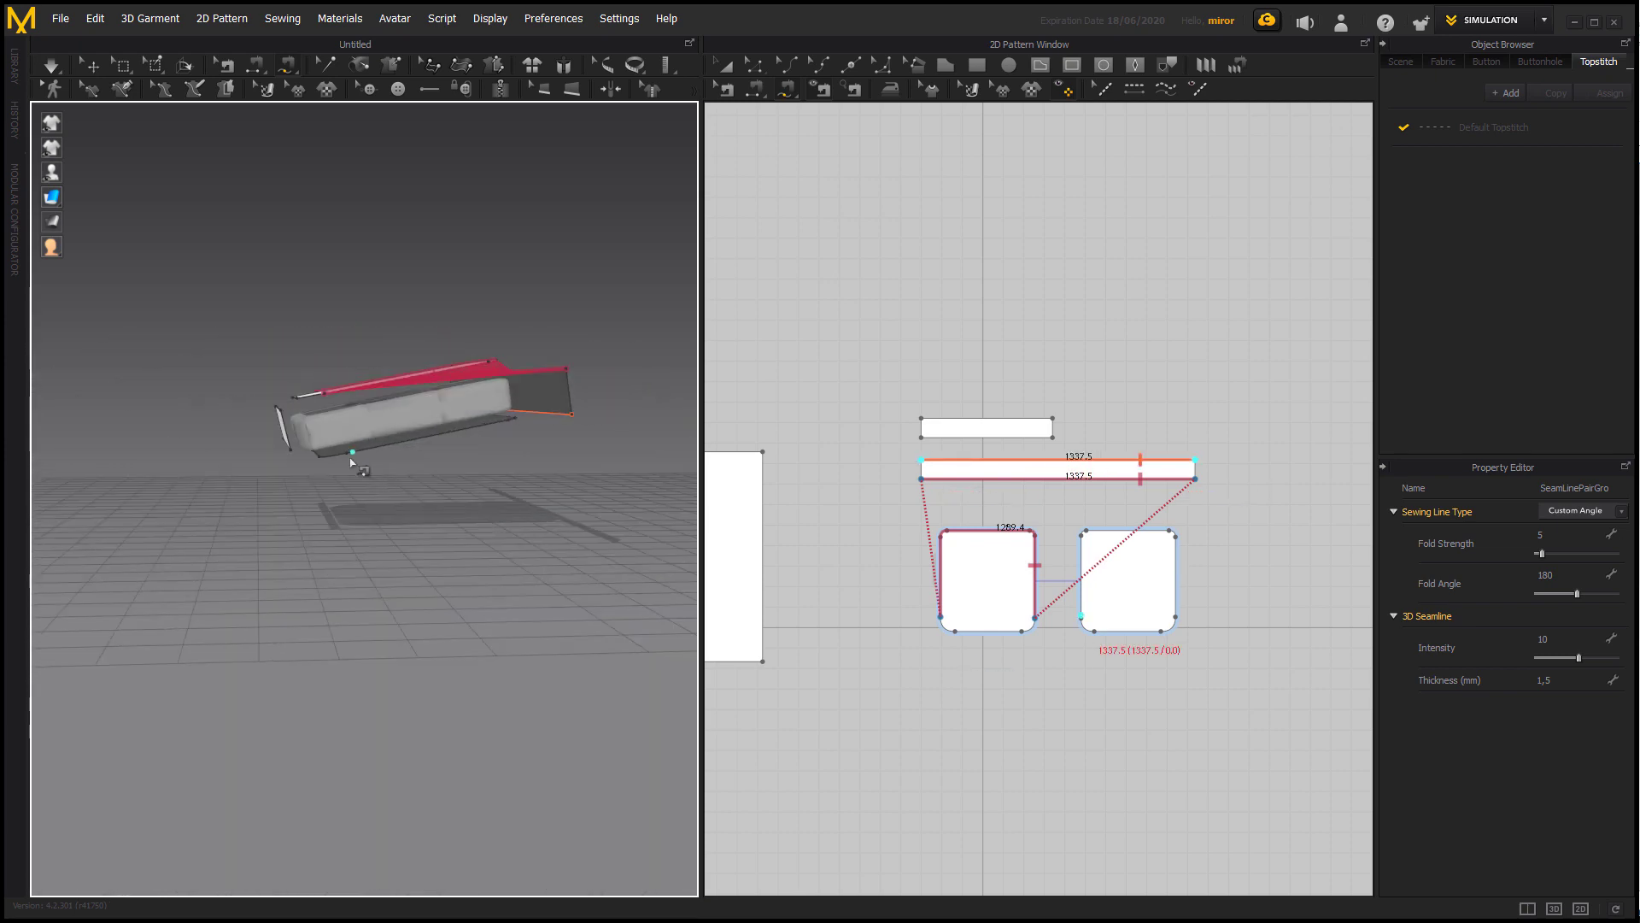
pyautogui.click(351, 459)
pyautogui.moveTo(460, 480); pyautogui.dragTo(349, 468, button='right')
pyautogui.moveTo(493, 453); pyautogui.dragTo(377, 509, button='right')
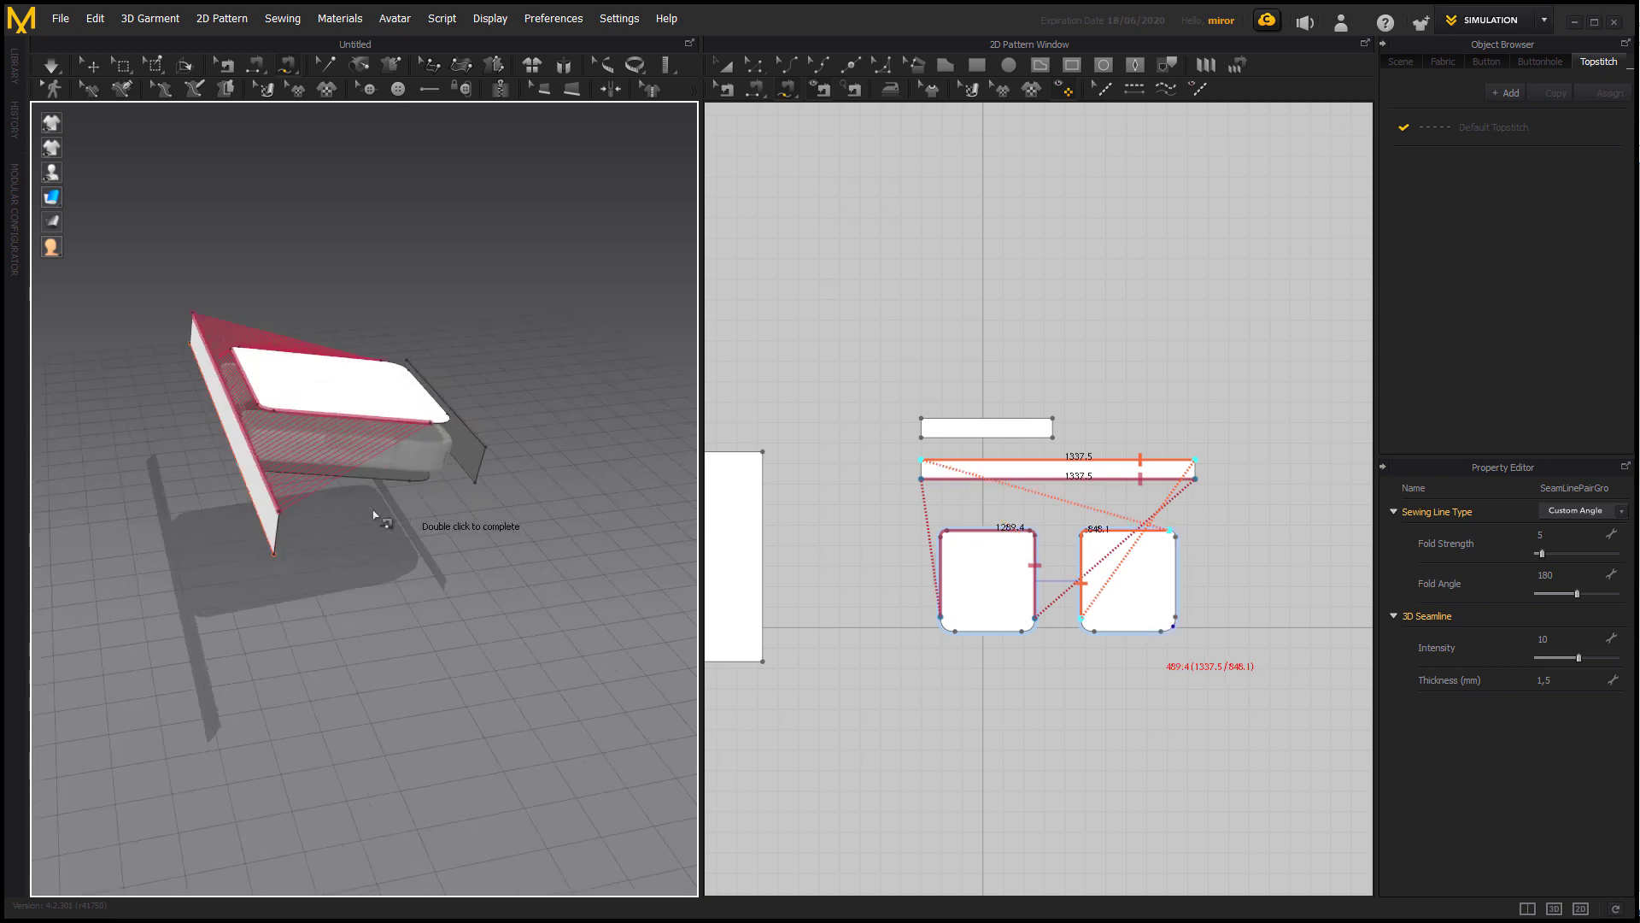
pyautogui.doubleClick(411, 483)
# Sew the front strip's upper edge along the front of the top cushion pattern, including its rounded corners.
pyautogui.moveTo(468, 569); pyautogui.dragTo(346, 560, button='right')
pyautogui.click(343, 519)
pyautogui.click(557, 422)
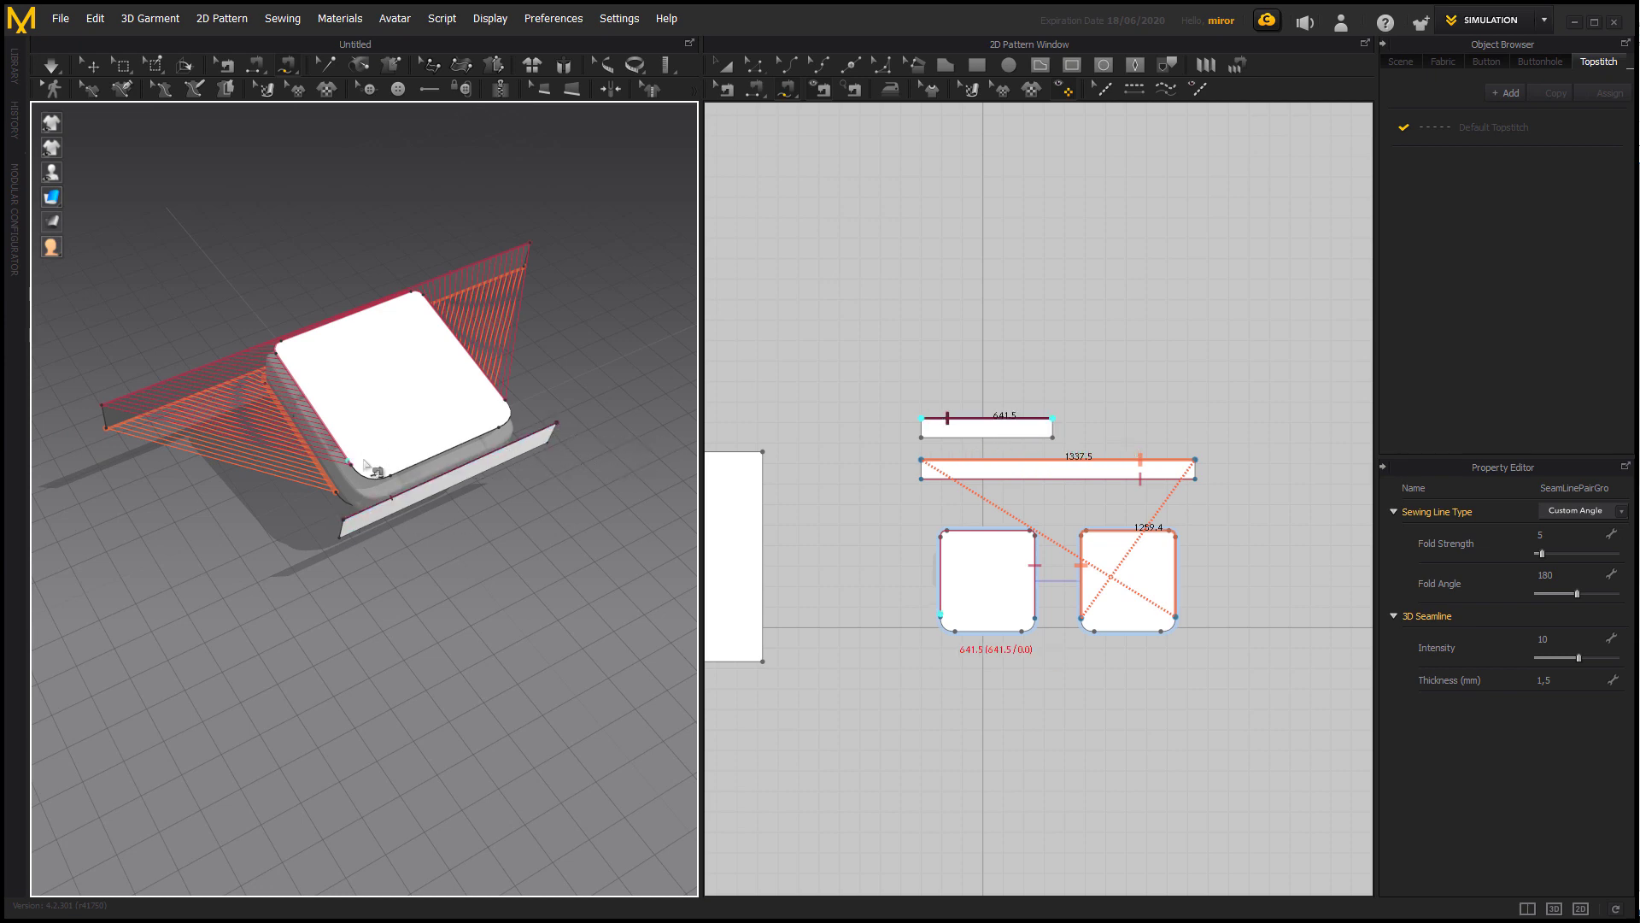
pyautogui.click(351, 465)
pyautogui.click(506, 400)
# Sew the front strip's lower edge along the front of the bottom cushion pattern, including its rounded corners.
pyautogui.moveTo(559, 501); pyautogui.dragTo(598, 418, button='right')
pyautogui.click(425, 459)
pyautogui.click(521, 451)
pyautogui.click(382, 464)
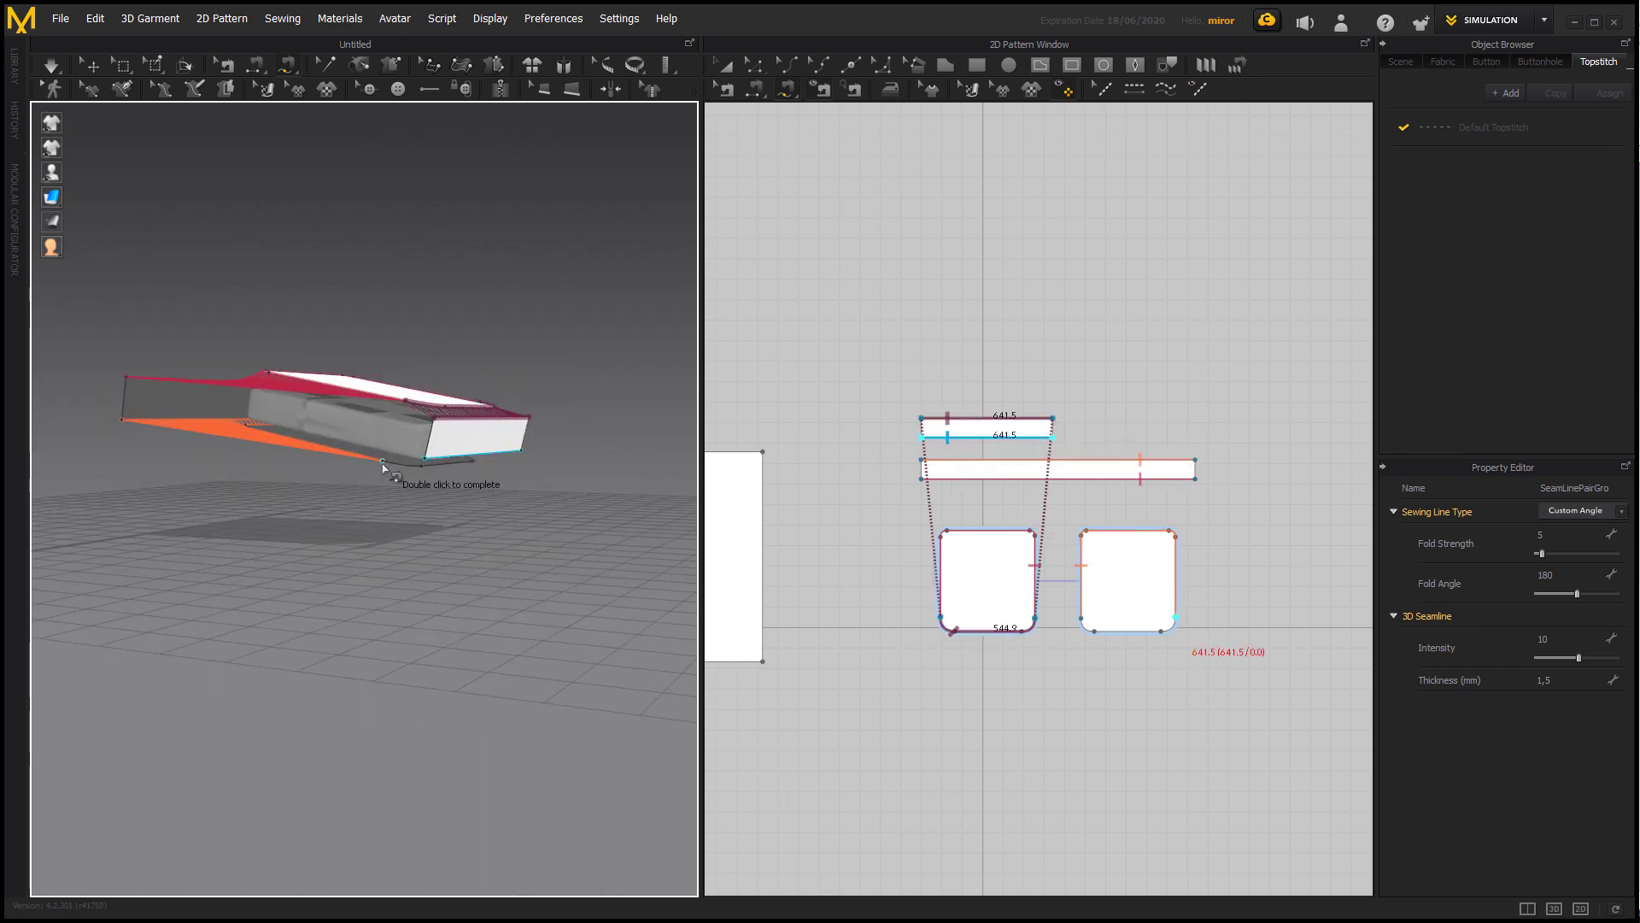
pyautogui.moveTo(564, 475); pyautogui.dragTo(586, 556, button='right')
pyautogui.doubleClick(466, 454)
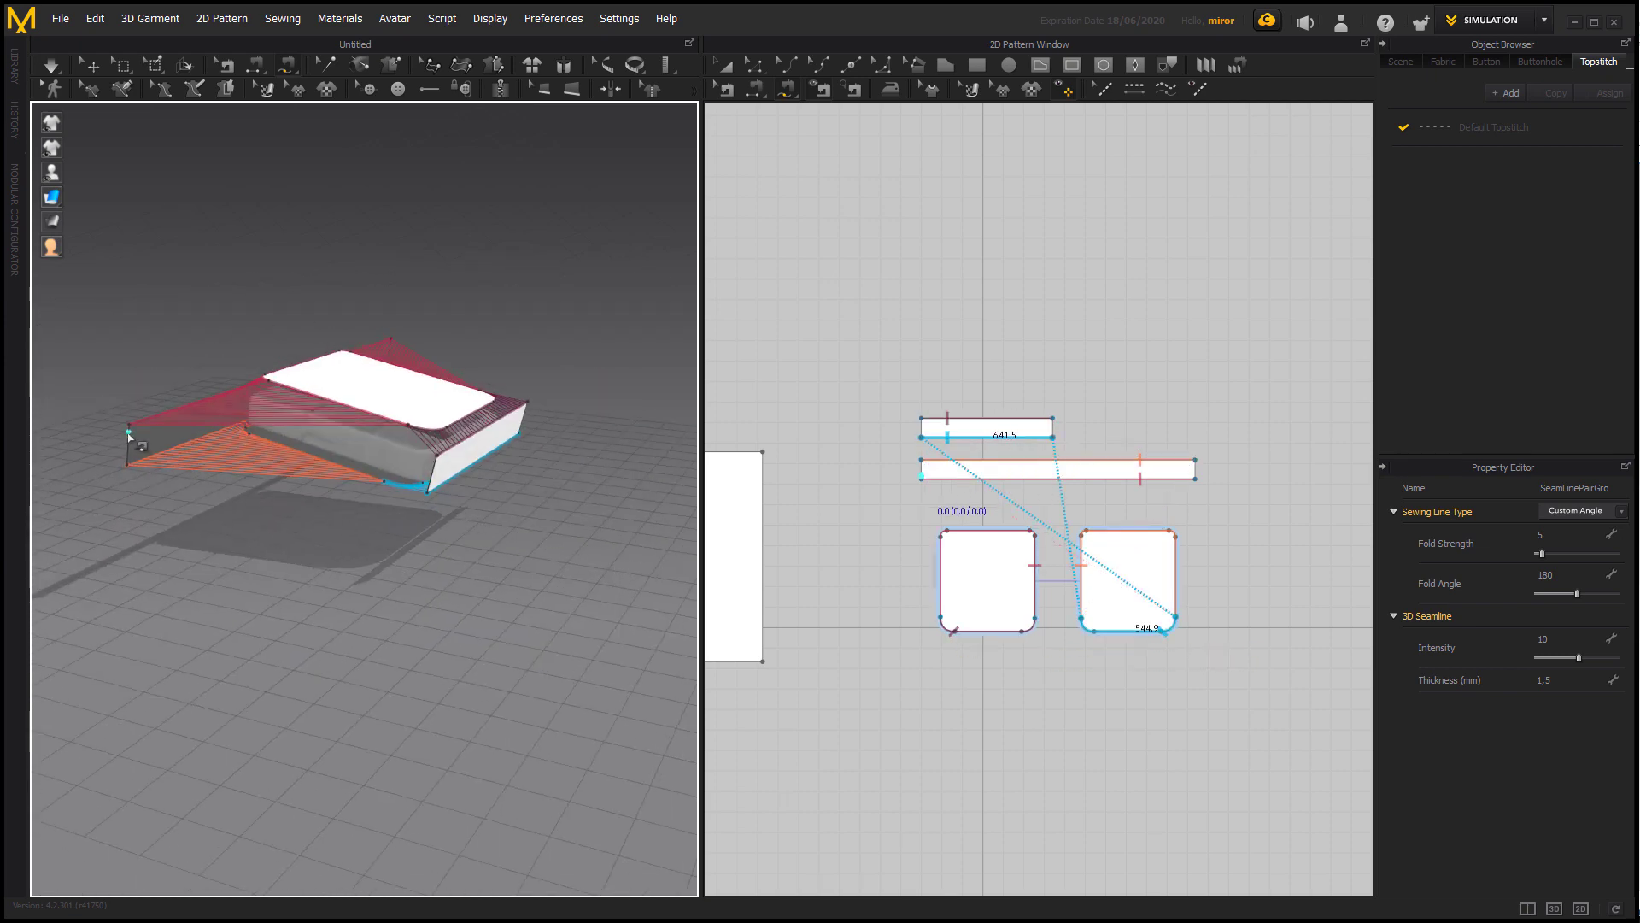
# Sew both short ends of the front strip to the matching ends of the long strip with Segment Sewing.
pyautogui.click(755, 90)
pyautogui.click(129, 438)
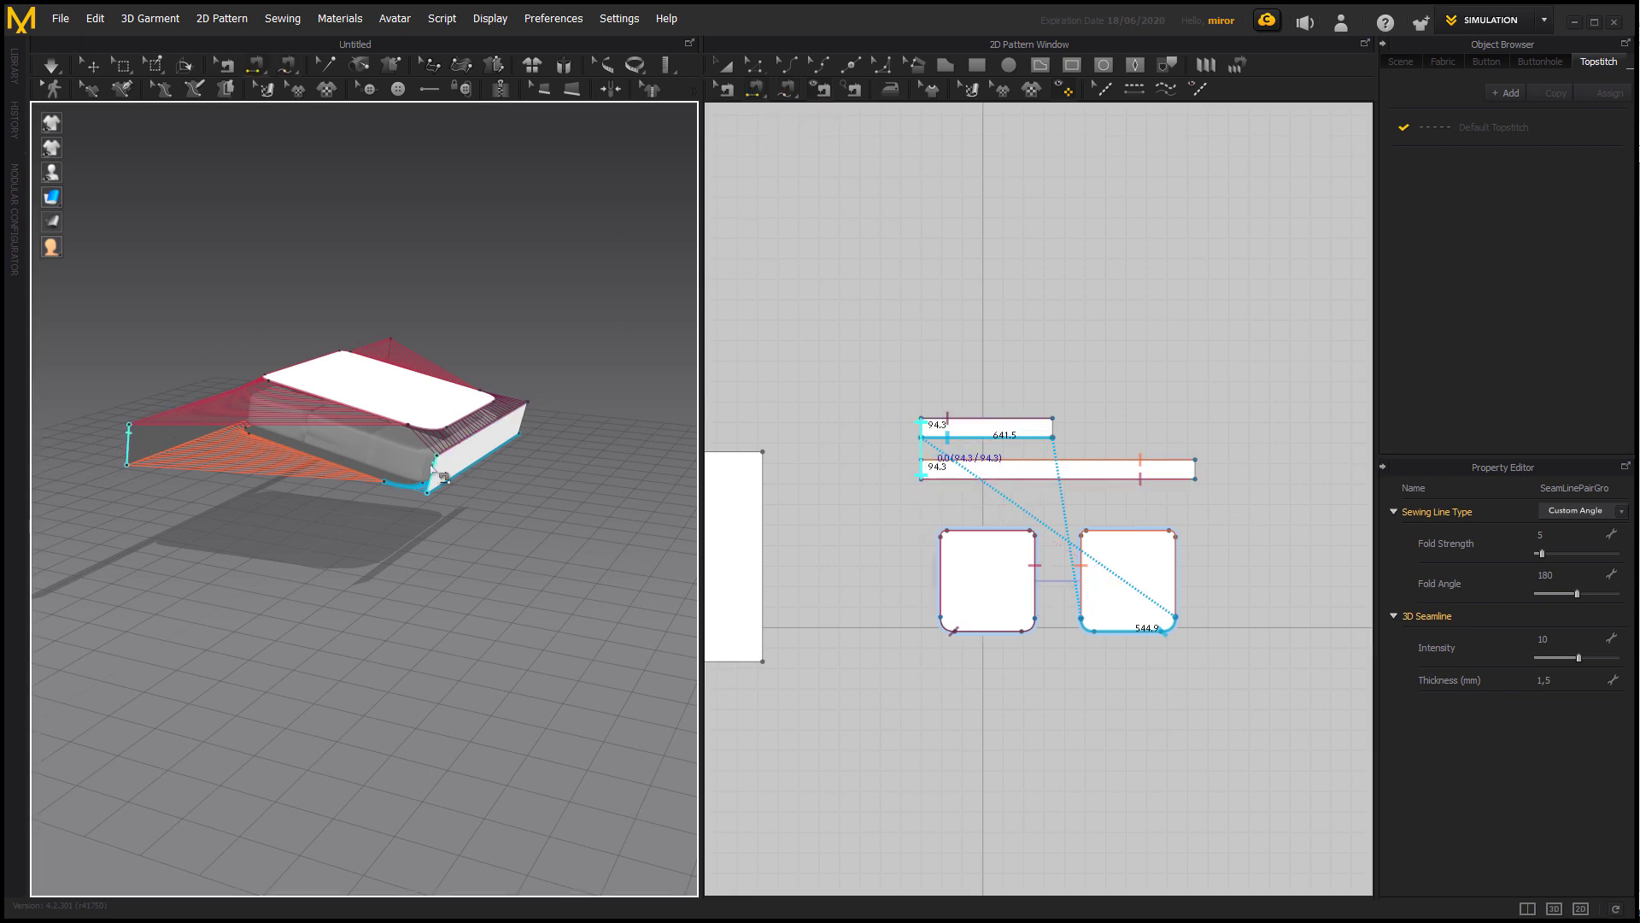
pyautogui.click(433, 469)
pyautogui.moveTo(479, 496); pyautogui.dragTo(332, 481, button='right')
pyautogui.click(687, 438)
pyautogui.click(393, 470)
pyautogui.moveTo(530, 529); pyautogui.dragTo(637, 534, button='right')
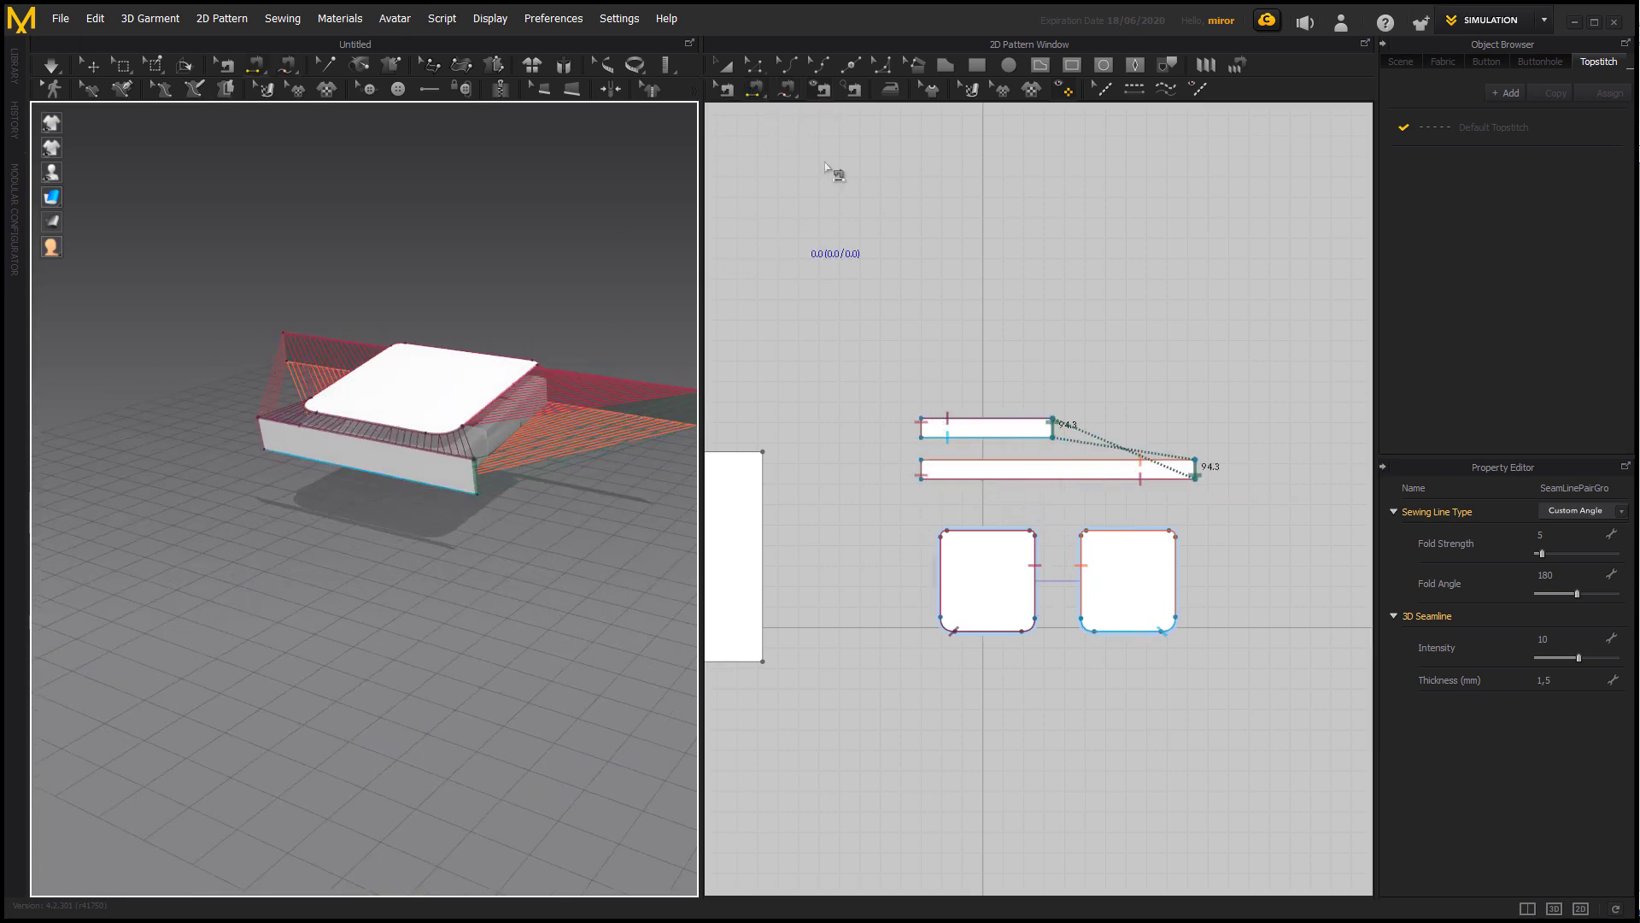
# Reverse the sewing between the long strip and the top cushion pattern, and restore its original direction.
pyautogui.click(727, 90)
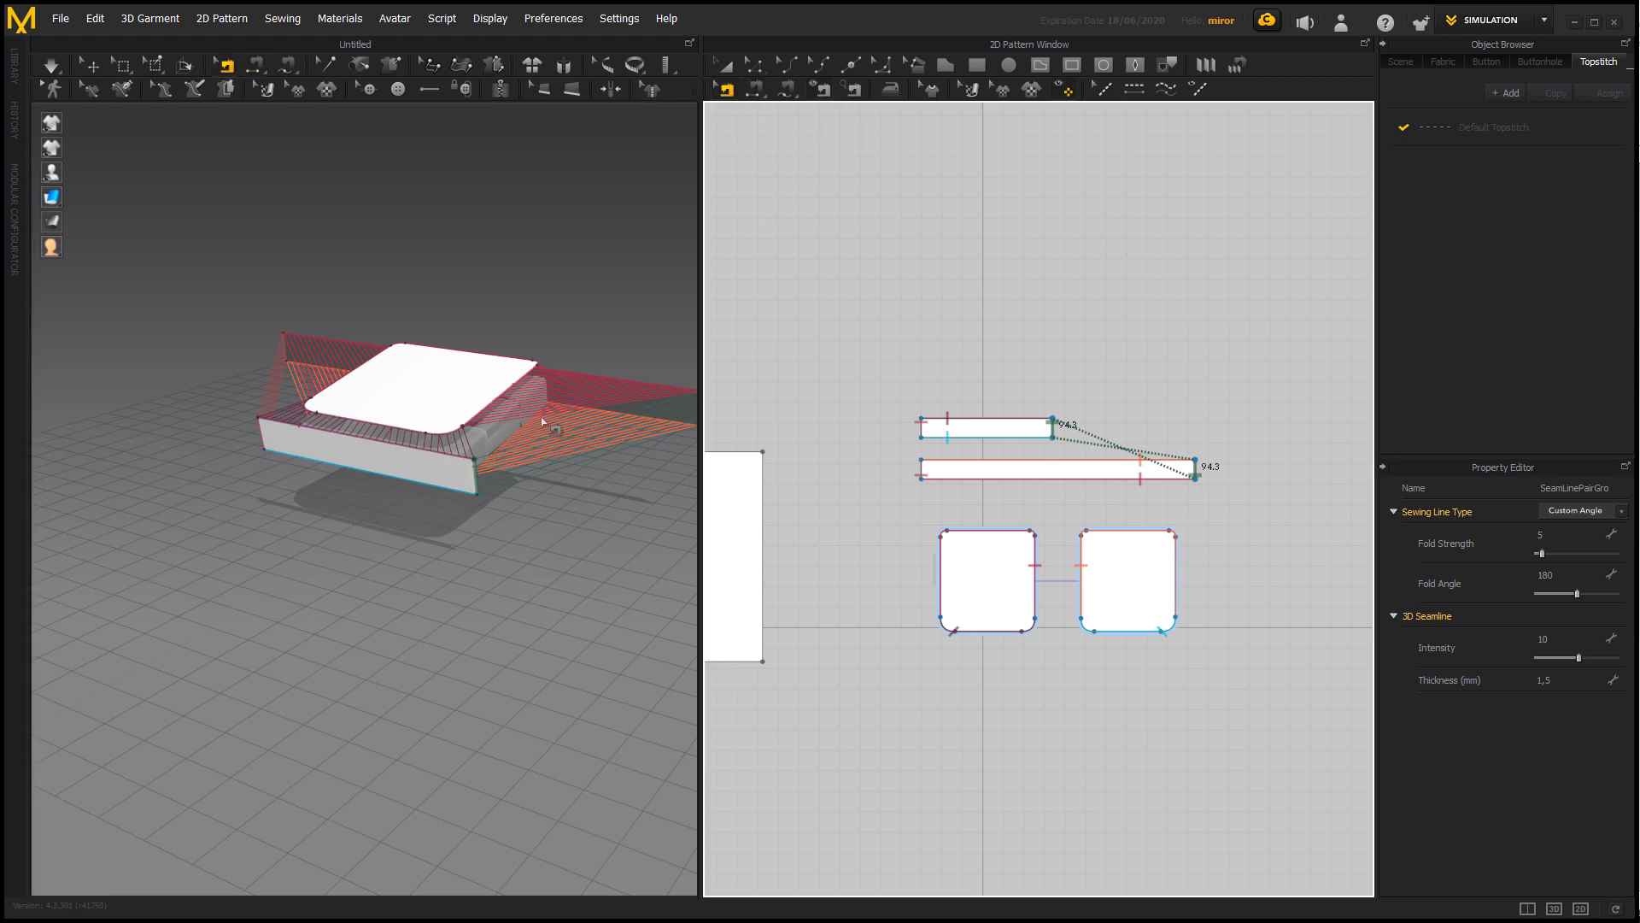
pyautogui.click(467, 447)
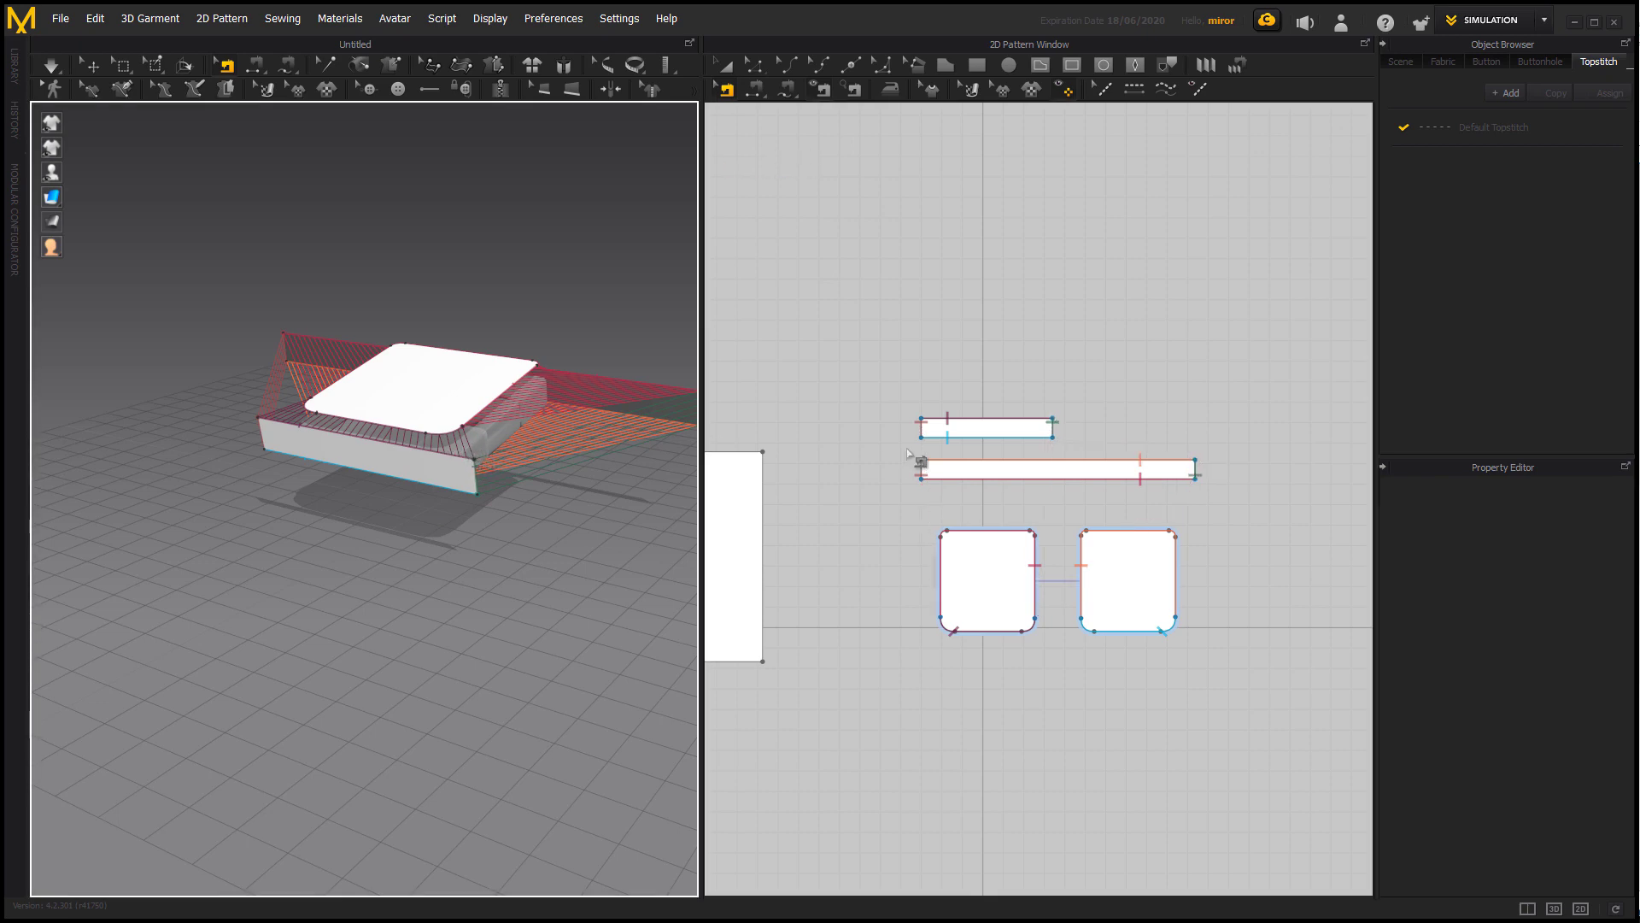
pyautogui.click(946, 437)
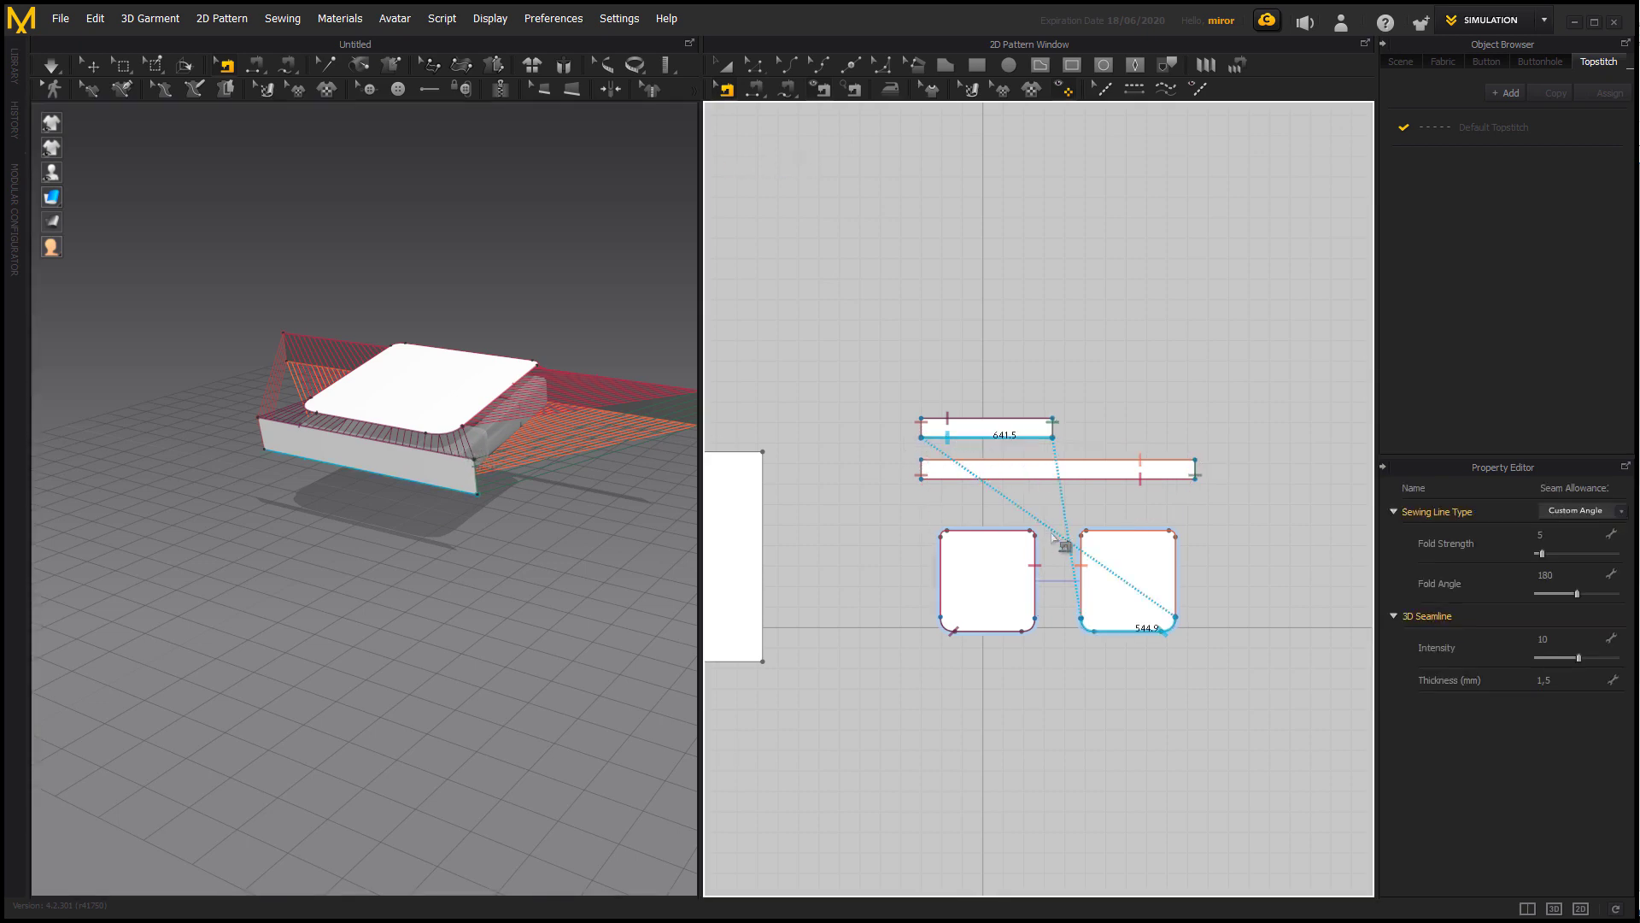
pyautogui.rightClick(1009, 441)
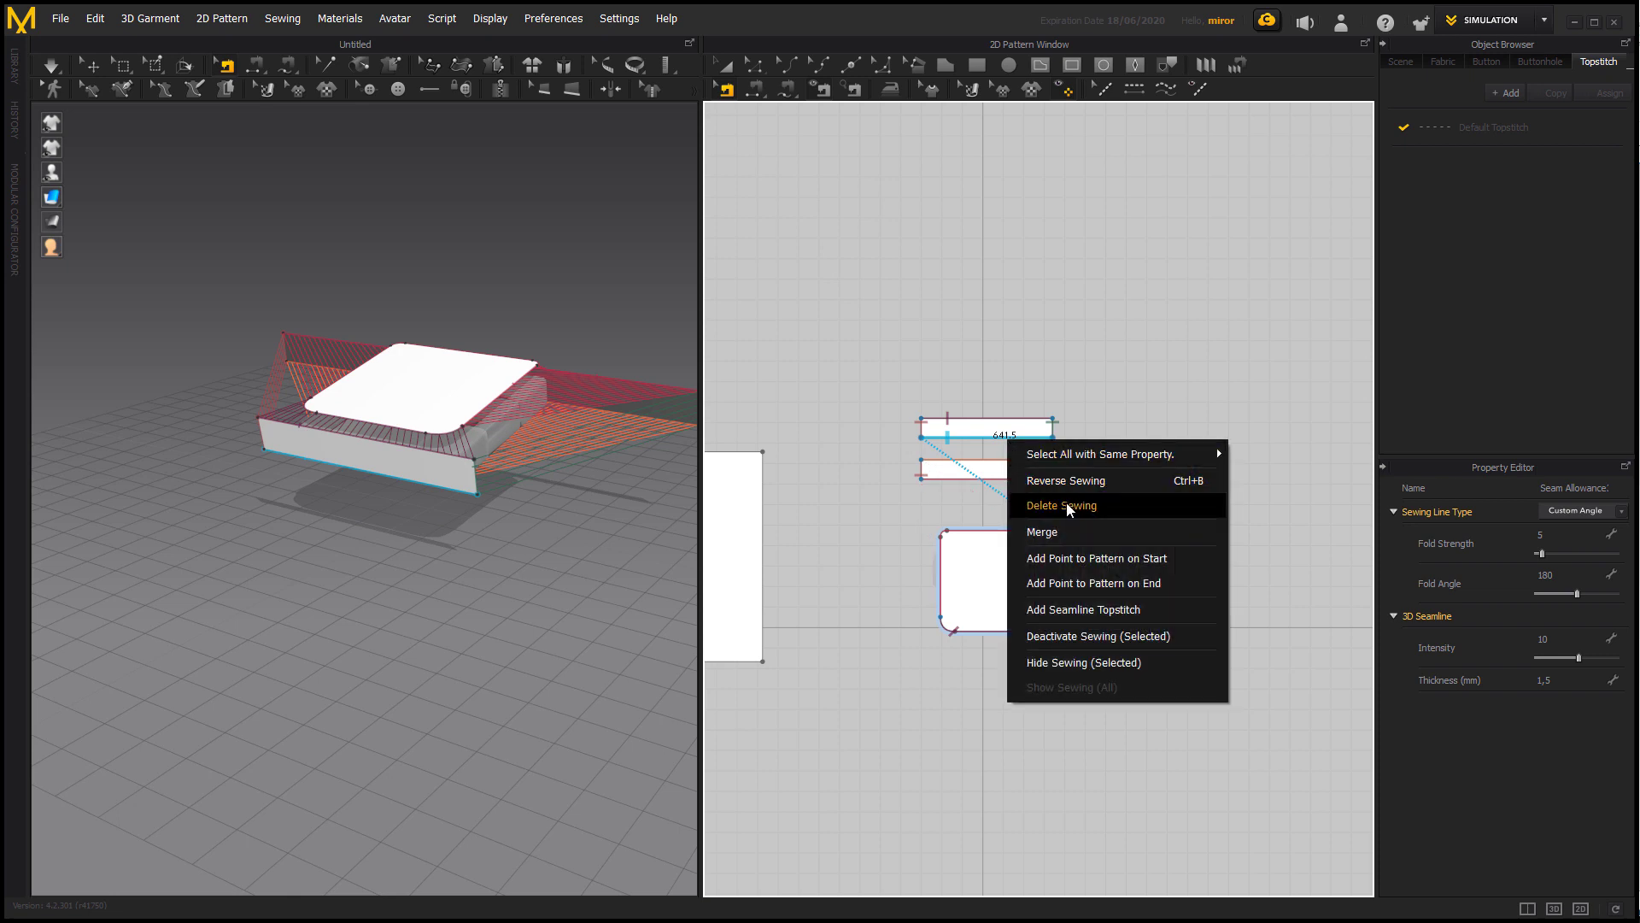
pyautogui.click(987, 483)
pyautogui.rightClick(987, 483)
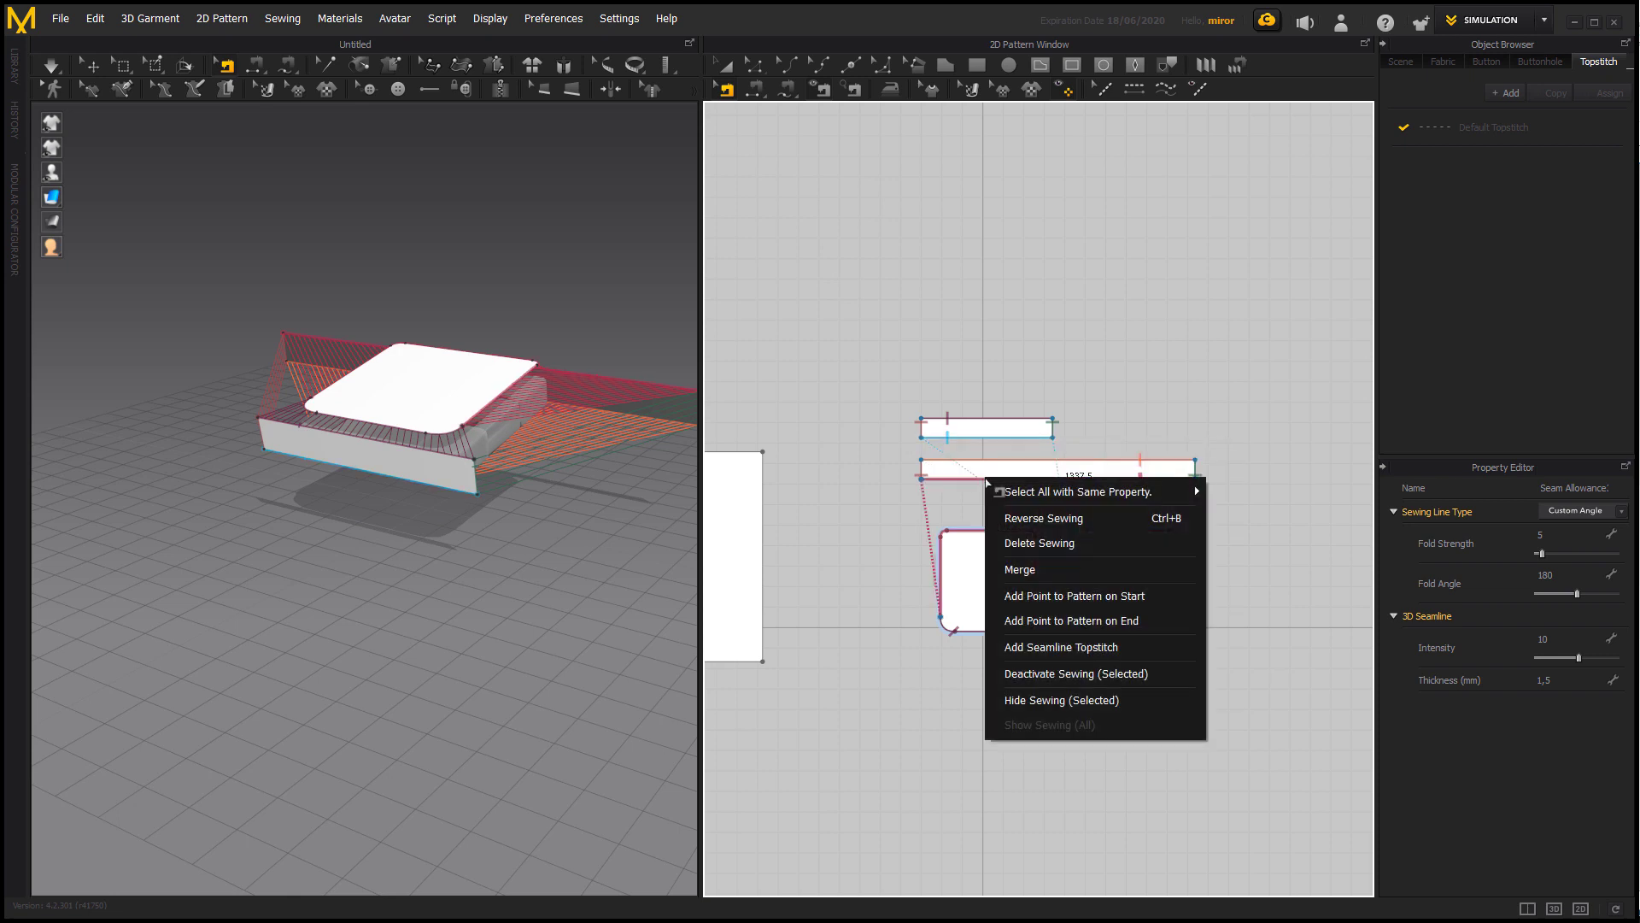
pyautogui.click(1037, 518)
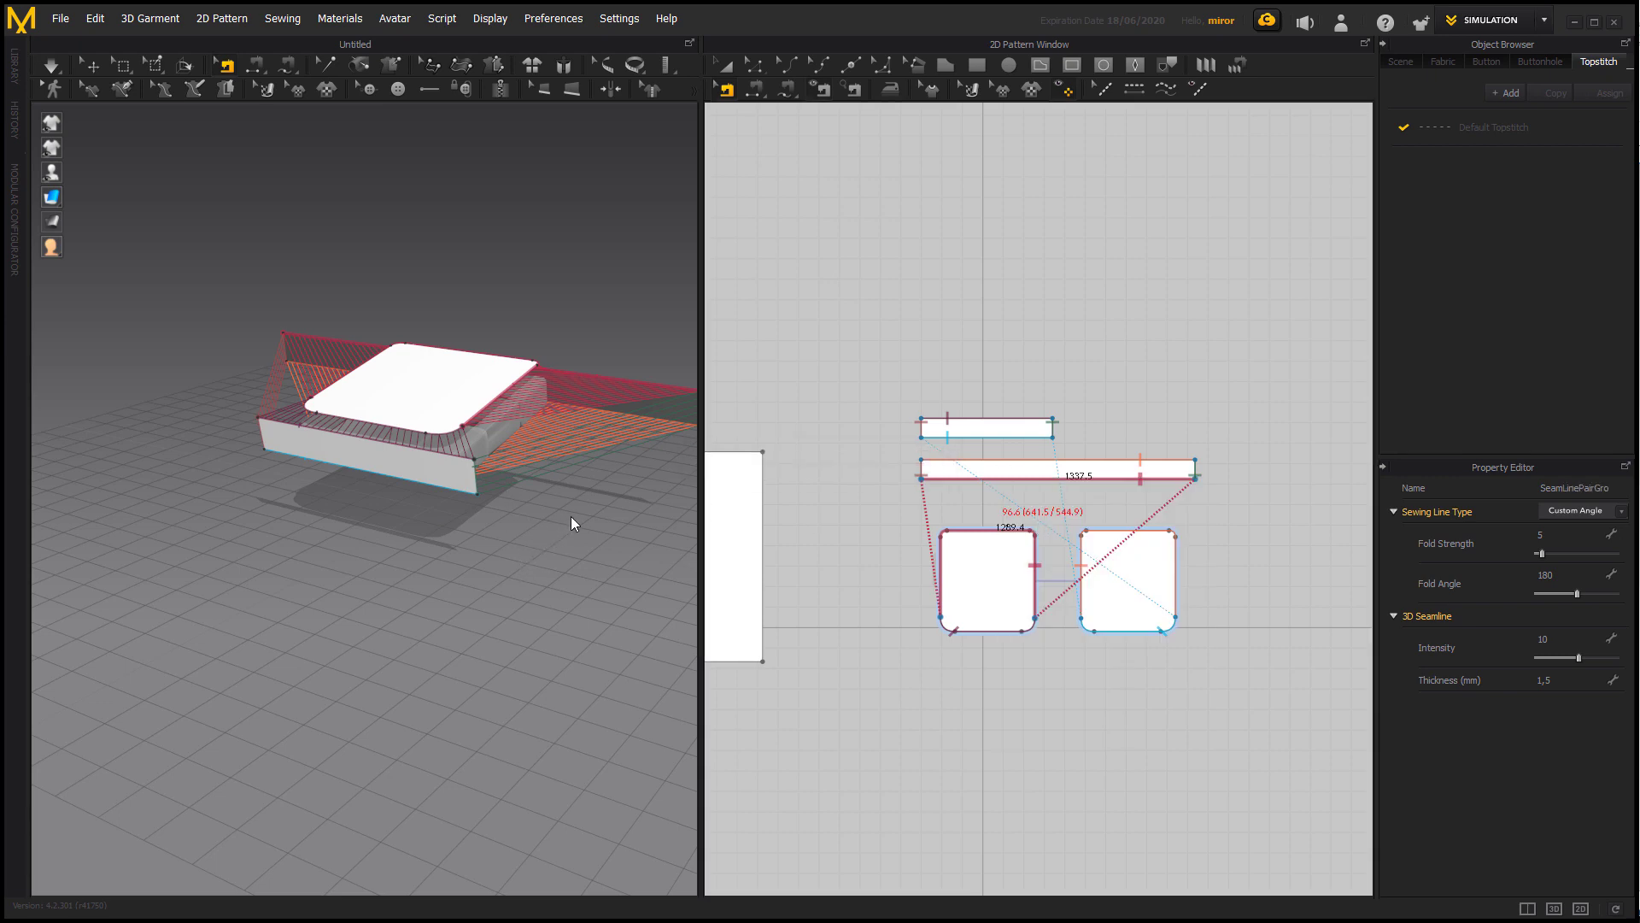
pyautogui.moveTo(571, 516); pyautogui.dragTo(684, 476, button='right')
pyautogui.click(576, 401)
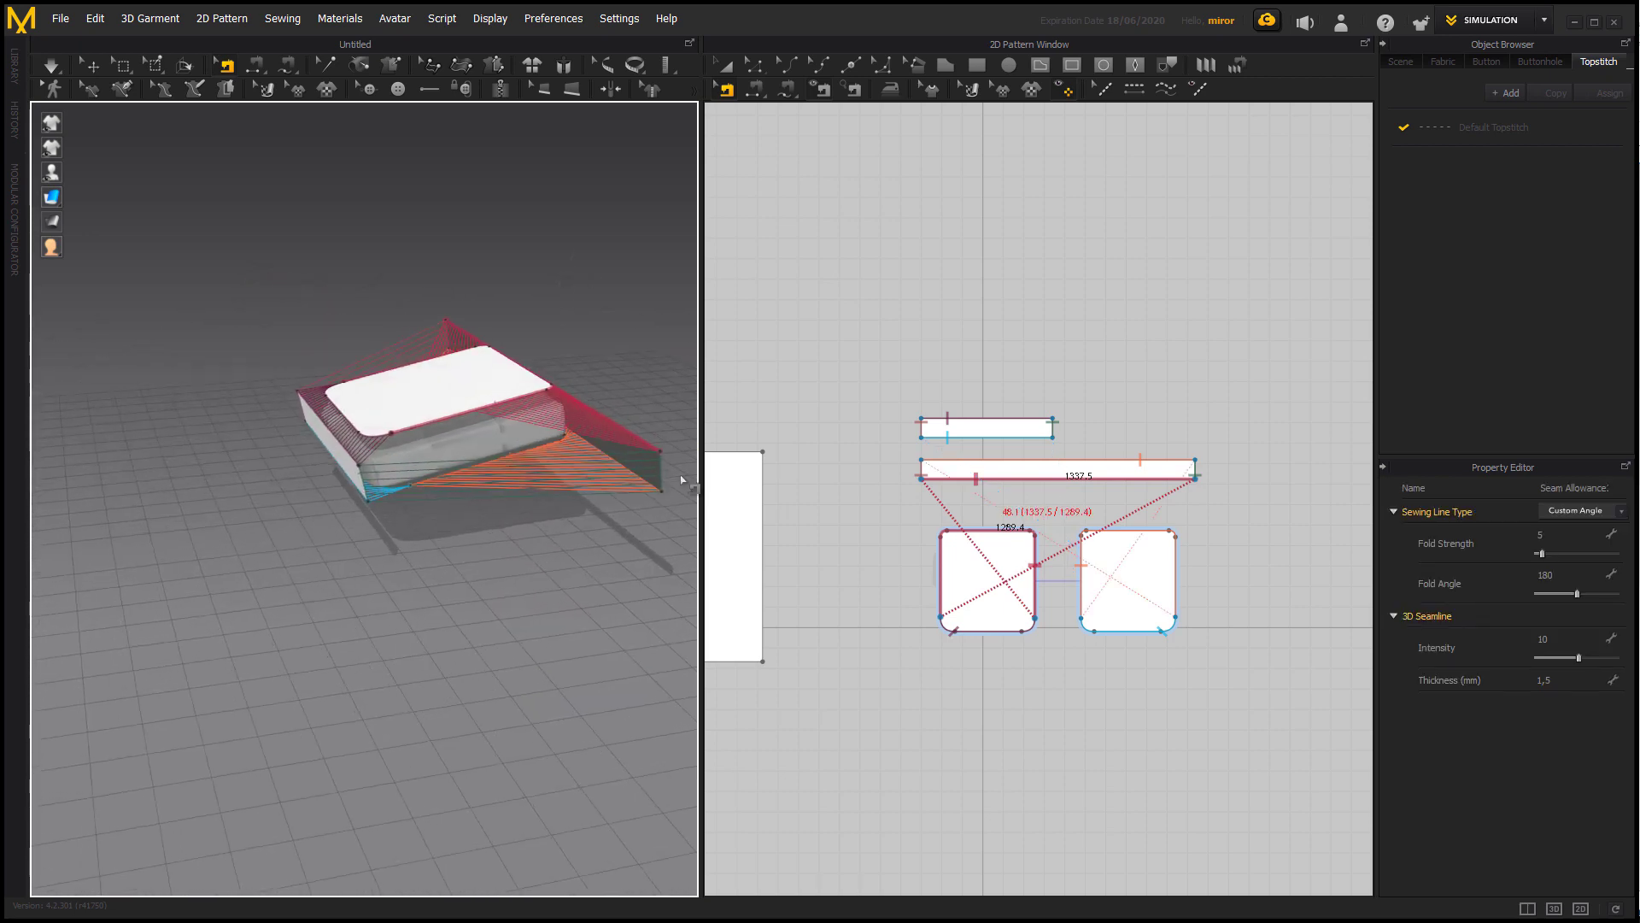
pyautogui.rightClick(1082, 482)
pyautogui.click(1129, 511)
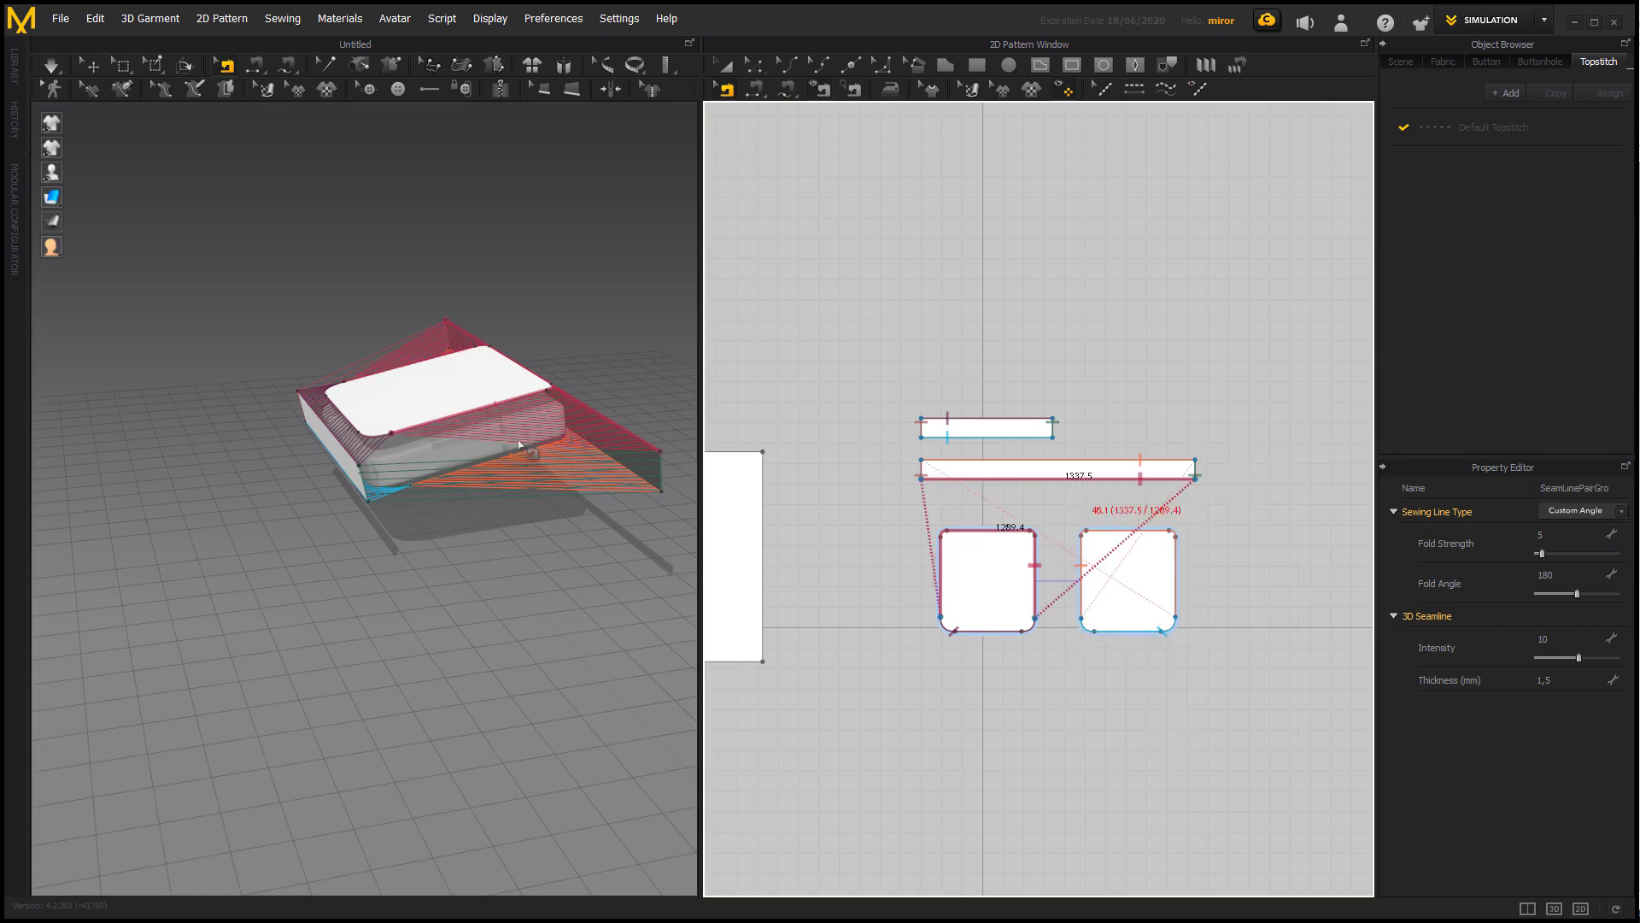
# Simulate the sewn cover around the cushion, inspect its sides and corners, and undo the simulation.
pyautogui.moveTo(520, 445); pyautogui.dragTo(656, 574, button='right')
pyautogui.press('space')
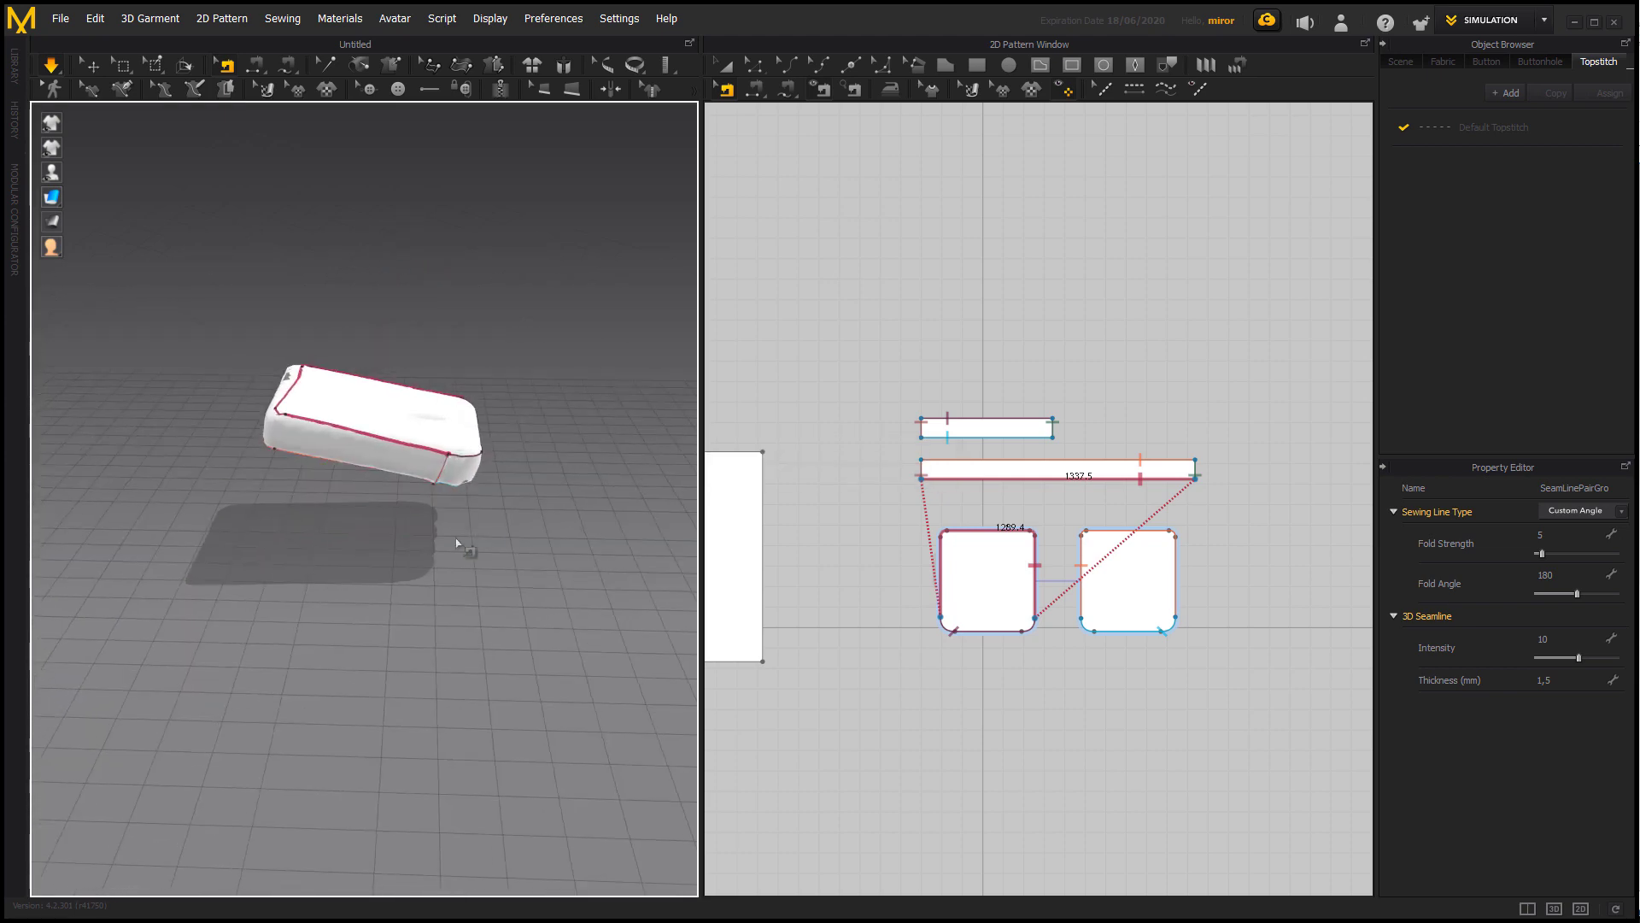
pyautogui.moveTo(456, 543); pyautogui.dragTo(598, 540, button='middle')
pyautogui.moveTo(485, 528); pyautogui.dragTo(619, 545, button='right')
pyautogui.click(490, 559)
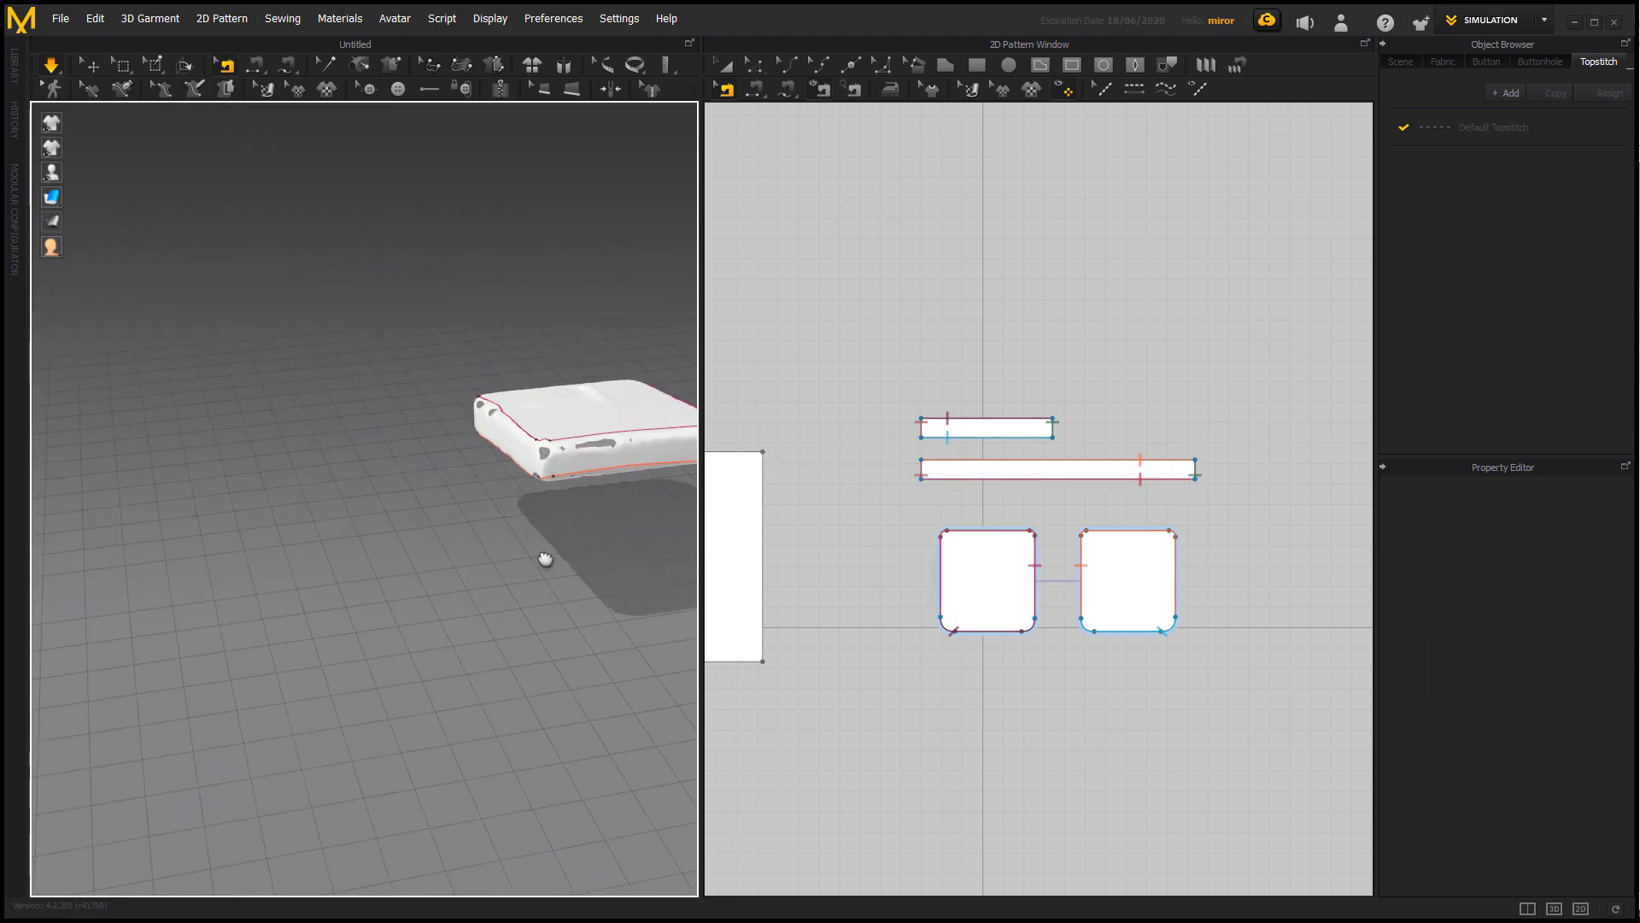
pyautogui.moveTo(545, 558); pyautogui.dragTo(369, 515, button='middle')
pyautogui.scroll(2, 234, 490)
pyautogui.press('space')
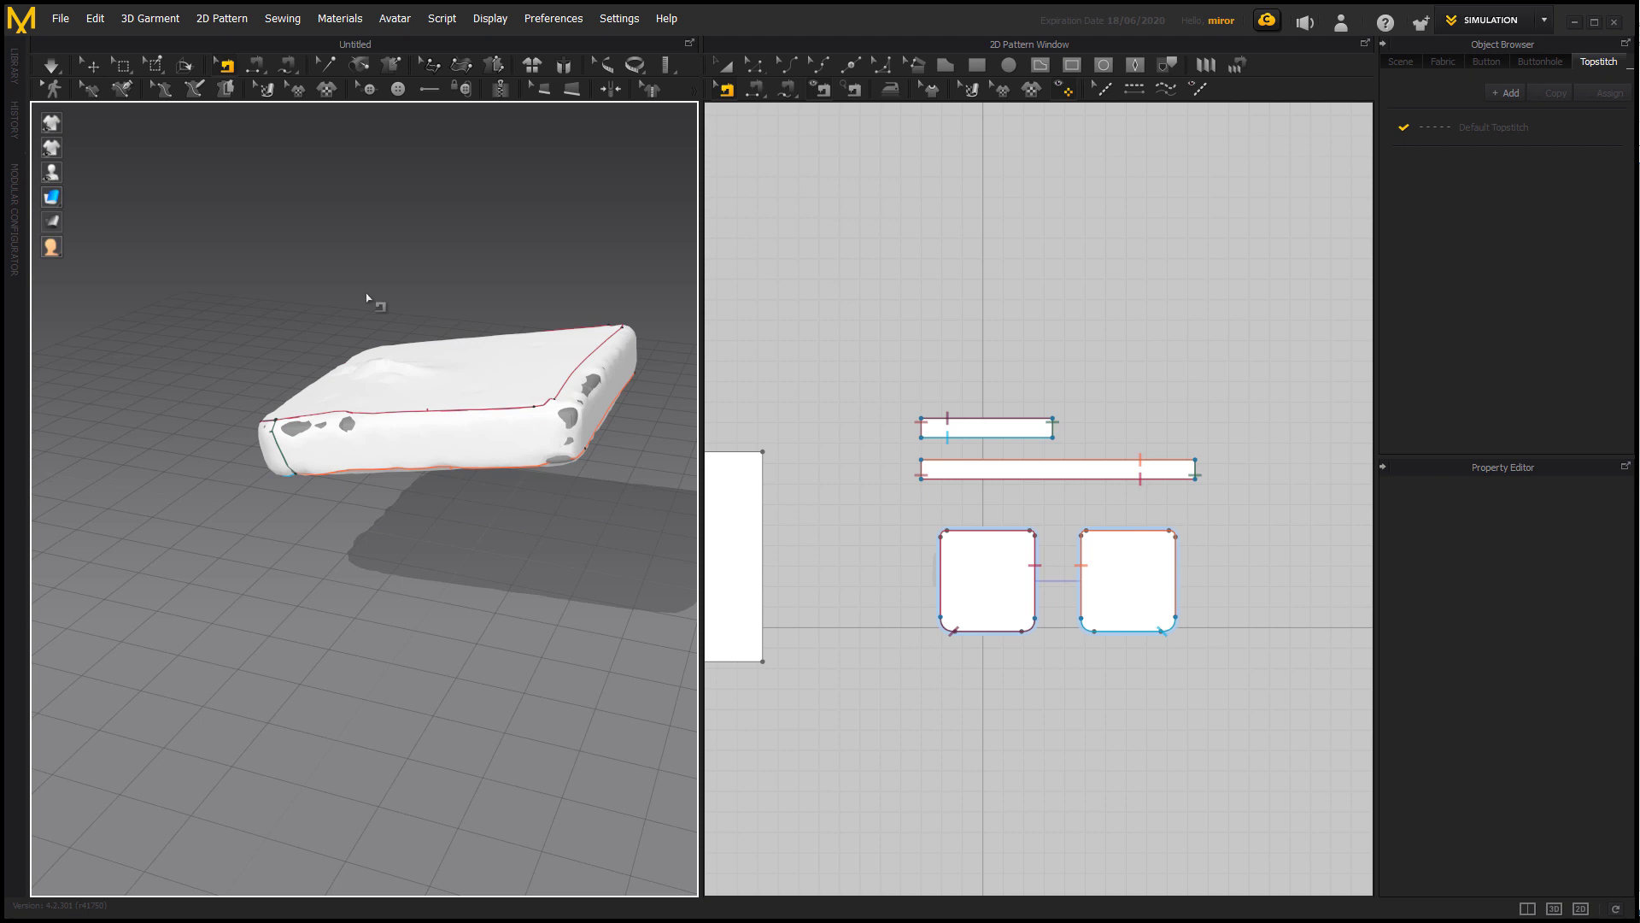
pyautogui.hotkey('ctrl', 'z')
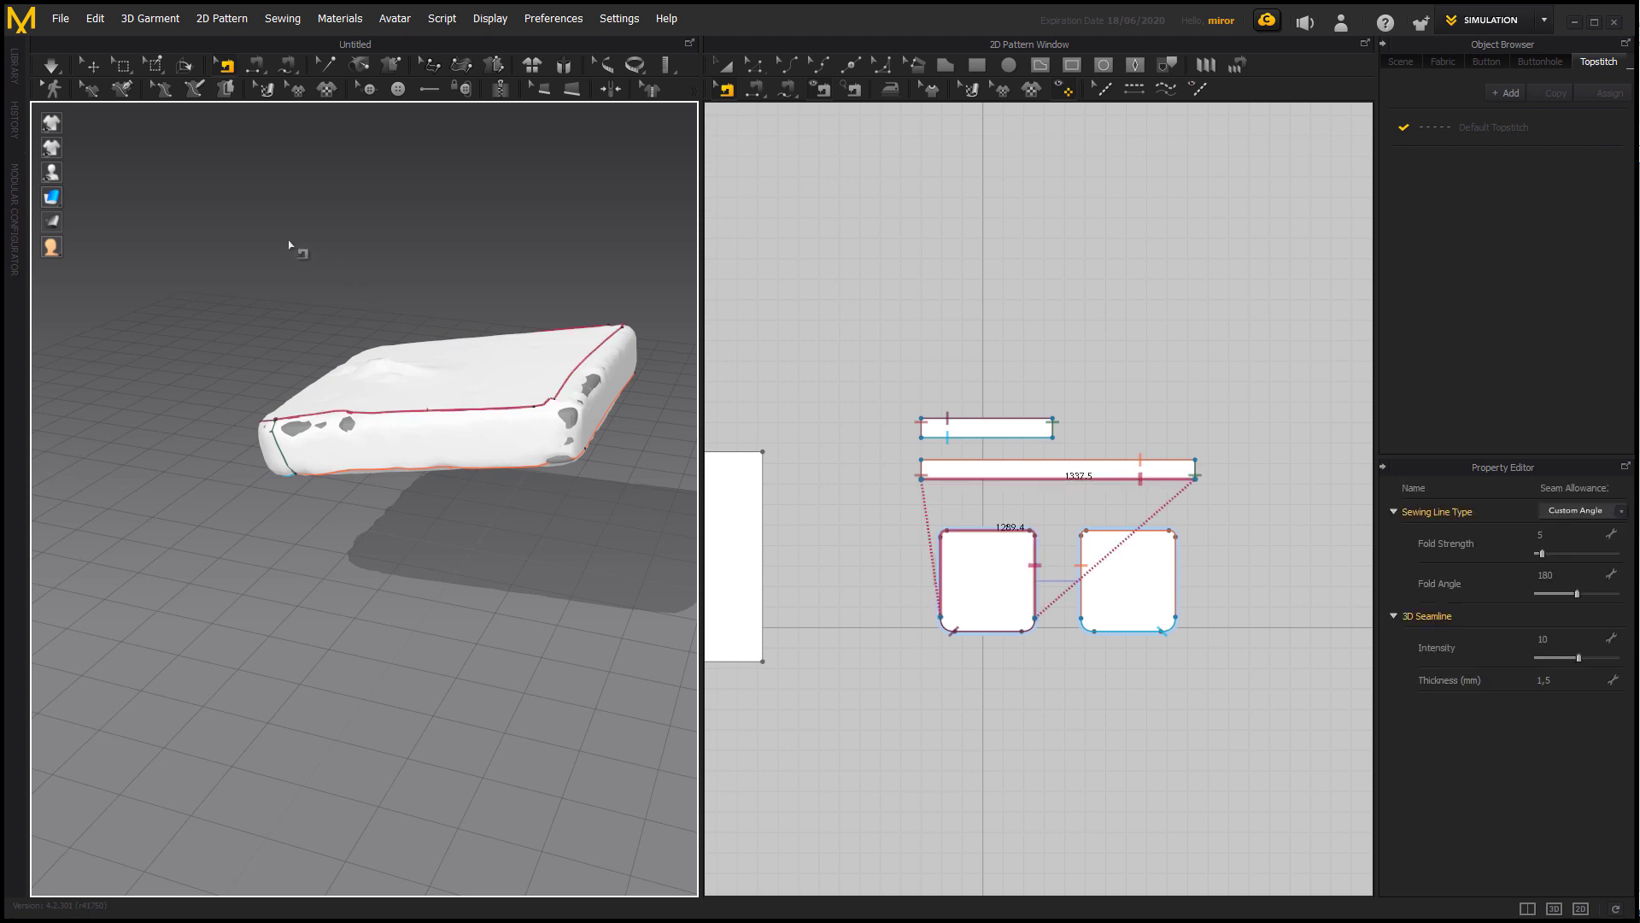
pyautogui.hotkey('ctrl', 'z')
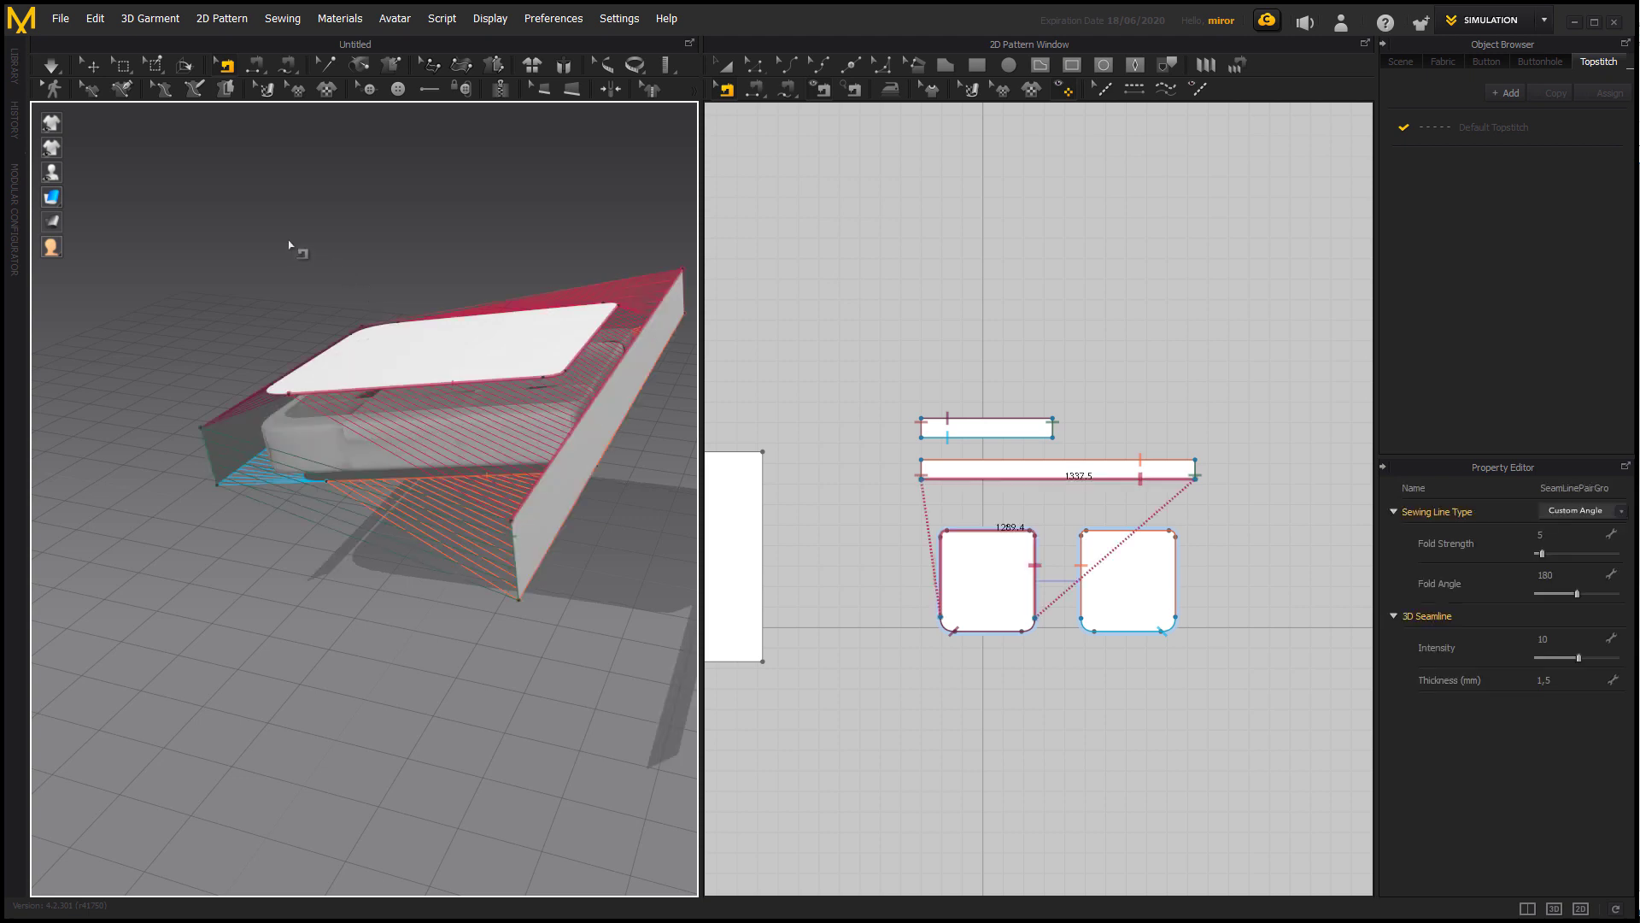
# Edit the Skin Offset of the cushion mesh in its surface properties.
pyautogui.click(85, 69)
pyautogui.click(317, 420)
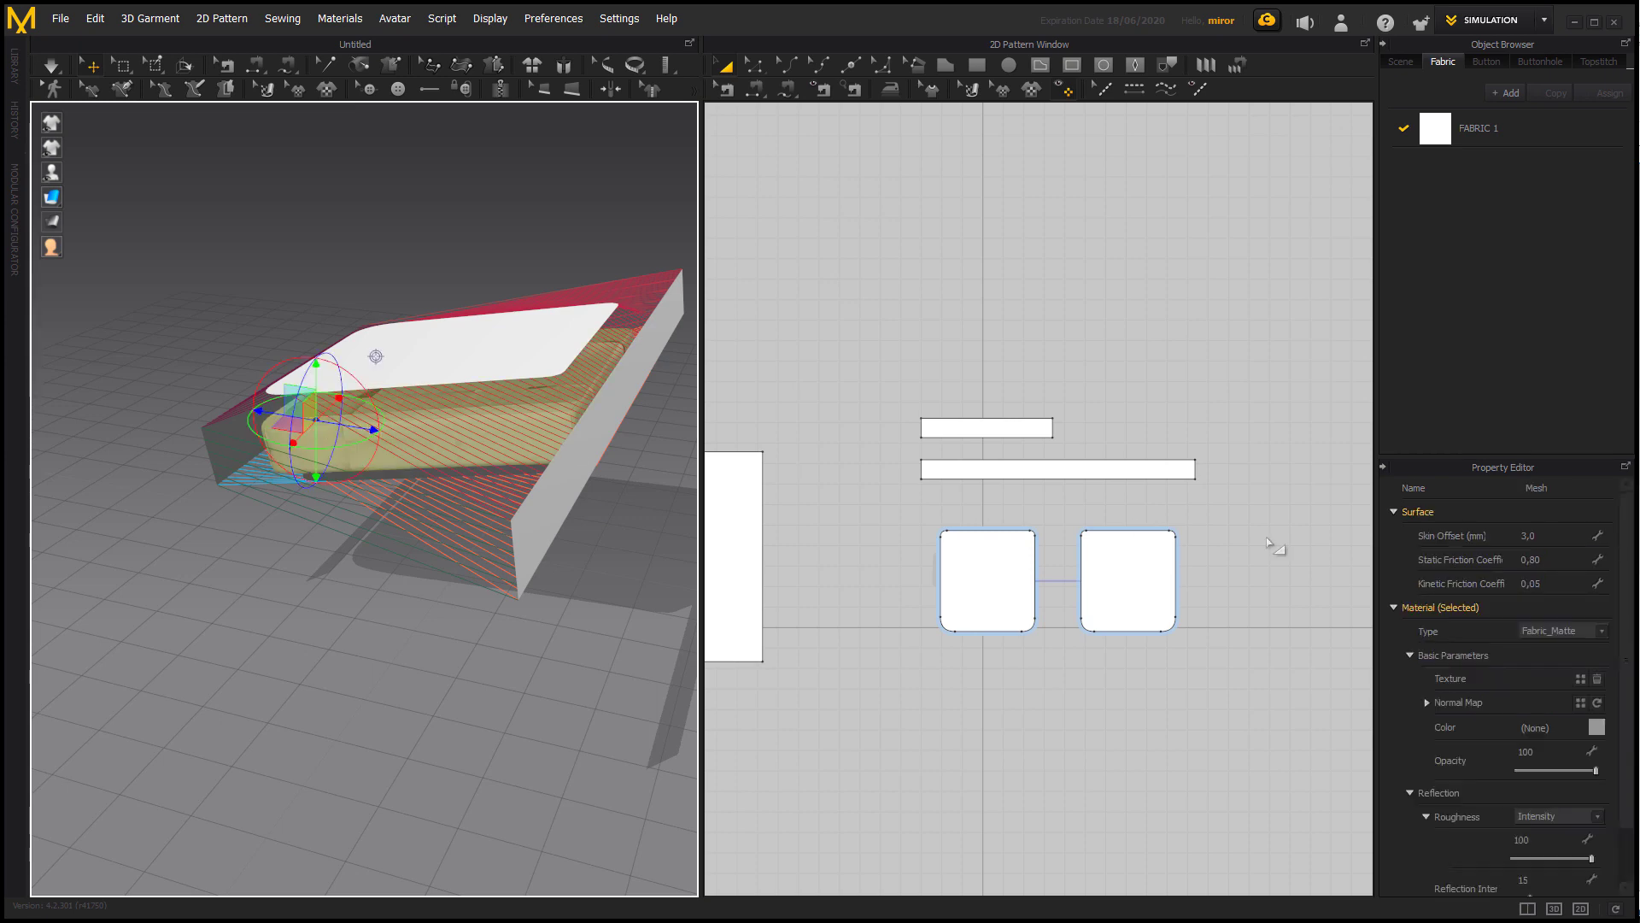
pyautogui.click(1549, 539)
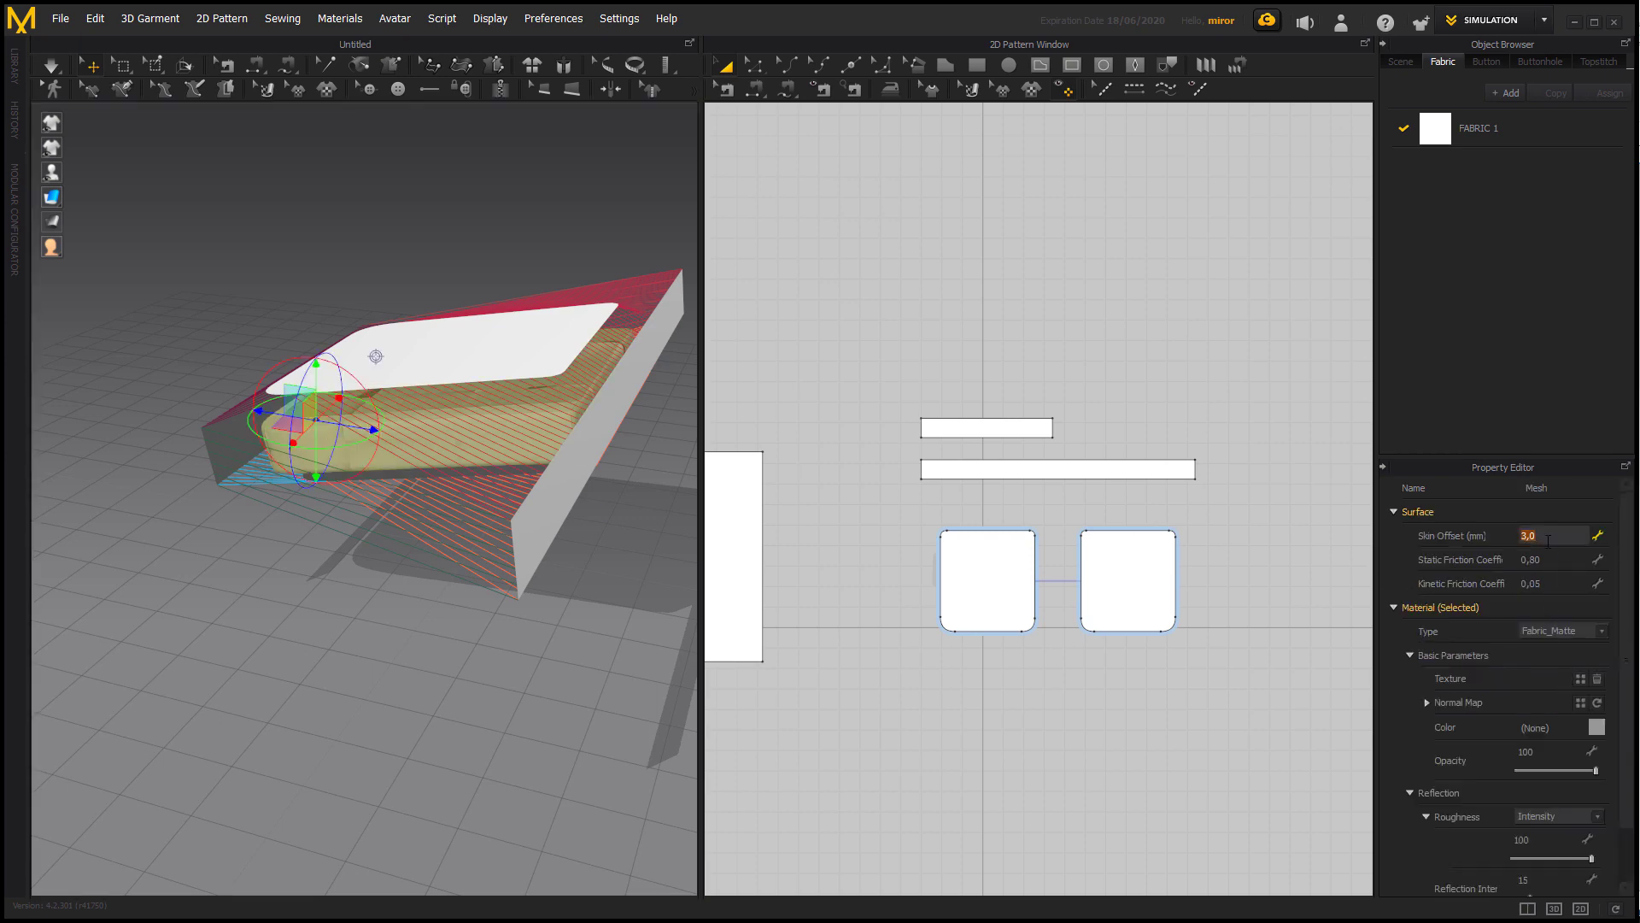
pyautogui.press('Return')
# Shorten the front strip in 2D to an outline length of about 1321.5 mm and simulate the cover around the cushion.
pyautogui.click(1041, 434)
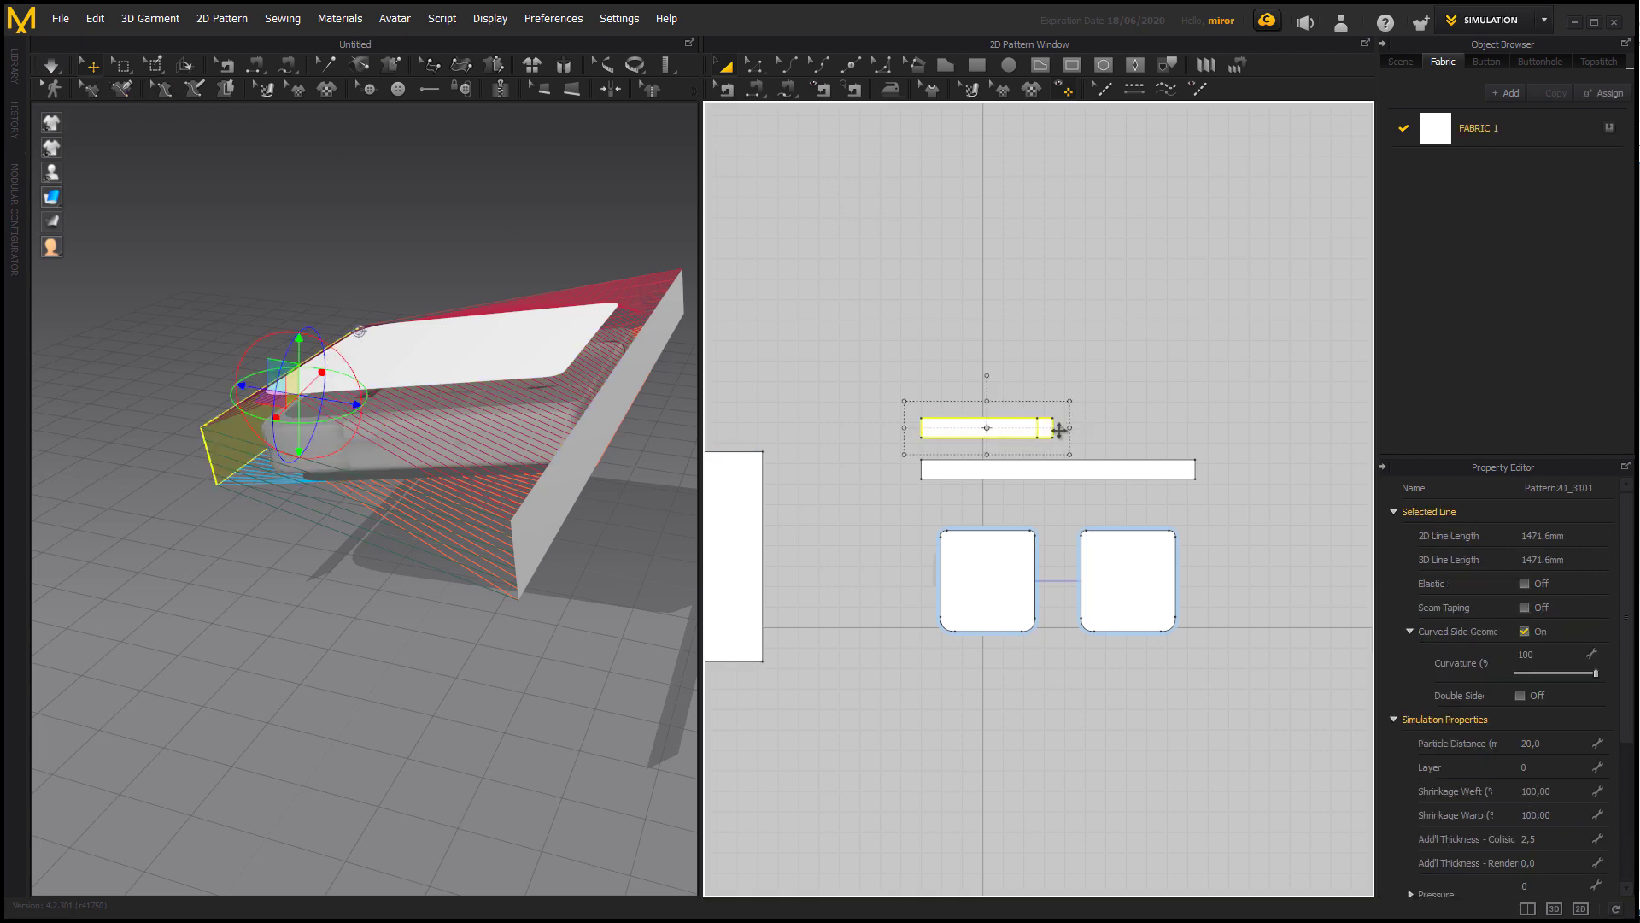
pyautogui.moveTo(1060, 431); pyautogui.dragTo(1045, 430)
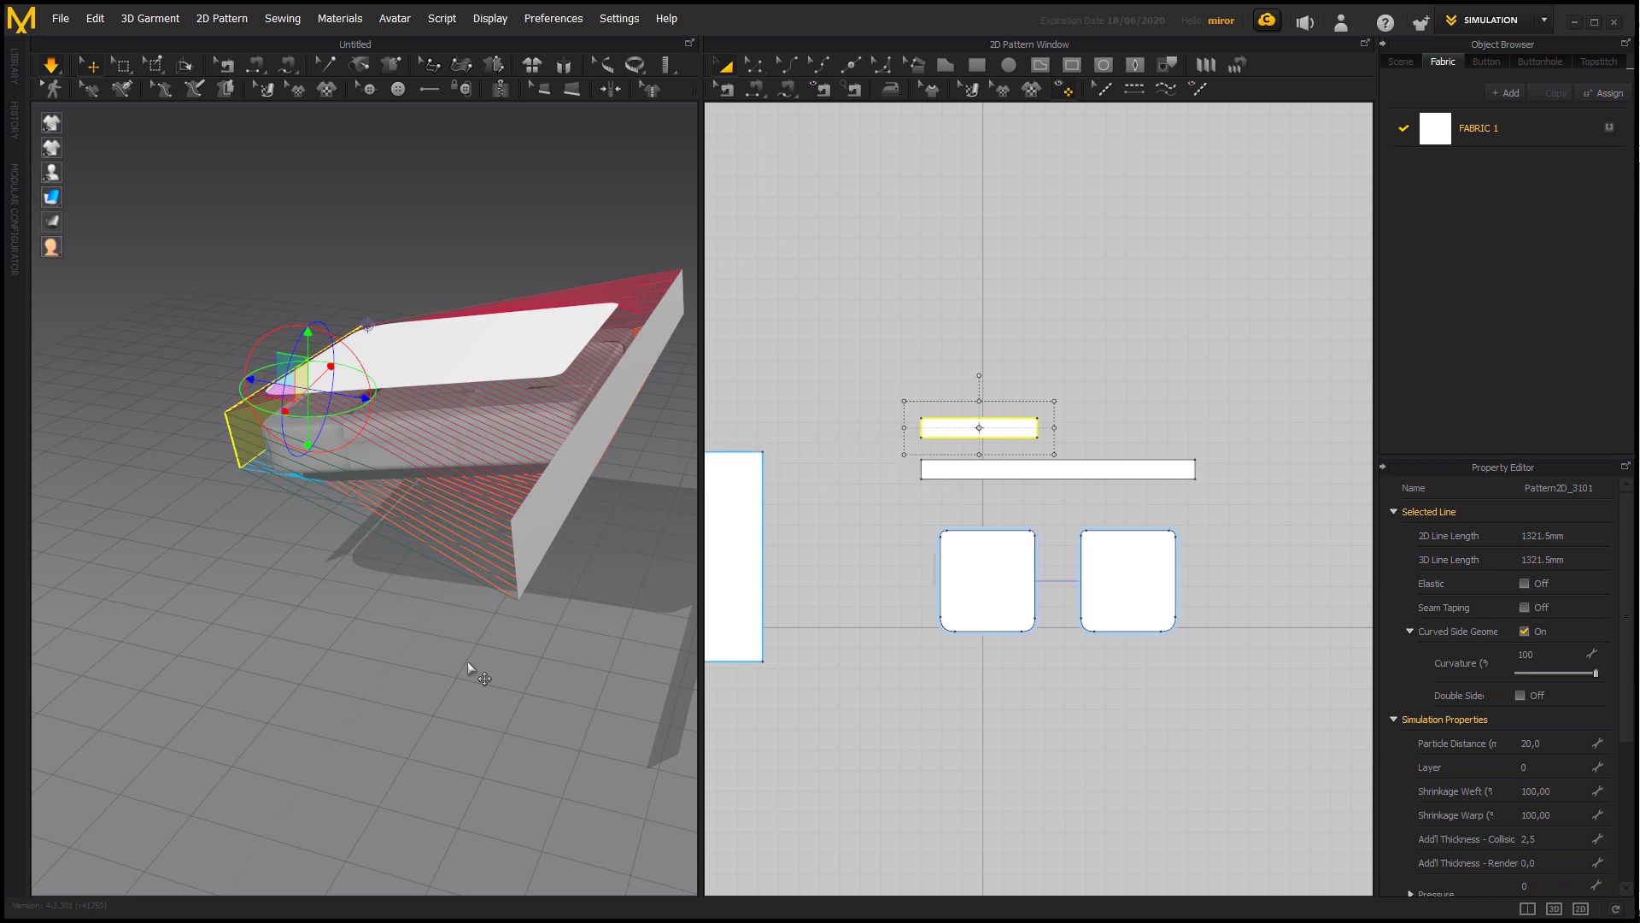
pyautogui.press('space')
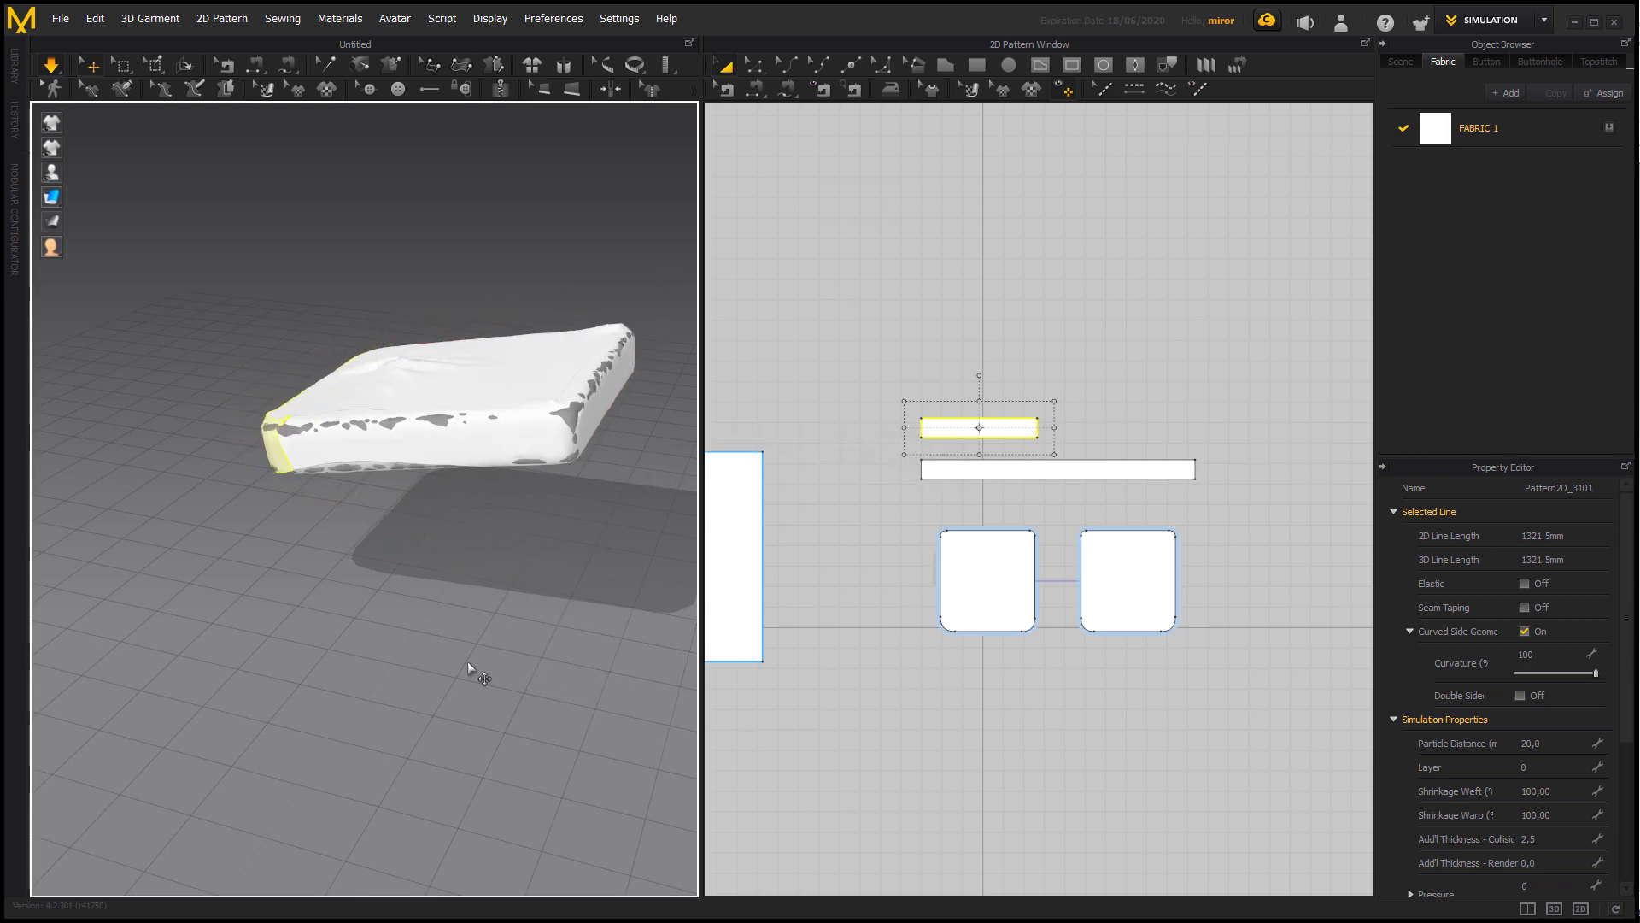
pyautogui.moveTo(527, 615); pyautogui.dragTo(663, 541, button='right')
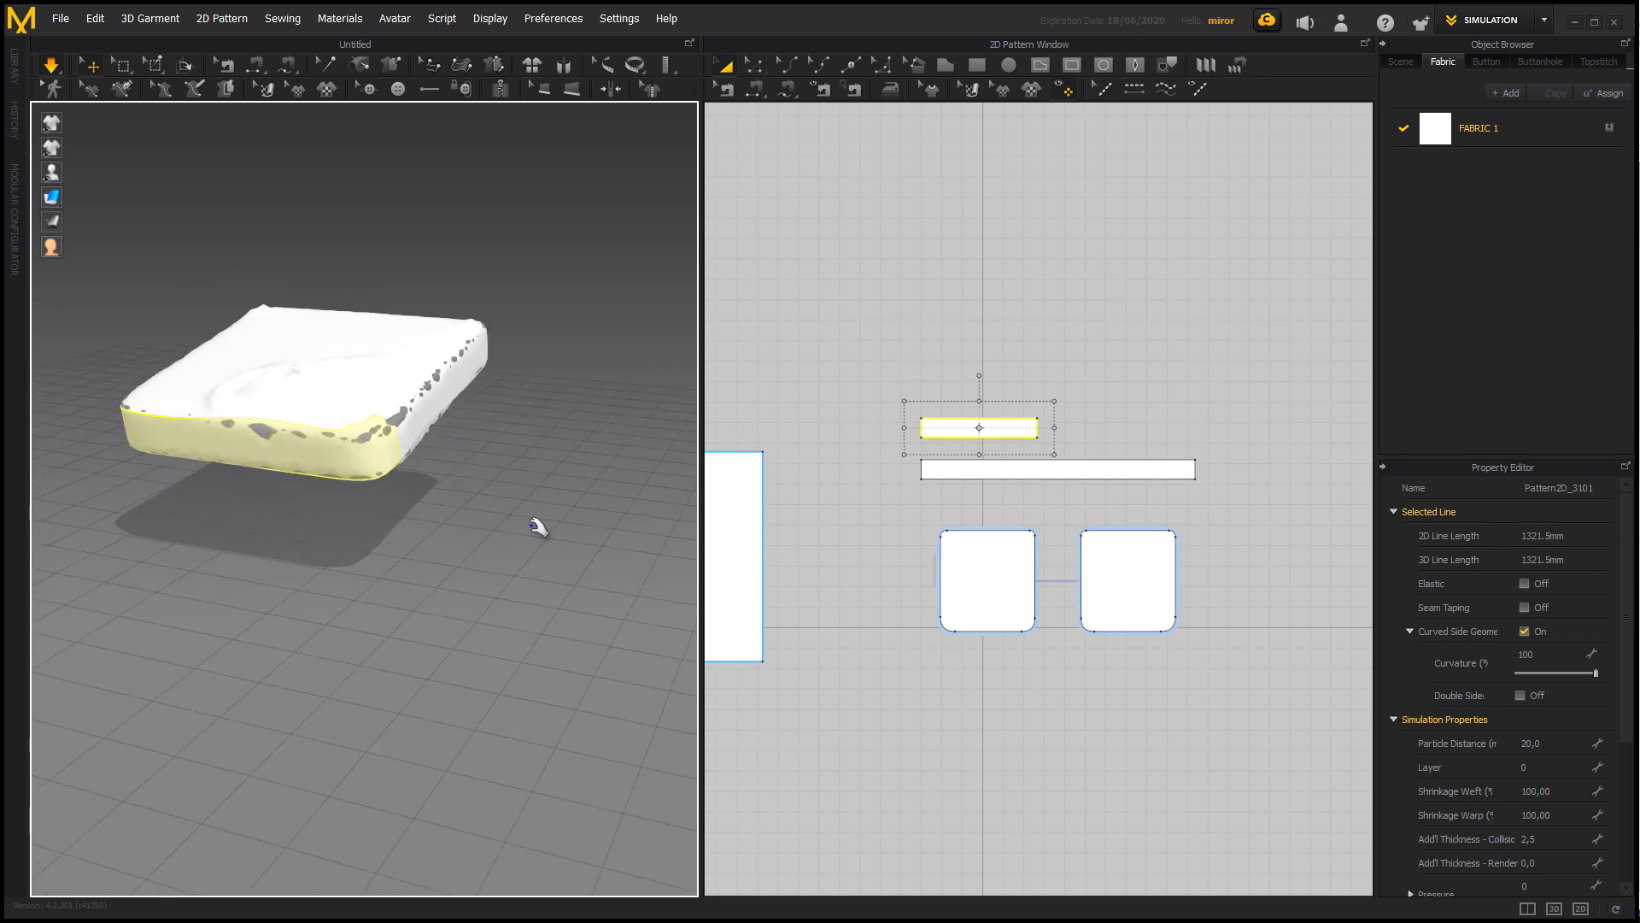
pyautogui.moveTo(538, 525); pyautogui.dragTo(443, 527, button='right')
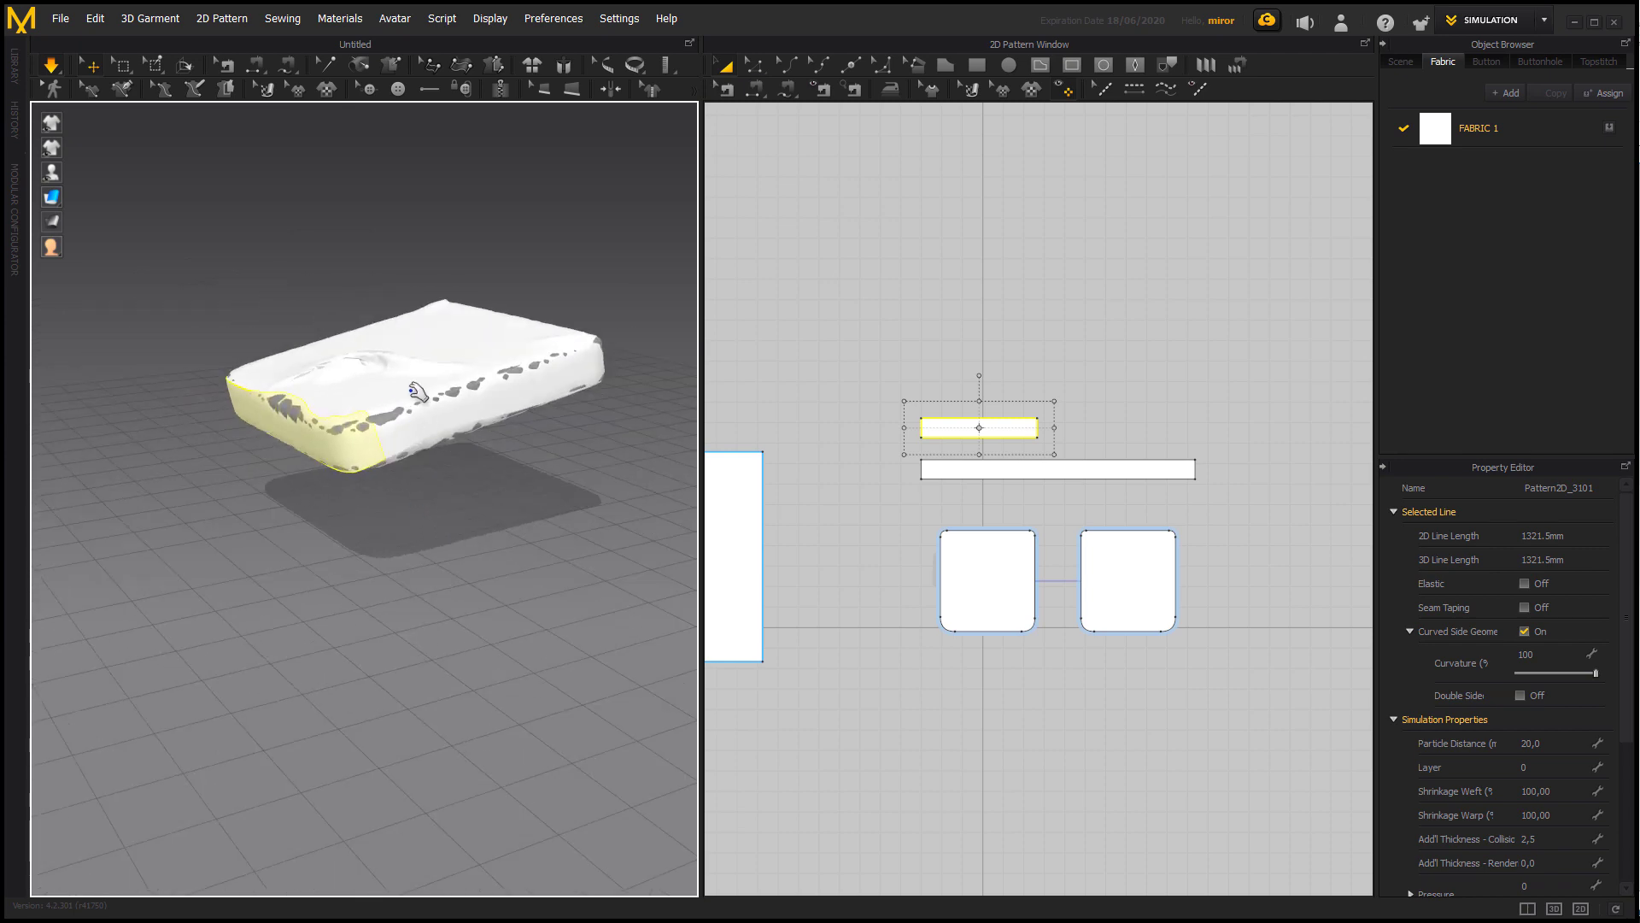
pyautogui.moveTo(484, 475); pyautogui.dragTo(615, 358, button='right')
# Show all 3D patterns and raise the draped fabric sheet higher above the cushion.
pyautogui.rightClick(615, 357)
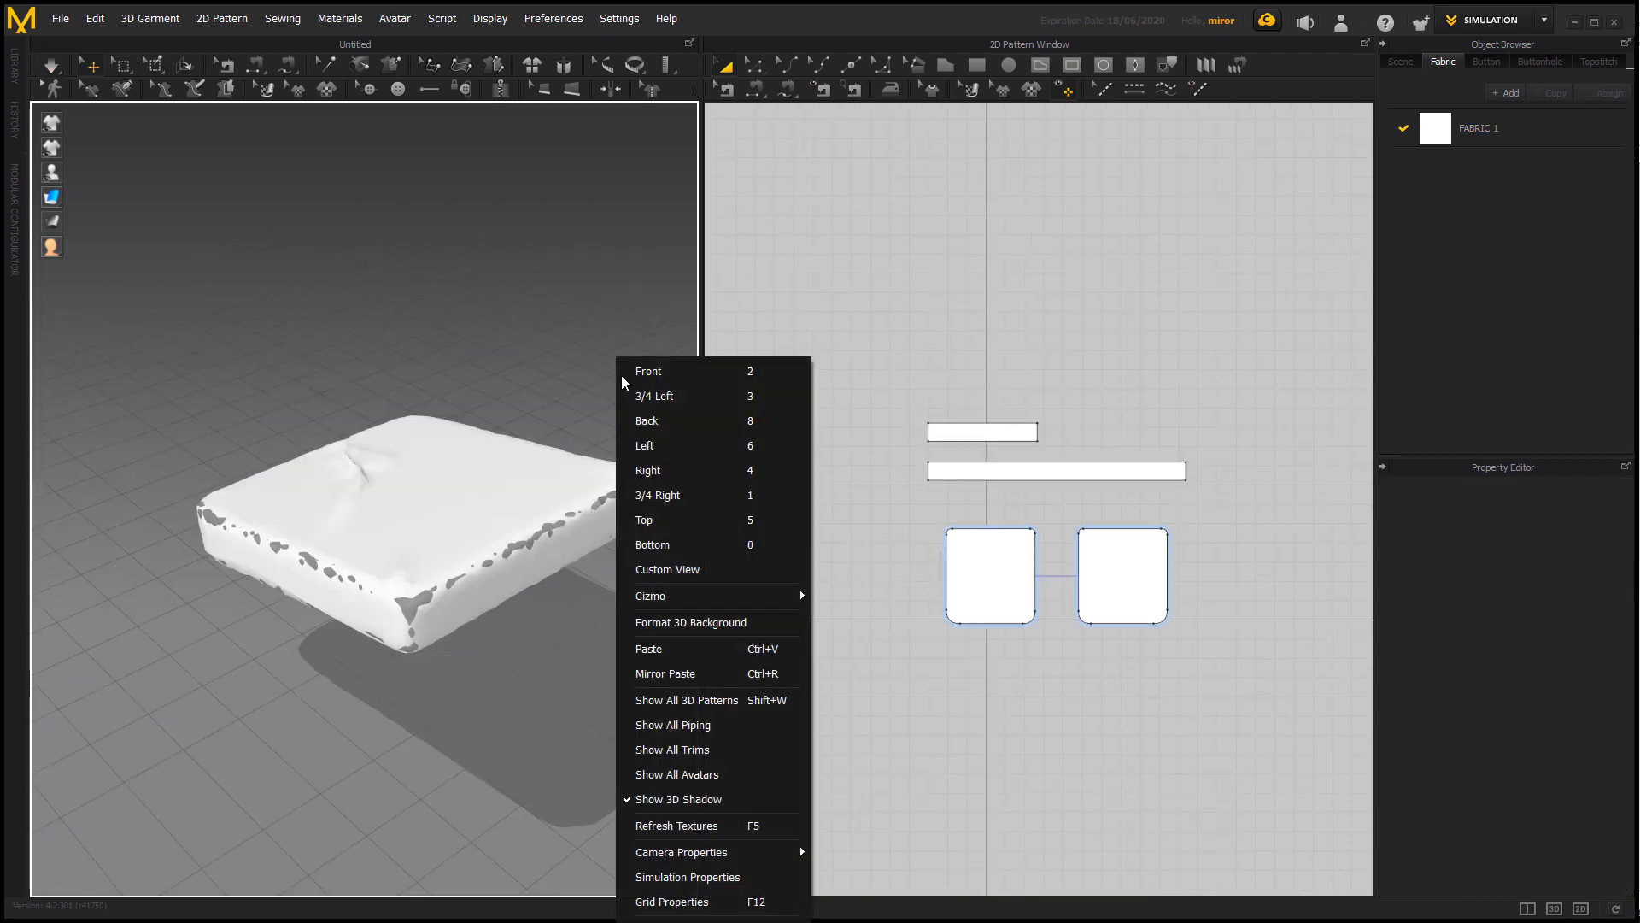
pyautogui.click(717, 702)
pyautogui.click(286, 368)
pyautogui.rightClick(270, 353)
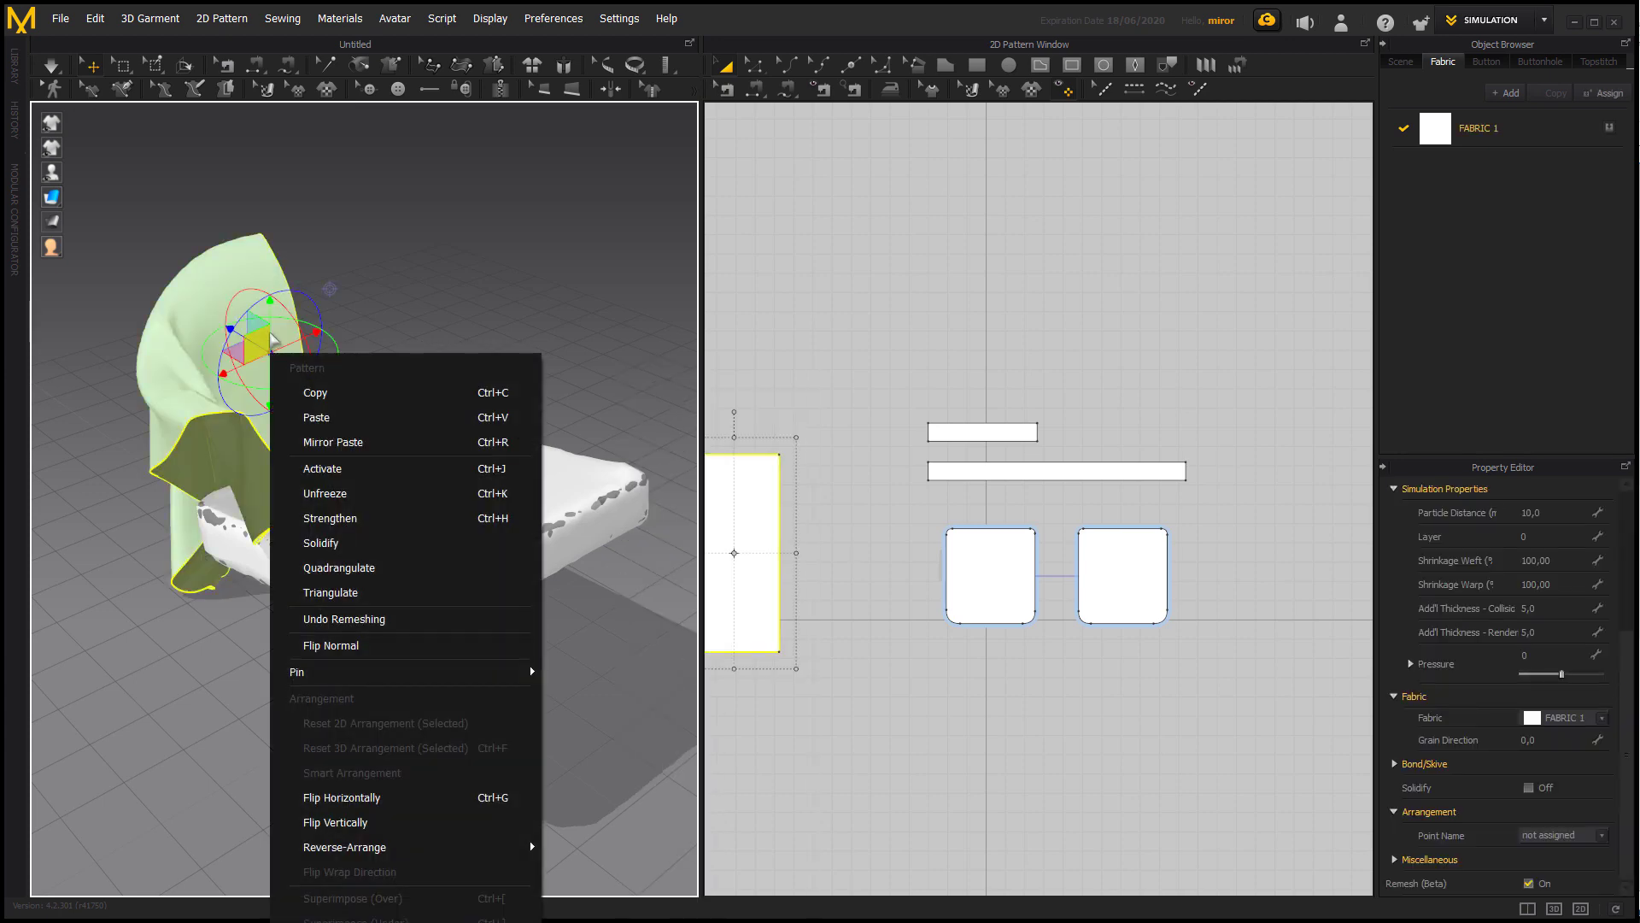
pyautogui.click(264, 338)
pyautogui.moveTo(273, 305); pyautogui.dragTo(281, 256)
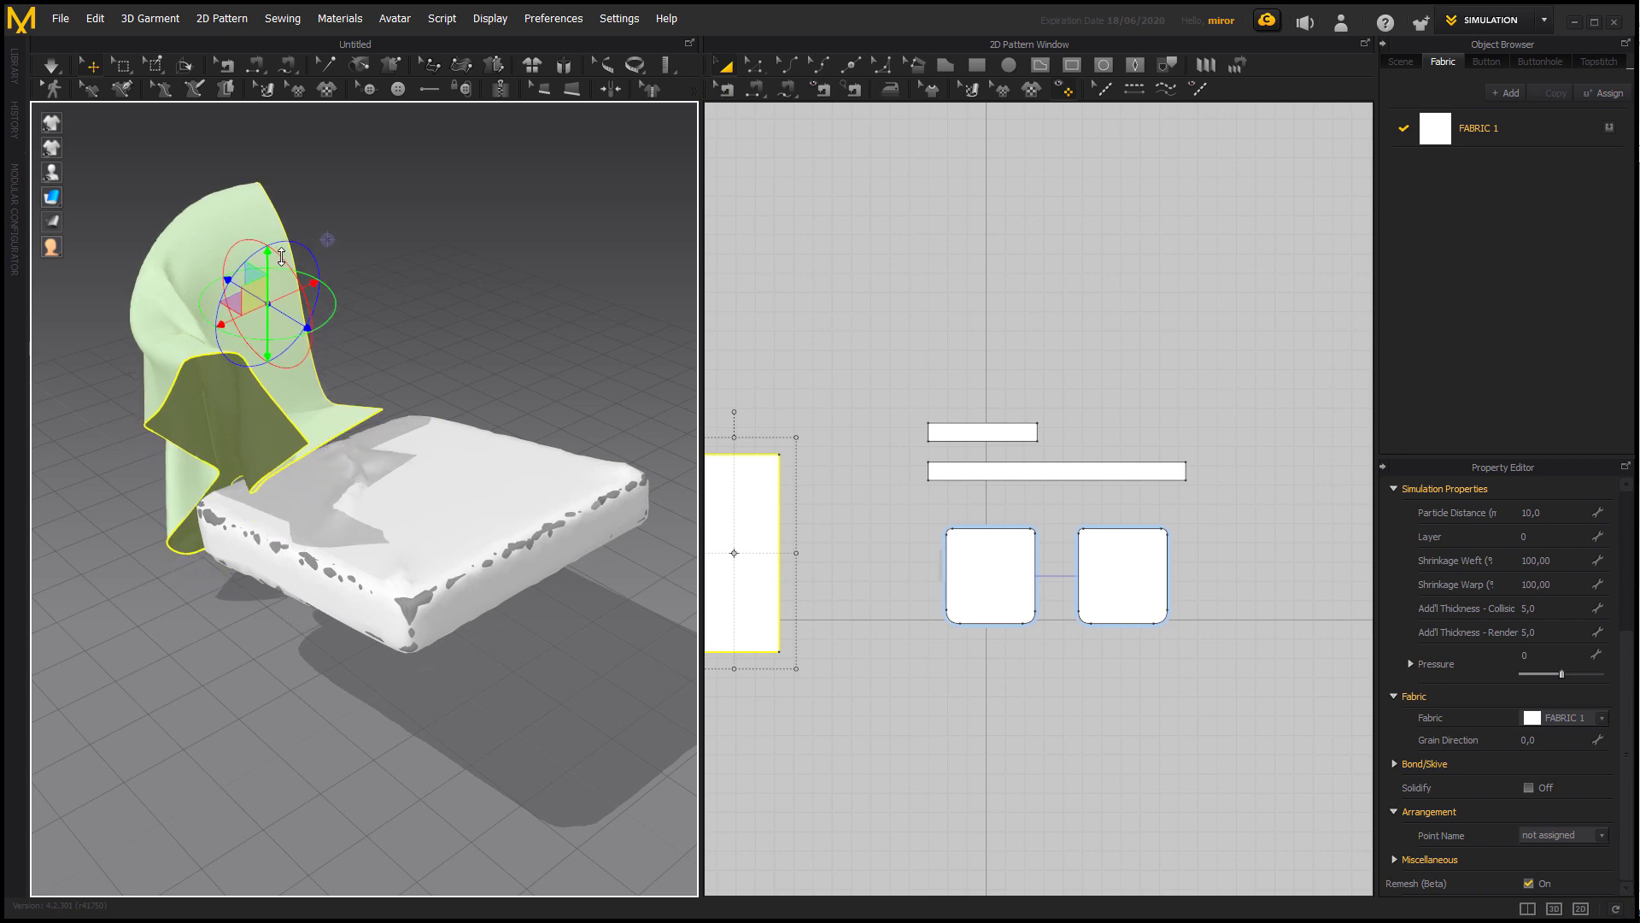
# Hide the draped fabric sheet in 3D and simulate the sewn cover around the cushion.
pyautogui.rightClick(196, 329)
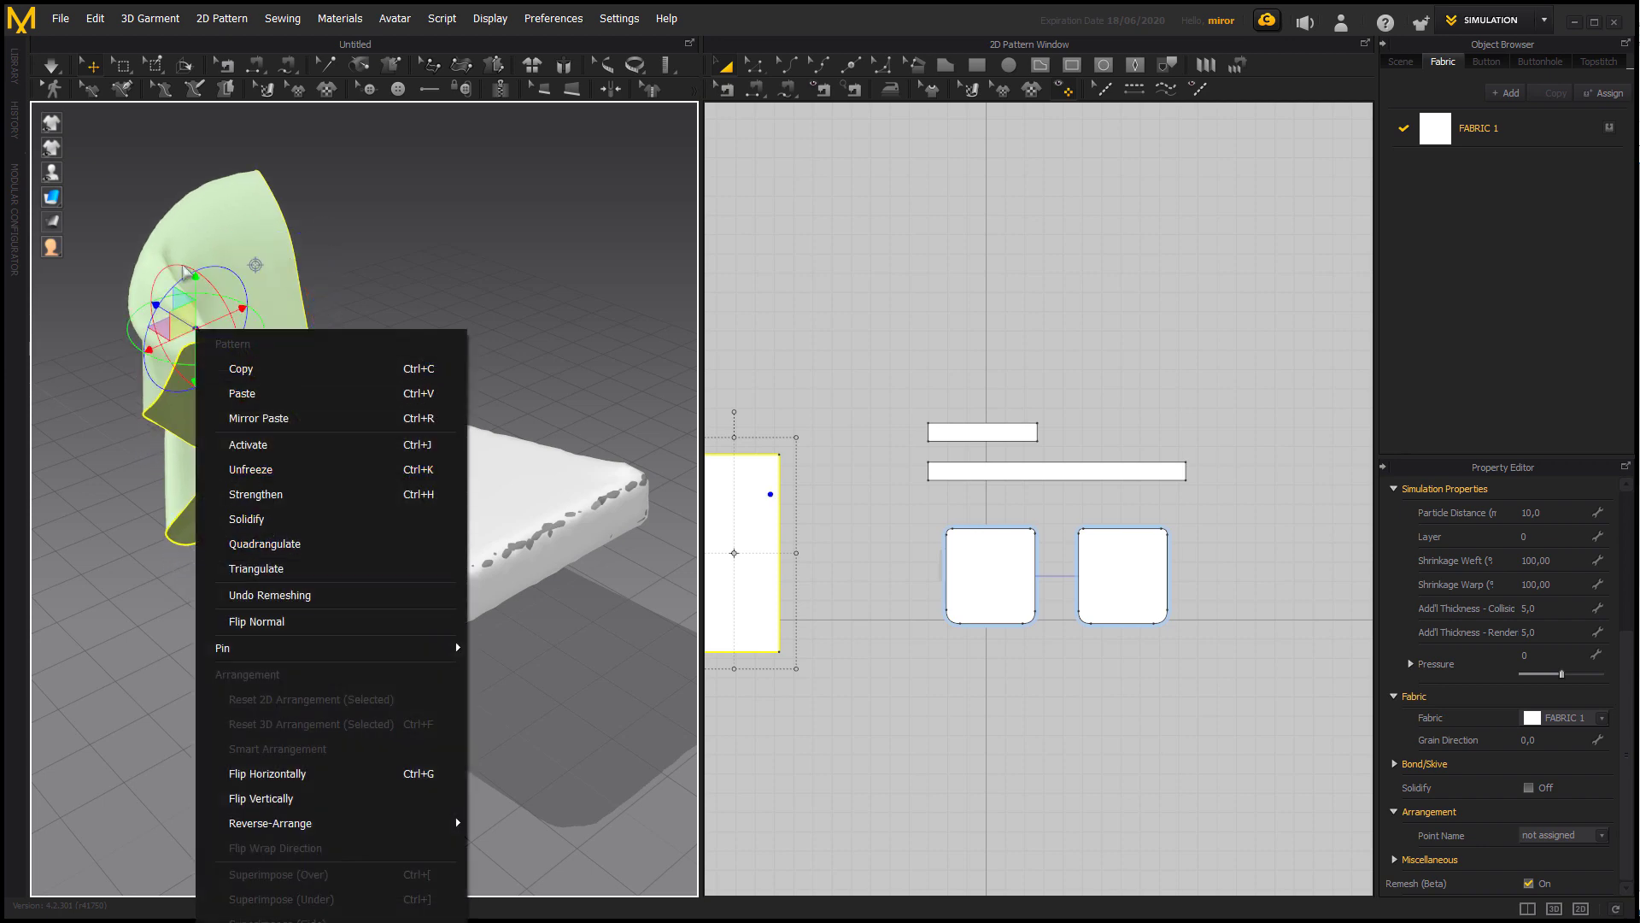
pyautogui.rightClick(232, 178)
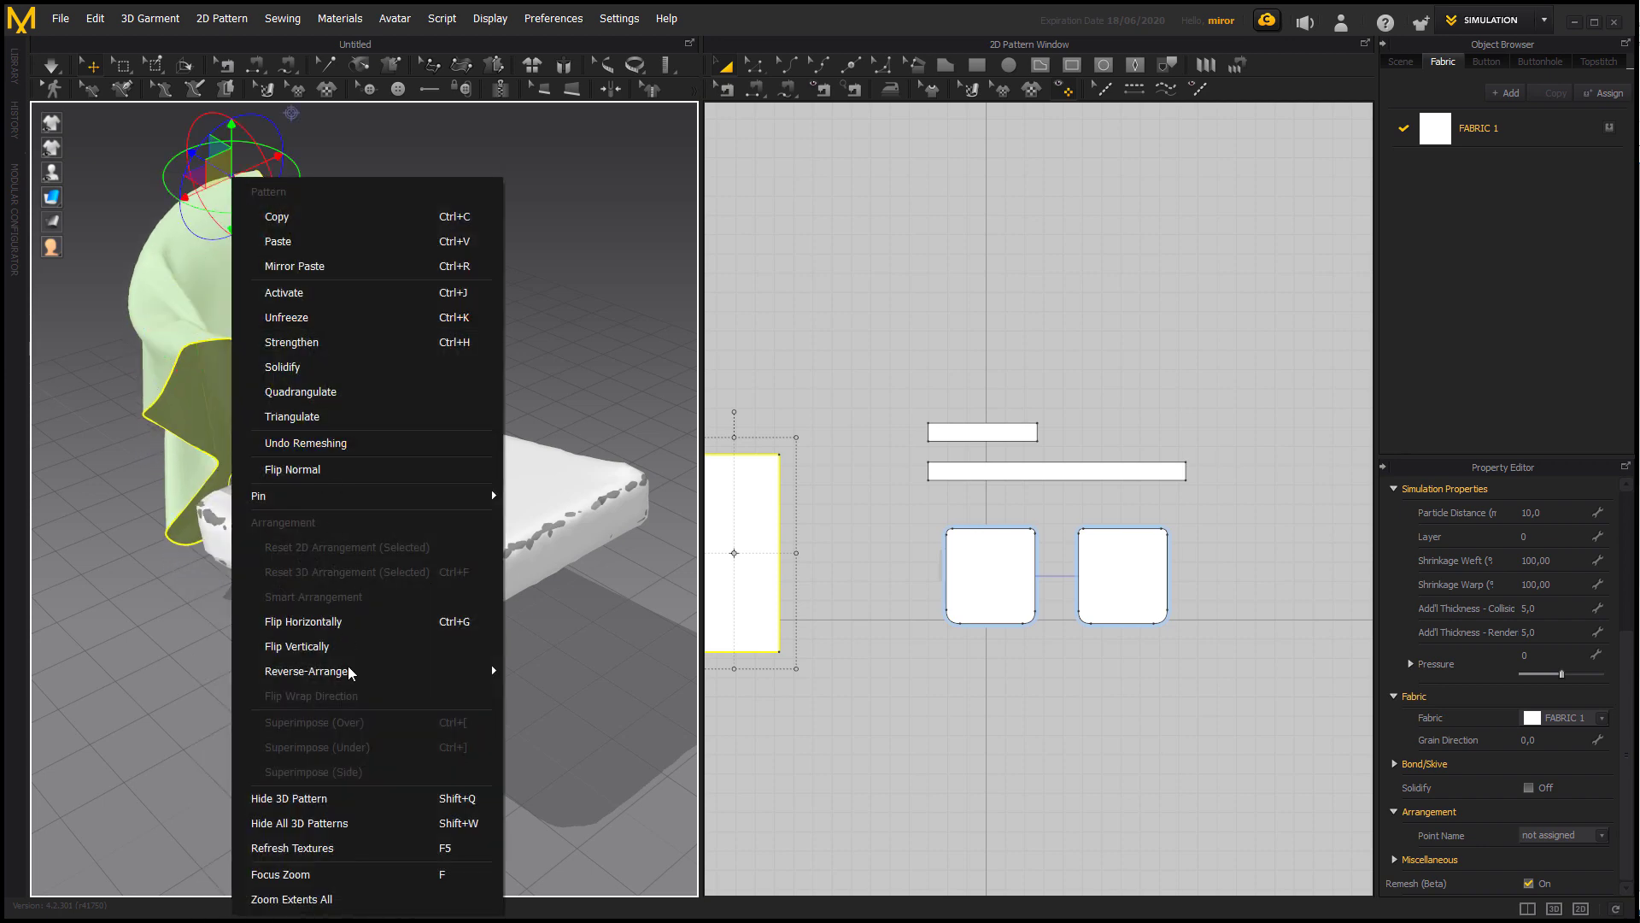
pyautogui.click(358, 796)
pyautogui.click(525, 692)
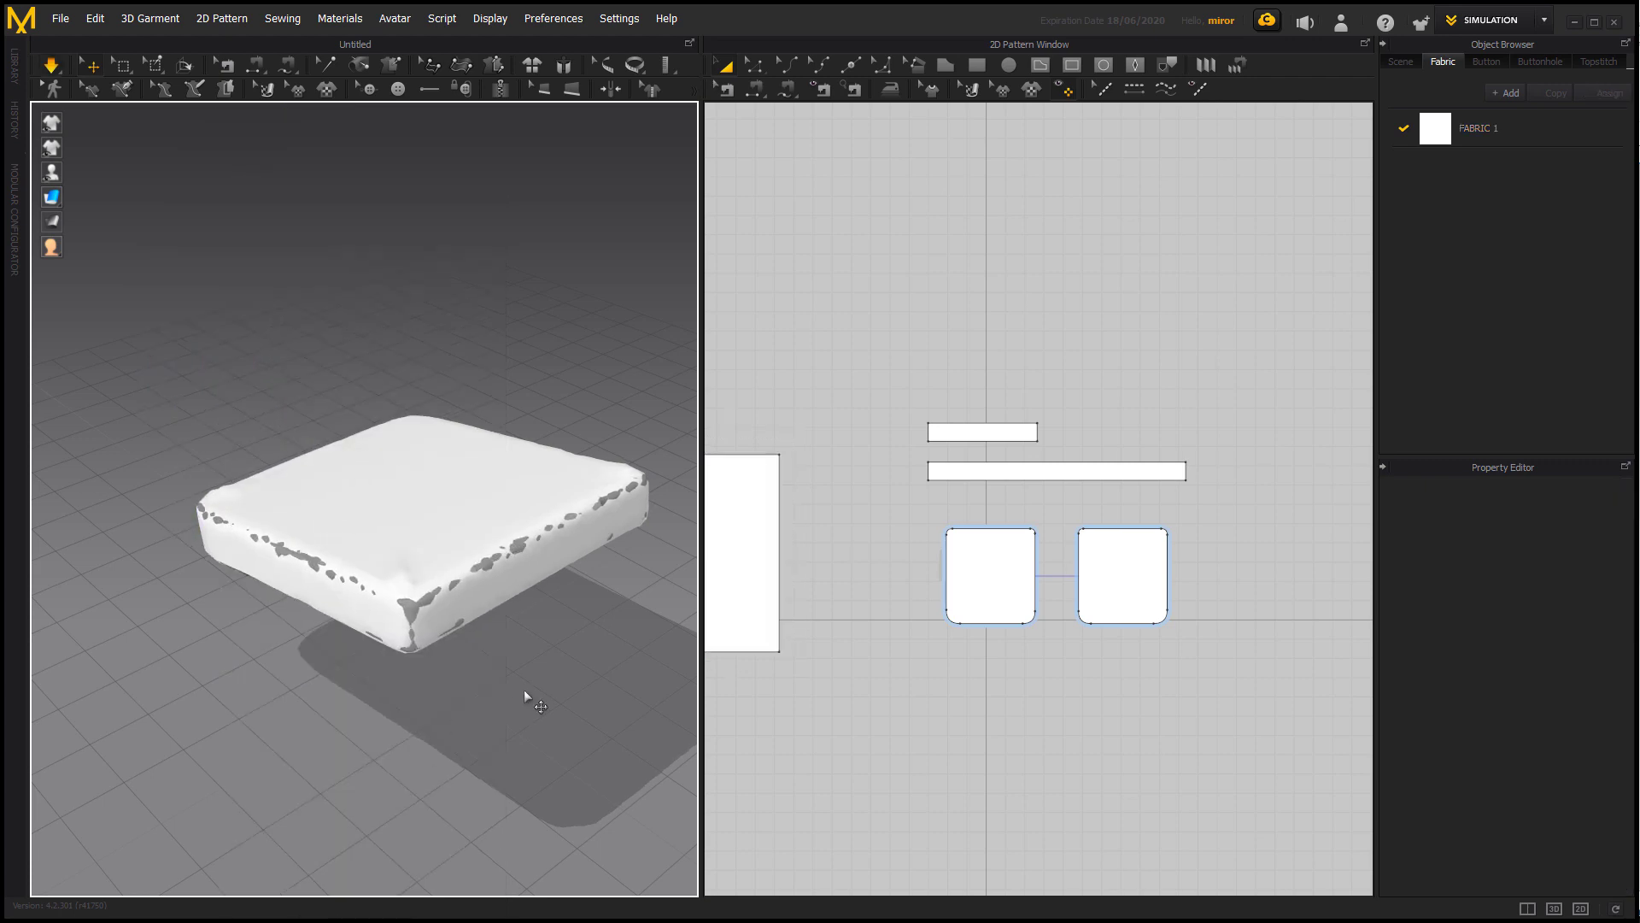
pyautogui.moveTo(517, 703)
pyautogui.mouseDown(button='right')
pyautogui.moveTo(590, 706)
pyautogui.moveTo(648, 753)
pyautogui.moveTo(586, 751)
pyautogui.moveTo(494, 696)
pyautogui.mouseUp(button='right')
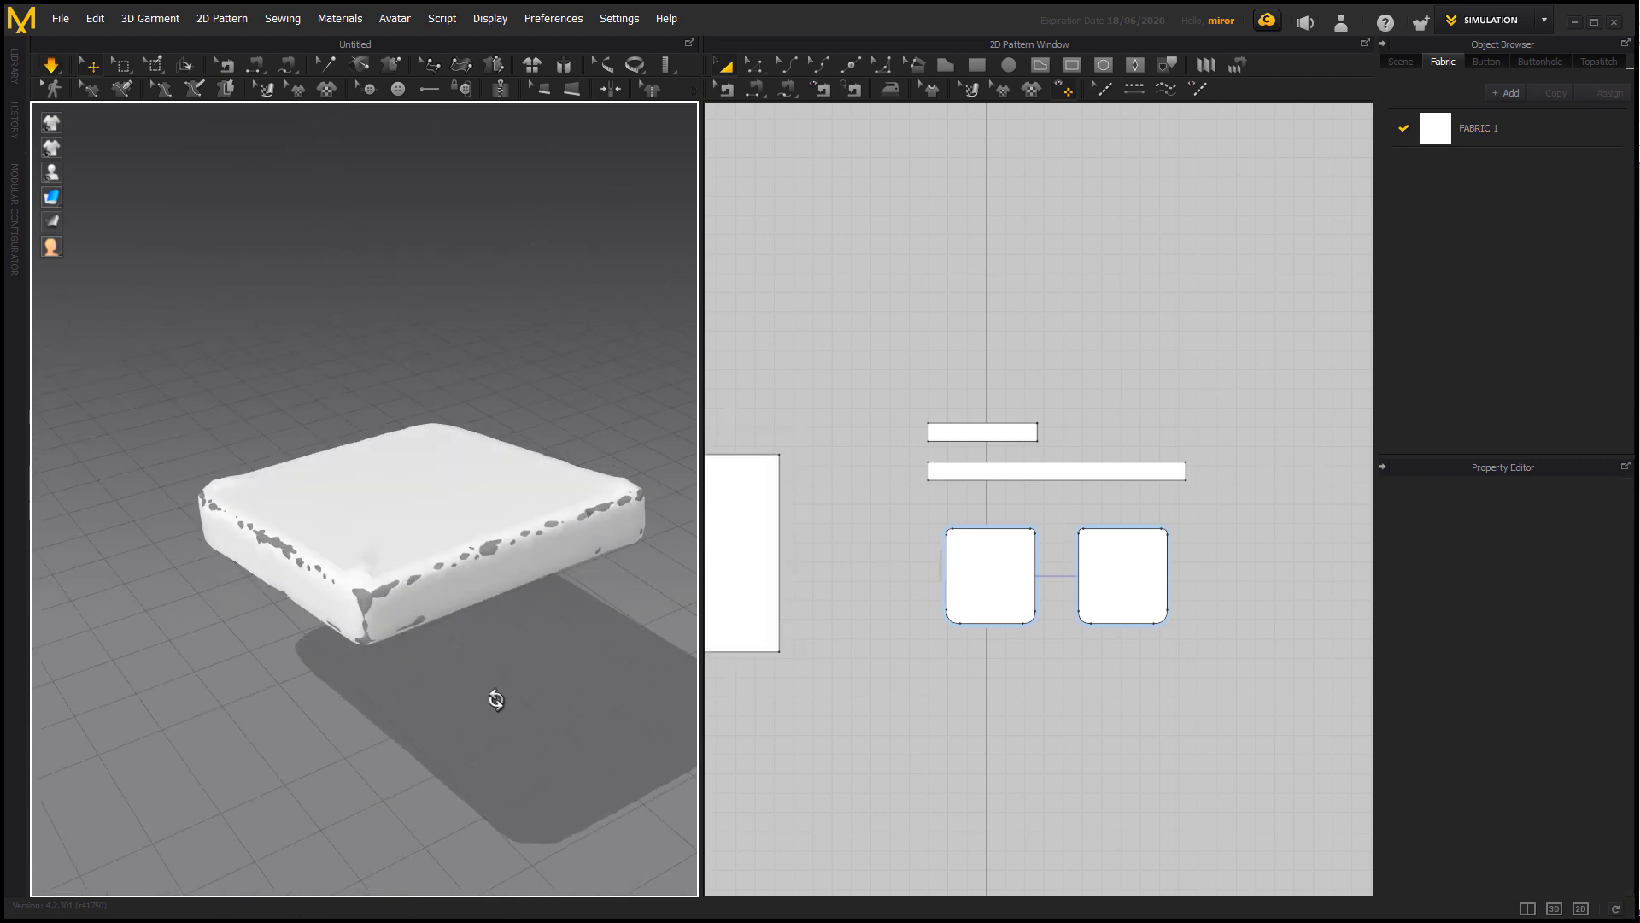
# Reduce the height of both side strips together in 2D to about 63 mm and simulate the cover.
pyautogui.click(420, 517)
pyautogui.keyDown('shift'); pyautogui.click(460, 573); pyautogui.keyUp('shift')
pyautogui.moveTo(363, 606); pyautogui.dragTo(493, 663, button='right')
pyautogui.click(494, 663)
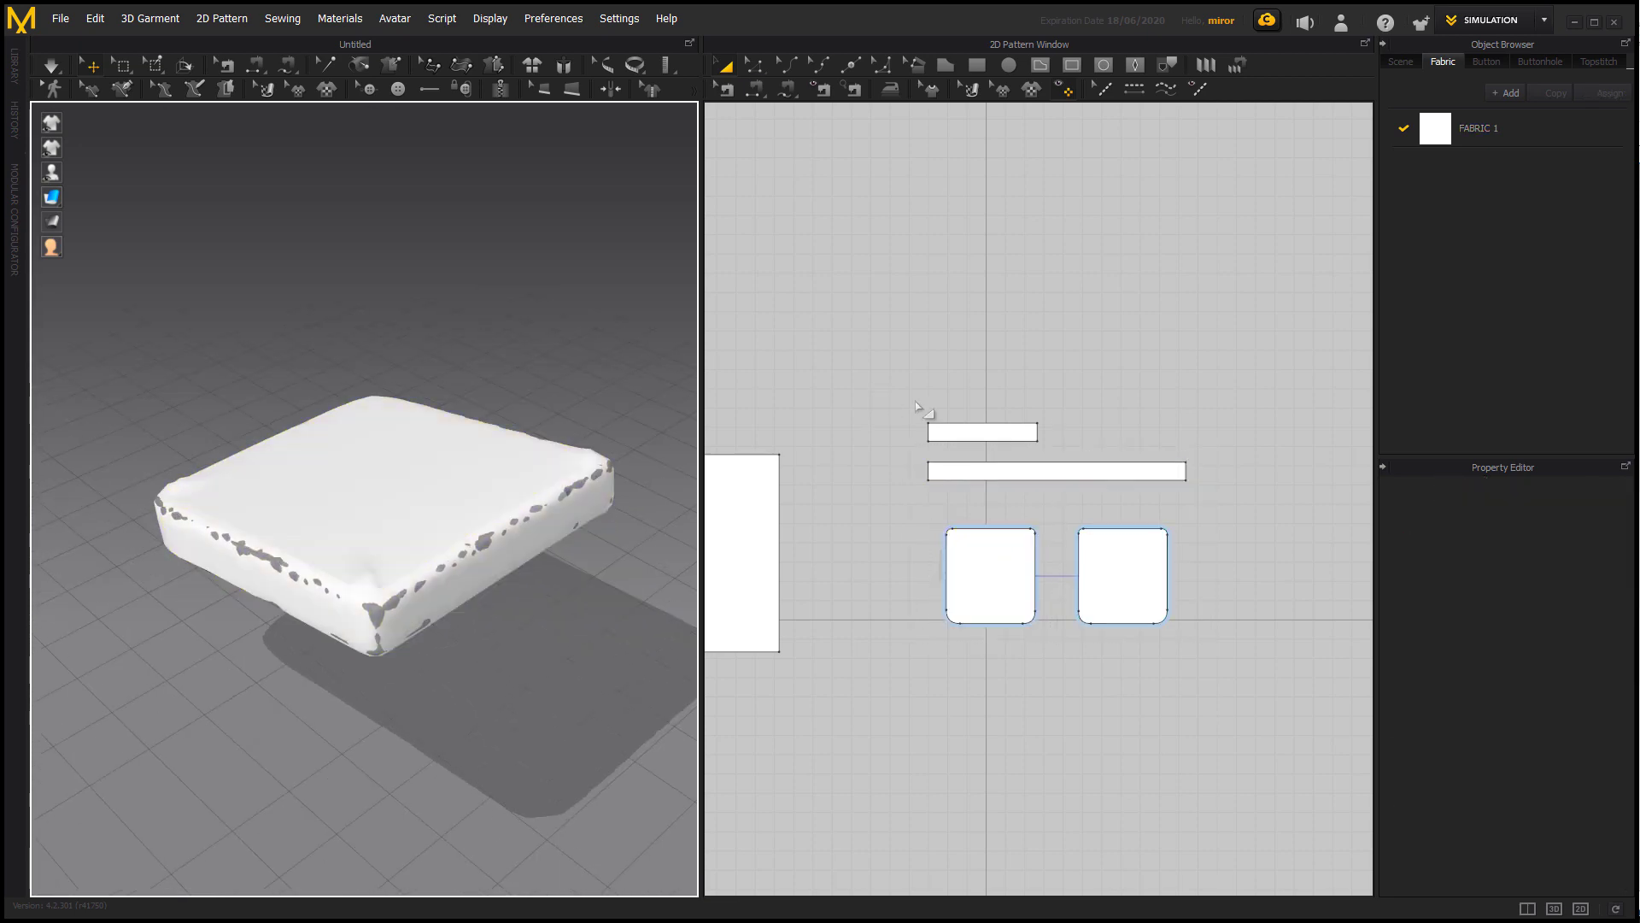
pyautogui.moveTo(918, 407); pyautogui.dragTo(1214, 503)
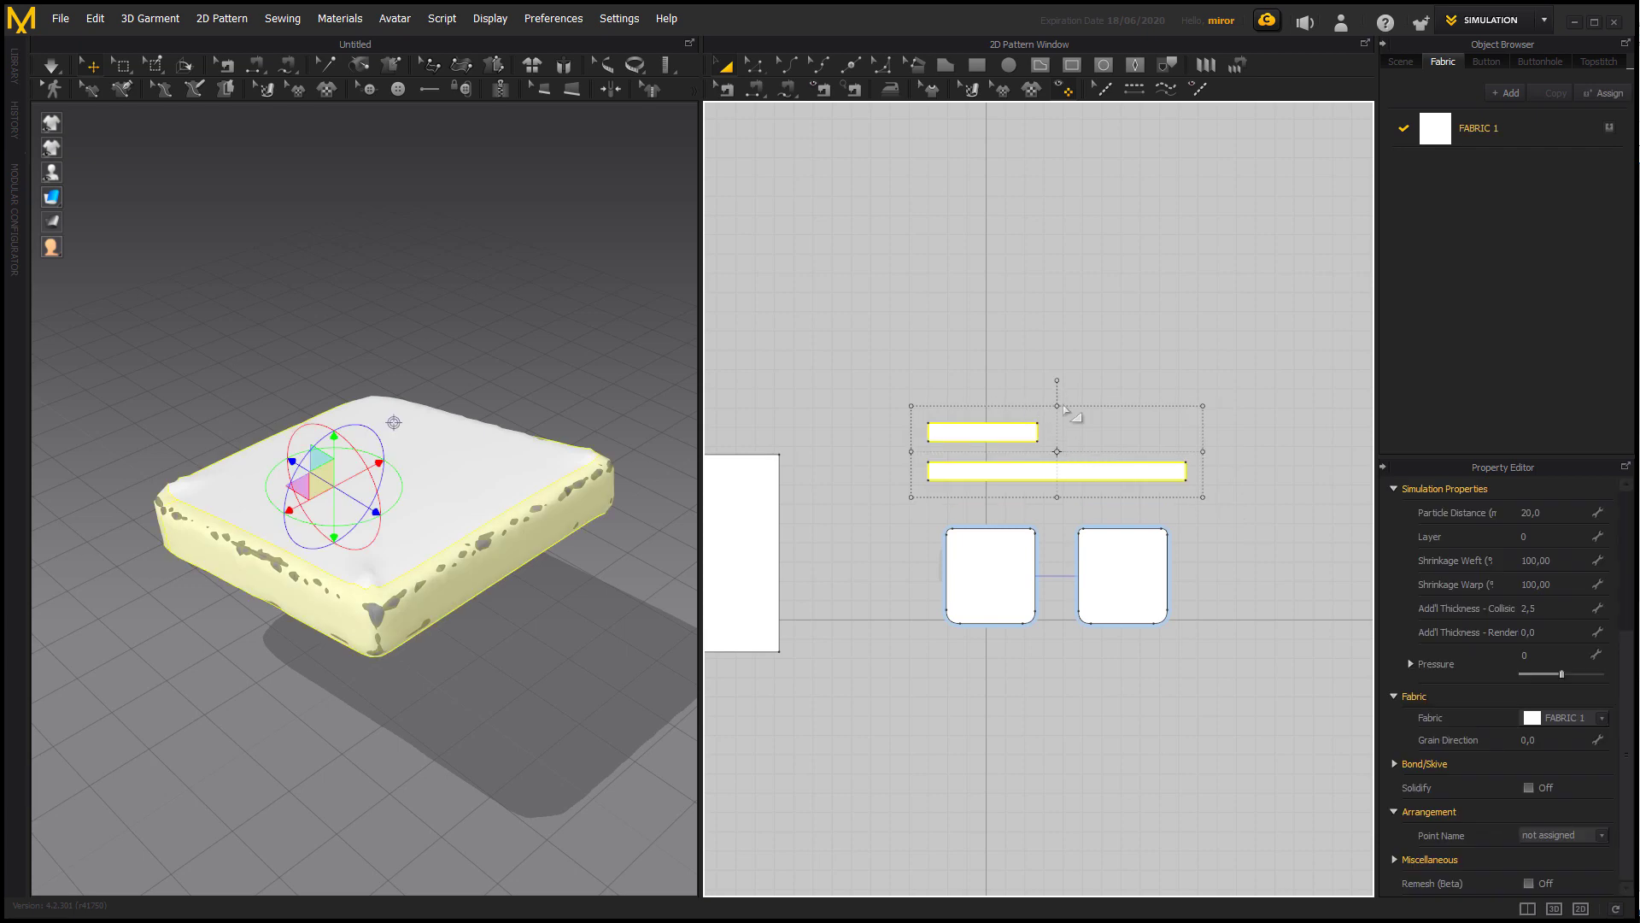
pyautogui.moveTo(1060, 405); pyautogui.dragTo(1065, 424)
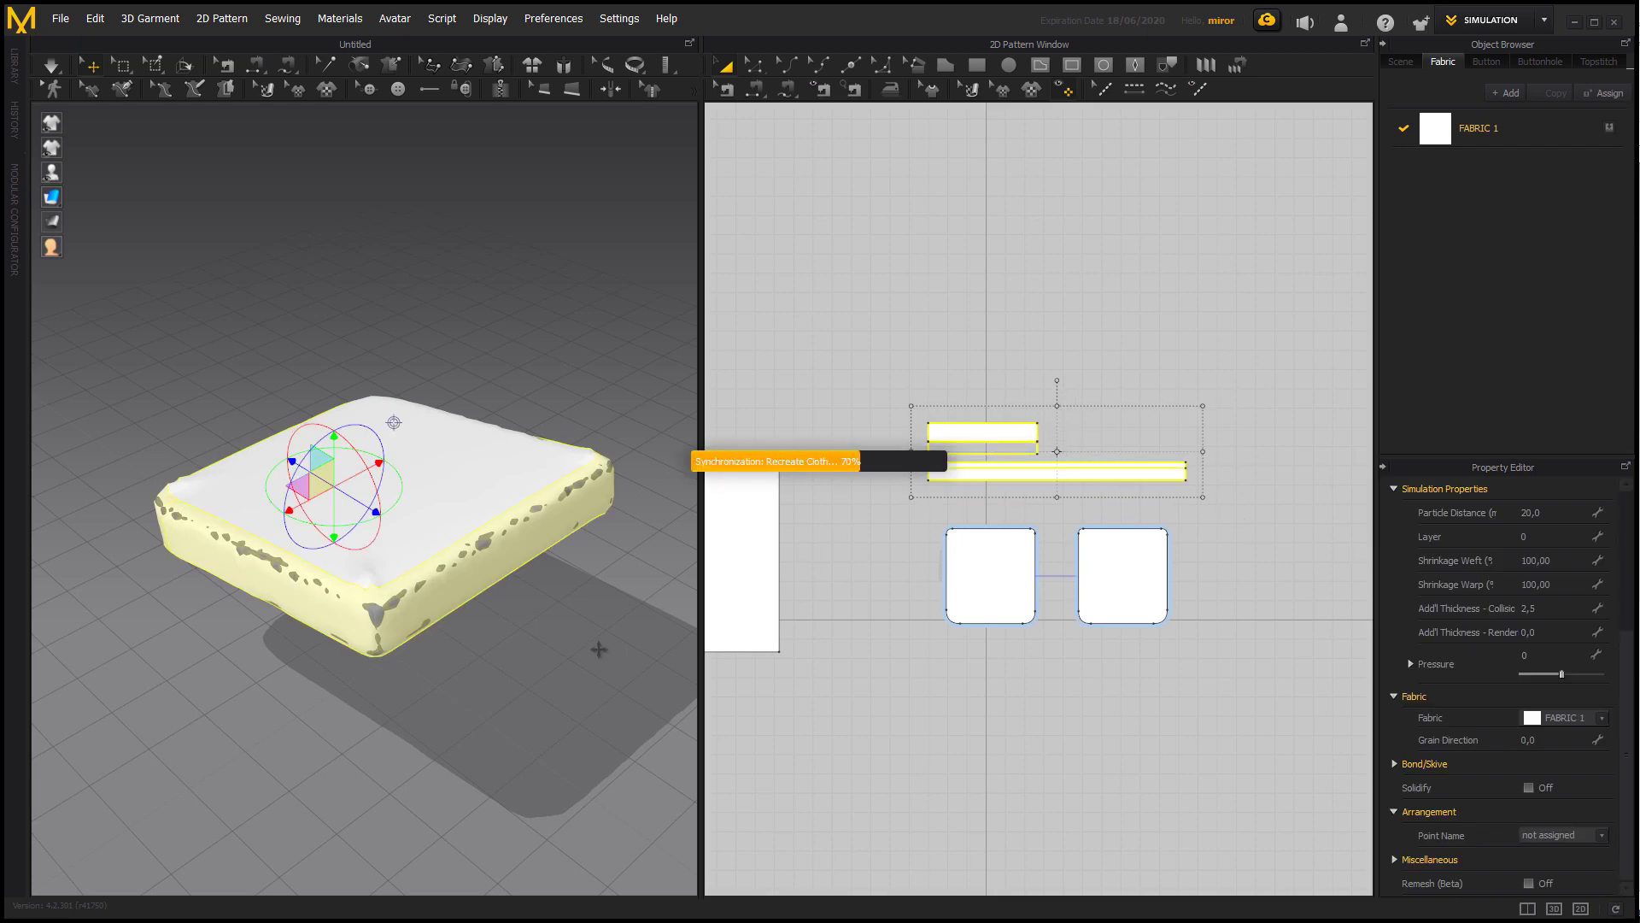
pyautogui.press('space')
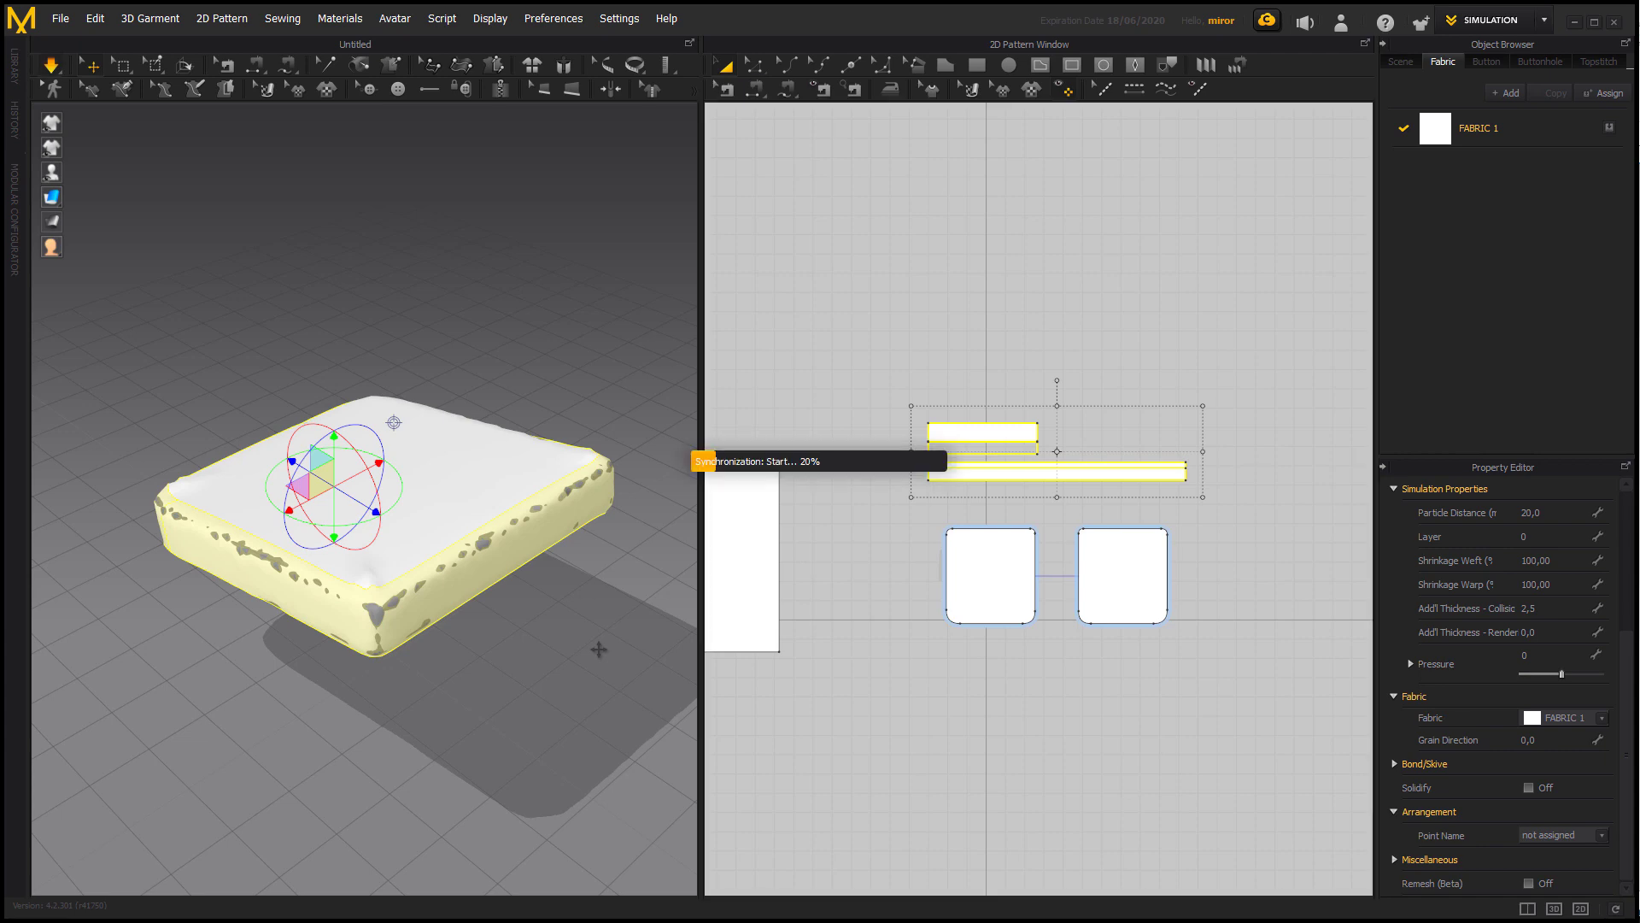
pyautogui.click(582, 657)
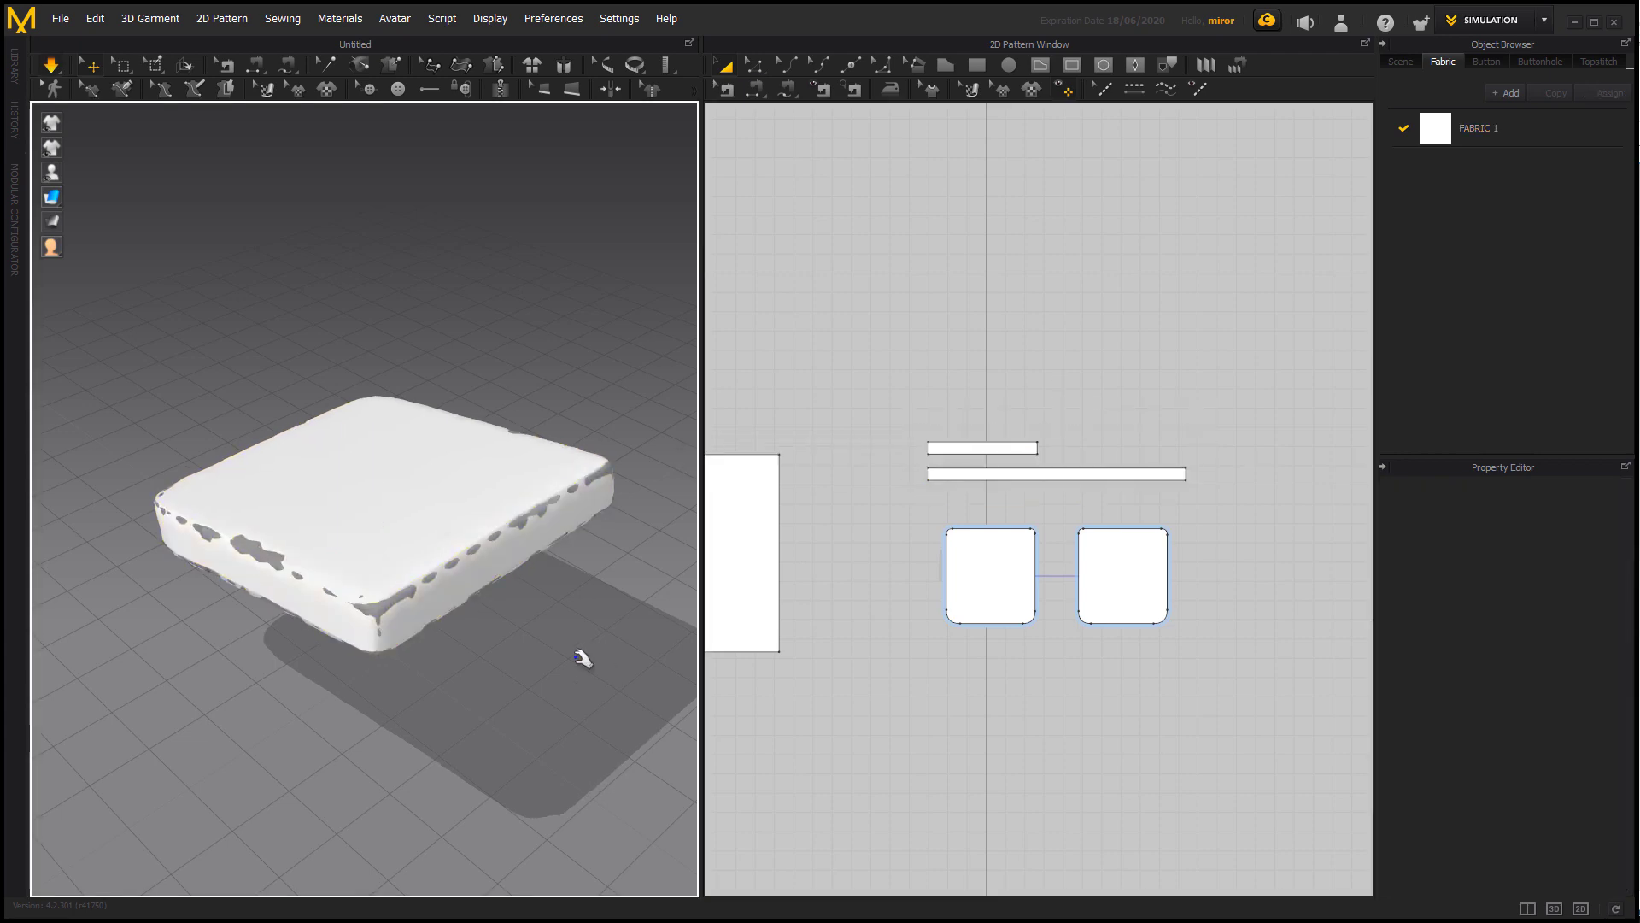
pyautogui.moveTo(583, 657); pyautogui.dragTo(524, 618, button='right')
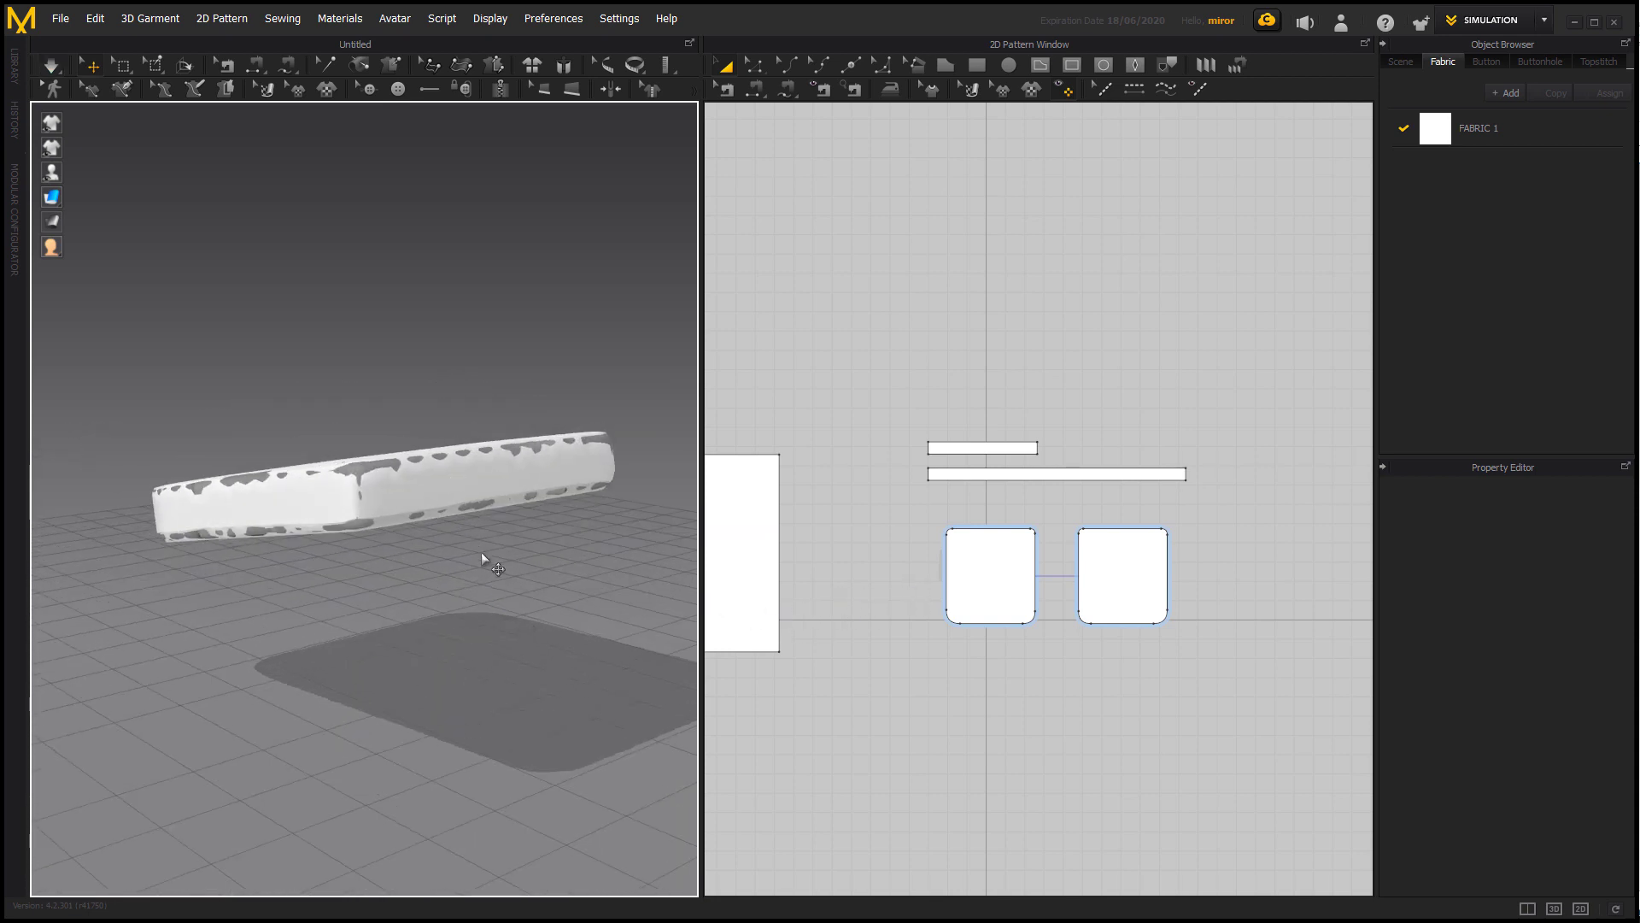
pyautogui.moveTo(481, 557); pyautogui.dragTo(492, 601, button='right')
# Set the collision and rendering Add'l Thickness of all four cover patterns to 5 mm.
pyautogui.click(428, 480)
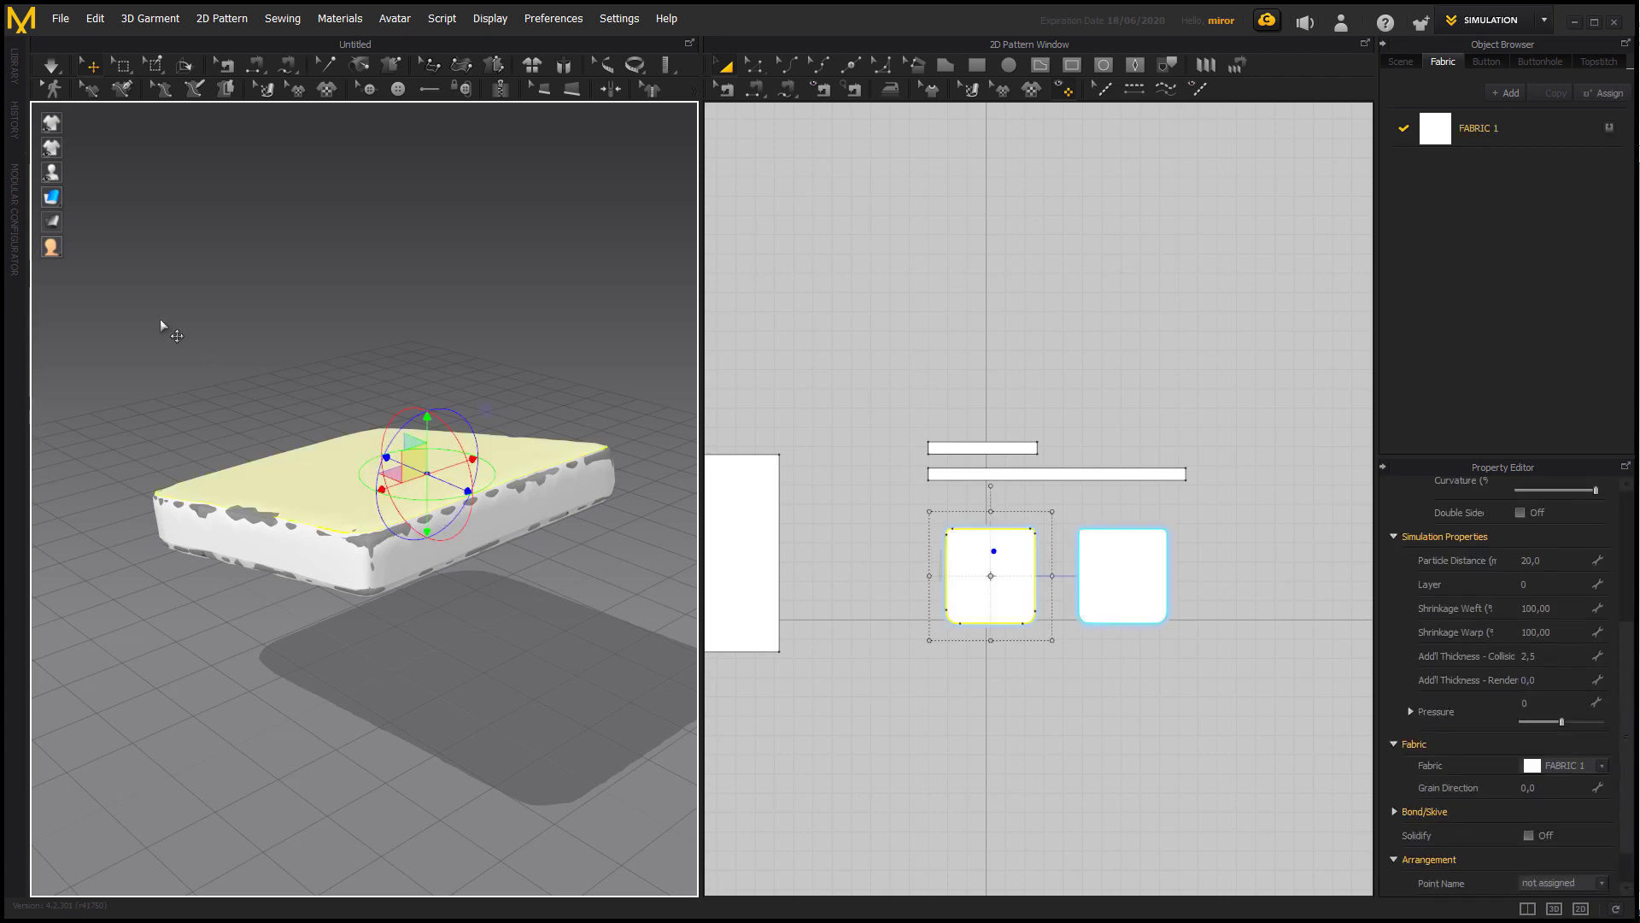
pyautogui.keyDown('shift'); pyautogui.click(524, 518); pyautogui.keyUp('shift')
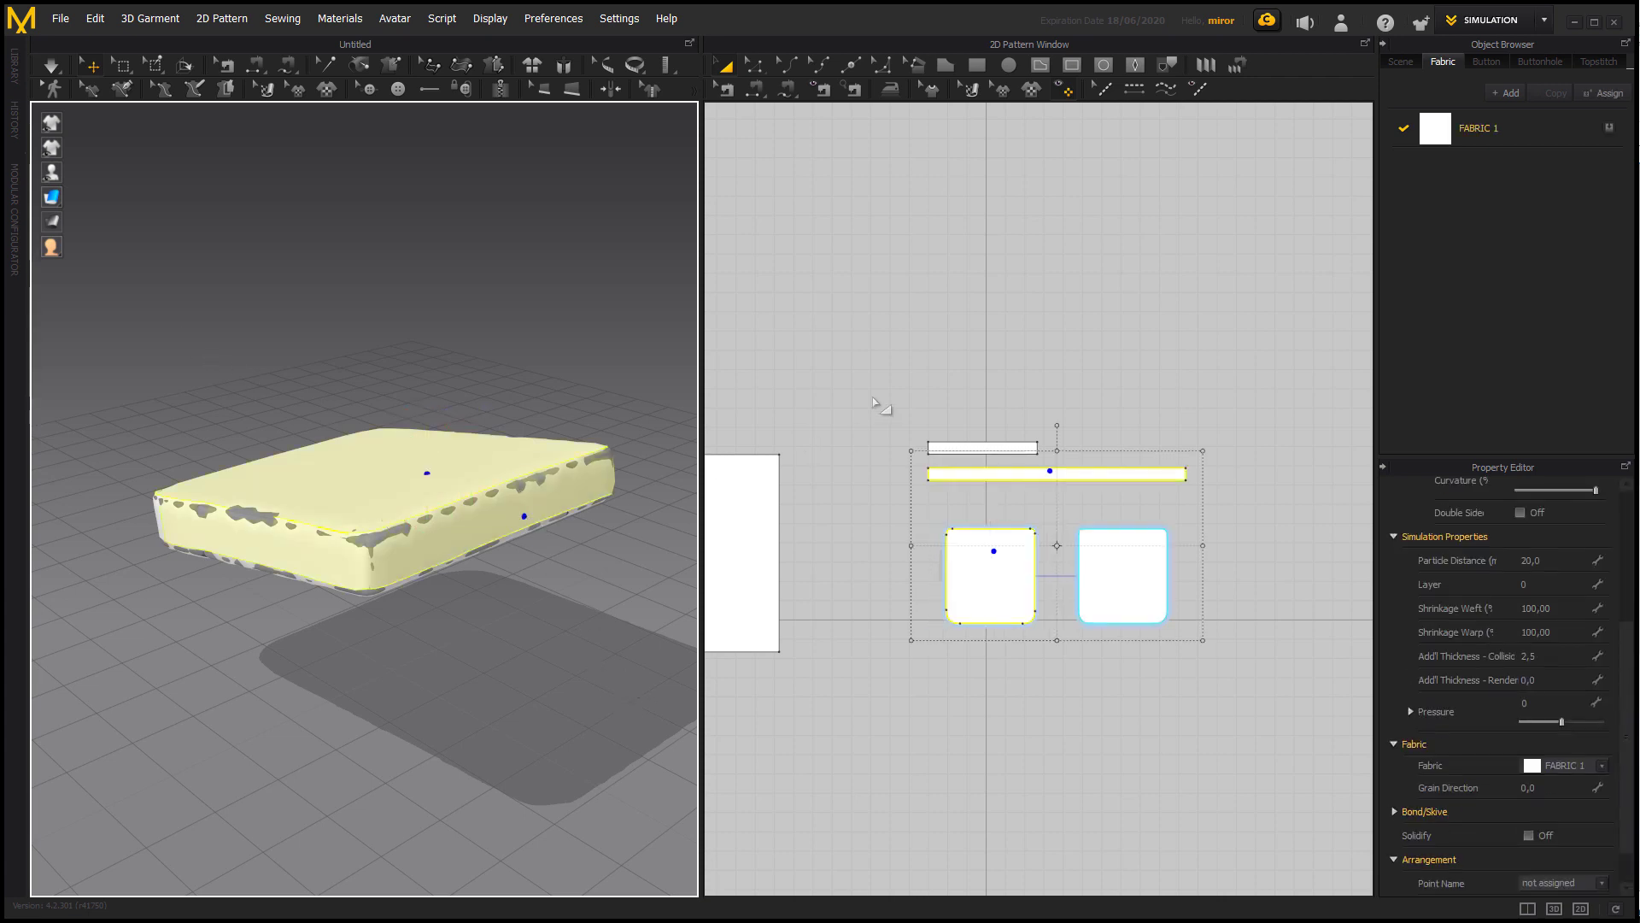
pyautogui.keyDown('shift'); pyautogui.click(996, 440); pyautogui.keyUp('shift')
pyautogui.keyDown('shift'); pyautogui.click(1110, 569); pyautogui.keyUp('shift')
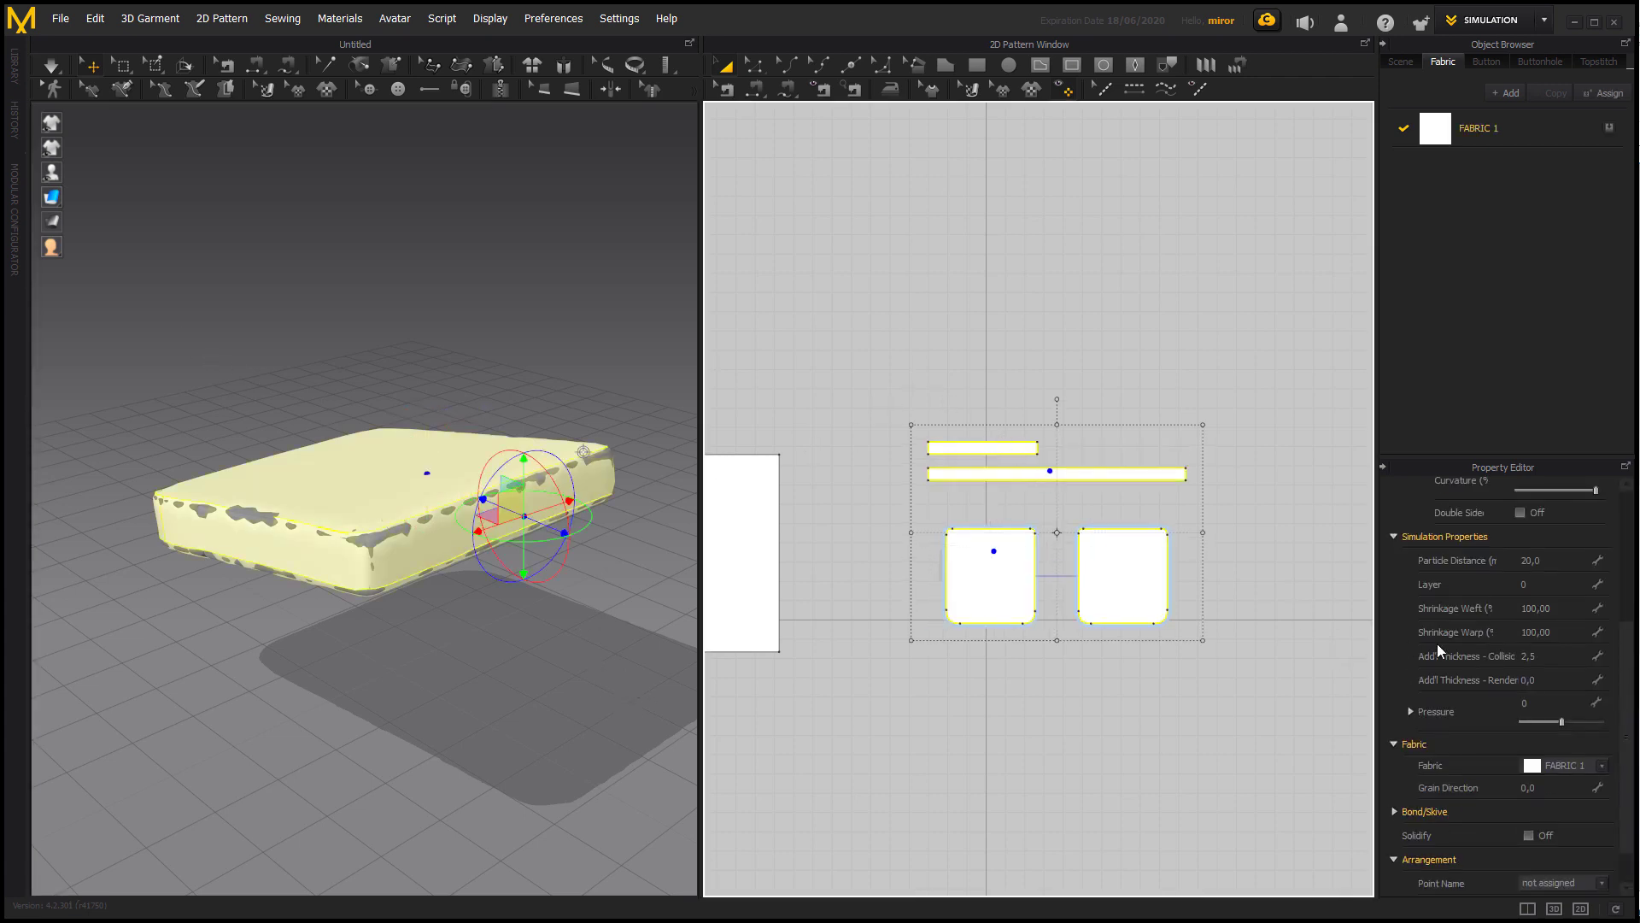
pyautogui.click(1548, 653)
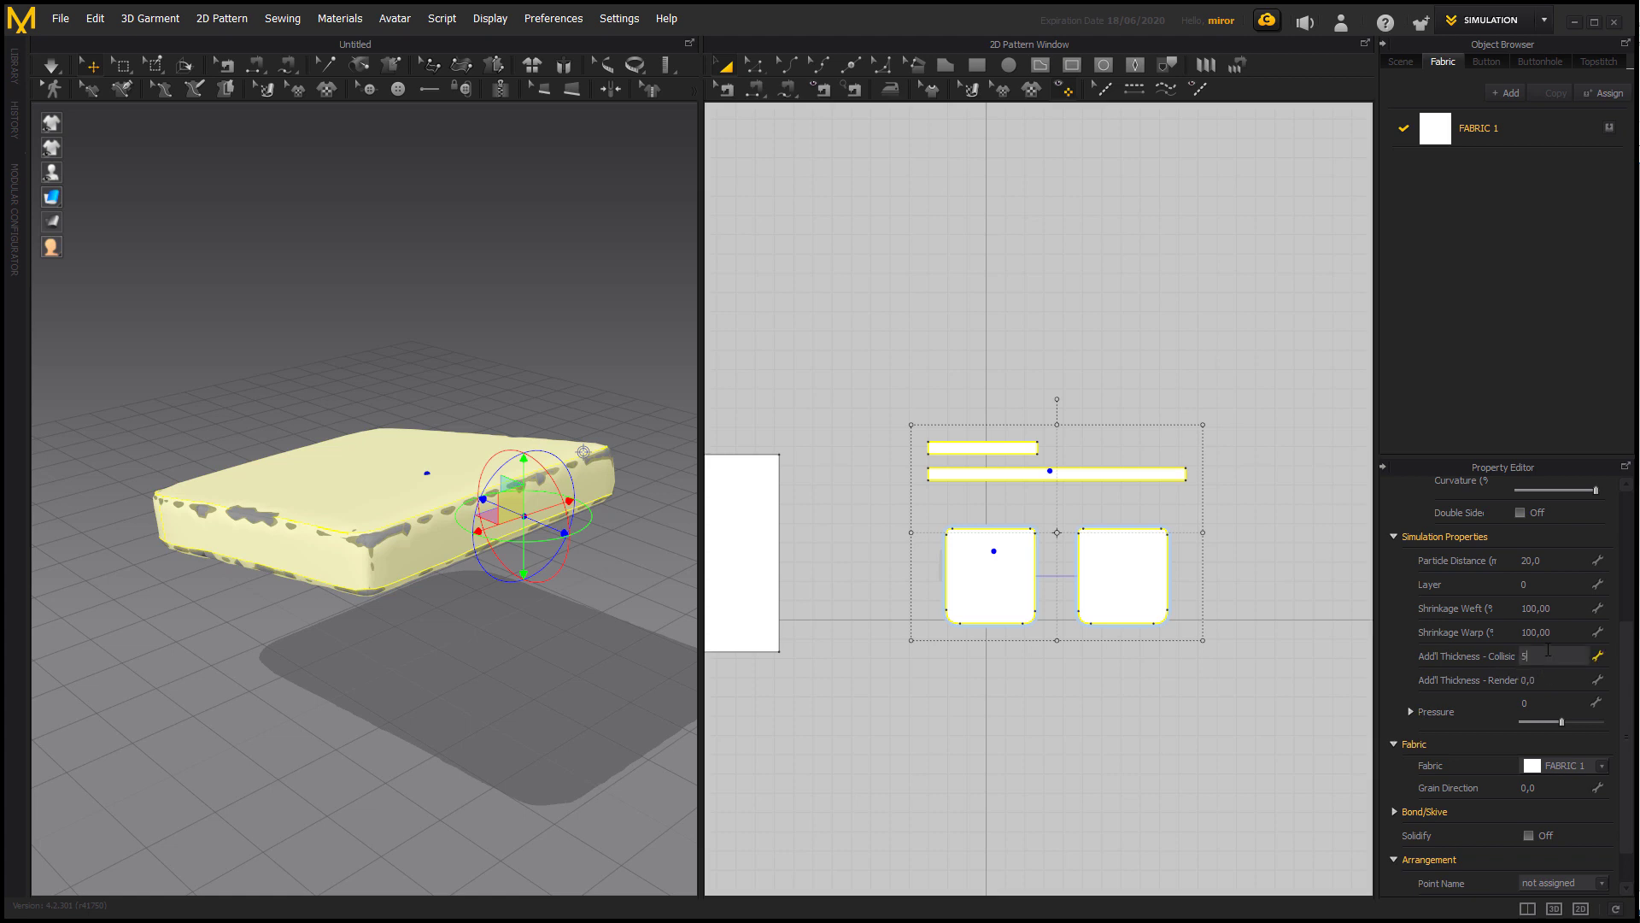
pyautogui.press('Return')
pyautogui.click(1560, 681)
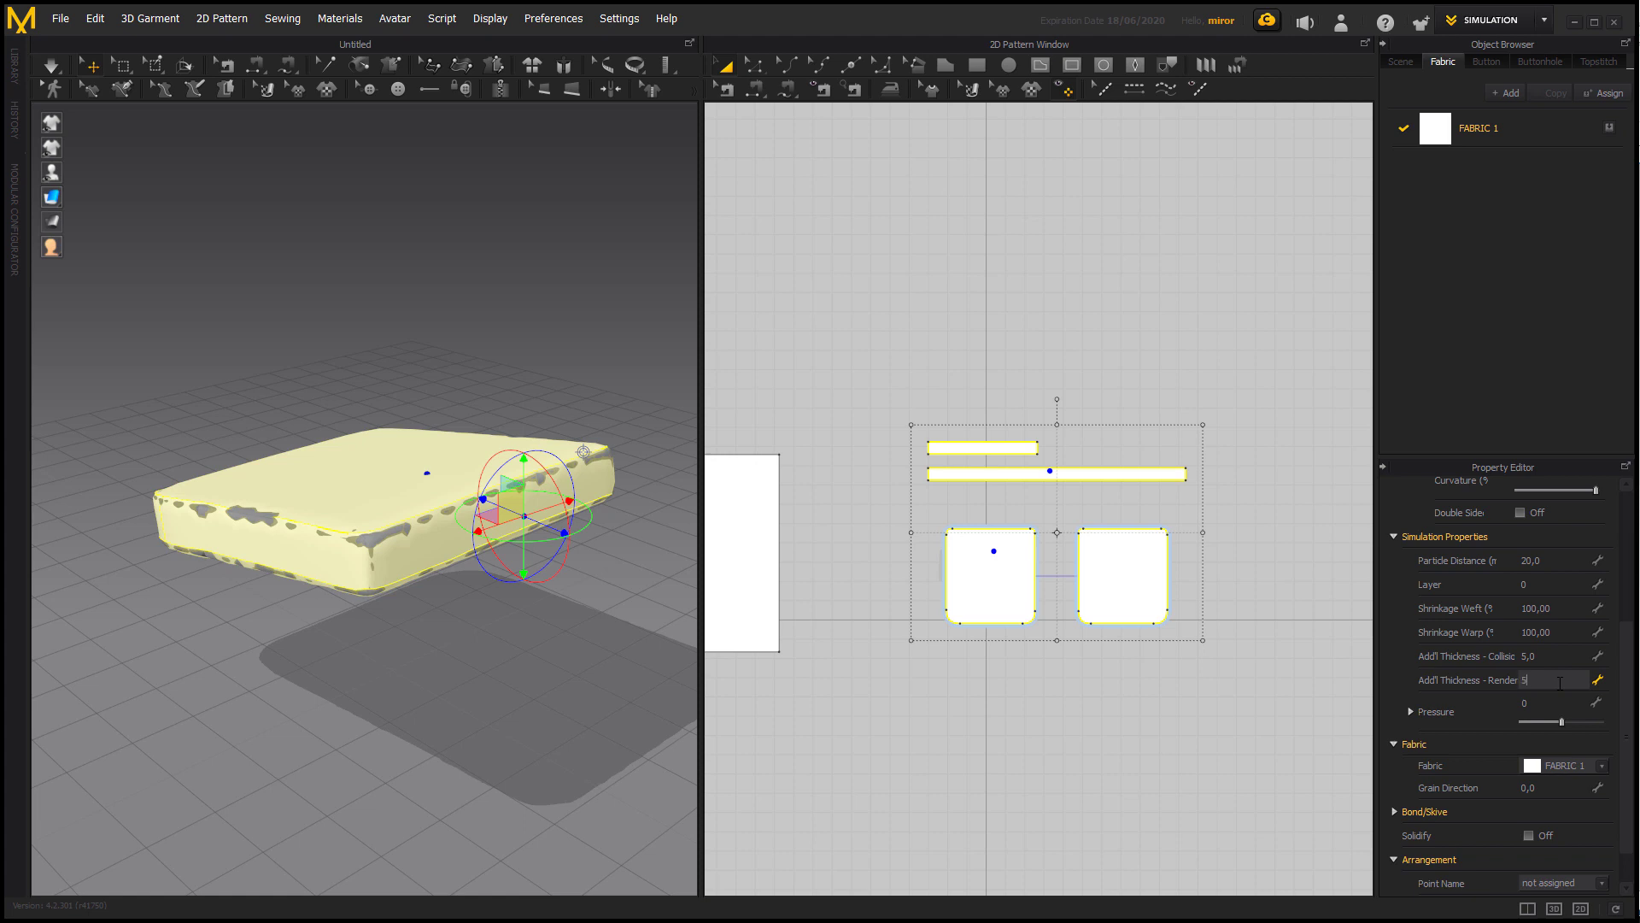
pyautogui.press('Return')
# Switch the 3D garment display to a surface style that shows the cover's rendered thickness.
pyautogui.moveTo(82, 201)
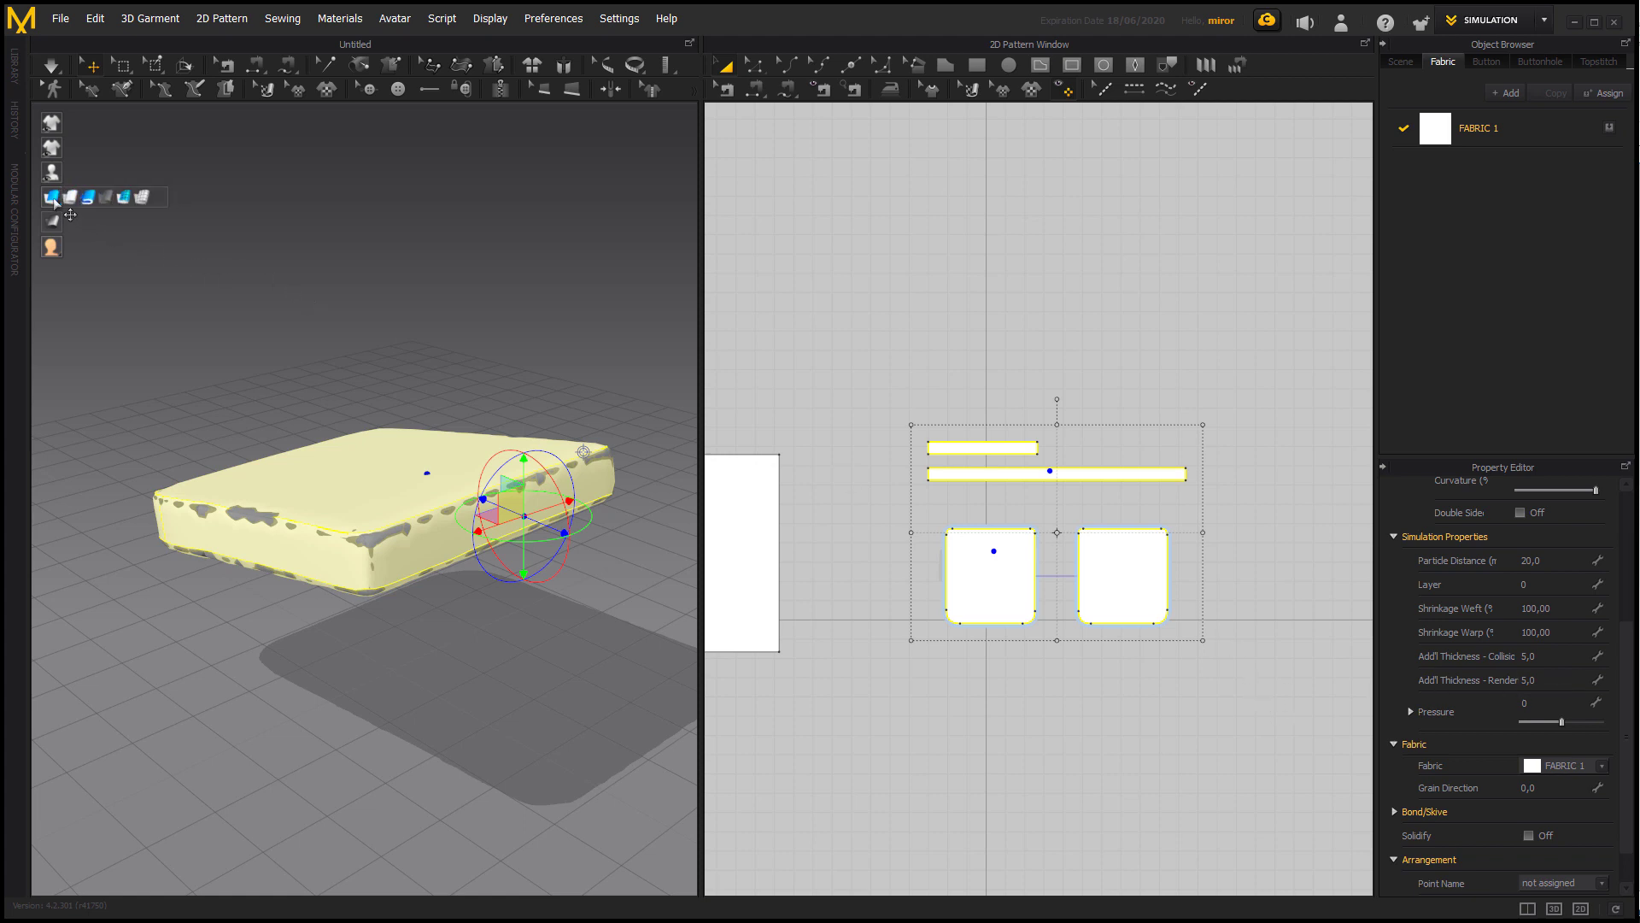
pyautogui.click(99, 197)
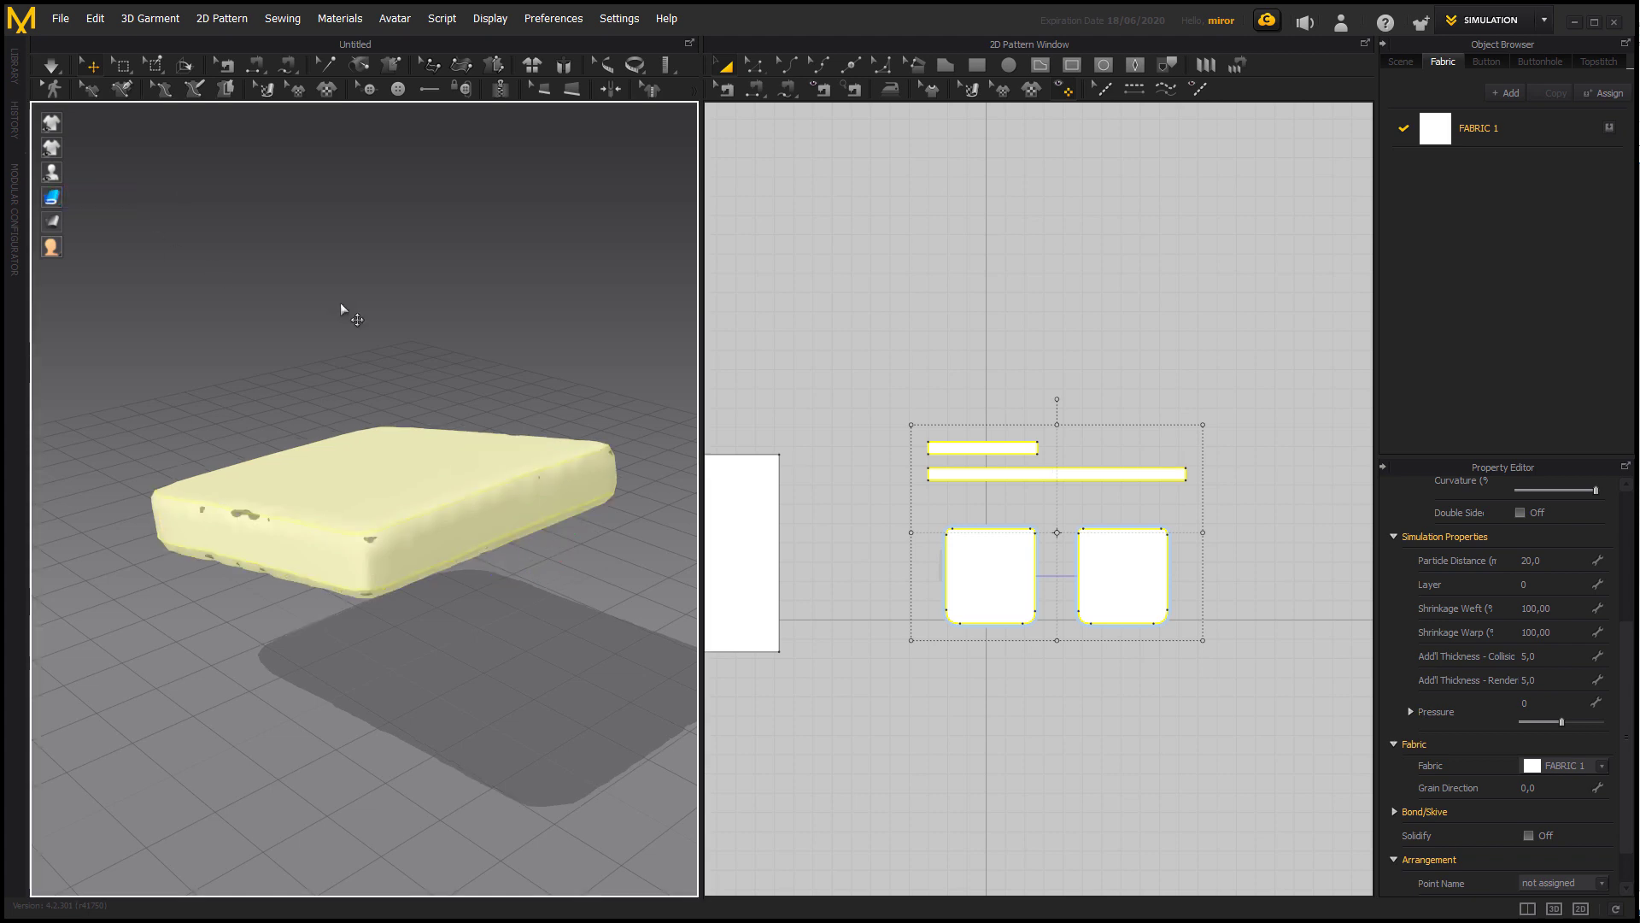
pyautogui.click(340, 303)
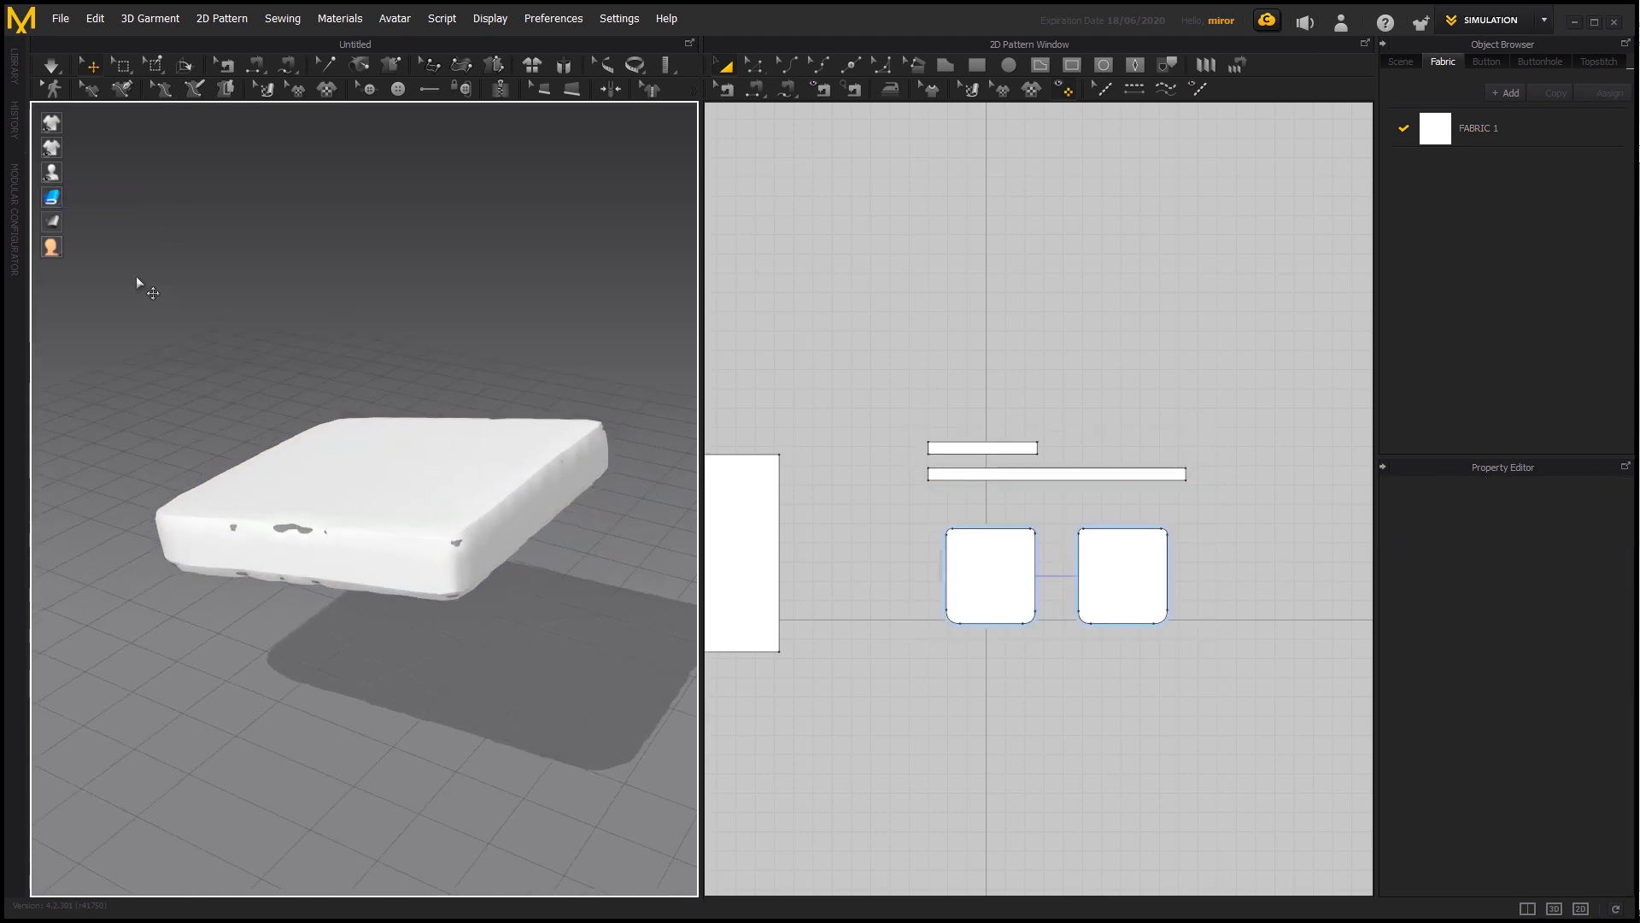
# Set the Particle Distance of all four cover patterns to 7 mm and simulate the cover.
pyautogui.click(494, 530)
pyautogui.click(468, 494)
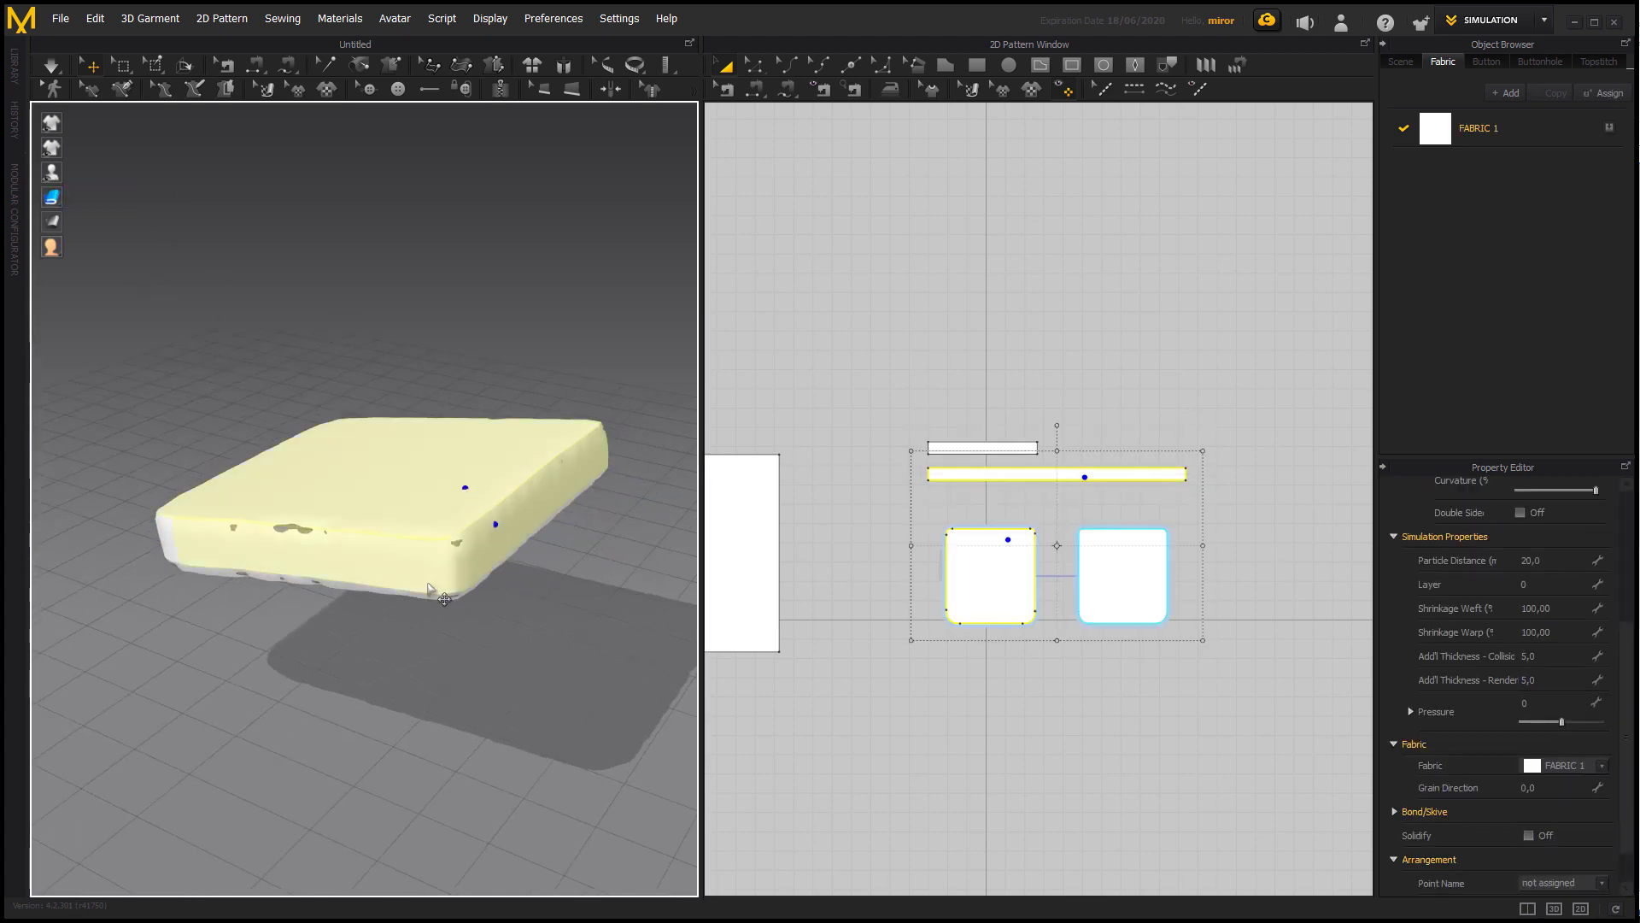
pyautogui.moveTo(915, 368); pyautogui.dragTo(1231, 733)
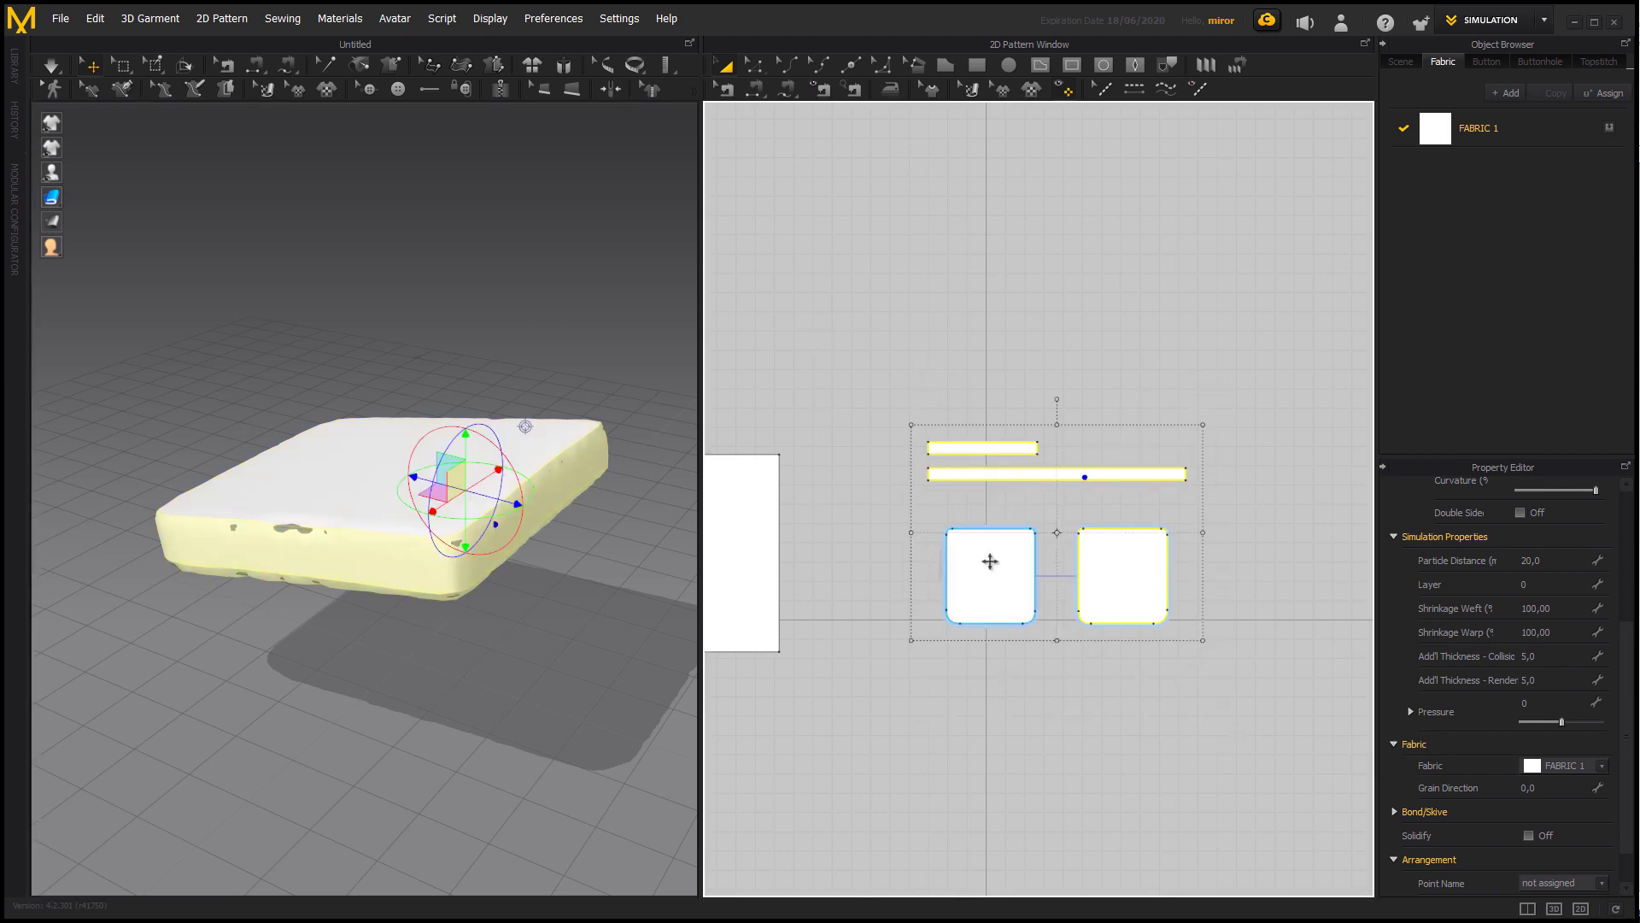
pyautogui.click(1550, 564)
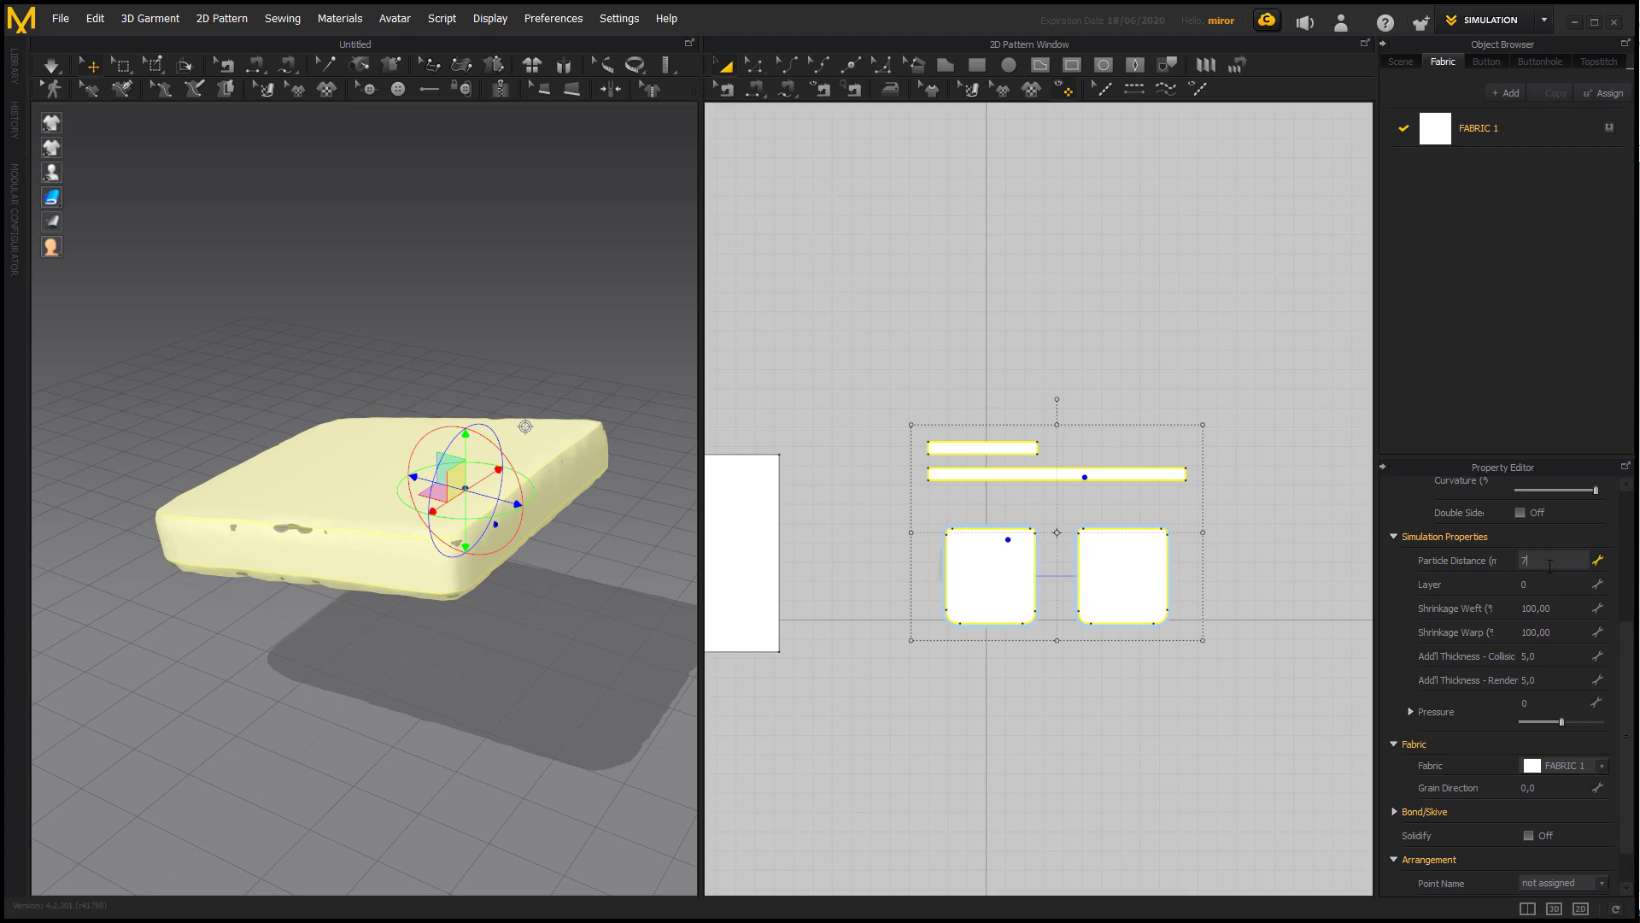
pyautogui.press('Return')
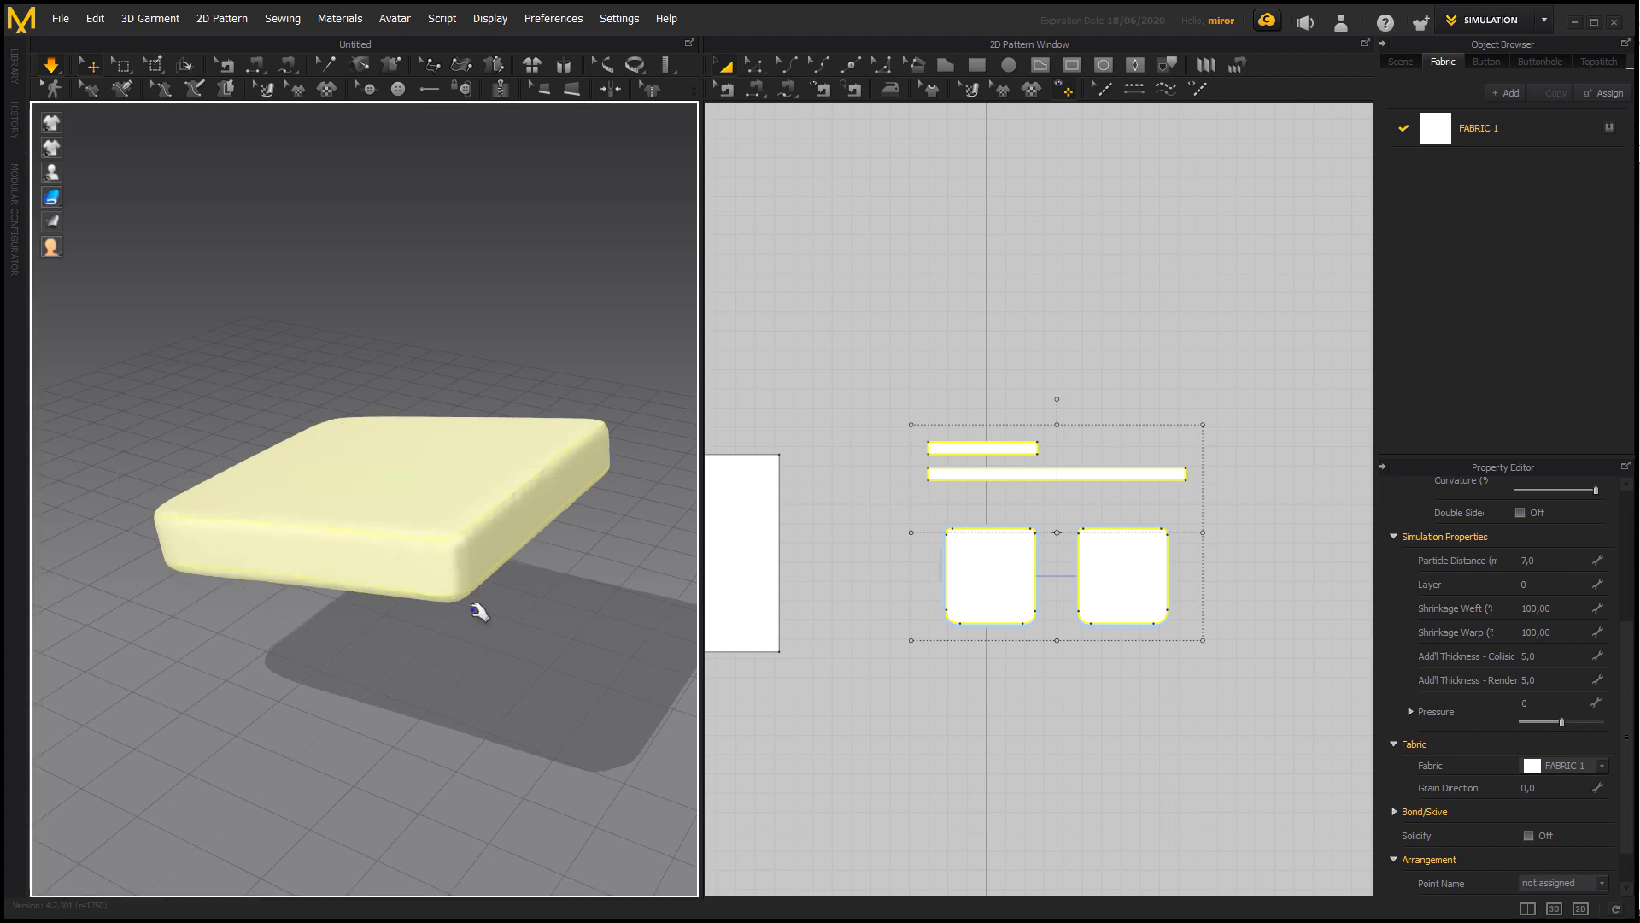
pyautogui.click(481, 612)
pyautogui.moveTo(518, 620); pyautogui.dragTo(454, 499, button='right')
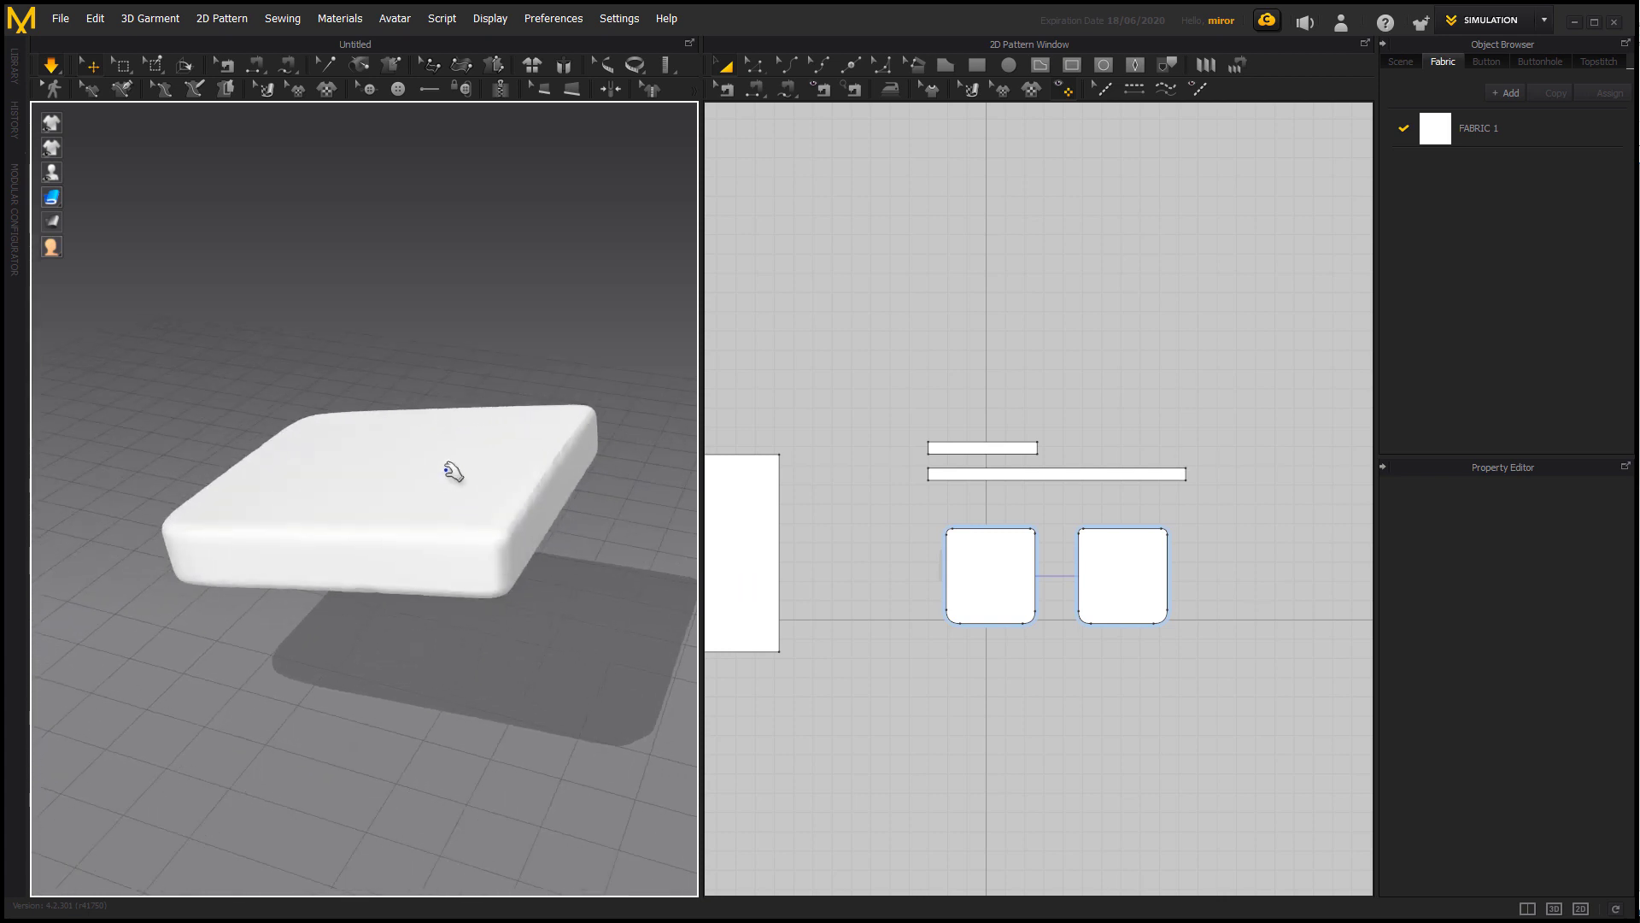
# Try stronger Pressure values on the top cushion pattern during simulation, and set its Pressure to 5.
pyautogui.click(445, 467)
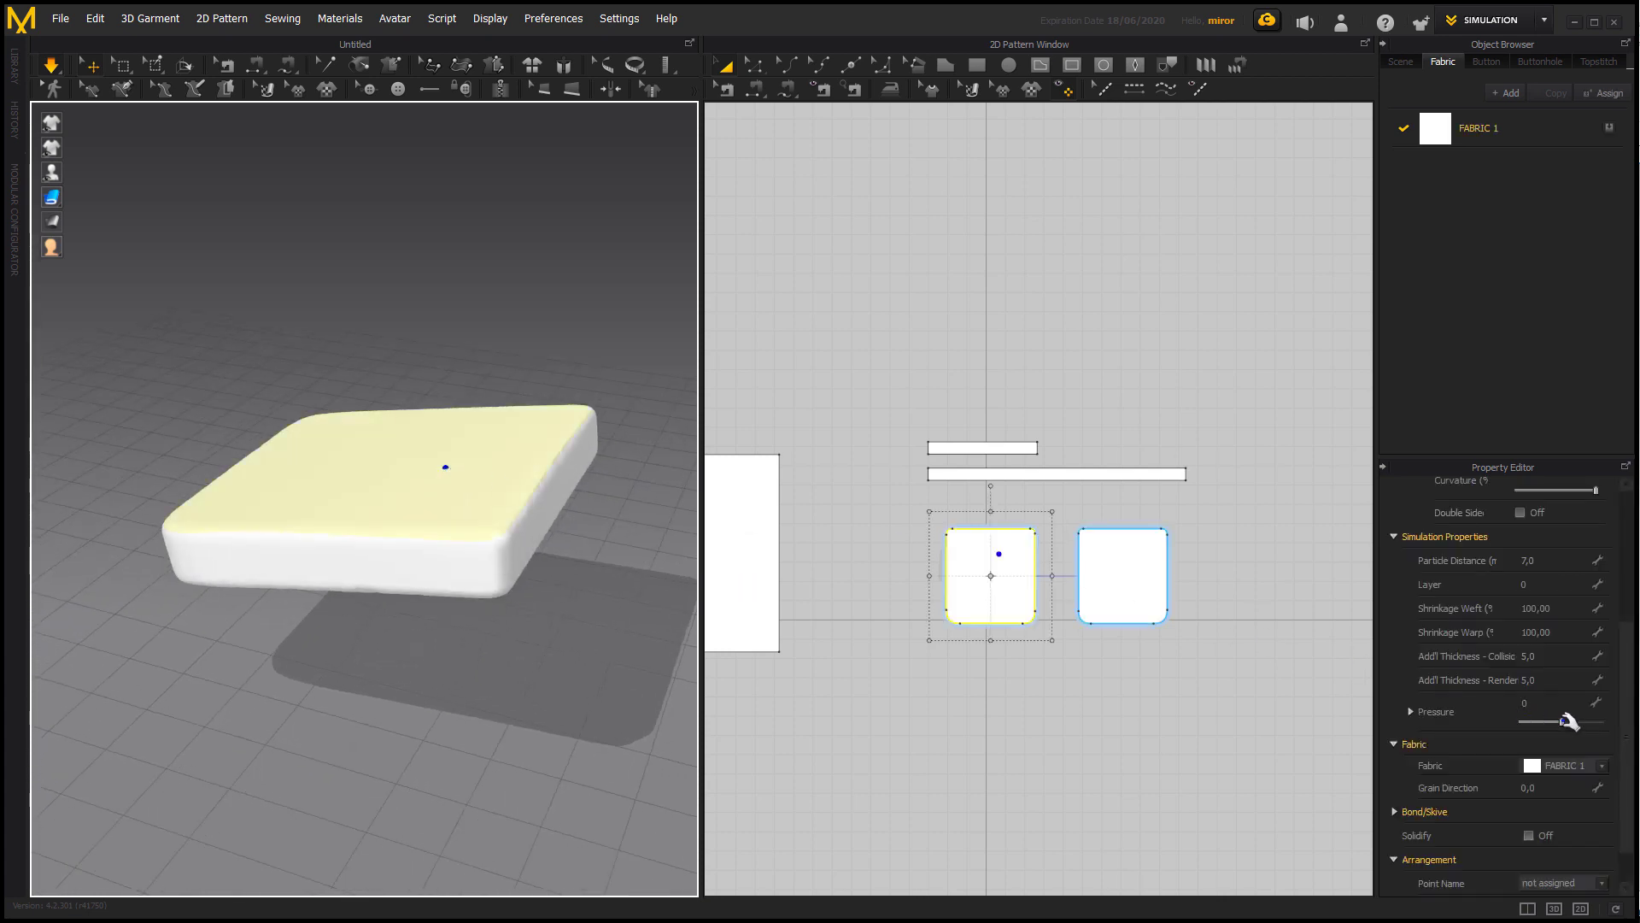
pyautogui.moveTo(1565, 722); pyautogui.dragTo(1576, 722)
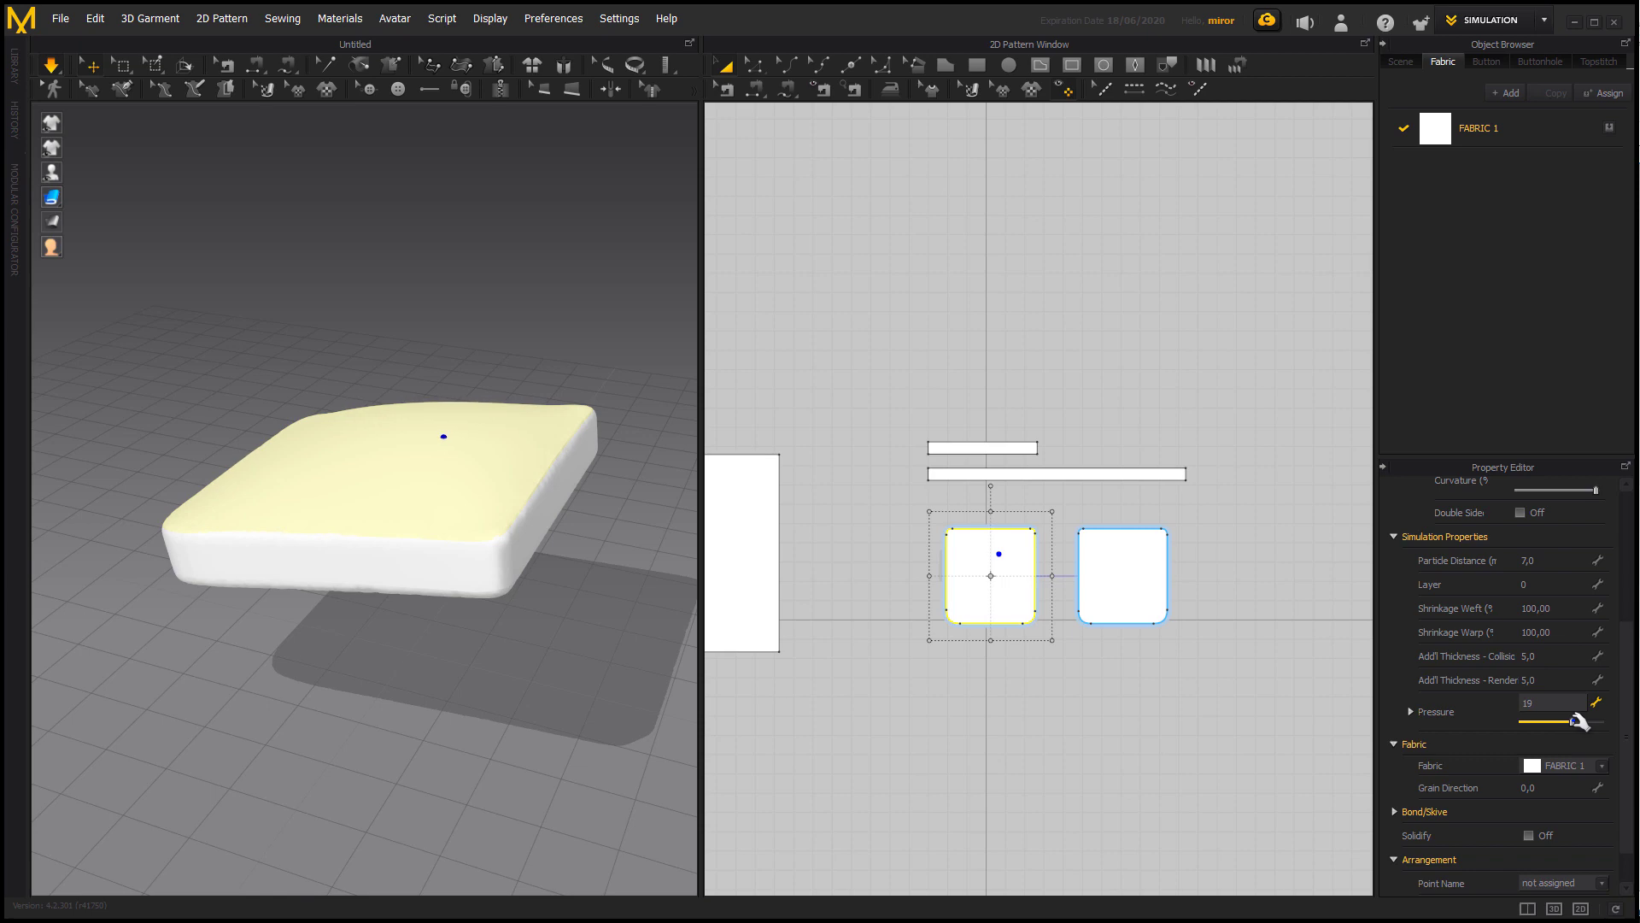
pyautogui.moveTo(1575, 722); pyautogui.dragTo(1568, 722)
pyautogui.moveTo(458, 688); pyautogui.dragTo(551, 630, button='right')
pyautogui.click(1551, 708)
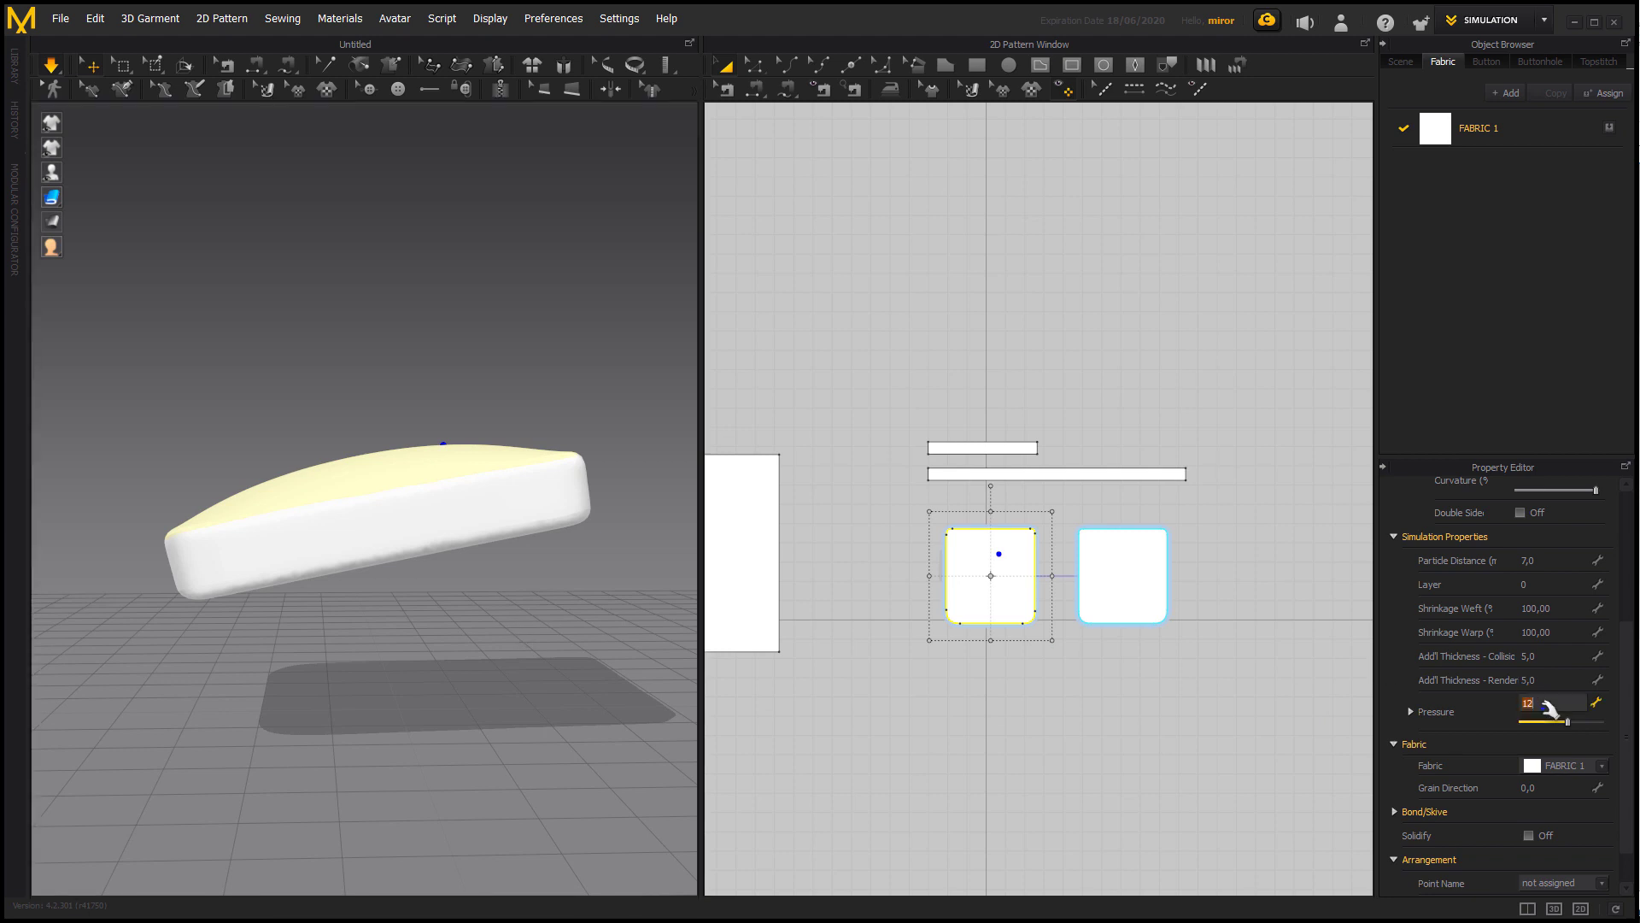
pyautogui.write('5')
pyautogui.press('Return')
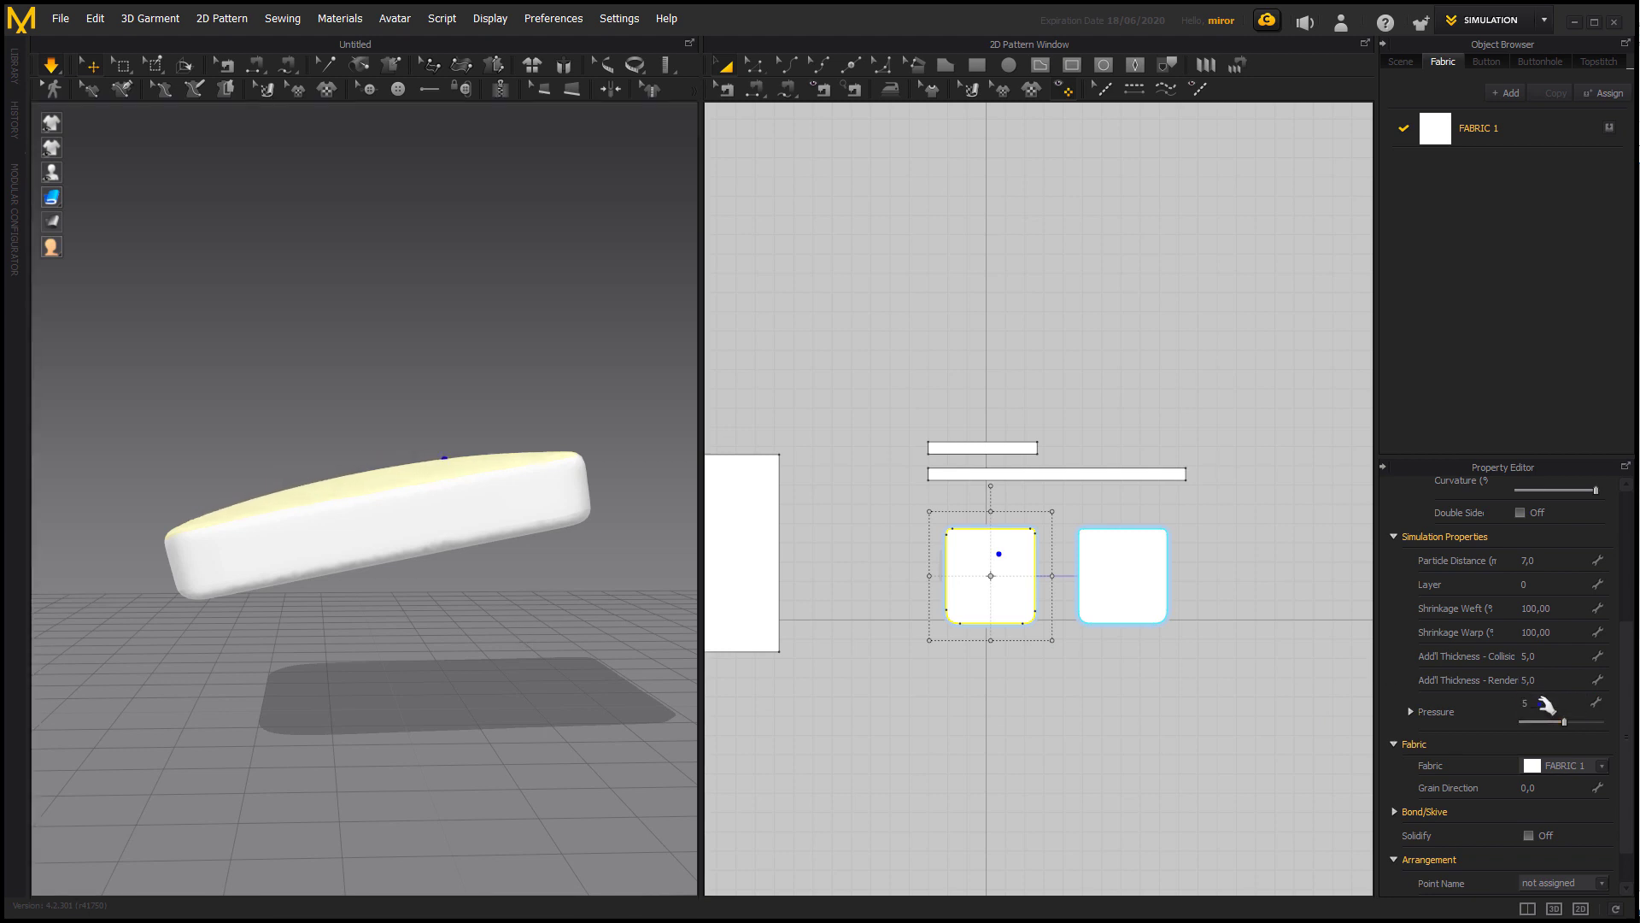
# Select all seams of the cushion cover and set their Fold Strength to 100.
pyautogui.click(570, 658)
pyautogui.scroll(5, 527, 615)
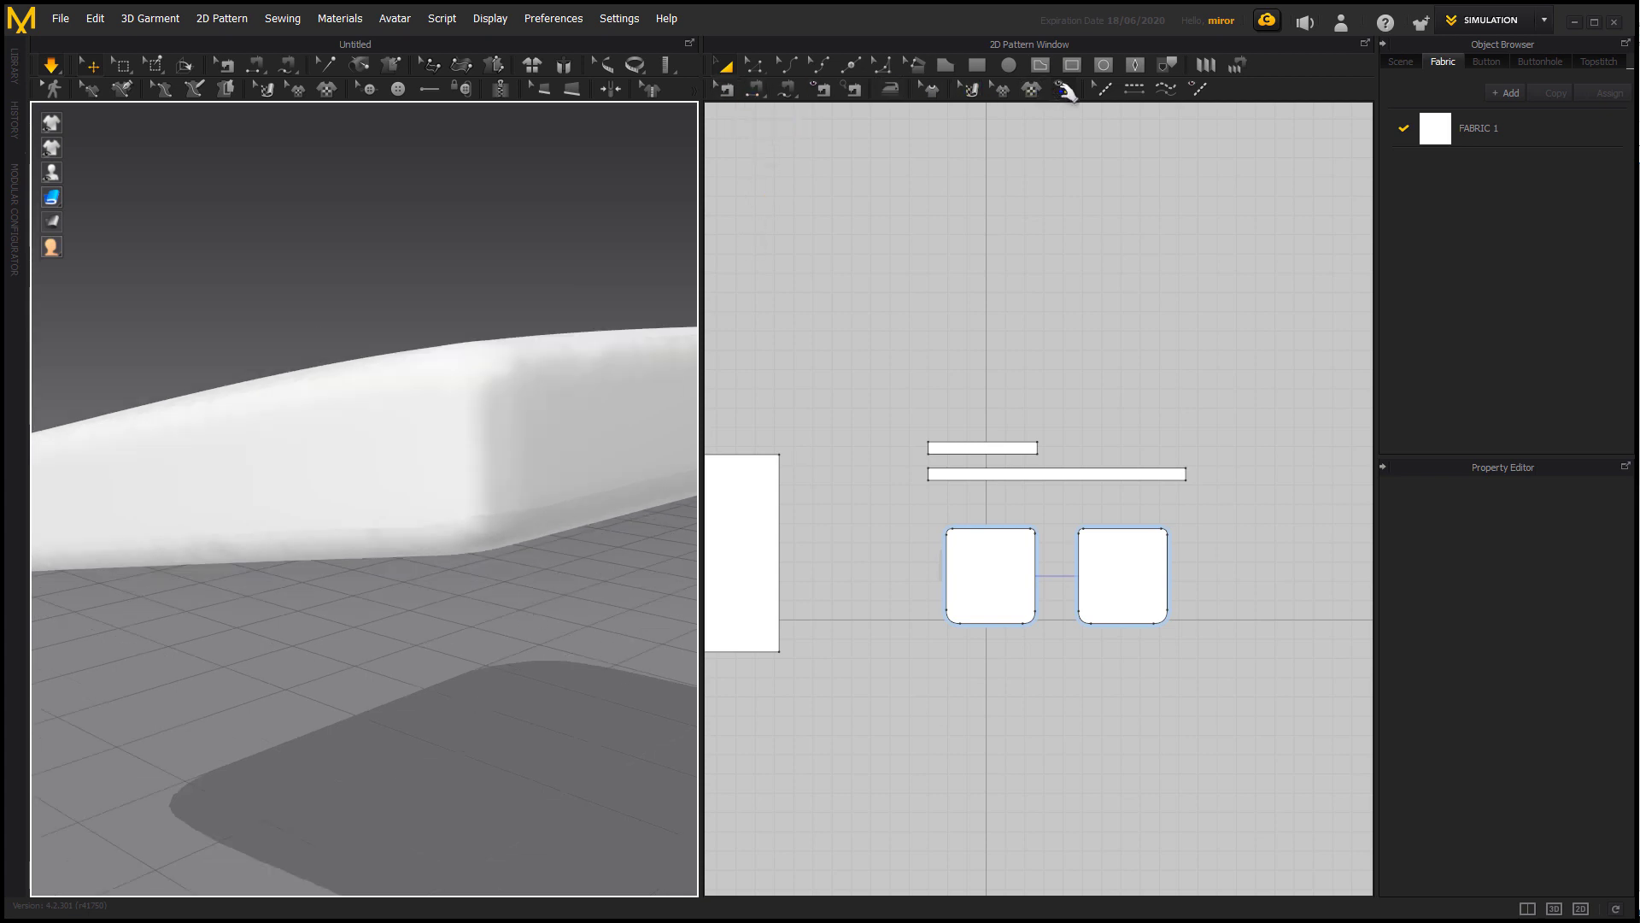
pyautogui.click(725, 88)
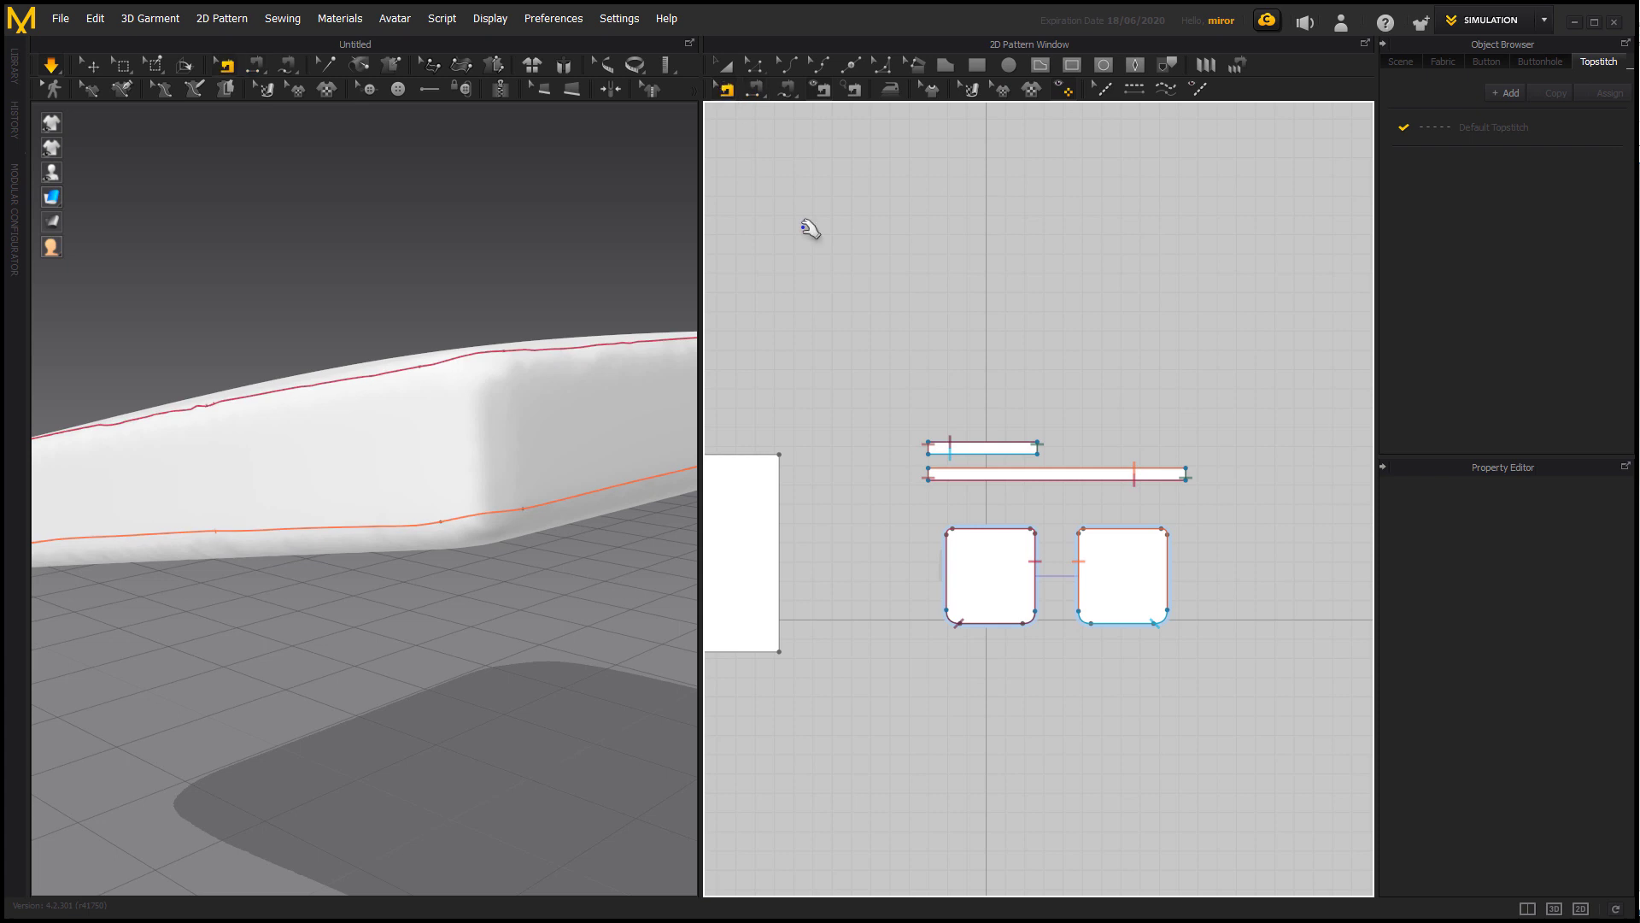
pyautogui.click(966, 479)
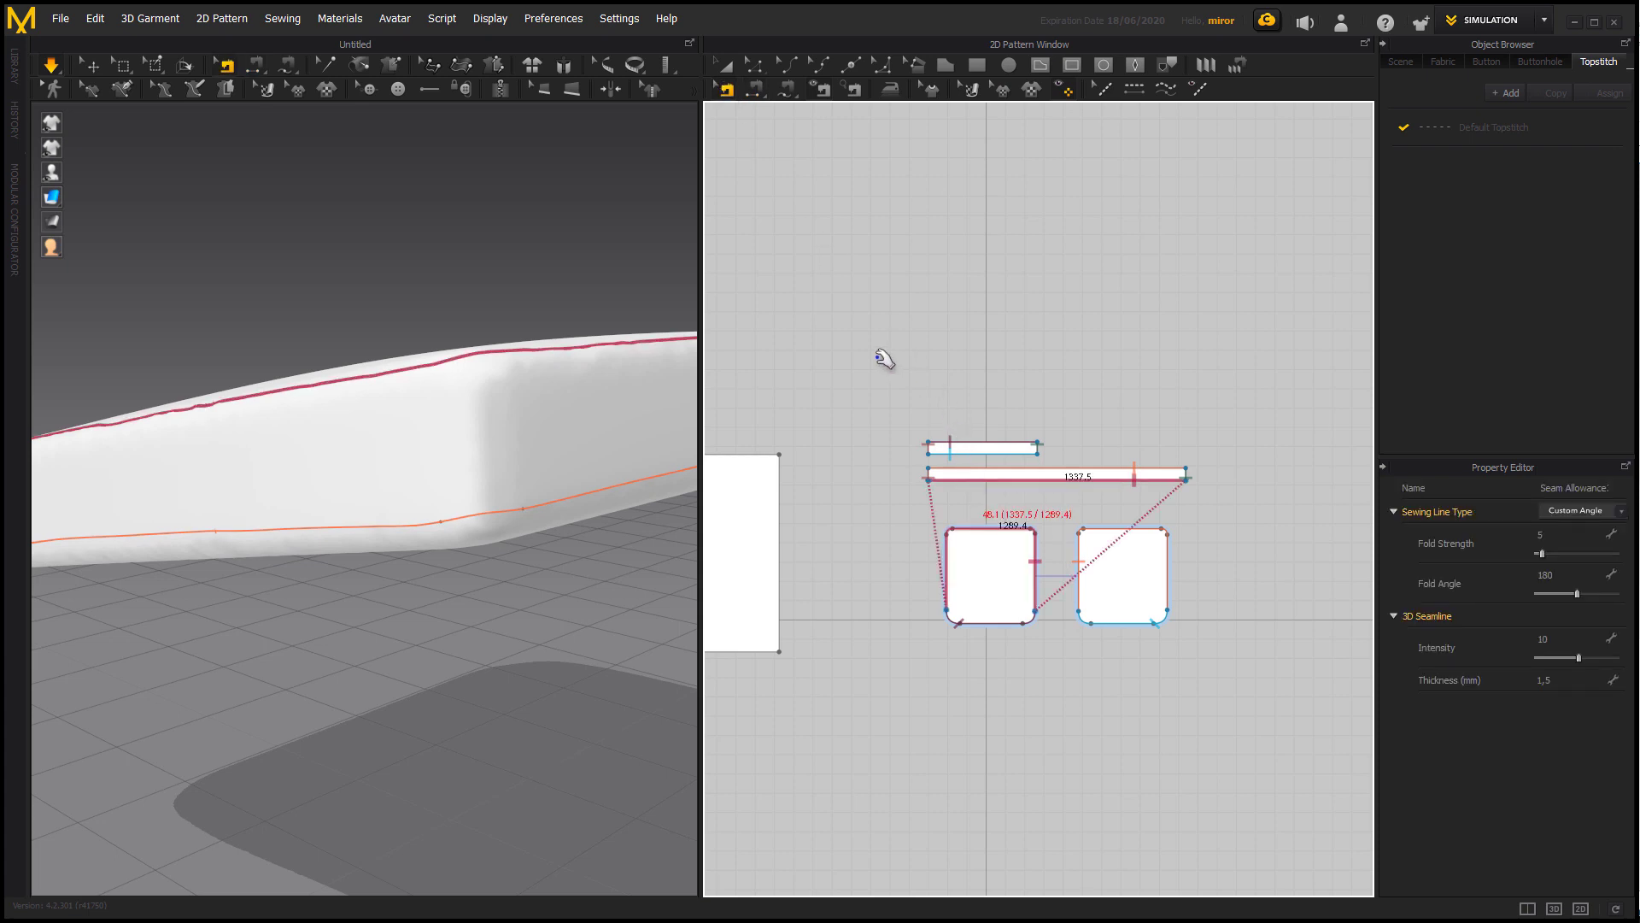
pyautogui.moveTo(877, 357); pyautogui.dragTo(1214, 668)
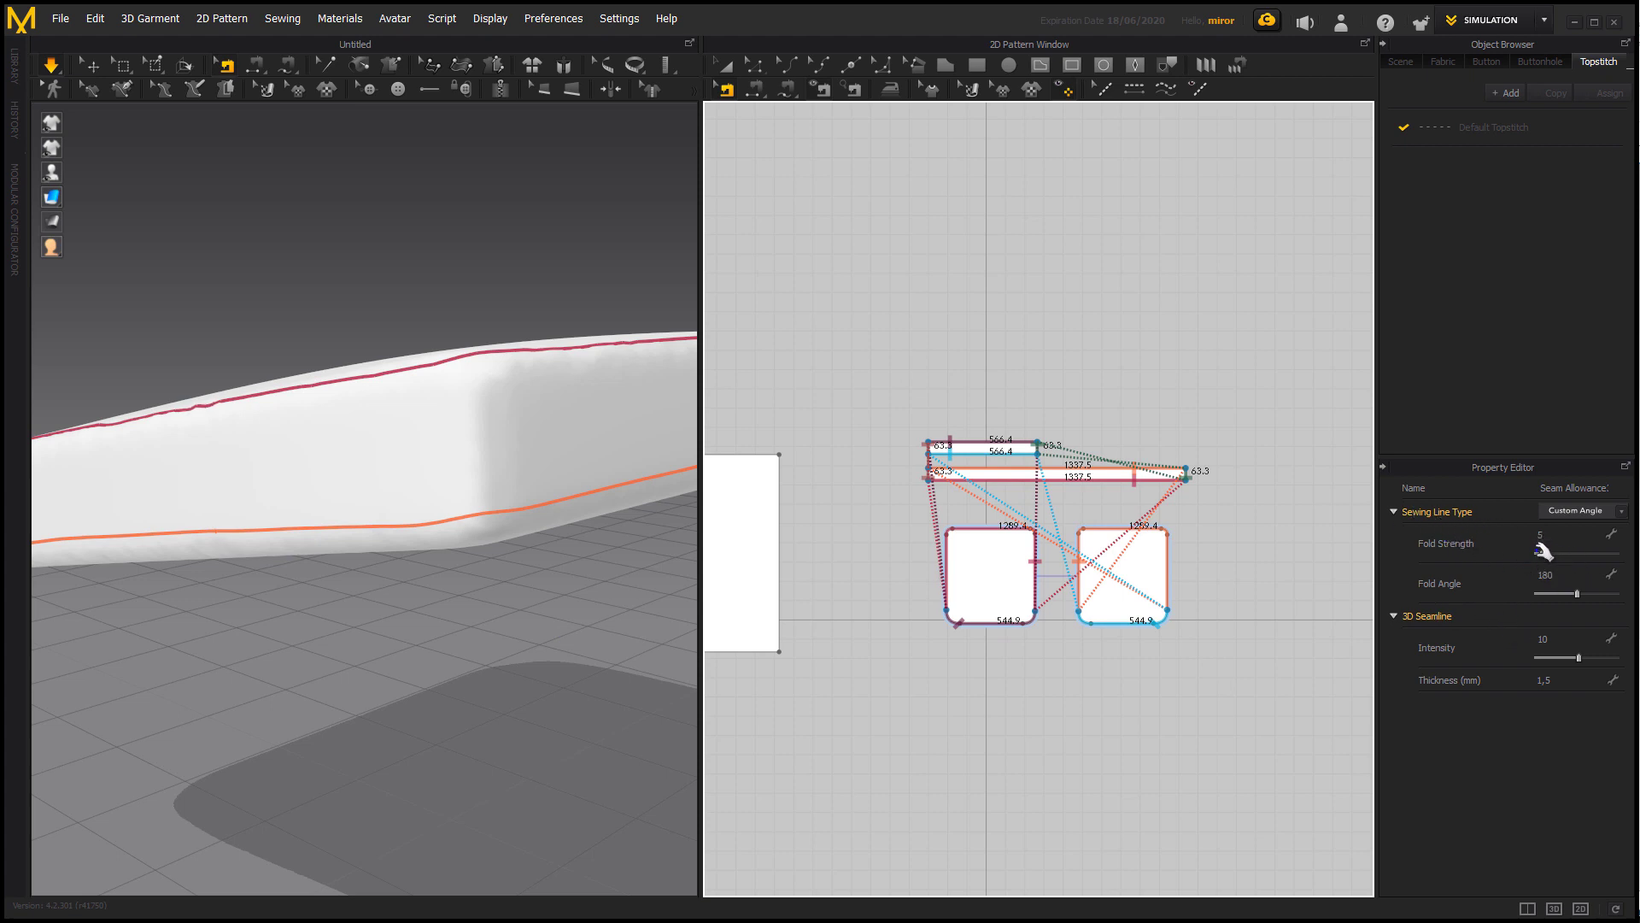
pyautogui.moveTo(1546, 554); pyautogui.dragTo(1573, 554)
pyautogui.click(726, 65)
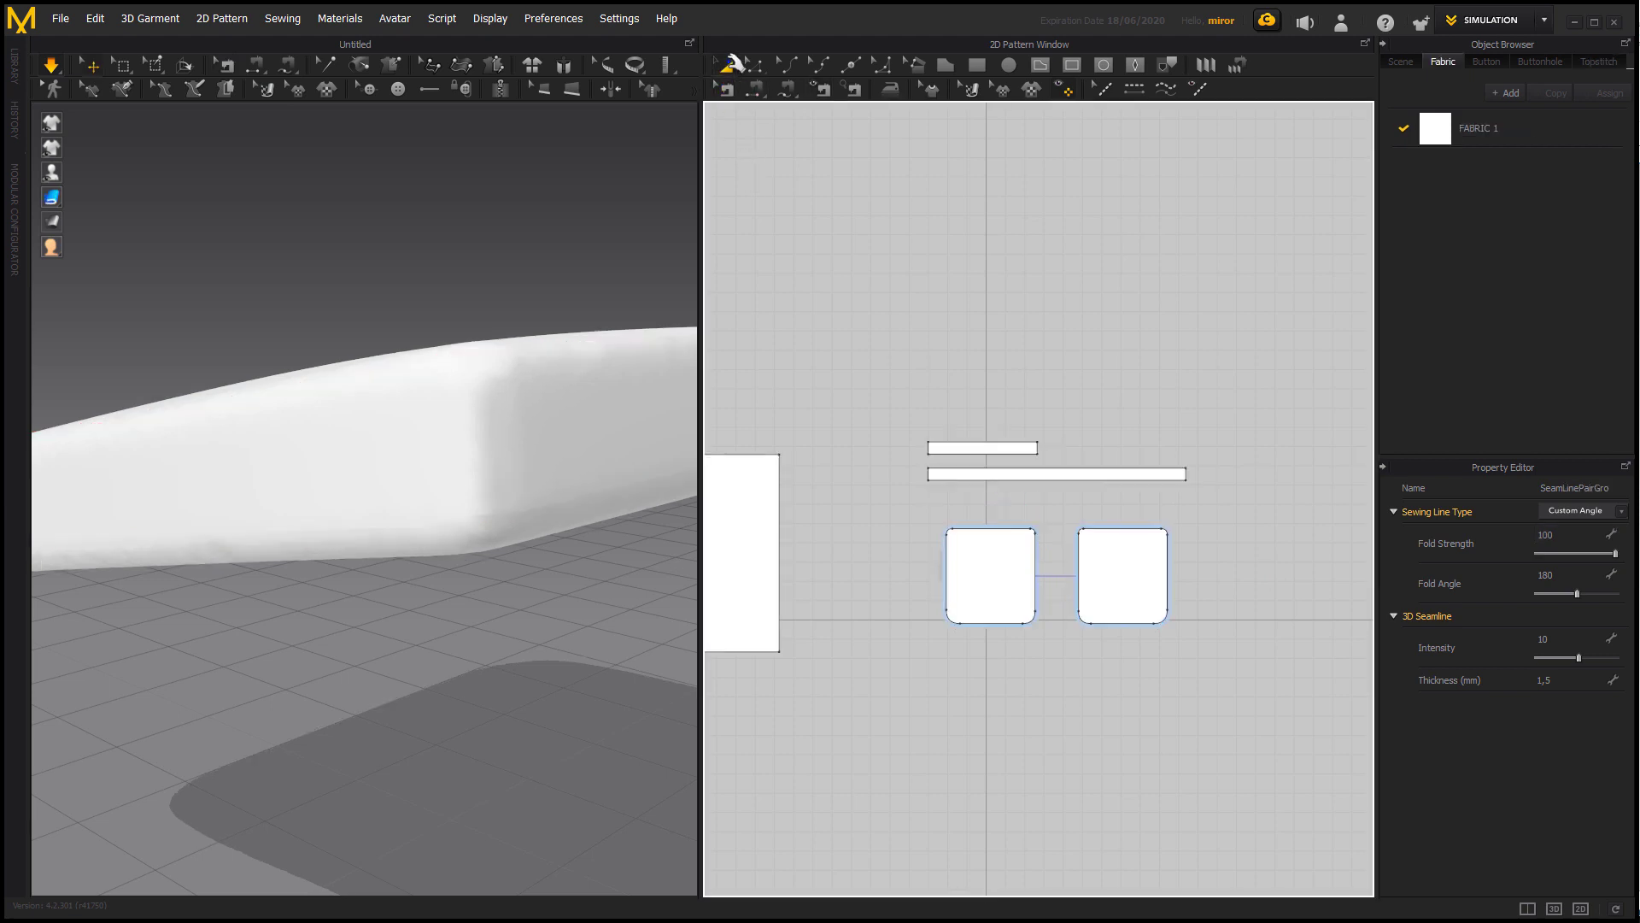
# Select all seams of the cushion cover and set their Fold Angle to 360 while the simulation runs.
pyautogui.moveTo(365, 675); pyautogui.dragTo(461, 664, button='right')
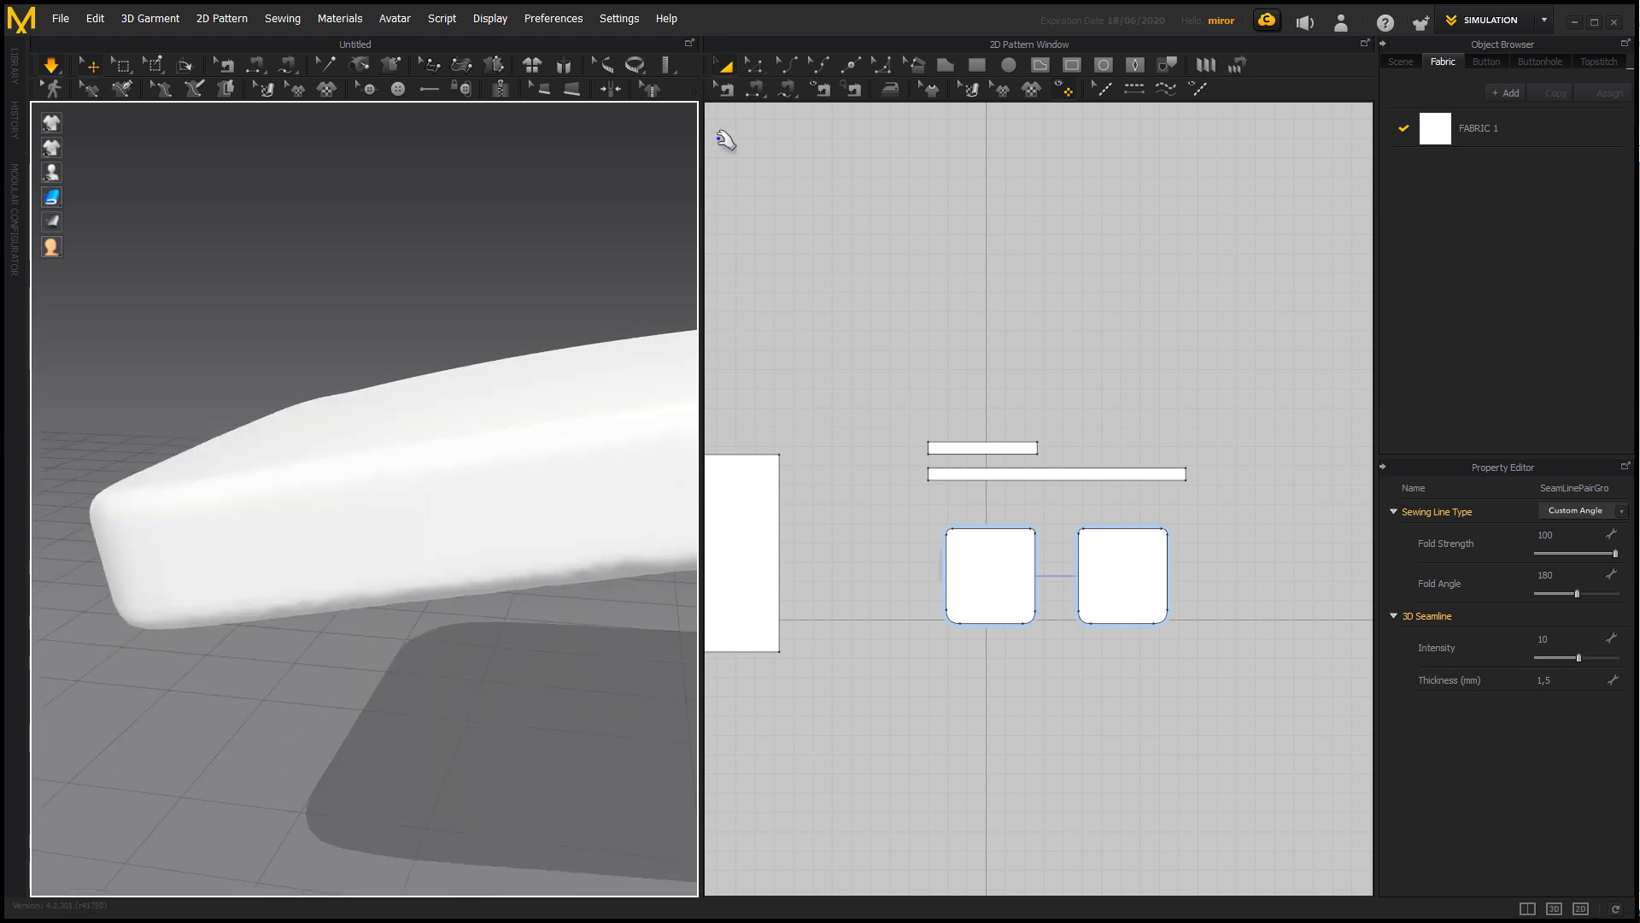
pyautogui.click(726, 89)
pyautogui.moveTo(905, 342); pyautogui.dragTo(1312, 767)
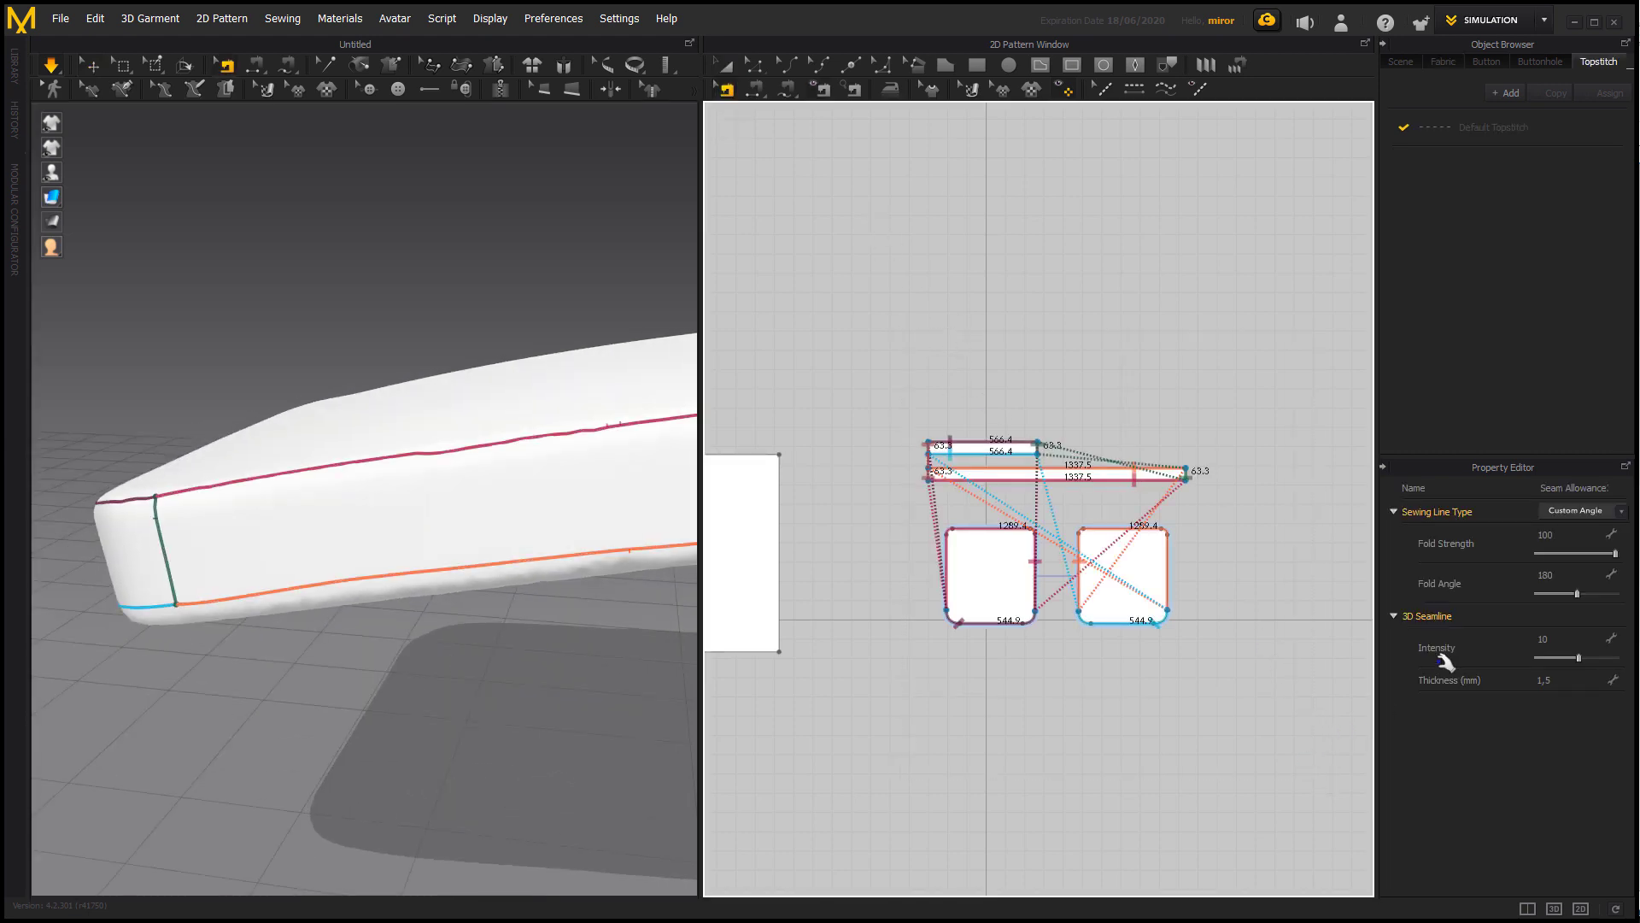
pyautogui.click(1557, 571)
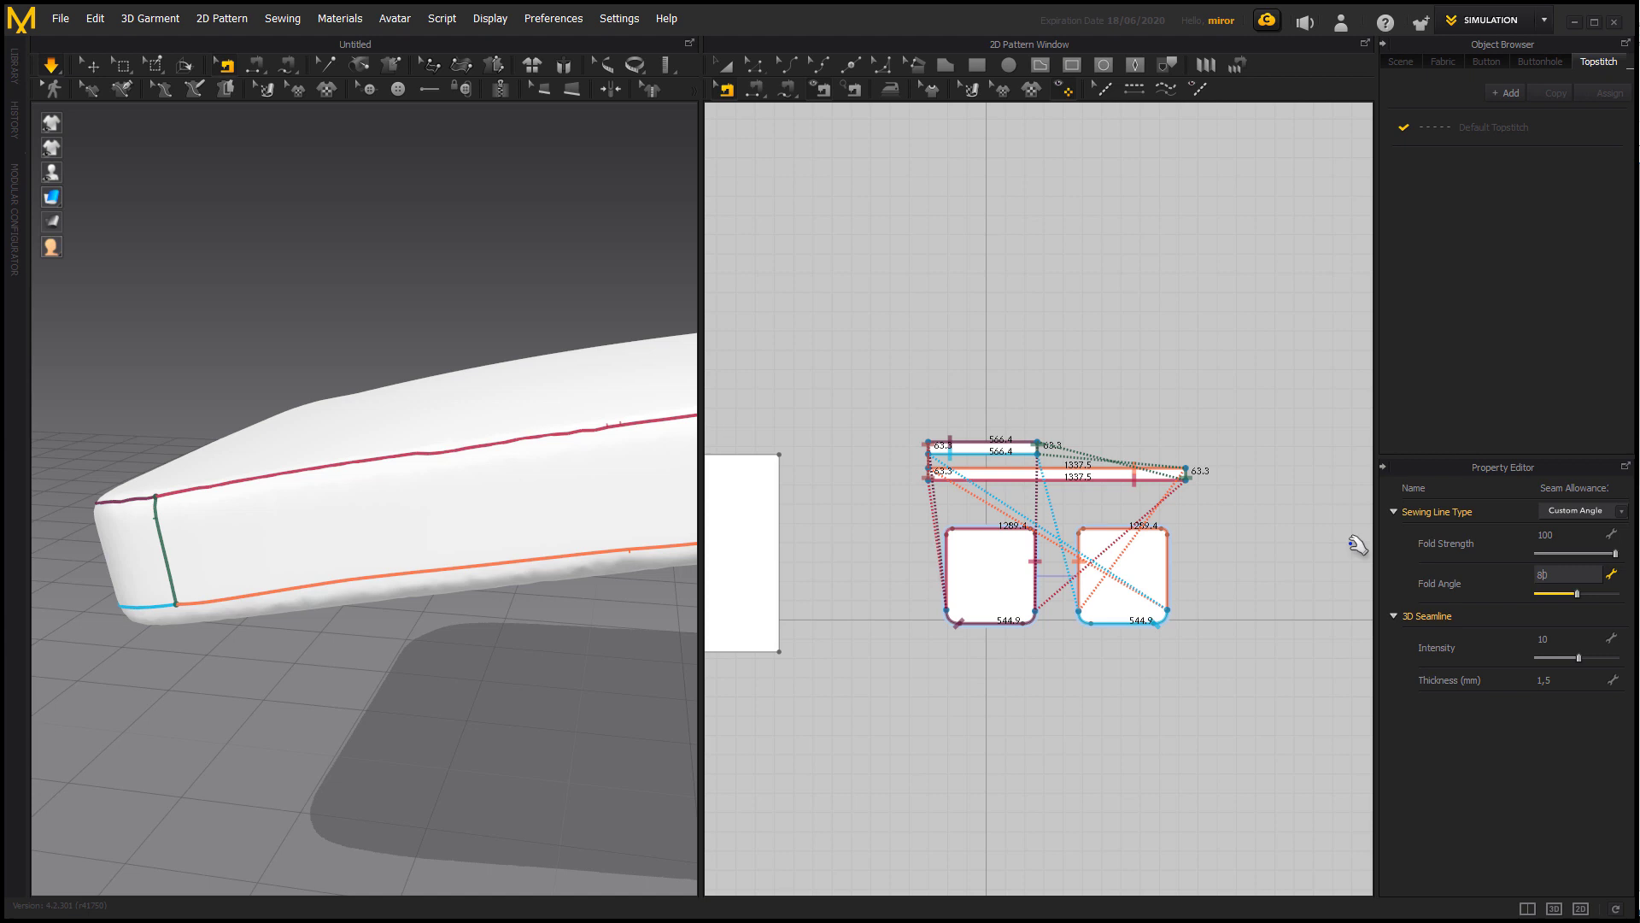
pyautogui.press('Return')
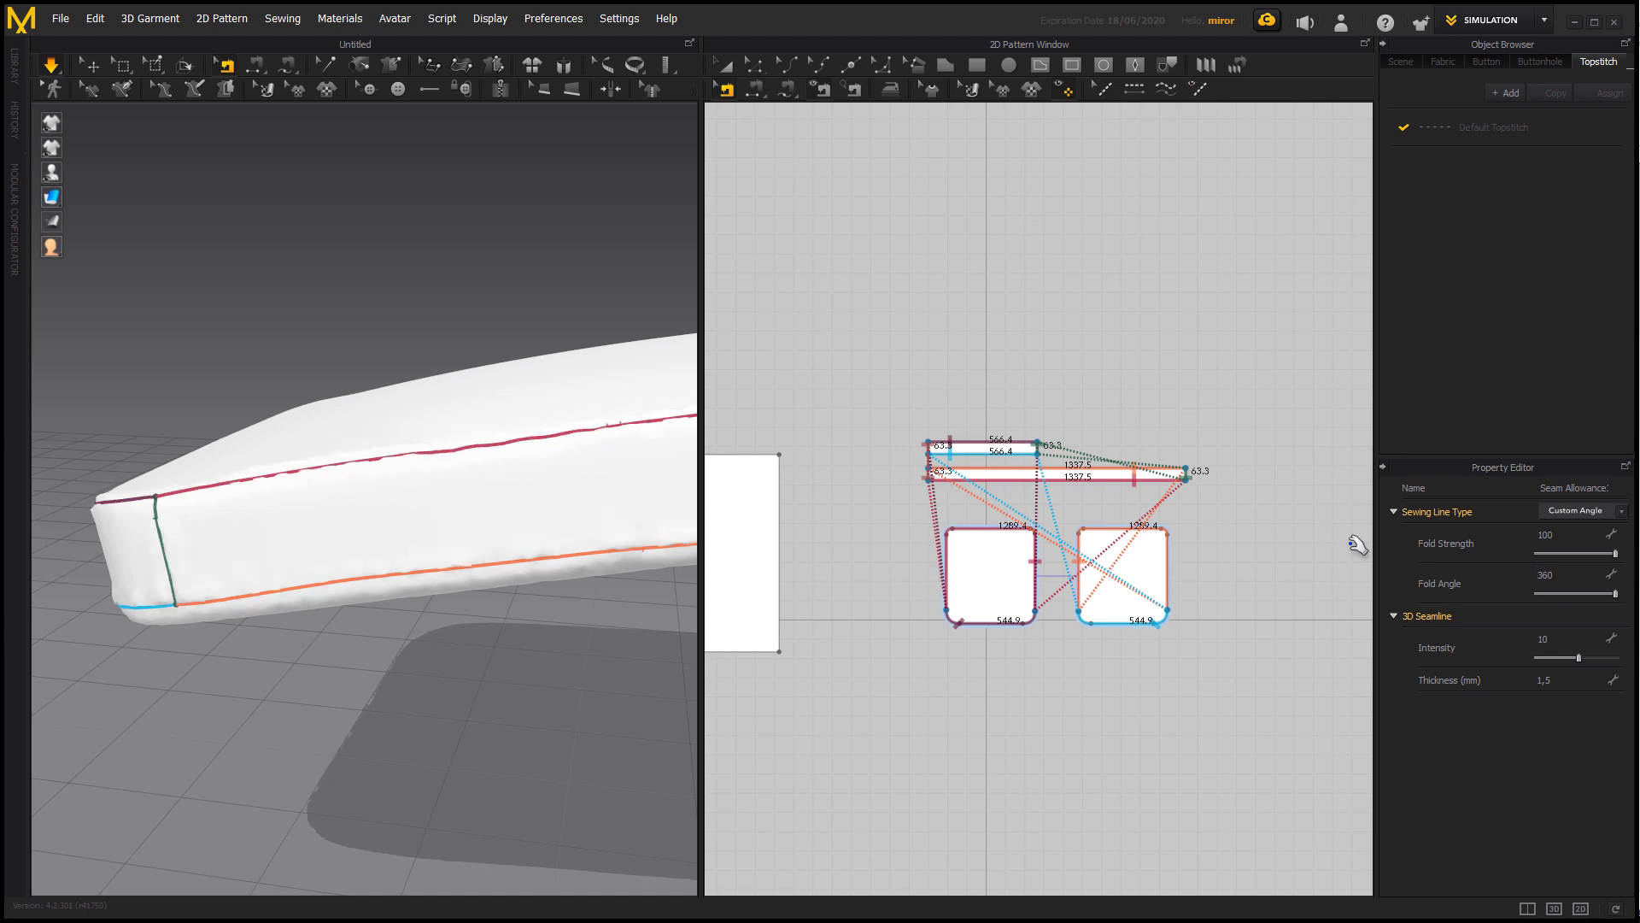
pyautogui.click(447, 708)
pyautogui.moveTo(447, 708); pyautogui.dragTo(386, 675, button='right')
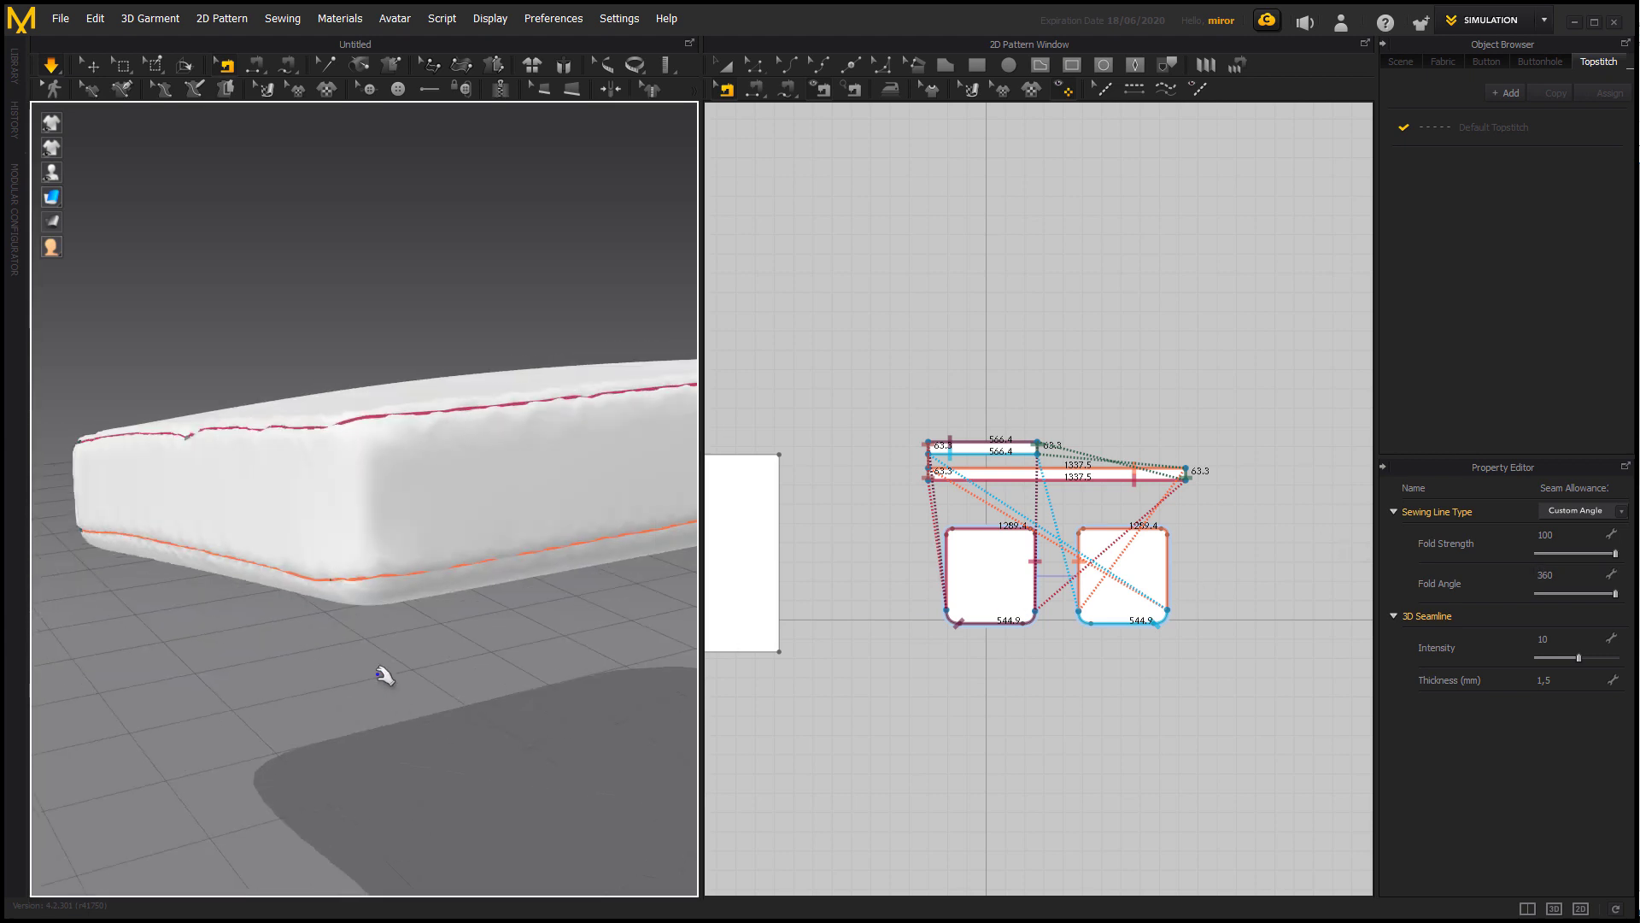
pyautogui.click(386, 675)
pyautogui.click(725, 66)
pyautogui.moveTo(640, 326); pyautogui.dragTo(528, 652, button='right')
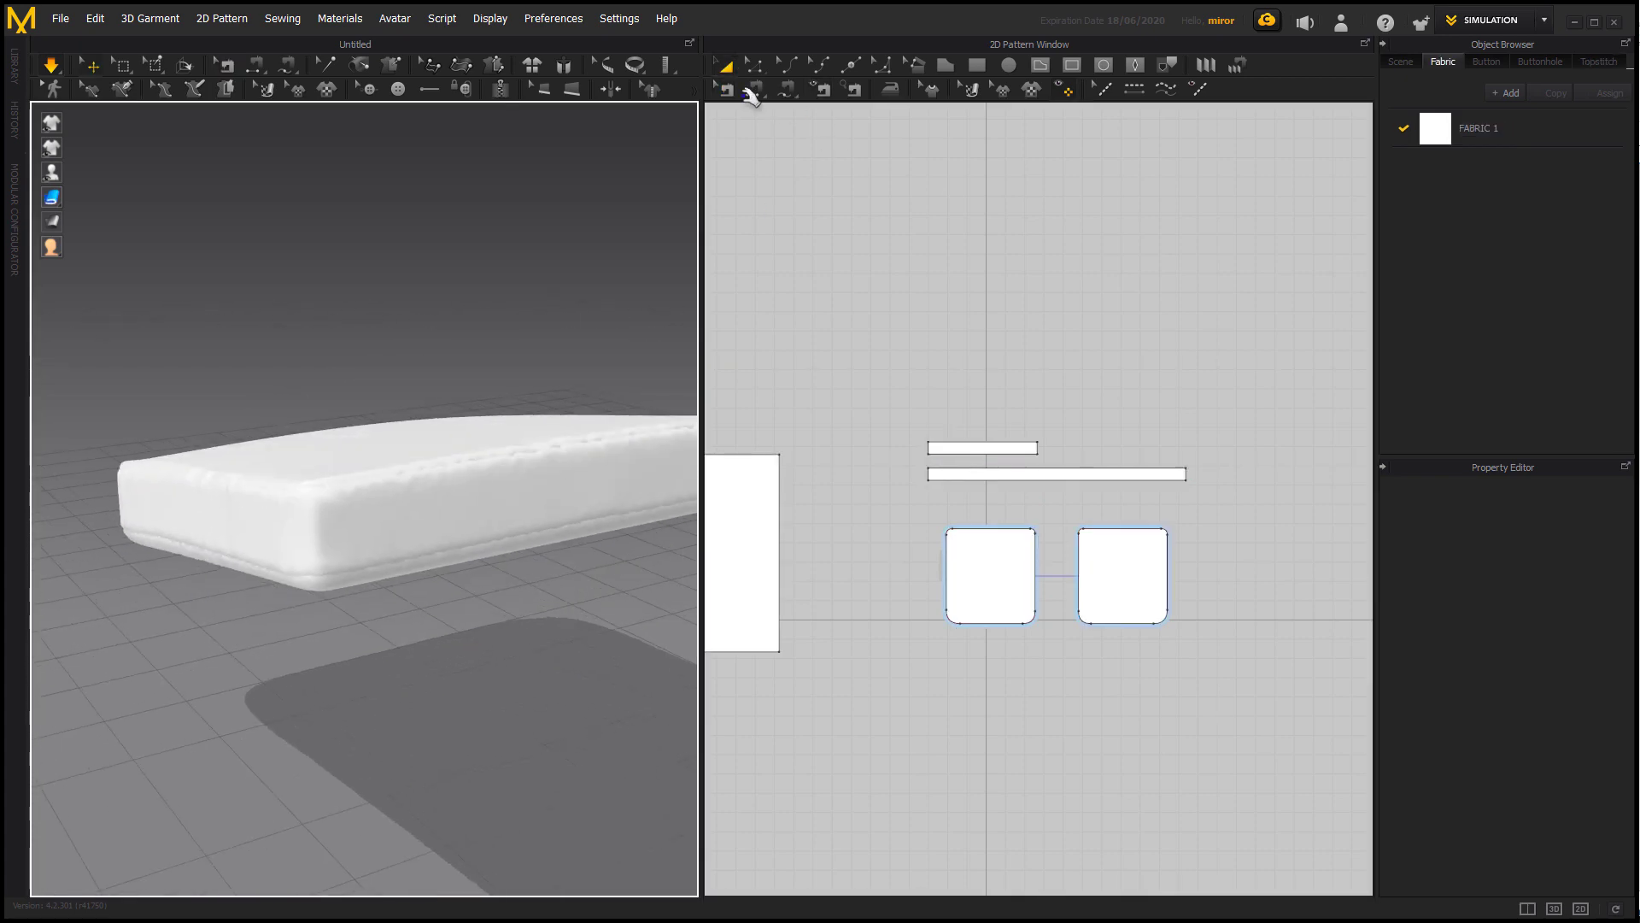
# Reselect all seams of the cushion cover and lower their Fold Strength to 50.
pyautogui.click(726, 89)
pyautogui.moveTo(871, 329); pyautogui.dragTo(1285, 733)
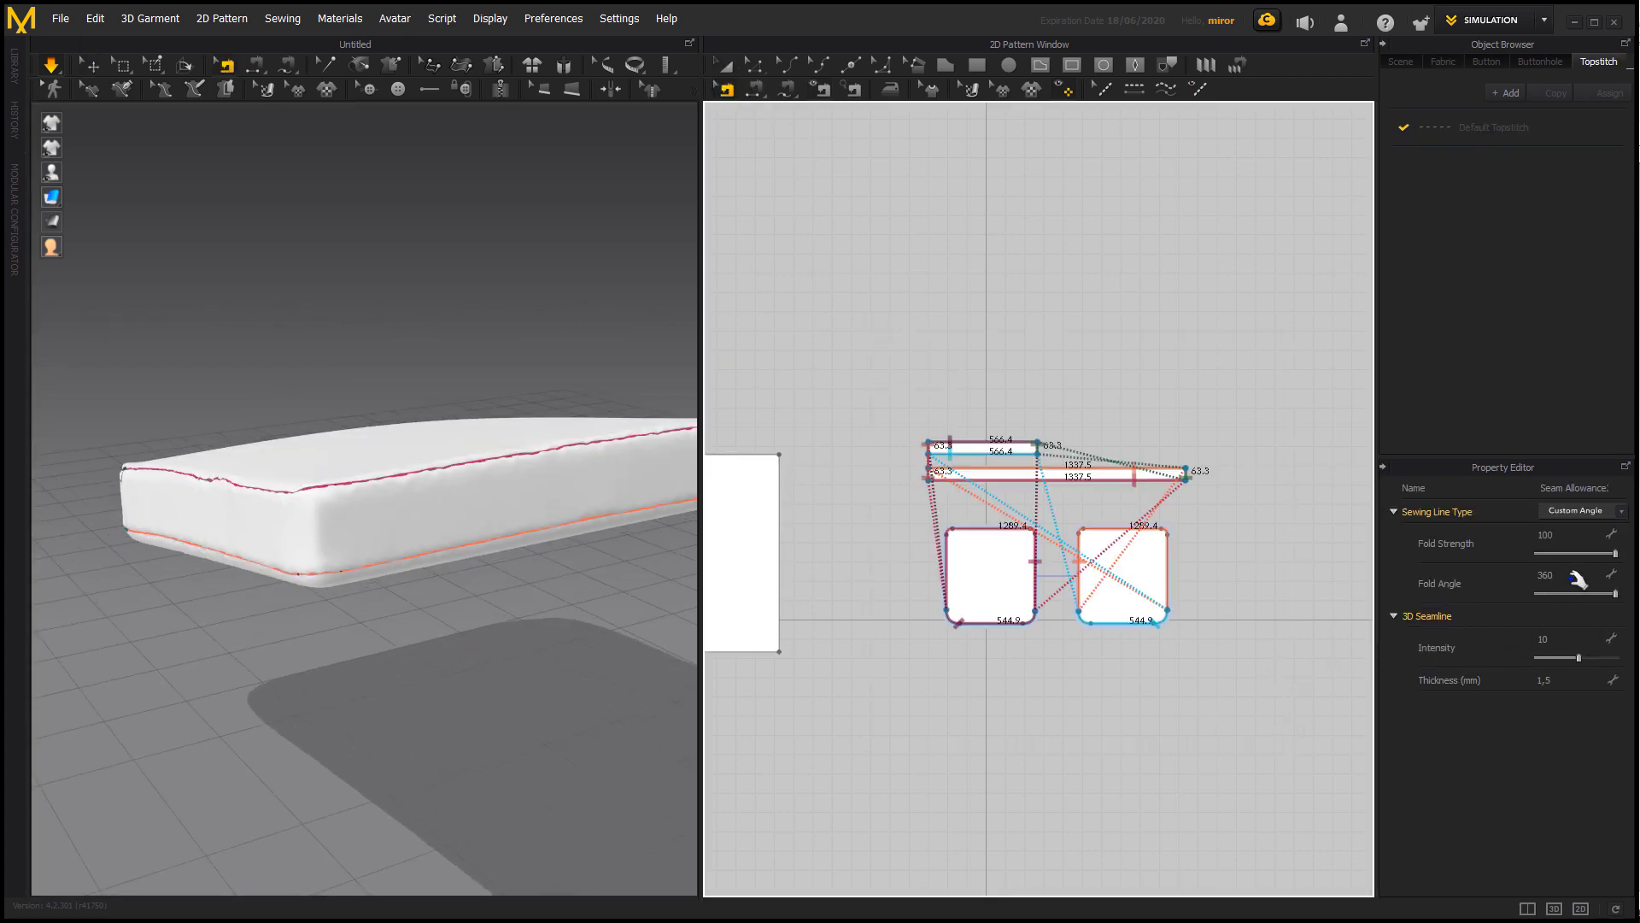
pyautogui.click(1569, 536)
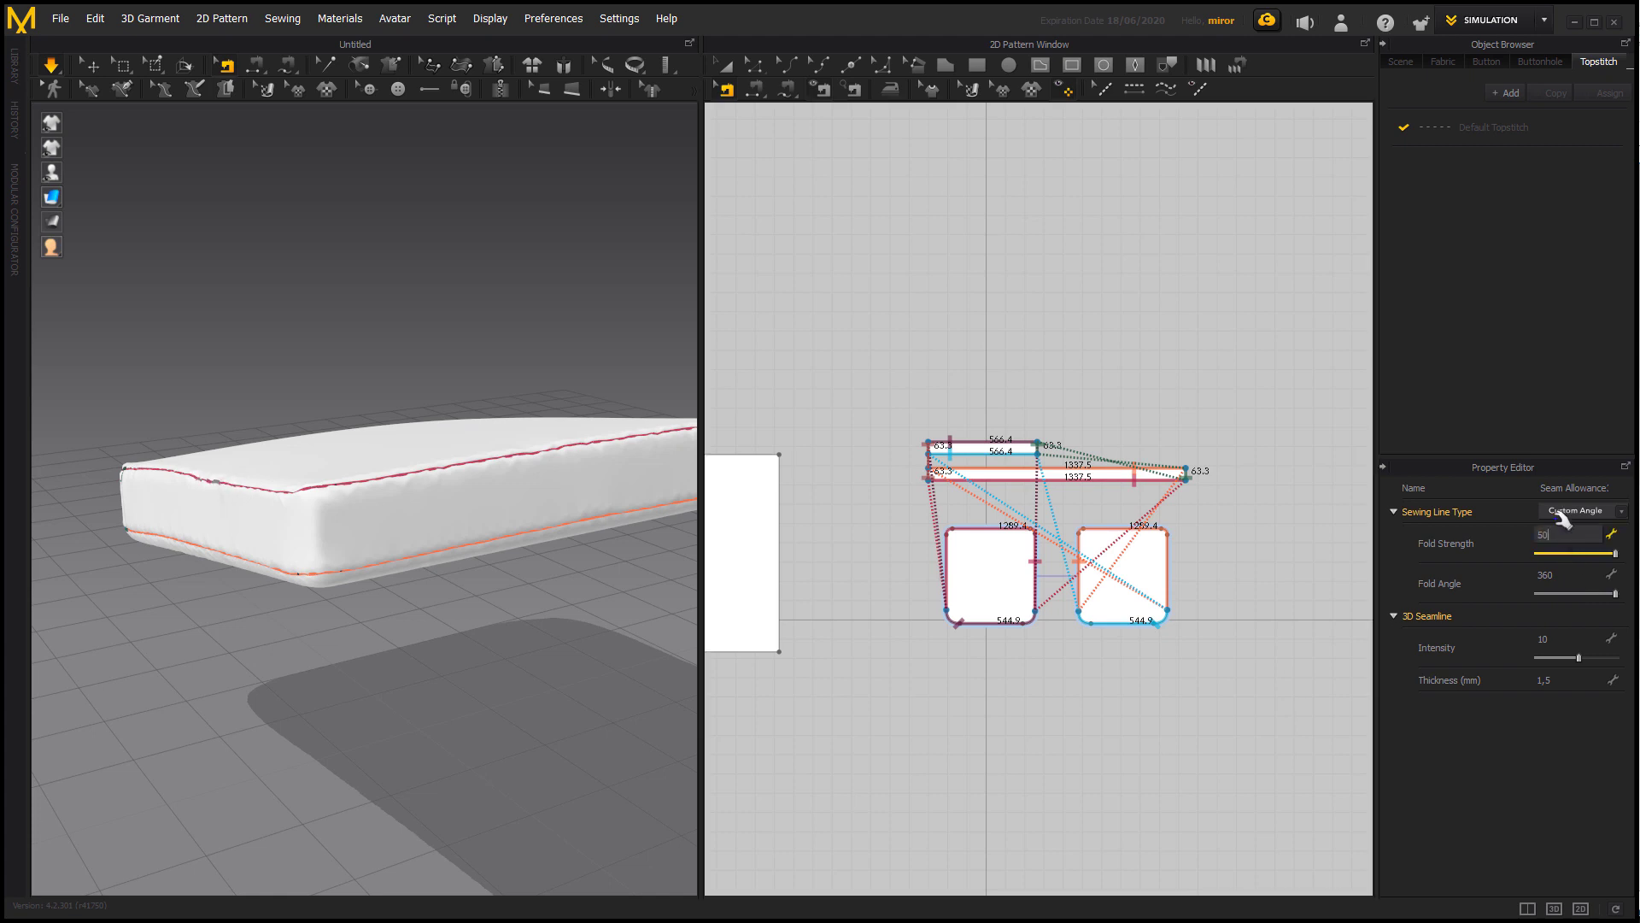
pyautogui.write('50')
pyautogui.press('Return')
pyautogui.click(724, 65)
pyautogui.click(589, 344)
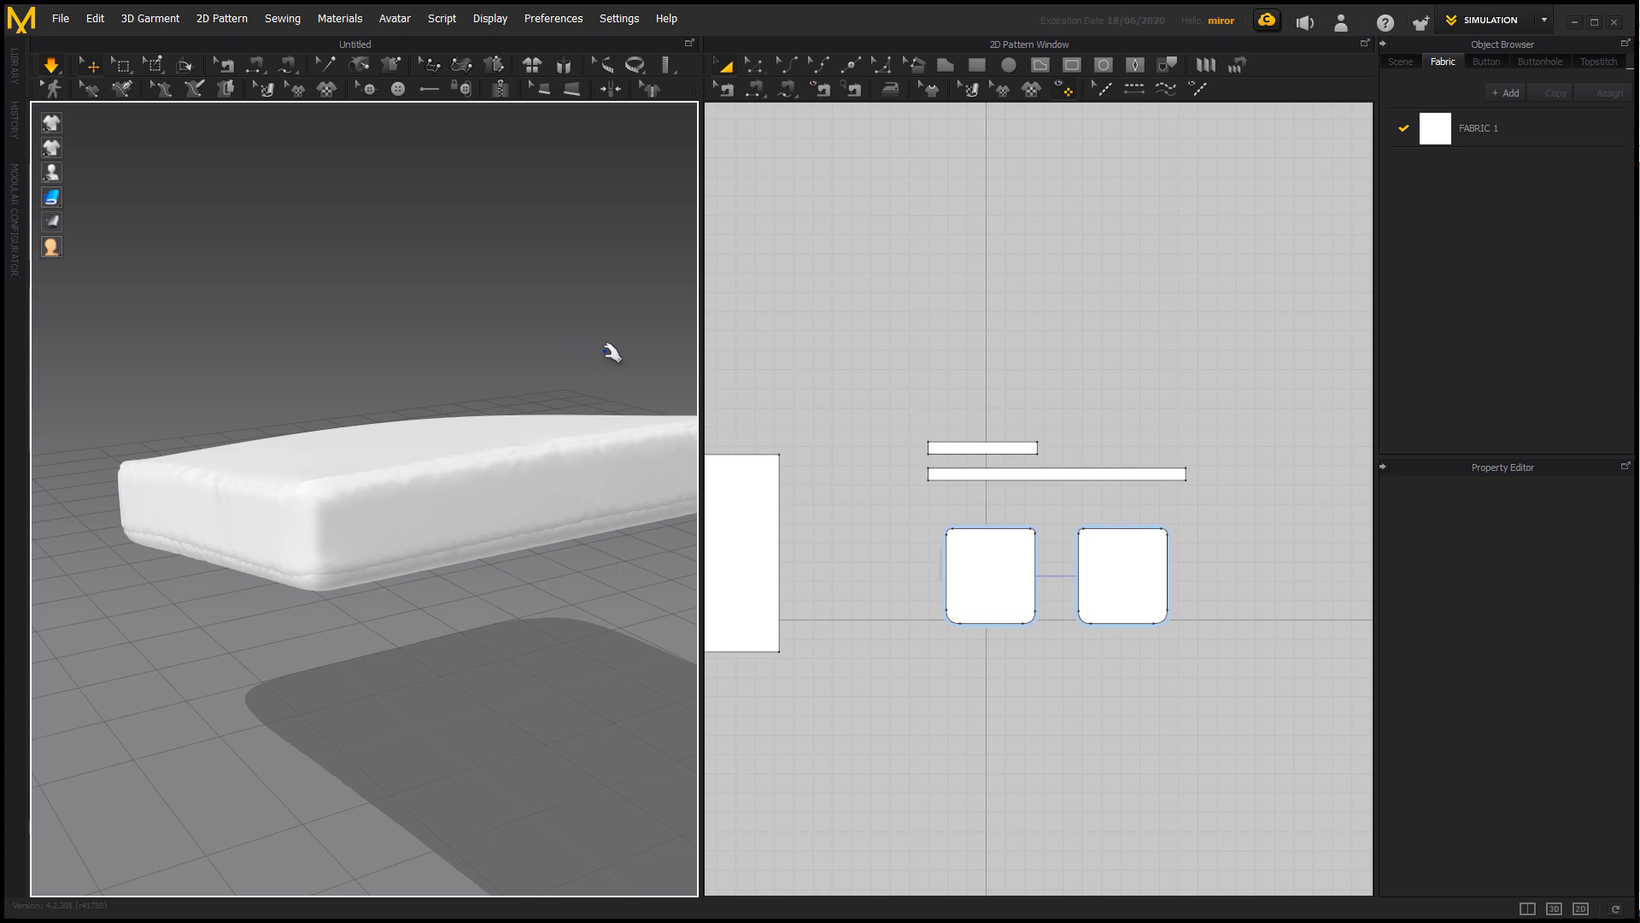
pyautogui.moveTo(612, 352); pyautogui.dragTo(509, 343, button='right')
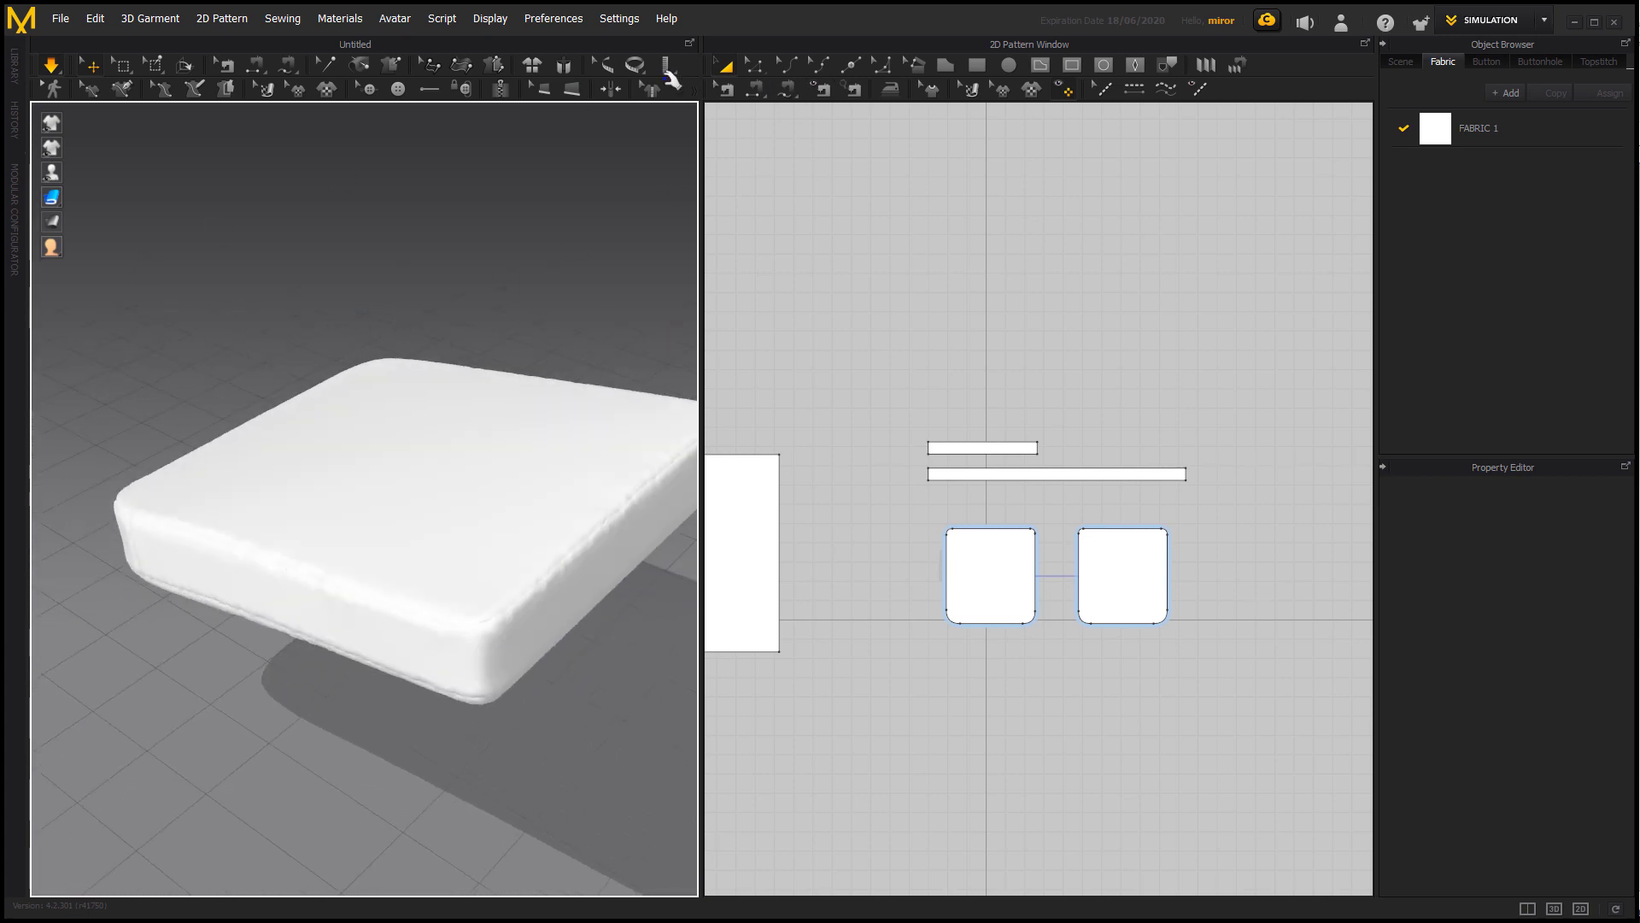
# Set the Additional Thickness for Rendering of all four cushion cover patterns to 3 mm.
pyautogui.moveTo(929, 341); pyautogui.dragTo(1264, 657)
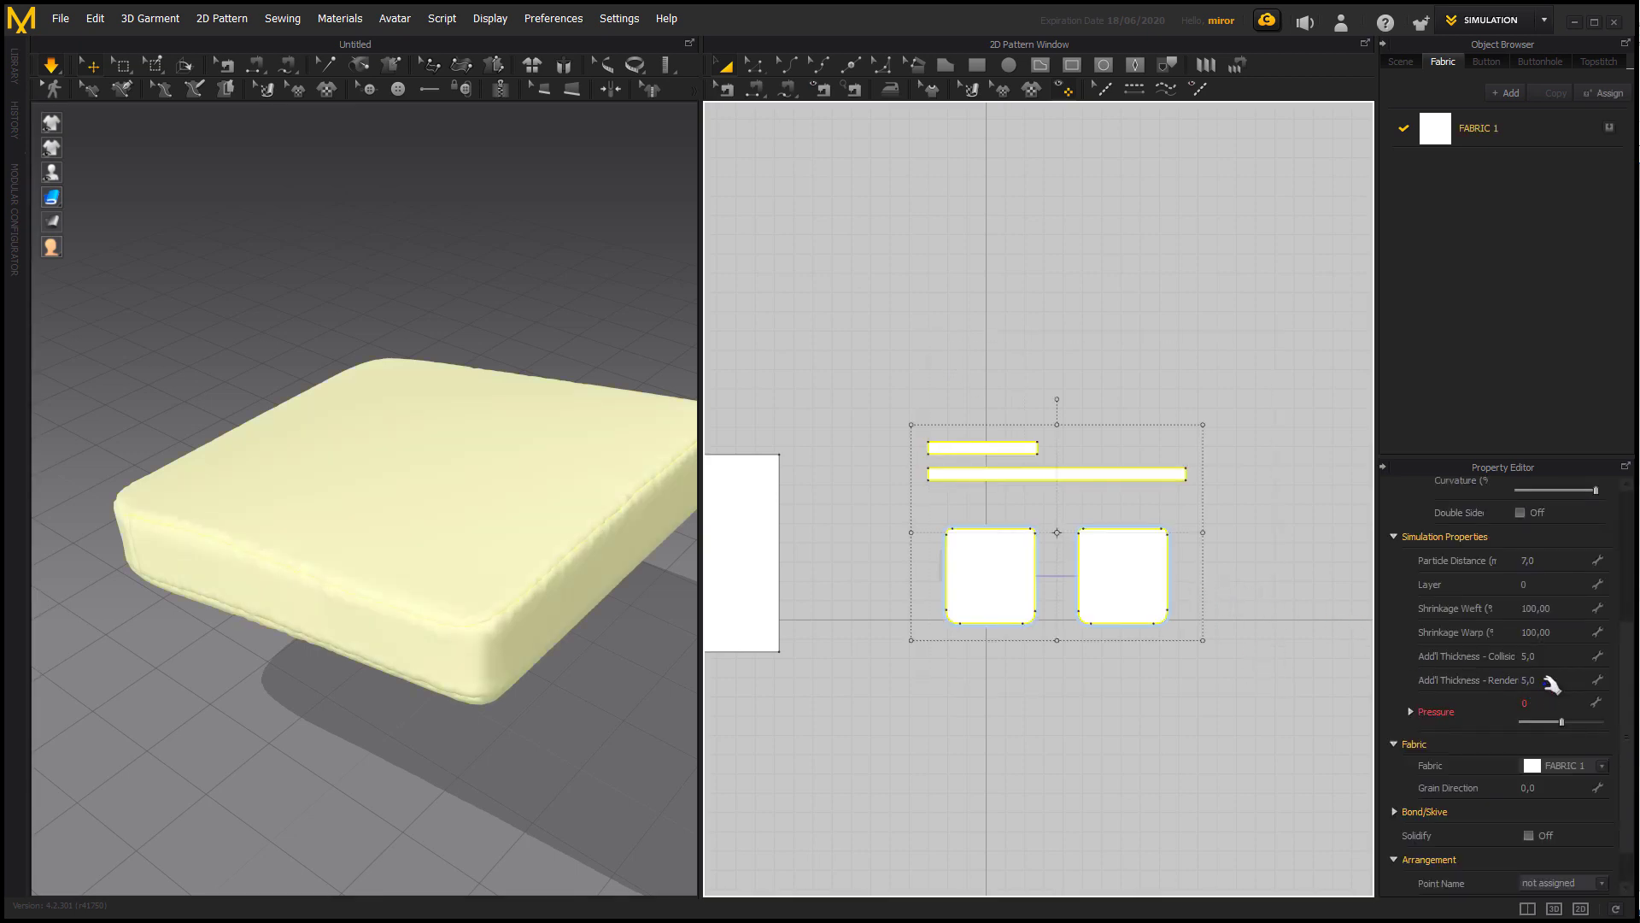
pyautogui.click(1557, 679)
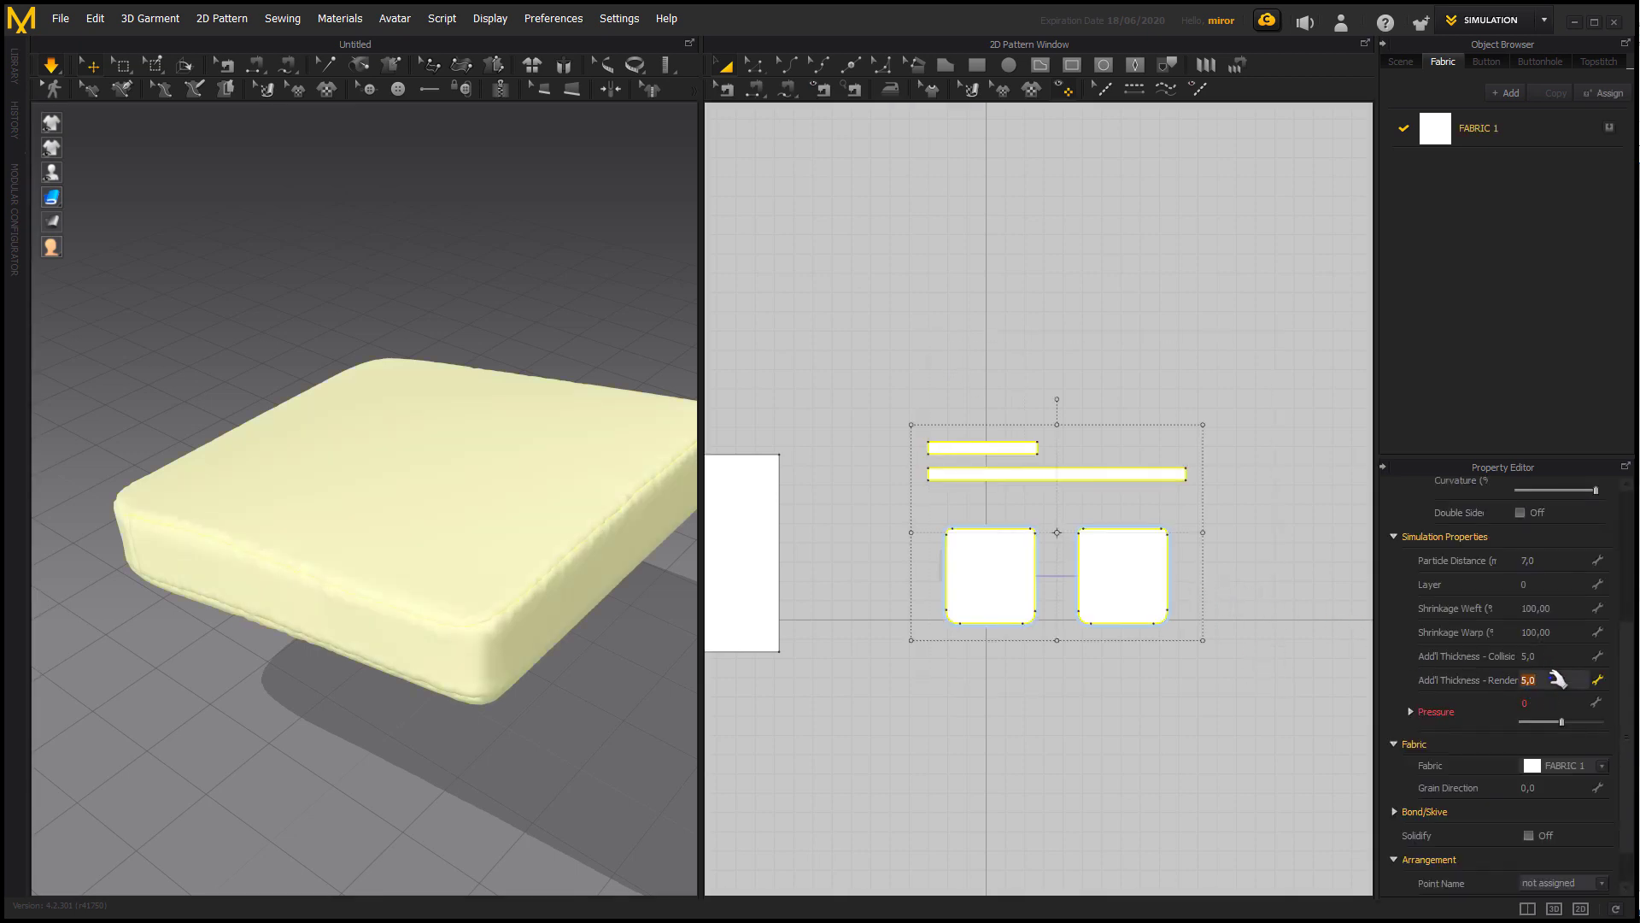
pyautogui.write('3')
pyautogui.press('Return')
pyautogui.click(485, 716)
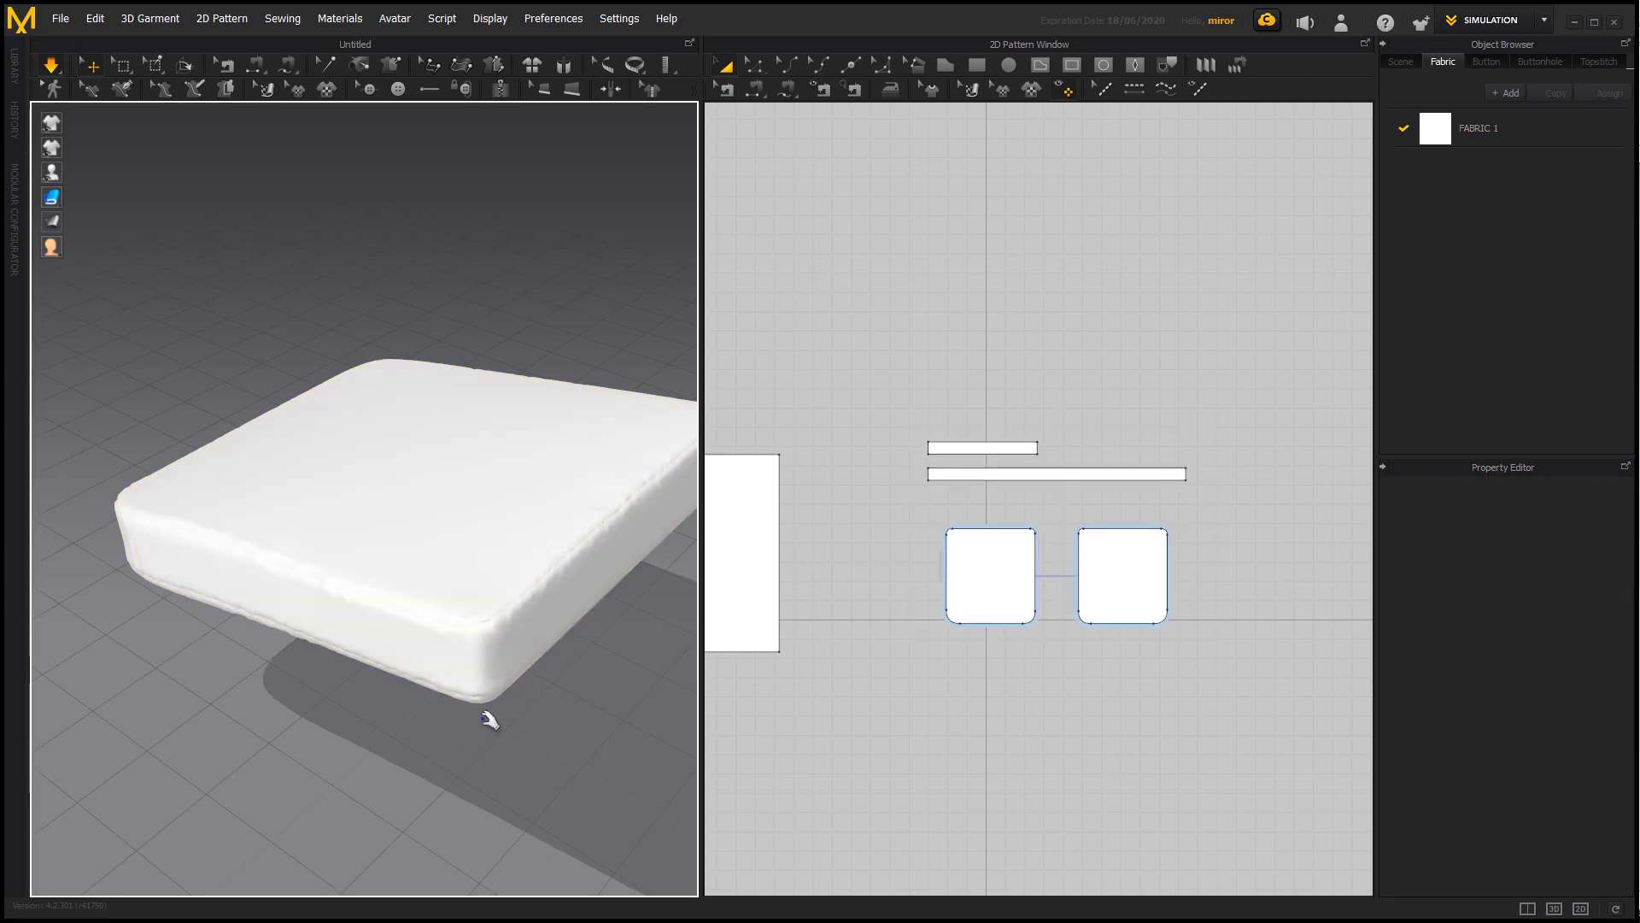
pyautogui.moveTo(257, 425); pyautogui.dragTo(295, 425, button='right')
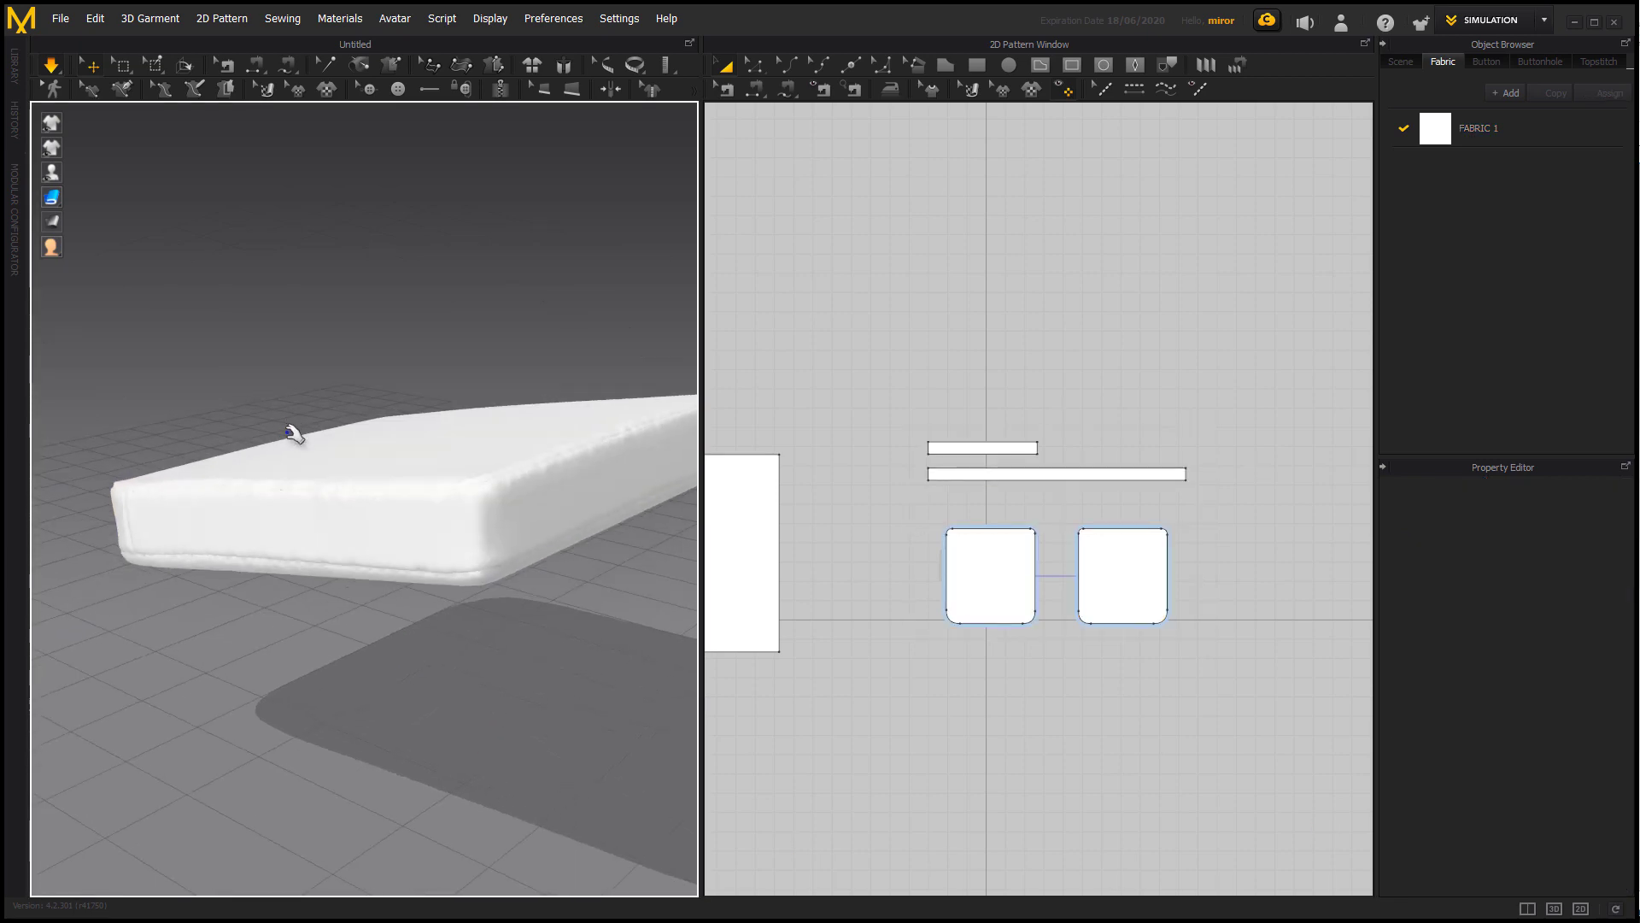
# Stop the simulation and show all hidden 3D patterns and avatars around the cushion.
pyautogui.rightClick(329, 319)
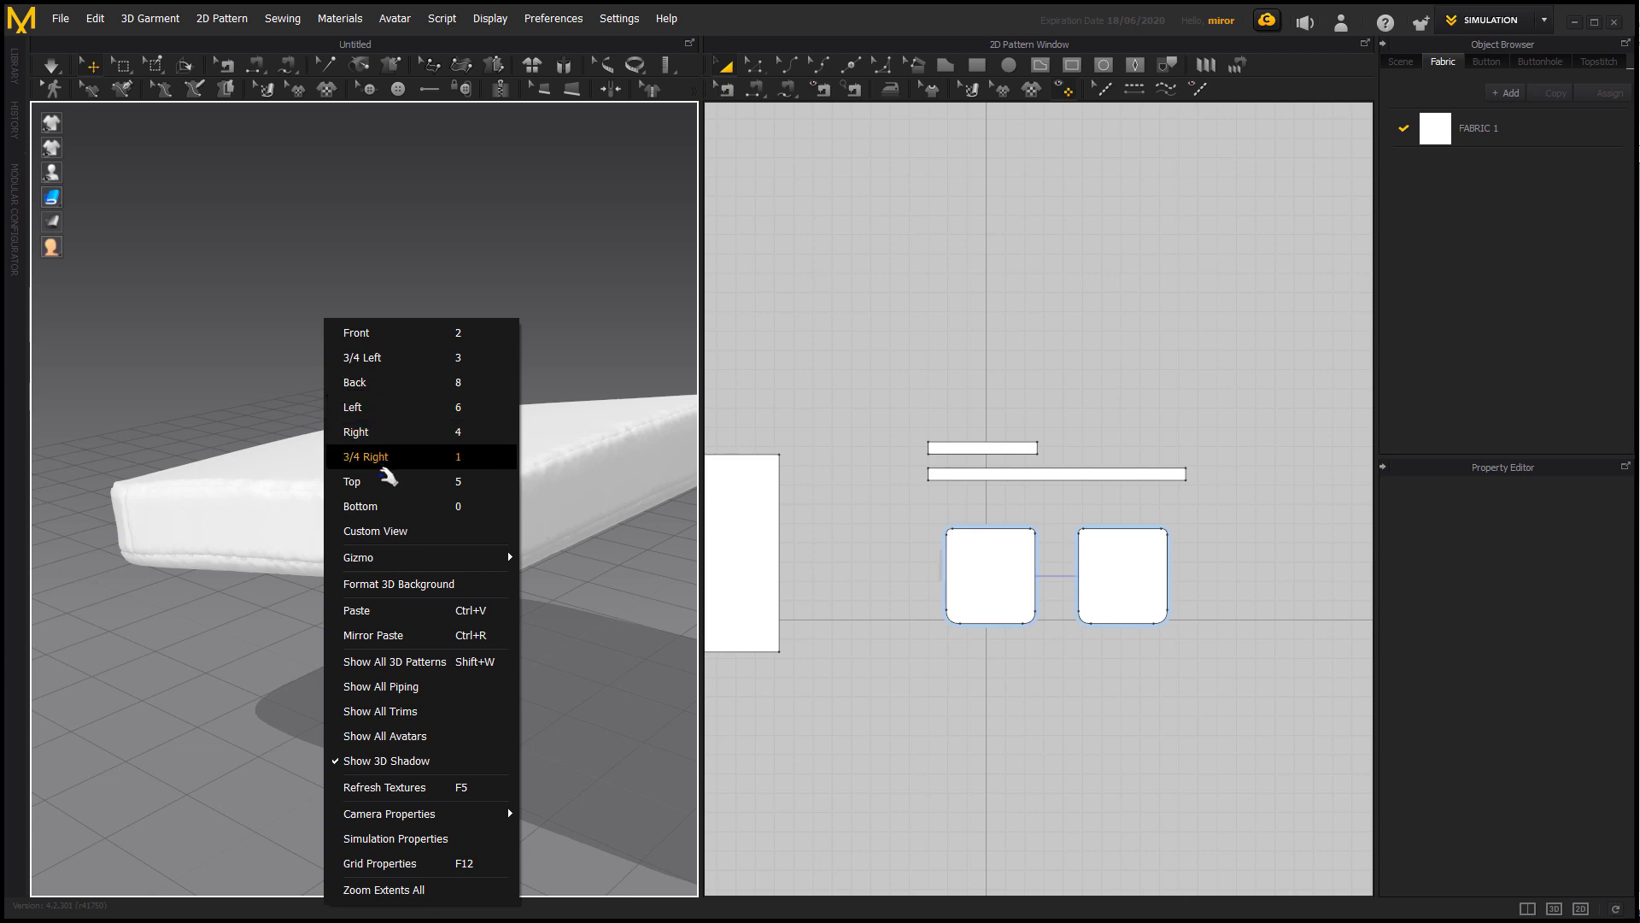
pyautogui.click(458, 656)
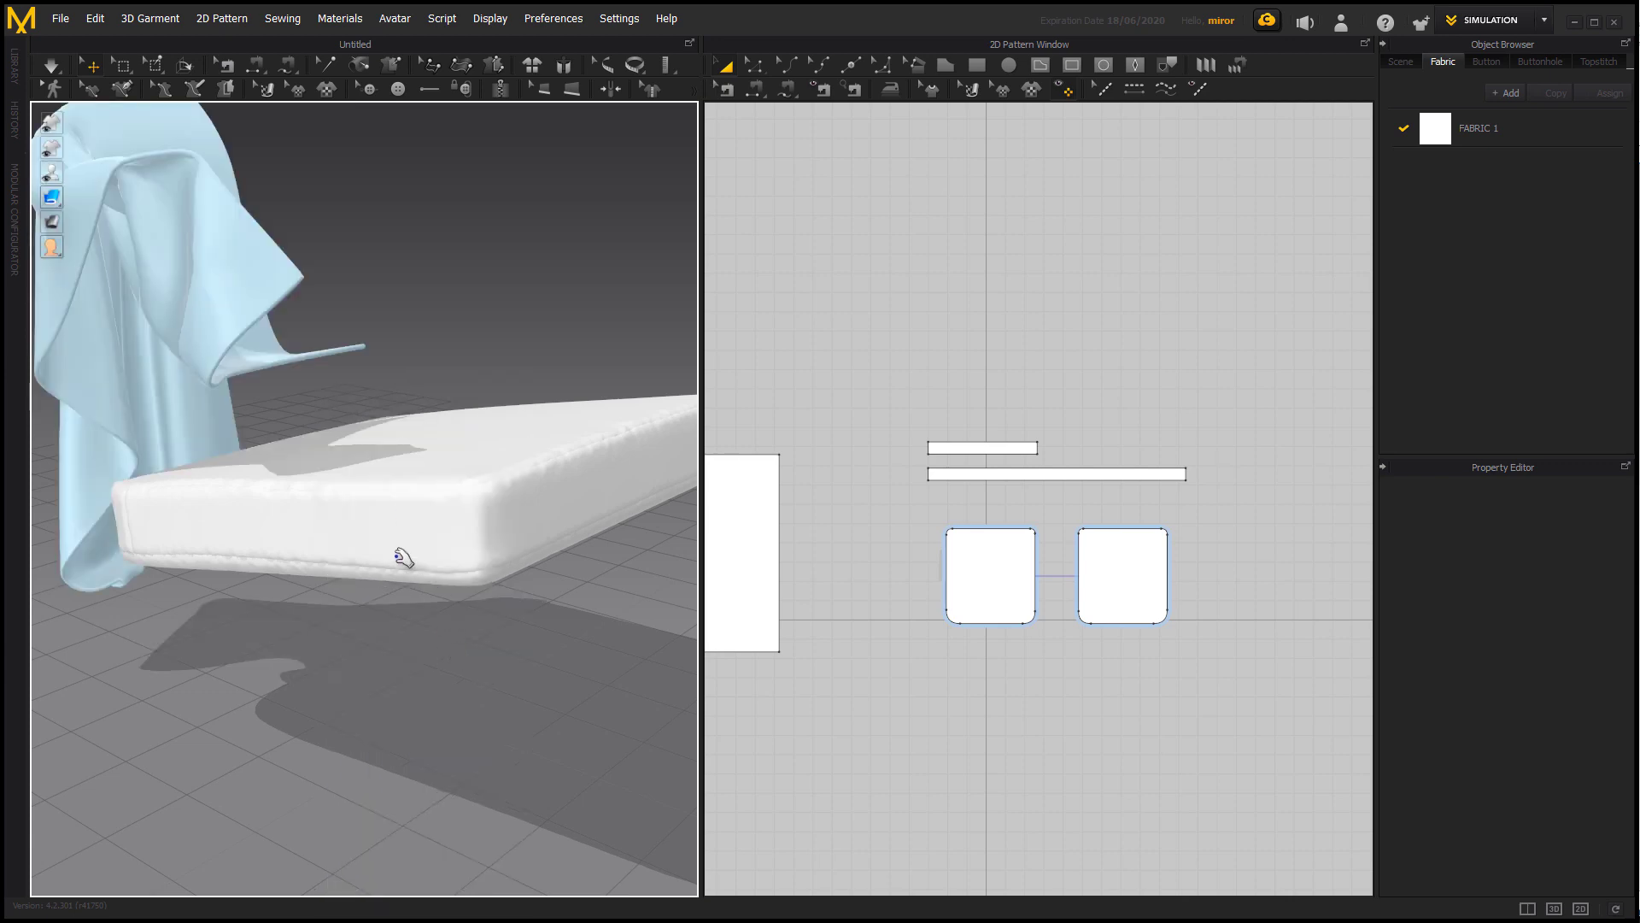
pyautogui.scroll(2, 397, 557)
pyautogui.scroll(-3, 338, 667)
pyautogui.rightClick(338, 668)
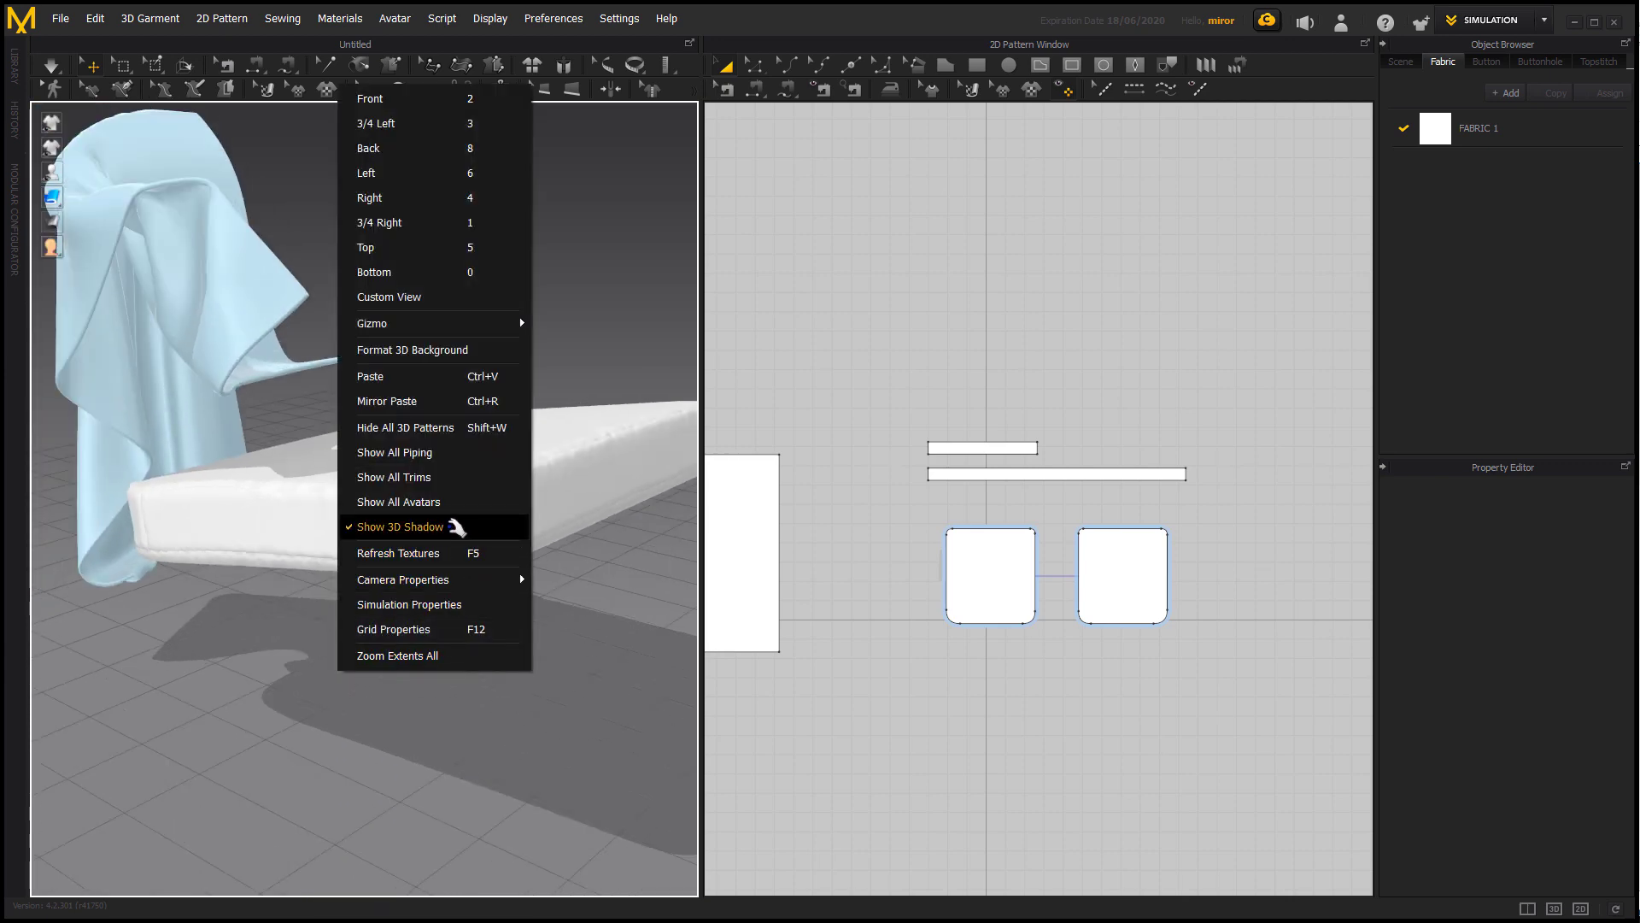
pyautogui.click(458, 501)
pyautogui.moveTo(458, 495); pyautogui.dragTo(538, 589, button='right')
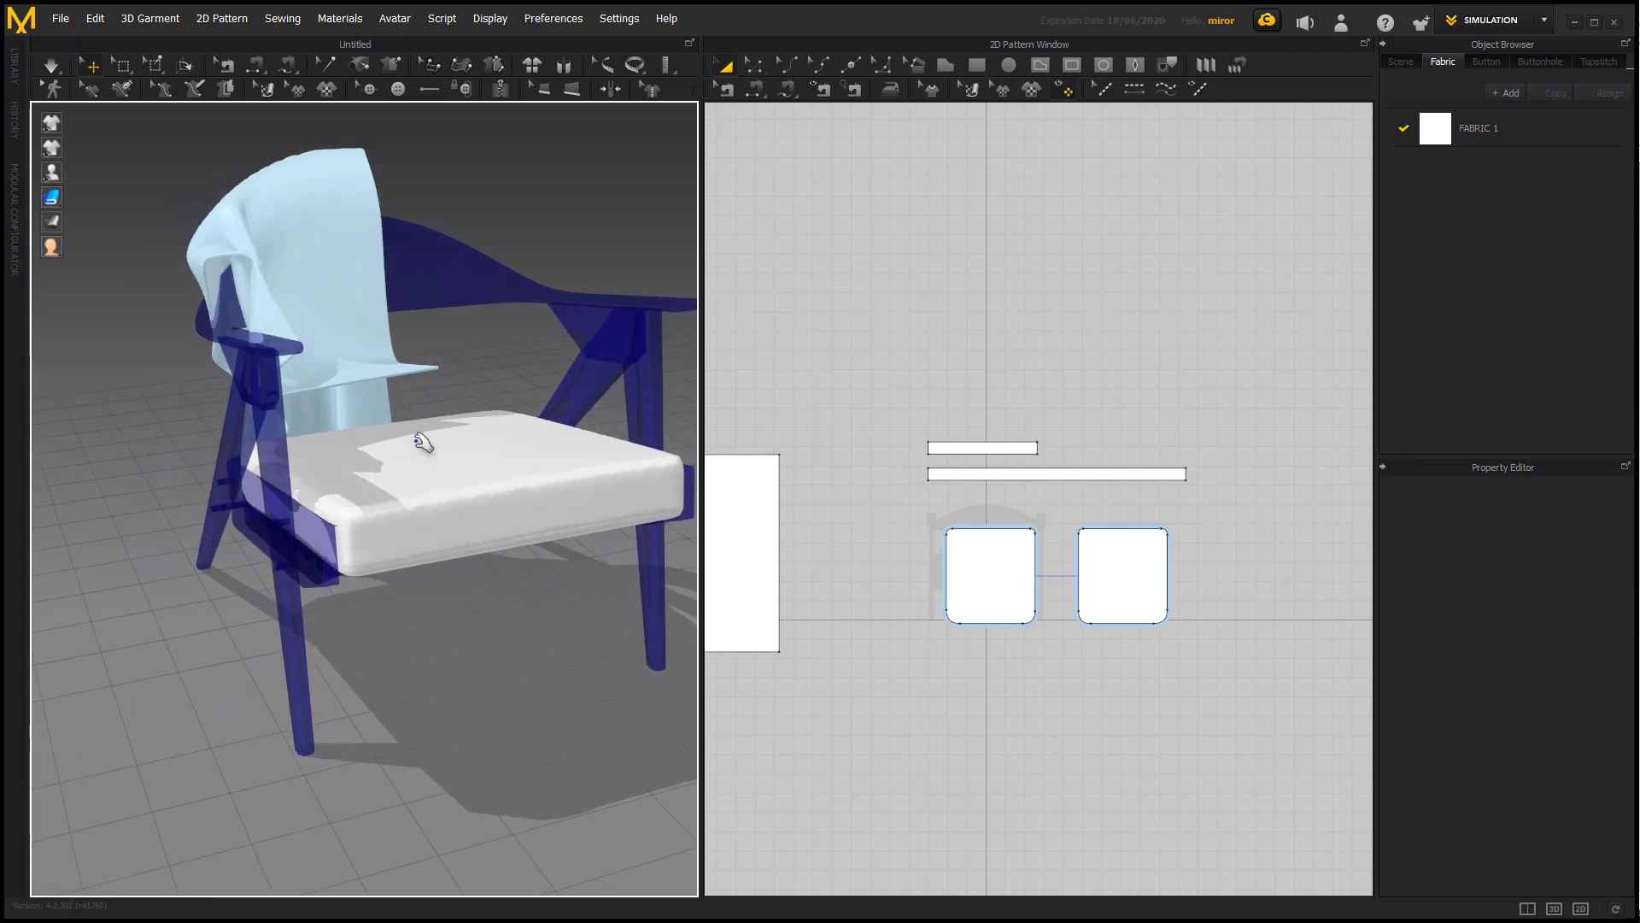
# Switch the 3D garment display to the mesh style and examine the cushion cover's topology.
pyautogui.click(418, 498)
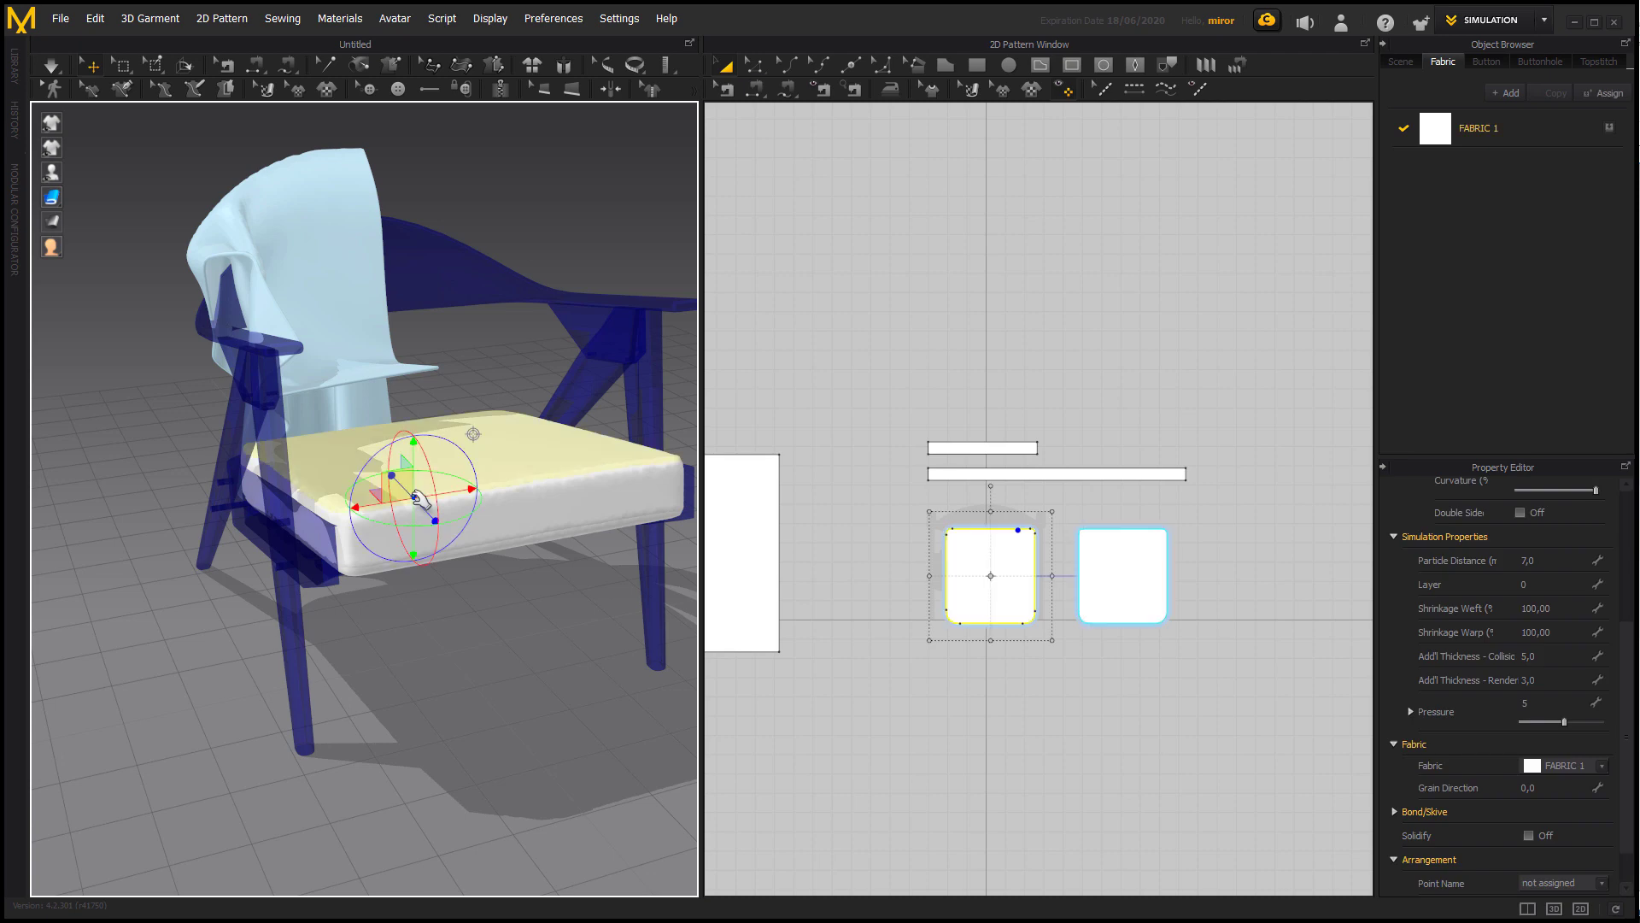
pyautogui.moveTo(60, 190)
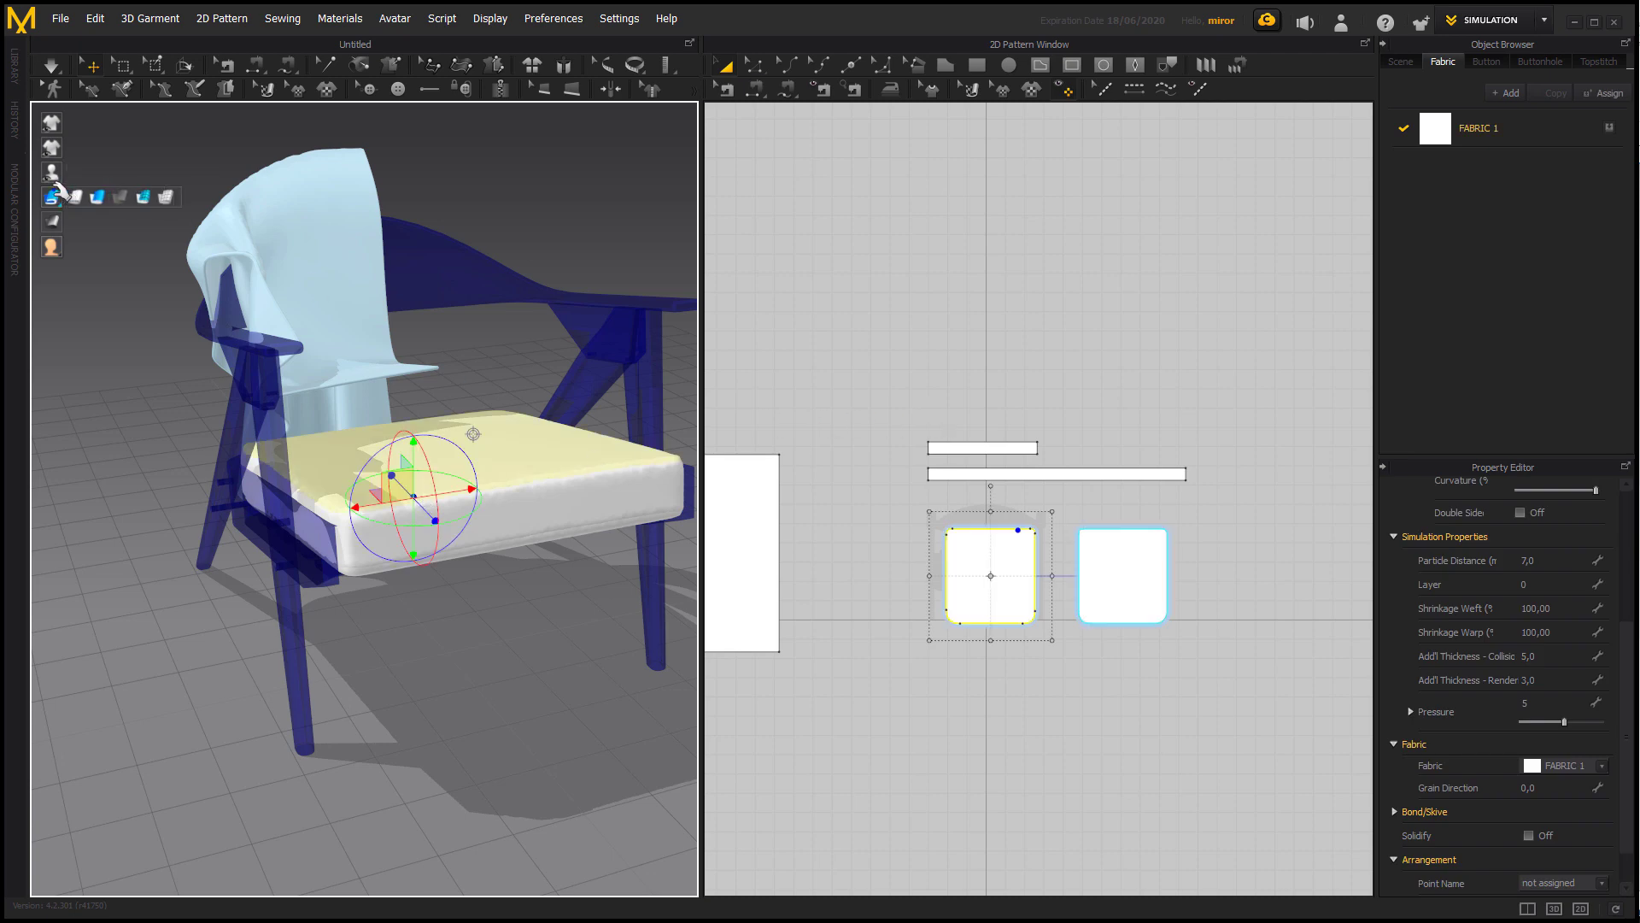
pyautogui.click(172, 197)
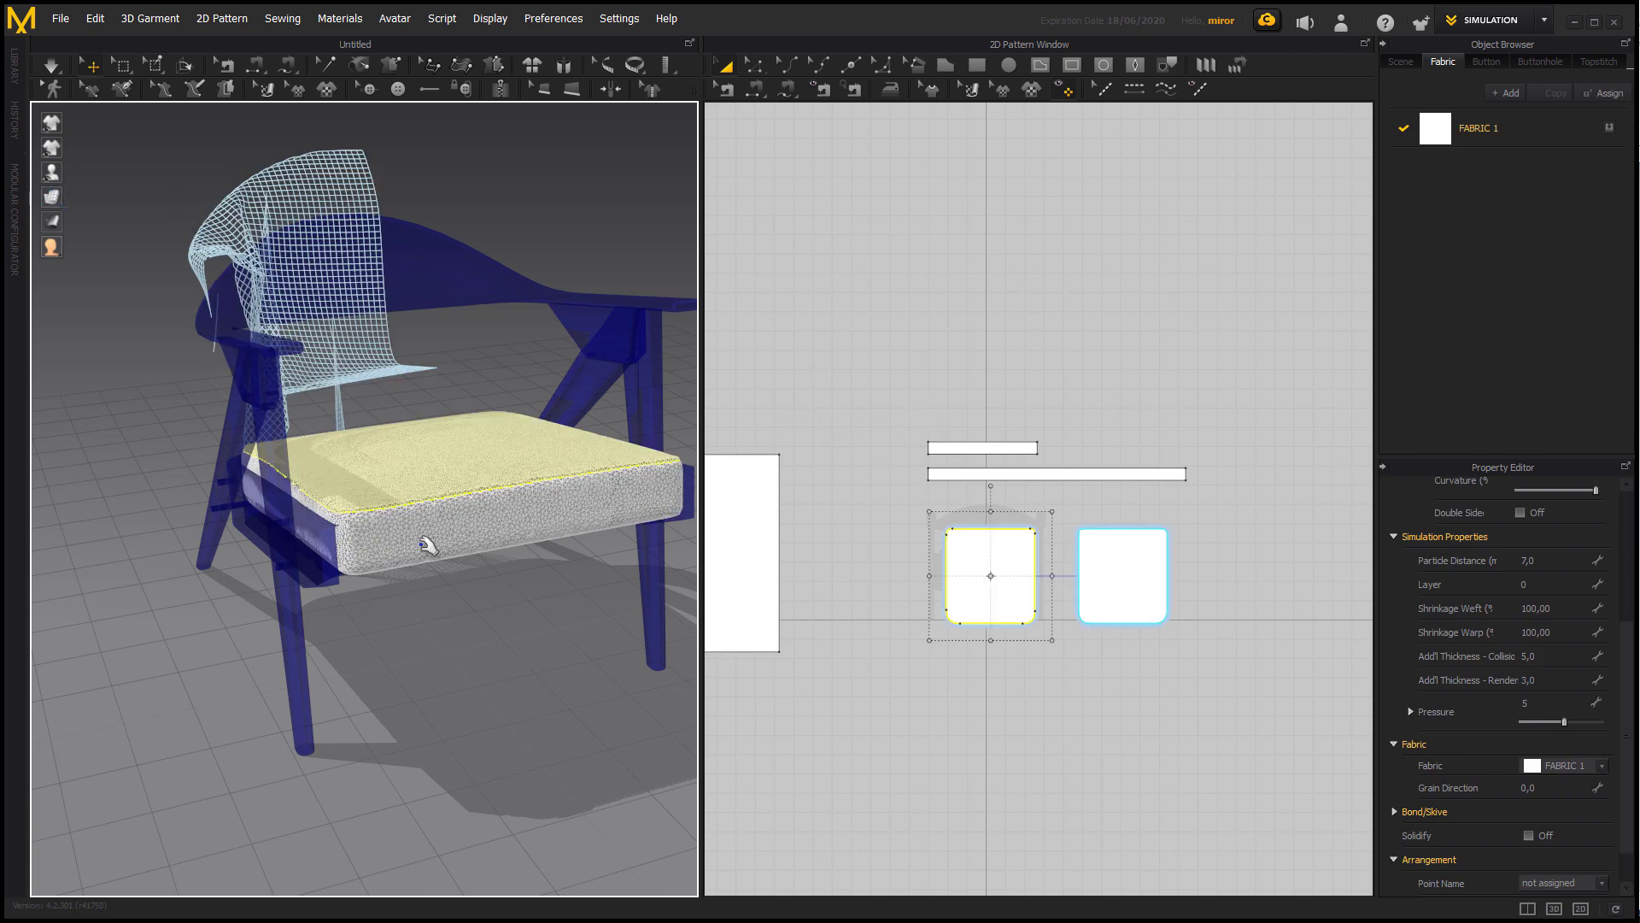
pyautogui.scroll(-1, 422, 540)
# Select all four cushion cover patterns and convert their mesh to quads with Remeshing (Beta).
pyautogui.moveTo(899, 350); pyautogui.dragTo(1264, 679)
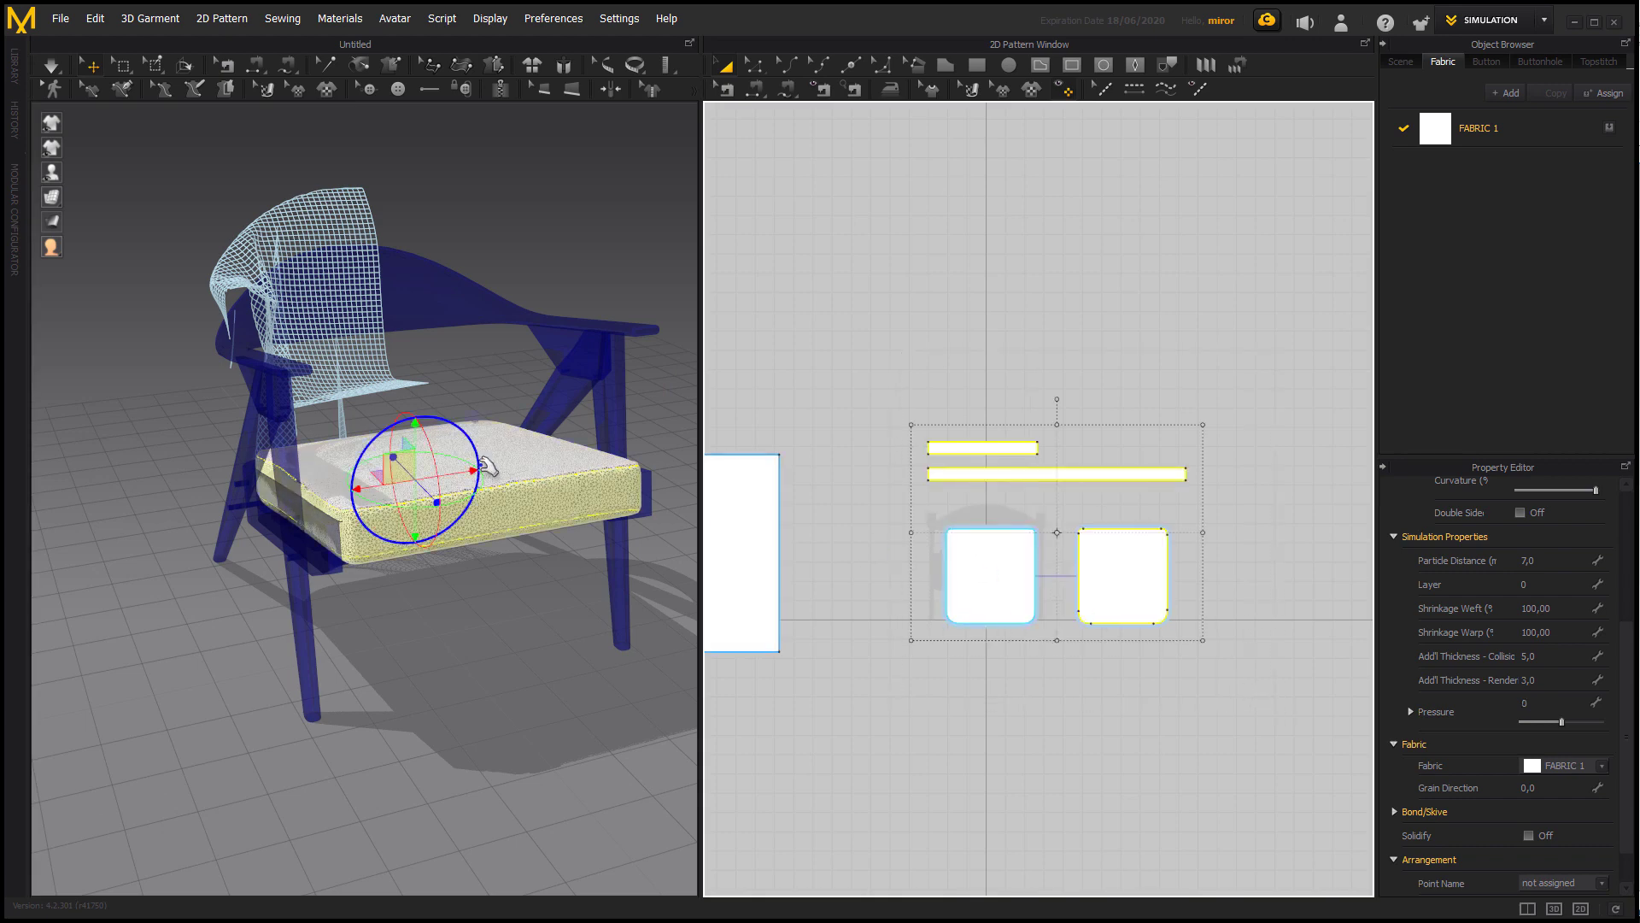
pyautogui.rightClick(534, 487)
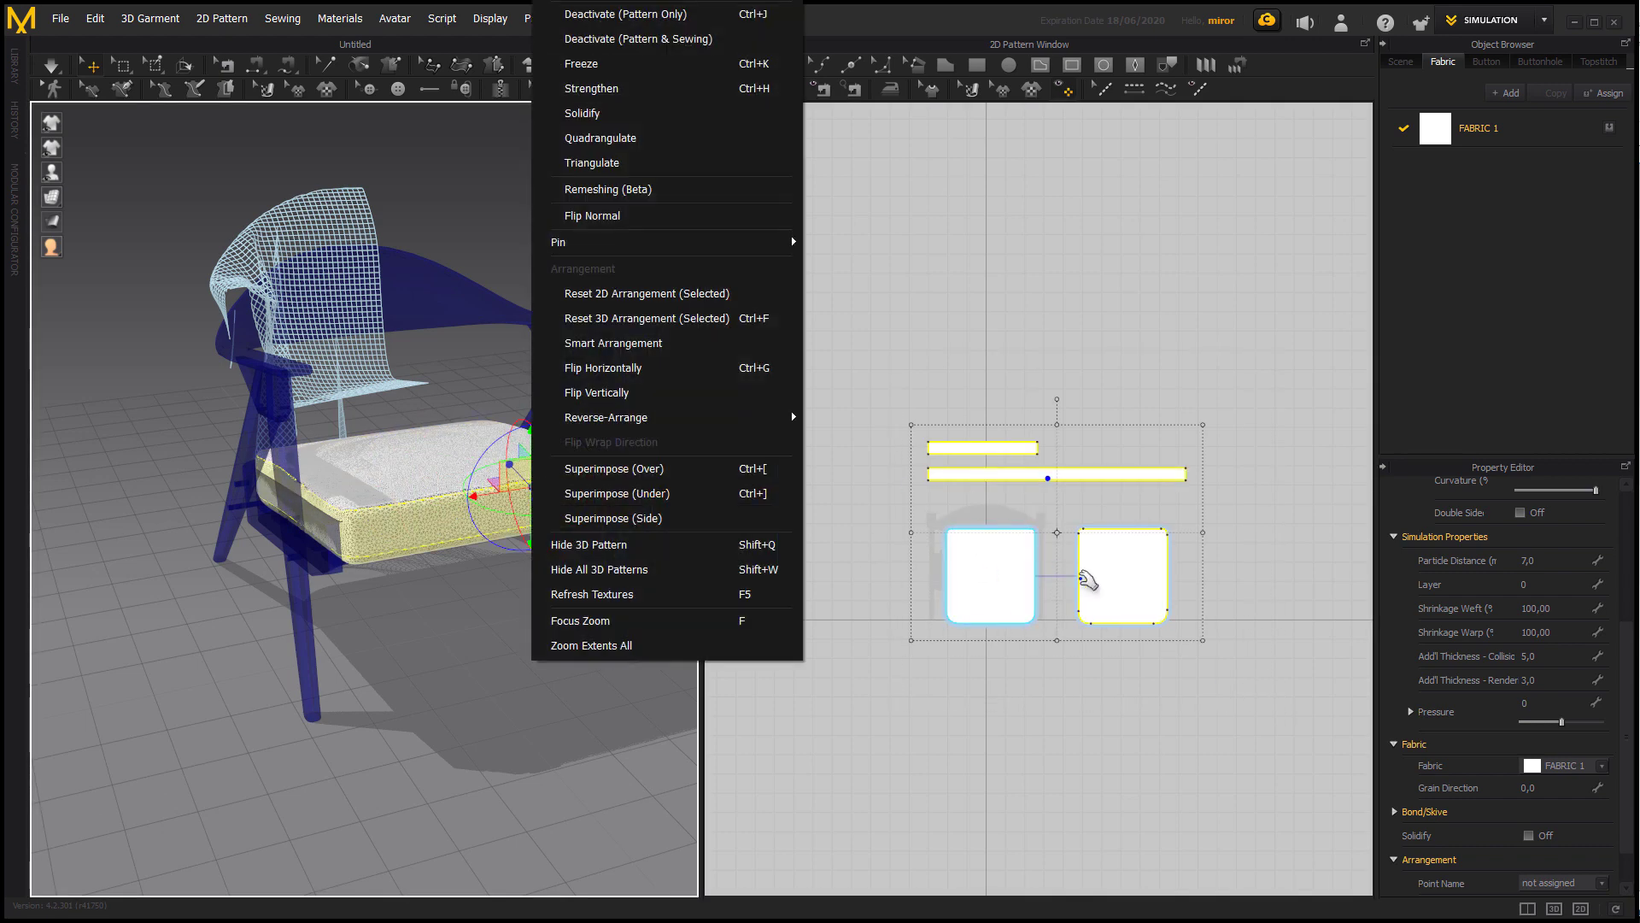
pyautogui.keyDown('shift'); pyautogui.click(1083, 579); pyautogui.keyUp('shift')
pyautogui.keyDown('shift'); pyautogui.click(1030, 583); pyautogui.keyUp('shift')
pyautogui.keyDown('shift'); pyautogui.click(1104, 584); pyautogui.keyUp('shift')
pyautogui.rightClick(537, 491)
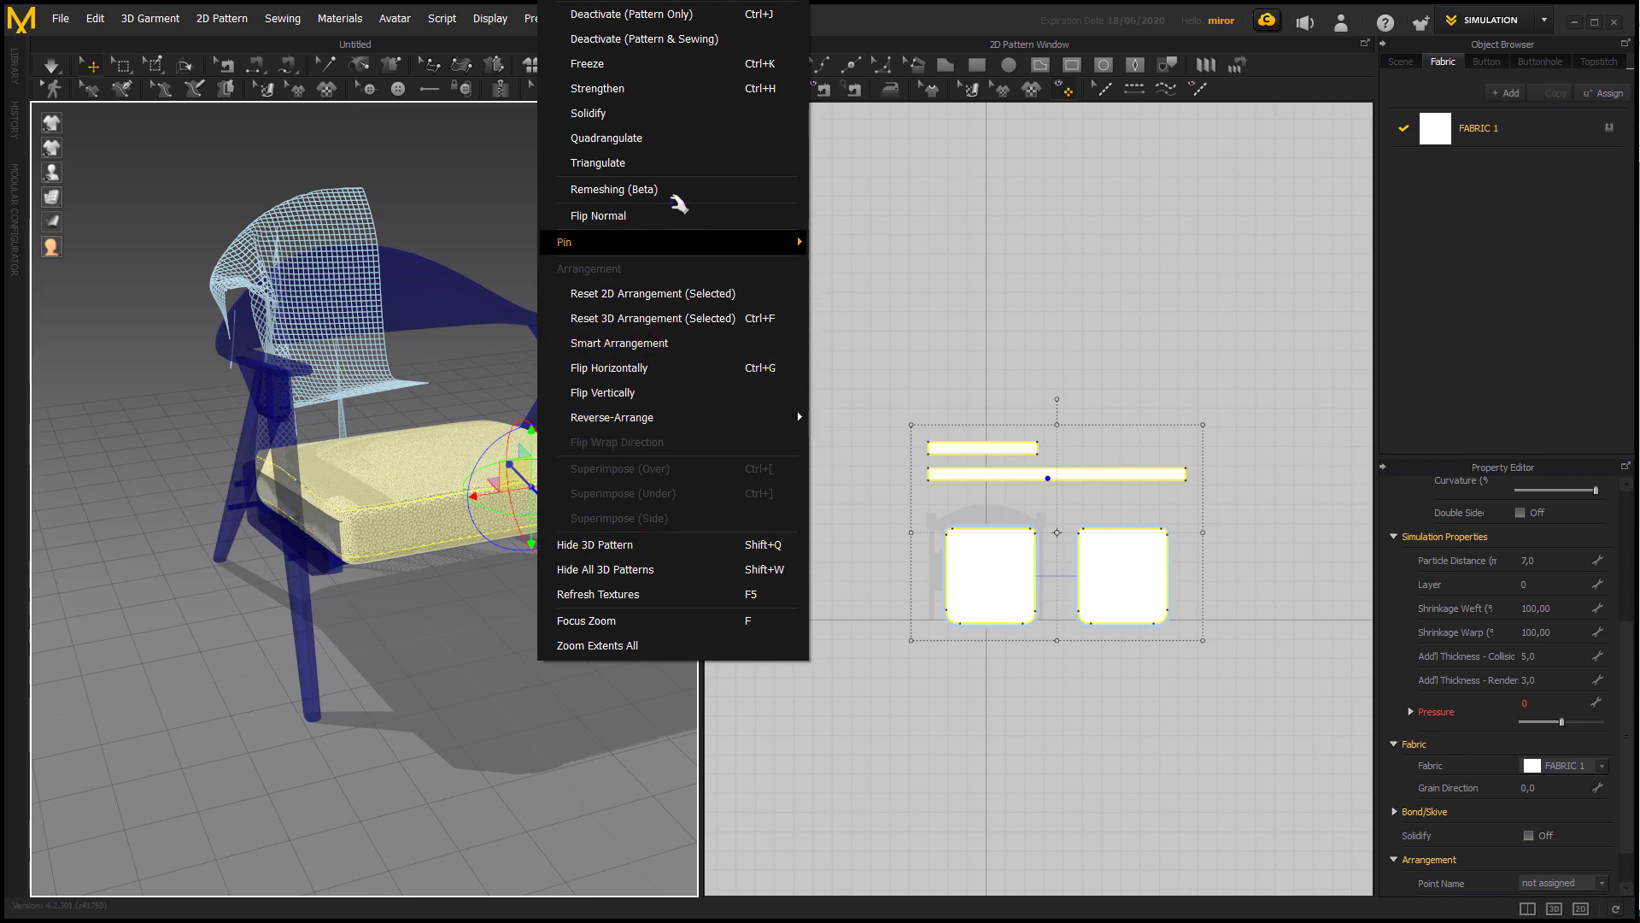
pyautogui.click(681, 183)
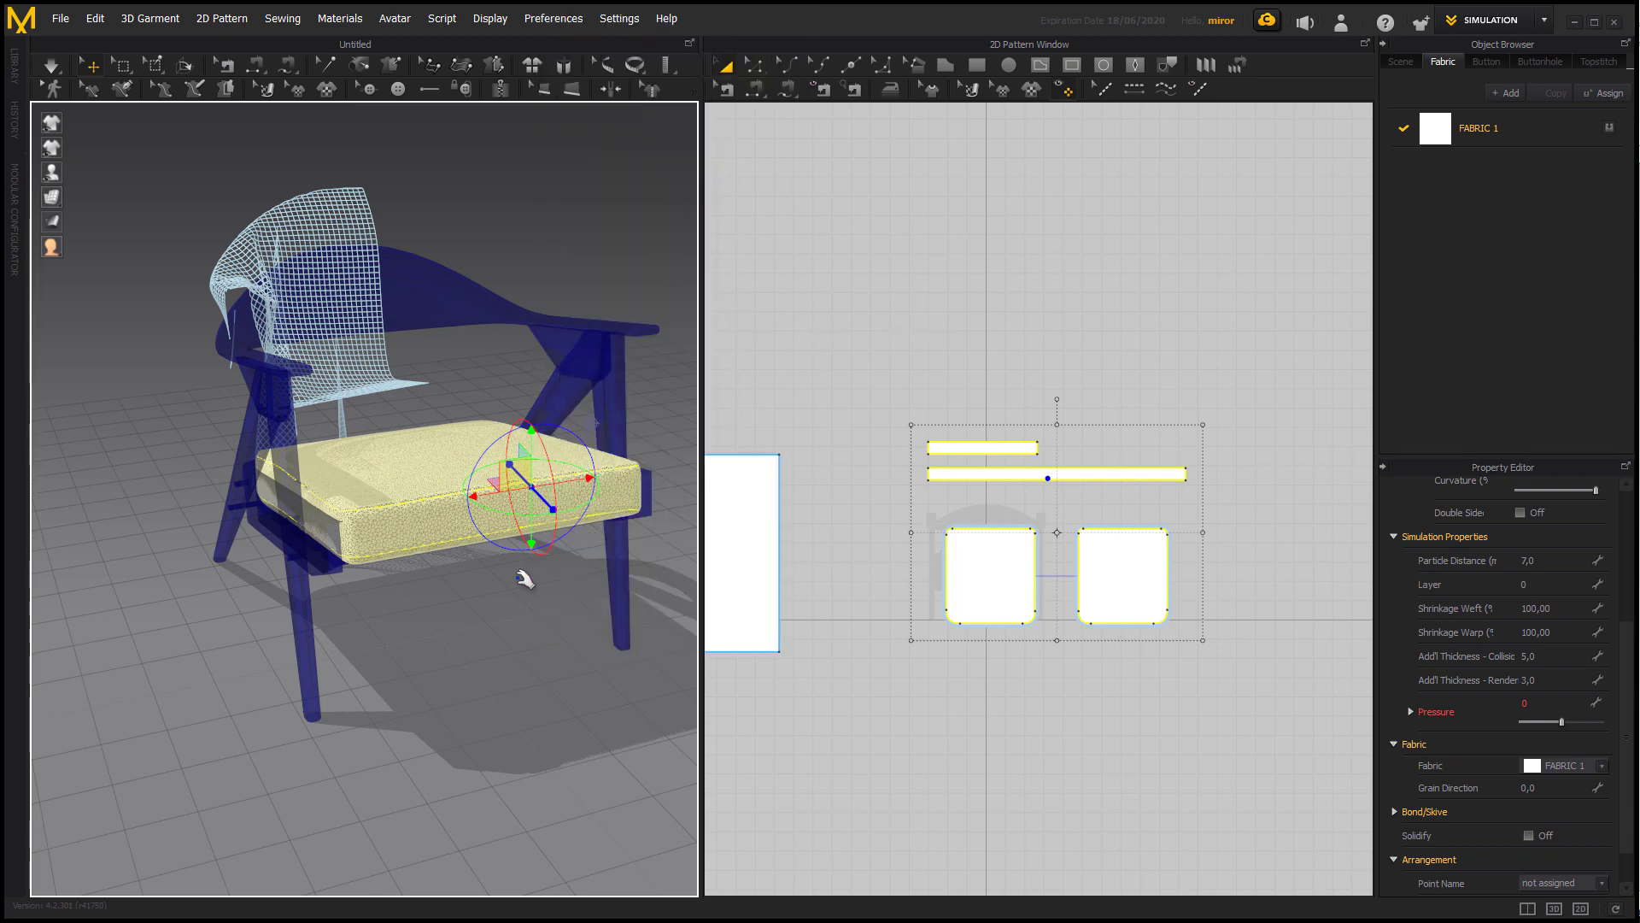
pyautogui.click(520, 633)
pyautogui.scroll(2, 520, 639)
pyautogui.scroll(5, 520, 639)
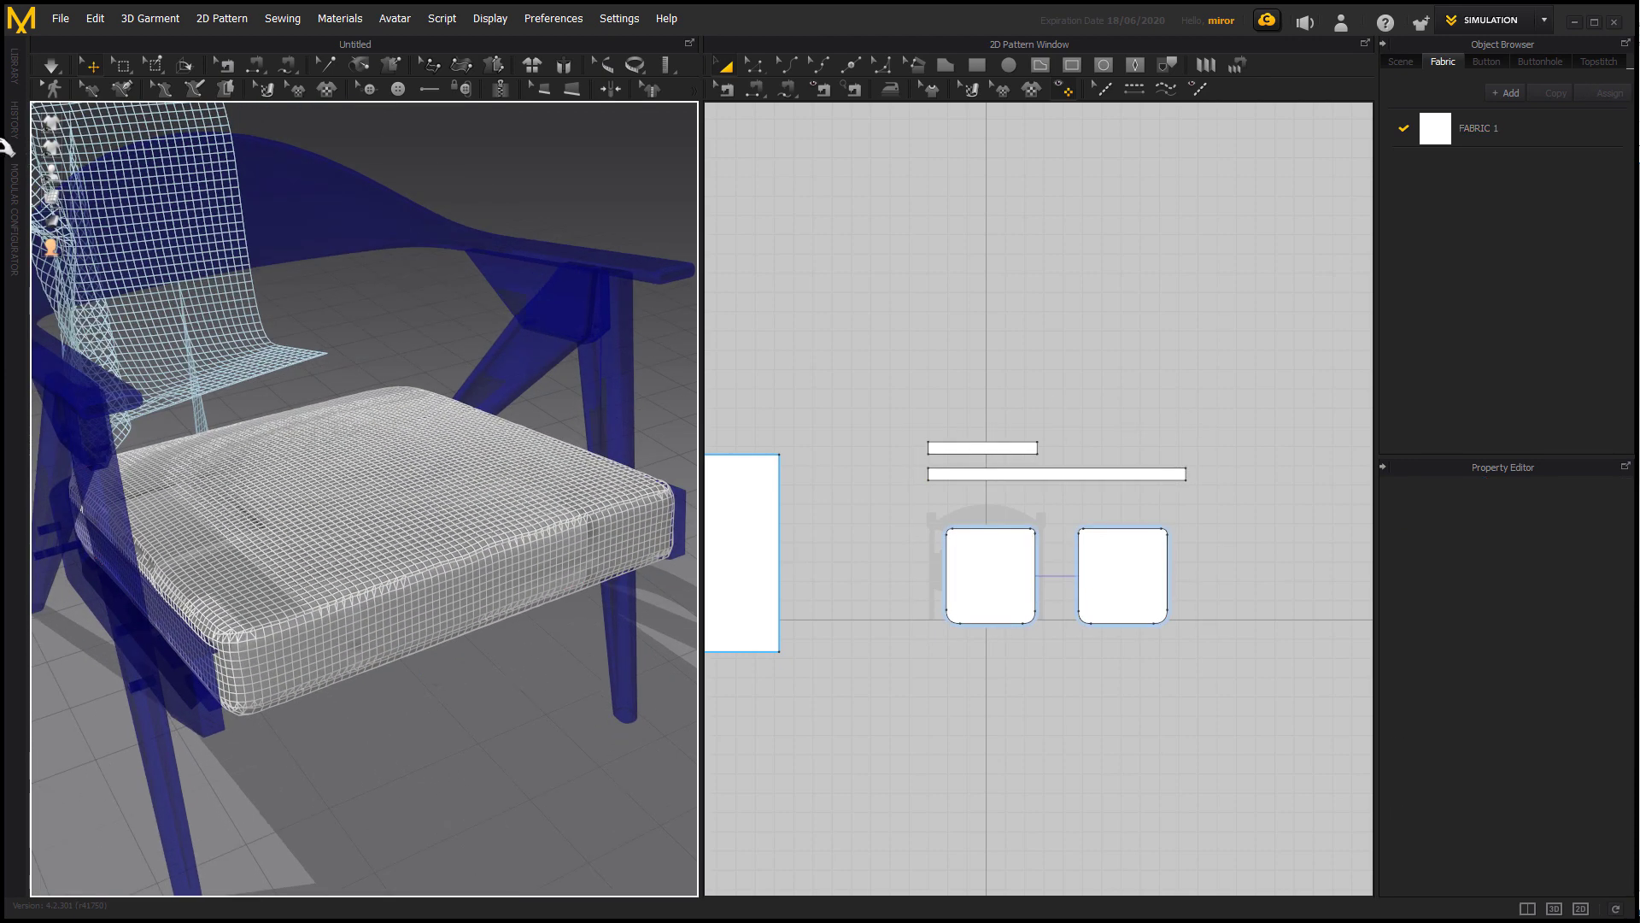
pyautogui.moveTo(279, 377); pyautogui.dragTo(363, 341, button='right')
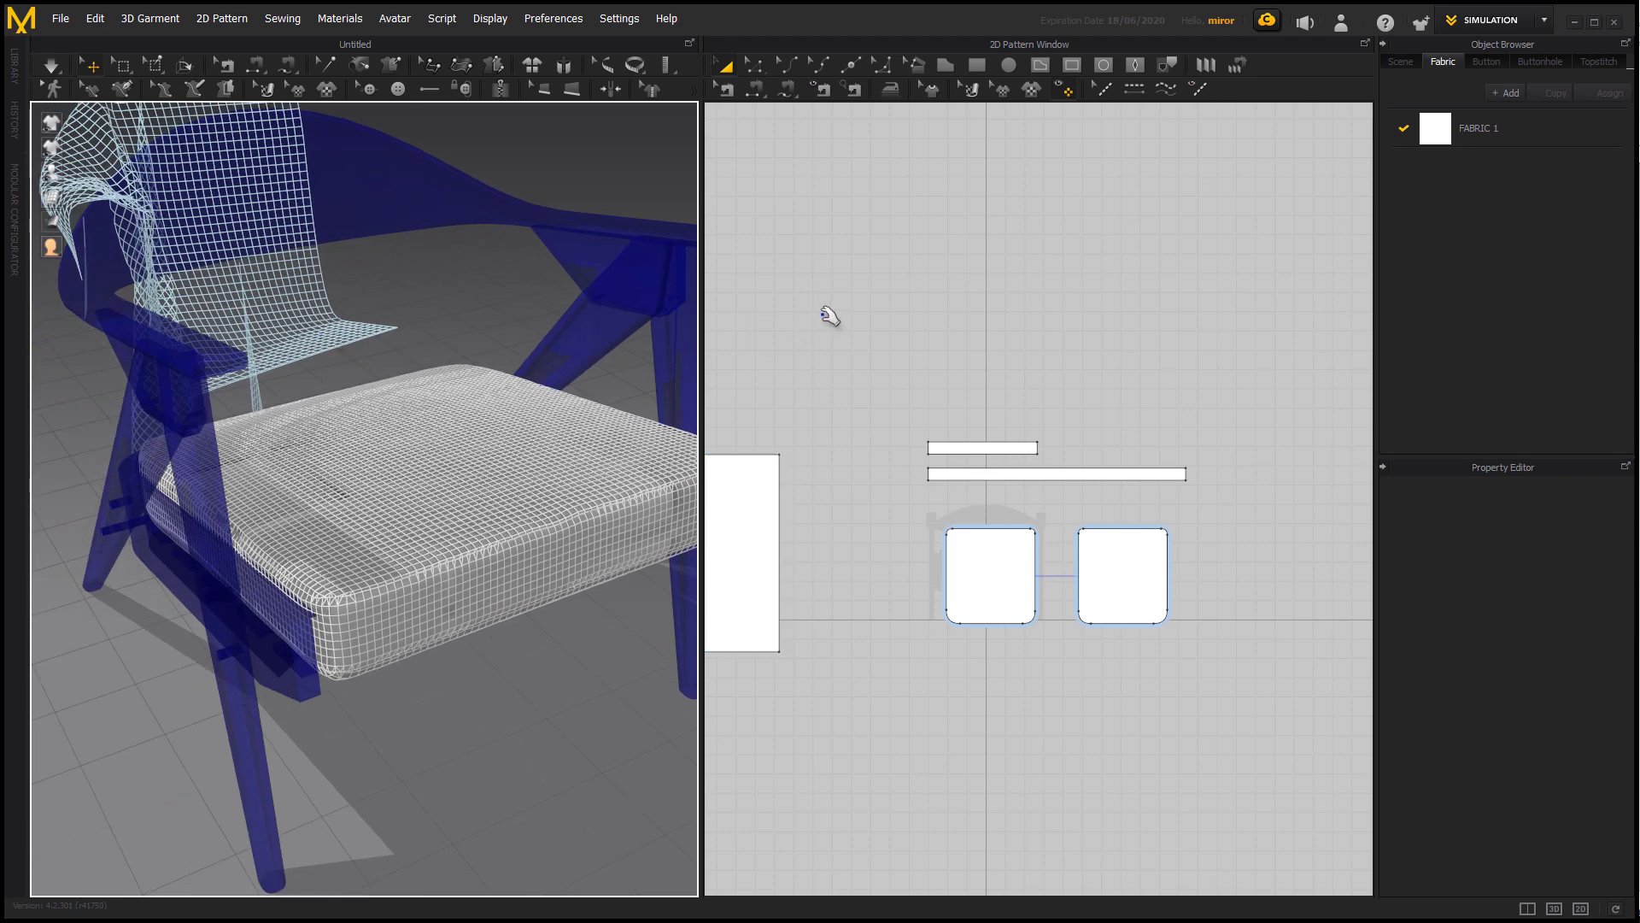
# Switch the 3D garment display back to the thick surface style and examine the remeshed cushion cover.
pyautogui.moveTo(51, 196)
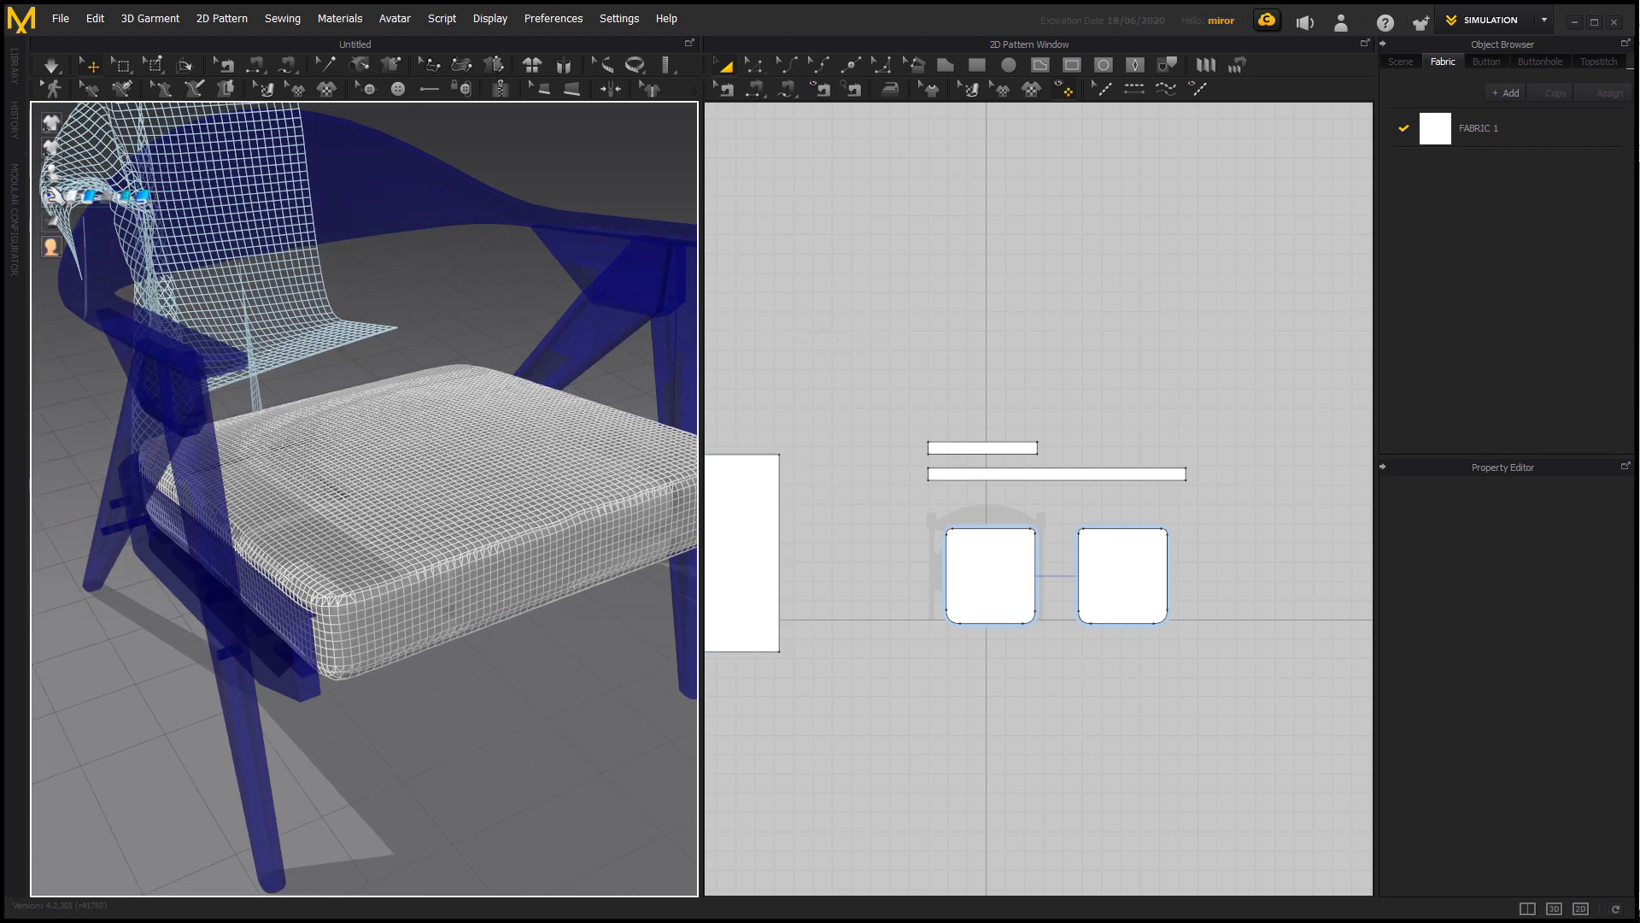
pyautogui.click(174, 197)
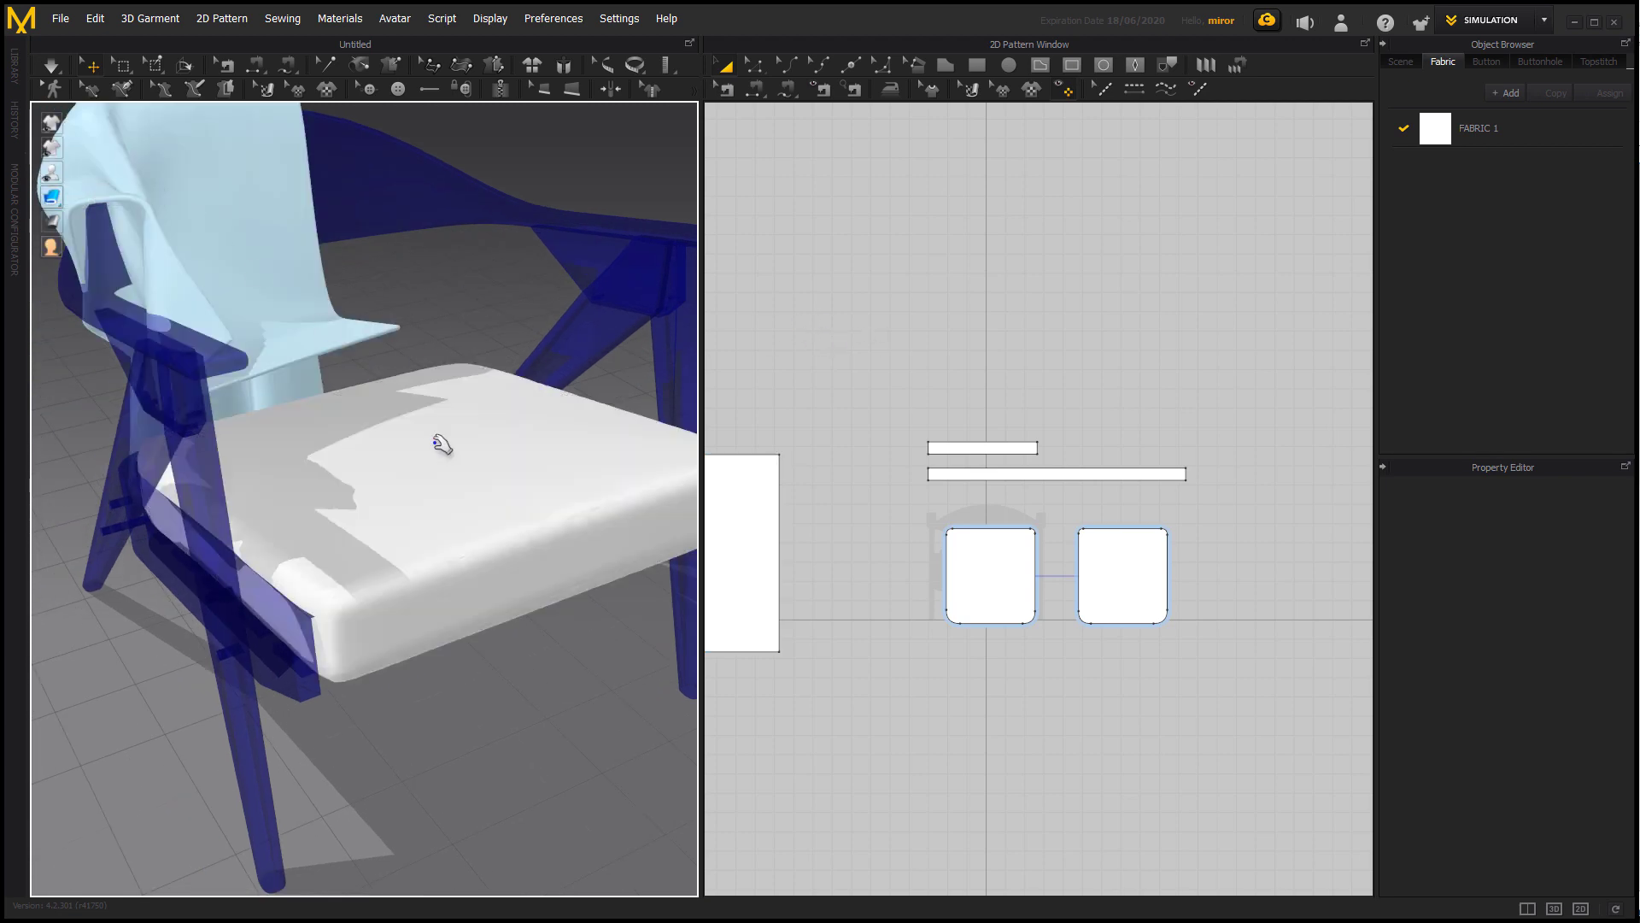
pyautogui.click(483, 523)
pyautogui.click(548, 683)
pyautogui.moveTo(553, 687); pyautogui.dragTo(512, 659, button='right')
# Set the Particle Distance of all four cushion cover patterns to 5 mm and simulate the cover.
pyautogui.moveTo(892, 372); pyautogui.dragTo(1241, 697)
pyautogui.click(1560, 561)
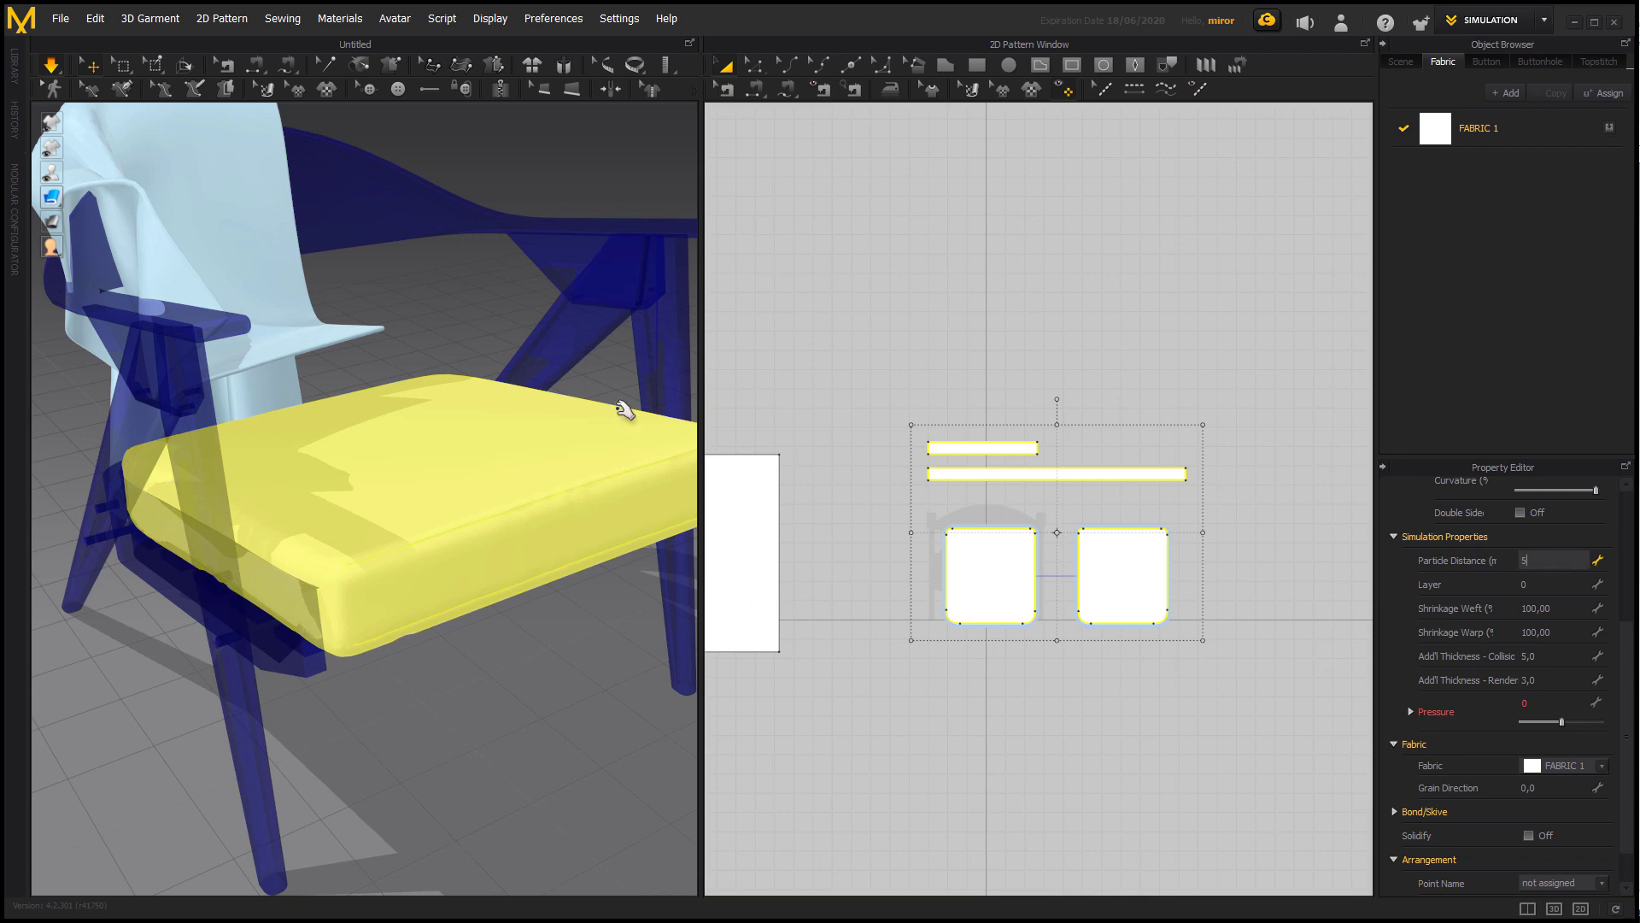
pyautogui.click(621, 350)
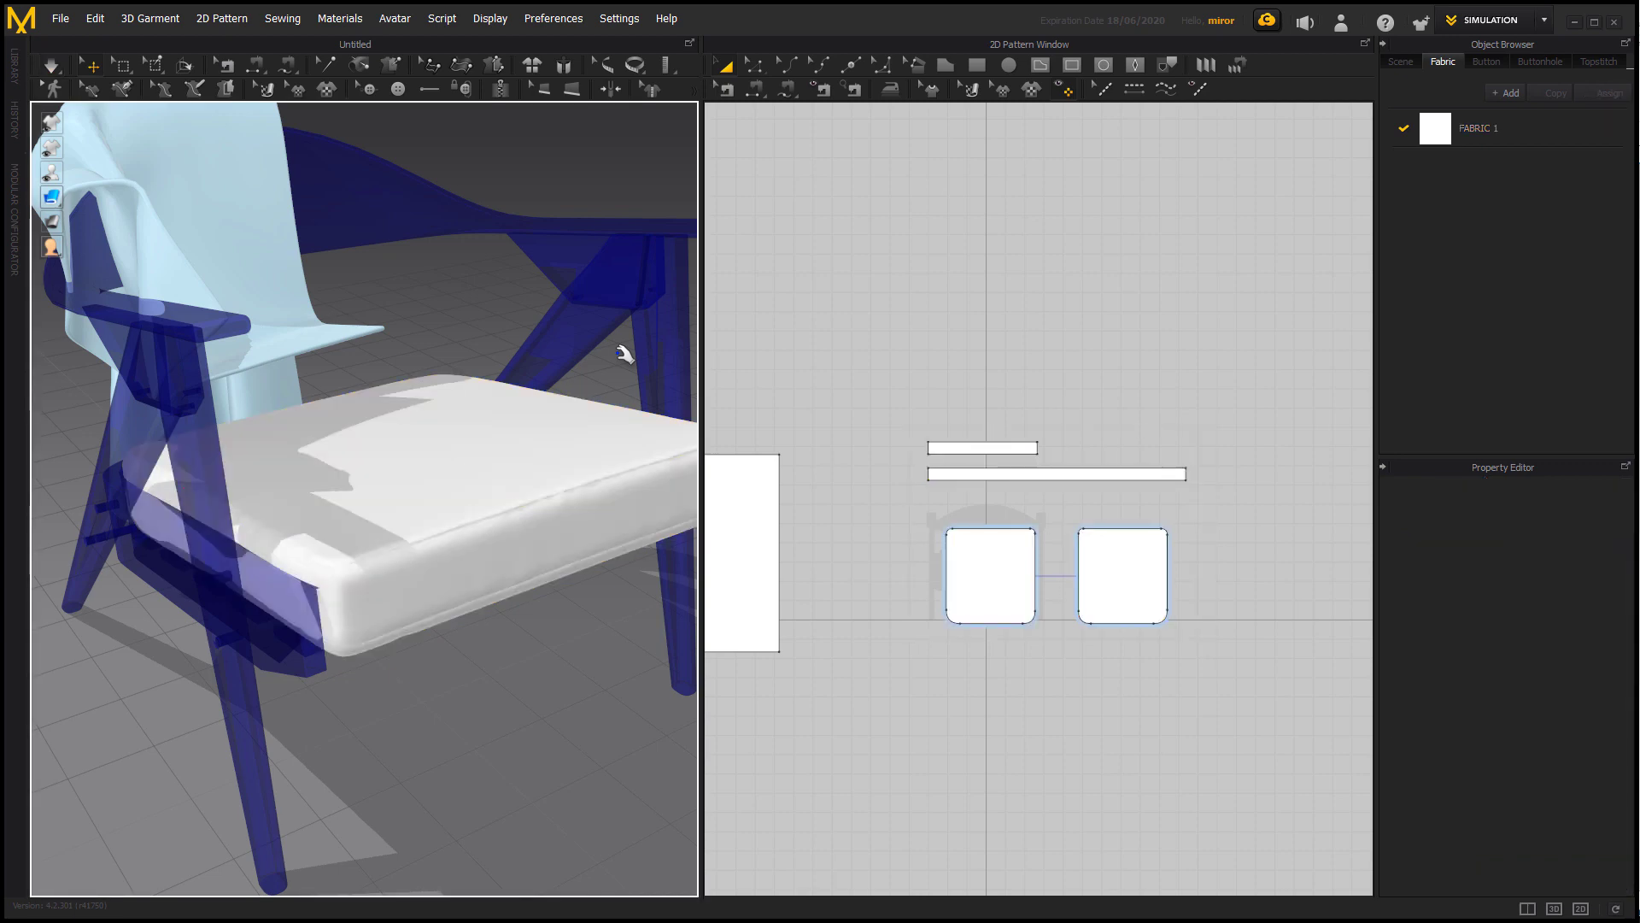
pyautogui.press('space')
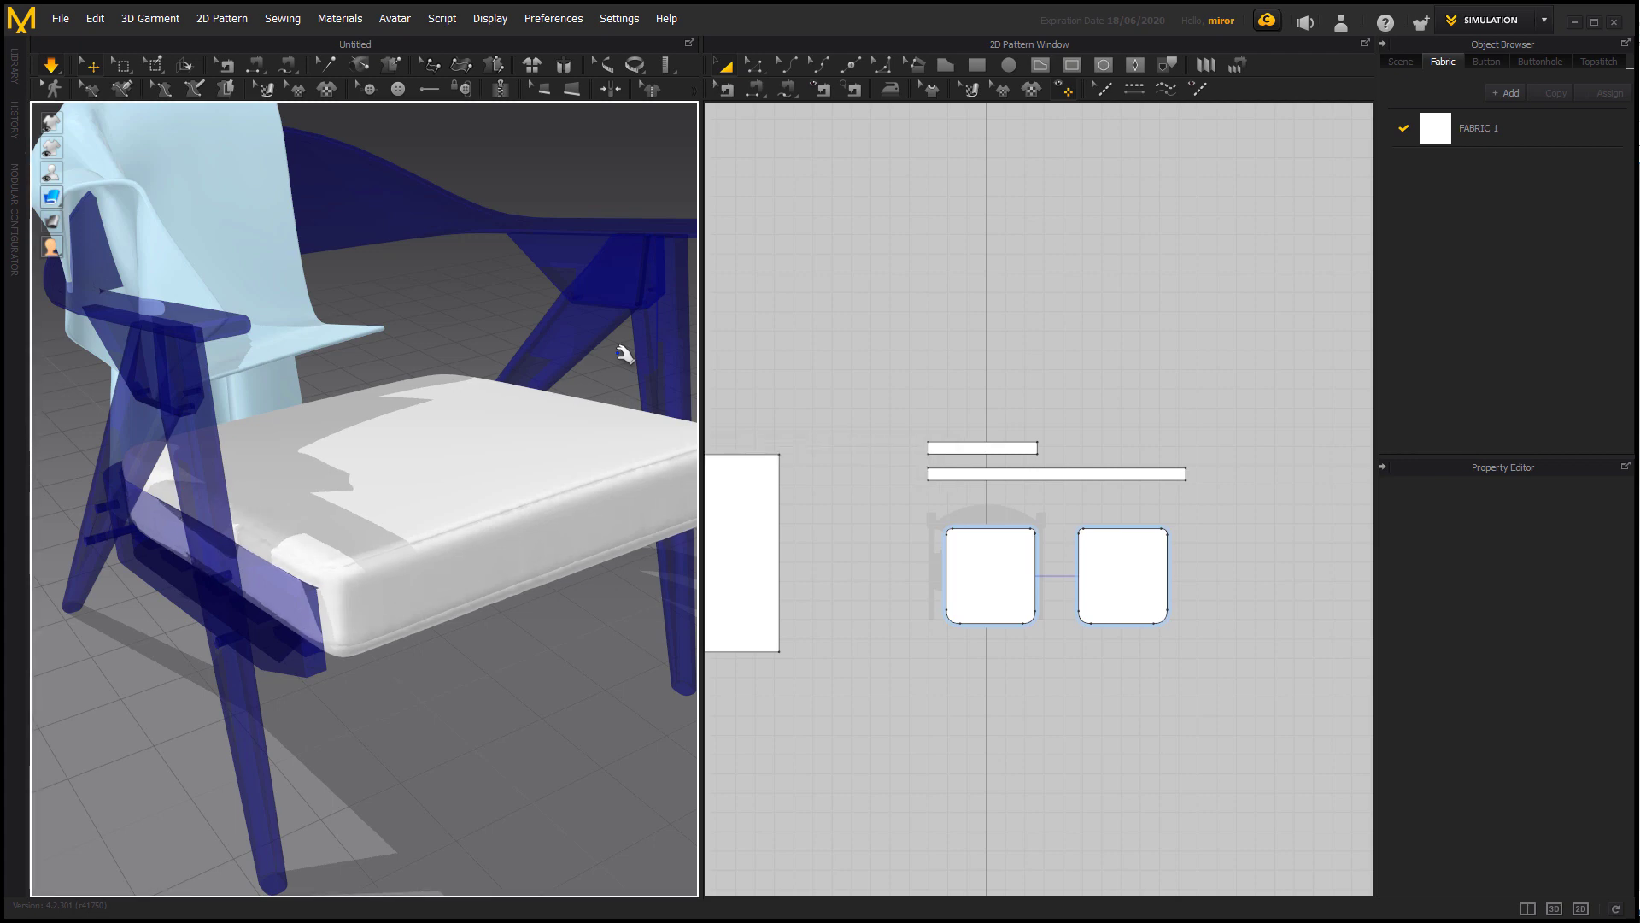
pyautogui.moveTo(559, 662)
pyautogui.mouseDown(button='right')
pyautogui.moveTo(469, 670)
pyautogui.moveTo(432, 644)
pyautogui.moveTo(513, 623)
pyautogui.moveTo(537, 681)
pyautogui.mouseUp(button='right')
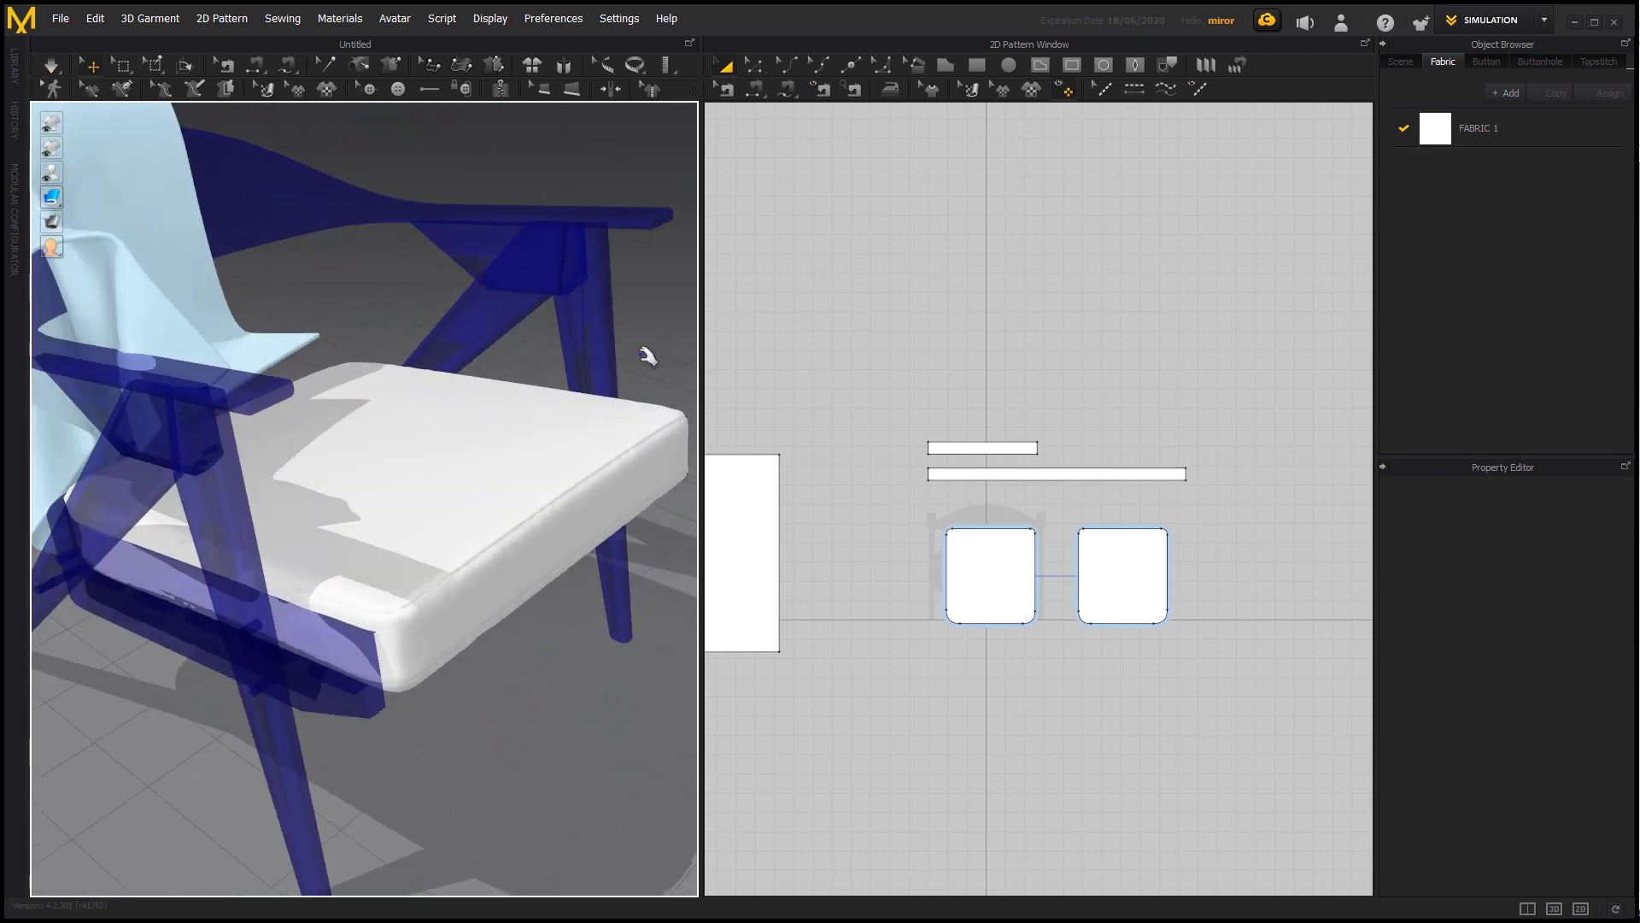
# Select the four cushion cover patterns, freeze them and clear the selection.
pyautogui.moveTo(910, 351); pyautogui.dragTo(1261, 687)
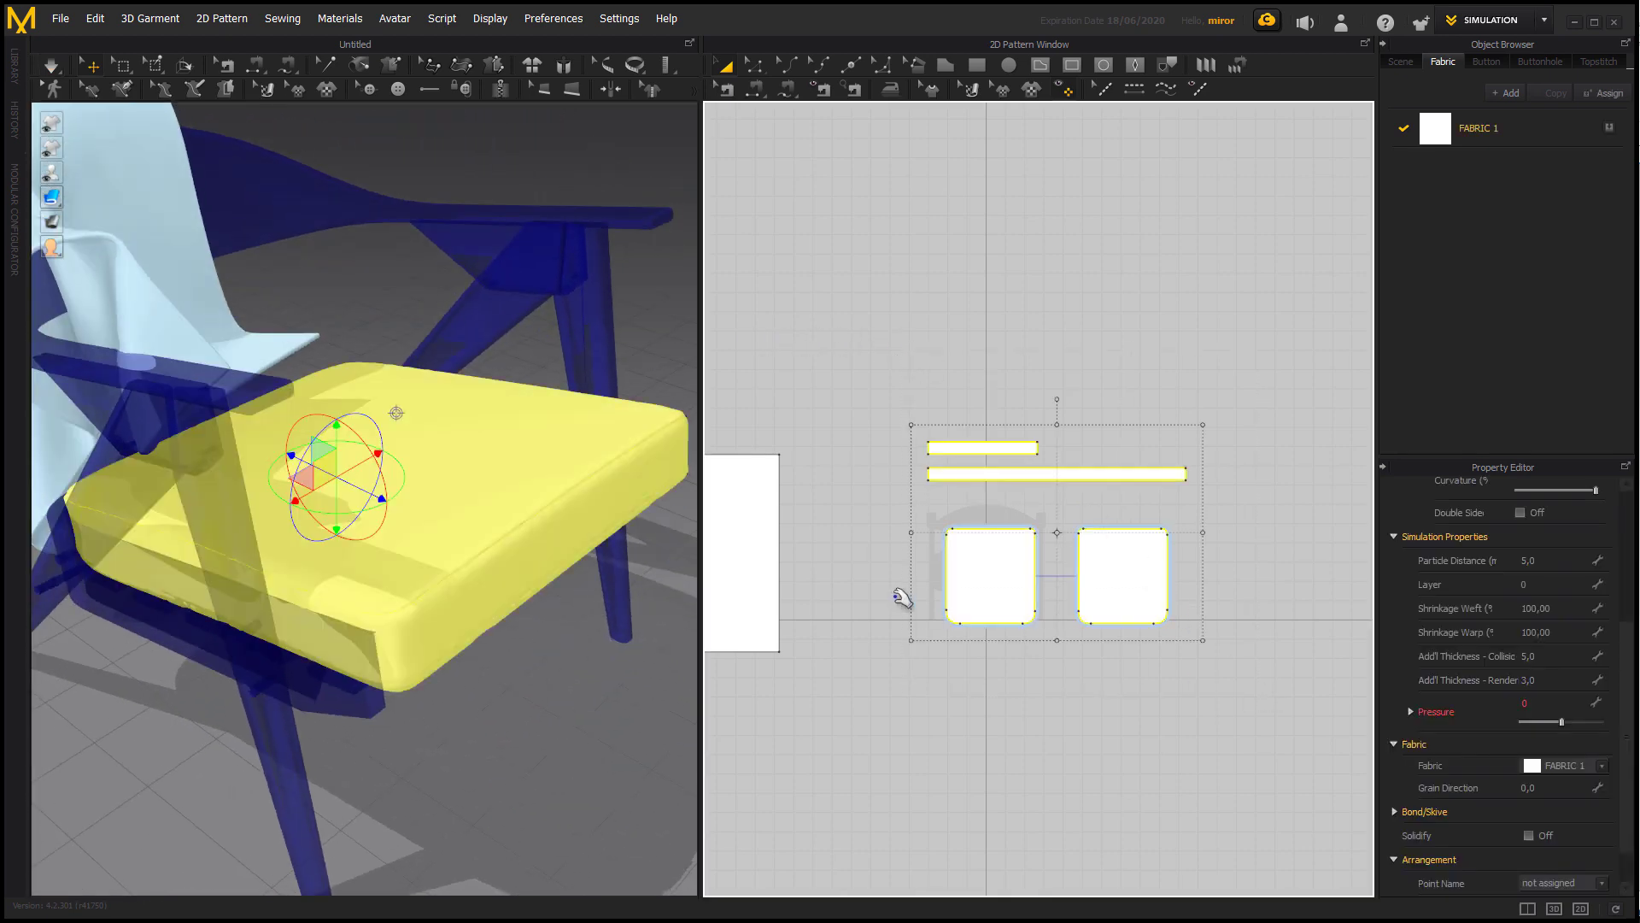
pyautogui.rightClick(495, 469)
pyautogui.moveTo(579, 239)
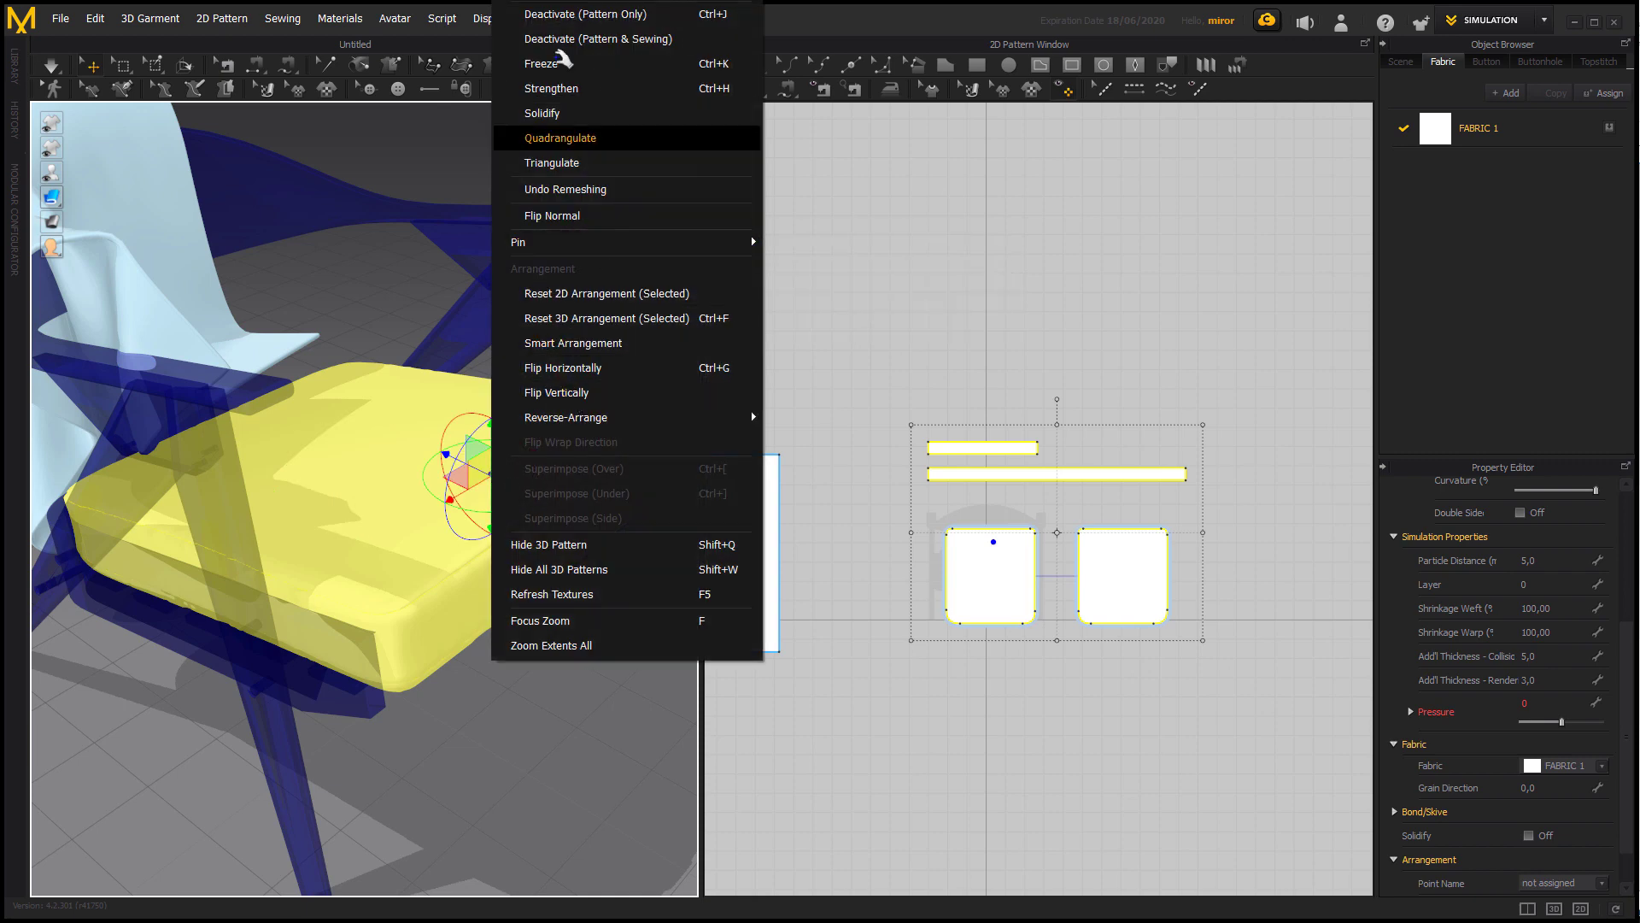
pyautogui.click(542, 63)
pyautogui.click(384, 333)
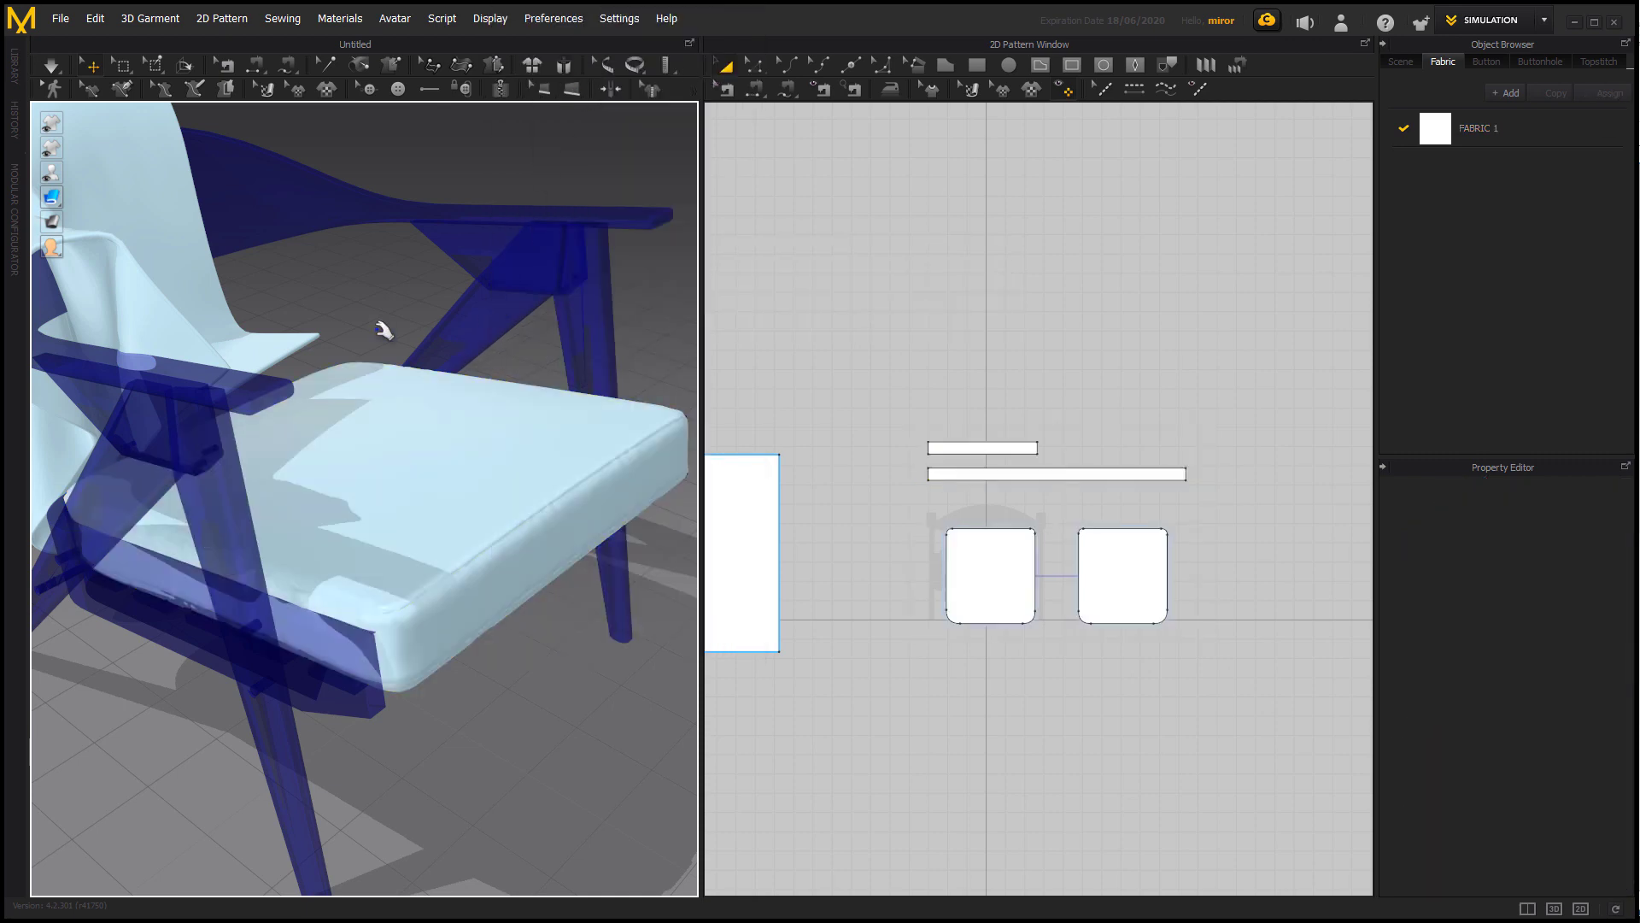
# Unfreeze the draped fabric sheet and activate the chair frame avatar for collision.
pyautogui.moveTo(351, 443); pyautogui.dragTo(496, 421, button='right')
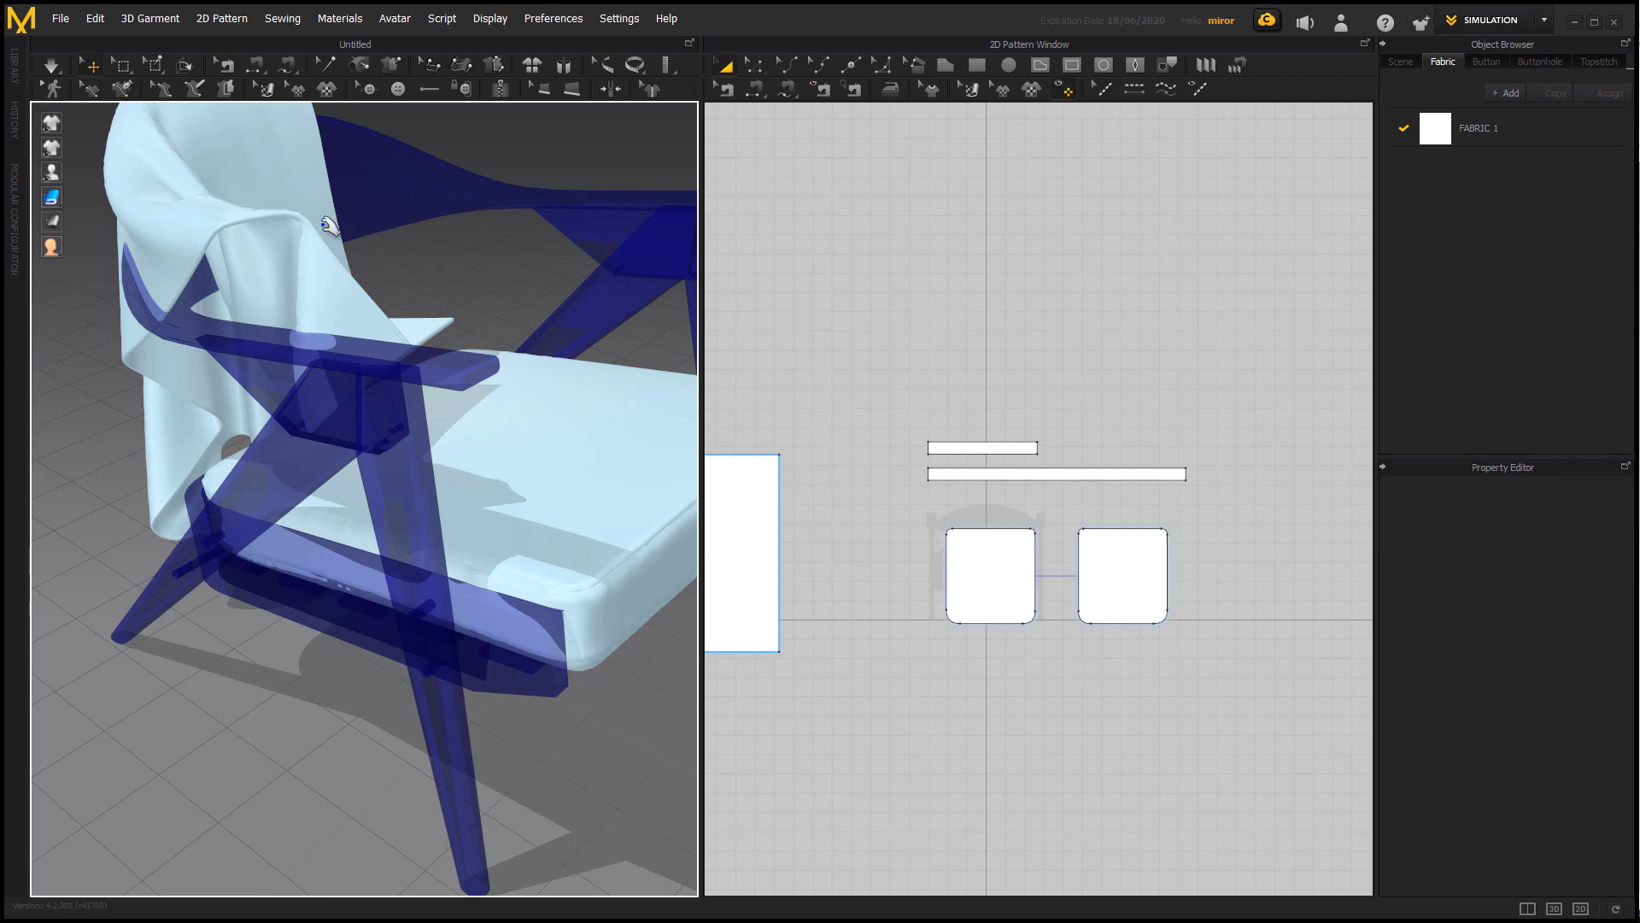
pyautogui.rightClick(328, 226)
pyautogui.click(399, 359)
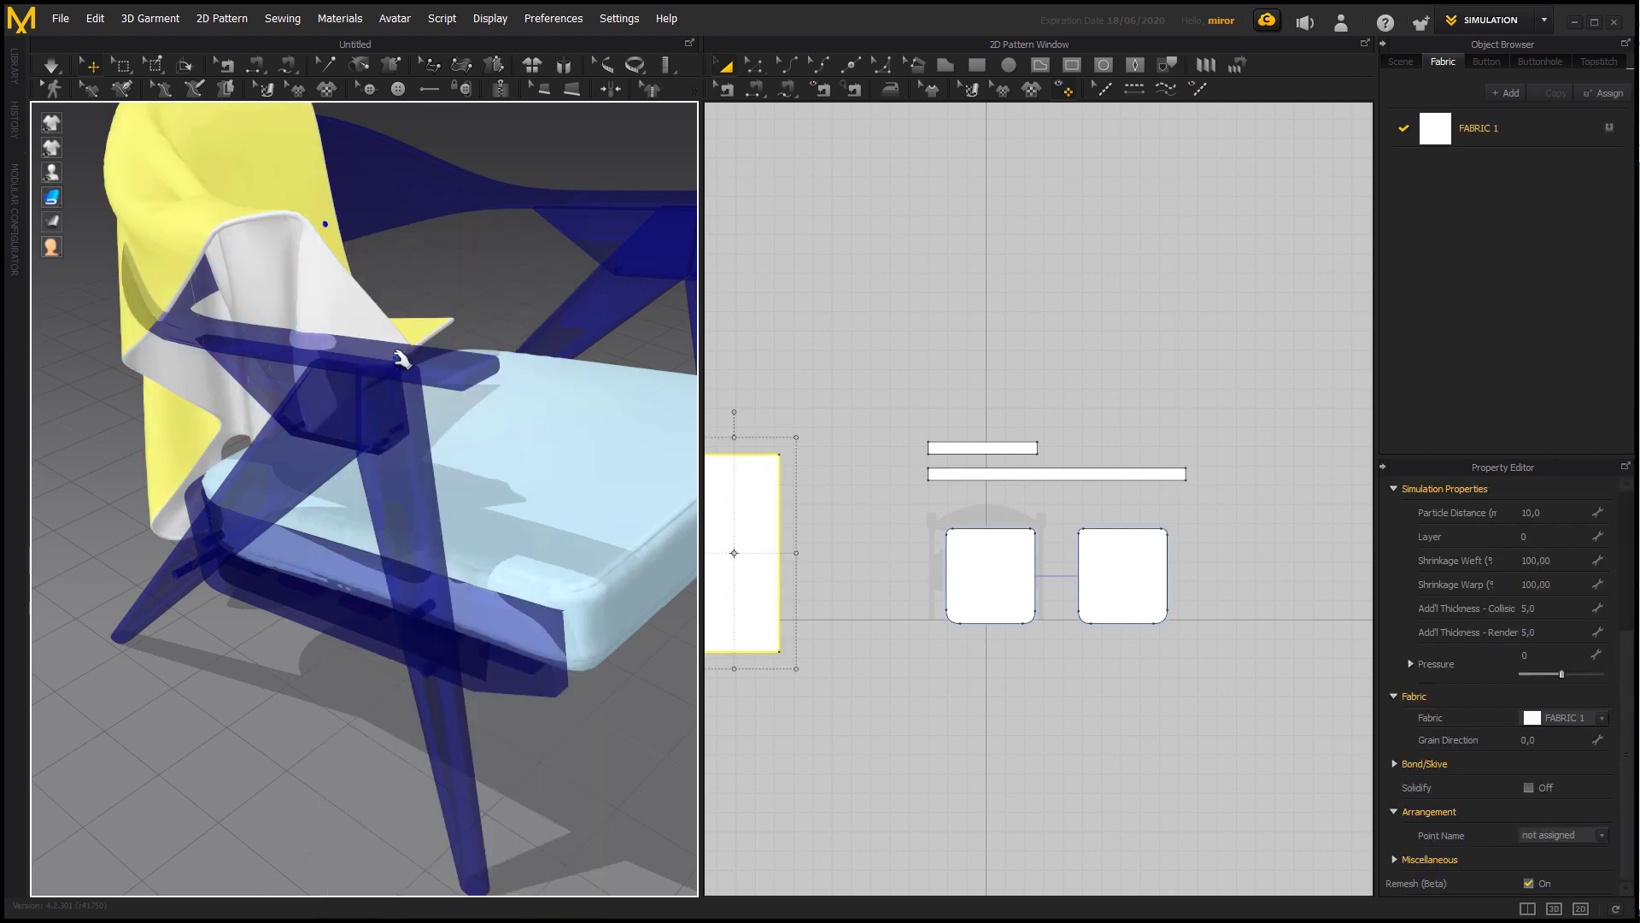
pyautogui.click(410, 425)
pyautogui.rightClick(408, 424)
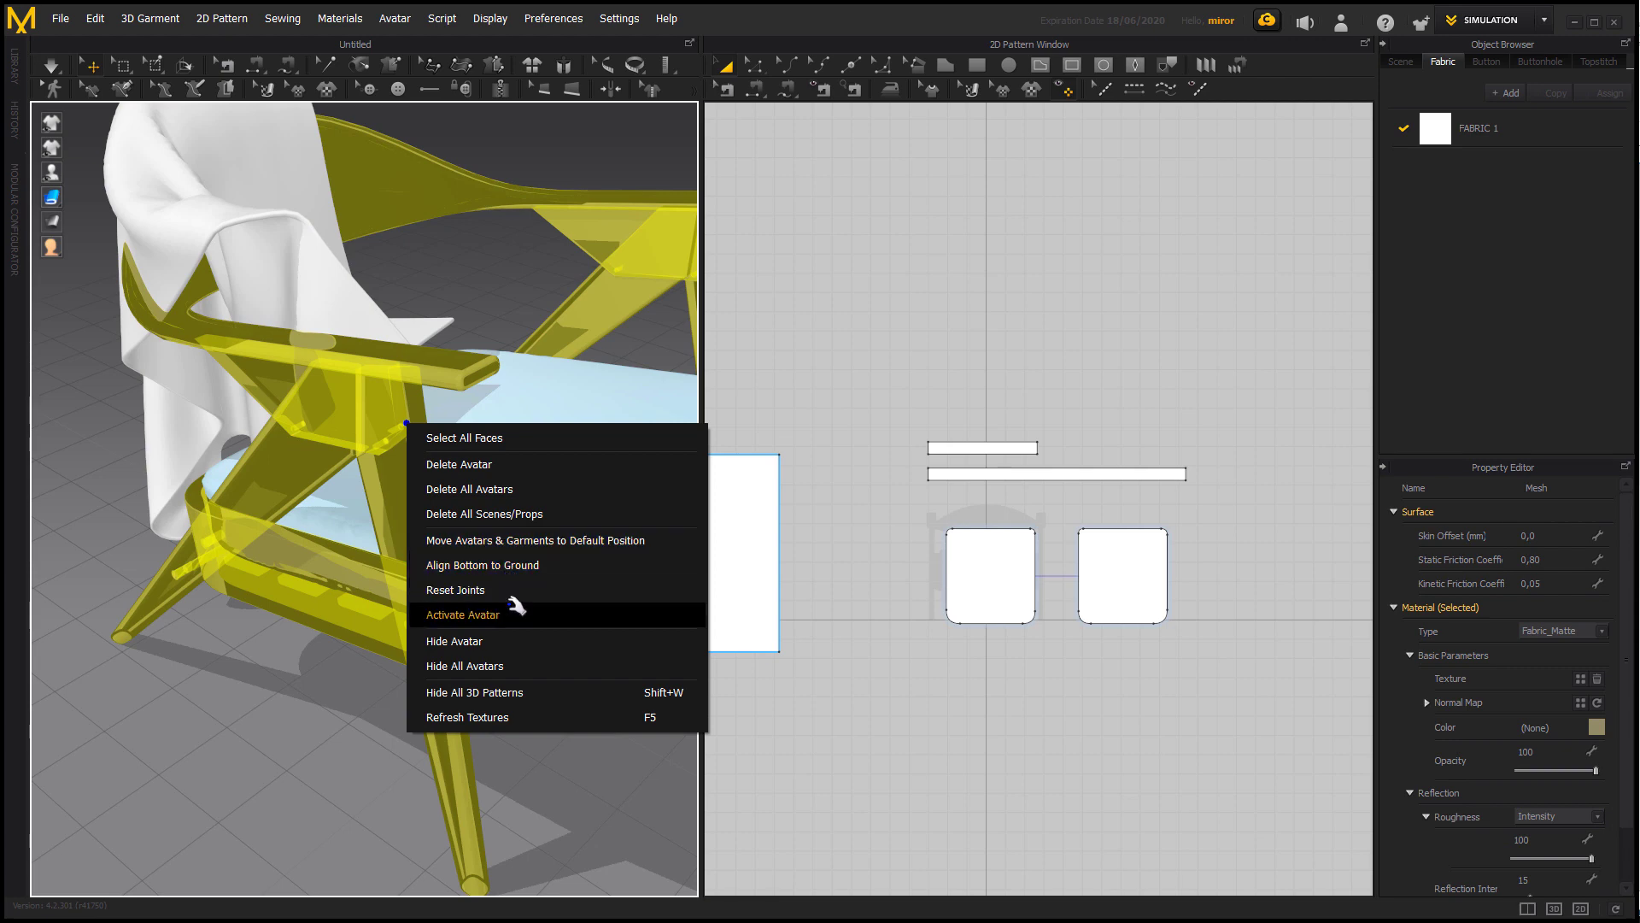
pyautogui.click(512, 612)
# Simulate the fabric sheet so it drapes over the chair's backrest and armrest, and inspect it from the front and back.
pyautogui.moveTo(531, 287); pyautogui.dragTo(451, 612, button='right')
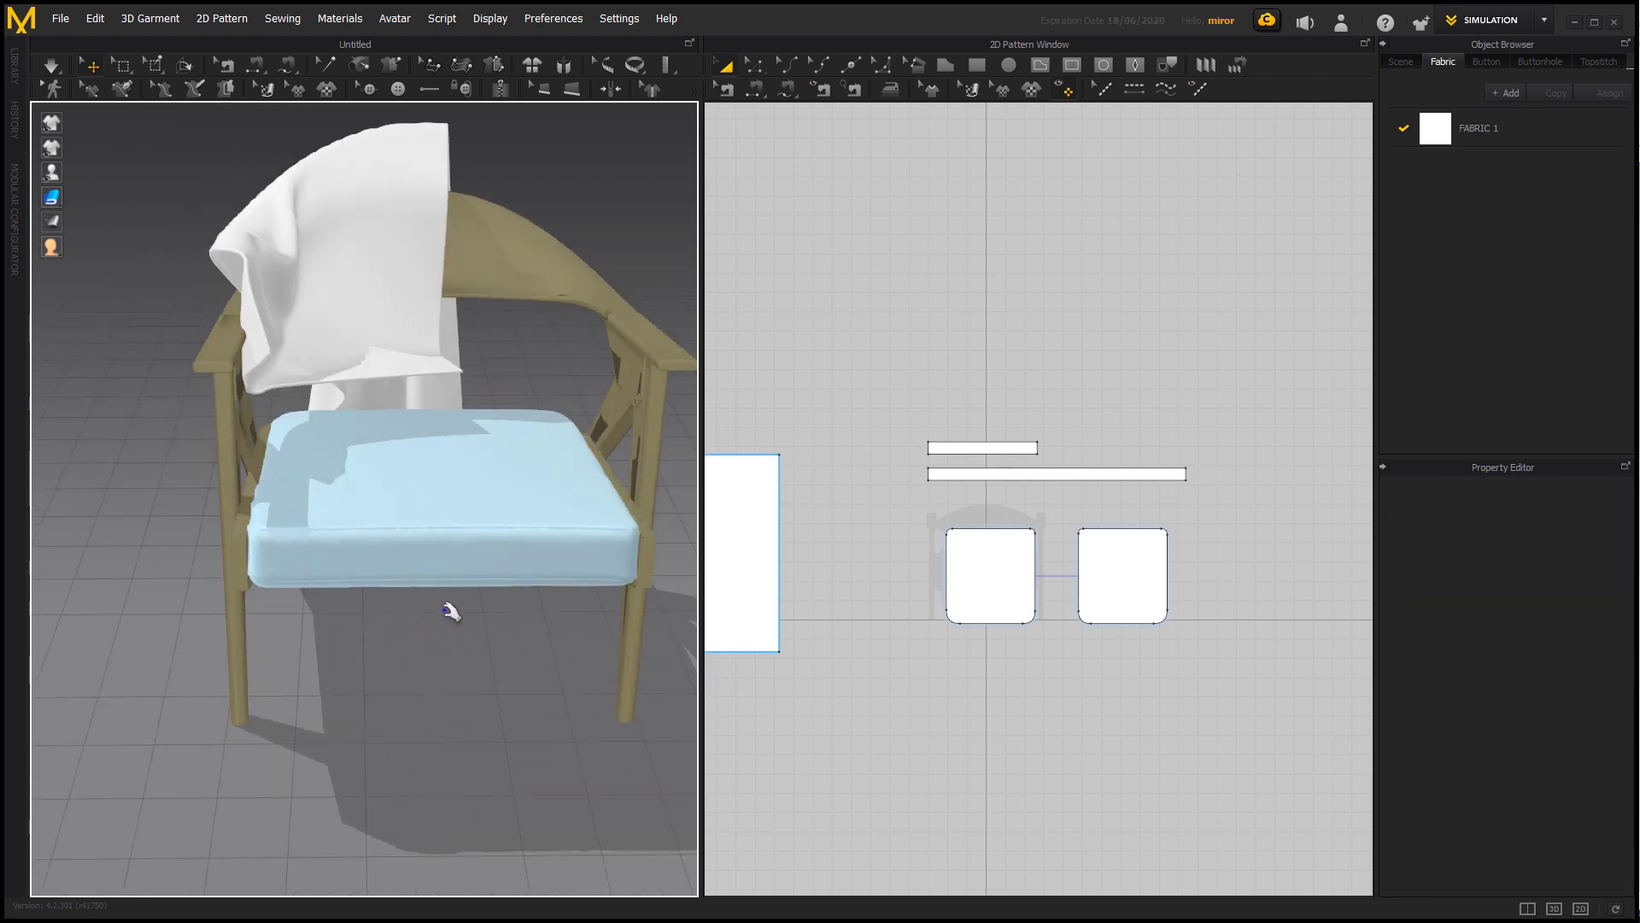
pyautogui.press('space')
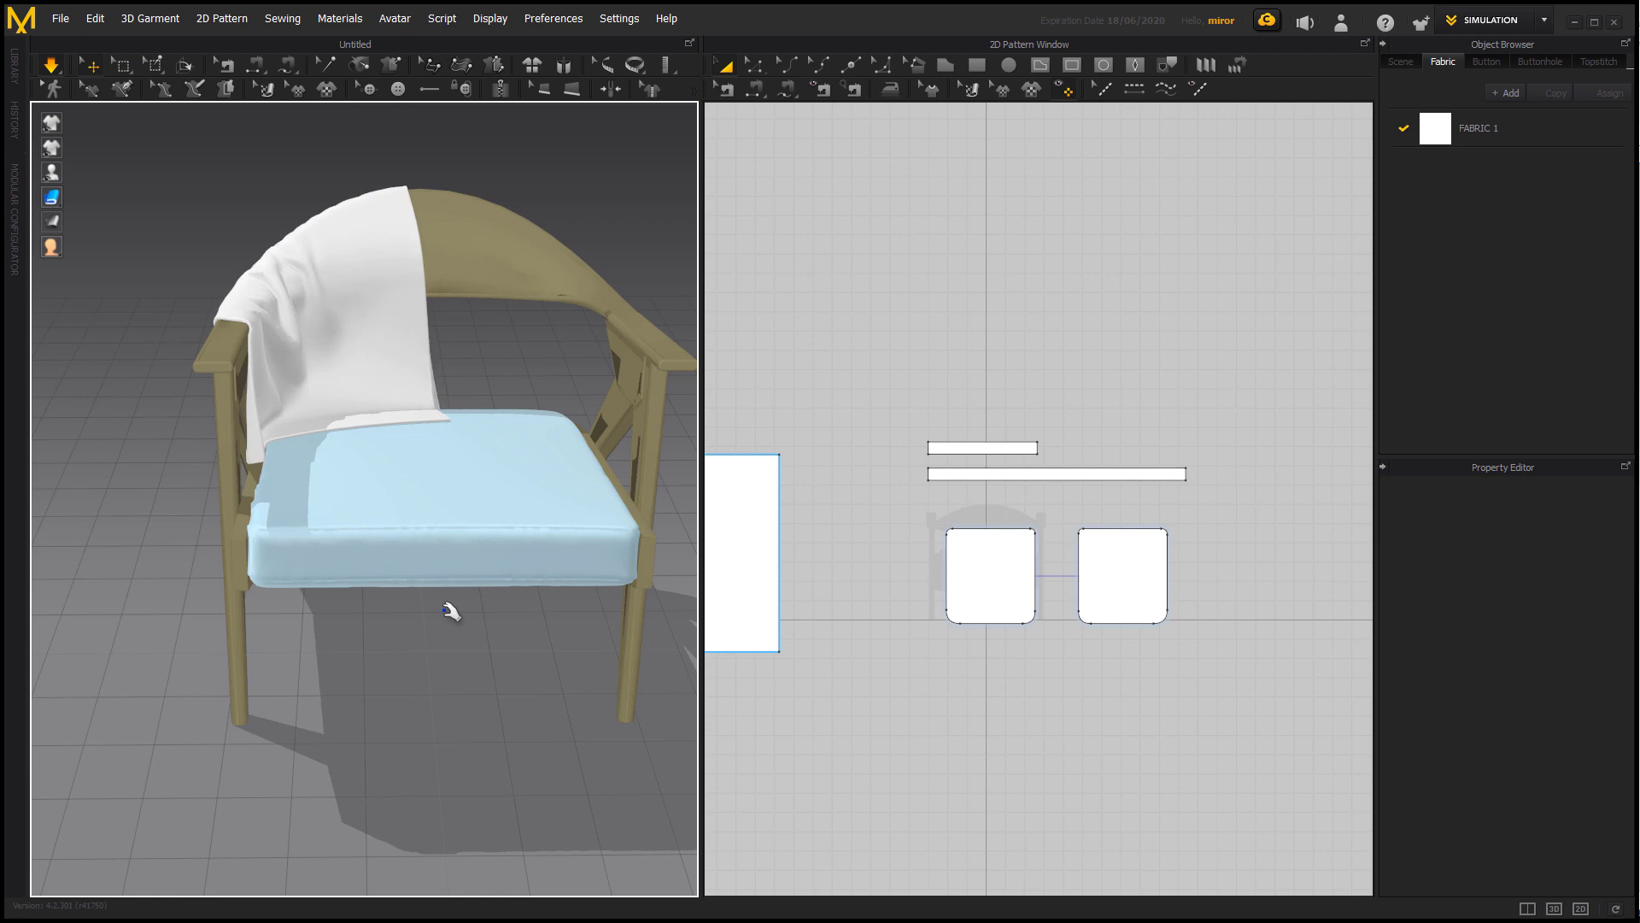
pyautogui.moveTo(471, 636); pyautogui.dragTo(564, 688, button='right')
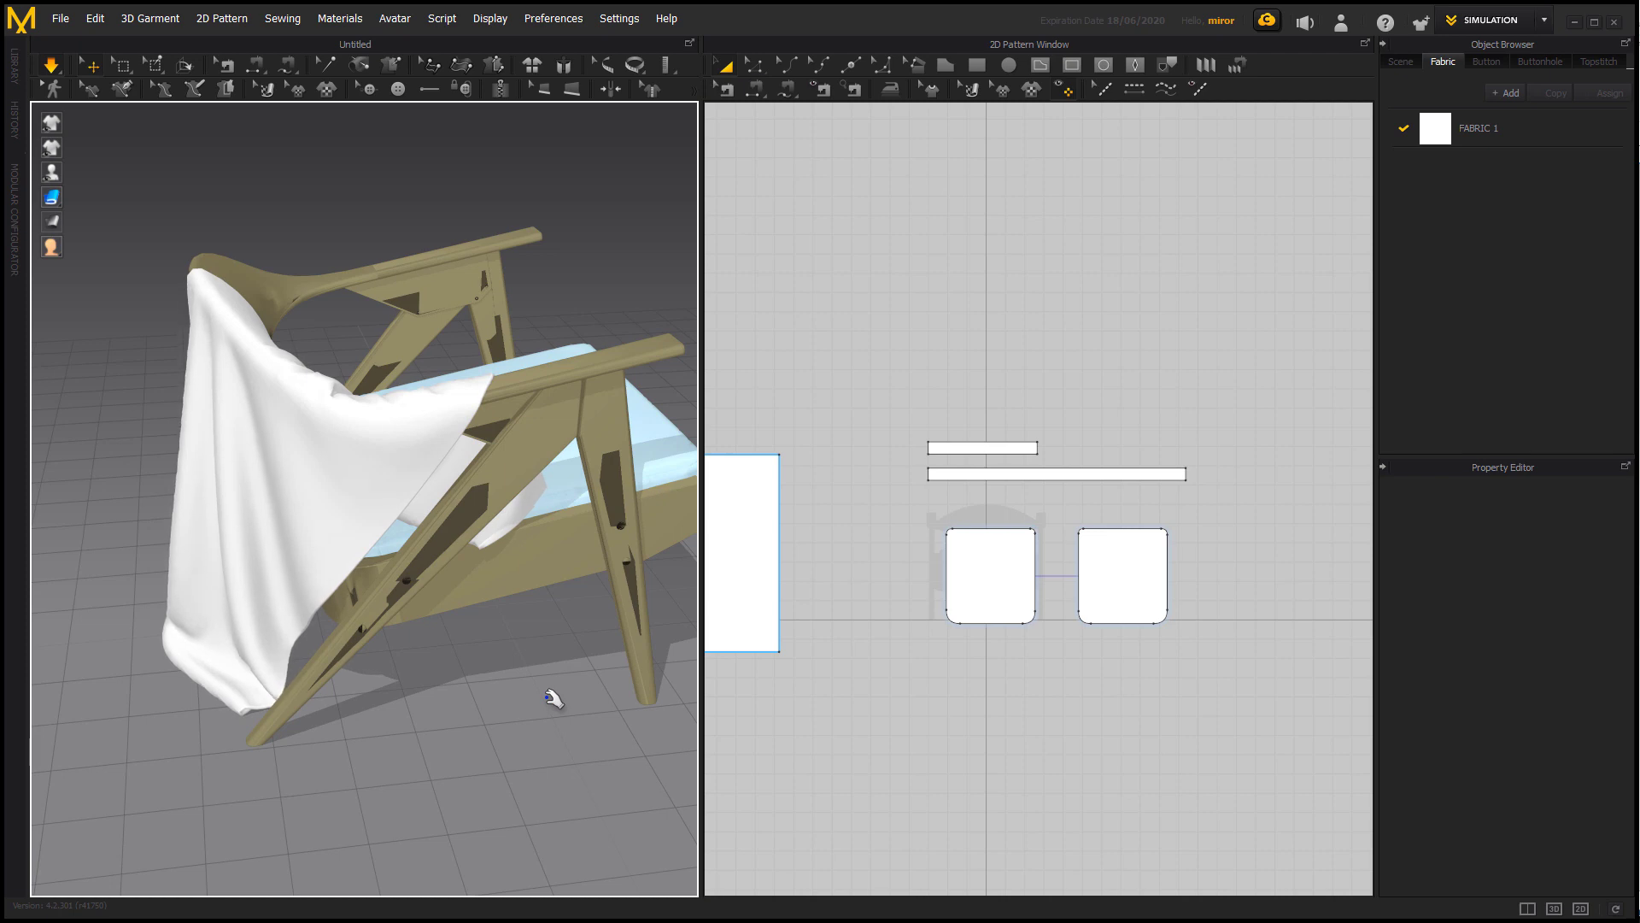
pyautogui.moveTo(524, 695); pyautogui.dragTo(647, 654, button='right')
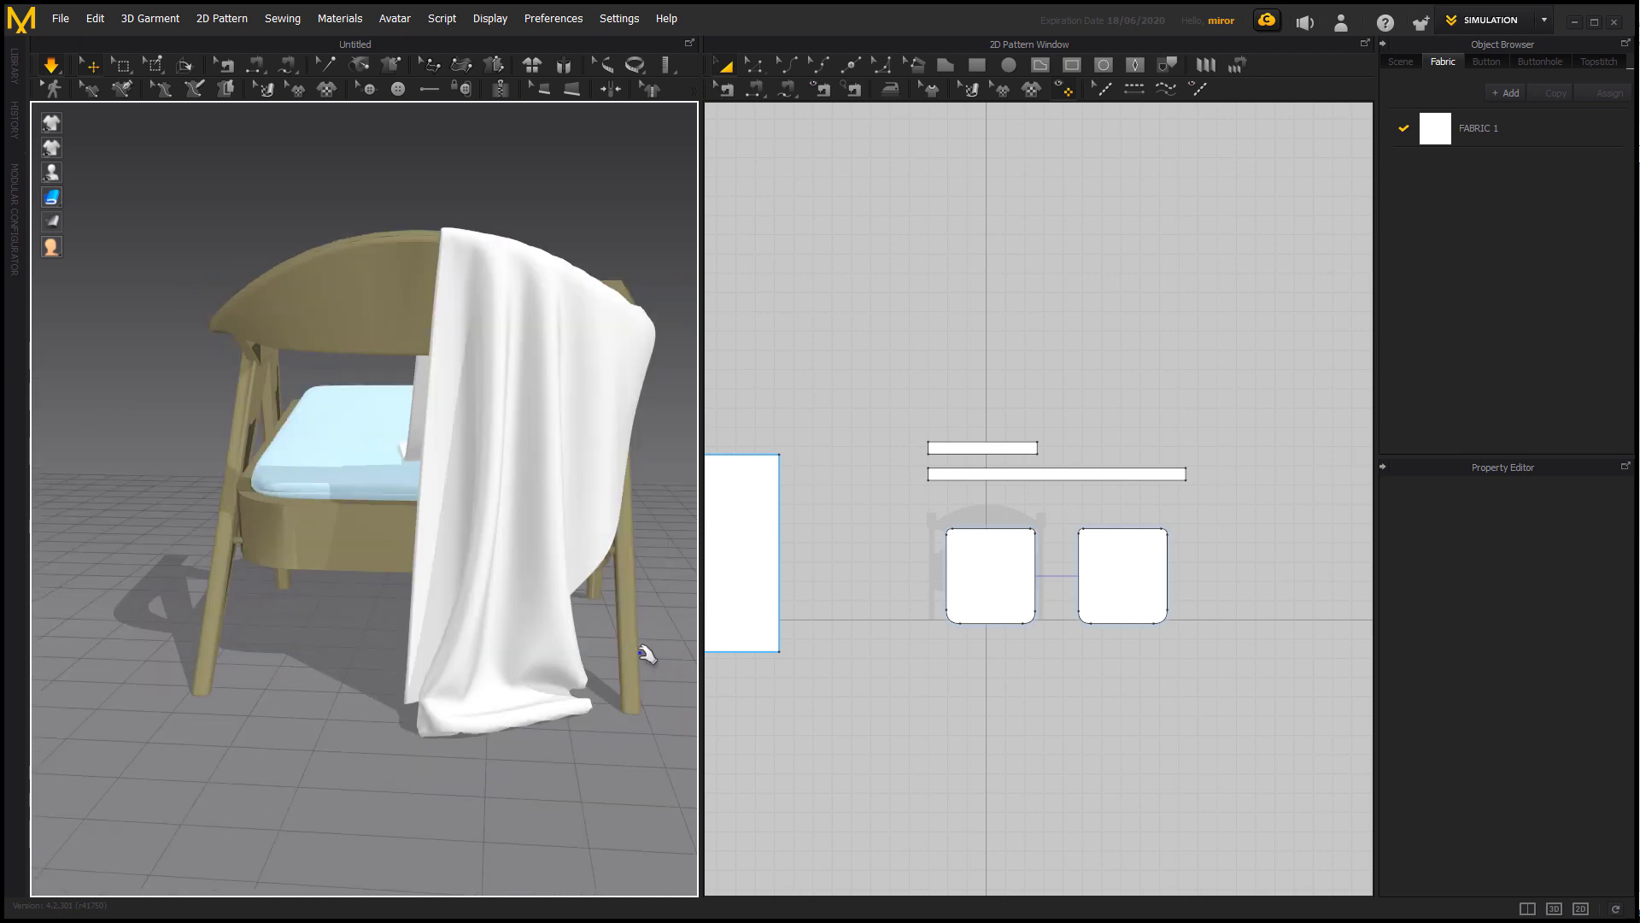
# Set the draped fabric sheet's Particle Distance to 5 mm and let the finer drape settle in the simulation.
pyautogui.click(544, 431)
pyautogui.doubleClick(1566, 511)
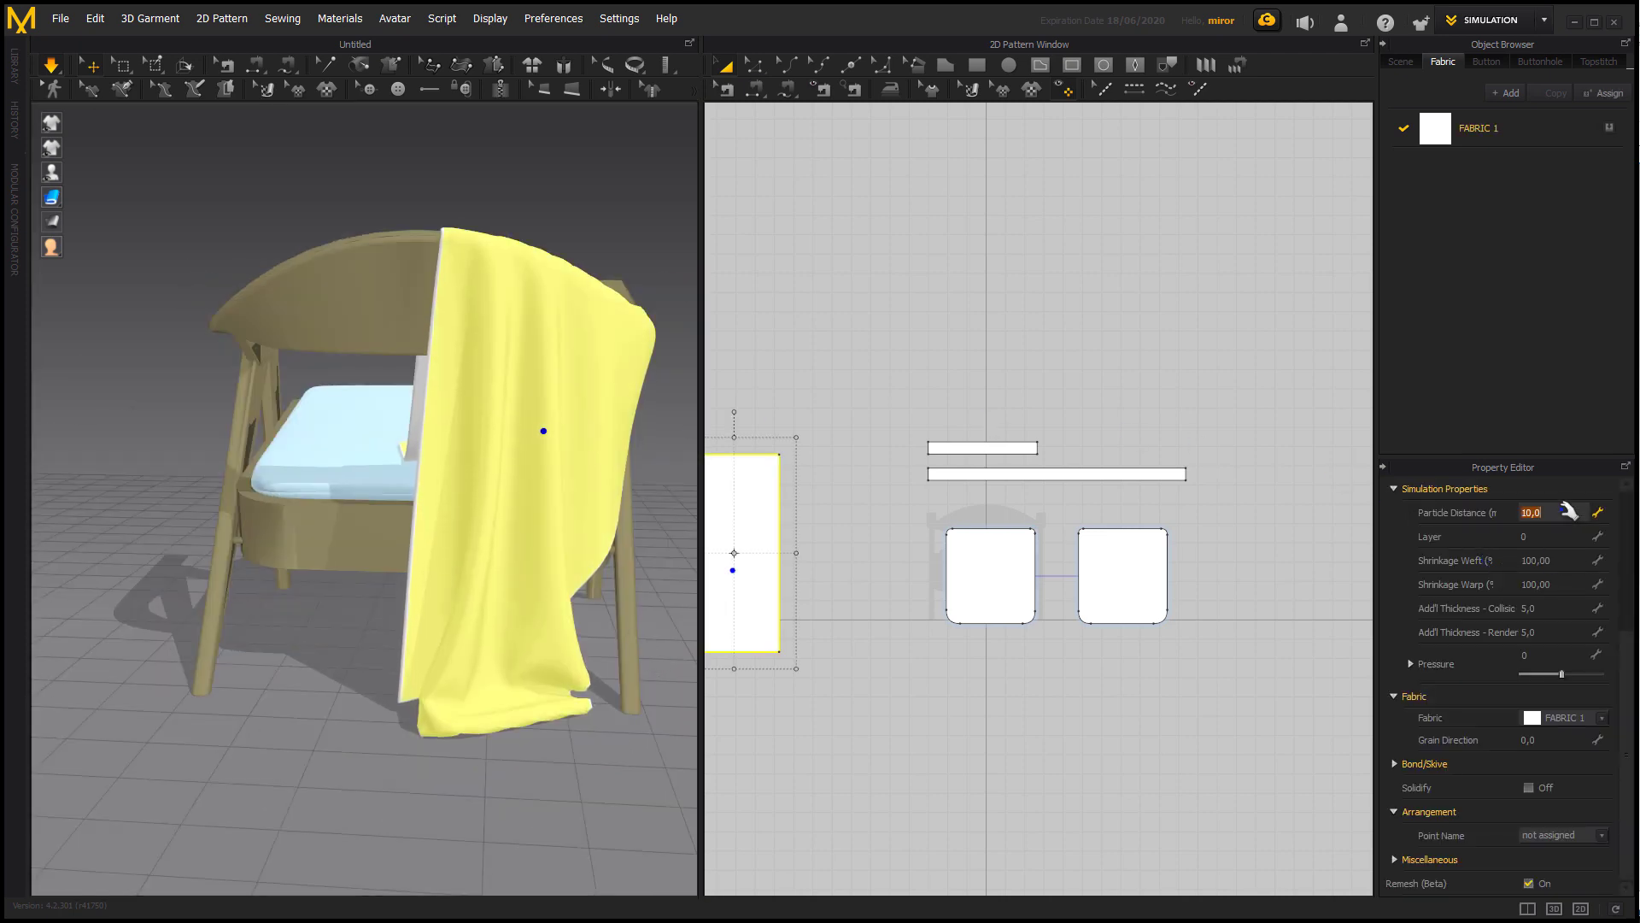
pyautogui.write('5')
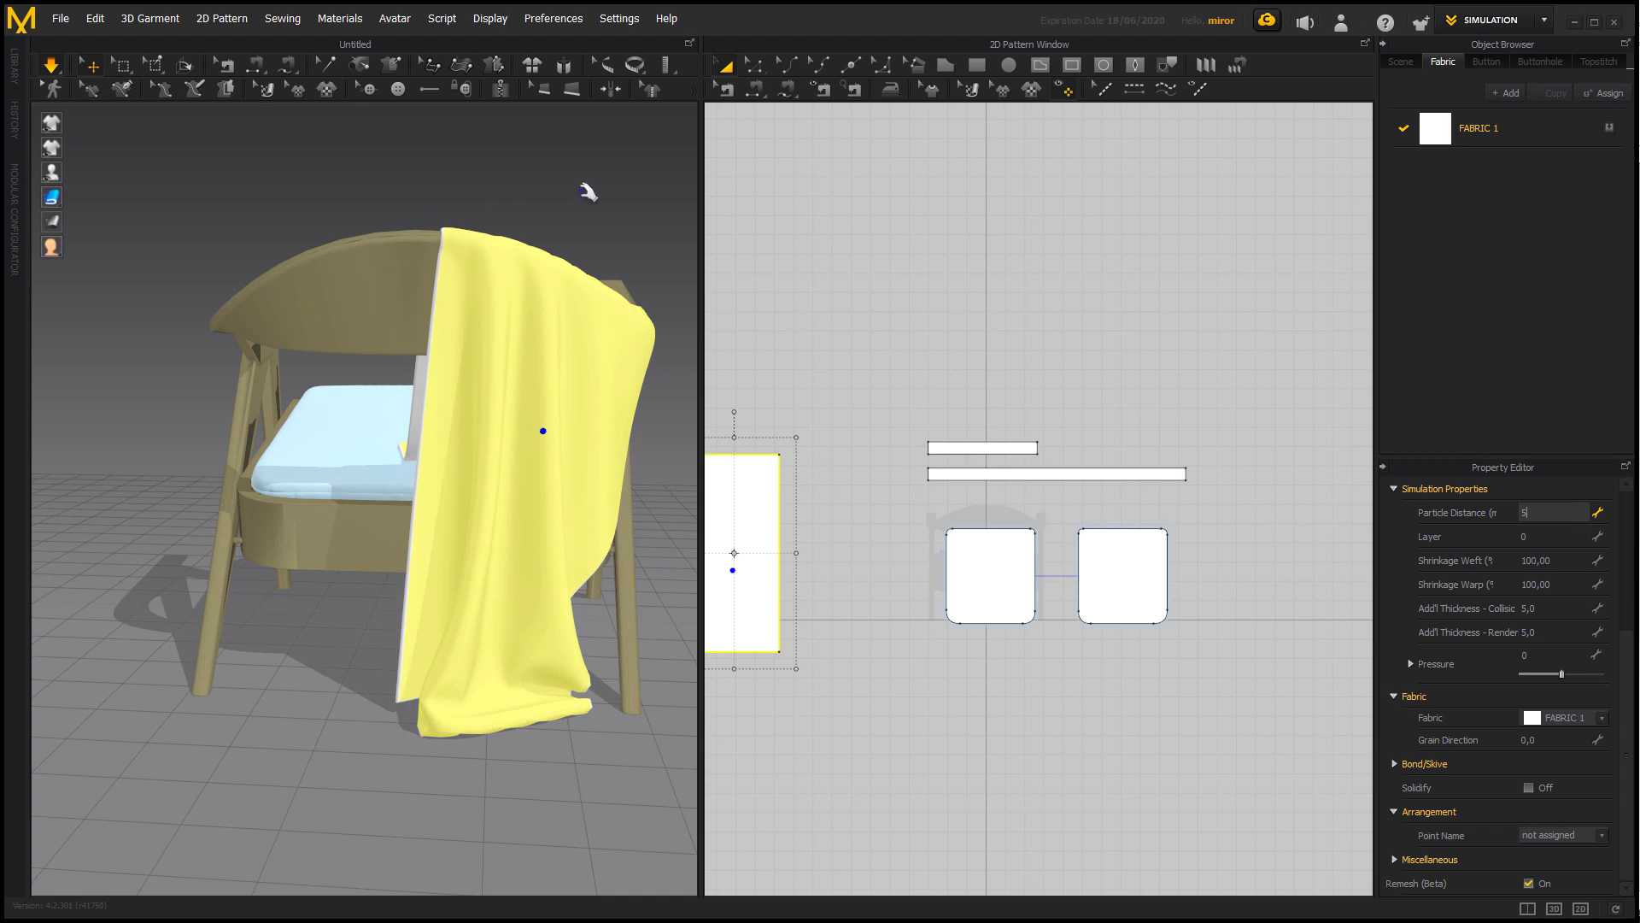
pyautogui.press('Return')
pyautogui.moveTo(621, 240); pyautogui.dragTo(394, 747, button='right')
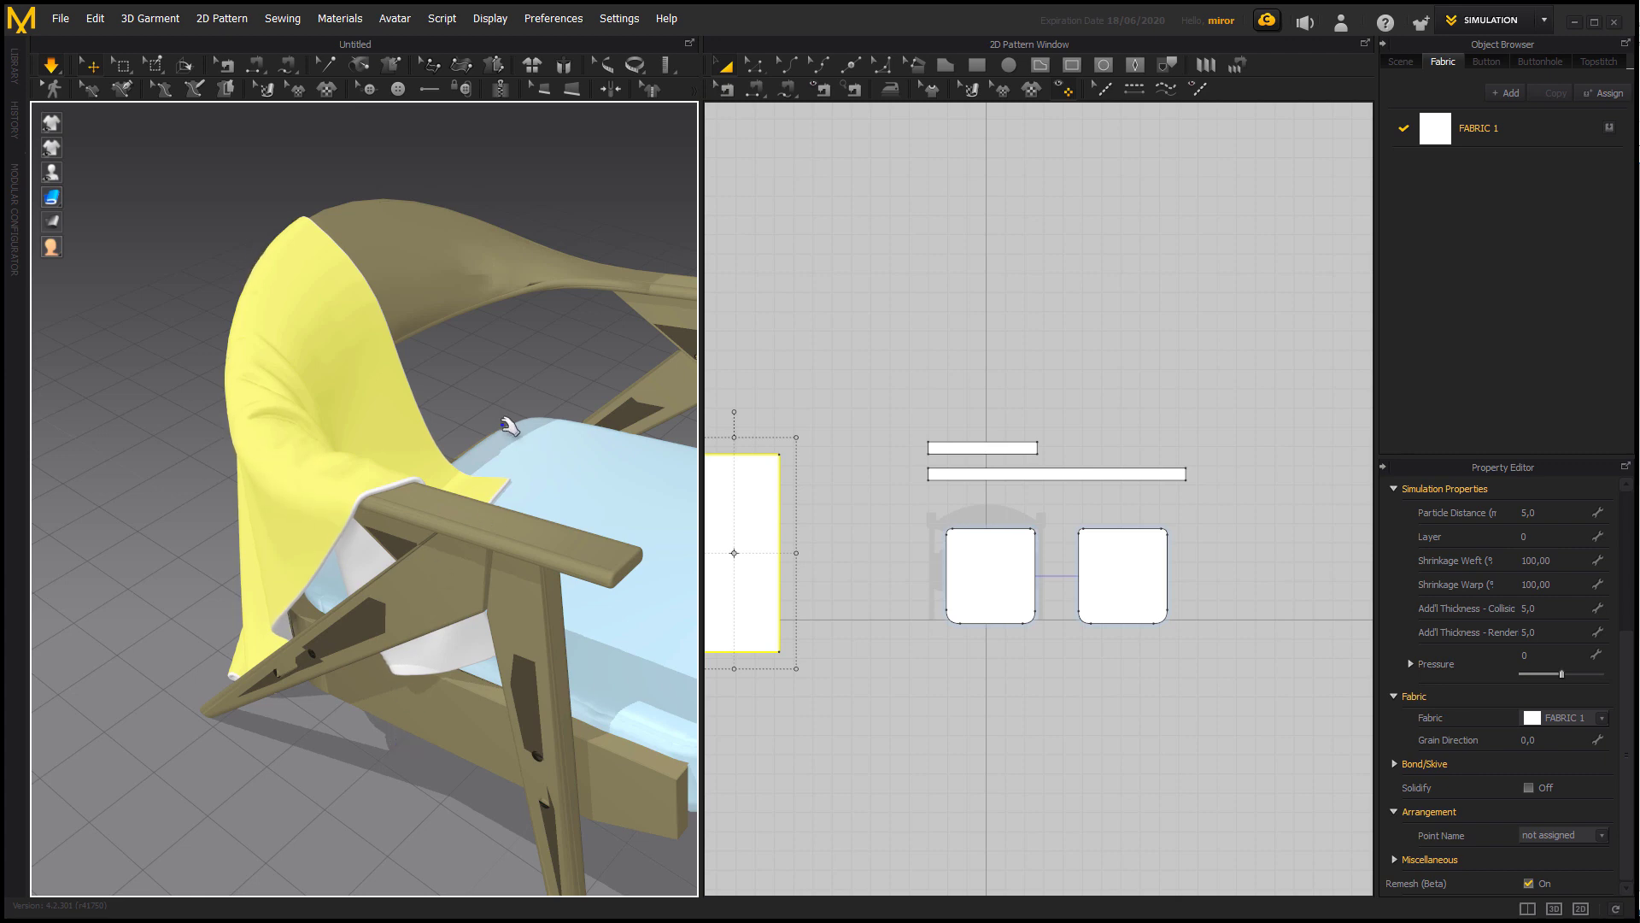
pyautogui.moveTo(509, 425); pyautogui.dragTo(615, 458, button='right')
pyautogui.scroll(-5, 419, 502)
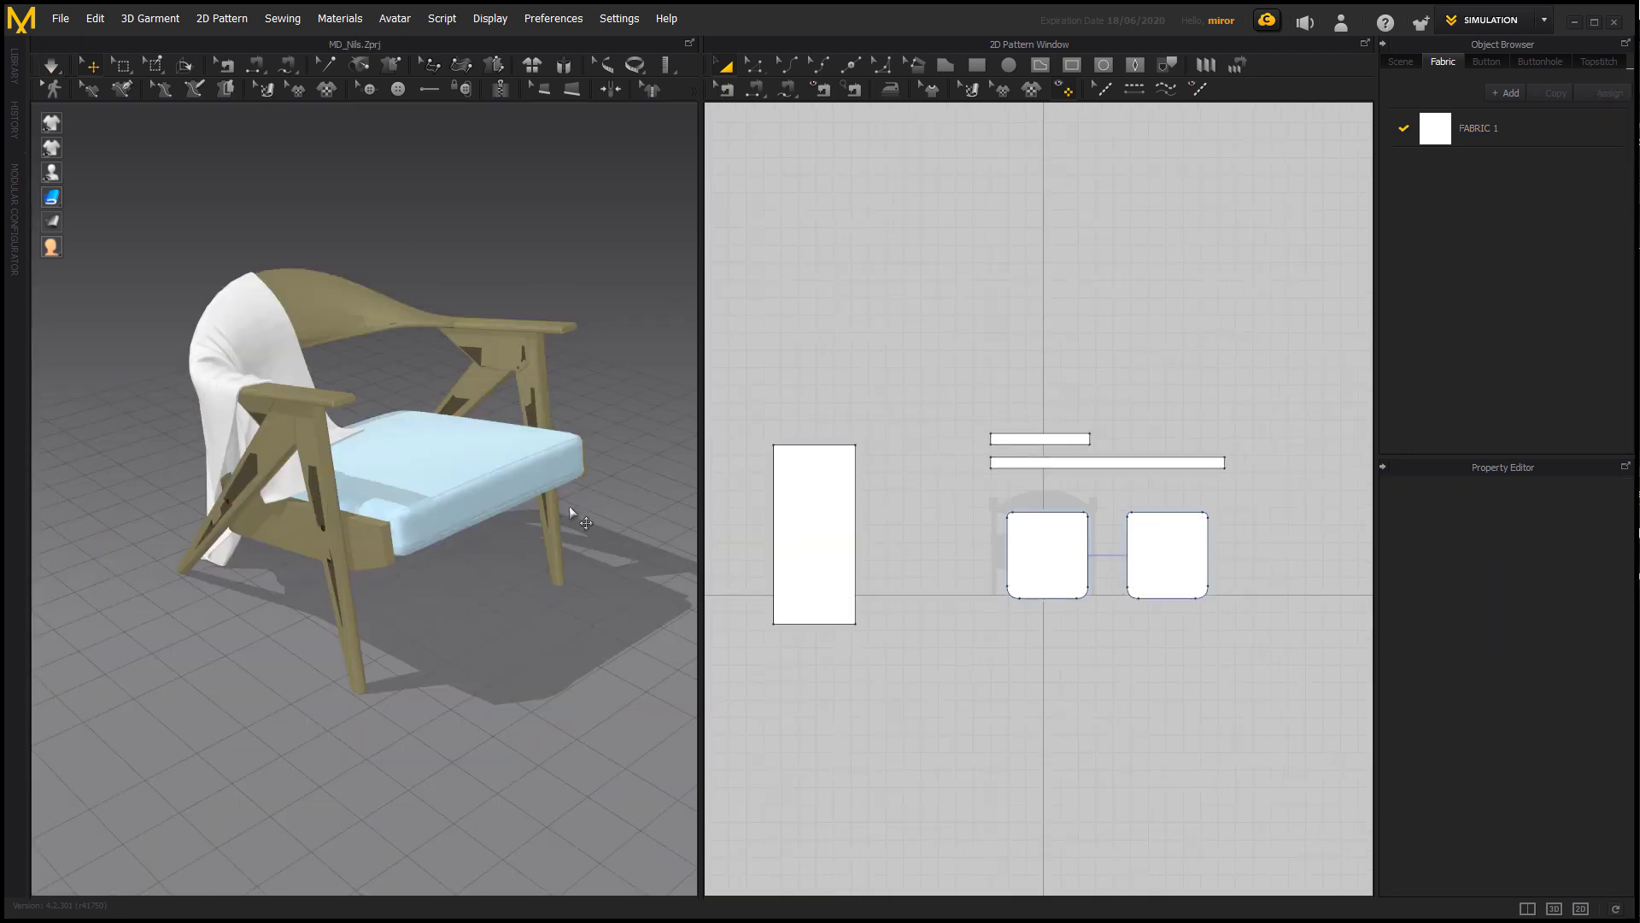
pyautogui.moveTo(569, 506); pyautogui.dragTo(557, 525, button='right')
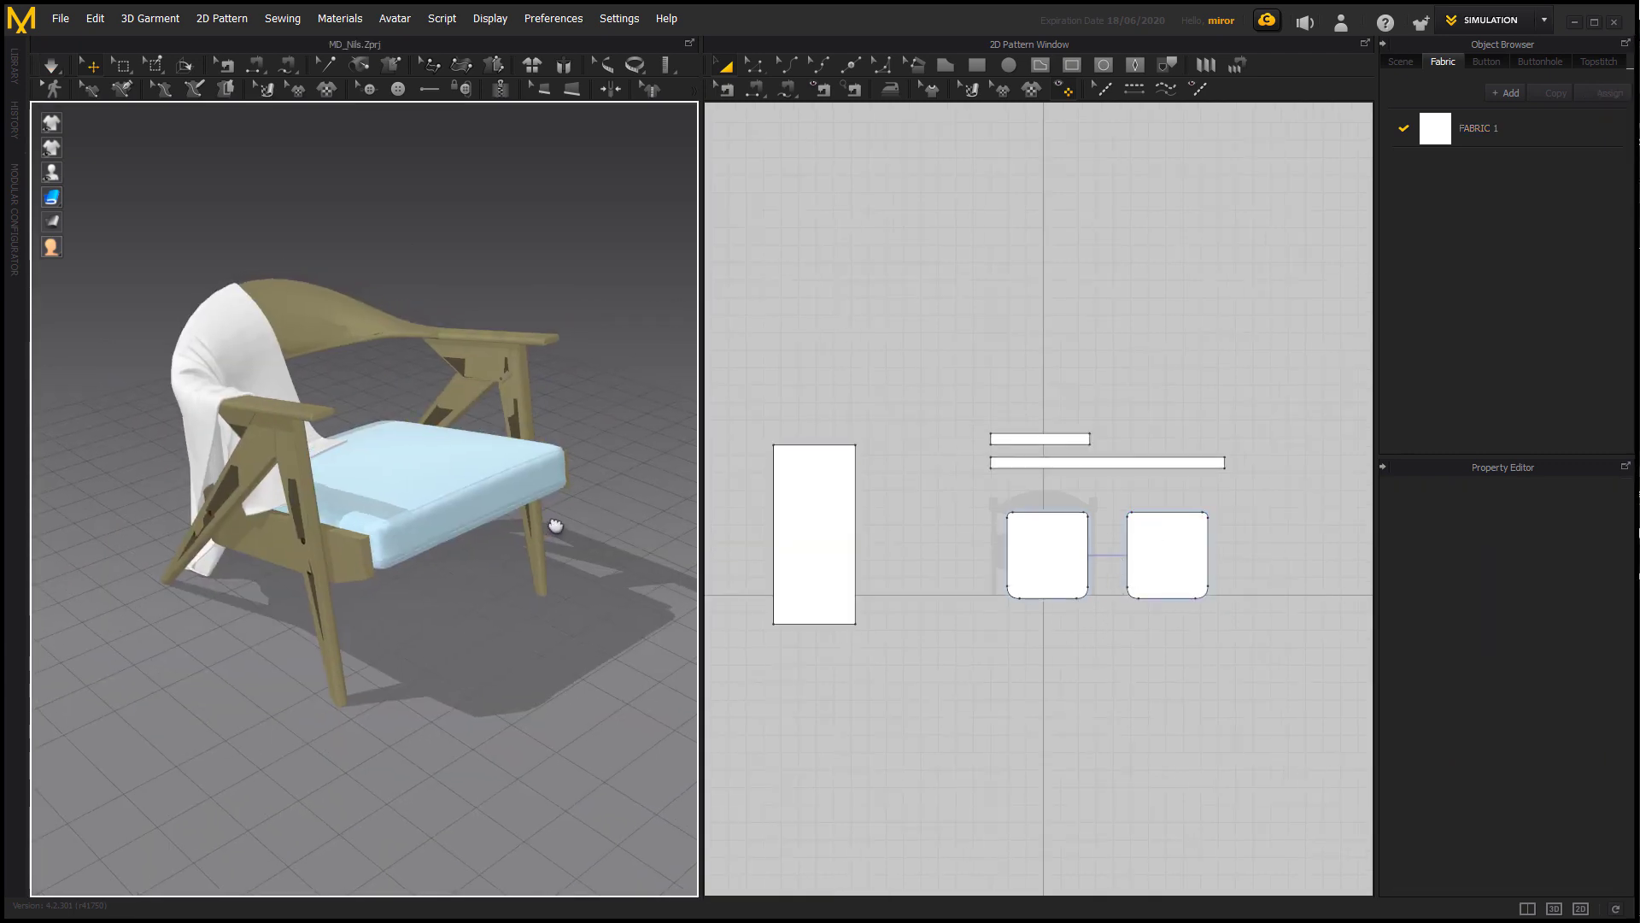
pyautogui.click(1484, 142)
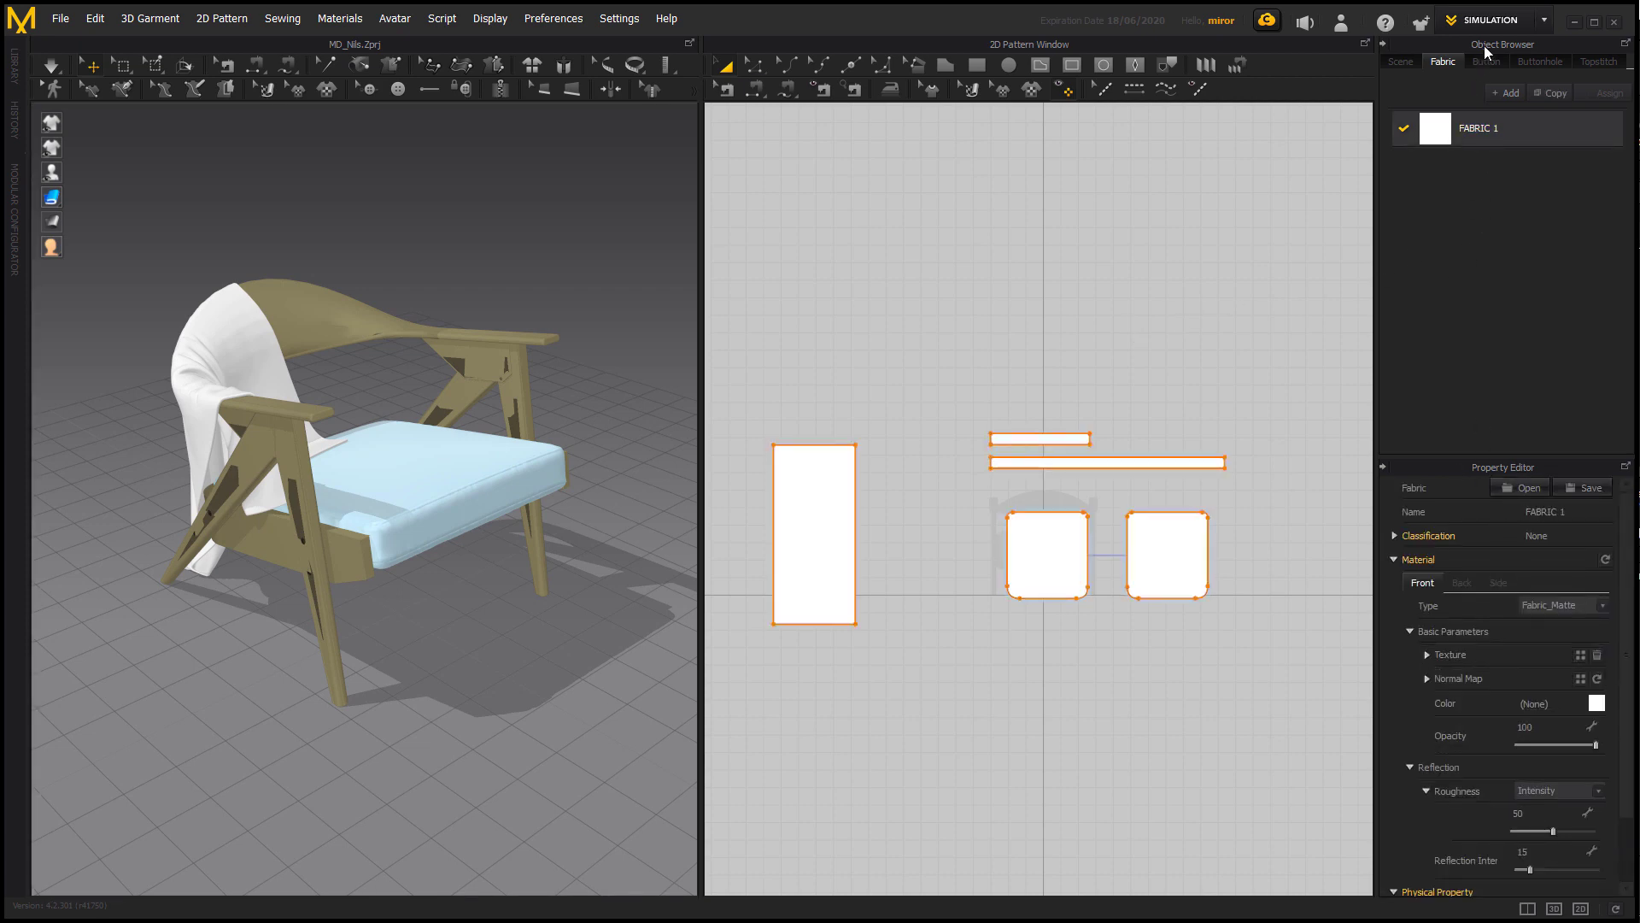
pyautogui.click(1538, 24)
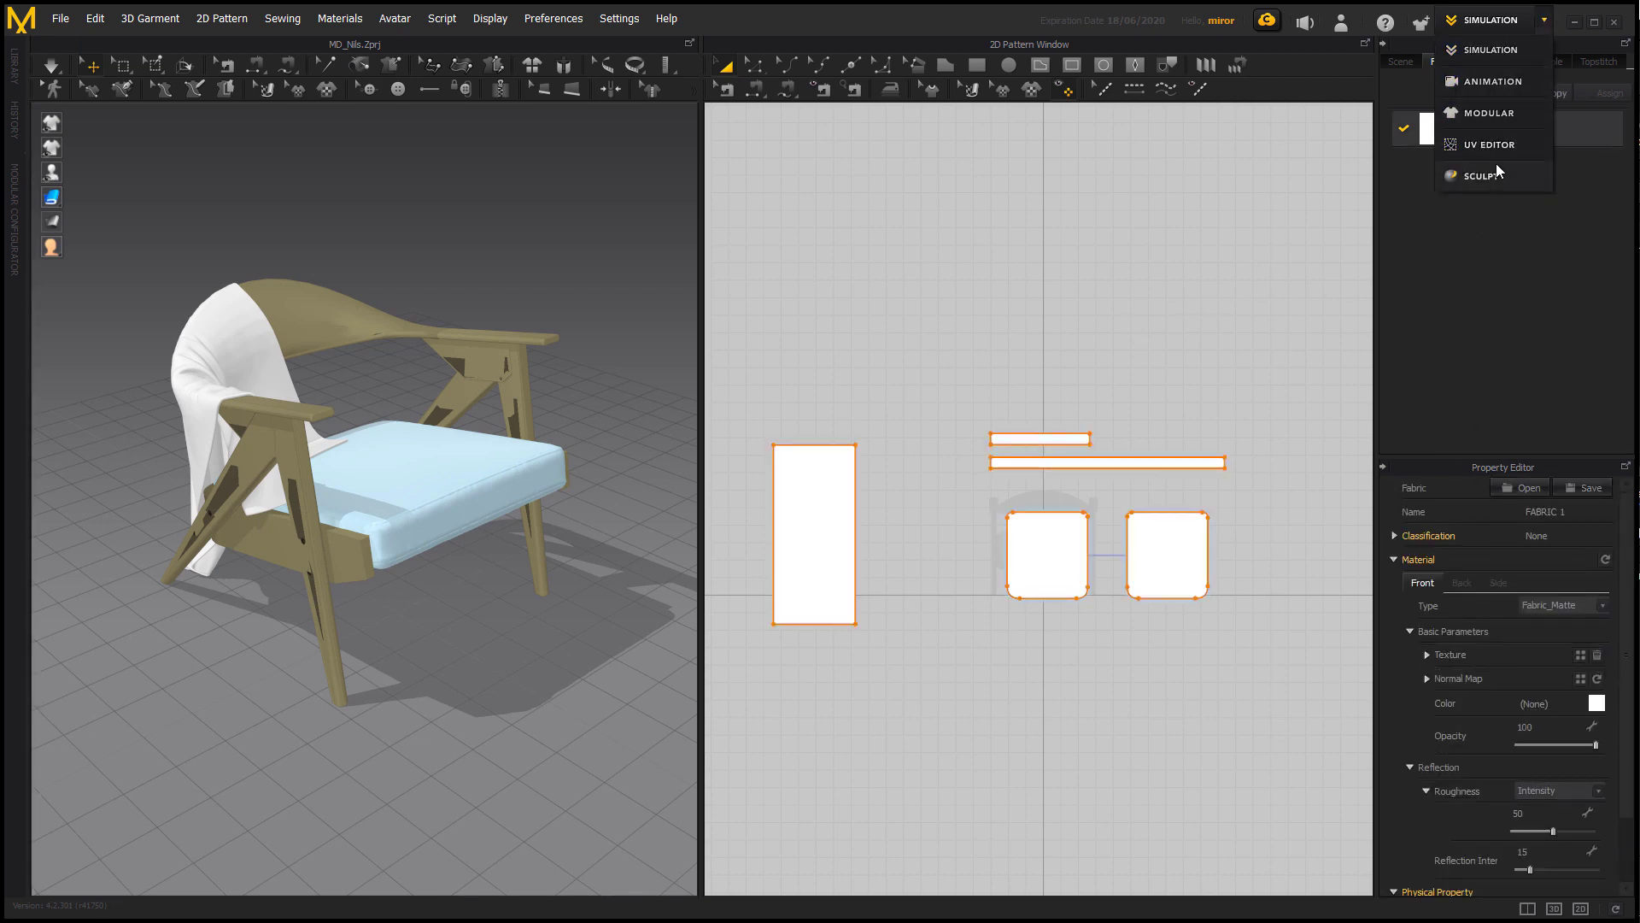
pyautogui.click(897, 384)
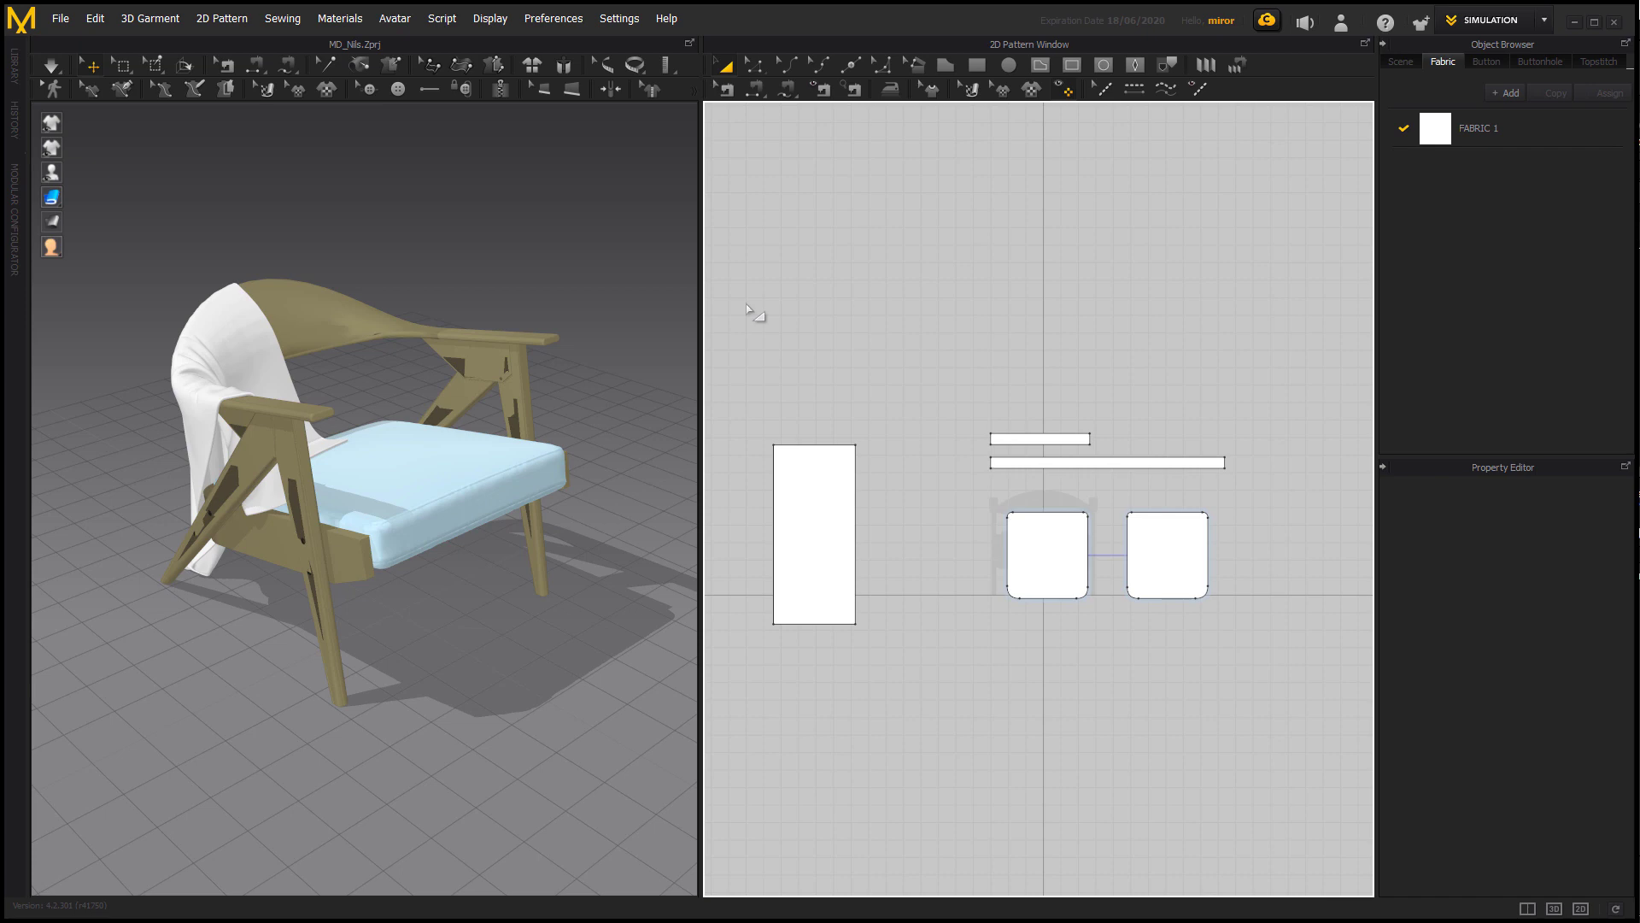
# Select the sheet and all cushion cover patterns and start a selected-objects OBJ export to the file Nils_soft_bodies.
pyautogui.moveTo(748, 303); pyautogui.dragTo(1292, 723)
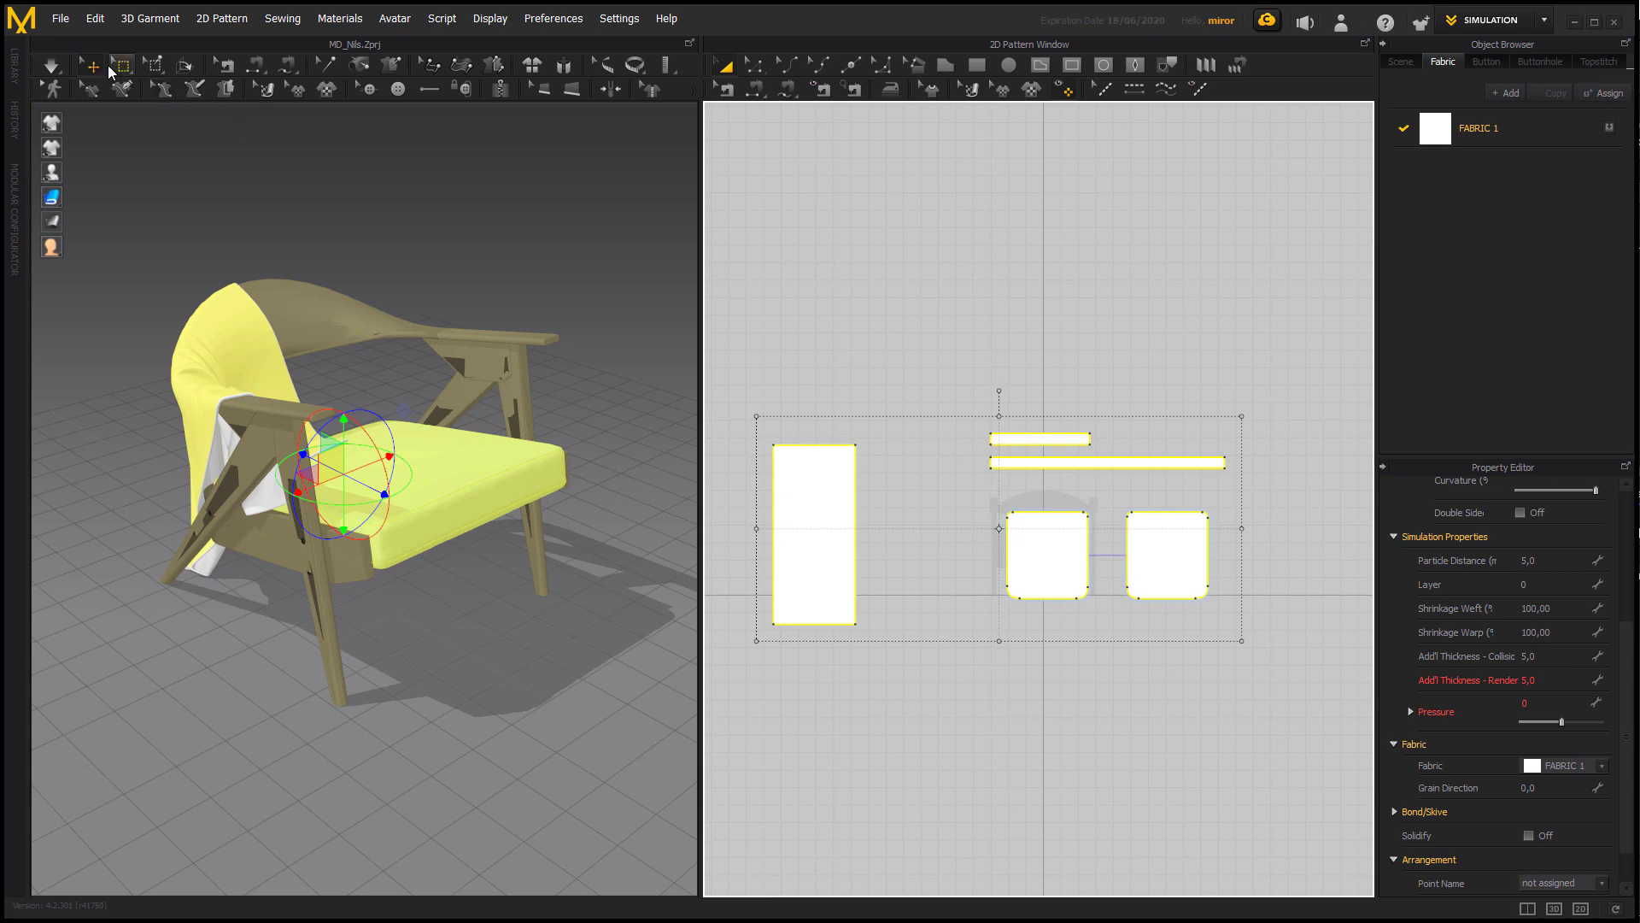
pyautogui.click(60, 18)
pyautogui.moveTo(101, 242)
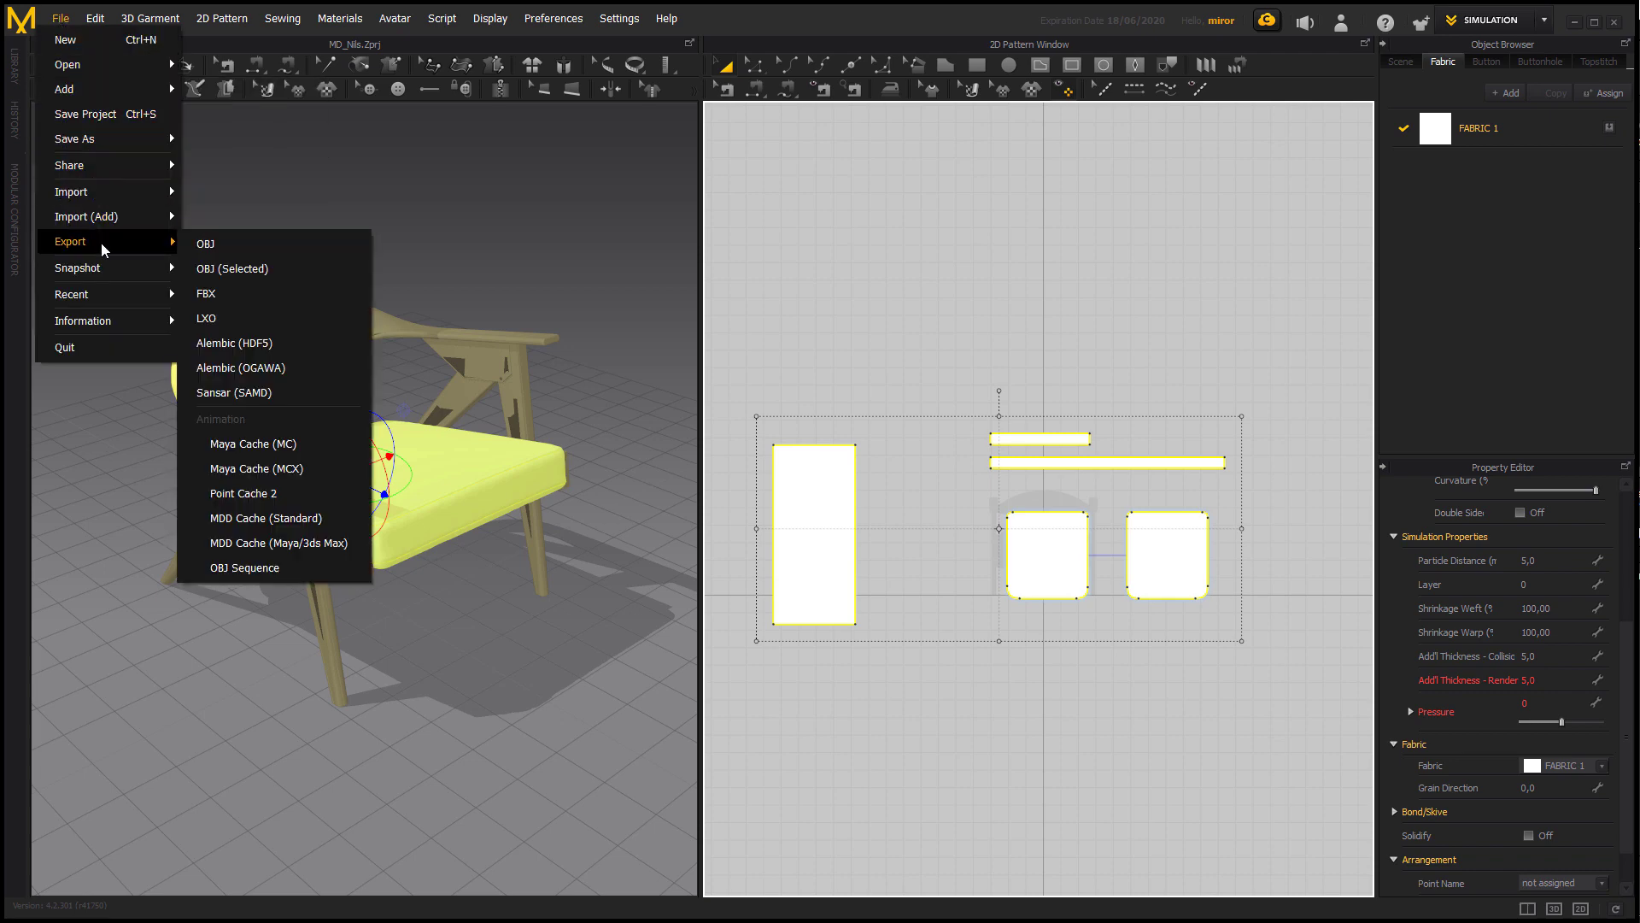
pyautogui.click(252, 270)
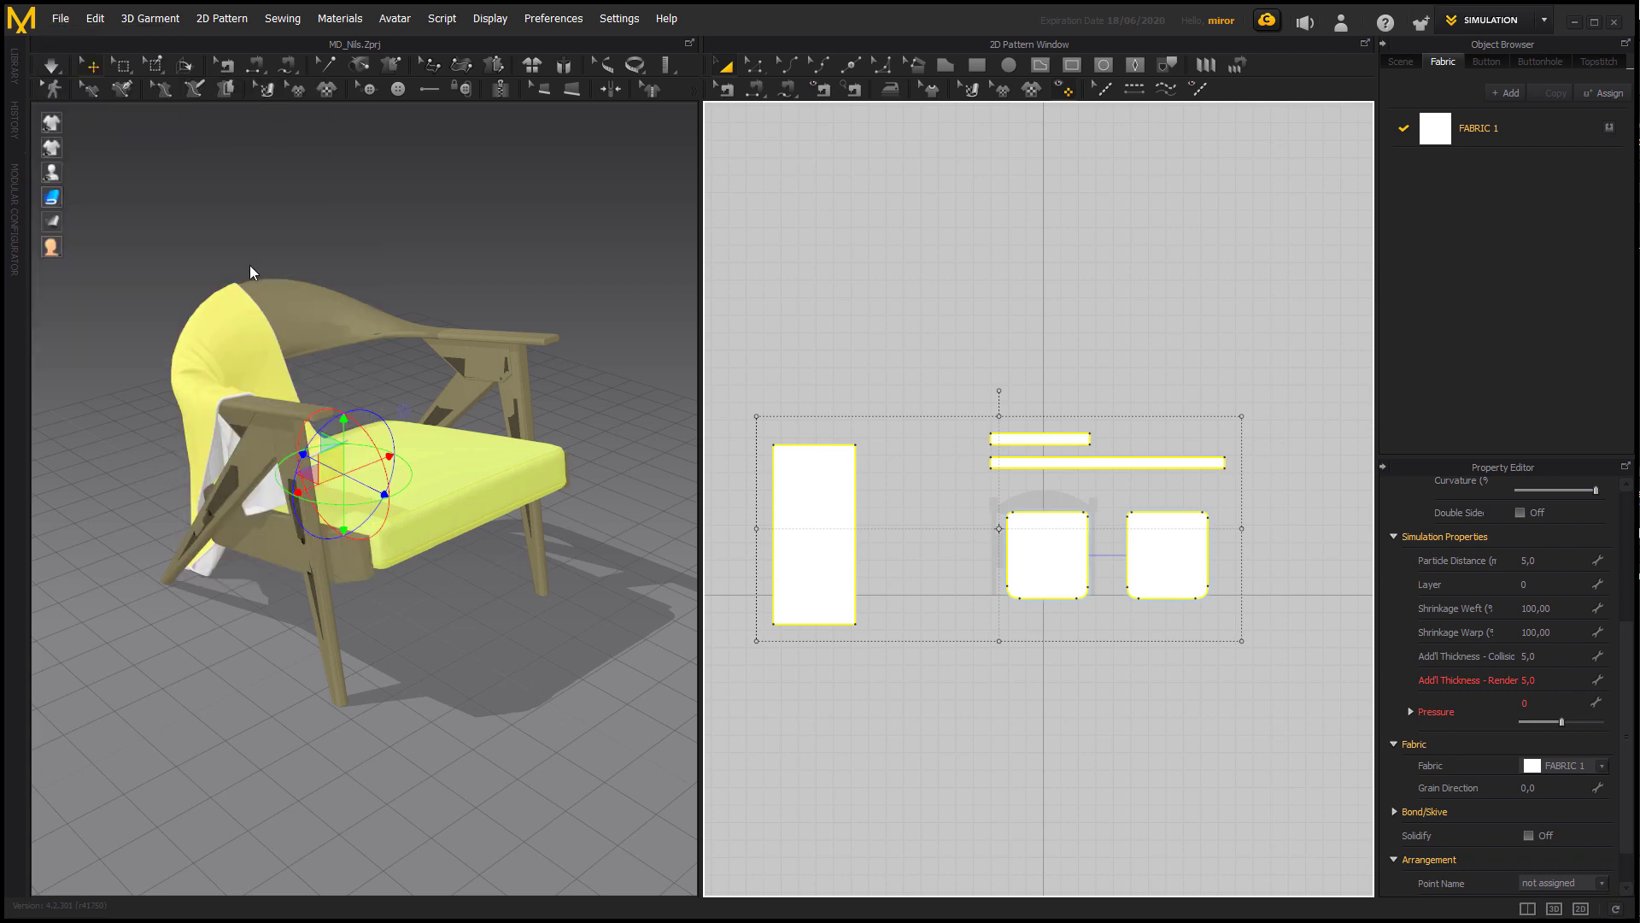
pyautogui.click(202, 527)
pyautogui.moveTo(202, 526); pyautogui.dragTo(140, 535)
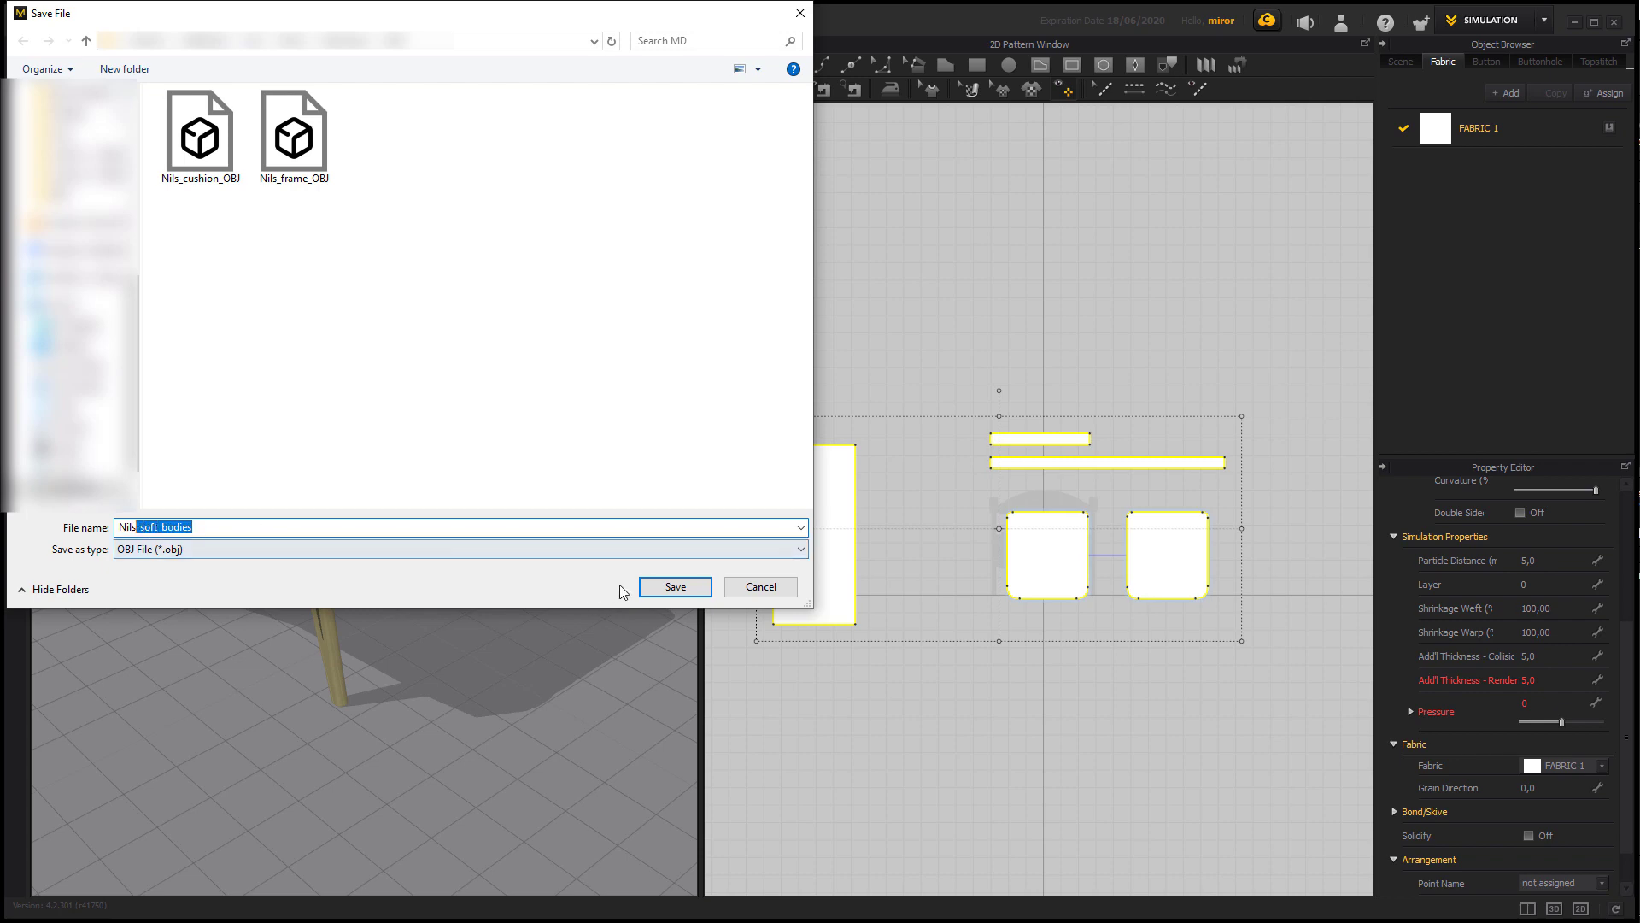
pyautogui.click(653, 587)
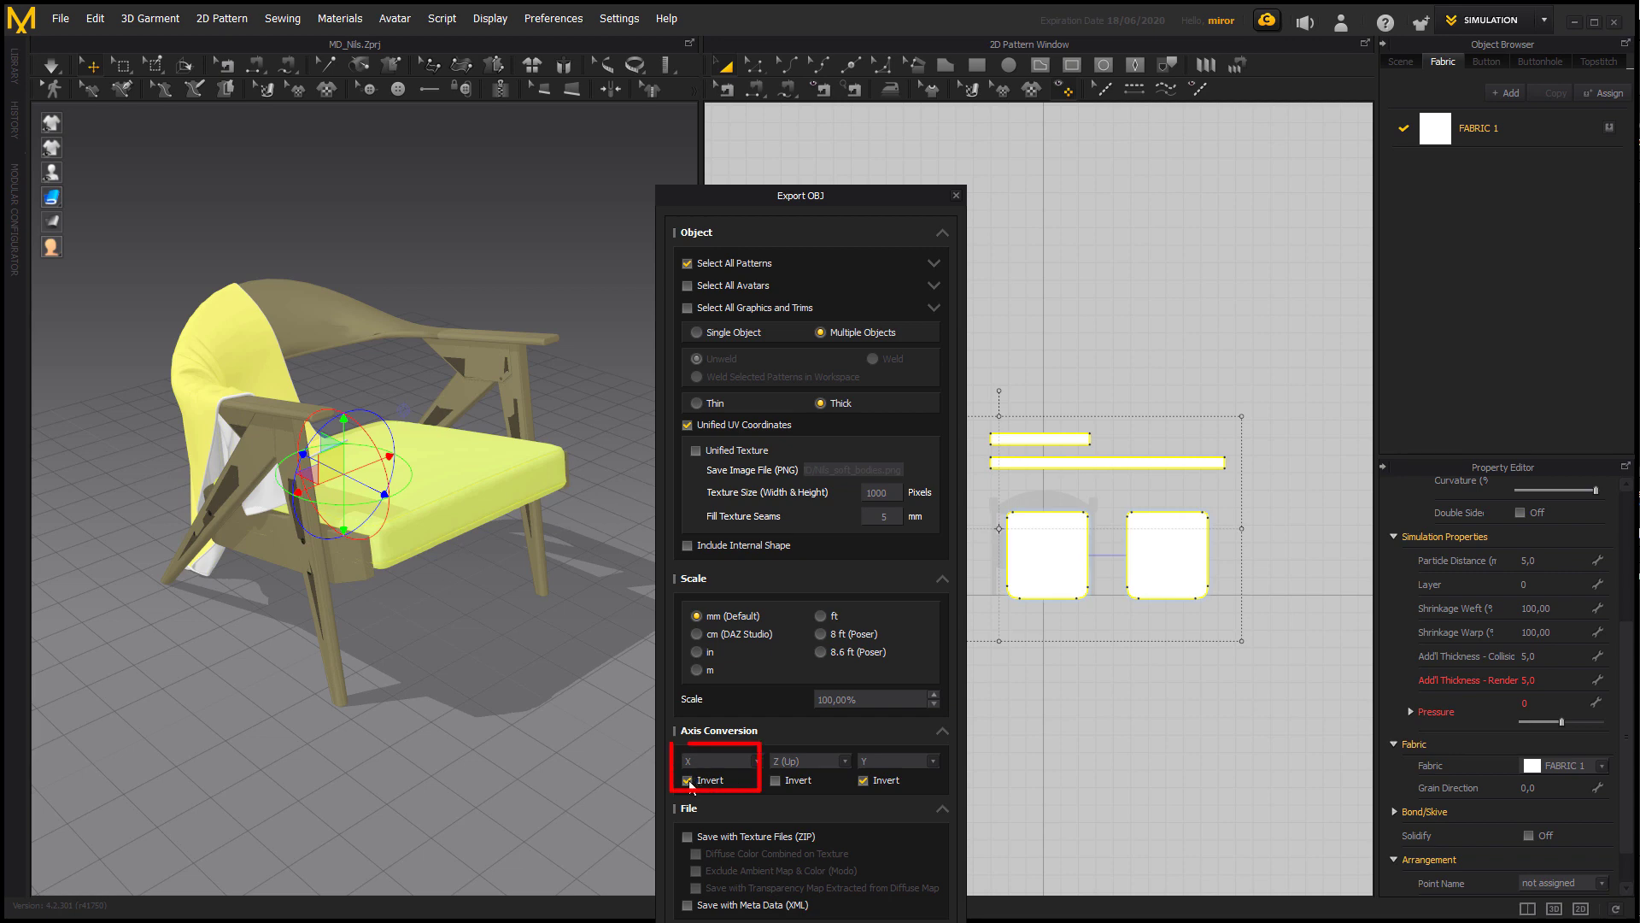
# Invert only the X axis in the export's axis conversion, with Y not inverted, and run the OBJ export.
pyautogui.click(867, 781)
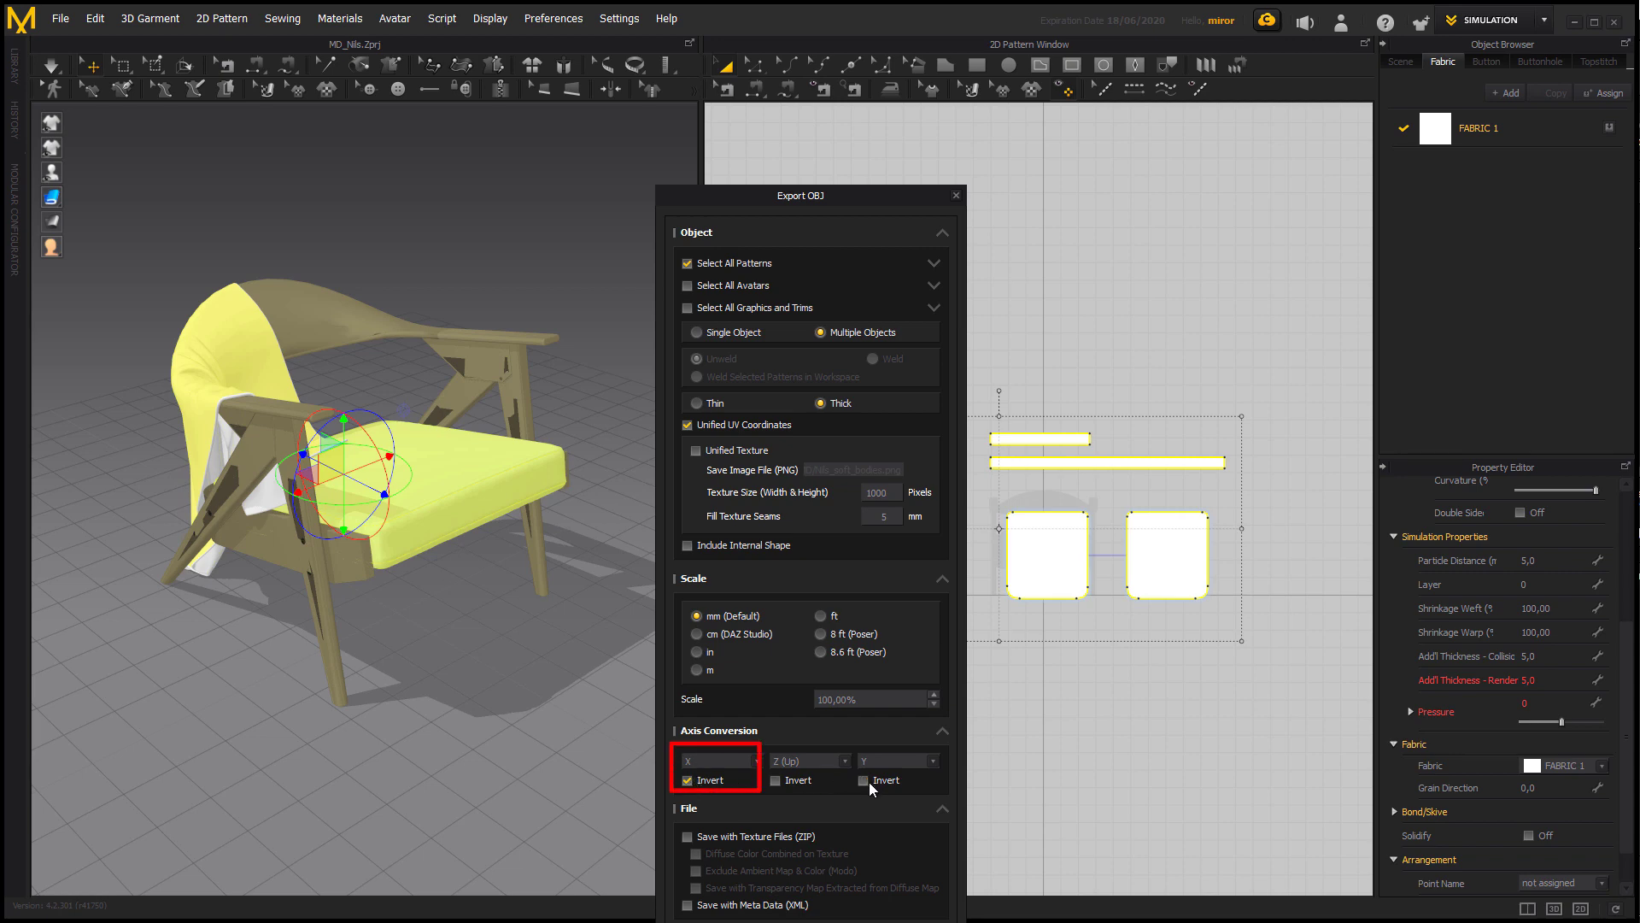
pyautogui.click(687, 779)
pyautogui.click(688, 779)
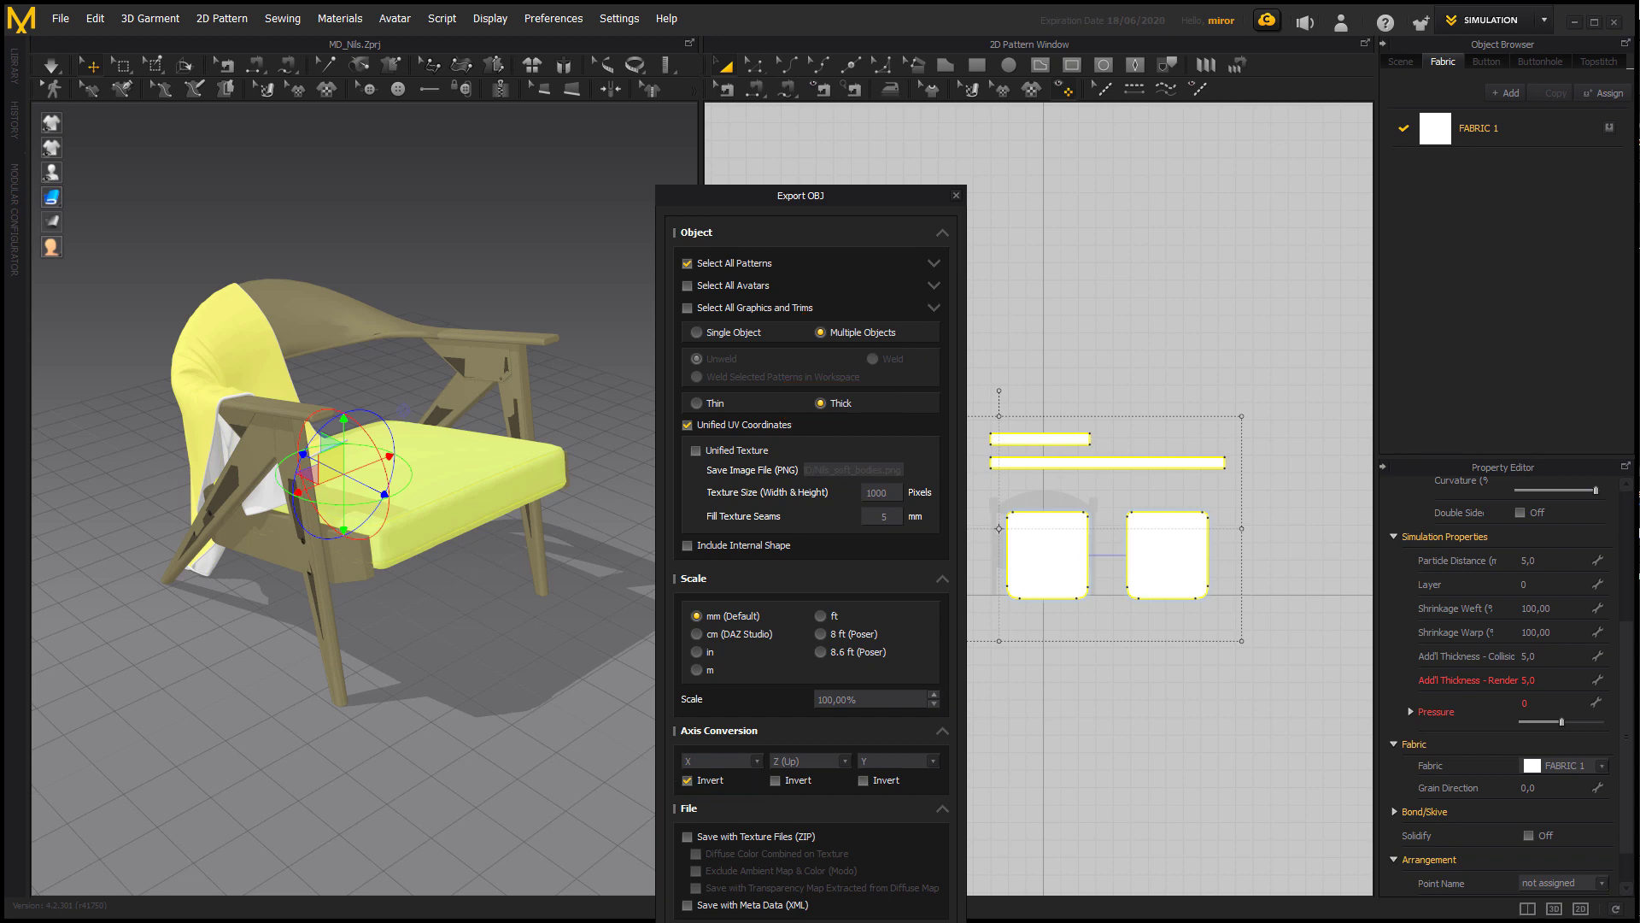
pyautogui.press('Return')
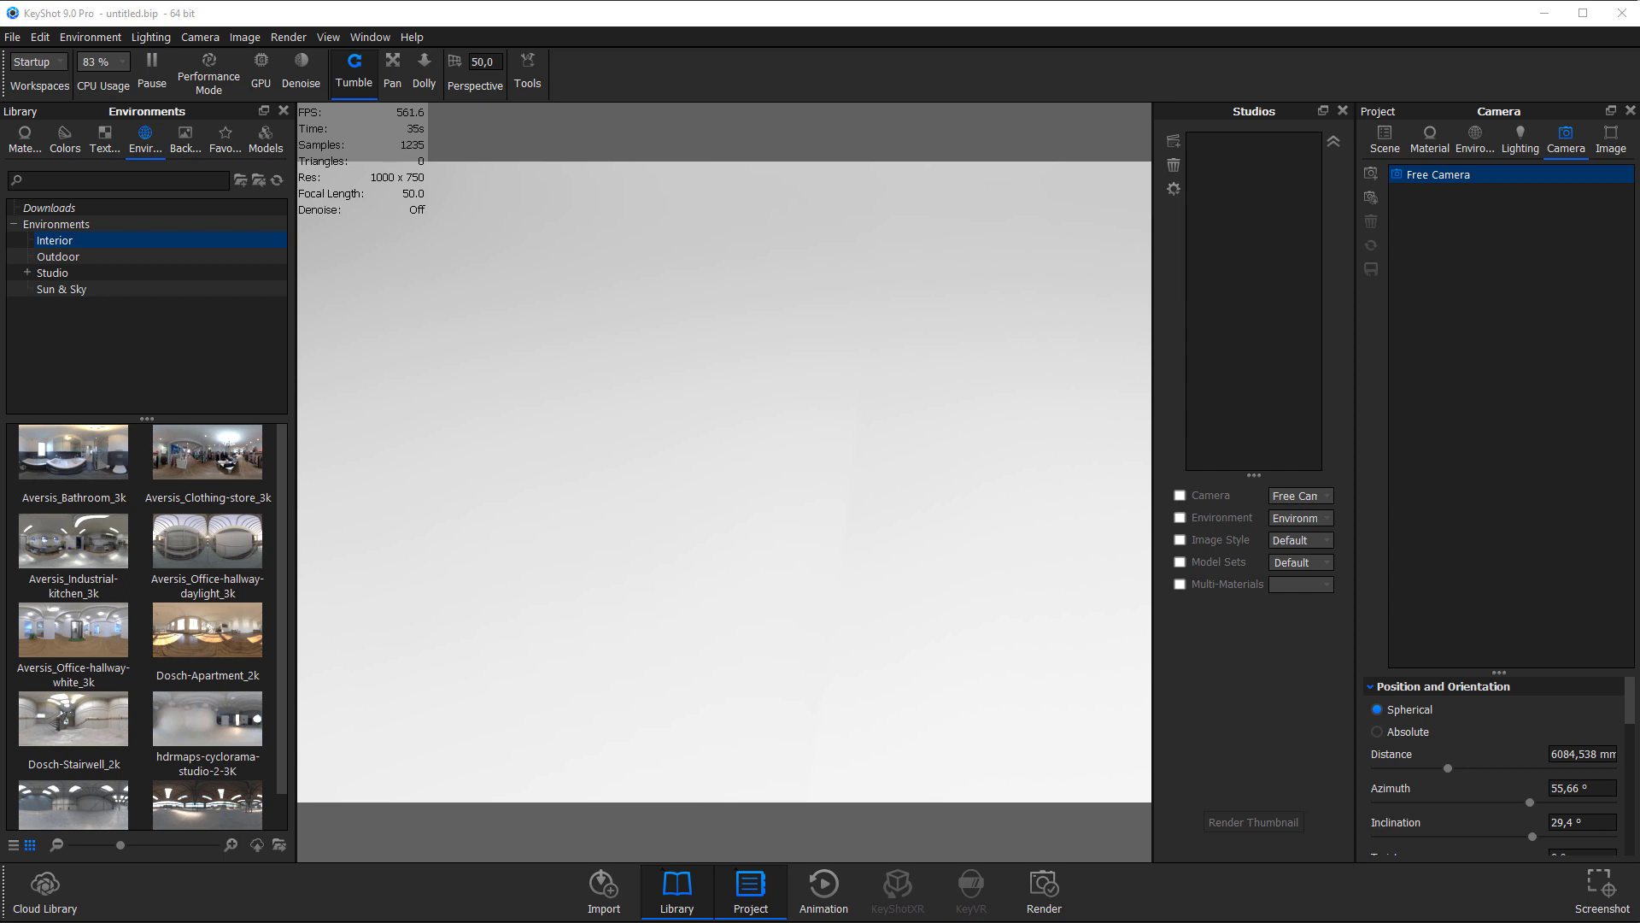
# Switch to KeyShot and import Nils.prt with Z as the up orientation, keeping its position relative to the native origin.
pyautogui.hotkey('alt', 'Tab')
pyautogui.moveTo(1181, 366); pyautogui.dragTo(458, 442)
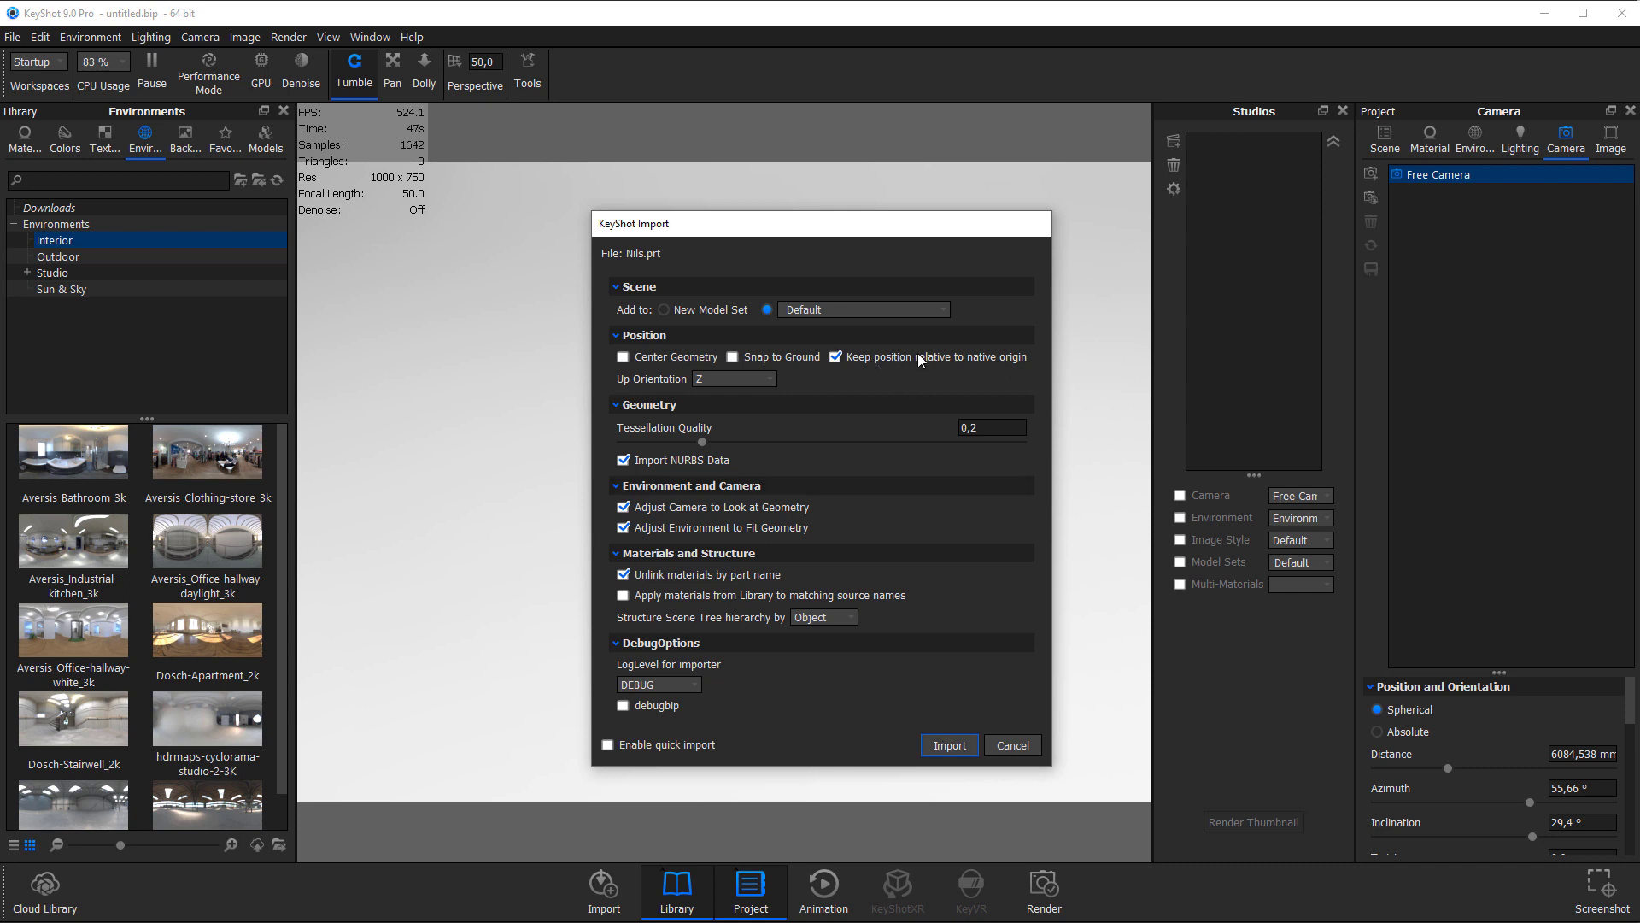
pyautogui.click(951, 744)
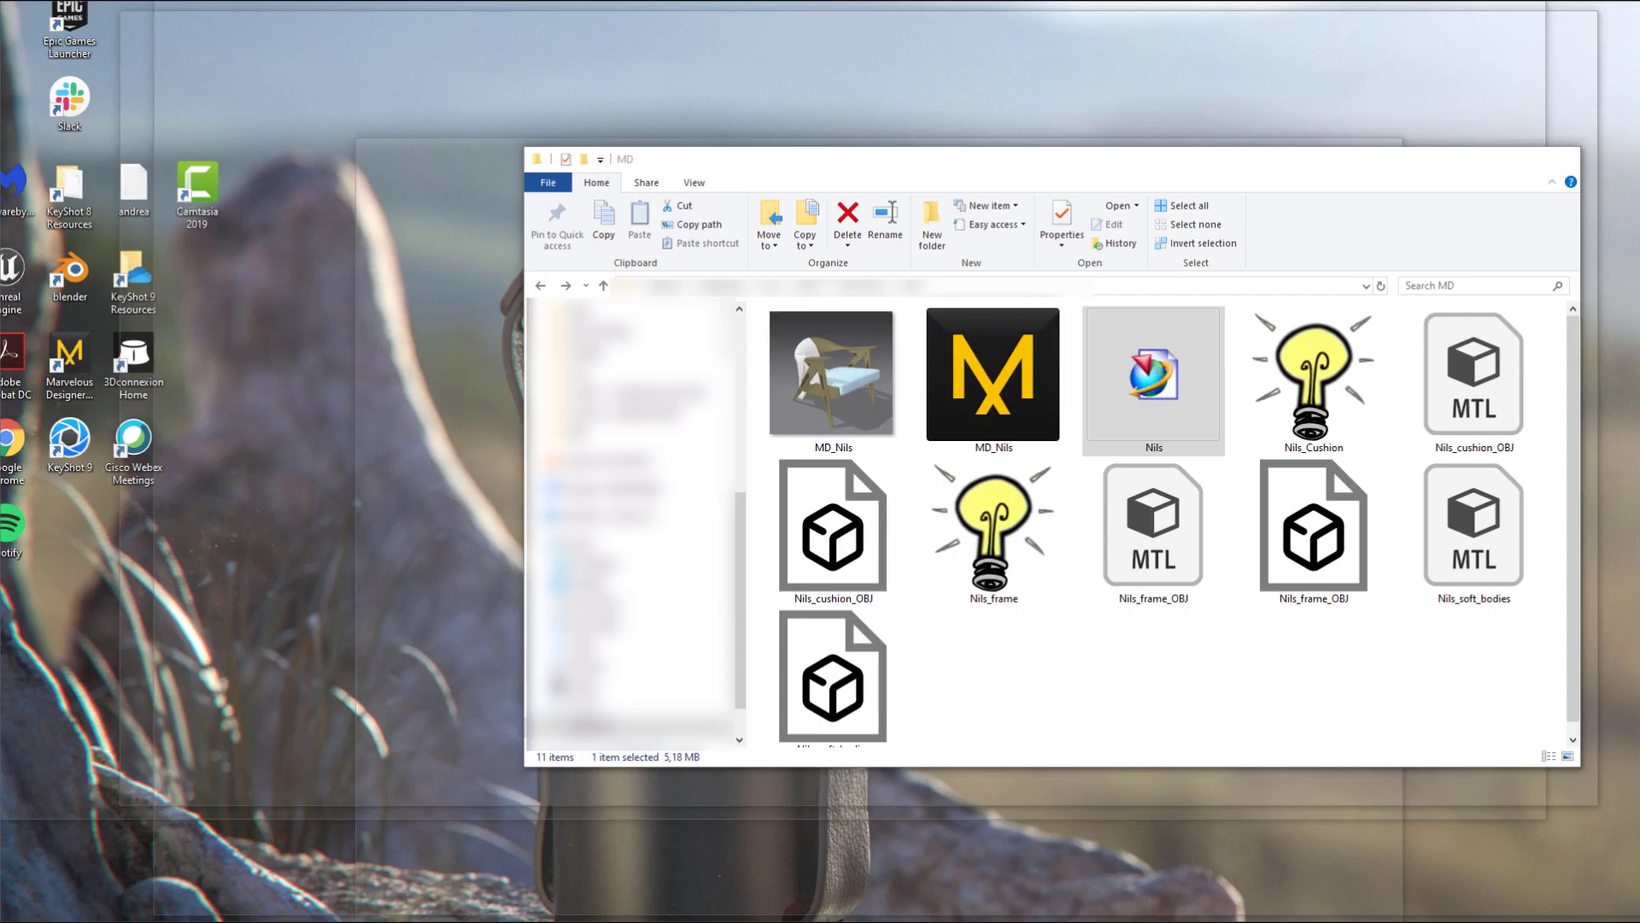
# Import Nils_soft_bodies.obj into the Default model set in millimeters, with Up Orientation Z and its native origin position kept.
pyautogui.click(632, 919)
pyautogui.scroll(-1, 865, 587)
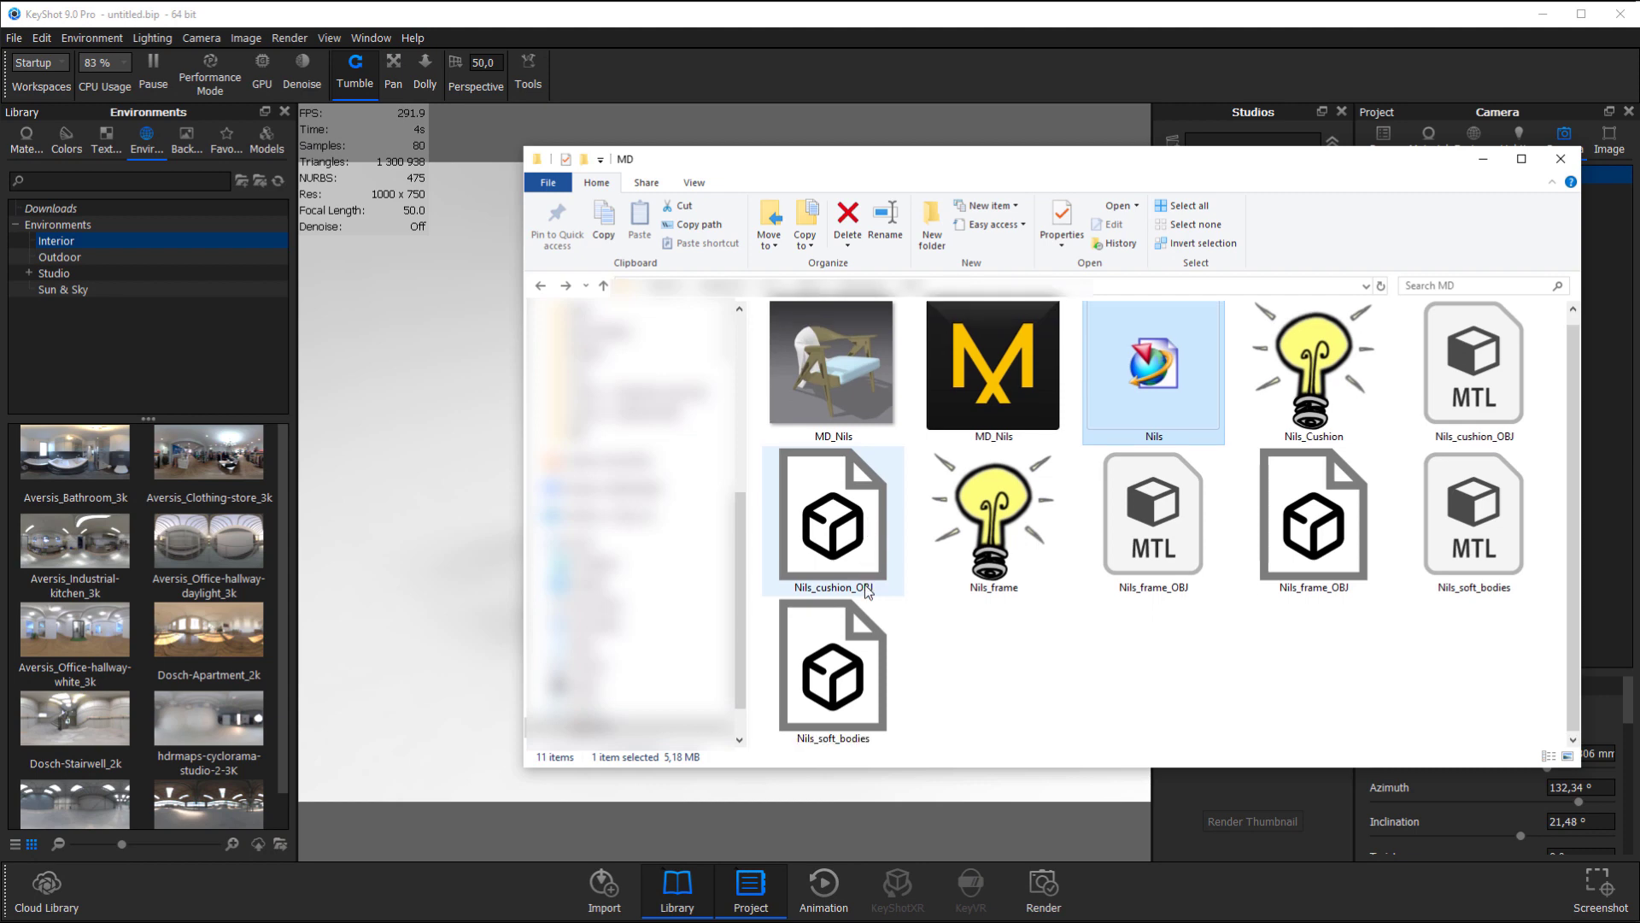
pyautogui.moveTo(854, 679); pyautogui.dragTo(420, 511)
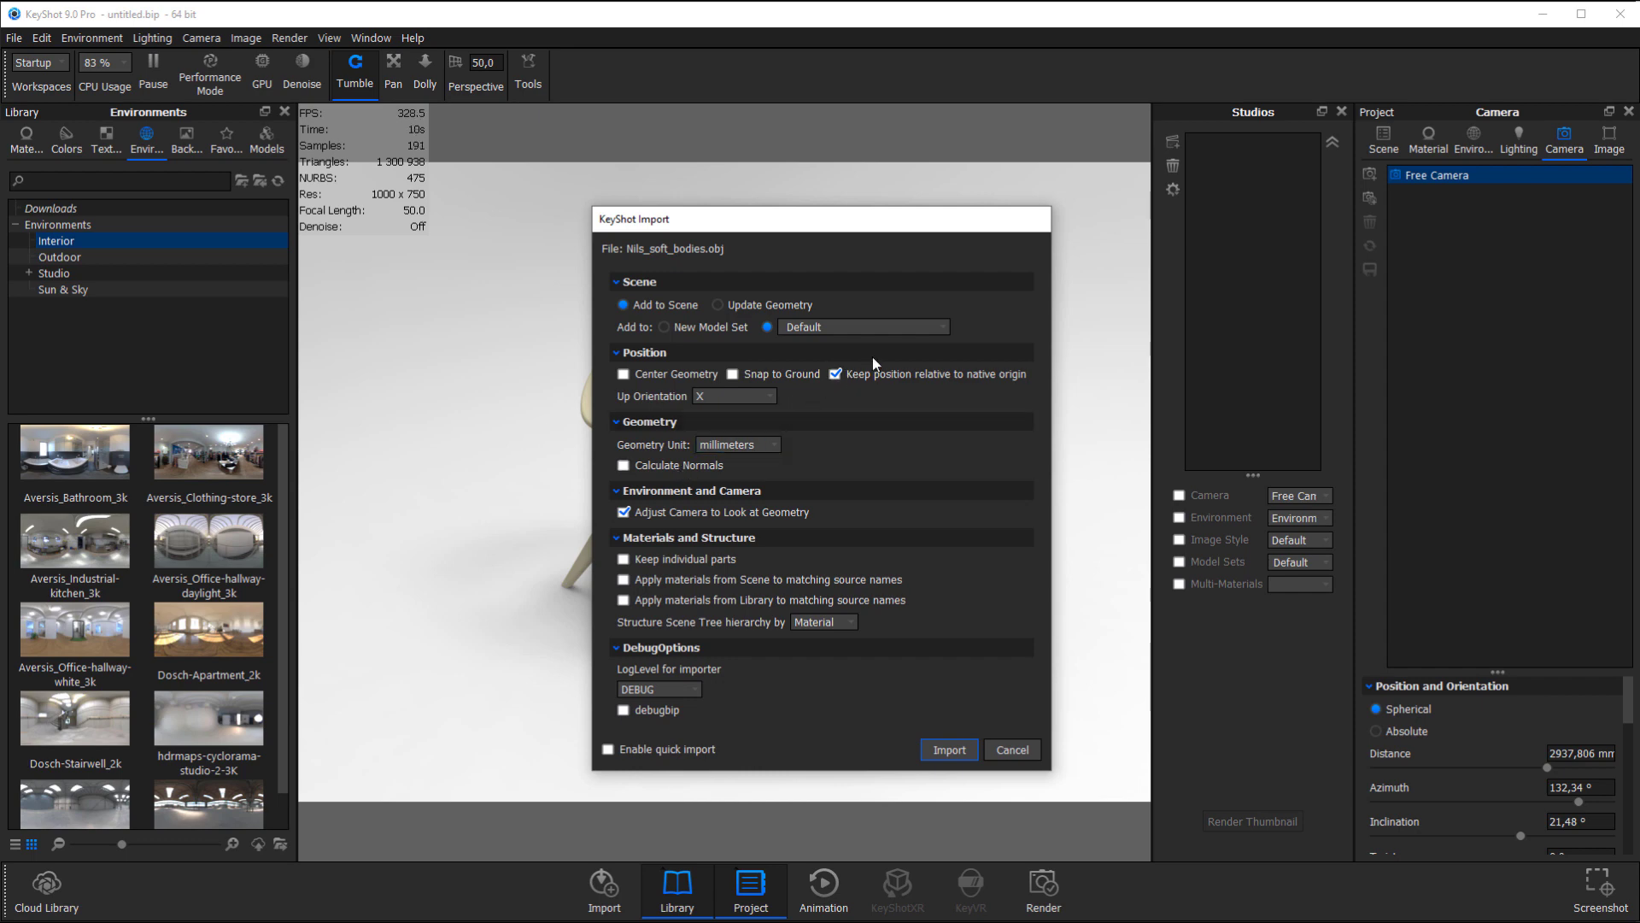
pyautogui.click(717, 395)
pyautogui.click(727, 427)
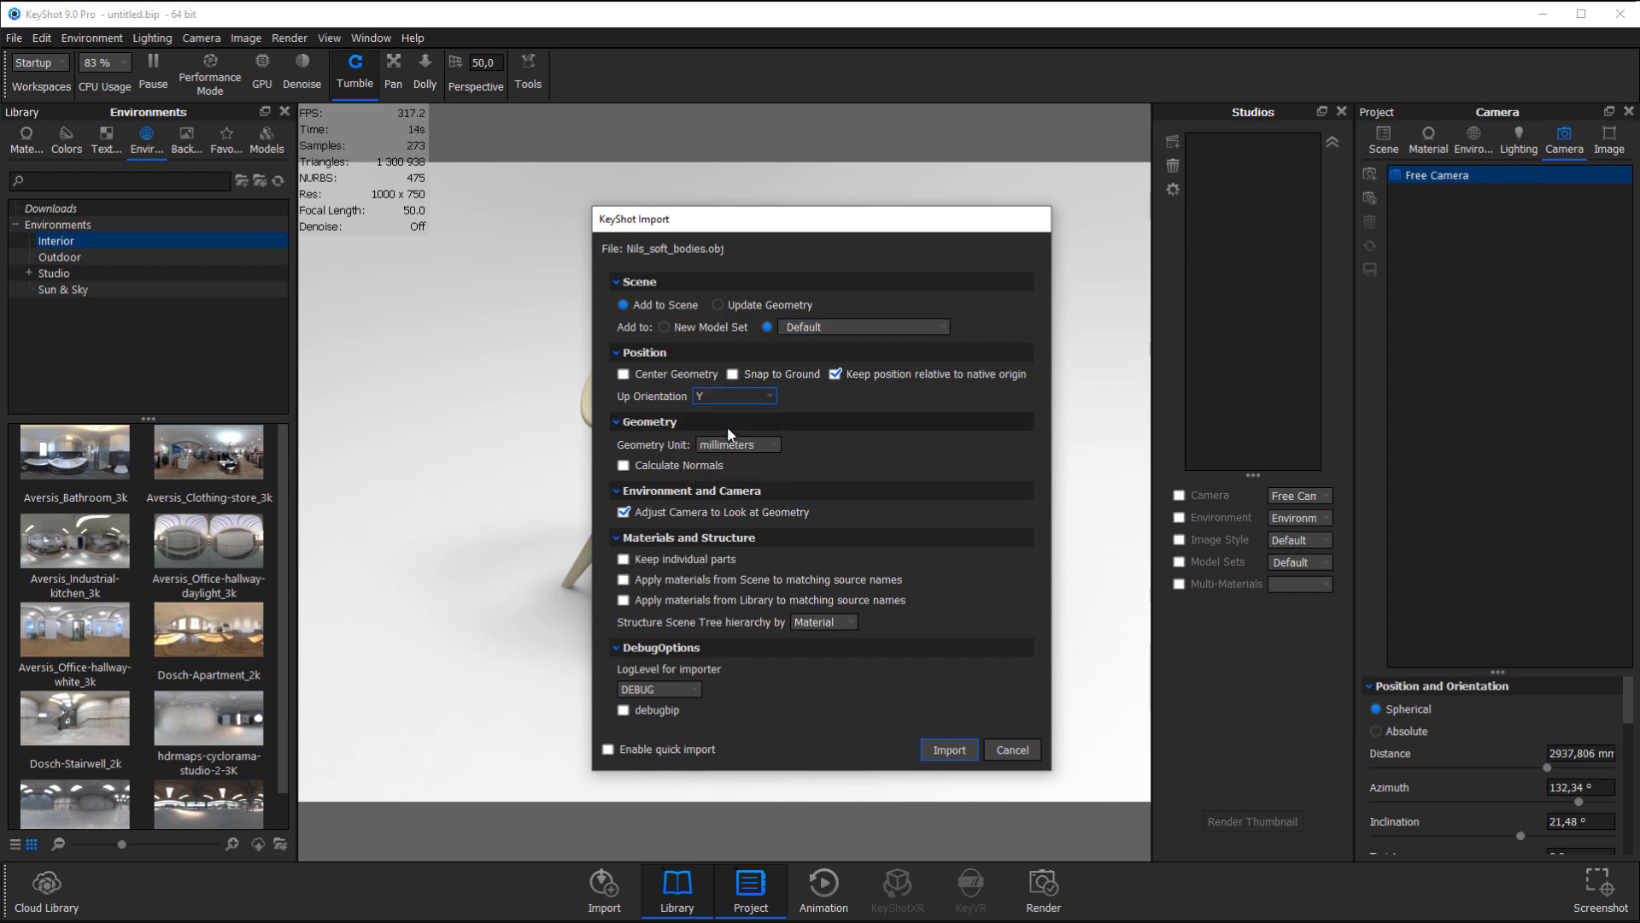
pyautogui.click(732, 402)
pyautogui.click(735, 432)
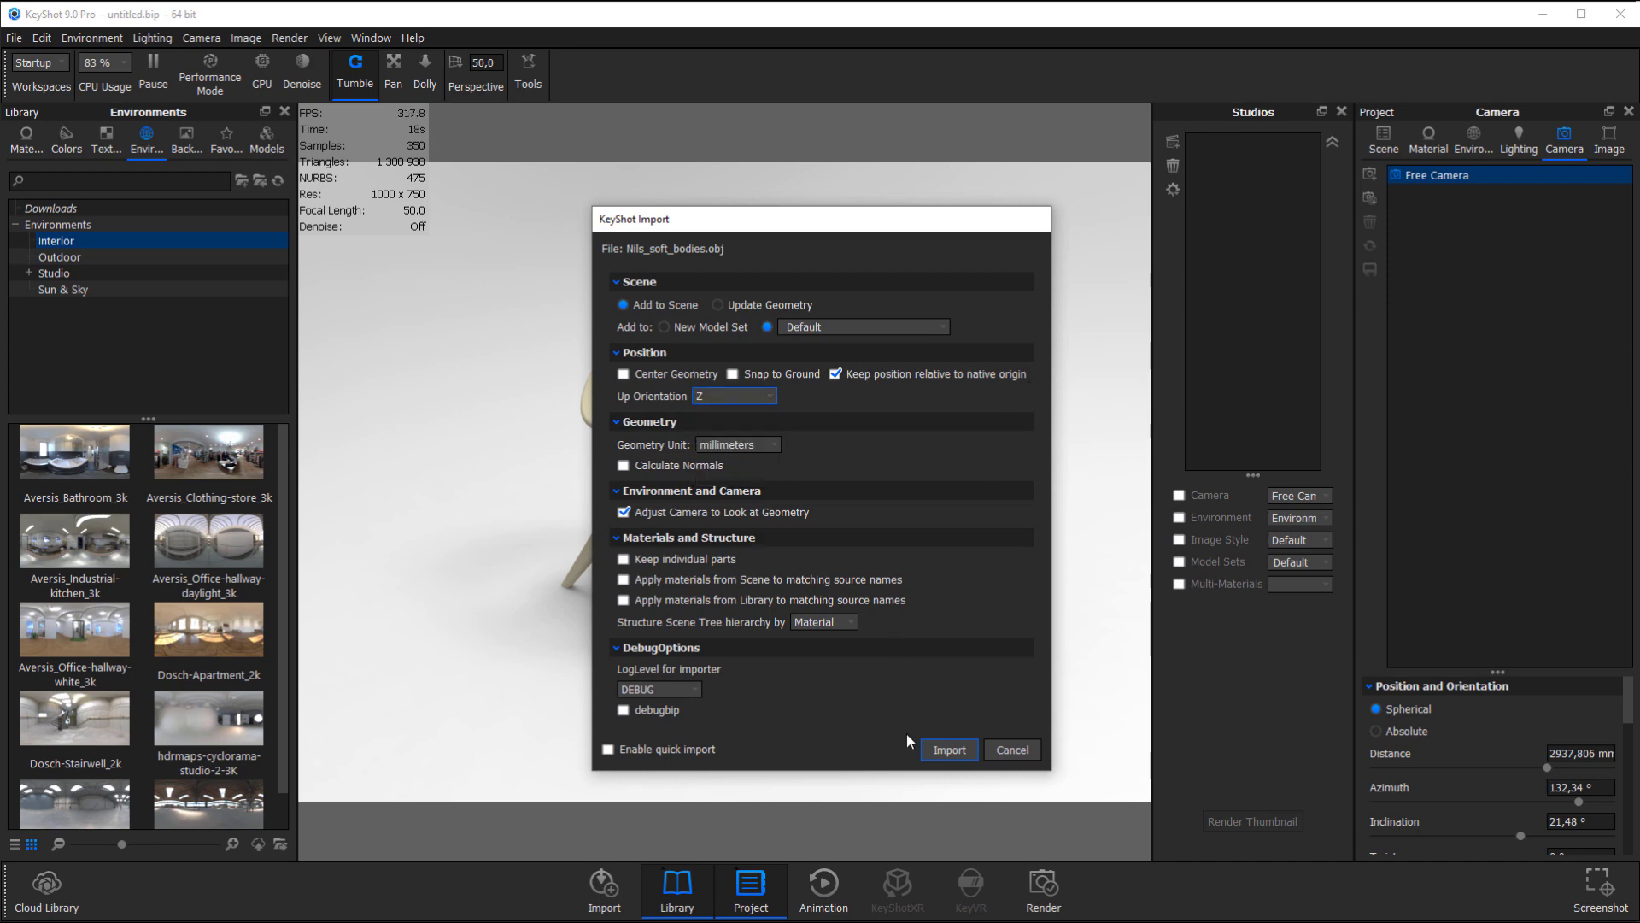
pyautogui.click(950, 748)
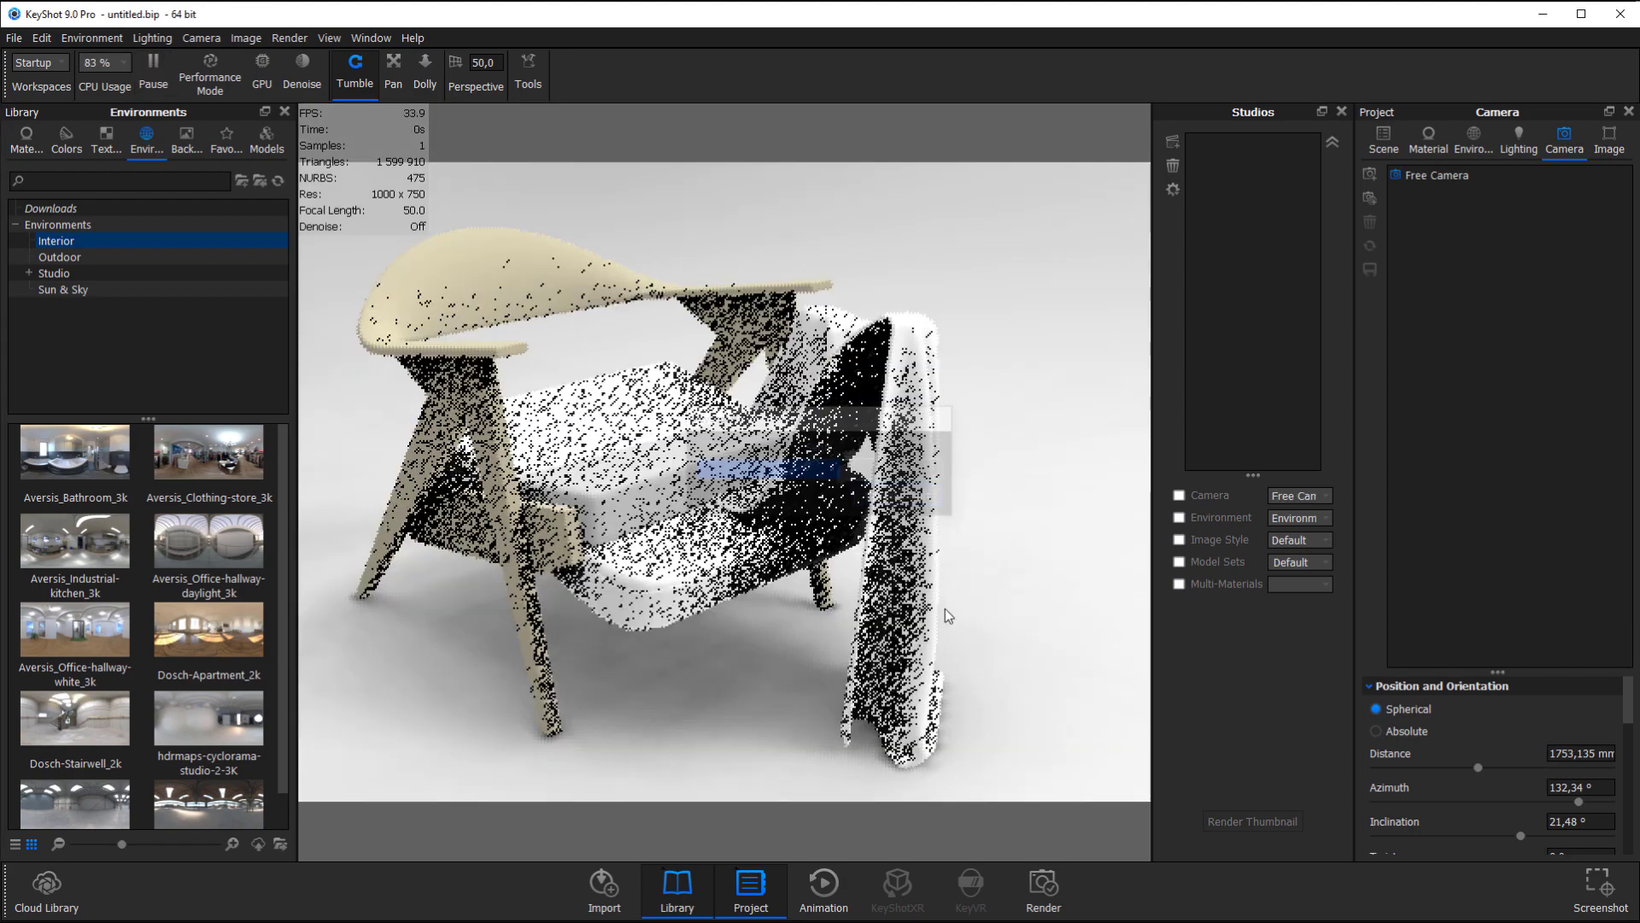
# Rotate the Nils_soft_bodies model 180° about the Y axis to align it with the chair.
pyautogui.scroll(-3, 884, 571)
pyautogui.moveTo(853, 483); pyautogui.dragTo(801, 530)
pyautogui.click(1377, 130)
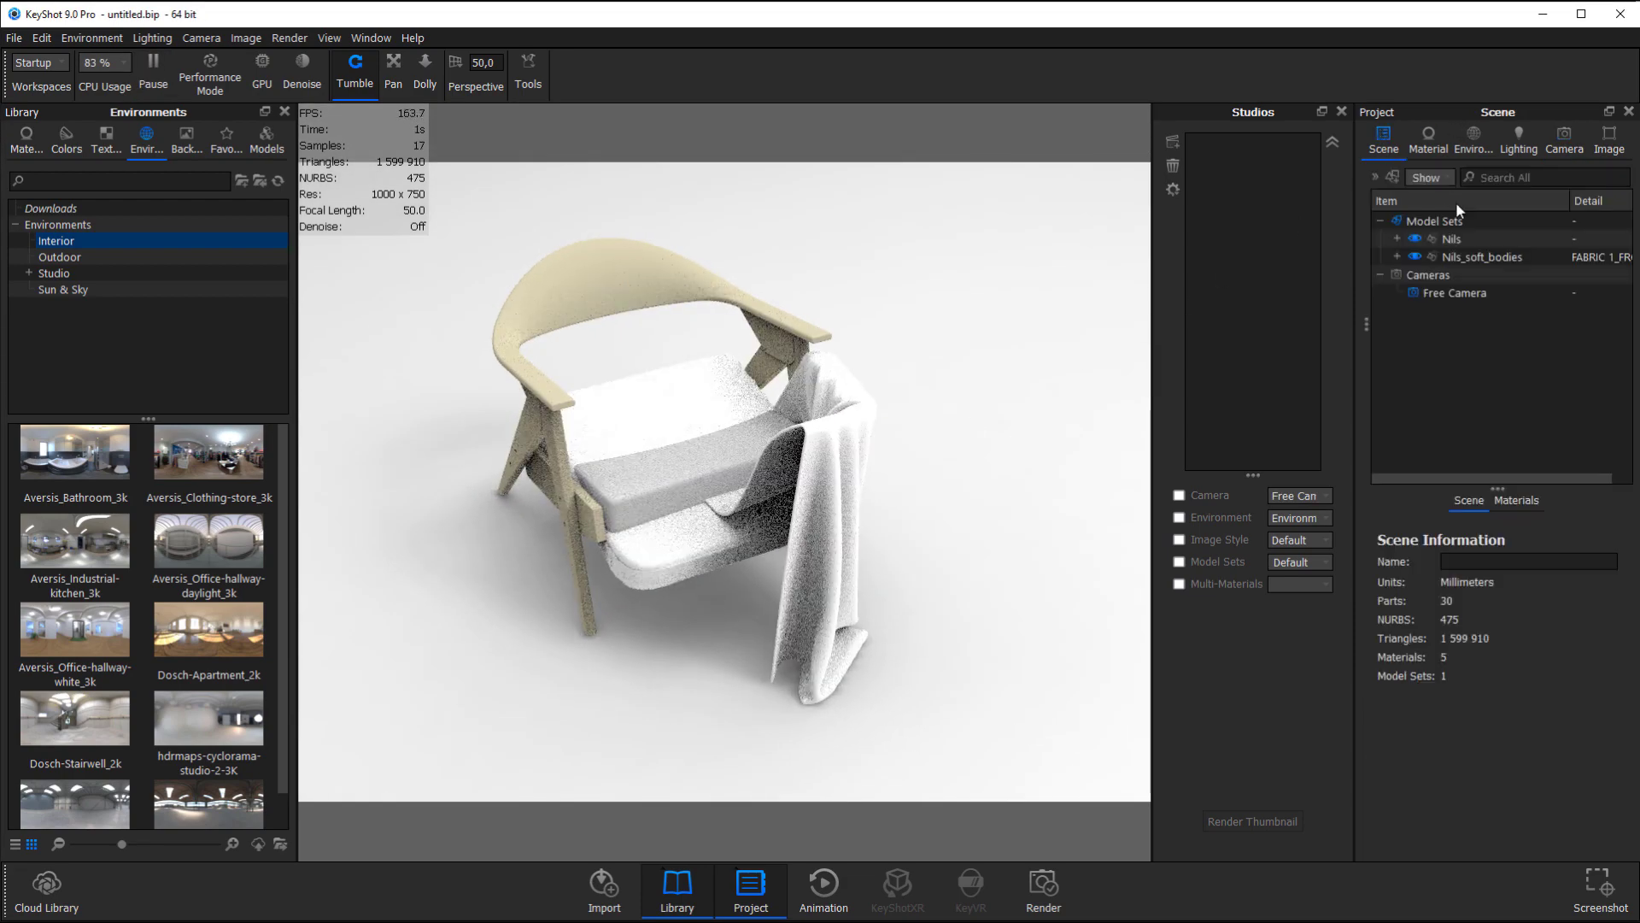
pyautogui.click(1487, 257)
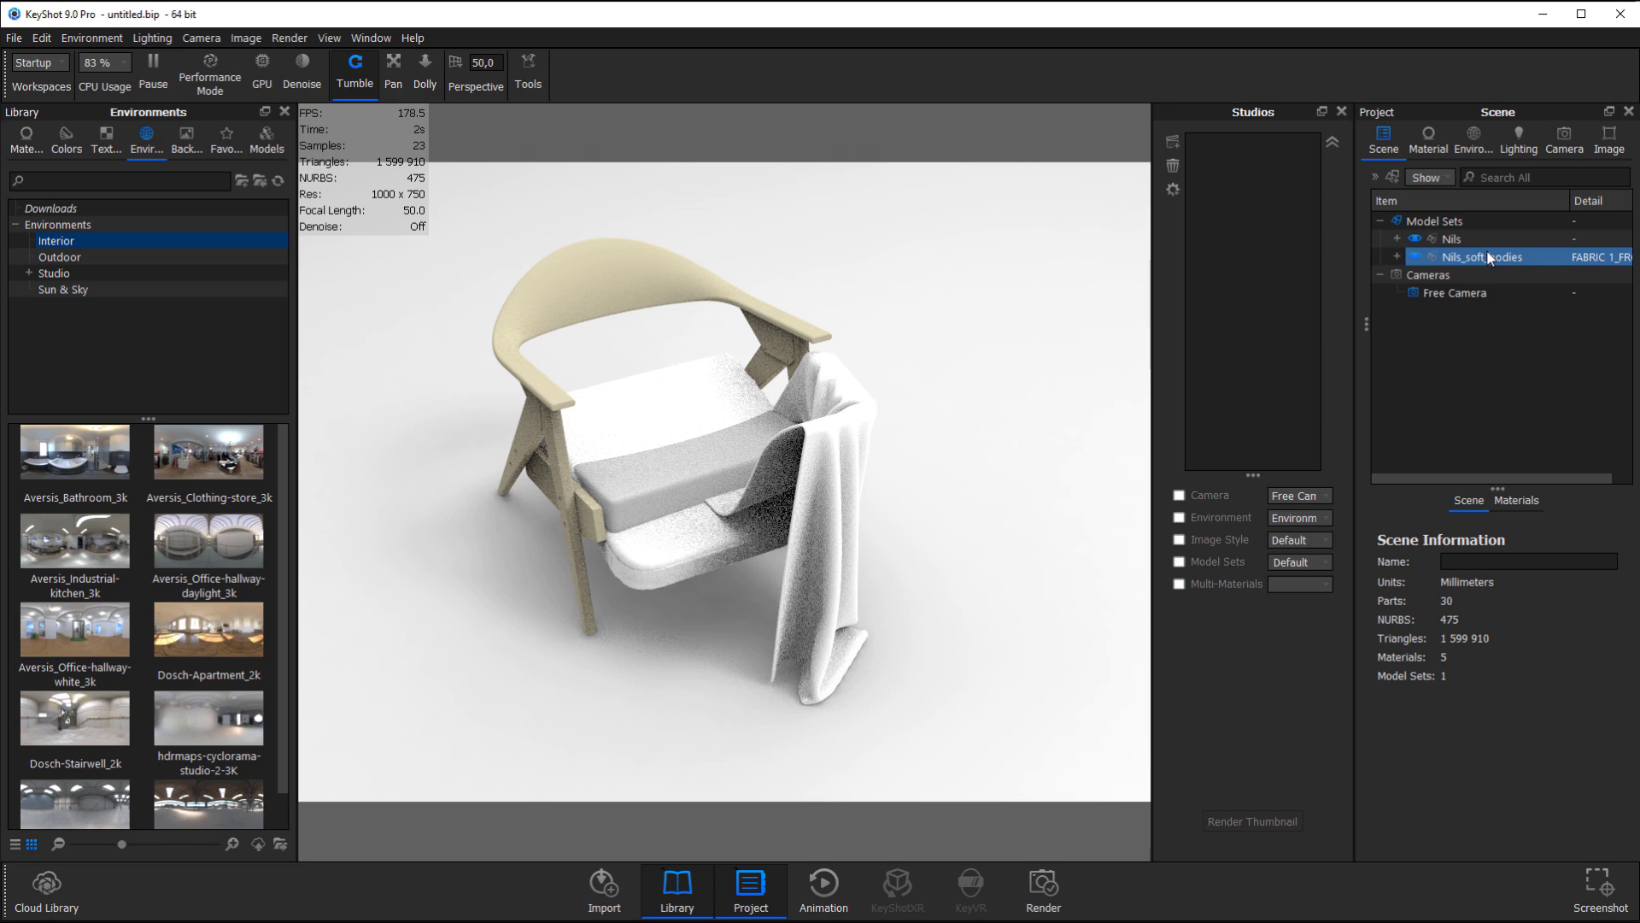
pyautogui.click(1489, 259)
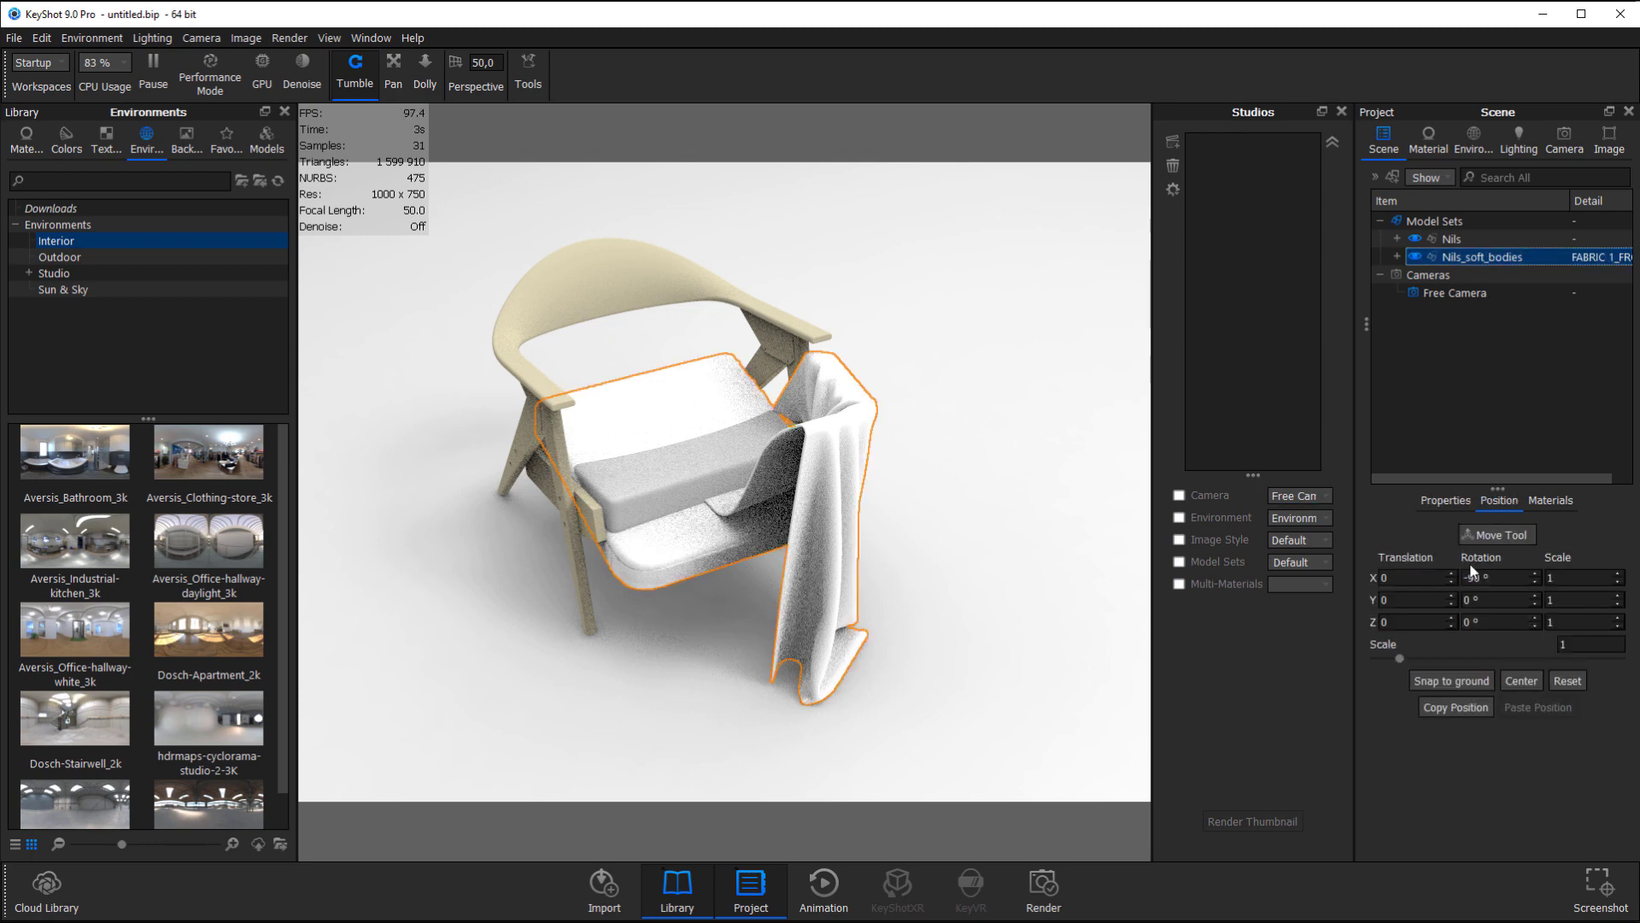
pyautogui.click(1488, 600)
pyautogui.moveTo(1487, 598); pyautogui.dragTo(1279, 584)
pyautogui.write('180')
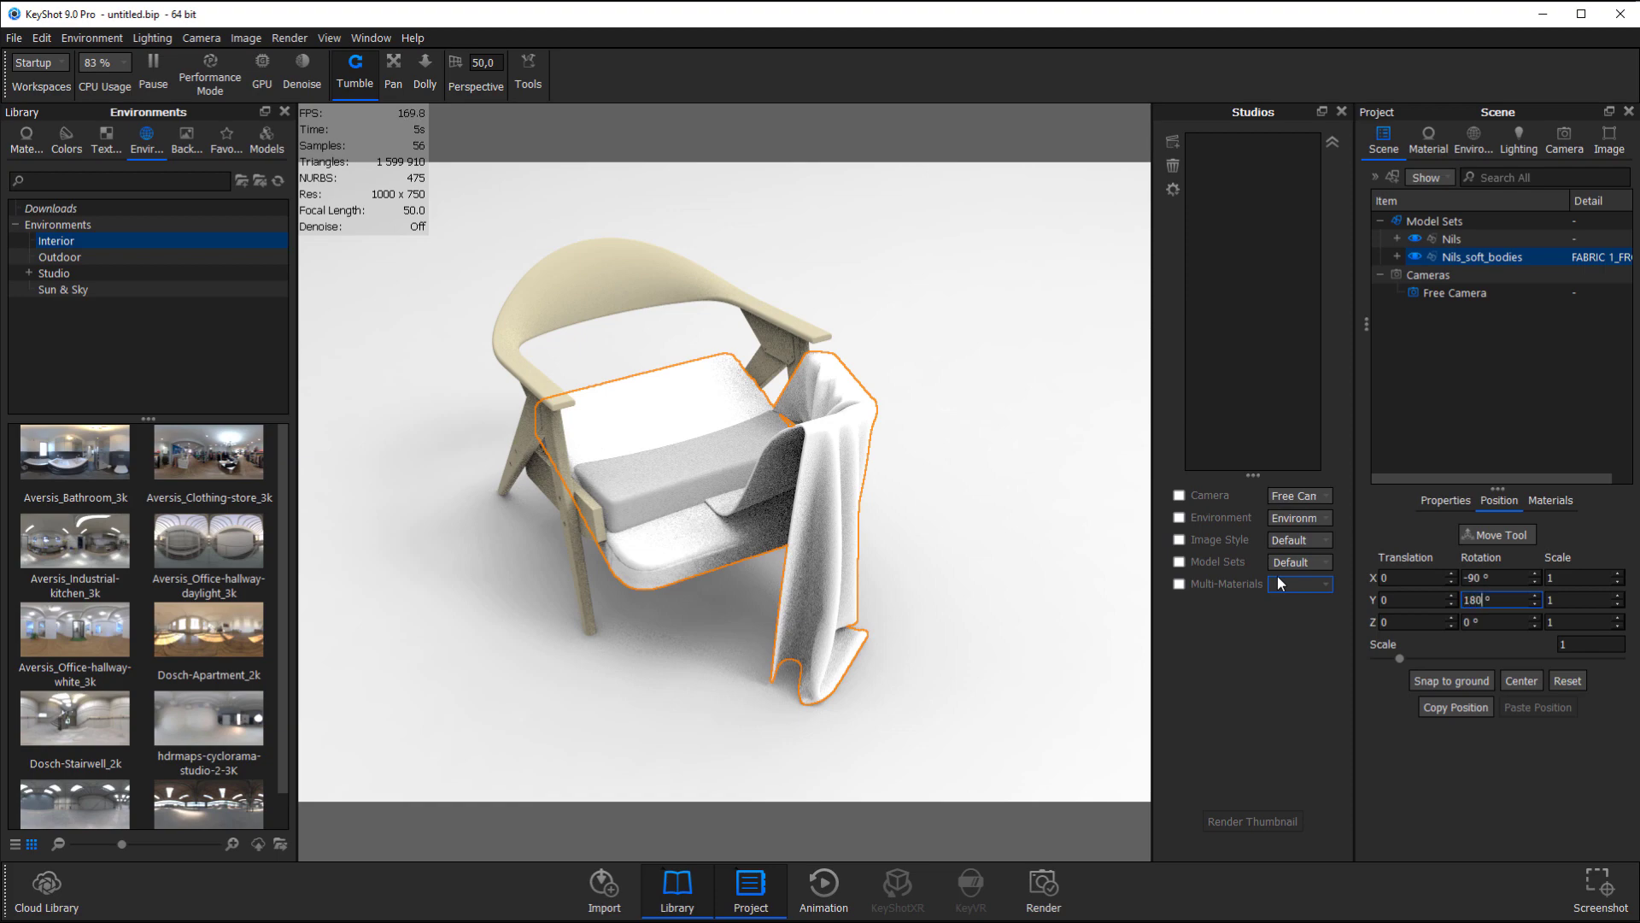
pyautogui.press('Return')
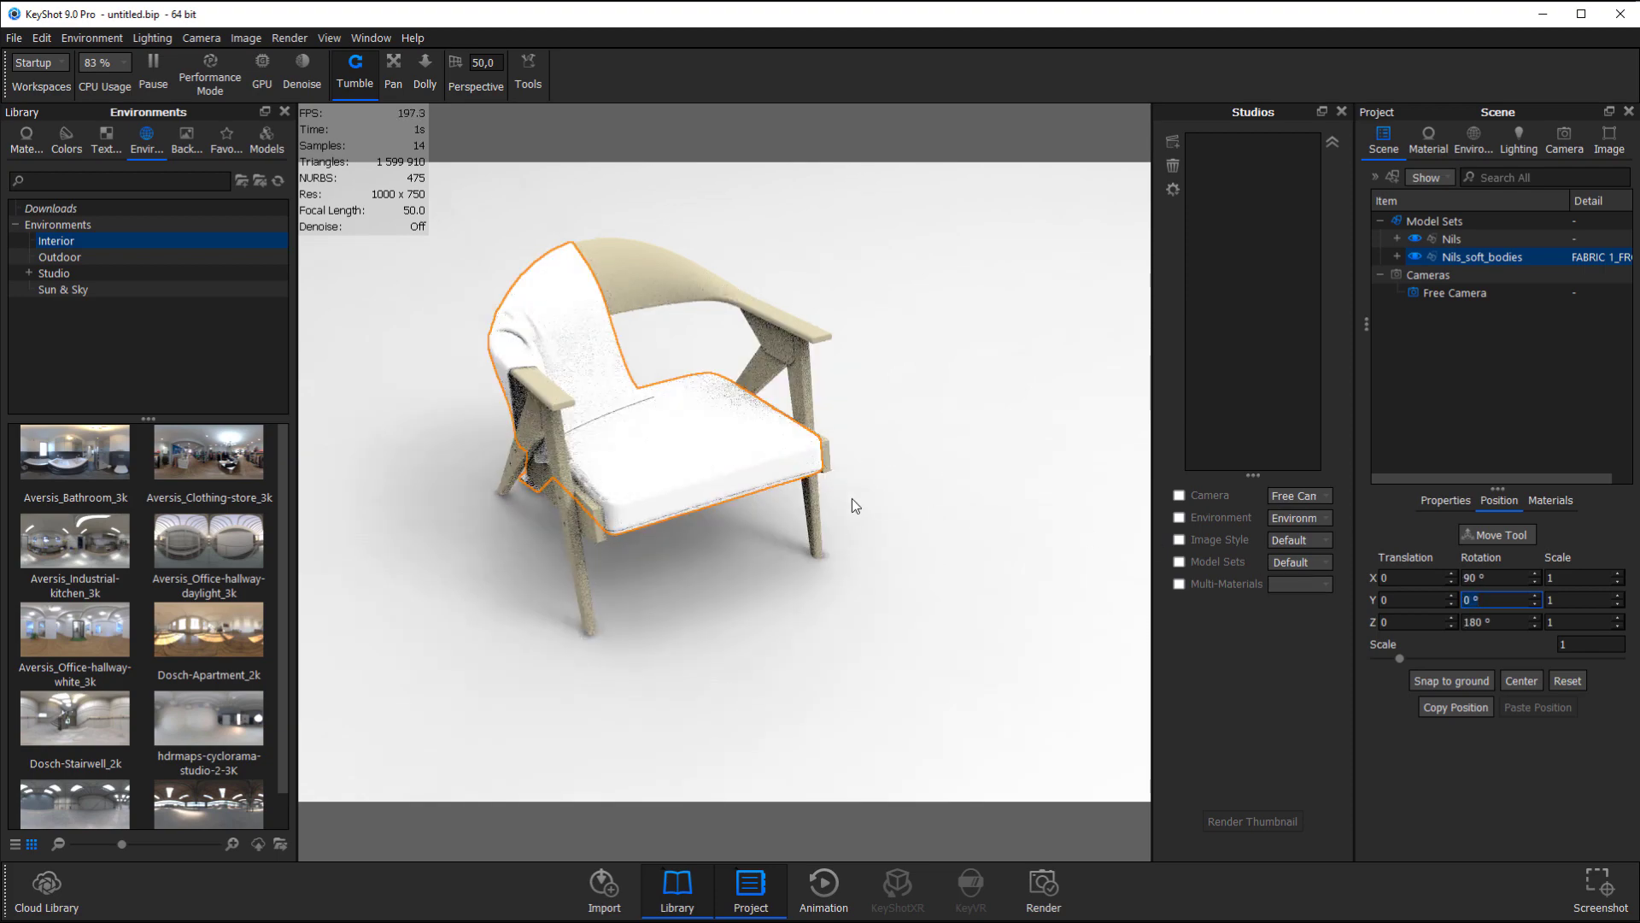
# Examine how the sheet and cushion cover fit the chair from several angles, and reselect the Nils_soft_bodies model.
pyautogui.click(853, 499)
pyautogui.moveTo(905, 592); pyautogui.dragTo(938, 541)
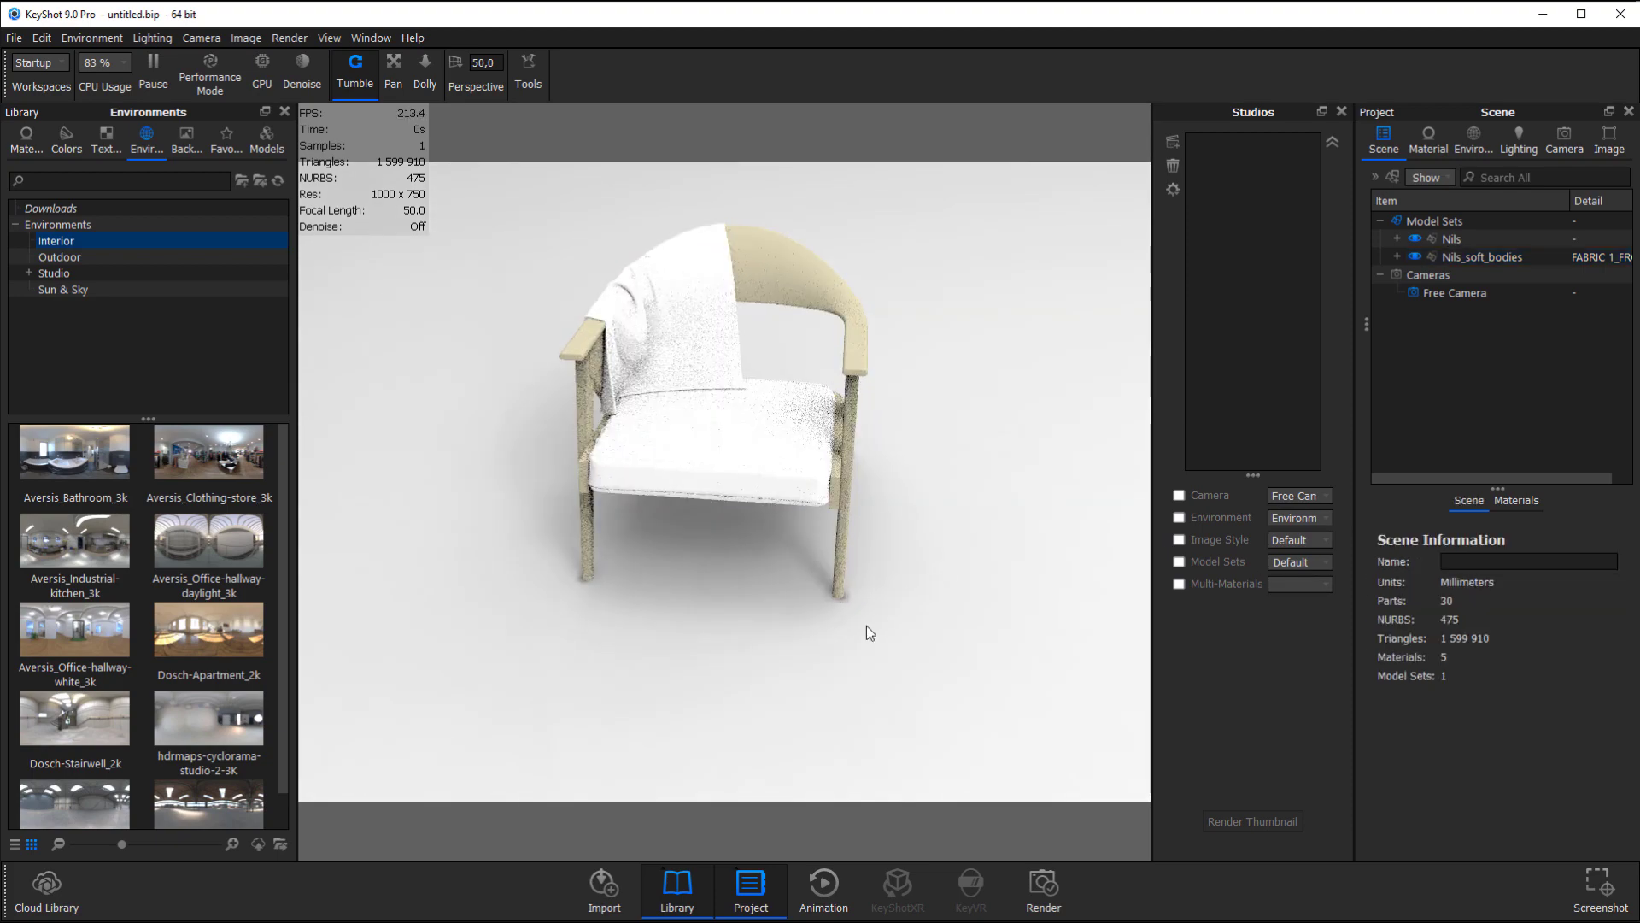
pyautogui.moveTo(868, 630); pyautogui.dragTo(805, 565)
pyautogui.click(1485, 254)
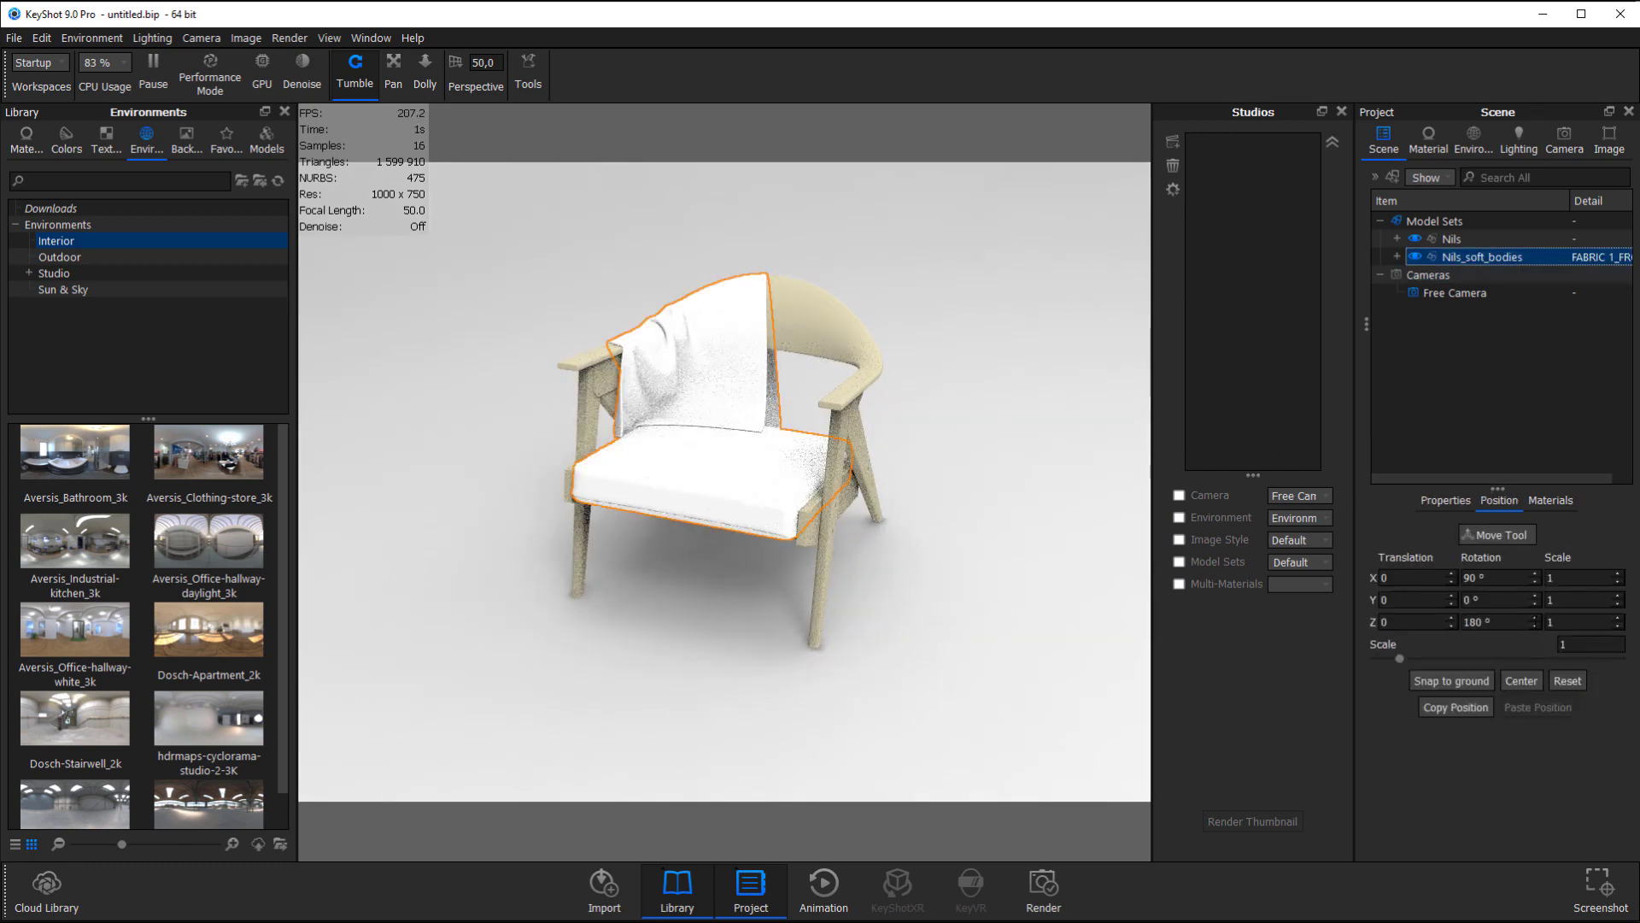